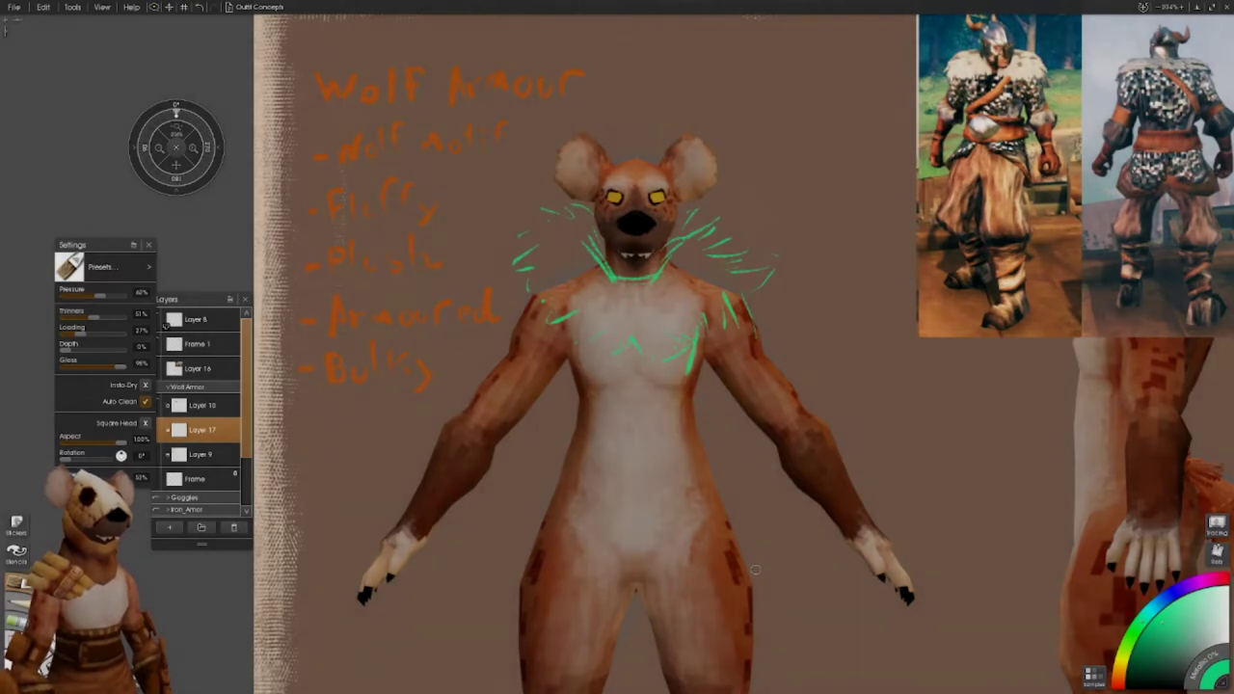
# - Sketch the lower torso sides and a waist belt in green on the front-view figure
pyautogui.moveTo(707, 351)
pyautogui.mouseDown()
pyautogui.moveTo(678, 414)
pyautogui.moveTo(615, 412)
pyautogui.moveTo(569, 405)
pyautogui.moveTo(559, 335)
pyautogui.mouseUp()
pyautogui.moveTo(576, 405); pyautogui.dragTo(575, 436)
pyautogui.moveTo(696, 405); pyautogui.dragTo(696, 432)
pyautogui.moveTo(578, 439); pyautogui.dragTo(698, 436)
# - Sketch the outline of baggy knee-length trousers with gathered cuffs over both legs of the front-view figure
pyautogui.moveTo(590, 409)
pyautogui.mouseDown()
pyautogui.moveTo(692, 408)
pyautogui.moveTo(765, 586)
pyautogui.mouseUp()
pyautogui.moveTo(569, 443); pyautogui.dragTo(521, 570)
pyautogui.moveTo(584, 414); pyautogui.dragTo(503, 605)
pyautogui.scroll(-5, 617, 386)
pyautogui.moveTo(630, 499)
pyautogui.mouseDown()
pyautogui.moveTo(724, 474)
pyautogui.moveTo(732, 351)
pyautogui.mouseUp()
pyautogui.moveTo(599, 361); pyautogui.dragTo(628, 487)
pyautogui.moveTo(732, 350); pyautogui.dragTo(725, 480)
pyautogui.hotkey('ctrl', 'z')
pyautogui.moveTo(605, 414); pyautogui.dragTo(632, 496)
pyautogui.moveTo(545, 416)
pyautogui.mouseDown()
pyautogui.moveTo(548, 482)
pyautogui.moveTo(511, 498)
pyautogui.moveTo(467, 481)
pyautogui.mouseUp()
pyautogui.moveTo(460, 465)
pyautogui.mouseDown()
pyautogui.moveTo(467, 488)
pyautogui.moveTo(460, 356)
pyautogui.moveTo(525, 499)
pyautogui.mouseUp()
# - Sketch green wrapped bands around both shins from the trouser cuffs down to the feet
pyautogui.moveTo(642, 553)
pyautogui.mouseDown()
pyautogui.moveTo(715, 530)
pyautogui.moveTo(706, 501)
pyautogui.mouseUp()
pyautogui.moveTo(472, 551); pyautogui.dragTo(551, 542)
pyautogui.moveTo(478, 528); pyautogui.dragTo(555, 521)
pyautogui.moveTo(482, 578); pyautogui.dragTo(538, 569)
pyautogui.moveTo(481, 638); pyautogui.dragTo(530, 630)
pyautogui.moveTo(474, 669); pyautogui.dragTo(523, 663)
pyautogui.moveTo(677, 665)
pyautogui.mouseDown()
pyautogui.moveTo(723, 645)
pyautogui.moveTo(723, 589)
pyautogui.mouseUp()
pyautogui.moveTo(648, 578); pyautogui.dragTo(714, 564)
pyautogui.moveTo(617, 347); pyautogui.dragTo(628, 491)
pyautogui.click(180, 131)
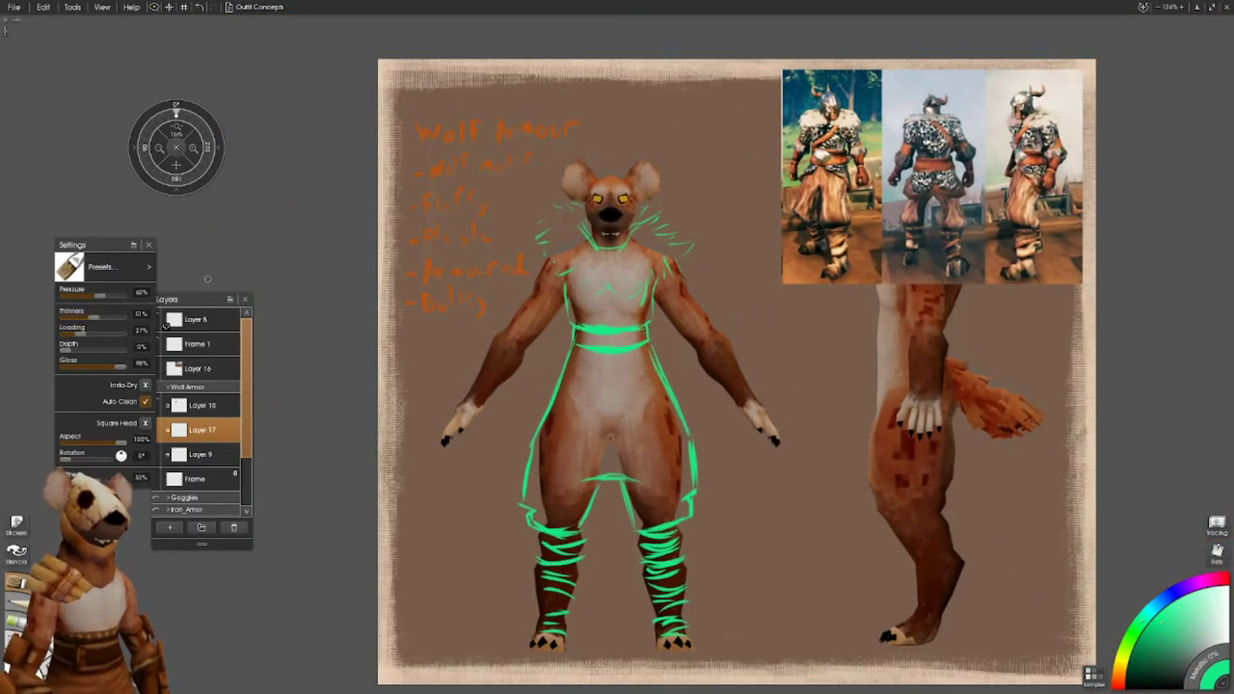
# - Sketch a sleeve, elbow bands and a forearm guard on the front-view figure's left arm
pyautogui.moveTo(447, 385); pyautogui.dragTo(438, 494)
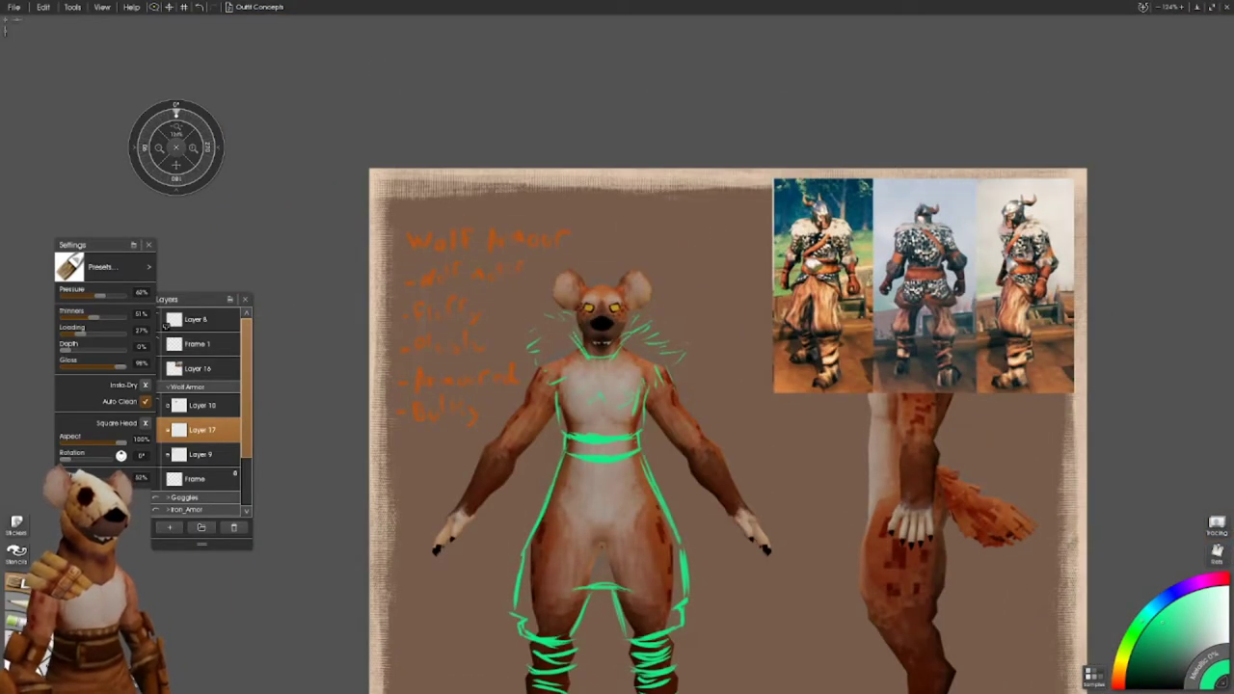
pyautogui.moveTo(766, 530); pyautogui.dragTo(740, 495)
pyautogui.moveTo(736, 525); pyautogui.dragTo(699, 477)
pyautogui.moveTo(741, 497)
pyautogui.mouseDown()
pyautogui.moveTo(704, 482)
pyautogui.moveTo(716, 413)
pyautogui.moveTo(721, 448)
pyautogui.mouseUp()
pyautogui.moveTo(710, 489); pyautogui.dragTo(680, 466)
pyautogui.moveTo(704, 418); pyautogui.dragTo(677, 453)
pyautogui.moveTo(698, 372); pyautogui.dragTo(667, 410)
pyautogui.moveTo(680, 437); pyautogui.dragTo(639, 443)
pyautogui.moveTo(657, 395); pyautogui.dragTo(636, 430)
pyautogui.moveTo(487, 673); pyautogui.dragTo(498, 570)
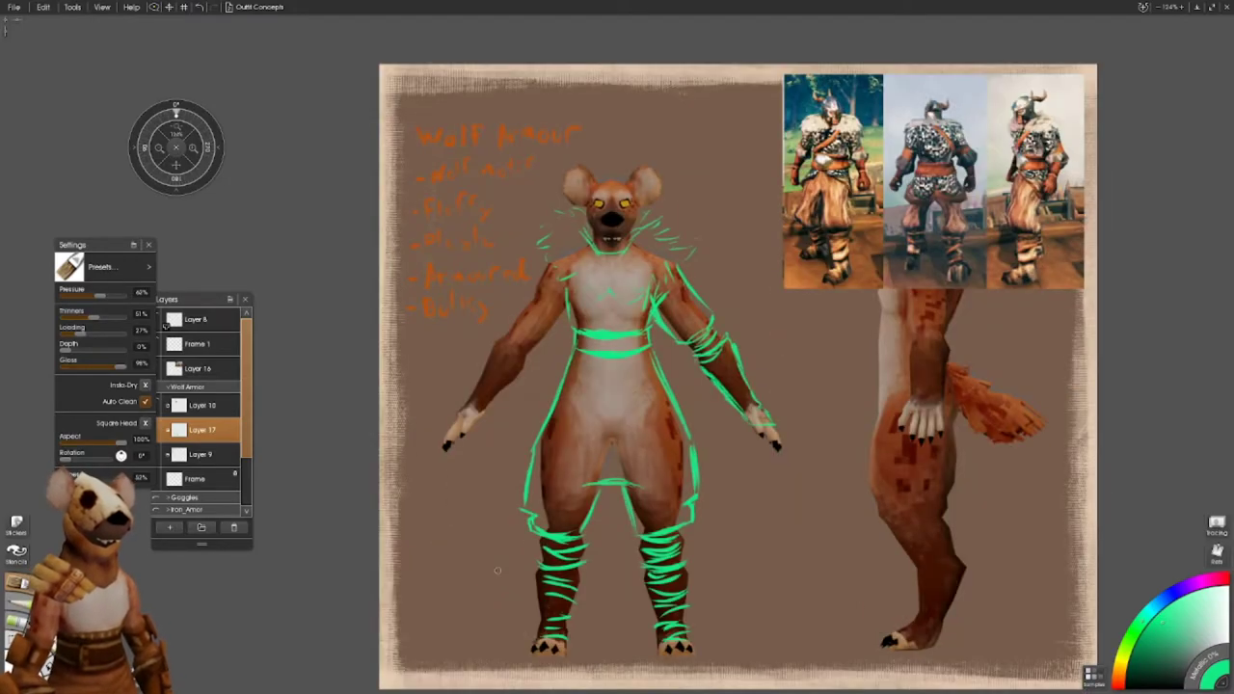
# - Try a puffed upper sleeve and a reshaped forearm guard on the figure's left arm, then undo the strokes
pyautogui.moveTo(715, 301)
pyautogui.mouseDown()
pyautogui.moveTo(688, 347)
pyautogui.moveTo(671, 293)
pyautogui.moveTo(661, 315)
pyautogui.mouseUp()
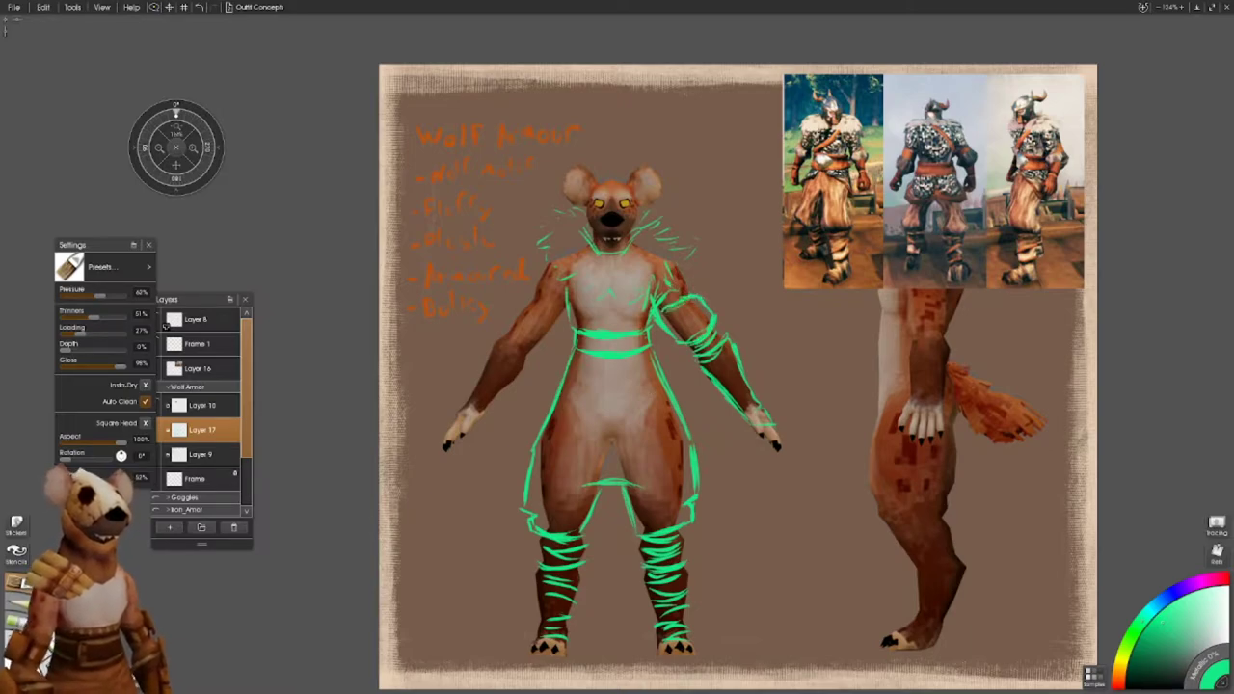
pyautogui.moveTo(690, 265); pyautogui.dragTo(679, 306)
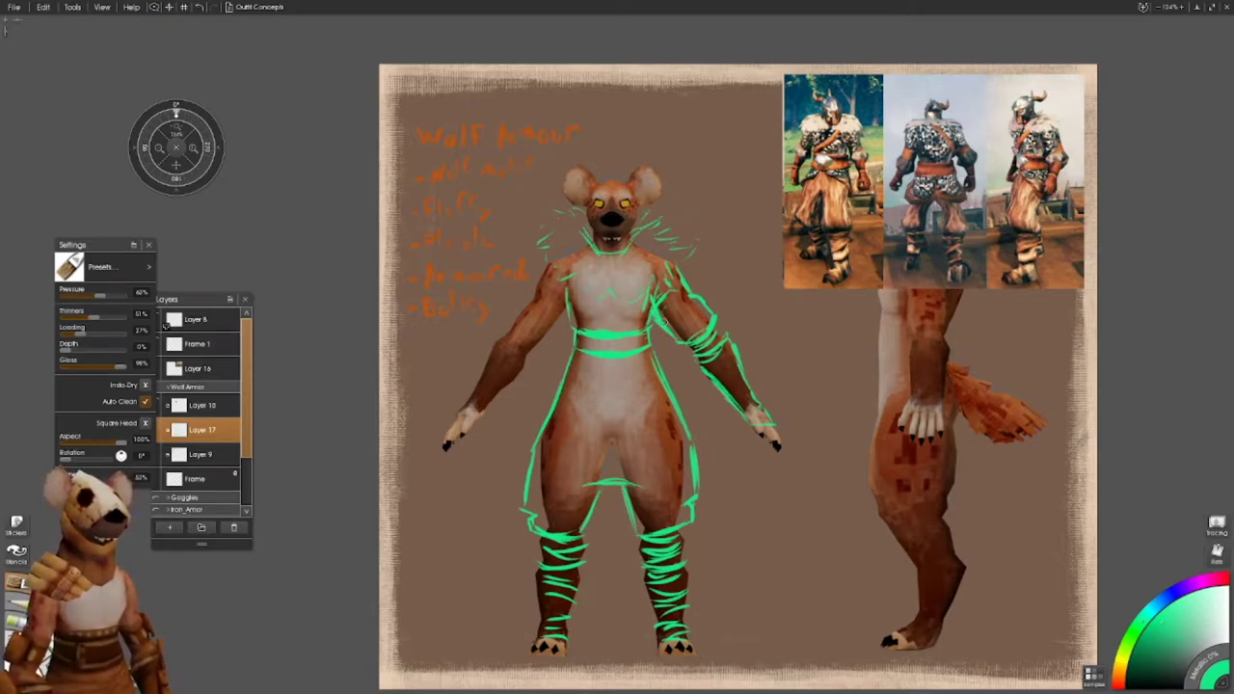
pyautogui.hotkey('ctrl', 'z')
pyautogui.hotkey('ctrl', 'z')
pyautogui.hotkey('ctrl', 'z')
pyautogui.moveTo(729, 341)
pyautogui.mouseDown()
pyautogui.moveTo(758, 389)
pyautogui.moveTo(747, 414)
pyautogui.mouseUp()
pyautogui.hotkey('ctrl', 'z')
pyautogui.hotkey('ctrl', 'z')
pyautogui.hotkey('ctrl', 'z')
pyautogui.hotkey('ctrl', 'z')
pyautogui.hotkey('ctrl', 'z')
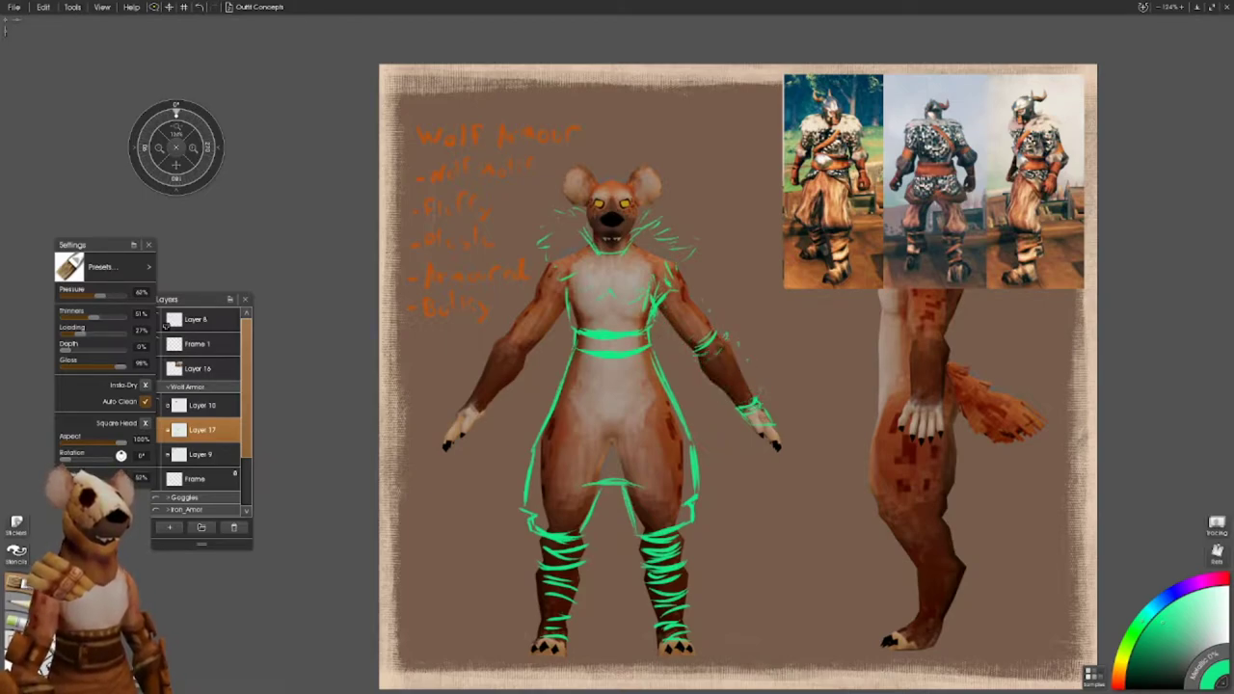
# - Redraw the left forearm guard with criss-crossing wraps between elbow and wrist, undoing unwanted strokes
pyautogui.moveTo(755, 359)
pyautogui.mouseDown()
pyautogui.moveTo(706, 374)
pyautogui.moveTo(698, 355)
pyautogui.moveTo(722, 336)
pyautogui.moveTo(725, 403)
pyautogui.mouseUp()
pyautogui.moveTo(715, 279)
pyautogui.mouseDown()
pyautogui.moveTo(691, 324)
pyautogui.moveTo(664, 337)
pyautogui.moveTo(674, 310)
pyautogui.mouseUp()
pyautogui.hotkey('ctrl', 'z')
pyautogui.hotkey('ctrl', 'z')
pyautogui.hotkey('ctrl', 'z')
pyautogui.hotkey('ctrl', 'z')
pyautogui.moveTo(675, 264); pyautogui.dragTo(725, 358)
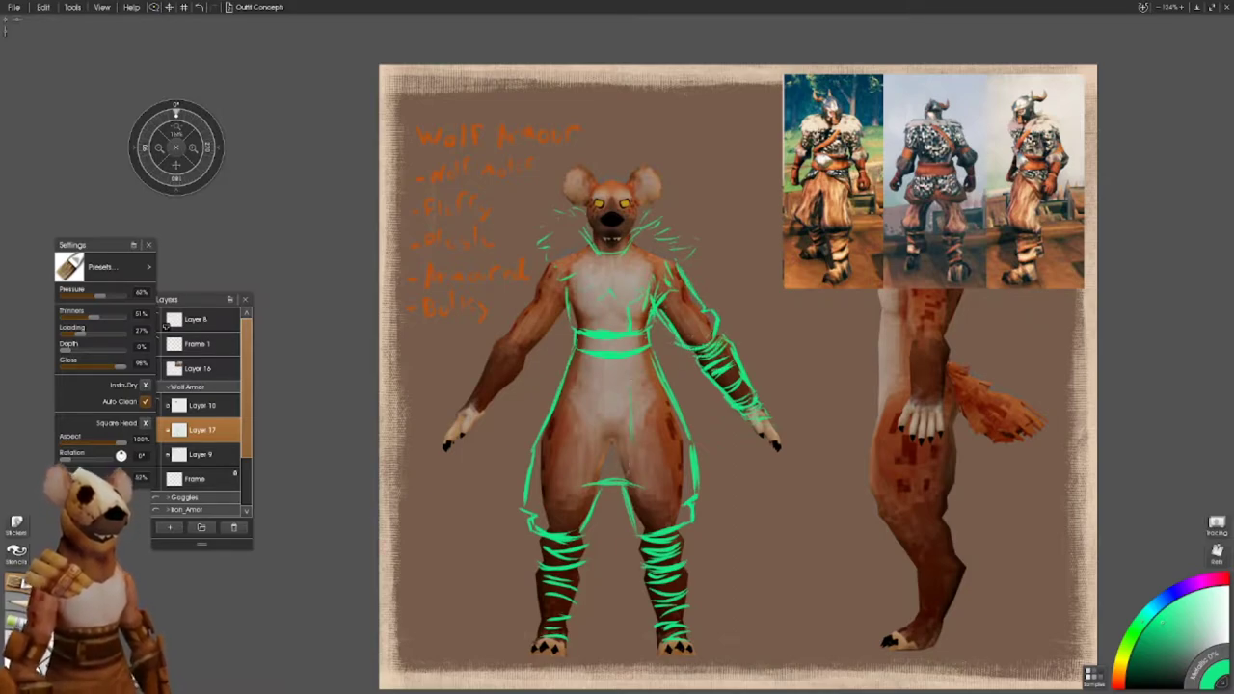
pyautogui.hotkey('ctrl', 'z')
pyautogui.hotkey('ctrl', 'z')
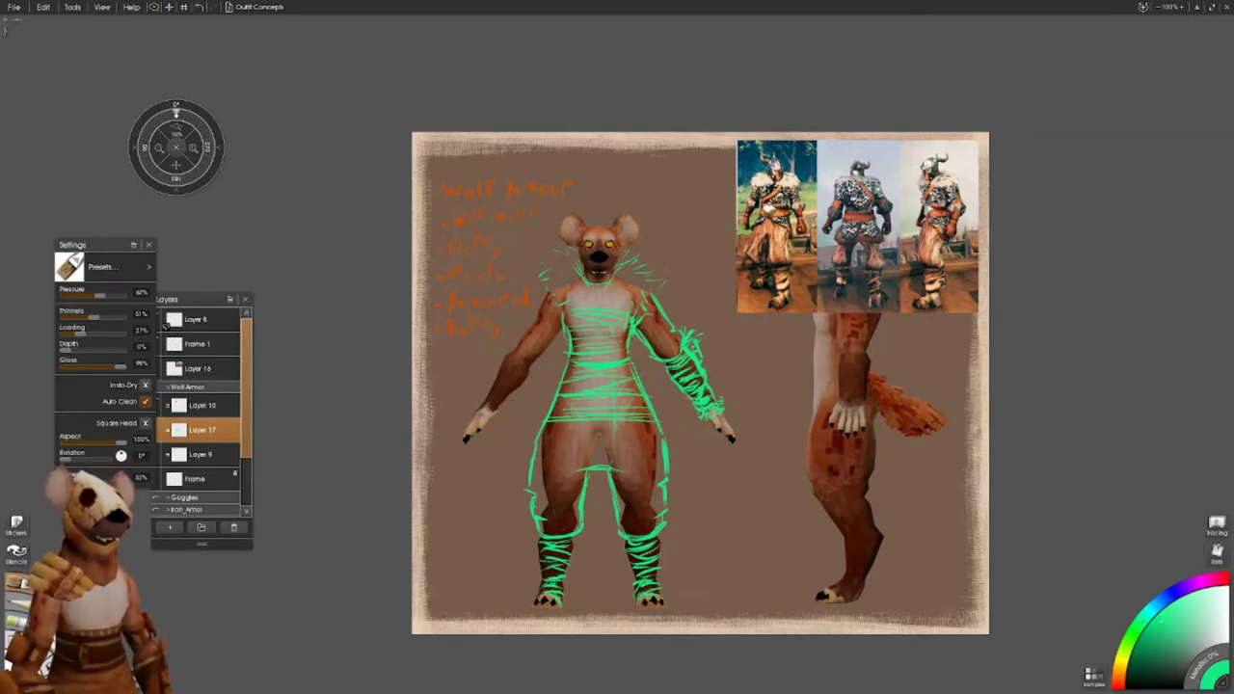
# - Erase the neck fur and shoulder lines above the chest wrap, and extend the furred wrapping onto the left upper arm
pyautogui.moveTo(604, 256)
pyautogui.mouseDown()
pyautogui.moveTo(638, 284)
pyautogui.moveTo(648, 348)
pyautogui.moveTo(675, 362)
pyautogui.mouseUp()
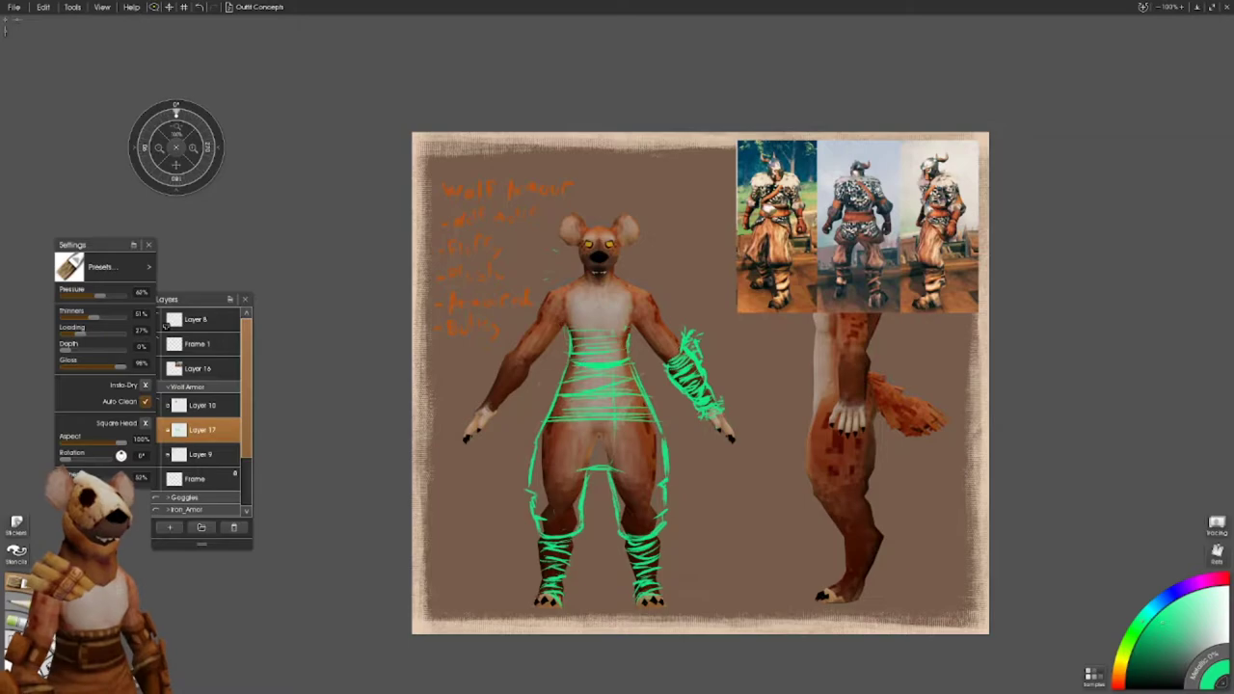
pyautogui.moveTo(193, 119); pyautogui.dragTo(208, 143)
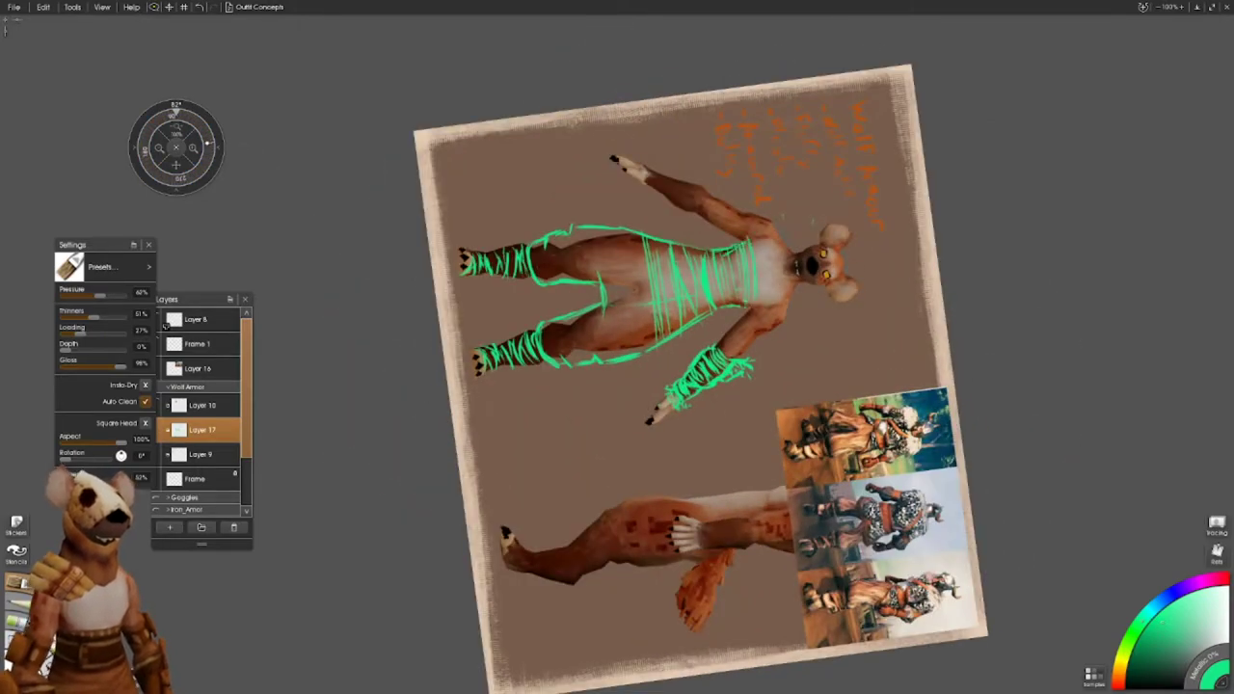
pyautogui.click(176, 108)
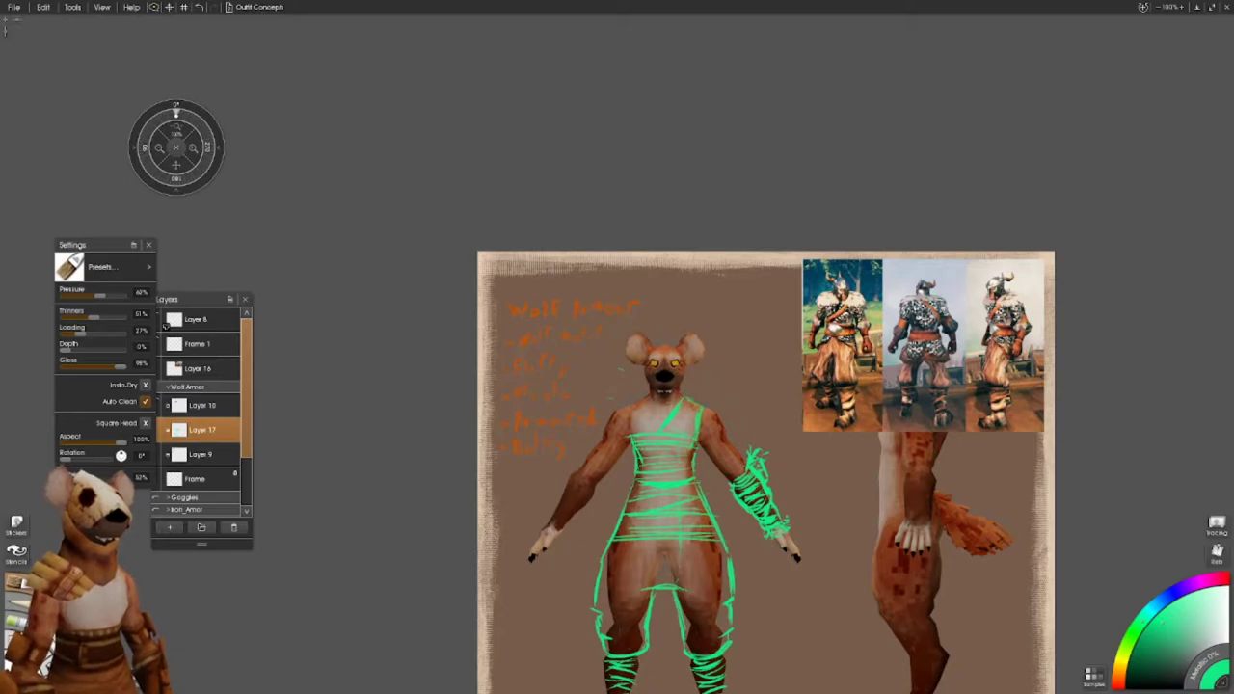
pyautogui.moveTo(626, 424); pyautogui.dragTo(695, 378)
pyautogui.moveTo(766, 389)
pyautogui.mouseDown()
pyautogui.moveTo(766, 358)
pyautogui.moveTo(694, 383)
pyautogui.mouseUp()
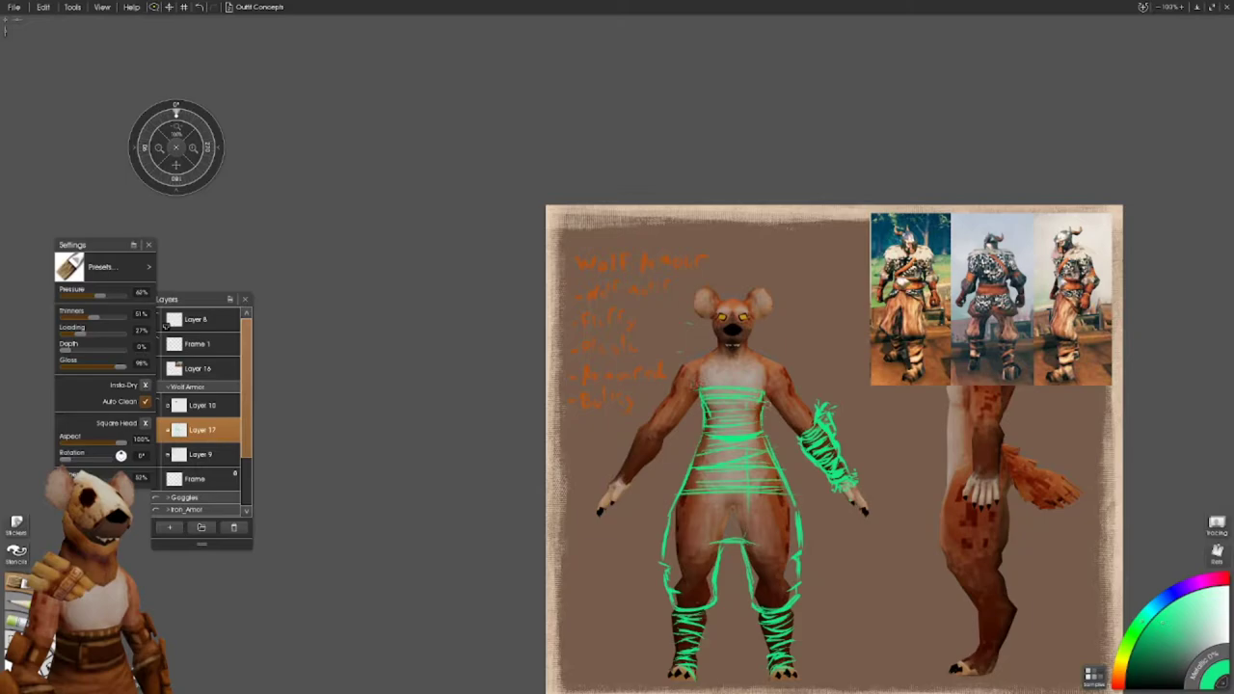
pyautogui.moveTo(830, 450)
pyautogui.mouseDown()
pyautogui.moveTo(822, 467)
pyautogui.moveTo(802, 424)
pyautogui.moveTo(789, 471)
pyautogui.moveTo(762, 443)
pyautogui.moveTo(759, 461)
pyautogui.moveTo(796, 472)
pyautogui.mouseUp()
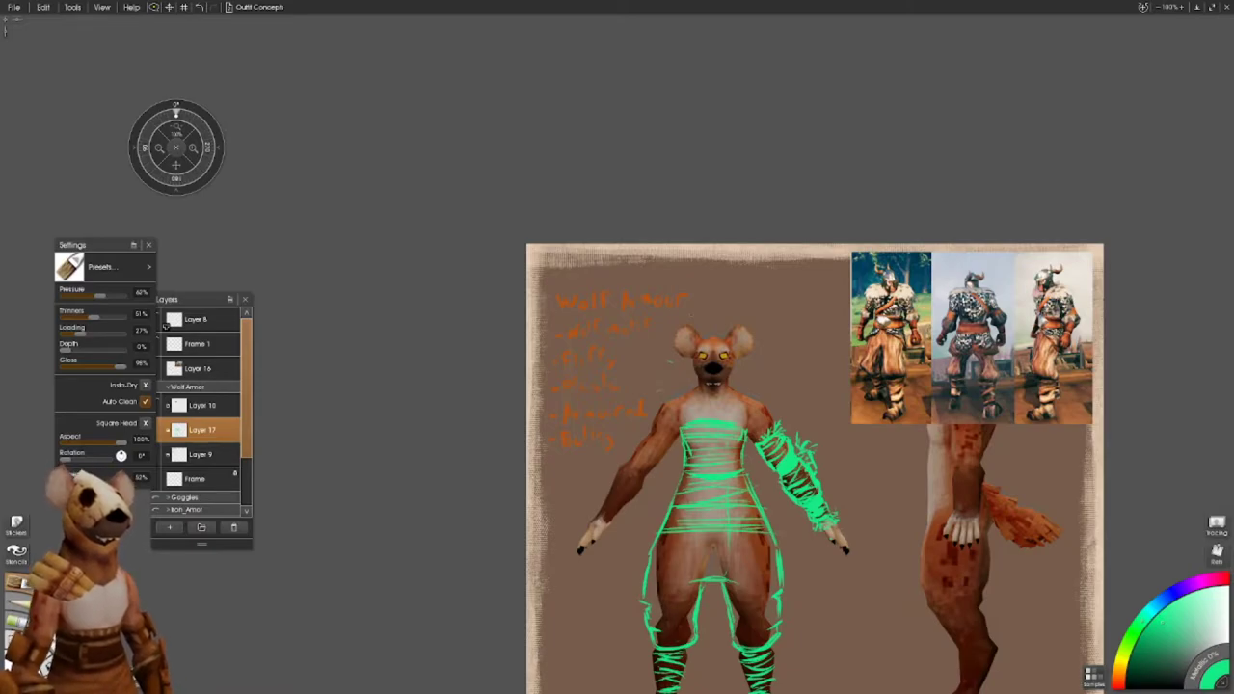
# - Select the furred sleeve sketch on the figure's left arm and place a mirrored copy on the right arm
pyautogui.moveTo(815, 462); pyautogui.dragTo(780, 391)
pyautogui.press('s')
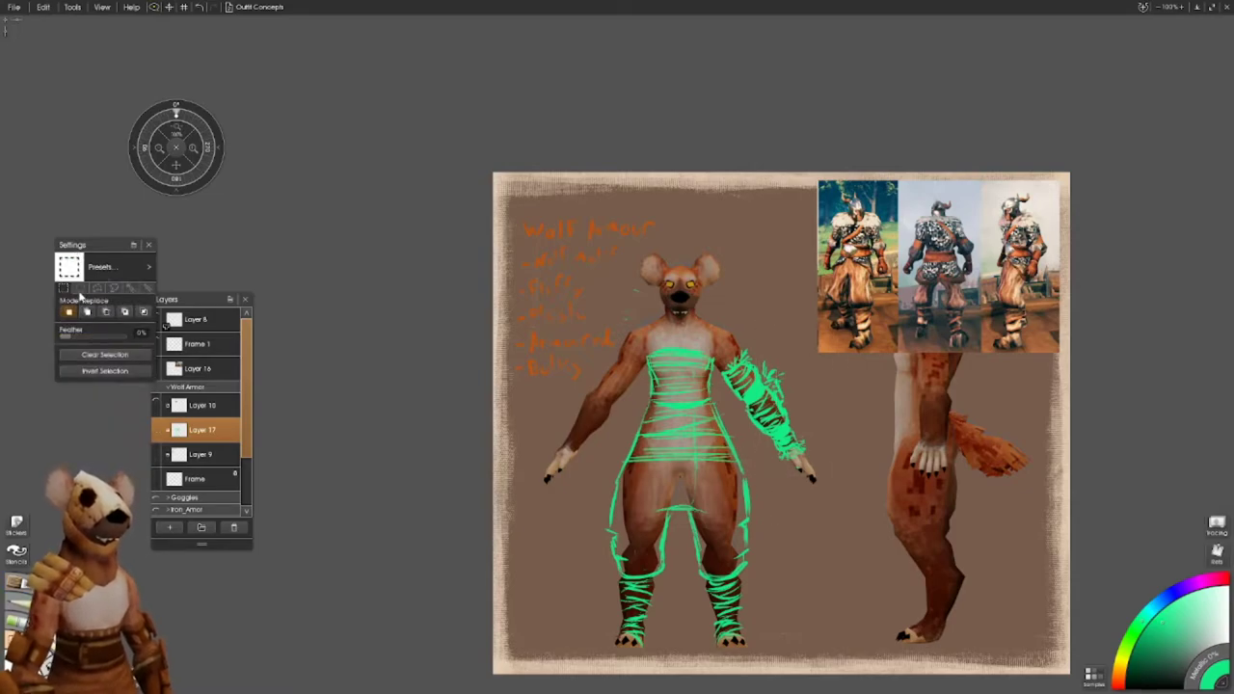
pyautogui.click(148, 245)
pyautogui.moveTo(721, 332)
pyautogui.mouseDown()
pyautogui.moveTo(808, 412)
pyautogui.moveTo(822, 482)
pyautogui.moveTo(721, 347)
pyautogui.mouseUp()
pyautogui.hotkey('ctrl', 't')
pyautogui.moveTo(761, 404); pyautogui.dragTo(629, 405)
pyautogui.click(168, 509)
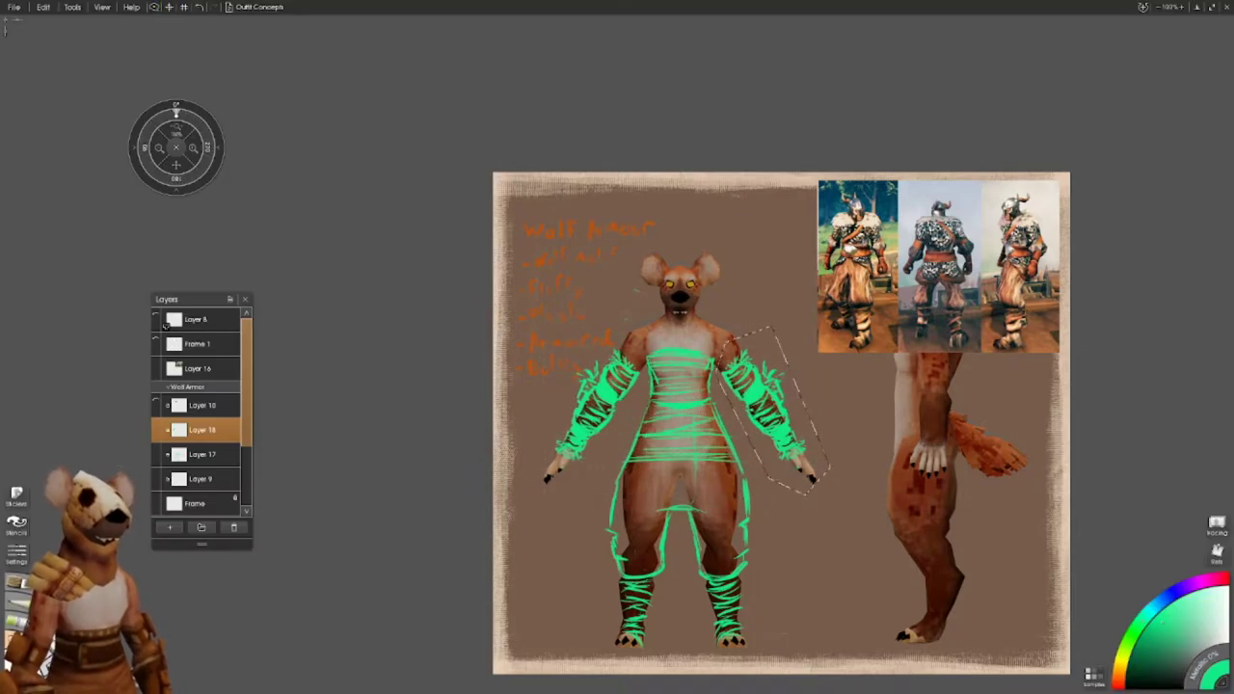
# - Merge Layer 18, holding the mirrored sleeve, down into Layer 17
pyautogui.rightClick(235, 430)
pyautogui.click(266, 457)
pyautogui.click(155, 430)
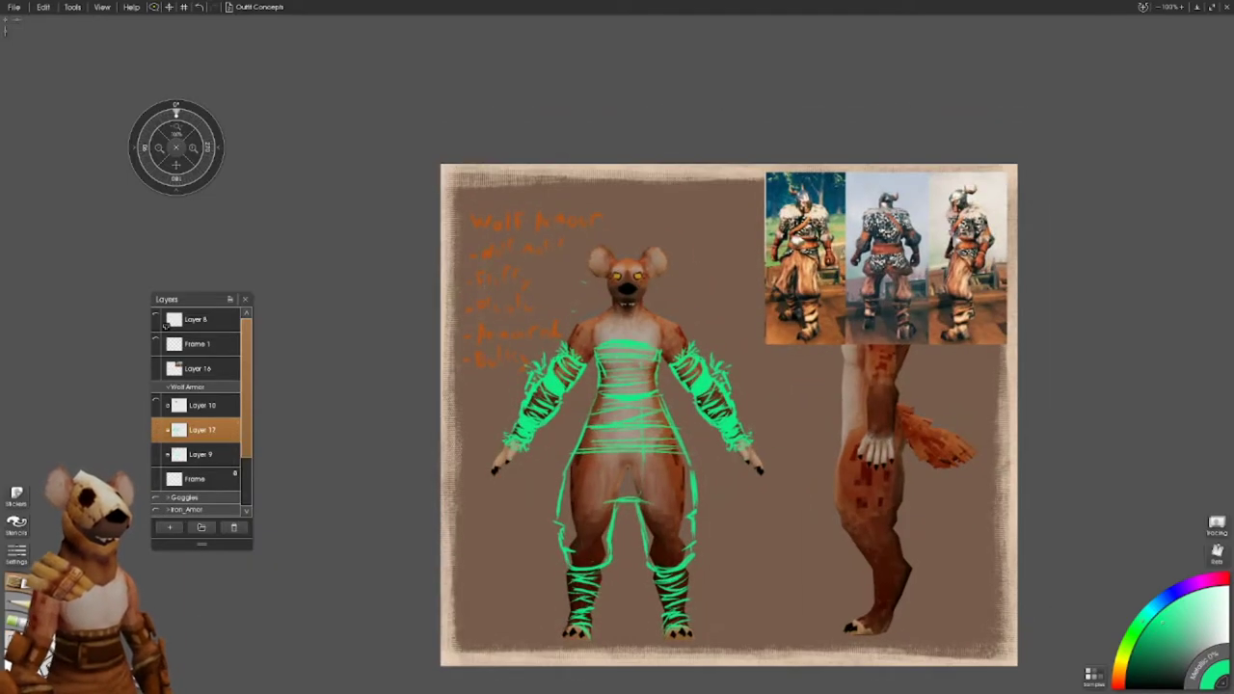
# - Lock the transparency of Layer 17 and recolour all the outfit sketch lines orange
pyautogui.rightClick(234, 429)
pyautogui.click(275, 431)
pyautogui.moveTo(598, 516); pyautogui.dragTo(586, 632)
pyautogui.moveTo(675, 545); pyautogui.dragTo(665, 626)
pyautogui.moveTo(665, 396); pyautogui.dragTo(670, 453)
pyautogui.moveTo(569, 578)
pyautogui.mouseDown()
pyautogui.moveTo(607, 385)
pyautogui.moveTo(732, 405)
pyautogui.mouseUp()
pyautogui.moveTo(579, 357)
pyautogui.mouseDown()
pyautogui.moveTo(525, 444)
pyautogui.moveTo(511, 438)
pyautogui.mouseUp()
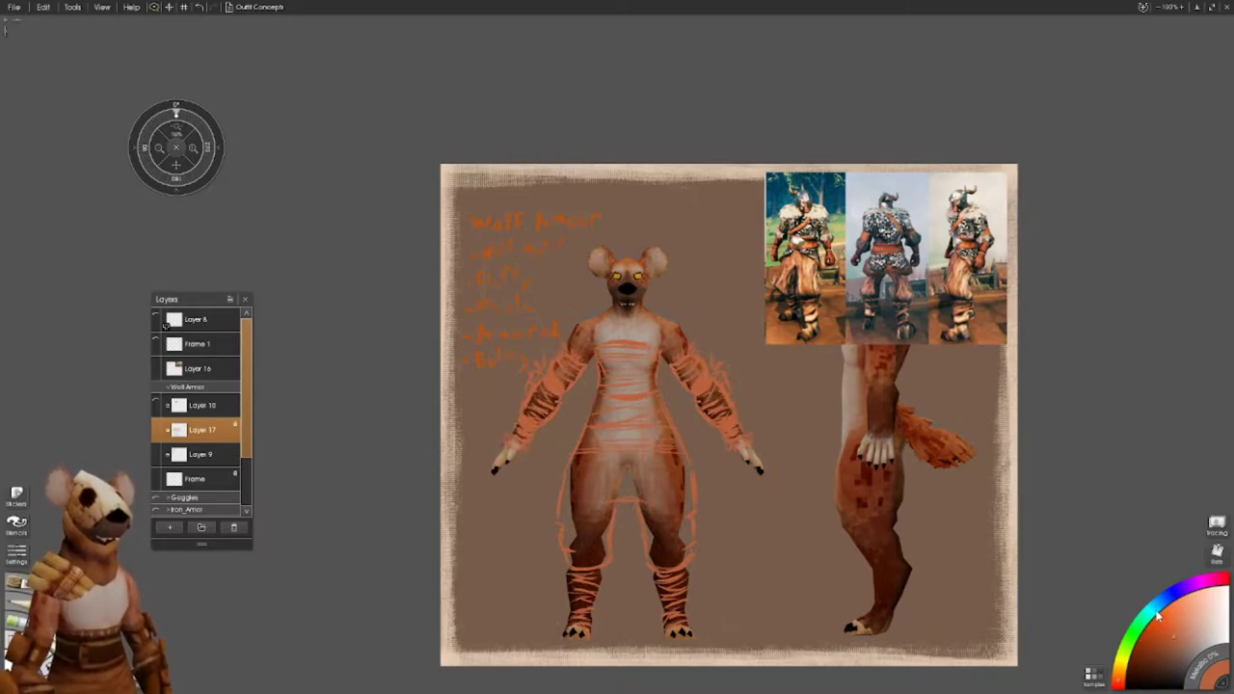
# - Choose a pale blue-green and recolour all the outfit sketch lines with it
pyautogui.click(1158, 617)
pyautogui.moveTo(686, 491); pyautogui.dragTo(627, 616)
pyautogui.moveTo(627, 347)
pyautogui.mouseDown()
pyautogui.moveTo(742, 443)
pyautogui.moveTo(603, 434)
pyautogui.moveTo(583, 626)
pyautogui.mouseUp()
pyautogui.moveTo(578, 352); pyautogui.dragTo(511, 443)
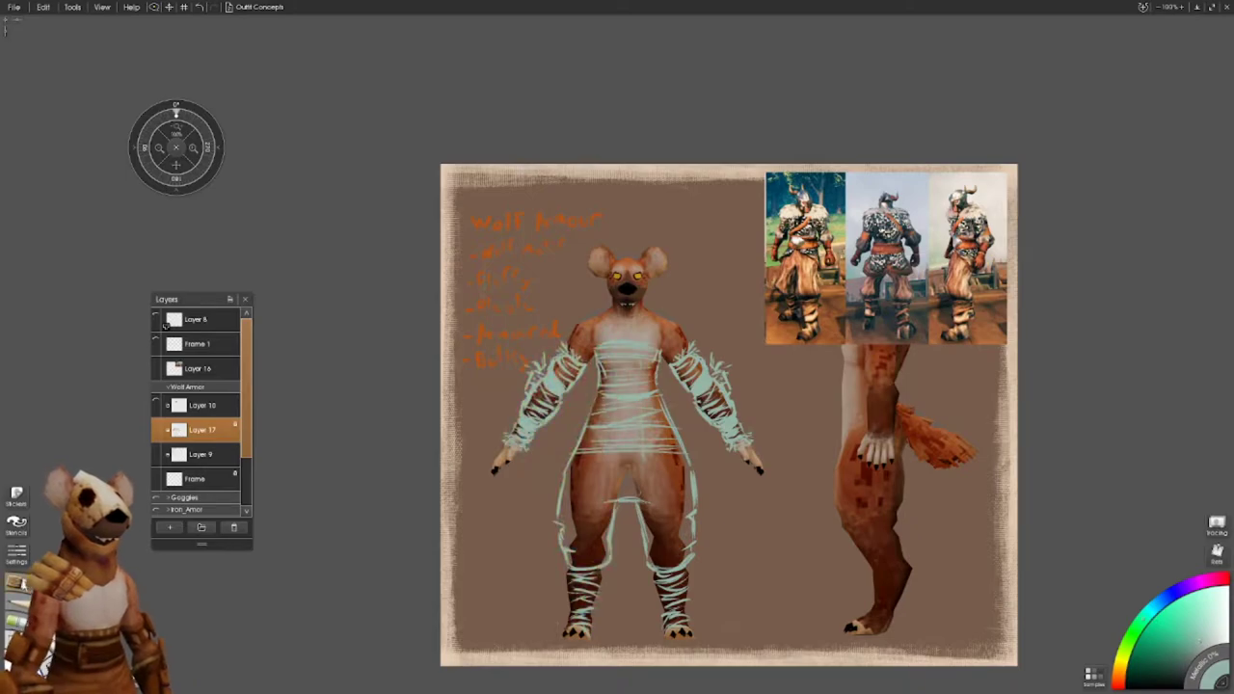
# - Unlock Layer 17's transparency and sketch a diamond cross-hatch pattern over both trouser legs
pyautogui.moveTo(479, 534); pyautogui.dragTo(467, 550)
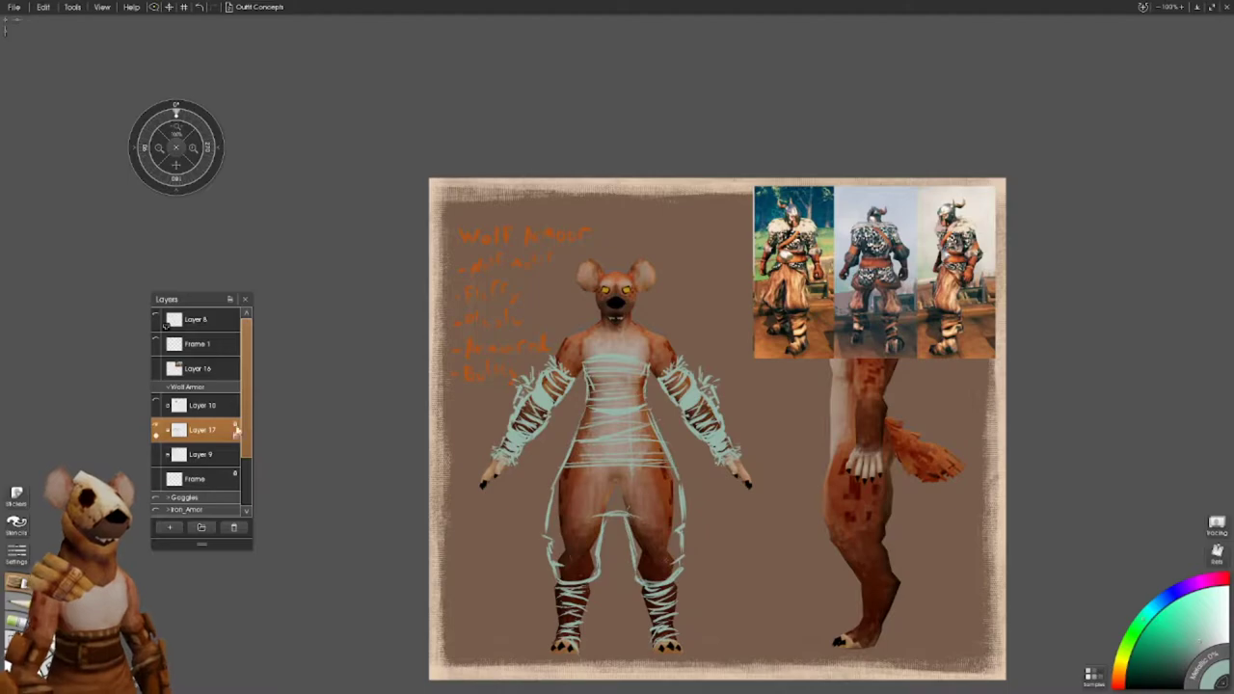
pyautogui.moveTo(659, 572); pyautogui.dragTo(655, 527)
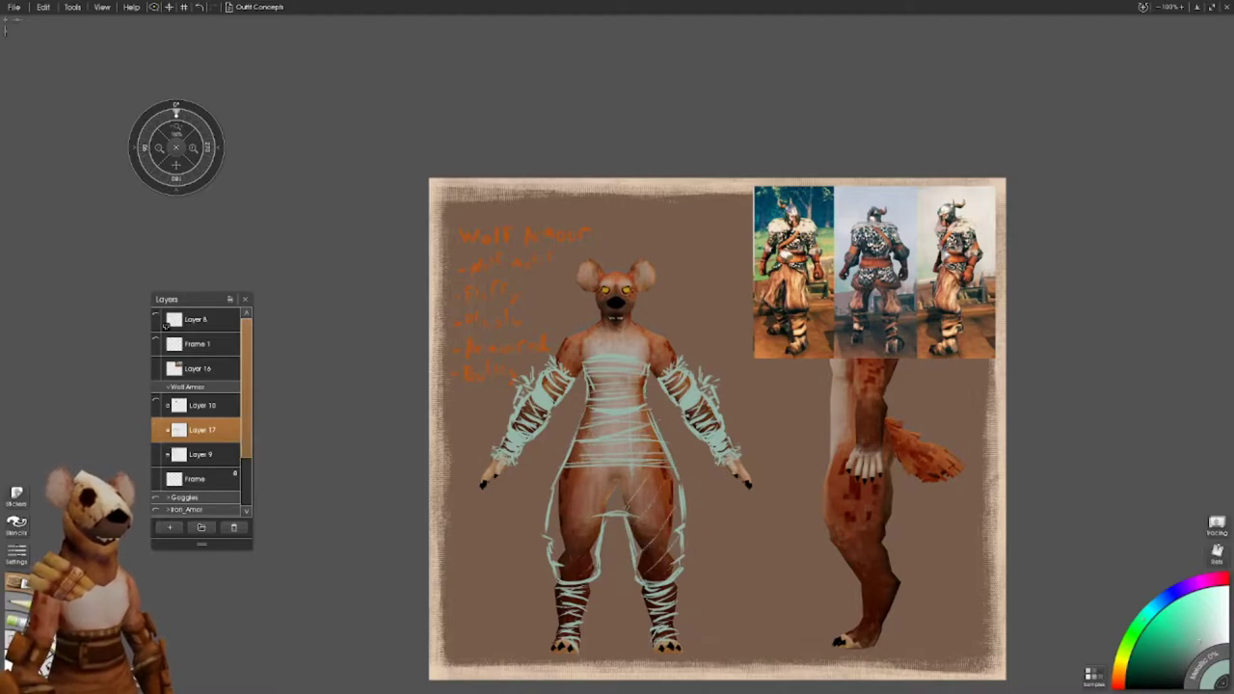
pyautogui.moveTo(569, 487); pyautogui.dragTo(512, 389)
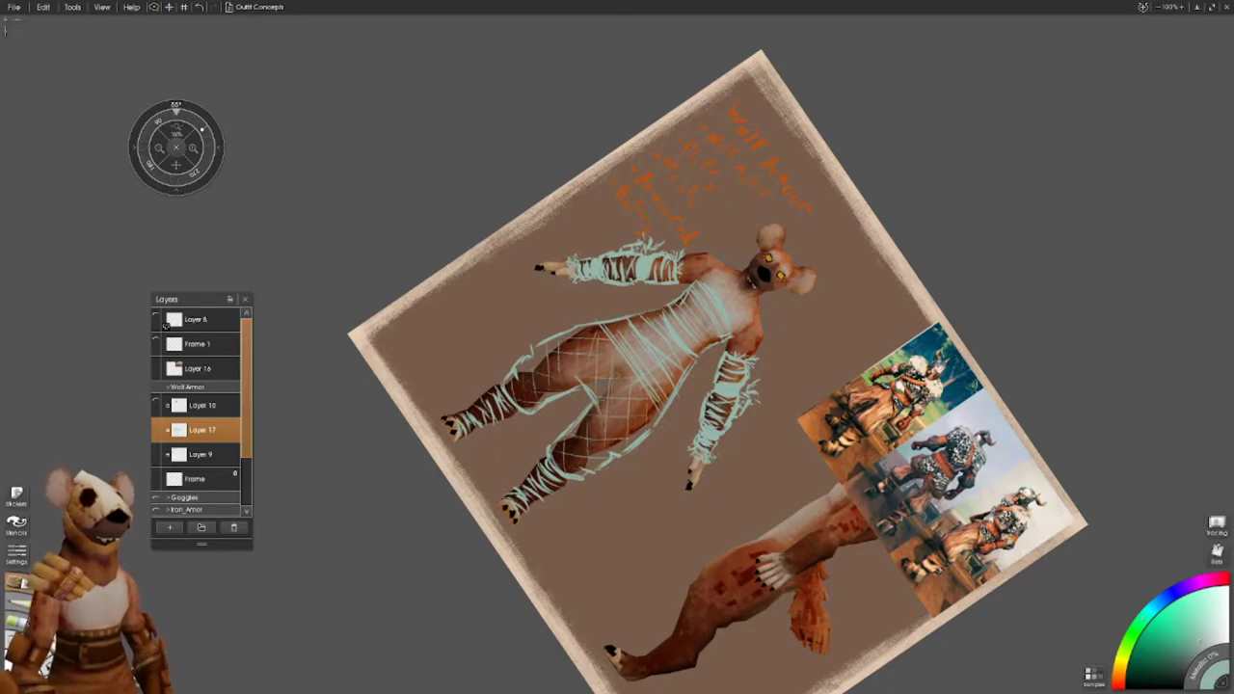
pyautogui.hotkey('ctrl', '0')
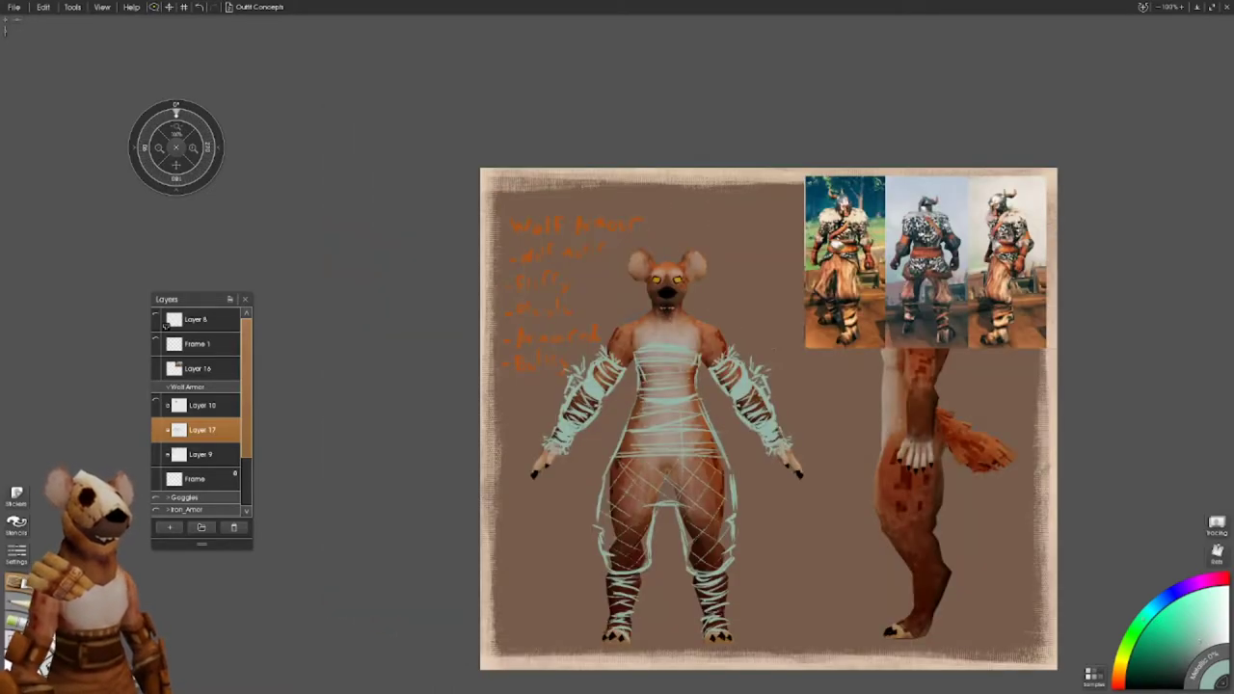
# - Set Layer 17's blend mode to Overlay and add a new layer beneath it
pyautogui.rightClick(197, 431)
pyautogui.click(197, 299)
pyautogui.click(166, 434)
pyautogui.click(166, 434)
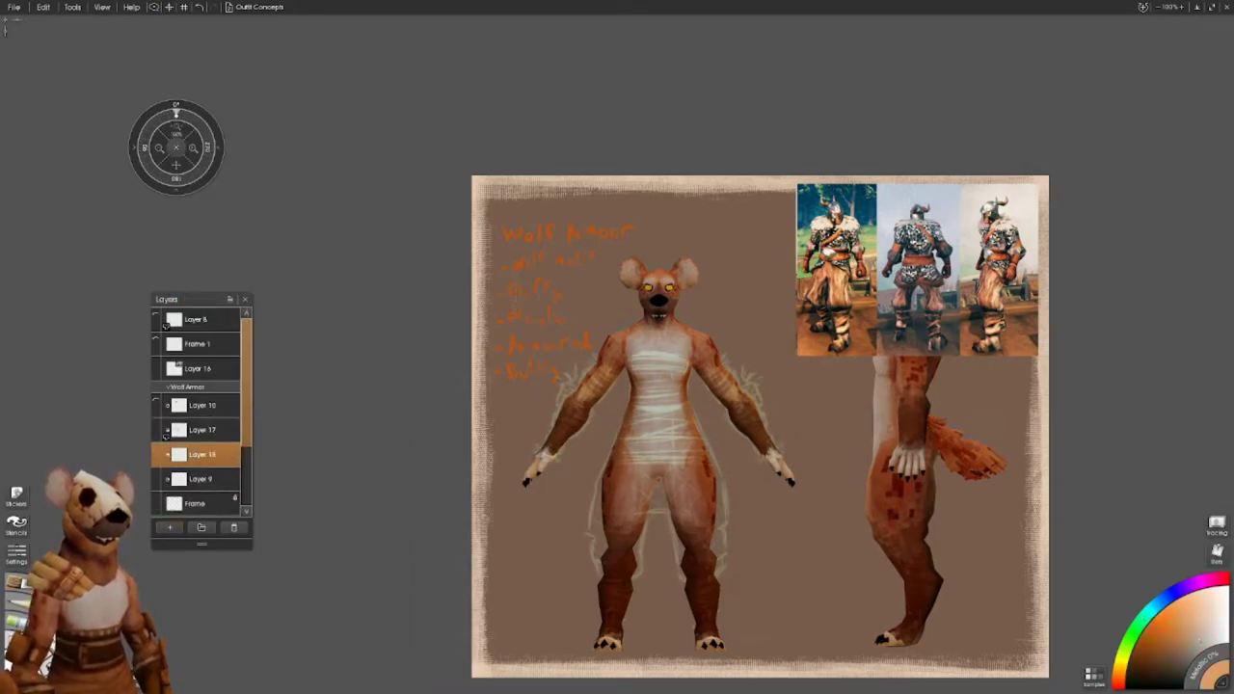
# - Fill the trousers and torso wrap with flat orange on Layer 18 beneath the sketch lines
pyautogui.hotkey('ctrl', 't')
pyautogui.click(596, 380)
pyautogui.moveTo(631, 571)
pyautogui.mouseDown()
pyautogui.moveTo(639, 526)
pyautogui.moveTo(623, 569)
pyautogui.moveTo(607, 564)
pyautogui.moveTo(598, 505)
pyautogui.moveTo(620, 433)
pyautogui.moveTo(634, 501)
pyautogui.moveTo(665, 453)
pyautogui.moveTo(651, 414)
pyautogui.moveTo(587, 521)
pyautogui.mouseUp()
pyautogui.moveTo(686, 575)
pyautogui.mouseDown()
pyautogui.moveTo(723, 565)
pyautogui.moveTo(682, 572)
pyautogui.moveTo(715, 472)
pyautogui.moveTo(674, 395)
pyautogui.moveTo(656, 443)
pyautogui.mouseUp()
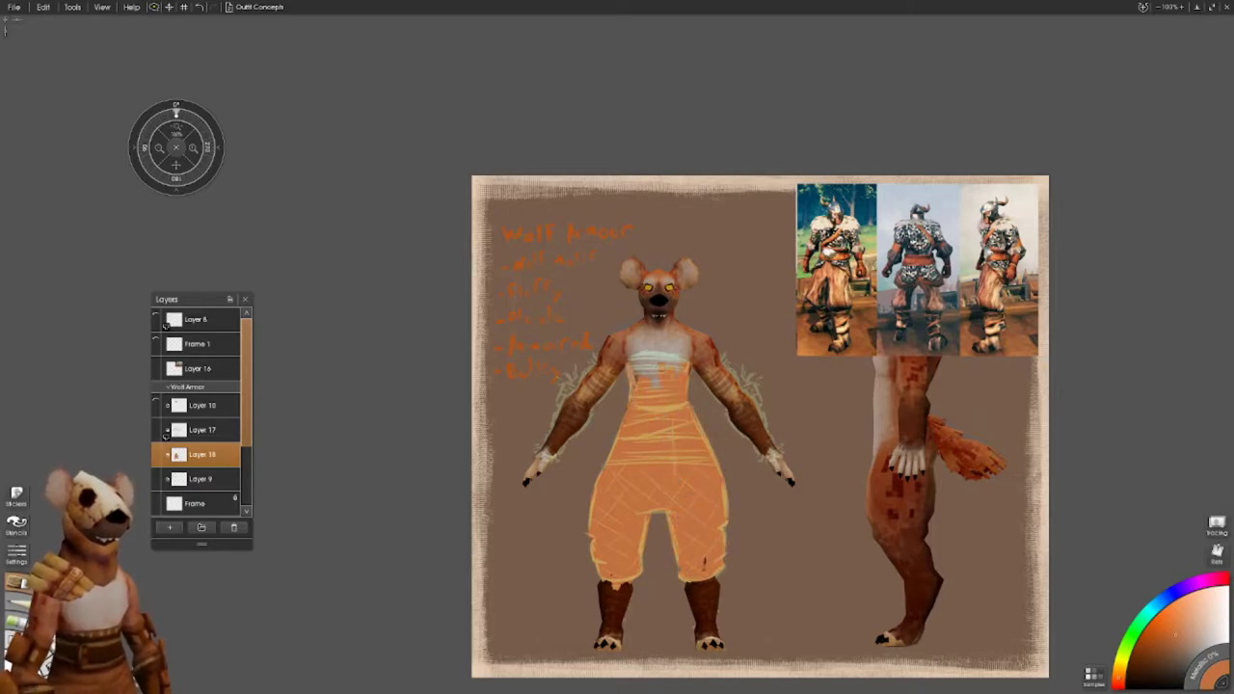
pyautogui.moveTo(195, 157); pyautogui.dragTo(205, 139)
pyautogui.click(177, 104)
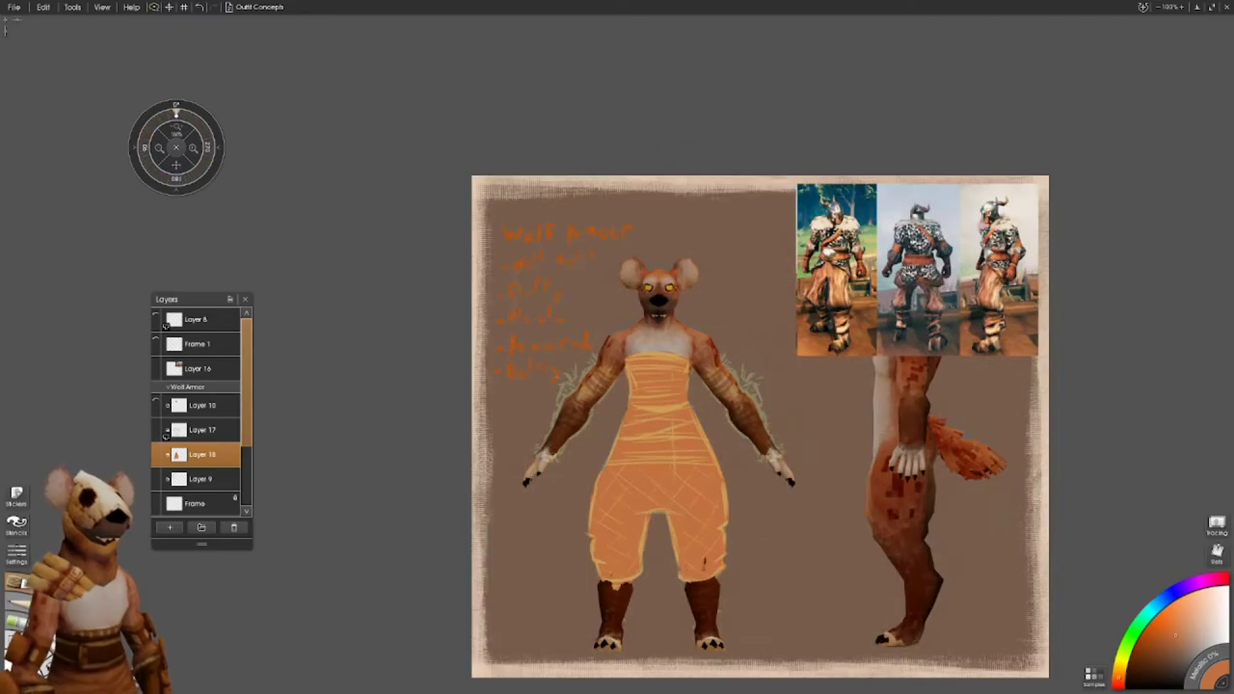
# - Lock Layer 18's transparency and repaint the trousers and torso wrap in a darker orange
pyautogui.click(1169, 644)
pyautogui.moveTo(641, 500); pyautogui.dragTo(607, 580)
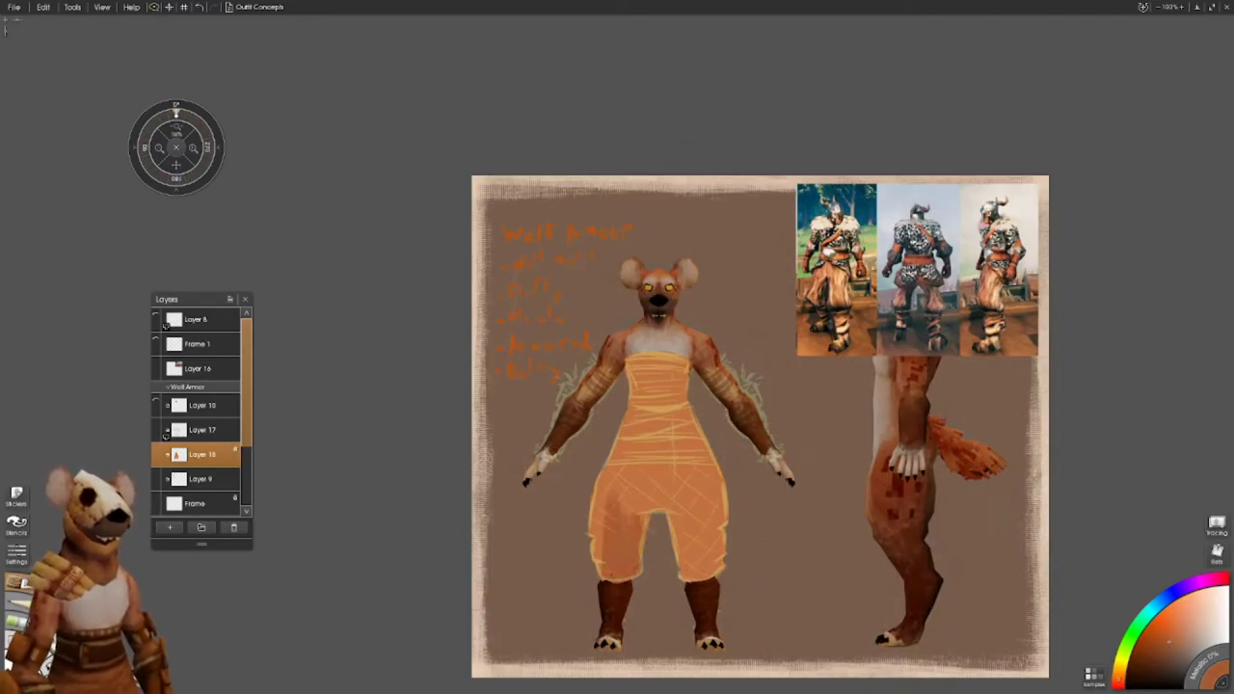
pyautogui.moveTo(593, 459); pyautogui.dragTo(675, 576)
pyautogui.moveTo(722, 470); pyautogui.dragTo(674, 580)
pyautogui.moveTo(716, 405); pyautogui.dragTo(651, 510)
pyautogui.moveTo(669, 384); pyautogui.dragTo(613, 515)
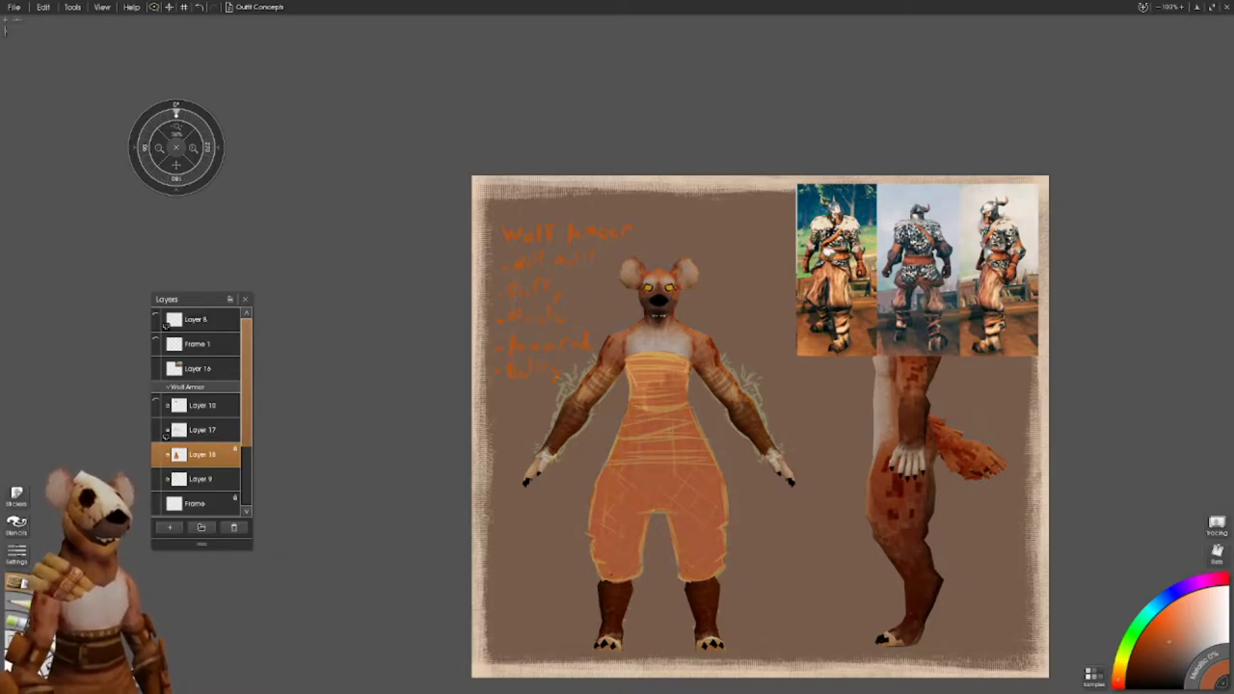
pyautogui.moveTo(626, 355); pyautogui.dragTo(683, 408)
pyautogui.moveTo(680, 356); pyautogui.dragTo(686, 386)
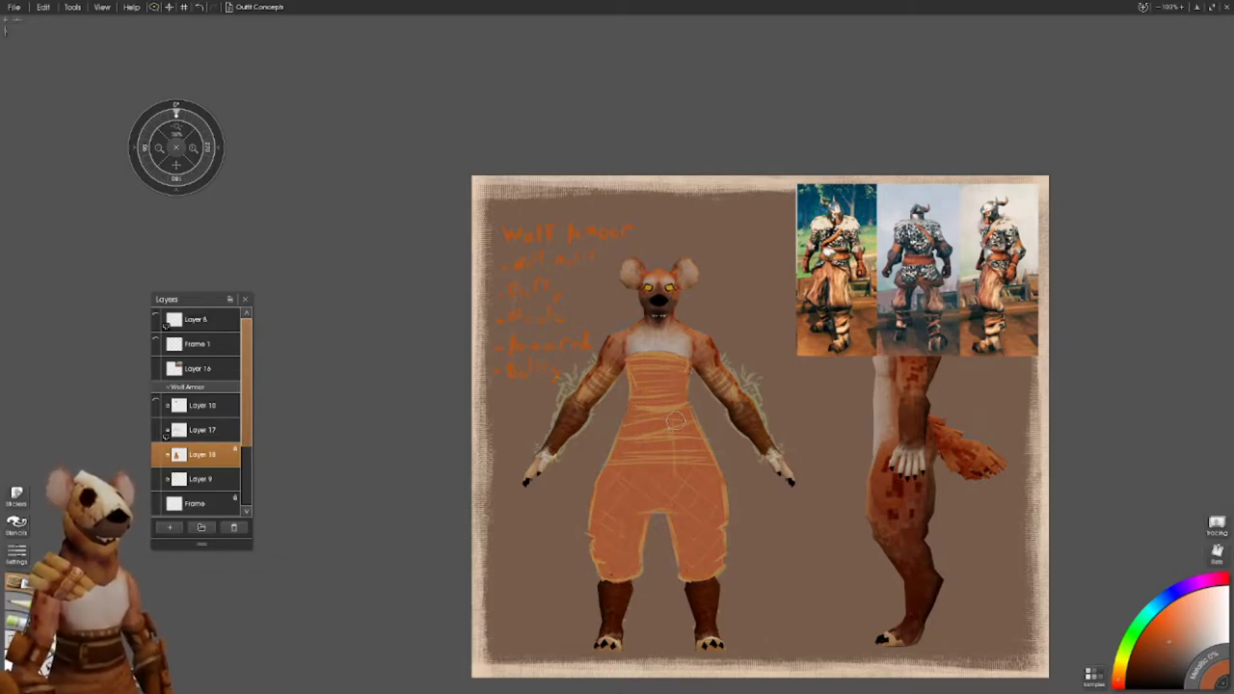
# - Set Layer 17's blend mode back to Normal, hide the orange fill on Layer 18, and make Layer 17 active
pyautogui.click(202, 454)
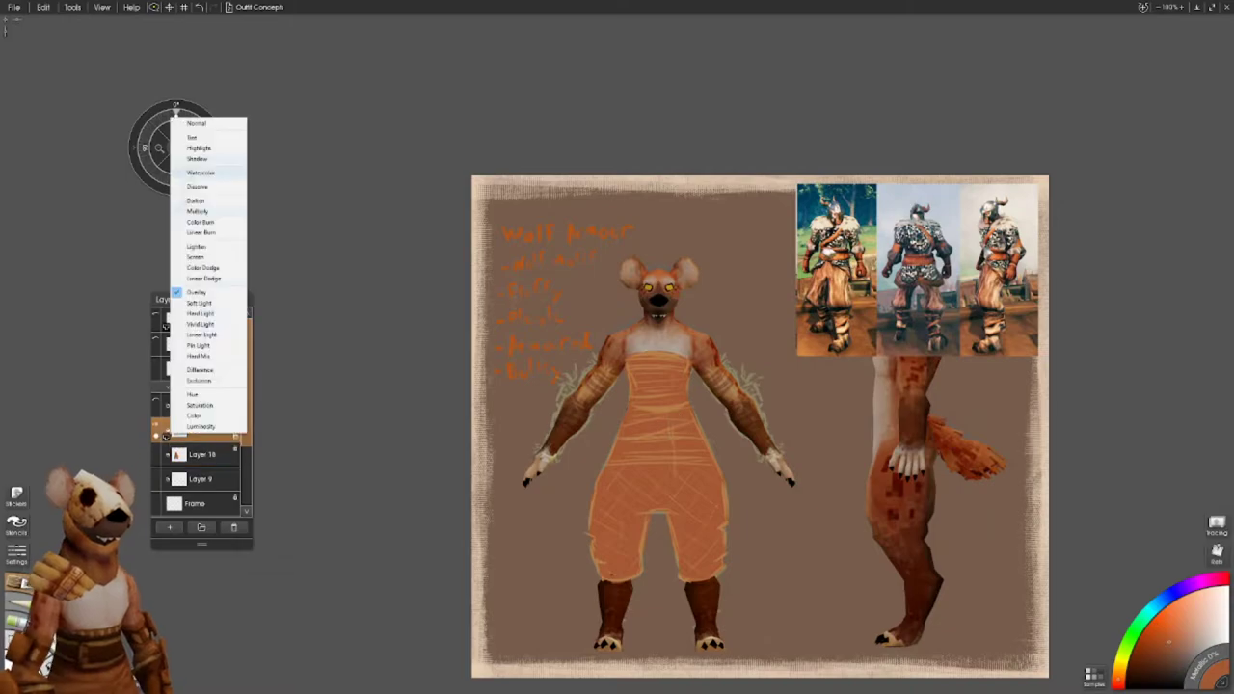
pyautogui.click(202, 430)
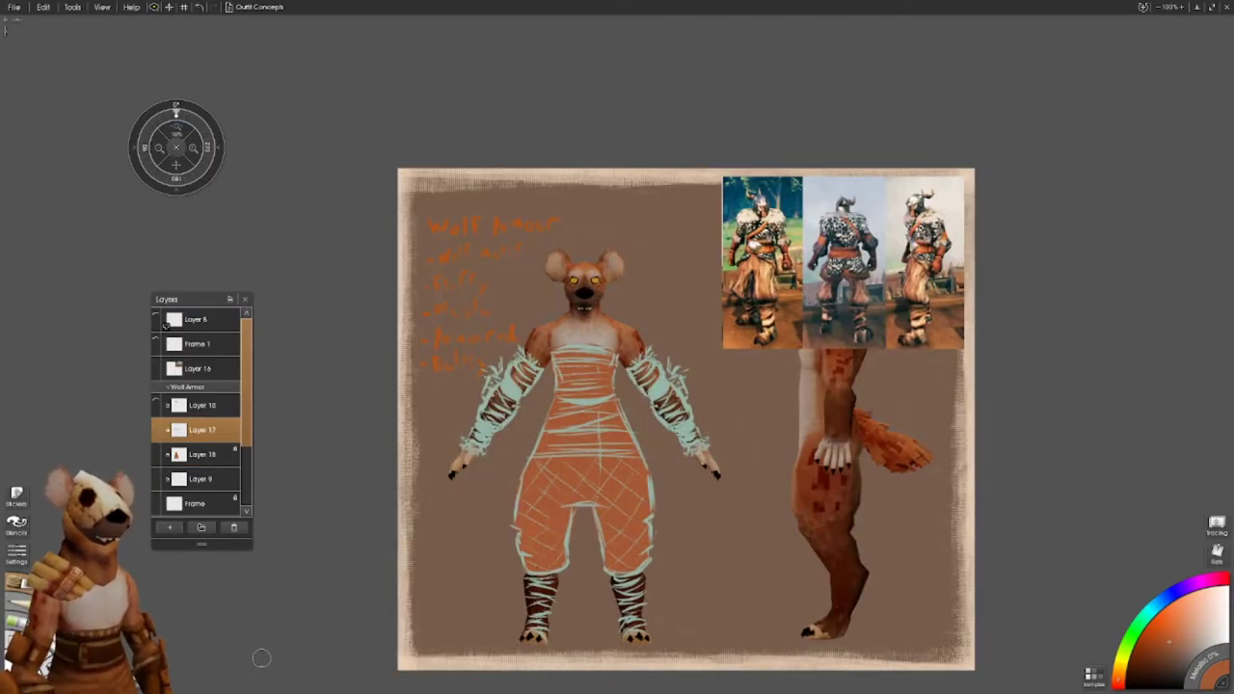
pyautogui.click(197, 454)
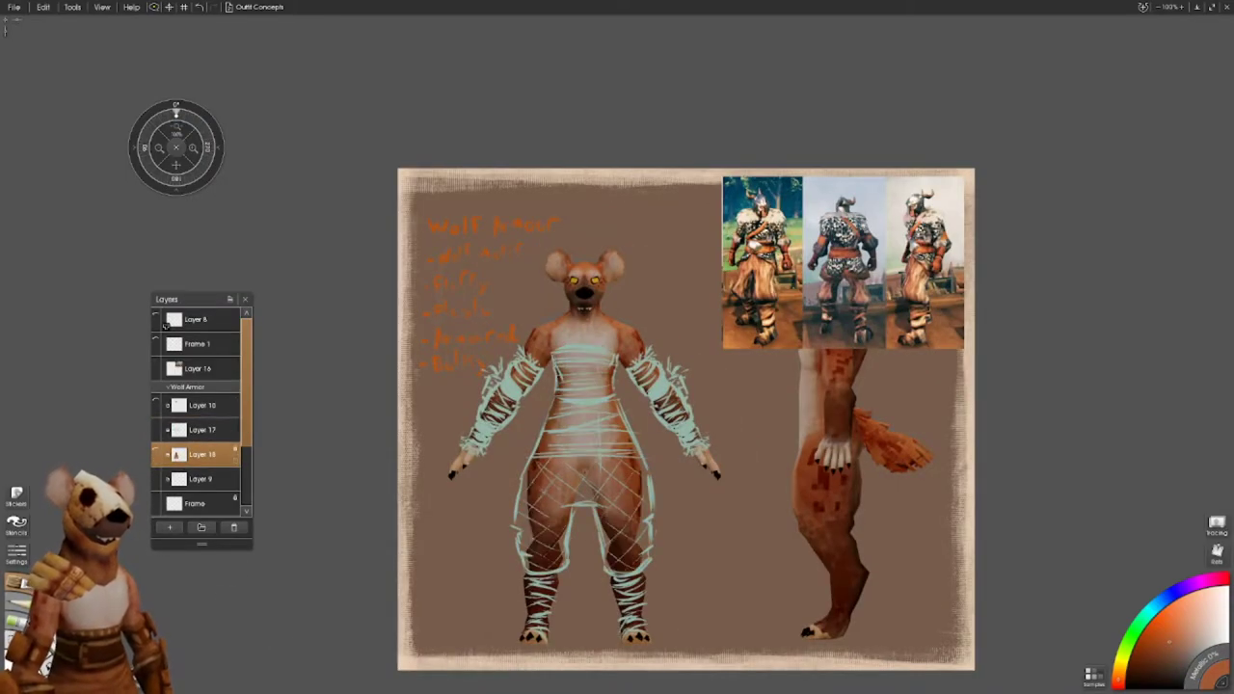
pyautogui.click(197, 429)
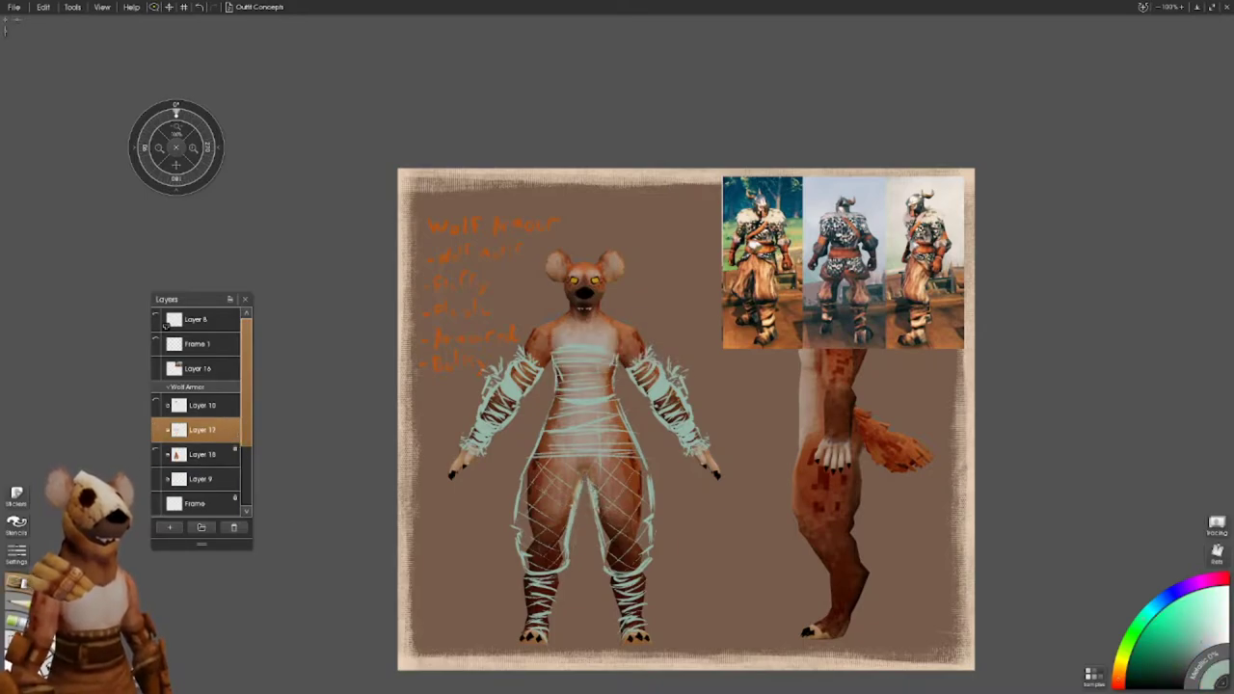
# - Erase the diamond hatching inside the trouser legs on Layer 17 and return to the paint brush
pyautogui.moveTo(177, 175); pyautogui.dragTo(212, 160)
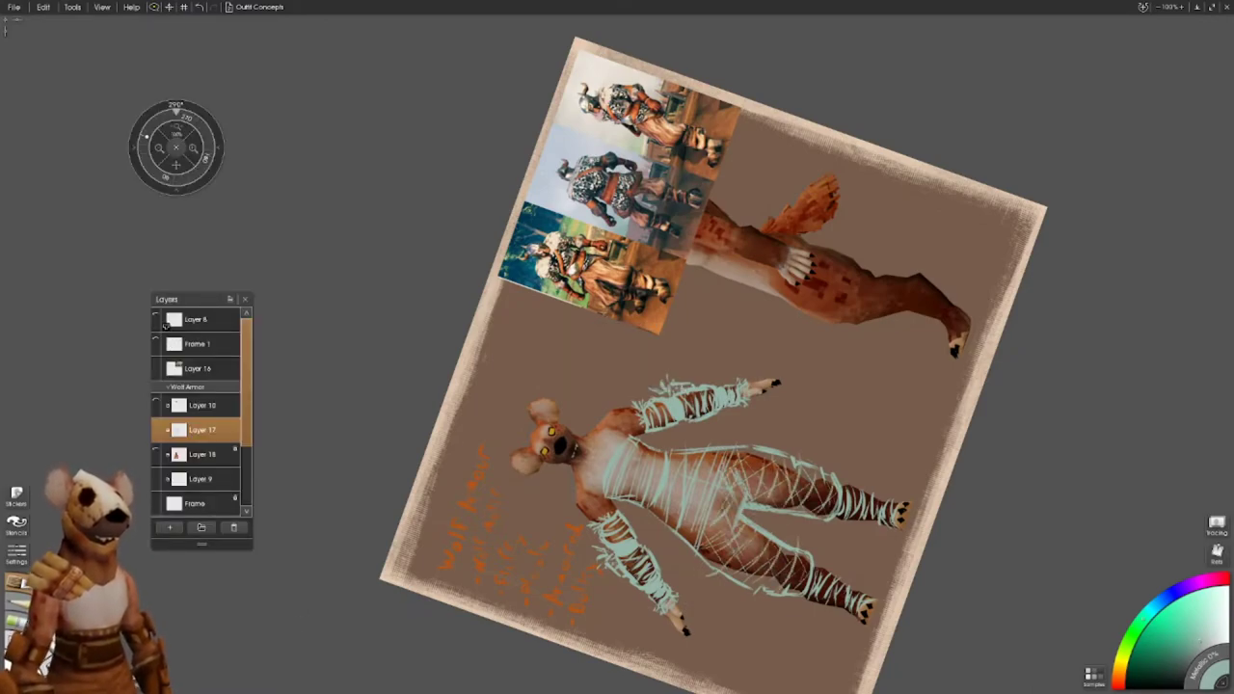
pyautogui.hotkey('ctrl', 'shift', 't')
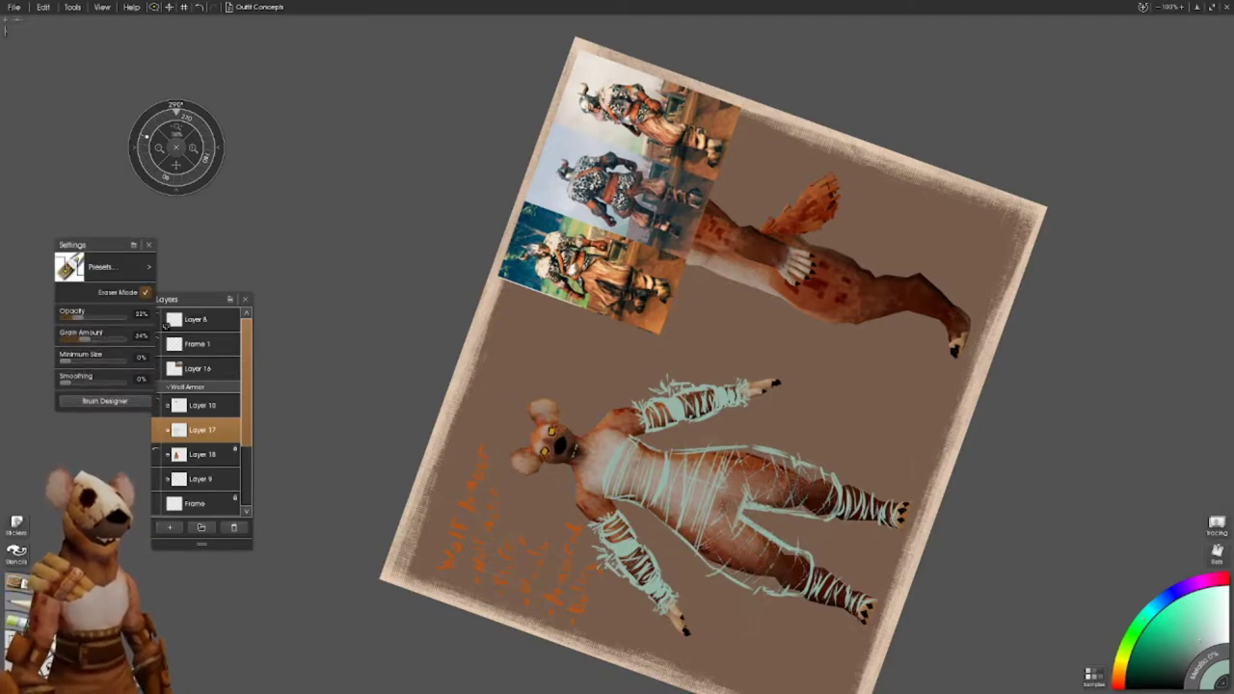
pyautogui.hotkey('ctrl', '0')
pyautogui.press('o')
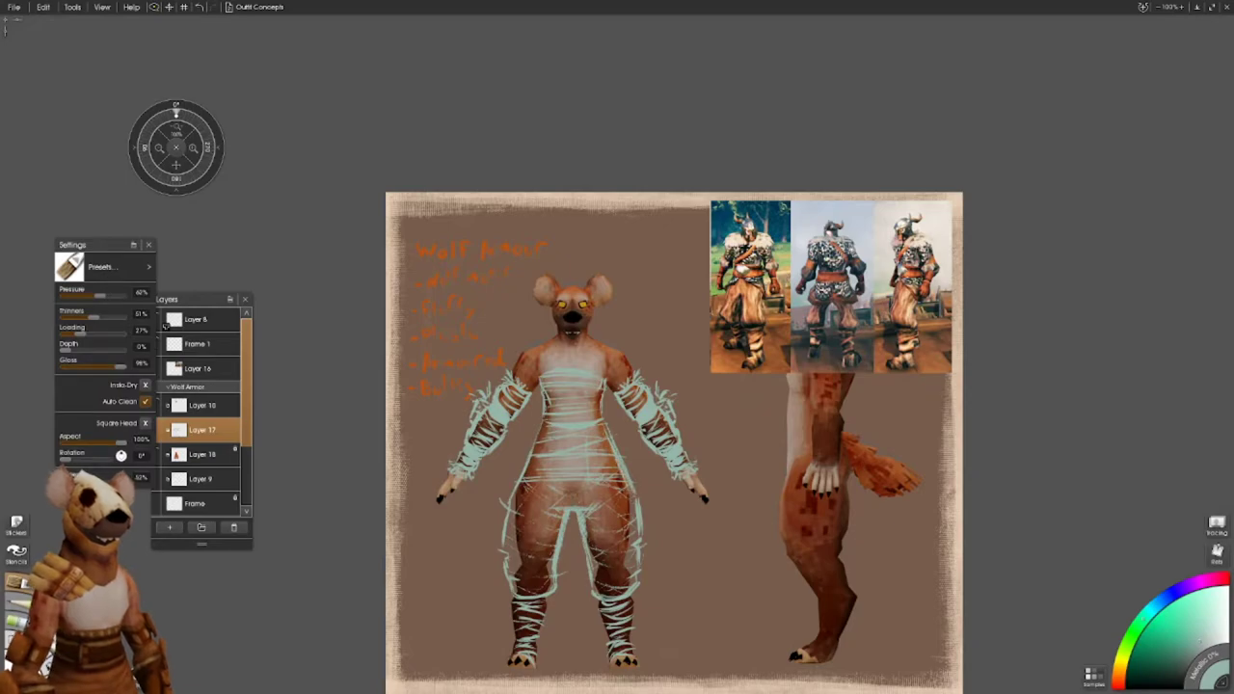
# - Add a new layer above Layer 17 and rough in a hood and shoulder outline in pale teal on the front view
pyautogui.moveTo(608, 426); pyautogui.dragTo(632, 489)
pyautogui.hotkey('ctrl', 'shift', 'n')
pyautogui.moveTo(660, 441)
pyautogui.mouseDown()
pyautogui.moveTo(615, 380)
pyautogui.moveTo(627, 381)
pyautogui.mouseUp()
pyautogui.moveTo(545, 363)
pyautogui.mouseDown()
pyautogui.moveTo(620, 401)
pyautogui.moveTo(611, 395)
pyautogui.mouseUp()
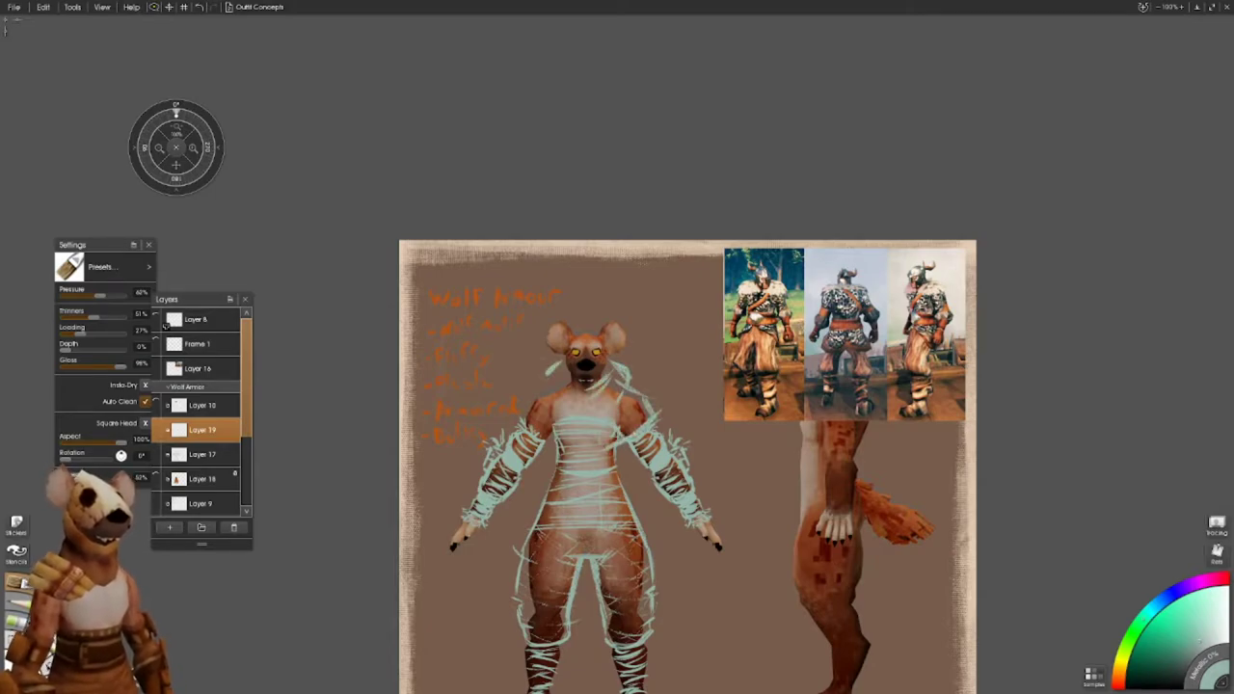
pyautogui.moveTo(597, 445)
pyautogui.mouseDown()
pyautogui.moveTo(520, 417)
pyautogui.moveTo(555, 374)
pyautogui.moveTo(593, 401)
pyautogui.moveTo(545, 395)
pyautogui.moveTo(516, 415)
pyautogui.mouseUp()
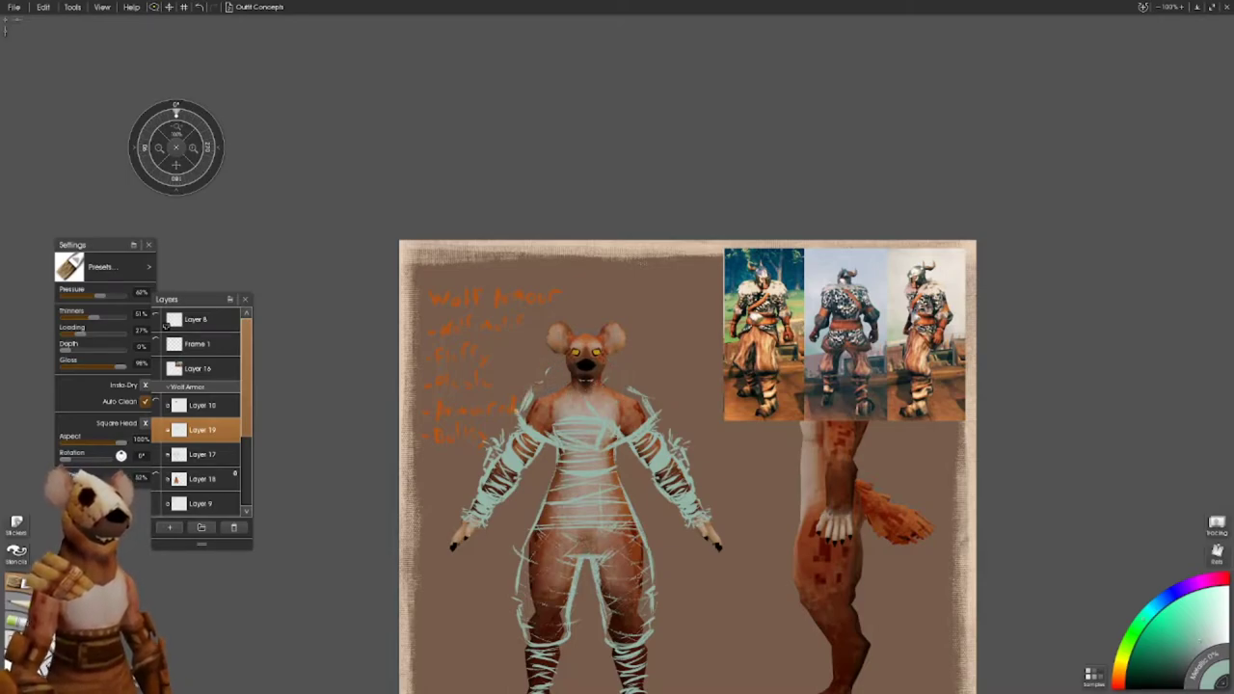
pyautogui.moveTo(601, 378); pyautogui.dragTo(642, 405)
pyautogui.moveTo(636, 383)
pyautogui.mouseDown()
pyautogui.moveTo(648, 410)
pyautogui.moveTo(588, 449)
pyautogui.moveTo(548, 443)
pyautogui.mouseUp()
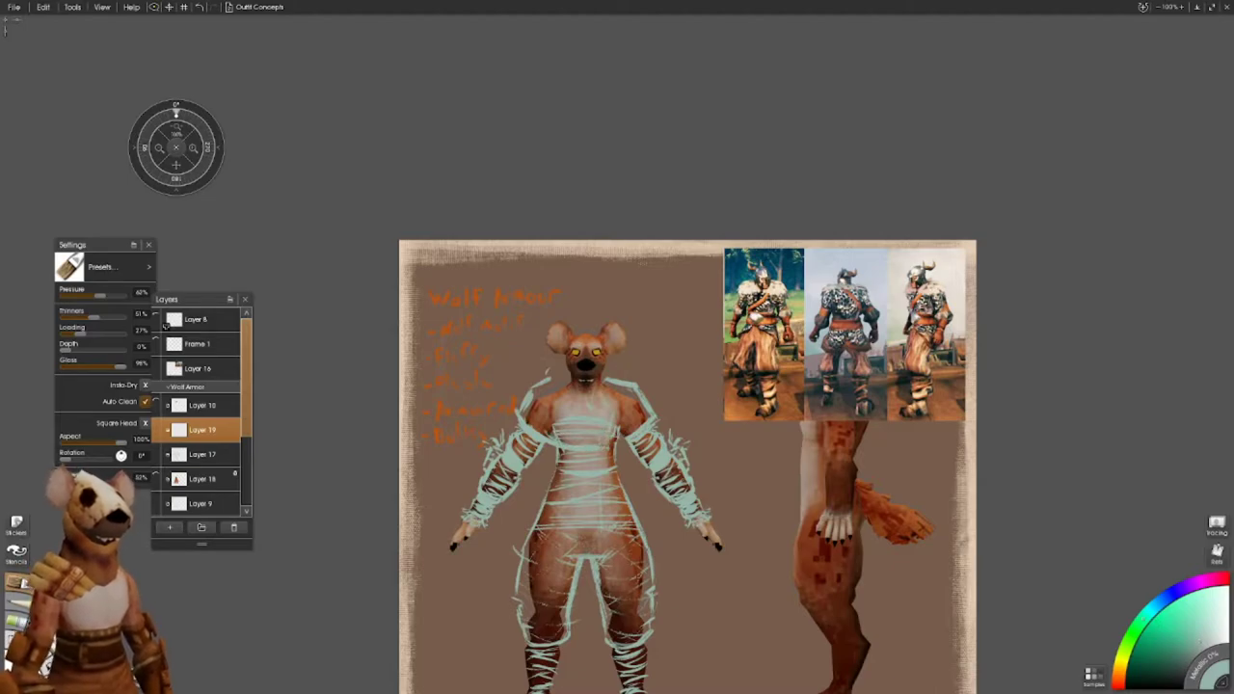
pyautogui.moveTo(608, 380); pyautogui.dragTo(646, 412)
pyautogui.moveTo(535, 380)
pyautogui.mouseDown()
pyautogui.moveTo(568, 393)
pyautogui.moveTo(515, 432)
pyautogui.mouseUp()
pyautogui.hotkey('ctrl', 'z')
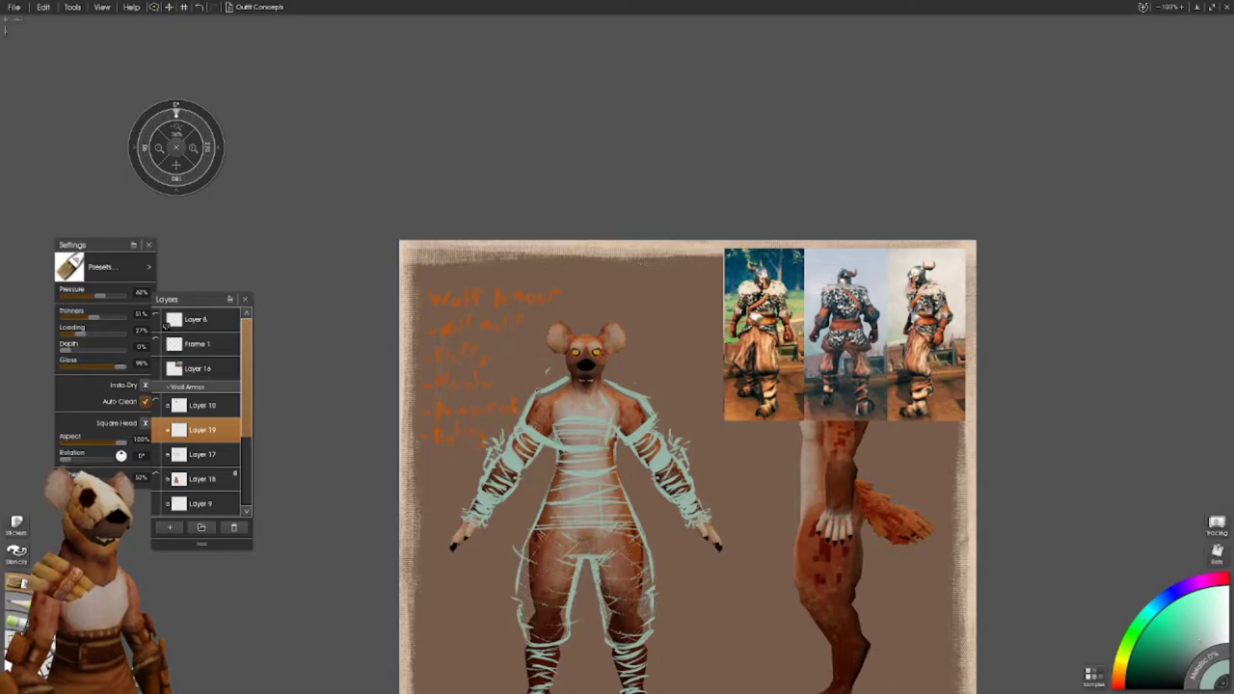
pyautogui.hotkey('ctrl', 'z')
pyautogui.hotkey('ctrl', 'z')
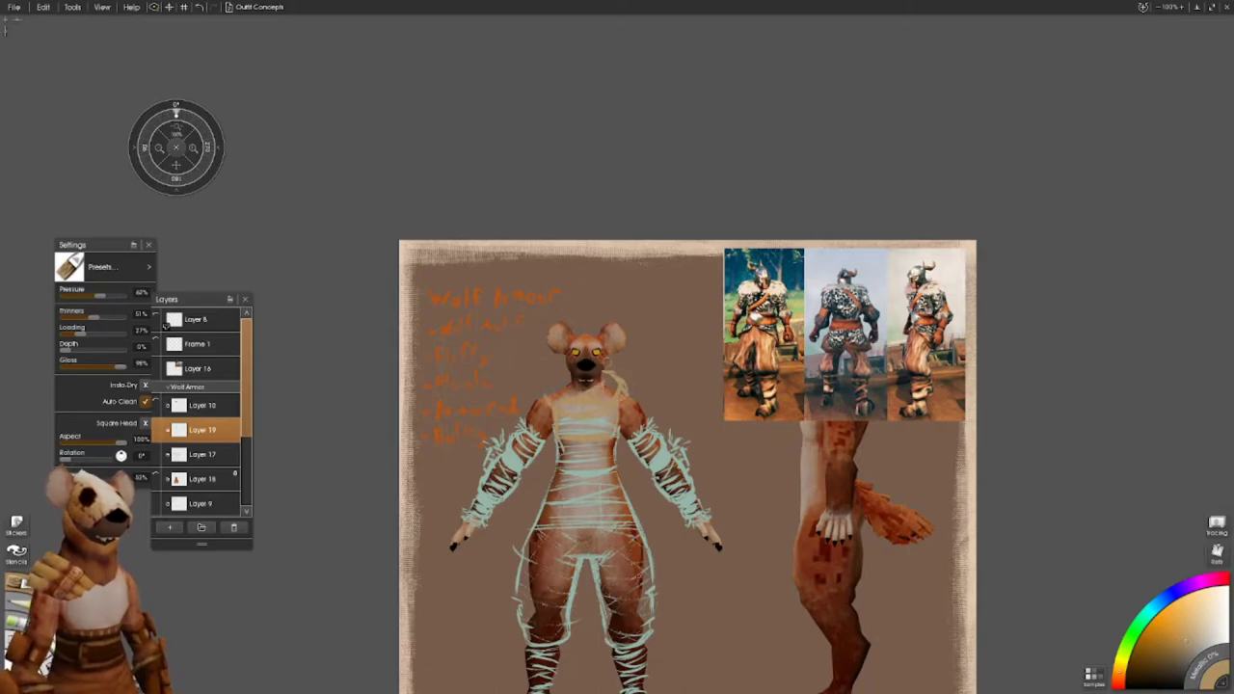
# - Sketch the furry cloak with hood and chest band in pale orange on Layer 19, lock its transparency and recolour the lines dark brown
pyautogui.moveTo(552, 360)
pyautogui.mouseDown()
pyautogui.moveTo(622, 424)
pyautogui.moveTo(527, 395)
pyautogui.moveTo(590, 389)
pyautogui.mouseUp()
pyautogui.moveTo(601, 378)
pyautogui.mouseDown()
pyautogui.moveTo(609, 391)
pyautogui.moveTo(592, 389)
pyautogui.mouseUp()
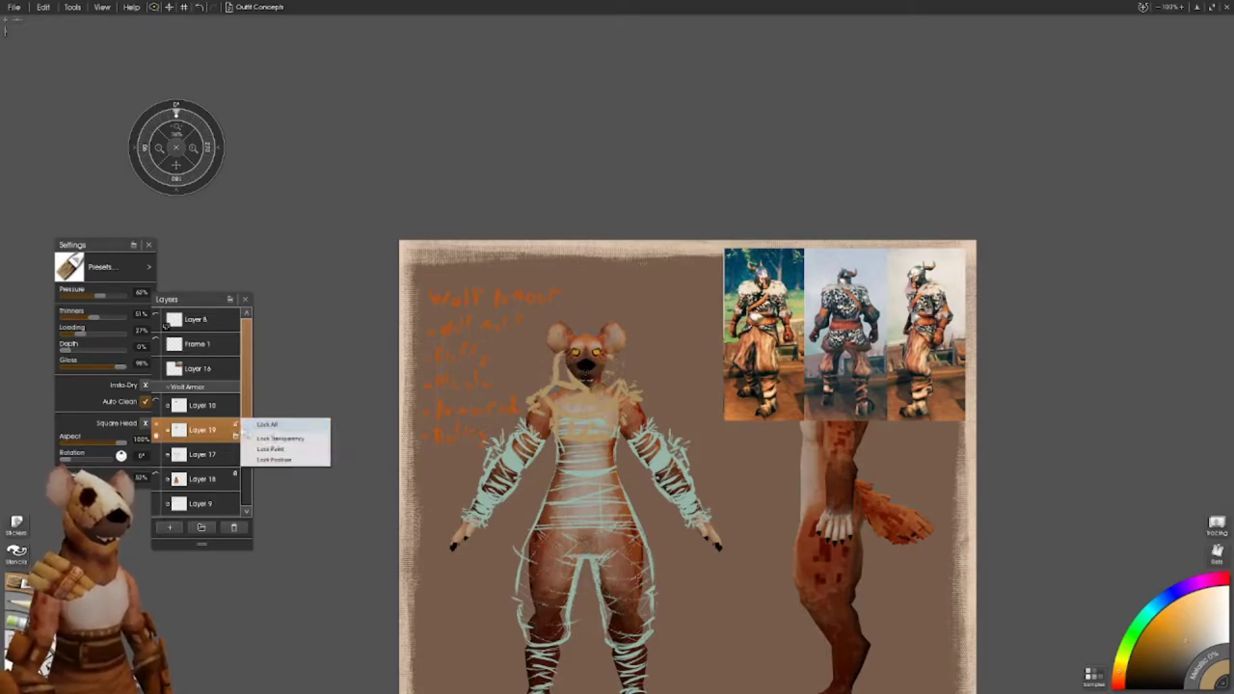
pyautogui.click(1155, 645)
pyautogui.click(1147, 665)
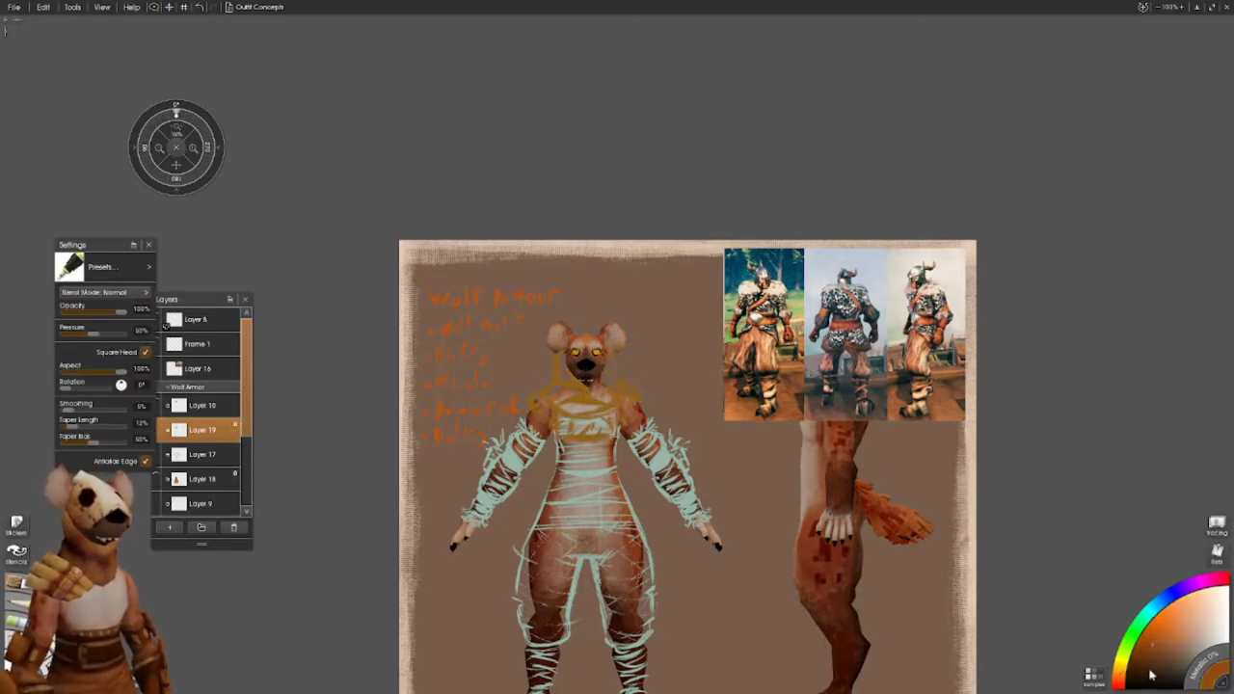
pyautogui.moveTo(636, 382); pyautogui.dragTo(590, 439)
pyautogui.moveTo(597, 353); pyautogui.dragTo(555, 439)
pyautogui.moveTo(545, 376); pyautogui.dragTo(528, 434)
pyautogui.press('o')
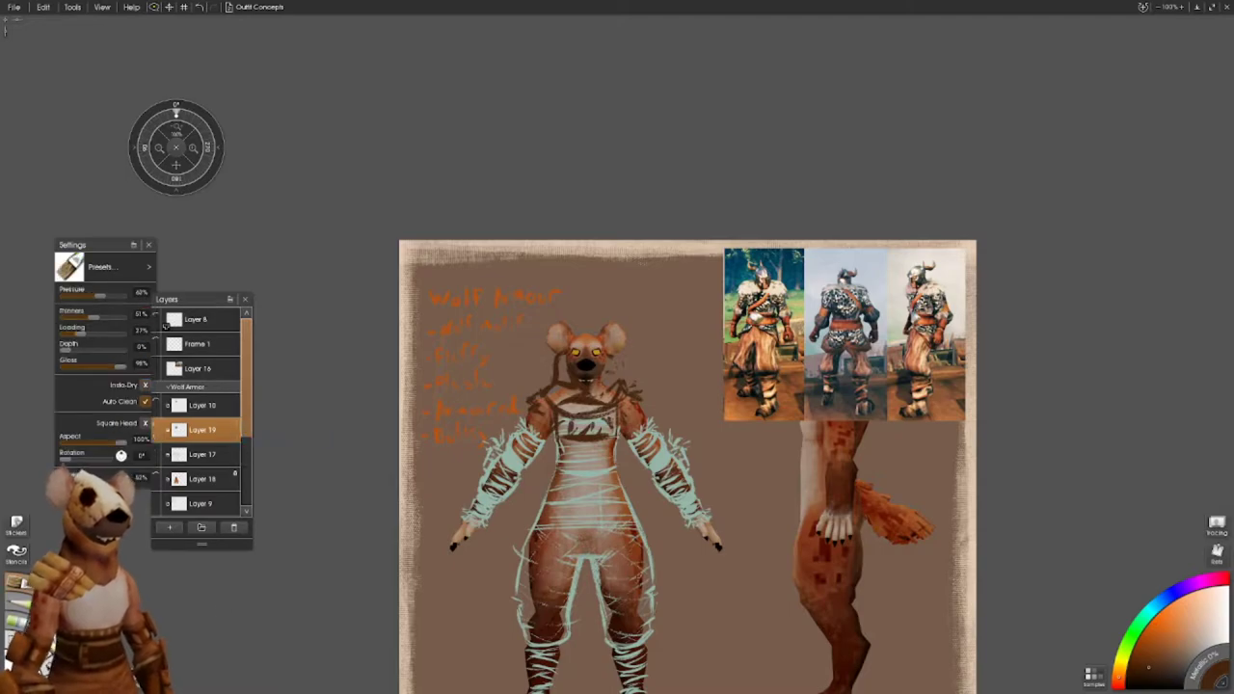
# - Redraw the cloak's hood outline and add neck folds and chest band detail in dark brown on Layer 19
pyautogui.moveTo(553, 367)
pyautogui.mouseDown()
pyautogui.moveTo(617, 384)
pyautogui.moveTo(622, 404)
pyautogui.mouseUp()
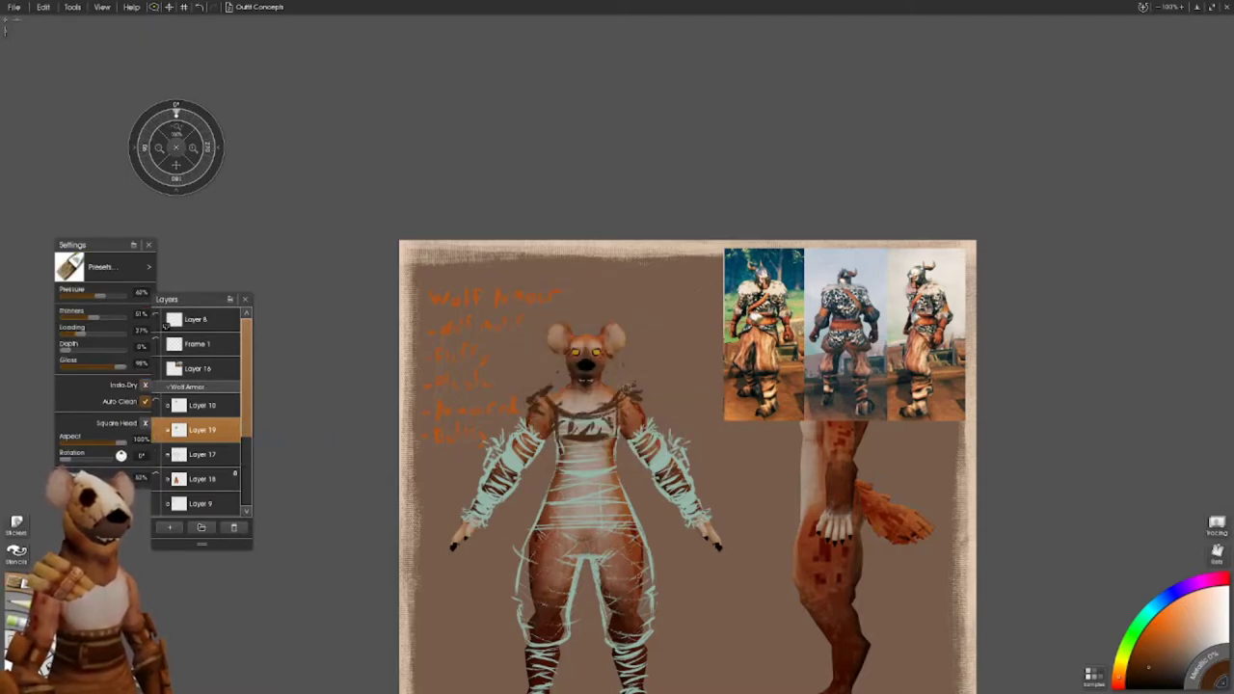
pyautogui.moveTo(622, 376); pyautogui.dragTo(598, 404)
pyautogui.moveTo(555, 357)
pyautogui.mouseDown()
pyautogui.moveTo(555, 386)
pyautogui.moveTo(583, 422)
pyautogui.moveTo(626, 401)
pyautogui.moveTo(560, 436)
pyautogui.moveTo(612, 427)
pyautogui.moveTo(625, 399)
pyautogui.moveTo(546, 424)
pyautogui.moveTo(542, 405)
pyautogui.moveTo(552, 434)
pyautogui.moveTo(605, 443)
pyautogui.mouseUp()
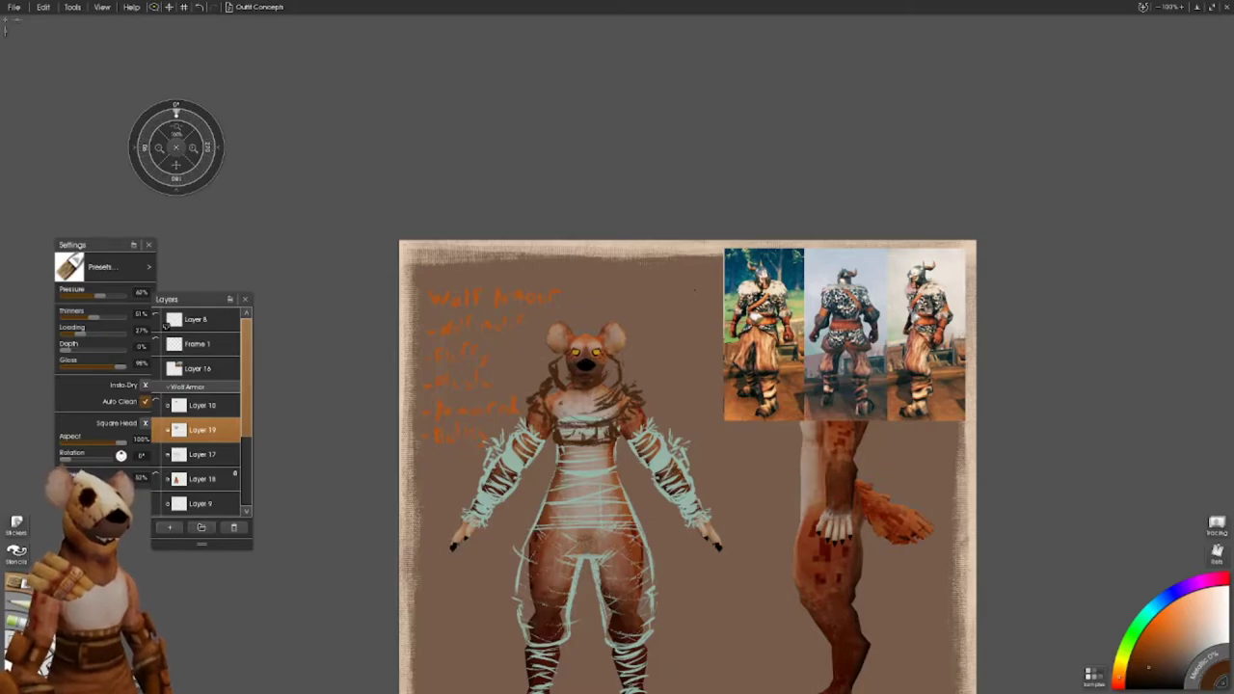
# - Recolour the cloak sketch lines golden yellow on Layer 19 with the canvas rotated
pyautogui.moveTo(175, 104); pyautogui.dragTo(217, 159)
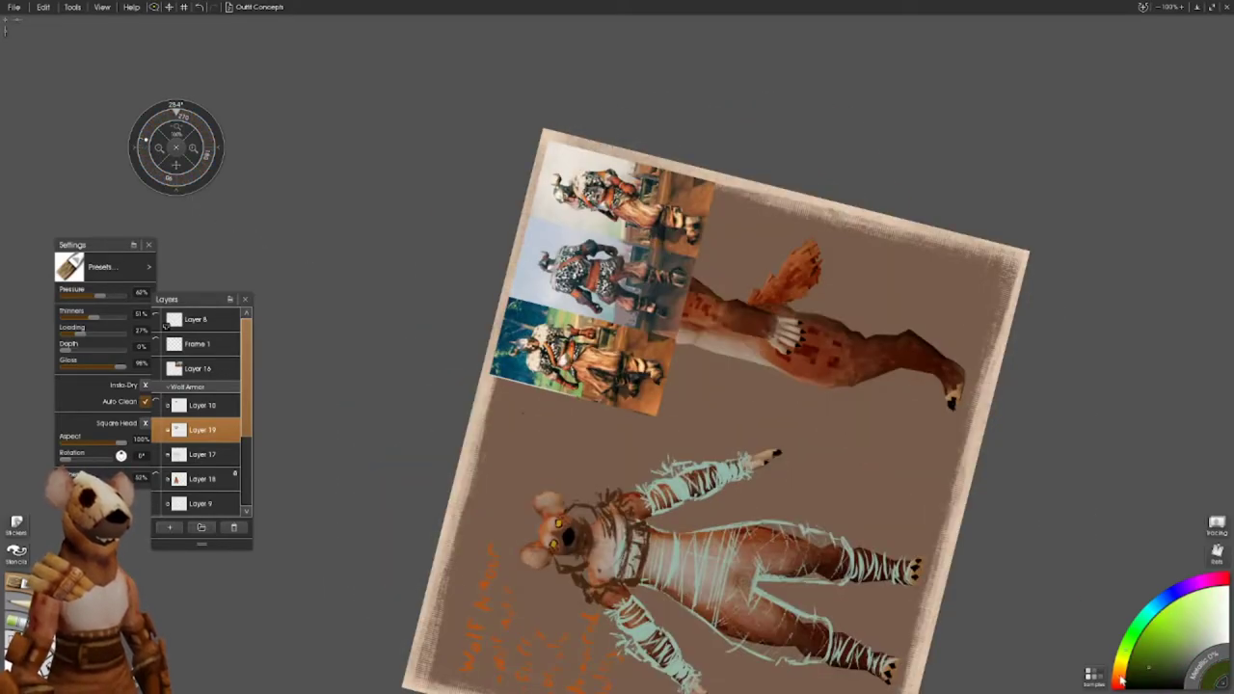
pyautogui.press('i')
pyautogui.moveTo(617, 494)
pyautogui.mouseDown()
pyautogui.moveTo(632, 571)
pyautogui.moveTo(578, 598)
pyautogui.mouseUp()
pyautogui.moveTo(636, 520); pyautogui.dragTo(631, 588)
pyautogui.moveTo(608, 490); pyautogui.dragTo(564, 578)
pyautogui.hotkey('ctrl', 'z')
# - Recolour the trouser, torso and arm wrap lines golden yellow on Layer 17 and return the canvas to upright
pyautogui.click(203, 454)
pyautogui.moveTo(733, 386); pyautogui.dragTo(674, 304)
pyautogui.moveTo(771, 559); pyautogui.dragTo(838, 588)
pyautogui.moveTo(780, 463); pyautogui.dragTo(858, 491)
pyautogui.moveTo(761, 573); pyautogui.dragTo(675, 458)
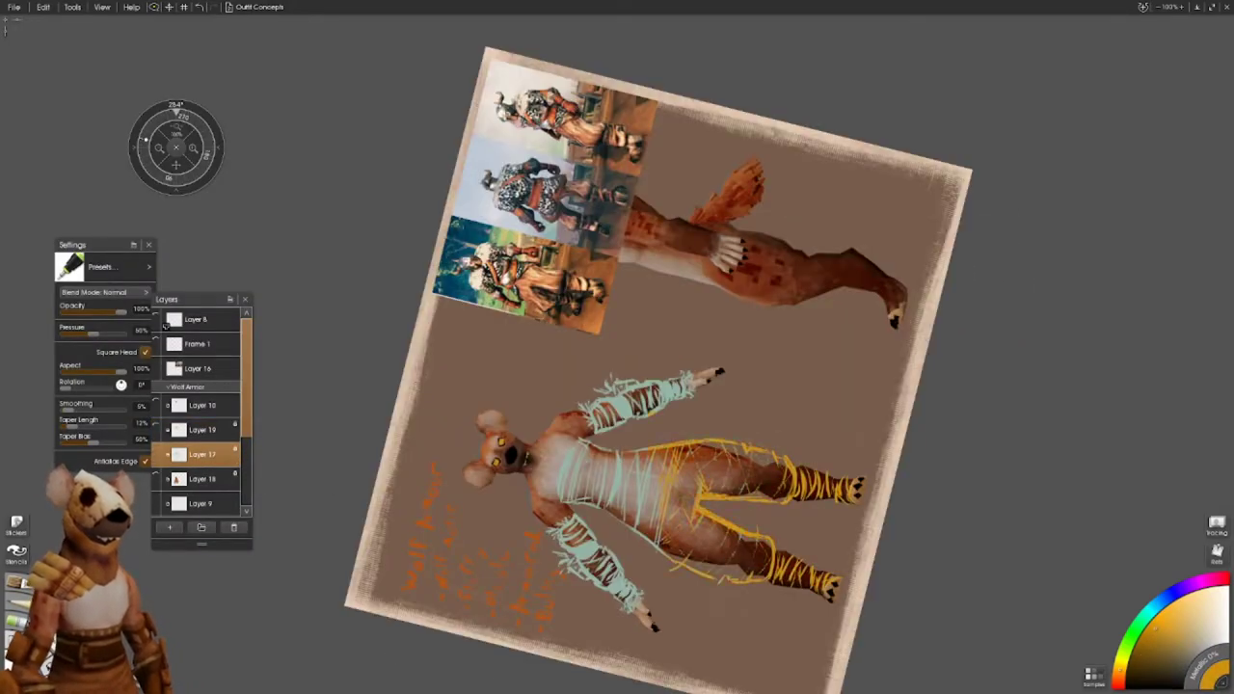
pyautogui.moveTo(636, 607); pyautogui.dragTo(569, 482)
pyautogui.moveTo(694, 376); pyautogui.dragTo(569, 463)
pyautogui.hotkey('ctrl', '0')
pyautogui.moveTo(617, 386); pyautogui.dragTo(716, 454)
pyautogui.moveTo(578, 289); pyautogui.dragTo(655, 371)
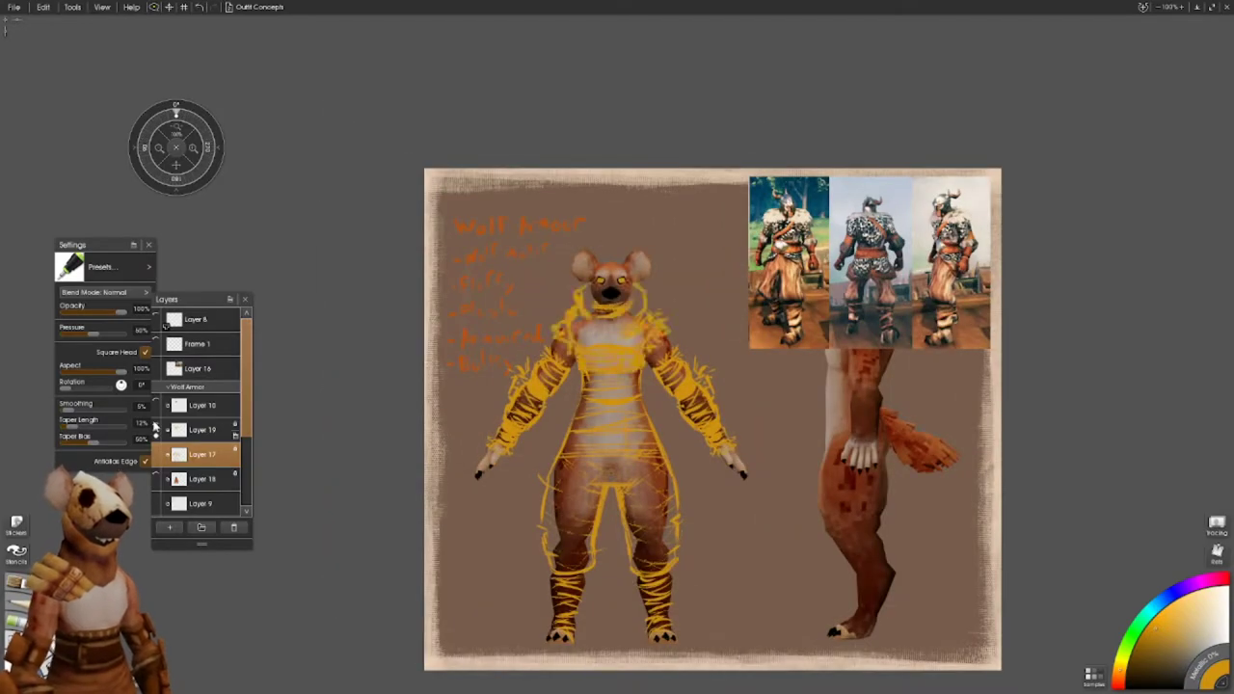
pyautogui.moveTo(716, 454); pyautogui.dragTo(731, 473)
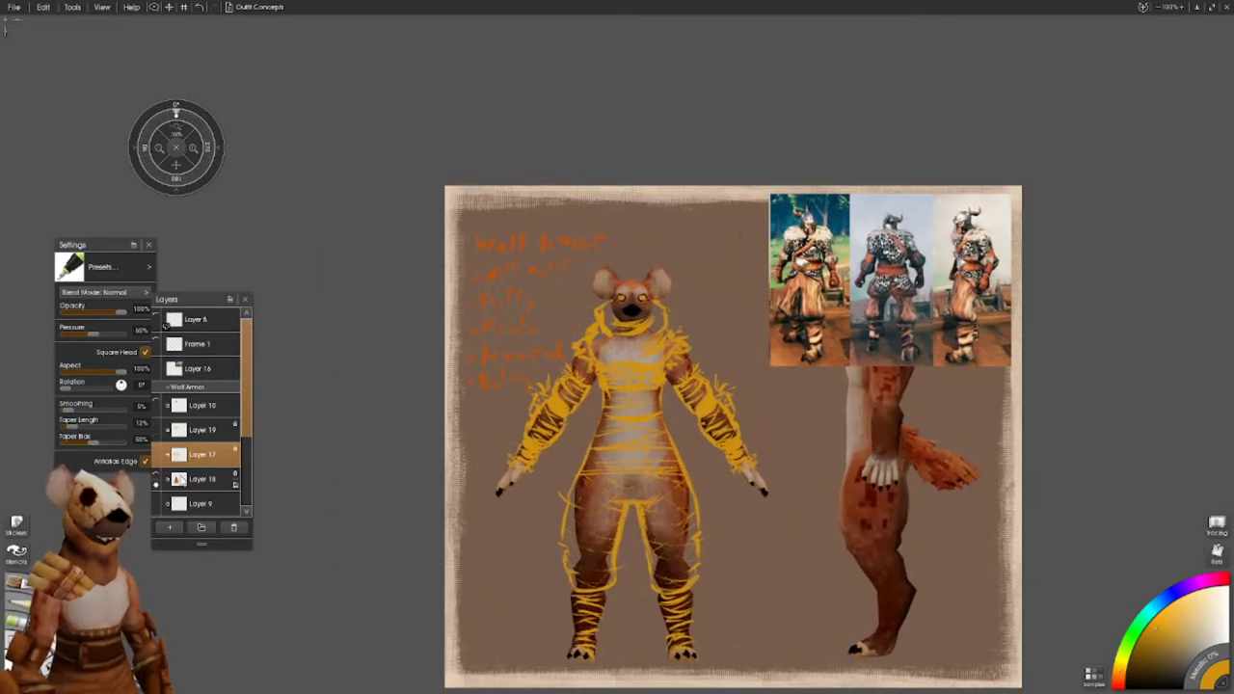
# - Add a new layer above Layer 17 and sketch a wolf mask with eyes, muzzle and spiky fur in golden yellow over the front-view head
pyautogui.hotkey('ctrl', 'shift', 'n')
pyautogui.press('o')
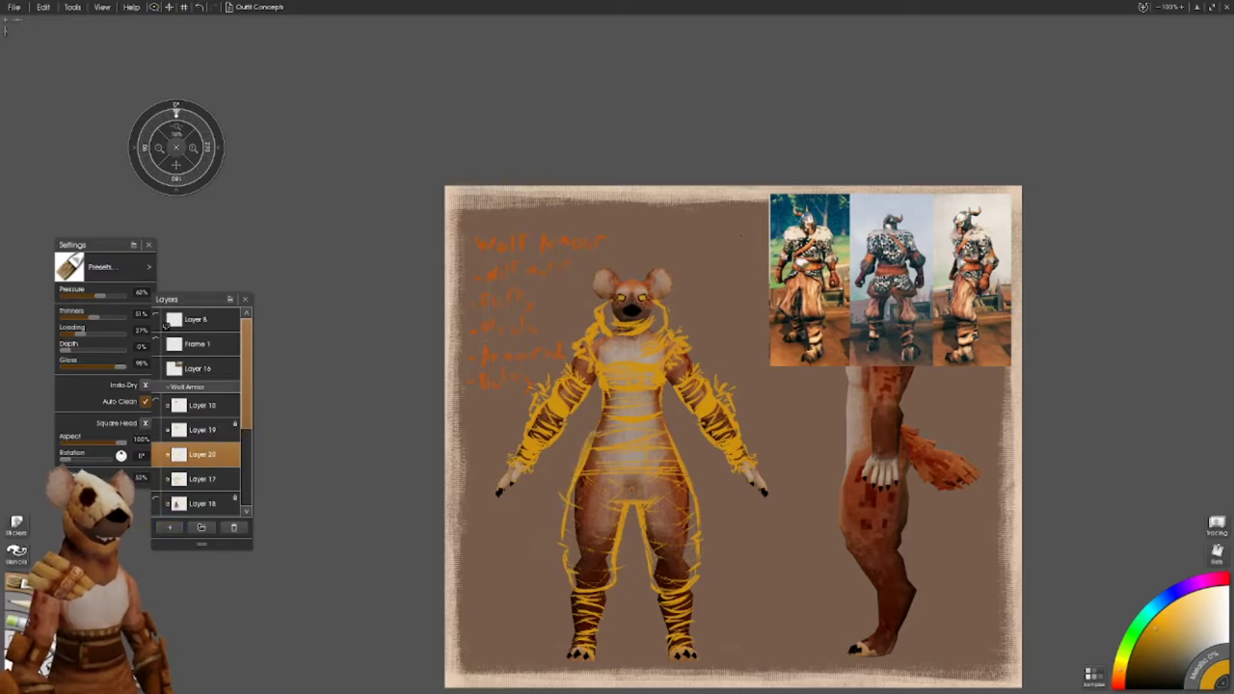
pyautogui.rightClick(236, 454)
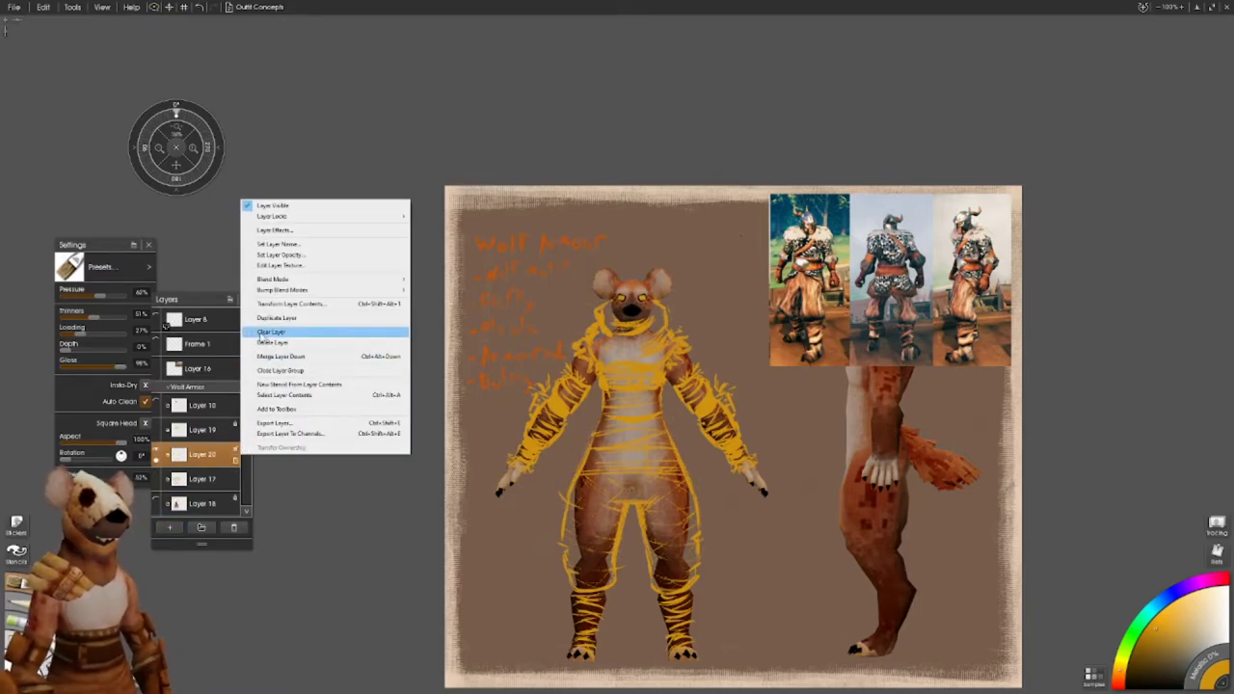
pyautogui.click(262, 331)
pyautogui.moveTo(633, 279); pyautogui.dragTo(697, 424)
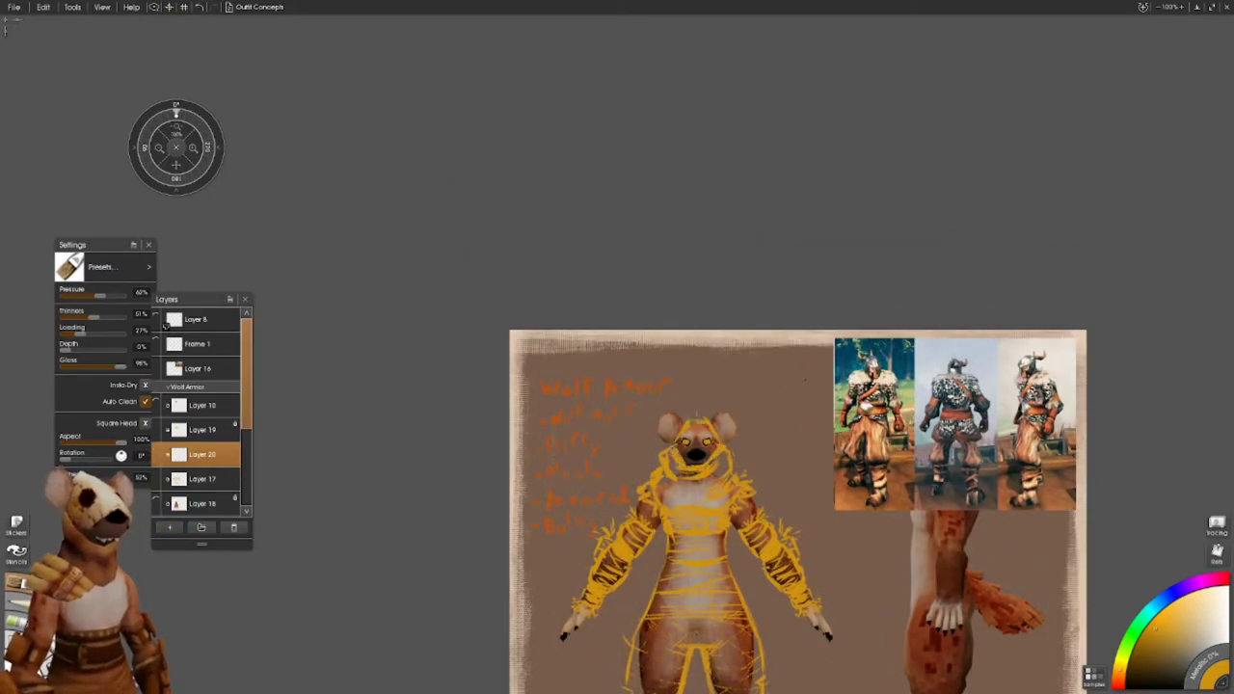
pyautogui.moveTo(711, 446)
pyautogui.mouseDown()
pyautogui.moveTo(685, 442)
pyautogui.moveTo(701, 459)
pyautogui.moveTo(692, 452)
pyautogui.mouseUp()
pyautogui.moveTo(718, 398)
pyautogui.mouseDown()
pyautogui.moveTo(695, 410)
pyautogui.moveTo(732, 440)
pyautogui.moveTo(661, 441)
pyautogui.moveTo(678, 467)
pyautogui.mouseUp()
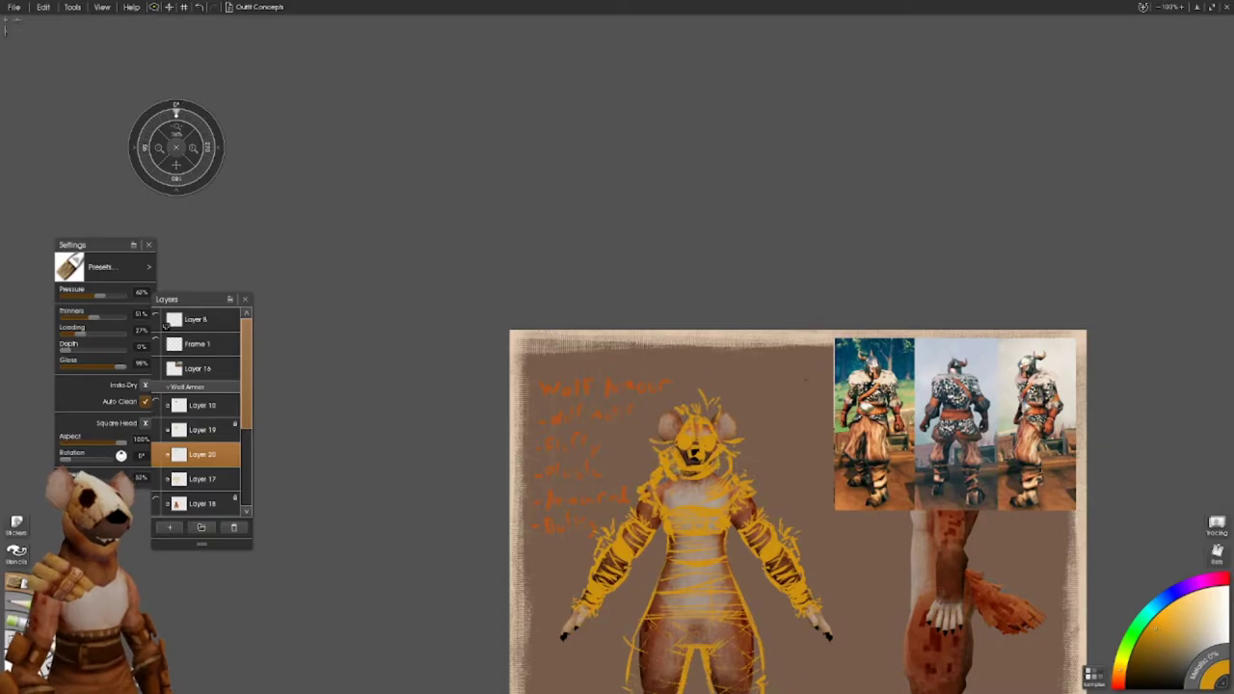
pyautogui.moveTo(687, 424)
pyautogui.mouseDown()
pyautogui.moveTo(696, 399)
pyautogui.moveTo(718, 392)
pyautogui.mouseUp()
pyautogui.moveTo(704, 614); pyautogui.dragTo(675, 476)
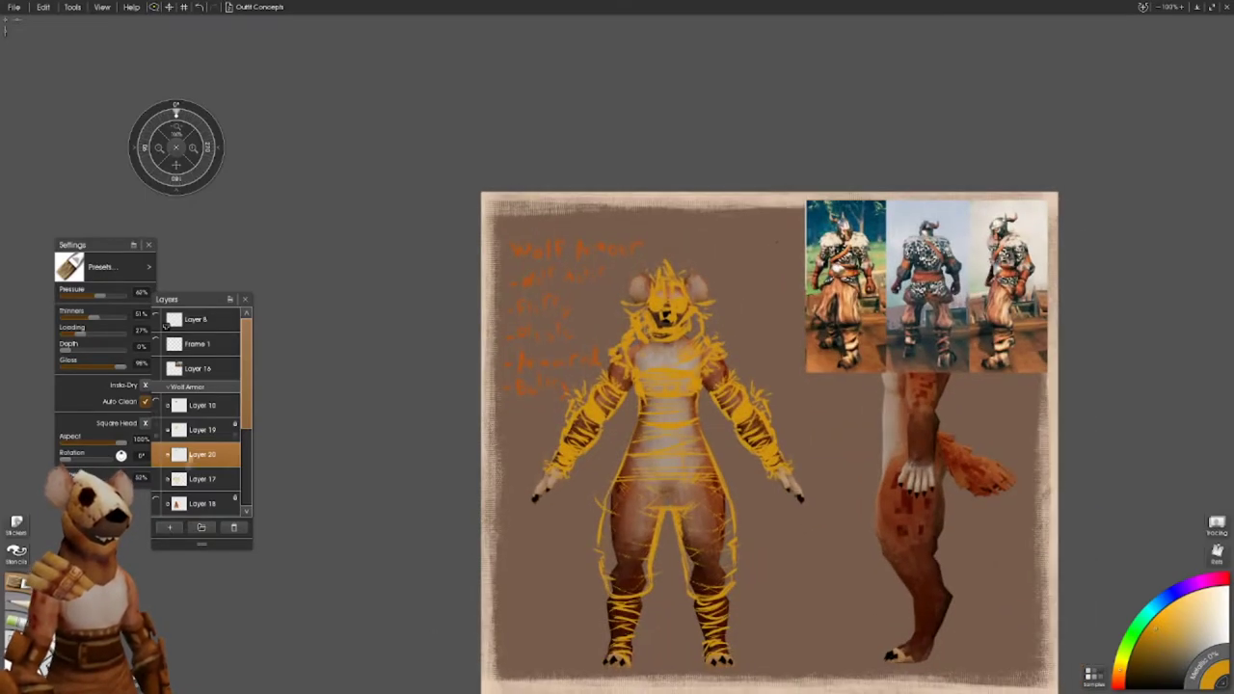
# - Rename Layer 17 to Wolf_Pants and hide it
pyautogui.doubleClick(215, 480)
pyautogui.write('WolfArms')
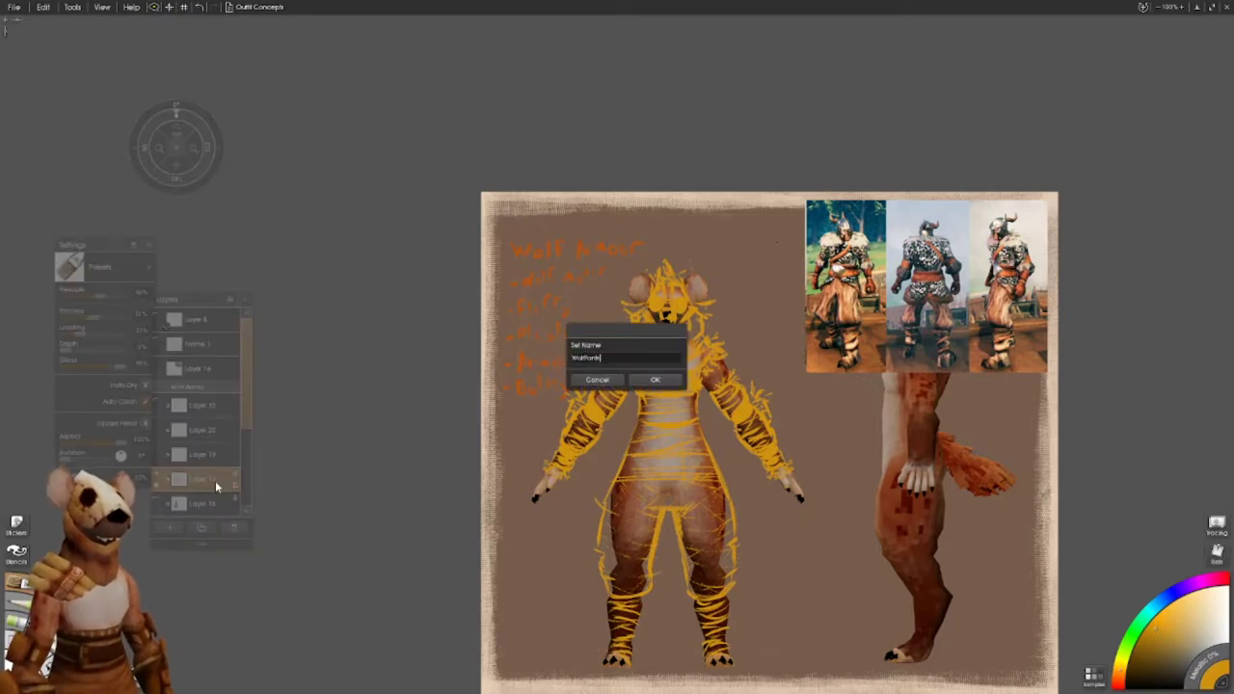
pyautogui.press('Return')
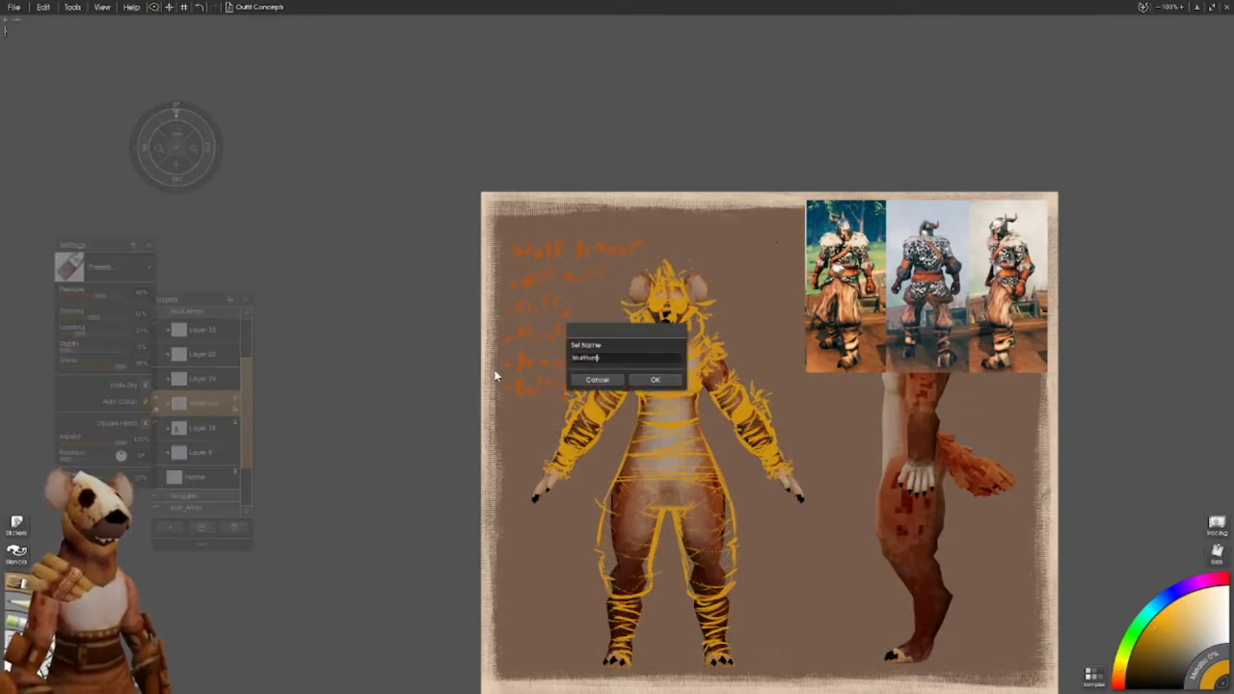
pyautogui.press('Return')
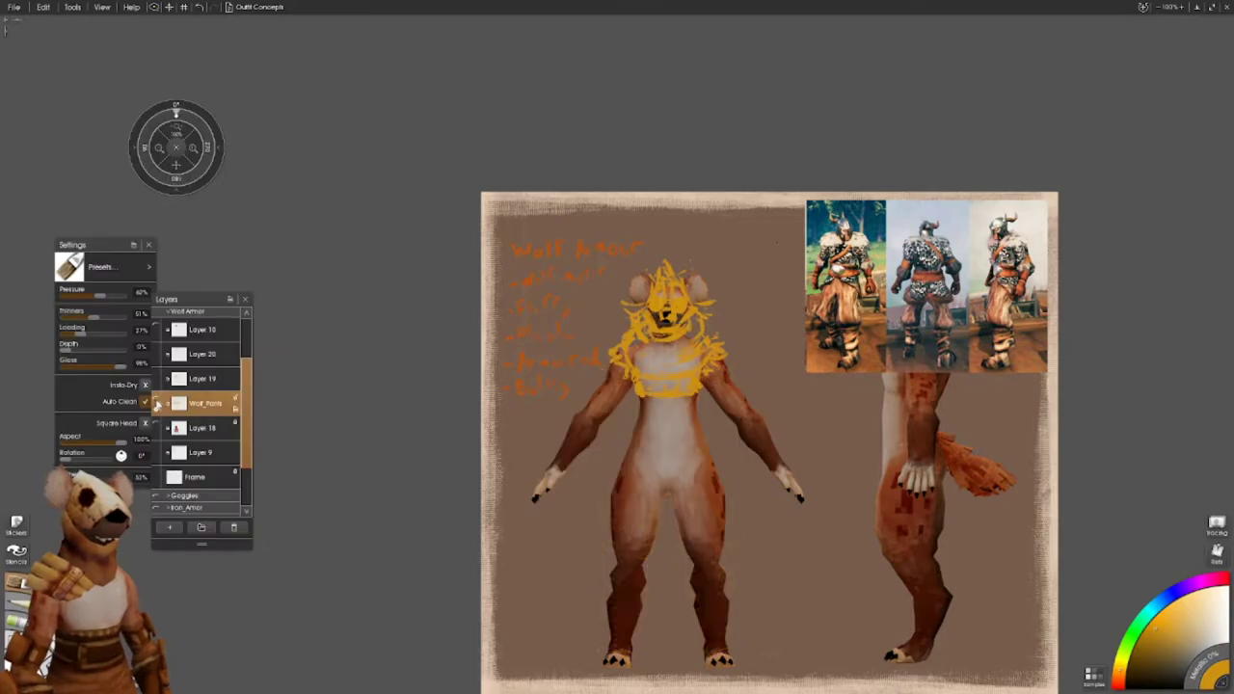
# - Rename Layer 19 to Wolf_Cloak and hide it, and rename Layer 20 to Wolf_Mask
pyautogui.click(210, 379)
pyautogui.doubleClick(210, 379)
pyautogui.write('Wolf_Claws')
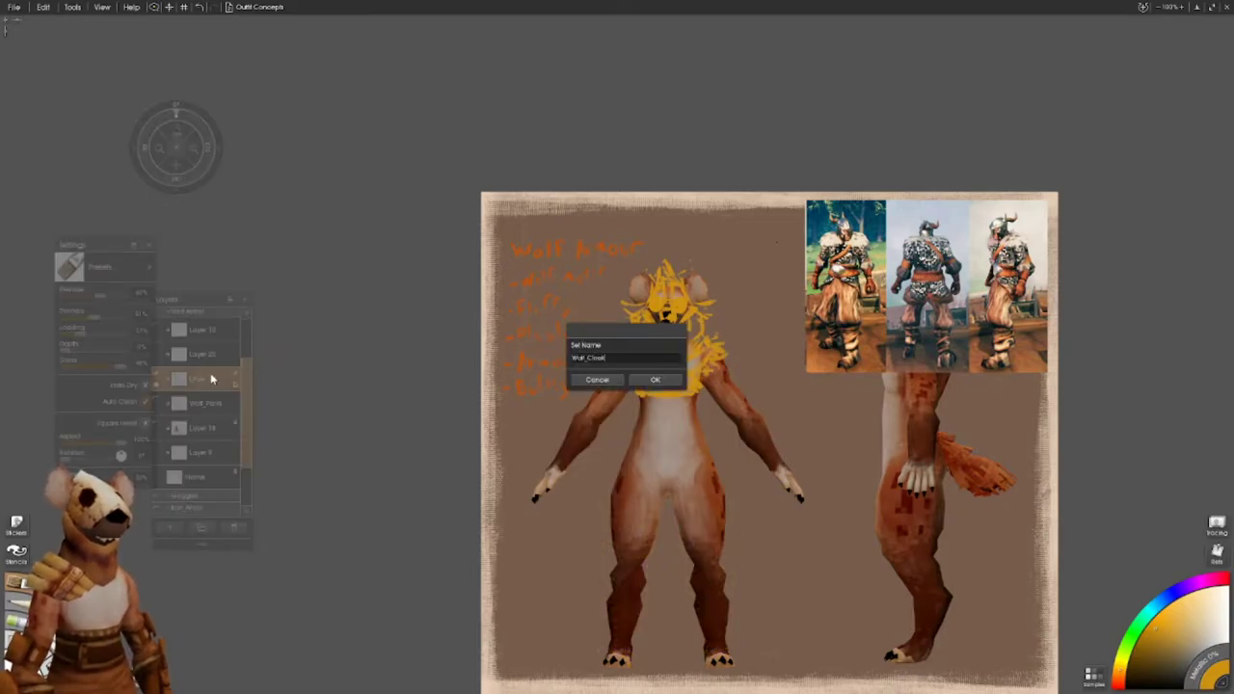
pyautogui.press('Return')
pyautogui.doubleClick(206, 356)
pyautogui.write('Wolf_Mask')
pyautogui.press('Return')
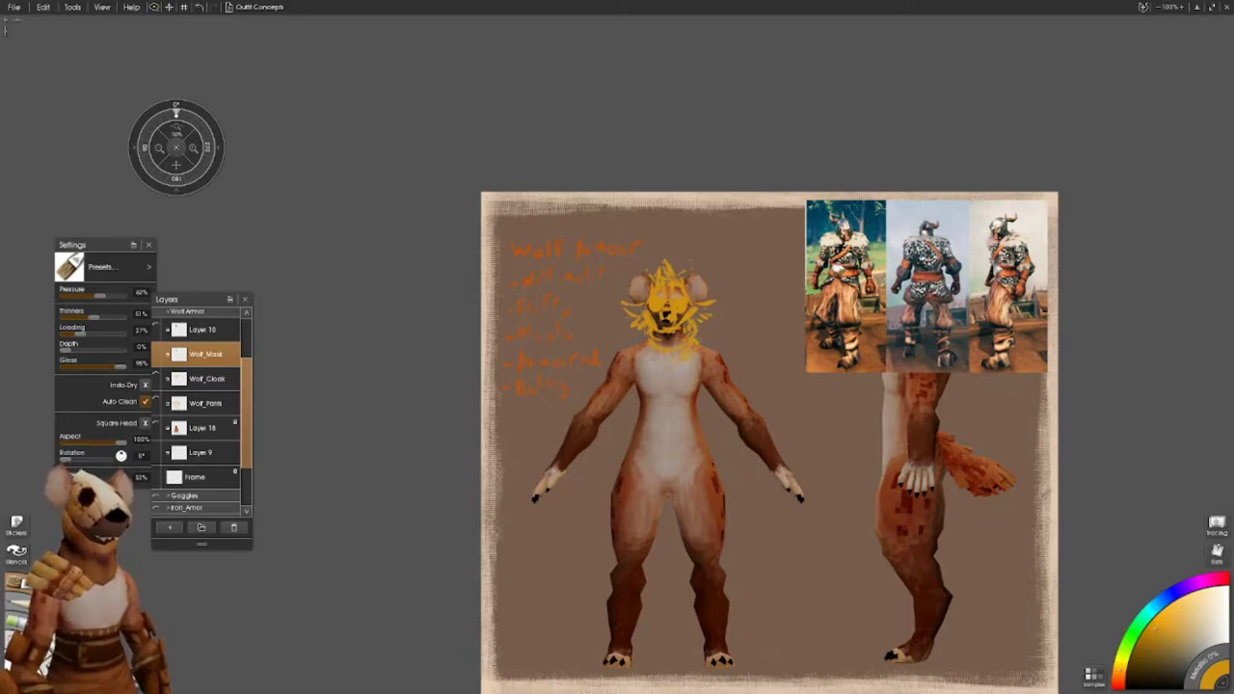
# - Sketch the mask's neck wrap and a matching side-view wolf mask with mane, and remove the reference pictures from view
pyautogui.moveTo(644, 327)
pyautogui.mouseDown()
pyautogui.moveTo(683, 331)
pyautogui.moveTo(665, 343)
pyautogui.mouseUp()
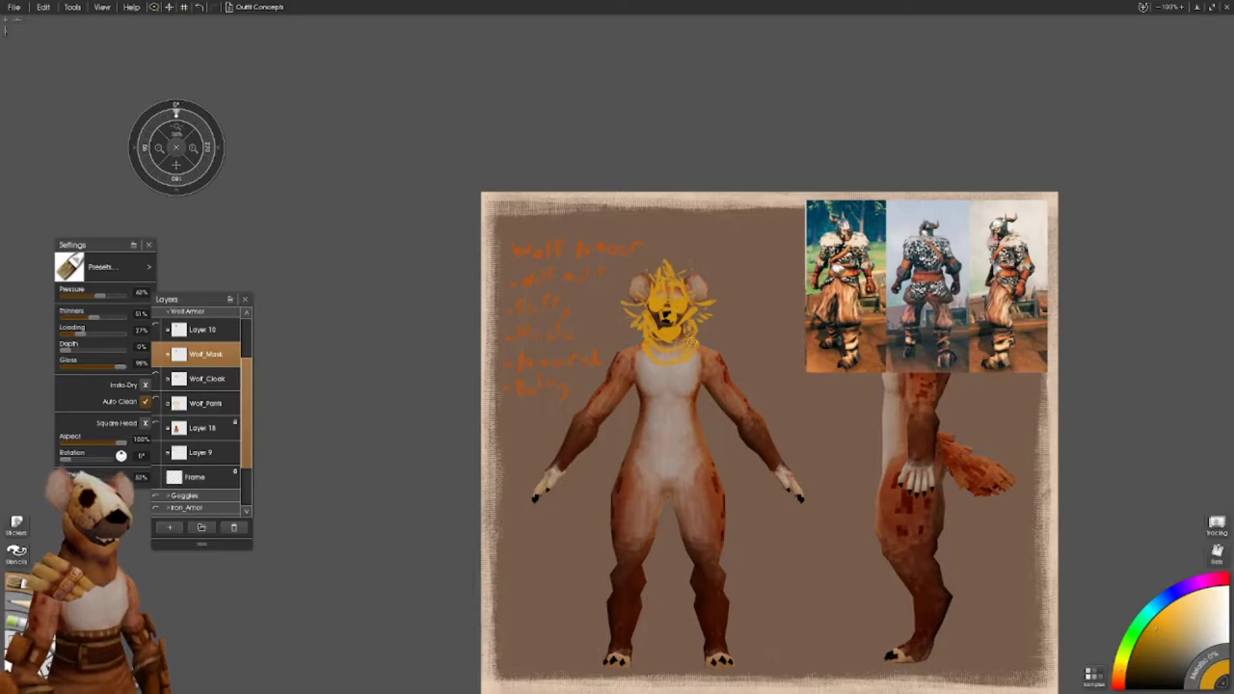
pyautogui.scroll(2, 198, 405)
pyautogui.rightClick(240, 370)
pyautogui.click(260, 513)
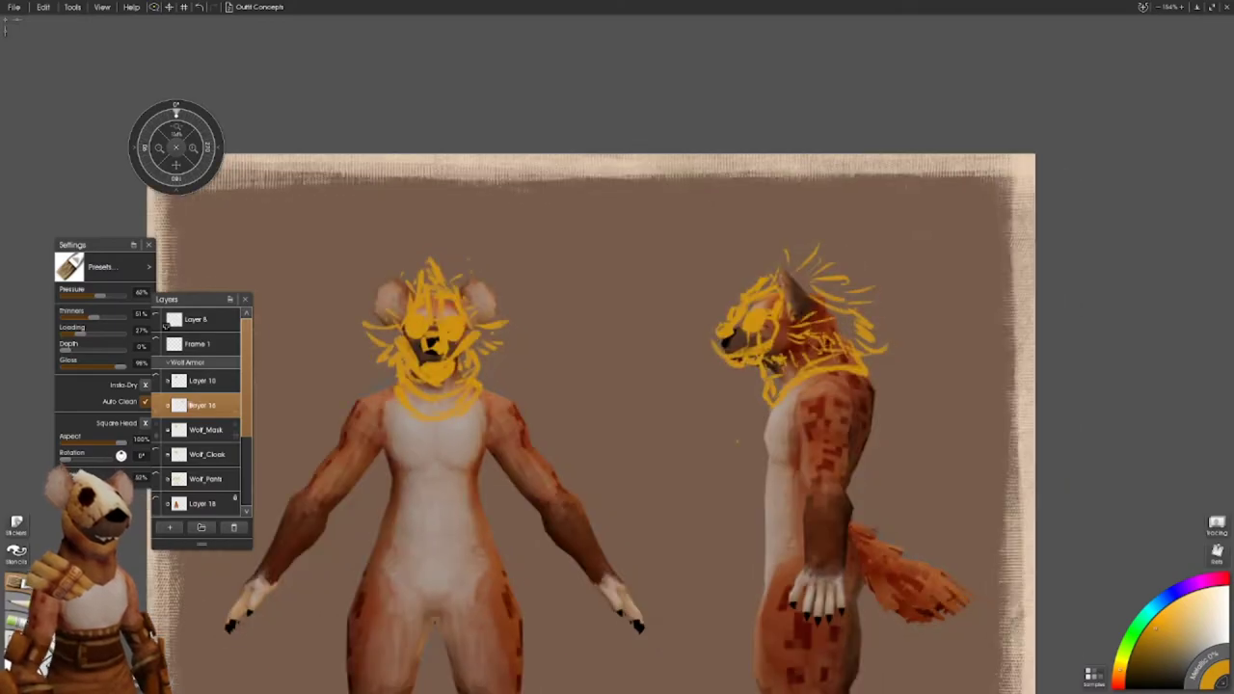
# - Lock the Wolf_Mask layer's transparency and place a fill layer directly beneath it
pyautogui.rightClick(238, 409)
pyautogui.click(229, 433)
pyautogui.moveTo(202, 404); pyautogui.dragTo(202, 431)
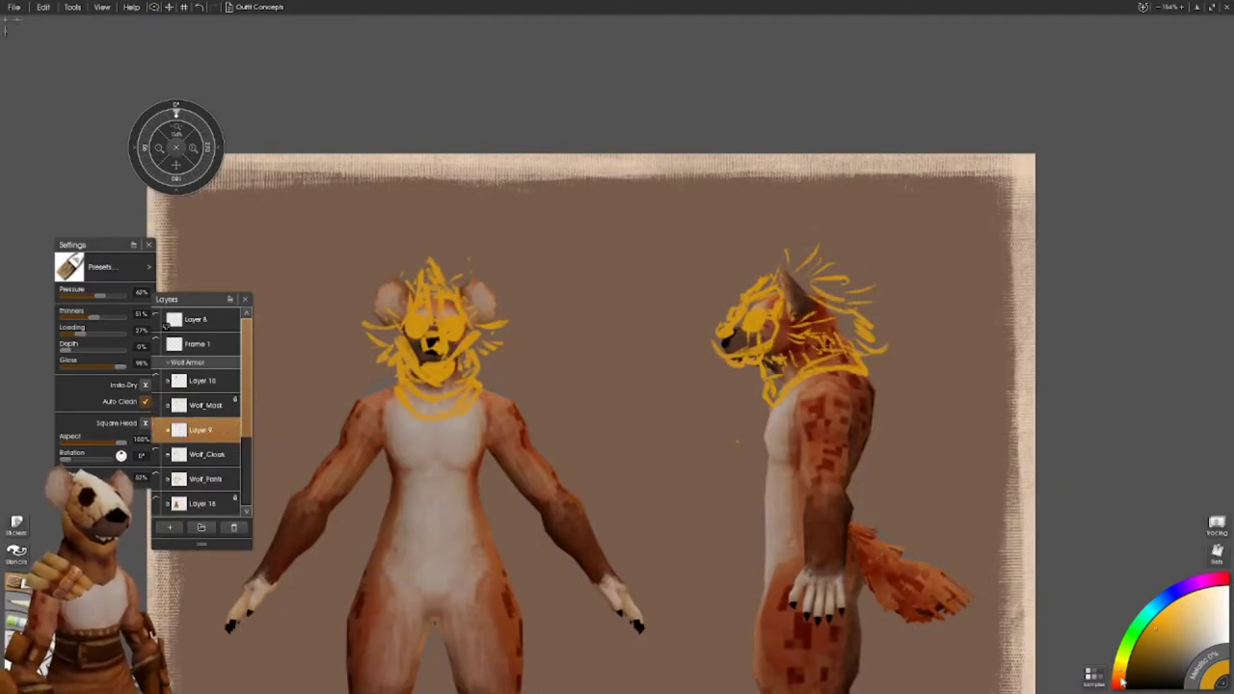
# - Fill the mask faces, cheek fur, neck wrap and mane with off-white beneath the yellow lines in both views
pyautogui.moveTo(446, 343); pyautogui.dragTo(461, 356)
pyautogui.moveTo(453, 311)
pyautogui.mouseDown()
pyautogui.moveTo(421, 334)
pyautogui.moveTo(409, 330)
pyautogui.moveTo(438, 355)
pyautogui.mouseUp()
pyautogui.moveTo(763, 347)
pyautogui.mouseDown()
pyautogui.moveTo(771, 289)
pyautogui.moveTo(737, 345)
pyautogui.mouseUp()
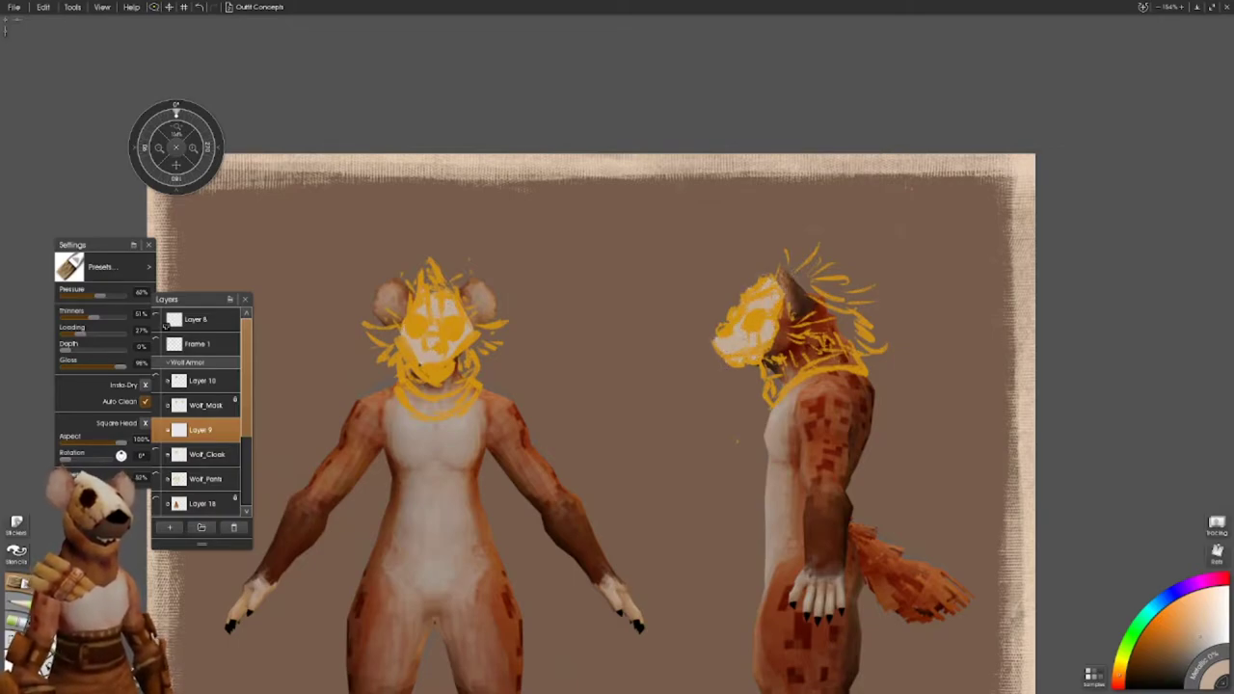
pyautogui.moveTo(488, 338)
pyautogui.mouseDown()
pyautogui.moveTo(439, 410)
pyautogui.moveTo(380, 332)
pyautogui.moveTo(371, 347)
pyautogui.mouseUp()
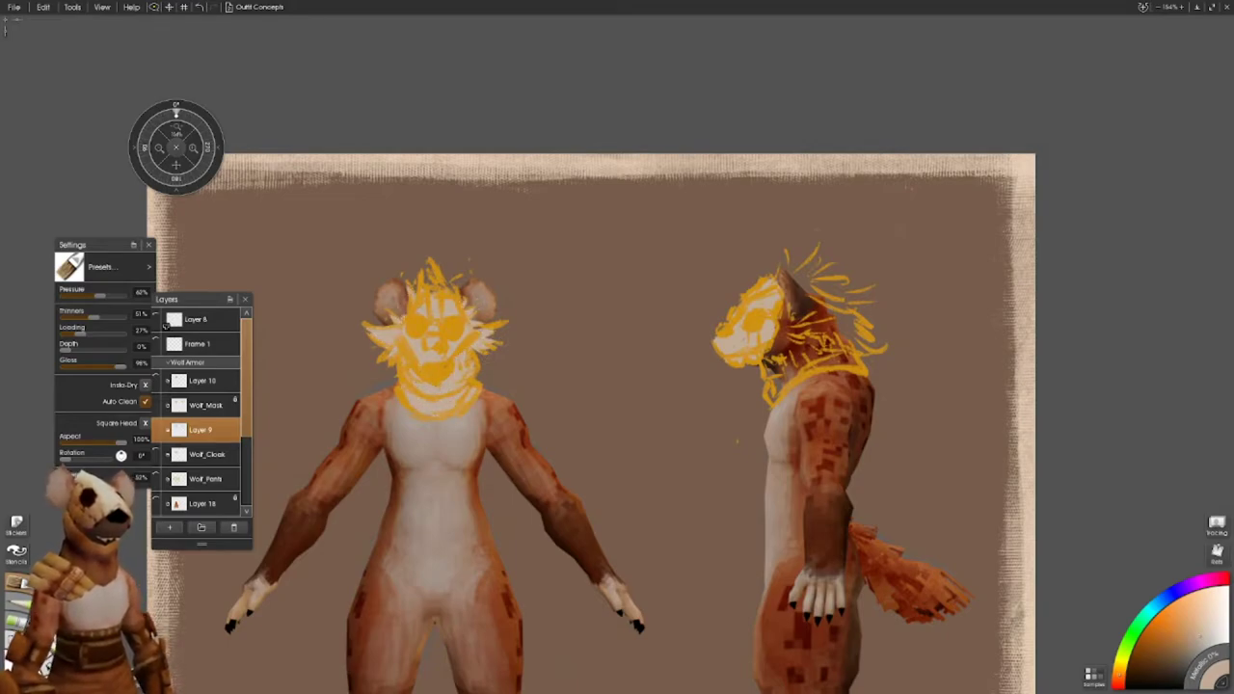
pyautogui.moveTo(458, 300); pyautogui.dragTo(435, 281)
pyautogui.moveTo(779, 397)
pyautogui.mouseDown()
pyautogui.moveTo(771, 366)
pyautogui.moveTo(848, 357)
pyautogui.moveTo(829, 318)
pyautogui.moveTo(839, 299)
pyautogui.moveTo(790, 255)
pyautogui.moveTo(800, 332)
pyautogui.moveTo(785, 351)
pyautogui.mouseUp()
pyautogui.moveTo(792, 285); pyautogui.dragTo(784, 268)
pyautogui.moveTo(794, 311)
pyautogui.mouseDown()
pyautogui.moveTo(787, 277)
pyautogui.moveTo(809, 289)
pyautogui.moveTo(778, 295)
pyautogui.mouseUp()
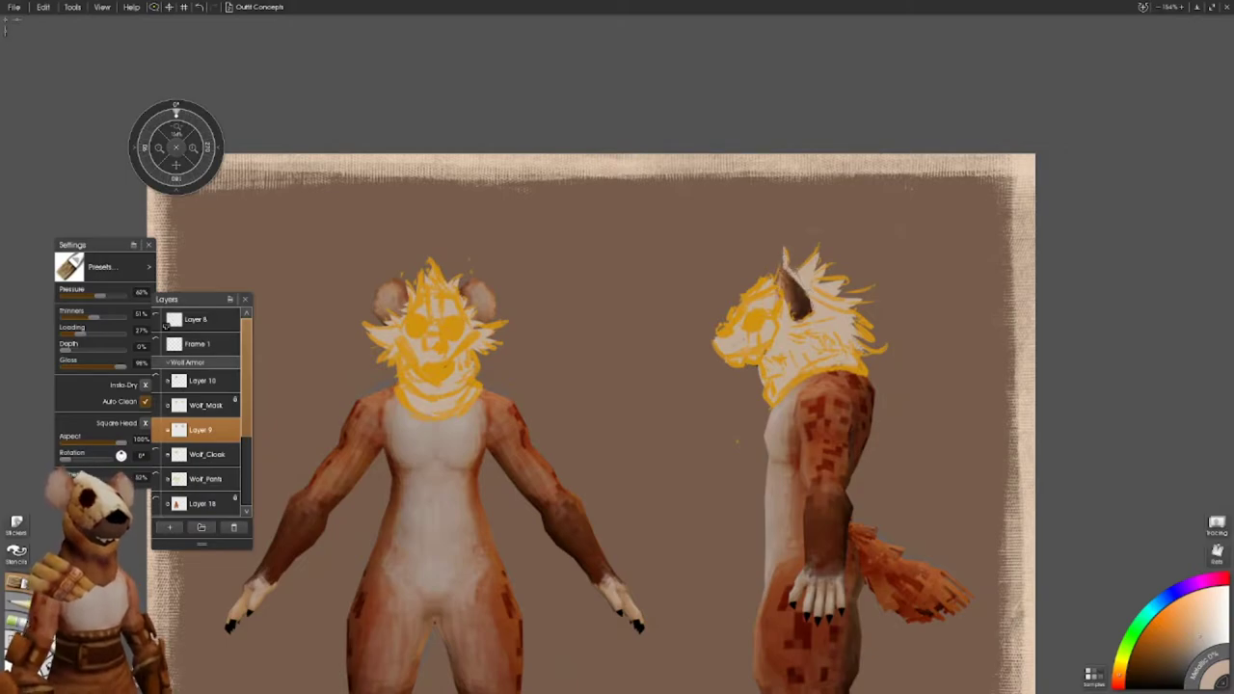
# - Recolour the mask sketch lines from both views in muted grey-brown on the Wolf_Mask layer
pyautogui.moveTo(730, 258); pyautogui.dragTo(788, 220)
pyautogui.click(201, 405)
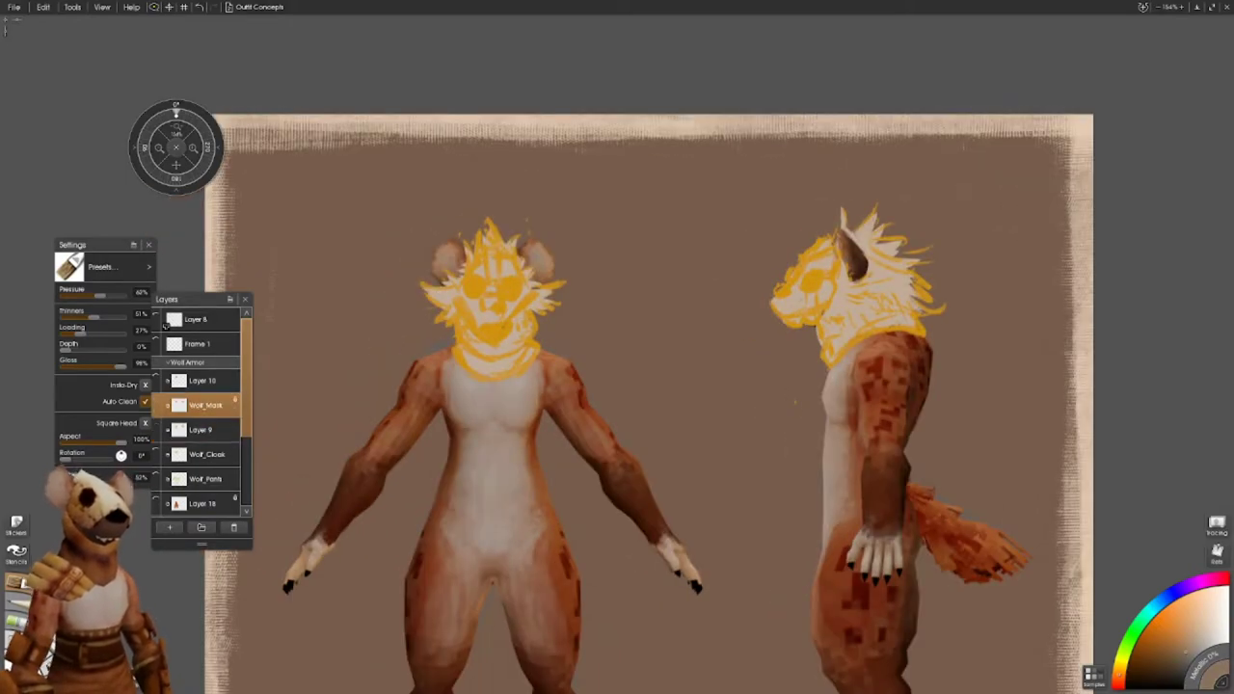
pyautogui.moveTo(485, 294)
pyautogui.mouseDown()
pyautogui.moveTo(497, 250)
pyautogui.moveTo(502, 262)
pyautogui.mouseUp()
pyautogui.moveTo(520, 376)
pyautogui.mouseDown()
pyautogui.moveTo(544, 289)
pyautogui.moveTo(469, 347)
pyautogui.moveTo(424, 285)
pyautogui.mouseUp()
pyautogui.moveTo(926, 323); pyautogui.dragTo(825, 357)
pyautogui.moveTo(925, 284)
pyautogui.mouseDown()
pyautogui.moveTo(831, 339)
pyautogui.moveTo(824, 248)
pyautogui.moveTo(777, 312)
pyautogui.mouseUp()
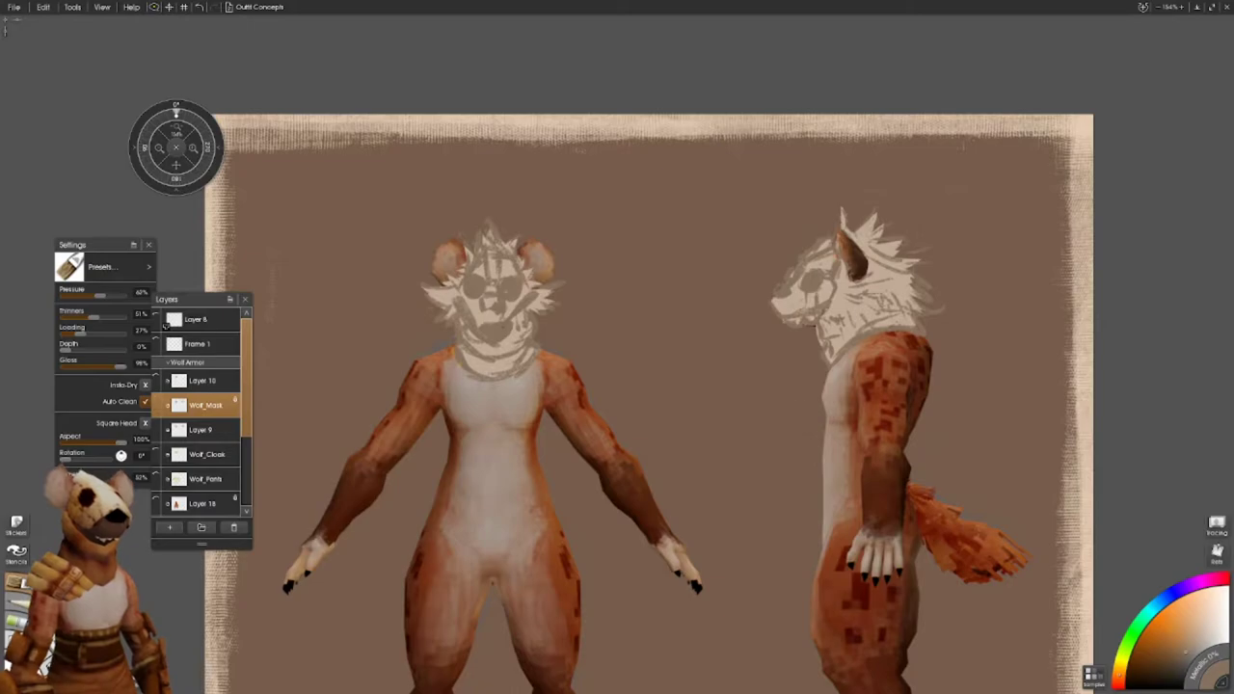
# - Lock Layer 9's transparency, tint the mask fur beige and the neck wrap brown, and return to the Wolf_Mask layer
pyautogui.click(200, 429)
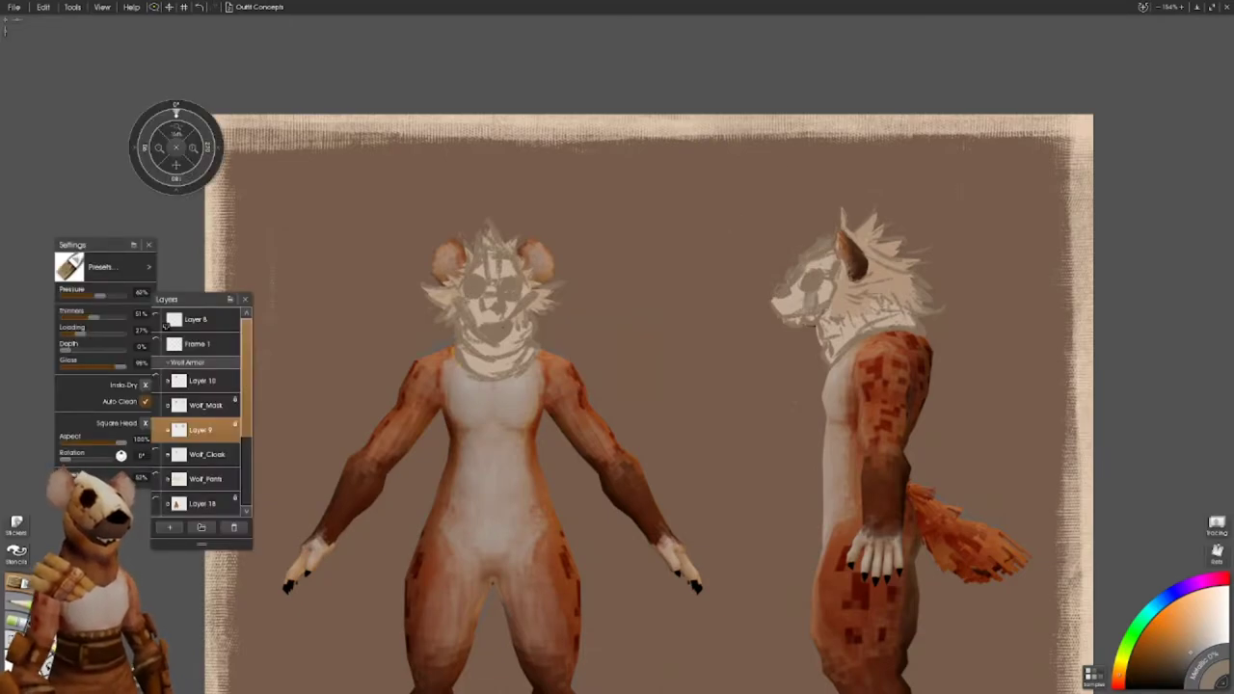
pyautogui.moveTo(492, 249); pyautogui.dragTo(493, 279)
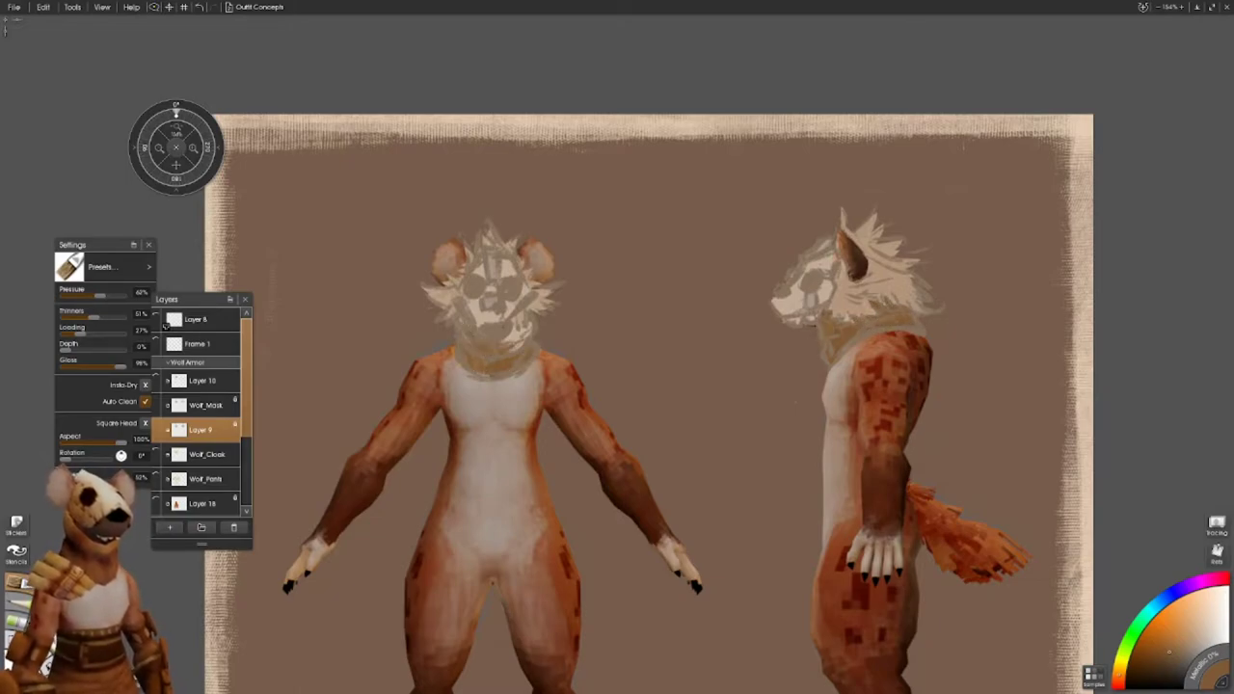
pyautogui.click(204, 405)
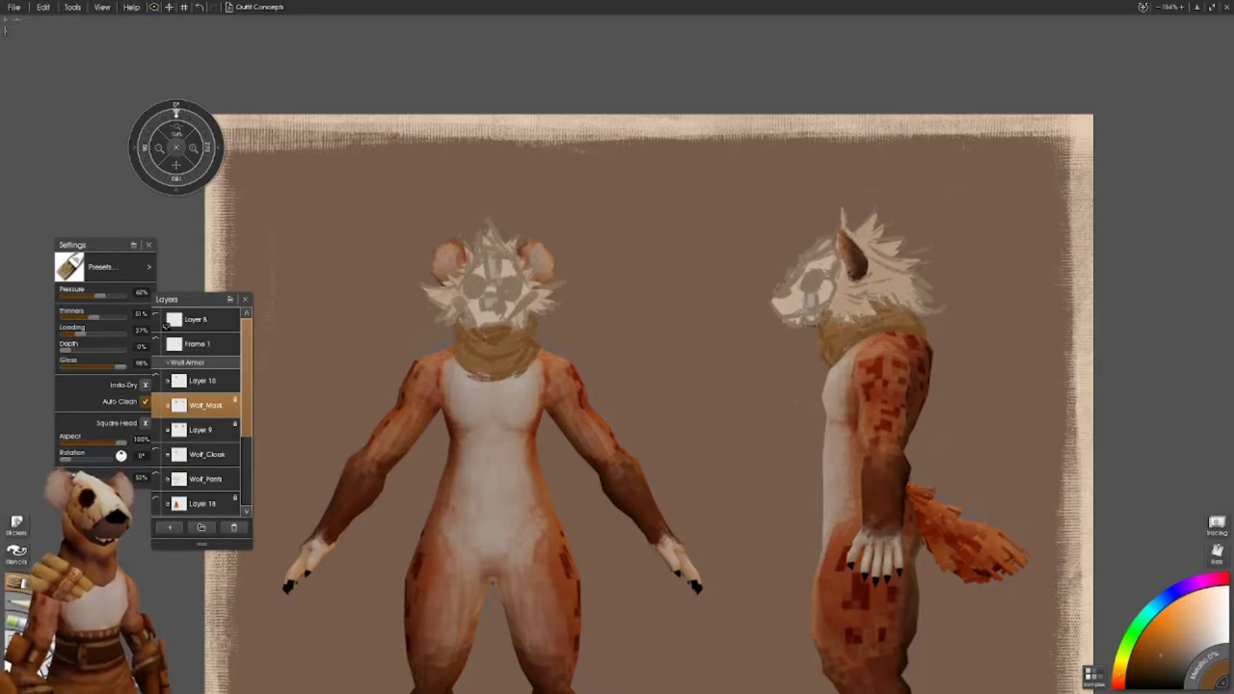
# - Paint dark eye sockets on the wolf mask in the front and side views
pyautogui.moveTo(869, 621); pyautogui.dragTo(935, 547)
pyautogui.click(1170, 663)
pyautogui.moveTo(534, 206); pyautogui.dragTo(536, 221)
pyautogui.moveTo(570, 204); pyautogui.dragTo(584, 226)
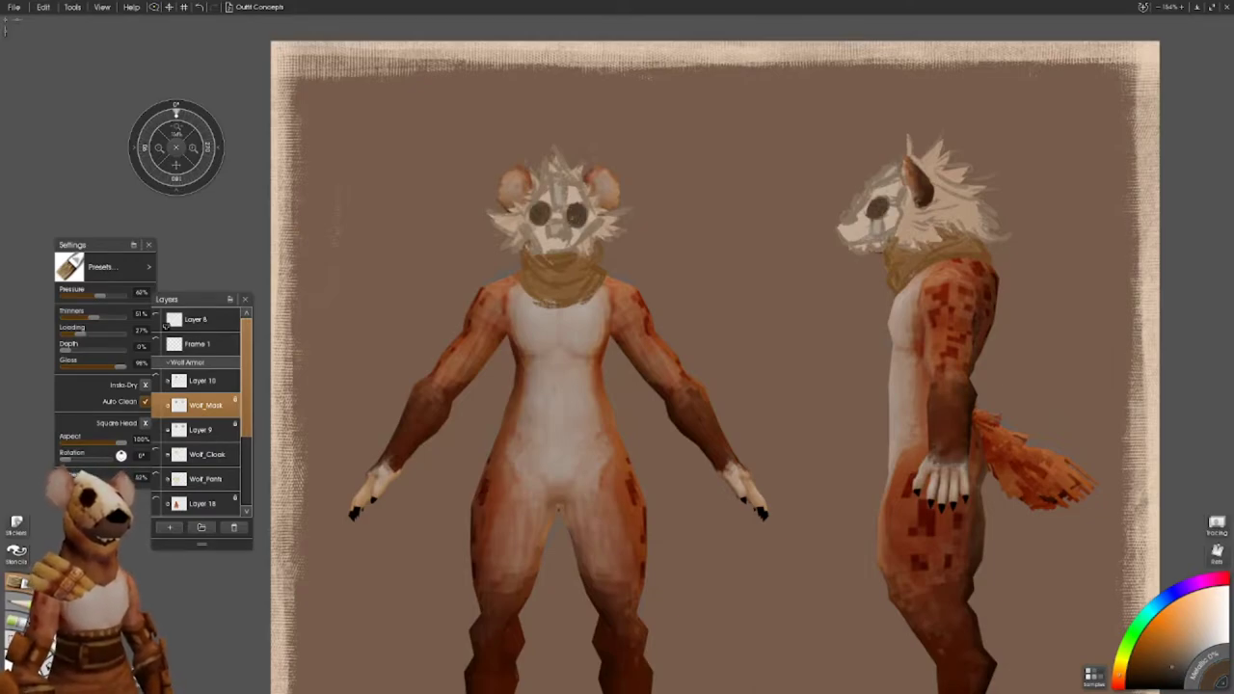
pyautogui.moveTo(380, 675); pyautogui.dragTo(389, 638)
pyautogui.hotkey('ctrl', '-')
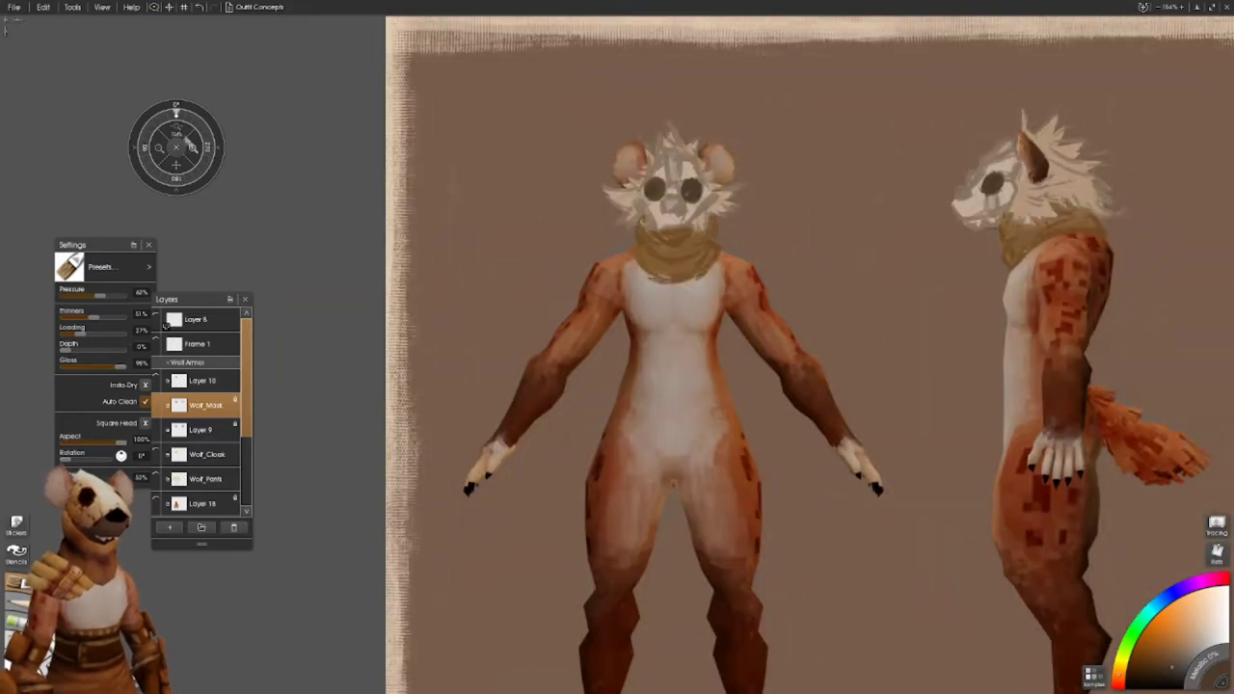
pyautogui.moveTo(193, 147); pyautogui.dragTo(176, 131)
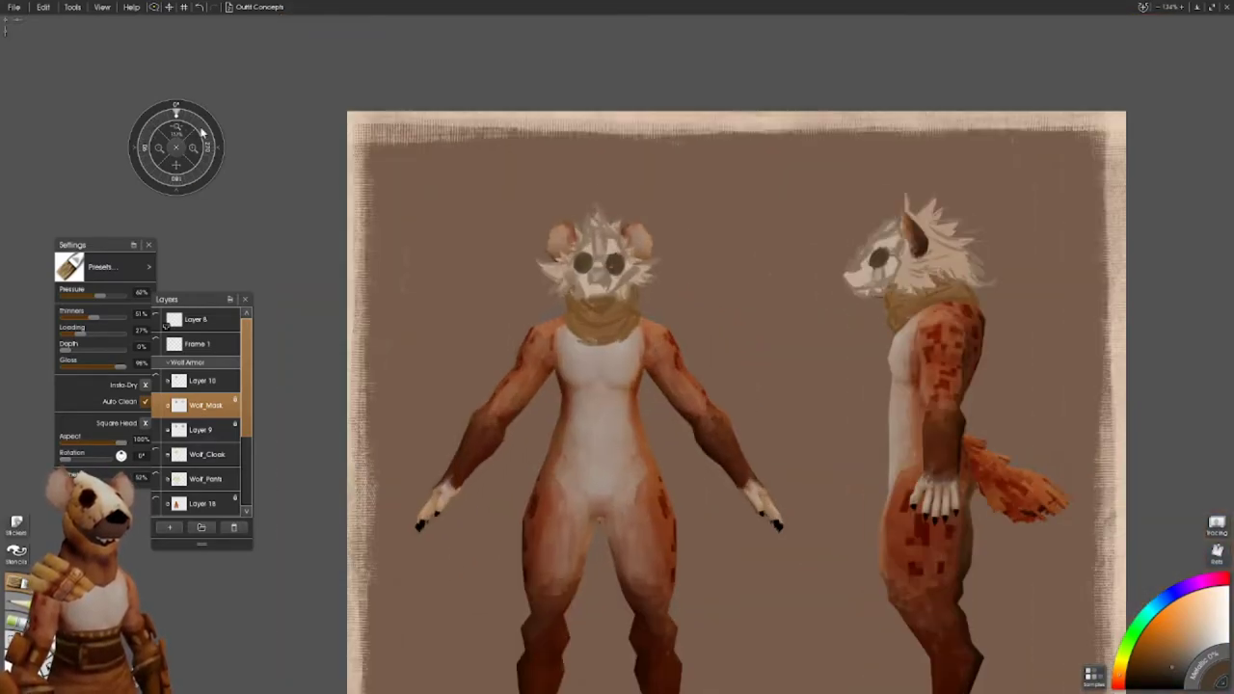
# - Merge the Wolf_Mask line layer with the Layer 9 fill beneath it and name the merged layer Wolf_Mask
pyautogui.rightClick(207, 405)
pyautogui.click(289, 563)
pyautogui.doubleClick(206, 405)
pyautogui.write('Wolf_Mask')
pyautogui.press('Return')
# - Show the Wolf_Cloak sketch and move its layer above Wolf_Mask
pyautogui.click(156, 404)
pyautogui.click(157, 405)
pyautogui.click(159, 409)
pyautogui.click(159, 410)
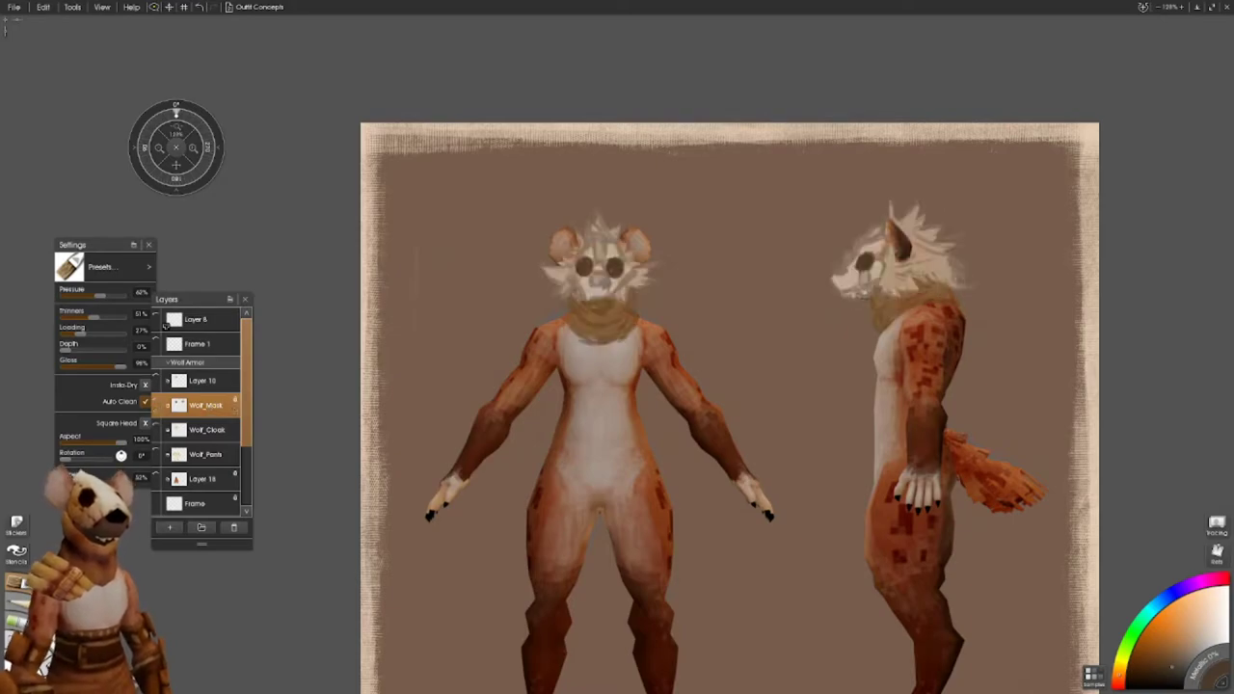
pyautogui.click(159, 409)
pyautogui.click(159, 410)
pyautogui.moveTo(179, 429); pyautogui.dragTo(181, 409)
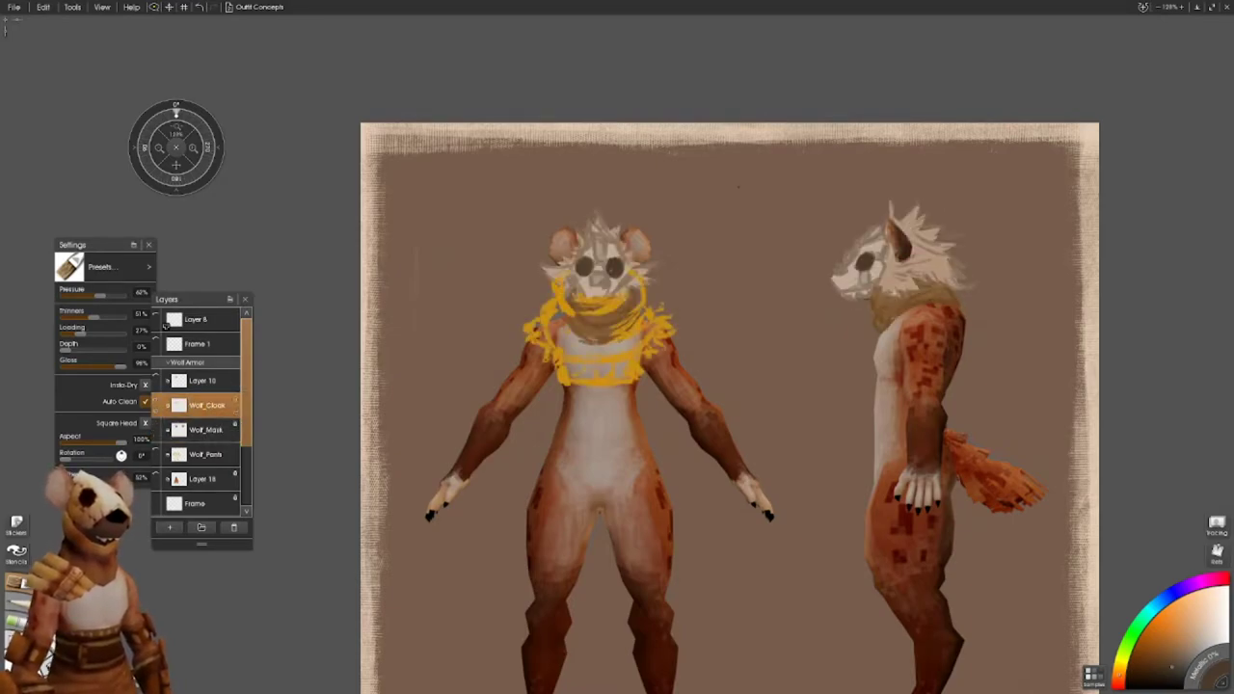
# - Recolour the Wolf_Cloak lines orange and sketch the cloak's hood, collar and hem over the side view on a new layer
pyautogui.press('i')
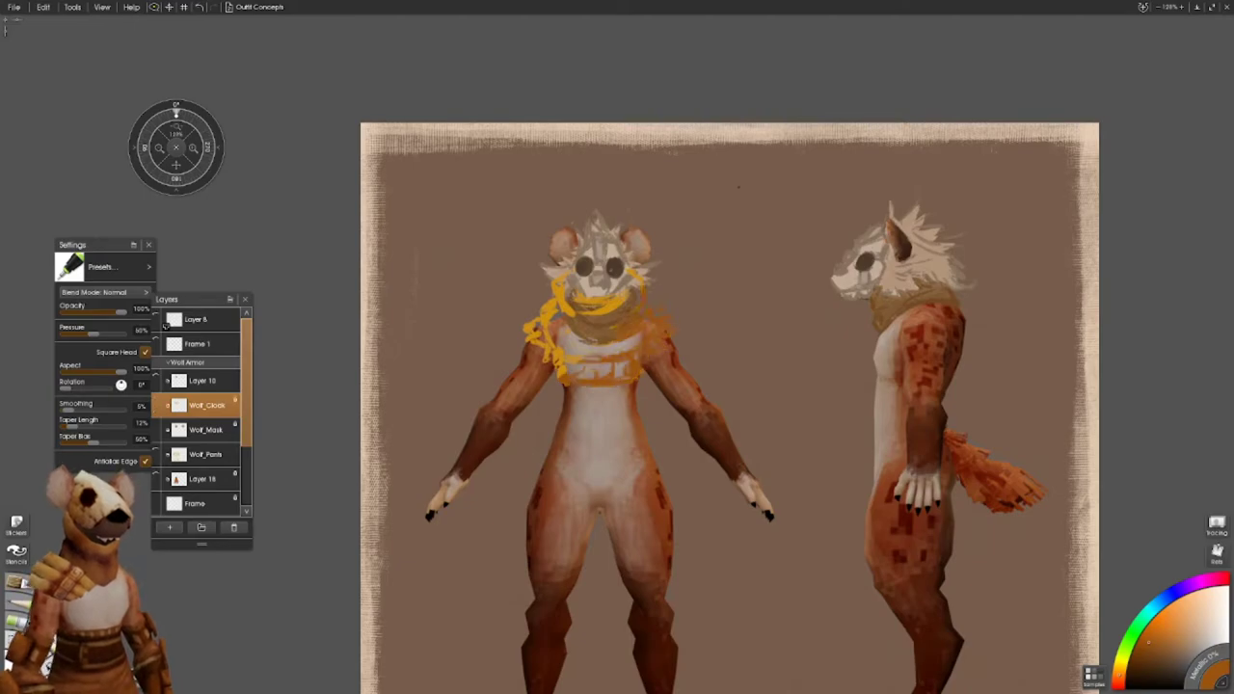
pyautogui.press('o')
pyautogui.click(170, 528)
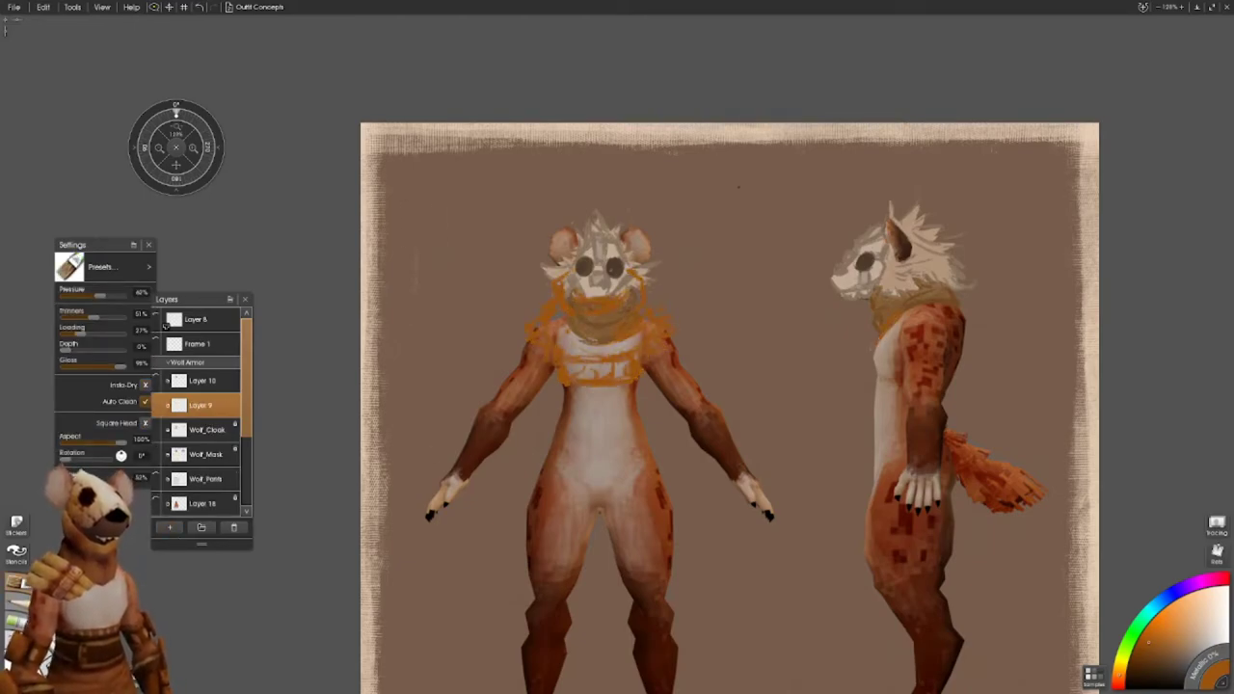
pyautogui.moveTo(885, 287)
pyautogui.mouseDown()
pyautogui.moveTo(946, 253)
pyautogui.moveTo(959, 289)
pyautogui.mouseUp()
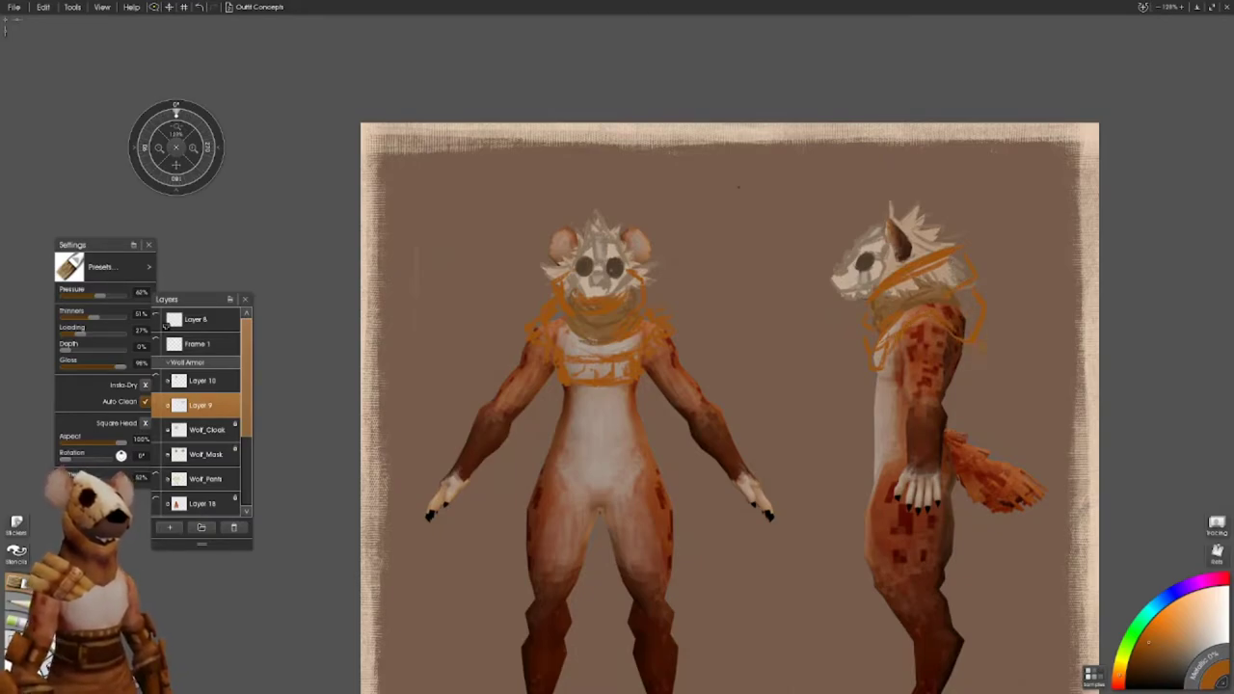
pyautogui.hotkey('ctrl', 'z')
pyautogui.hotkey('ctrl', 'z')
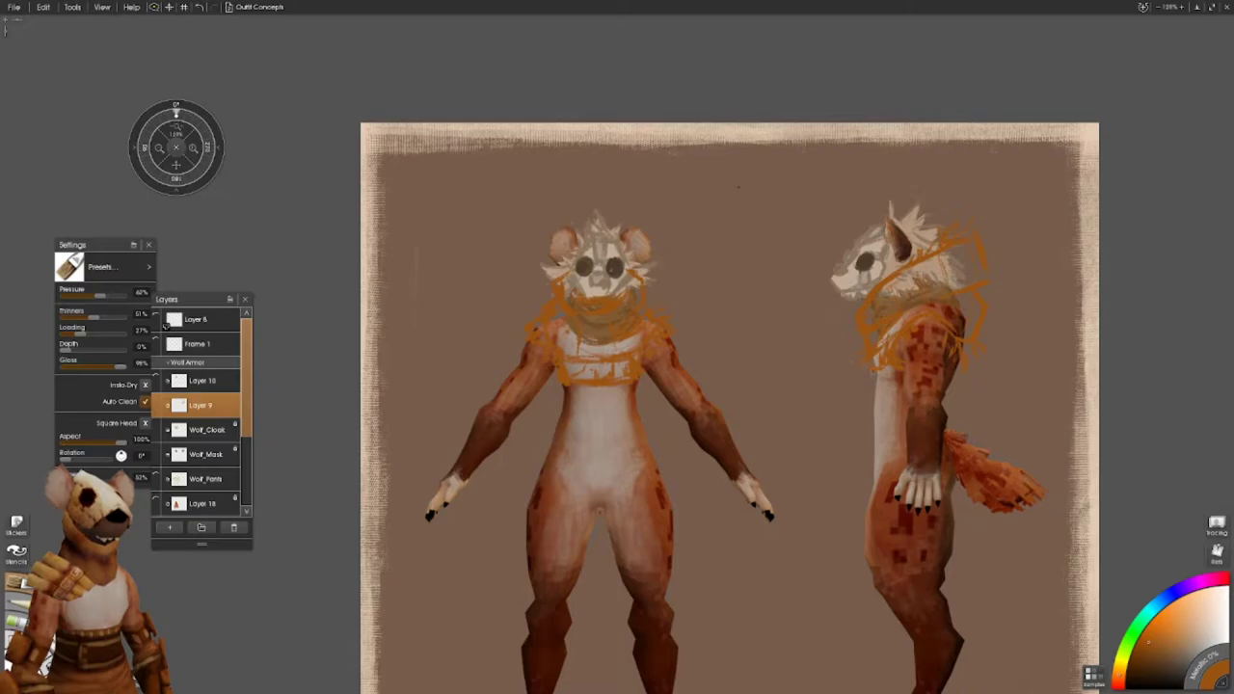
pyautogui.moveTo(941, 368); pyautogui.dragTo(952, 374)
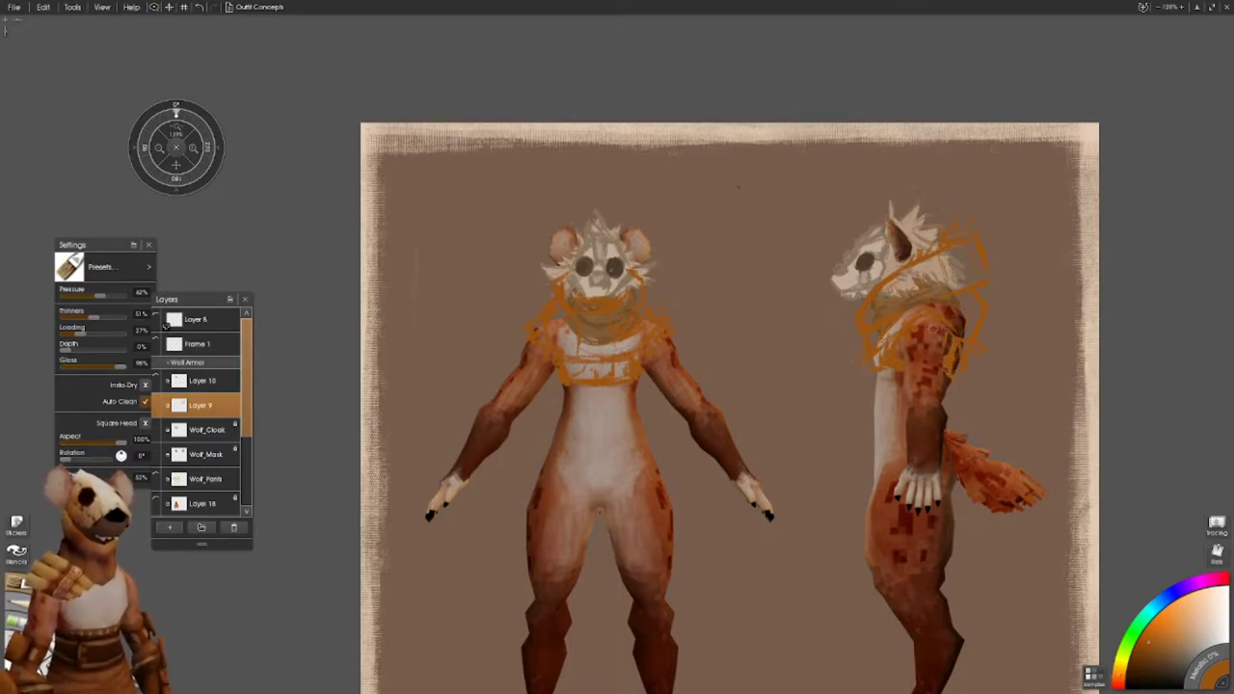
# - Merge the side-view cloak sketch into Wolf_Cloak and recolour the cloak lines muted brown in both views
pyautogui.rightClick(232, 403)
pyautogui.click(289, 452)
pyautogui.press('e')
pyautogui.moveTo(608, 358); pyautogui.dragTo(559, 381)
pyautogui.moveTo(670, 310); pyautogui.dragTo(540, 367)
pyautogui.moveTo(575, 279); pyautogui.dragTo(528, 343)
pyautogui.moveTo(978, 236)
pyautogui.mouseDown()
pyautogui.moveTo(949, 376)
pyautogui.moveTo(897, 318)
pyautogui.moveTo(867, 328)
pyautogui.mouseUp()
# - Paint an off-white fur fringe along the cloak's shoulders, hem and hood edge in both views on the Wolf_Cloak layer
pyautogui.click(205, 429)
pyautogui.press('f')
pyautogui.moveTo(206, 147); pyautogui.dragTo(210, 130)
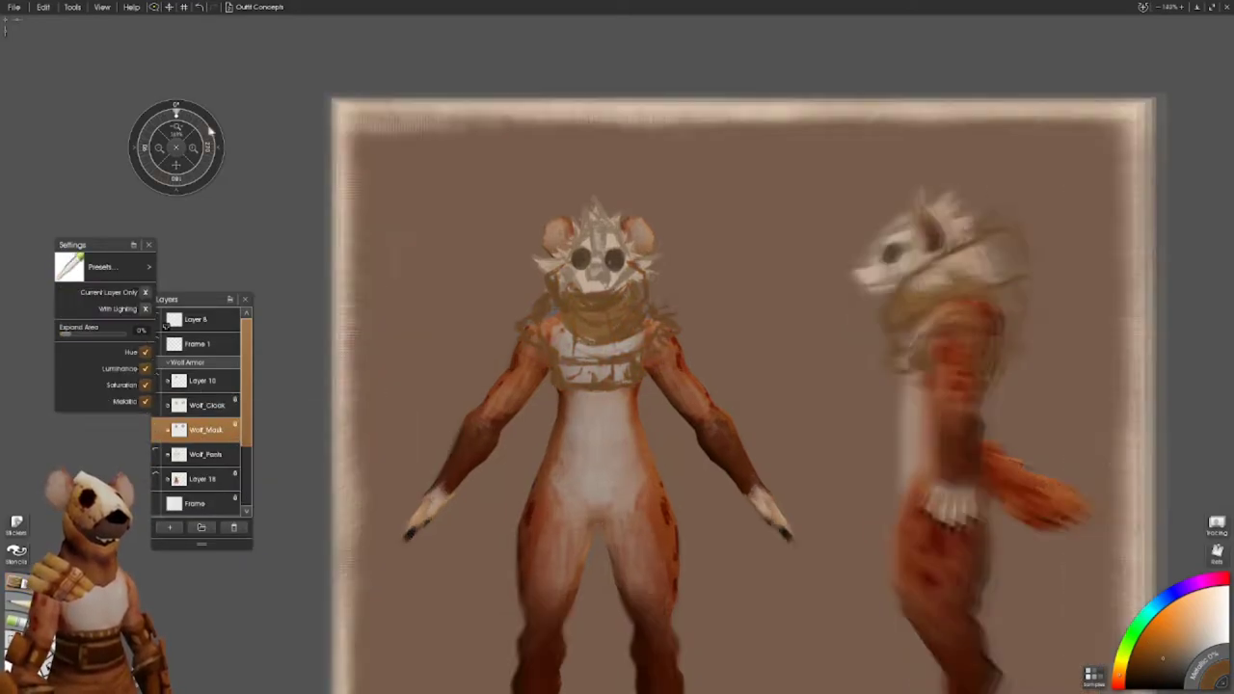
pyautogui.press('o')
pyautogui.click(205, 405)
pyautogui.scroll(3, 617, 386)
pyautogui.moveTo(709, 544)
pyautogui.mouseDown()
pyautogui.moveTo(744, 501)
pyautogui.moveTo(721, 478)
pyautogui.moveTo(696, 542)
pyautogui.moveTo(667, 567)
pyautogui.moveTo(557, 551)
pyautogui.moveTo(510, 480)
pyautogui.moveTo(298, 567)
pyautogui.mouseUp()
pyautogui.moveTo(955, 477)
pyautogui.mouseDown()
pyautogui.moveTo(1026, 414)
pyautogui.moveTo(1050, 339)
pyautogui.mouseUp()
pyautogui.moveTo(1060, 554); pyautogui.dragTo(1079, 528)
pyautogui.moveTo(1026, 581)
pyautogui.mouseDown()
pyautogui.moveTo(1002, 520)
pyautogui.moveTo(949, 521)
pyautogui.mouseUp()
pyautogui.moveTo(867, 578)
pyautogui.mouseDown()
pyautogui.moveTo(930, 539)
pyautogui.moveTo(935, 508)
pyautogui.mouseUp()
pyautogui.moveTo(1064, 576)
pyautogui.mouseDown()
pyautogui.moveTo(1035, 535)
pyautogui.moveTo(857, 443)
pyautogui.moveTo(769, 494)
pyautogui.mouseUp()
# - Add a layer directly beneath Wolf_Cloak and fill the shoulder fur, hem band and hood fur with off-white
pyautogui.hotkey('ctrl', 'shift', 'n')
pyautogui.moveTo(769, 495); pyautogui.dragTo(943, 521)
pyautogui.moveTo(583, 507); pyautogui.dragTo(617, 470)
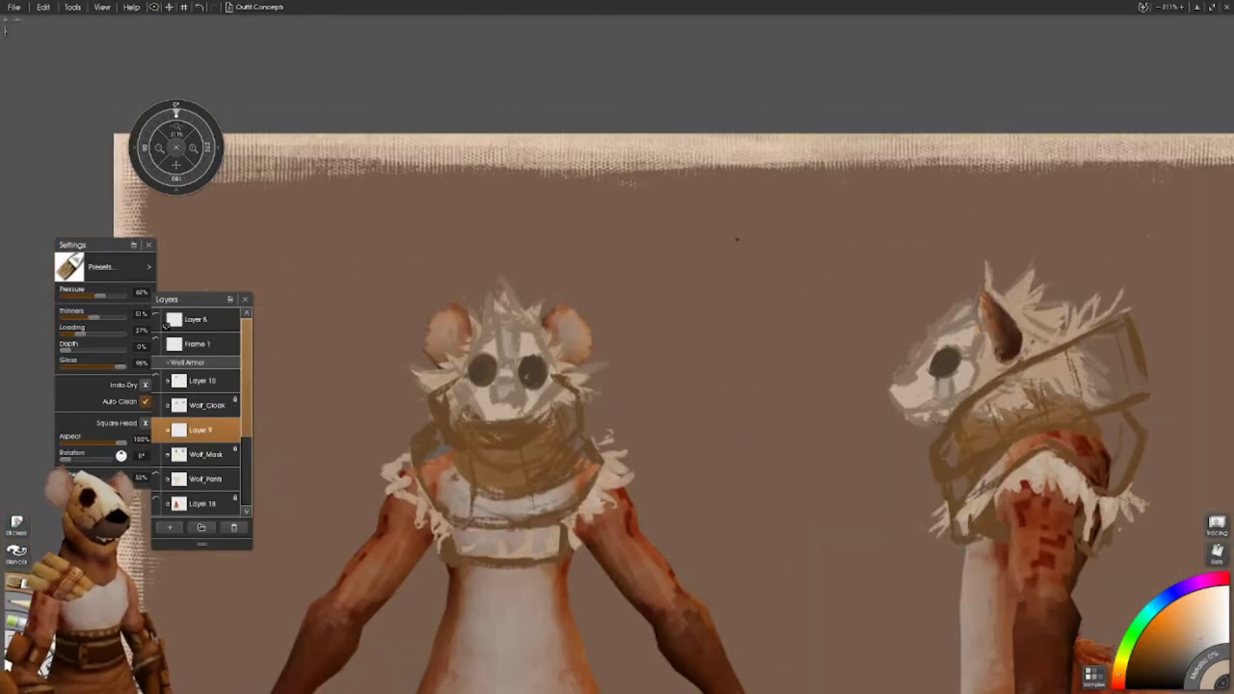
pyautogui.moveTo(553, 542)
pyautogui.mouseDown()
pyautogui.moveTo(463, 538)
pyautogui.moveTo(391, 452)
pyautogui.mouseUp()
pyautogui.moveTo(1092, 290)
pyautogui.mouseDown()
pyautogui.moveTo(1108, 318)
pyautogui.moveTo(1055, 333)
pyautogui.mouseUp()
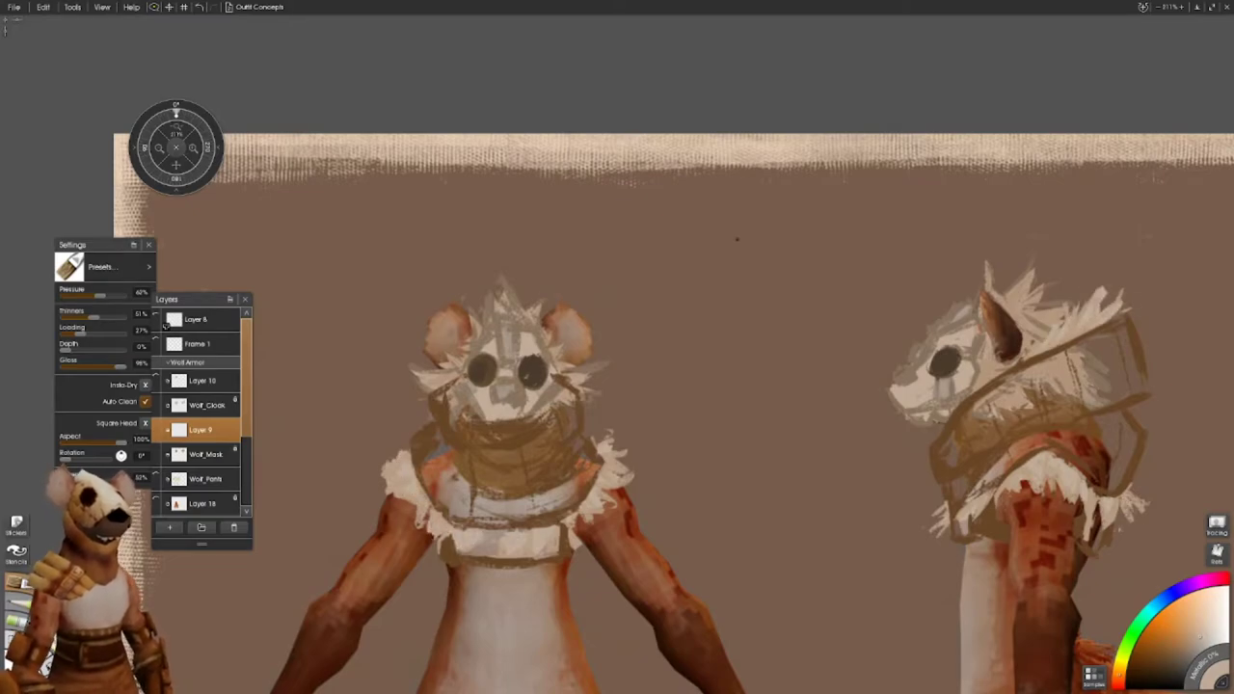
# - Retouch the fur fringe at the front hem of the side-view cloak on the Wolf_Cloak layer
pyautogui.scroll(-3, 1128, 506)
pyautogui.scroll(4, 641, 444)
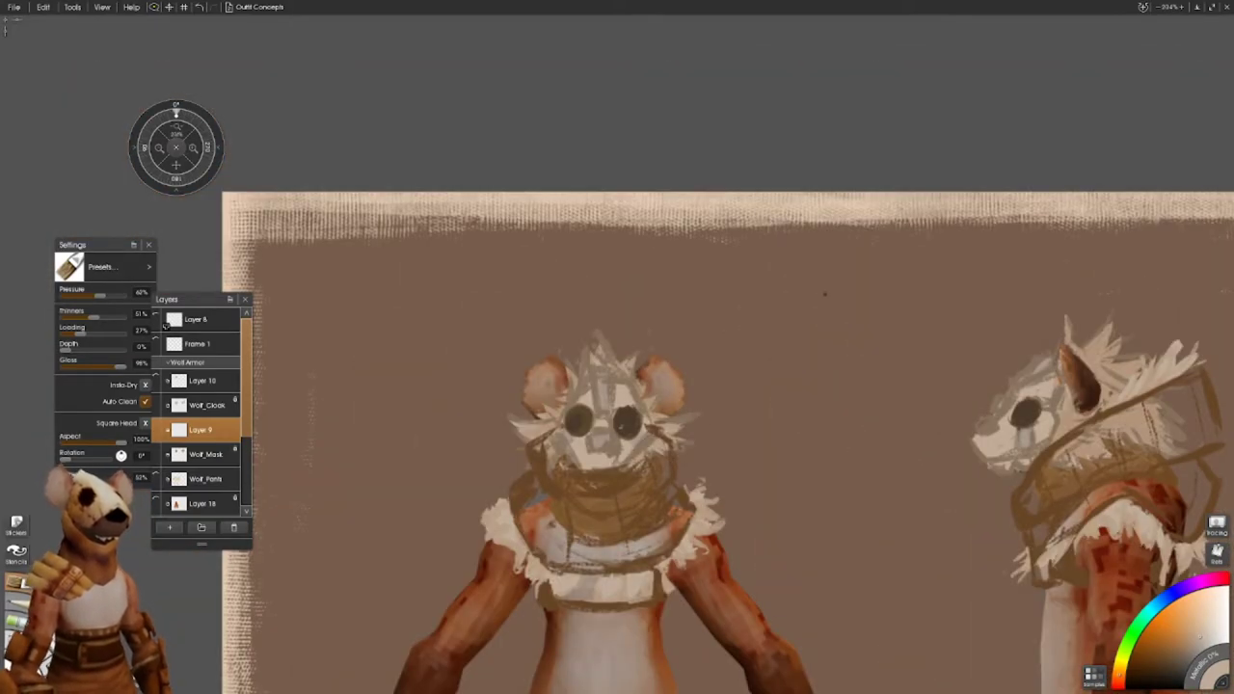
pyautogui.click(206, 404)
pyautogui.moveTo(824, 294); pyautogui.dragTo(672, 375)
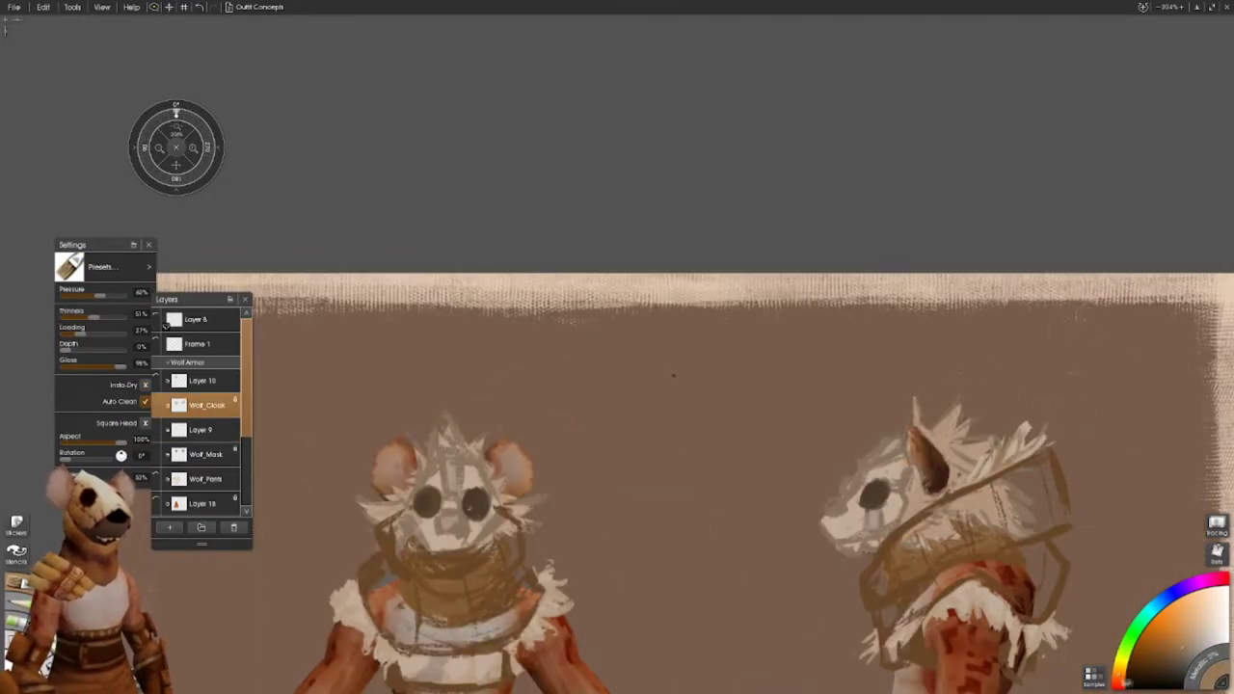
pyautogui.moveTo(673, 375); pyautogui.dragTo(622, 338)
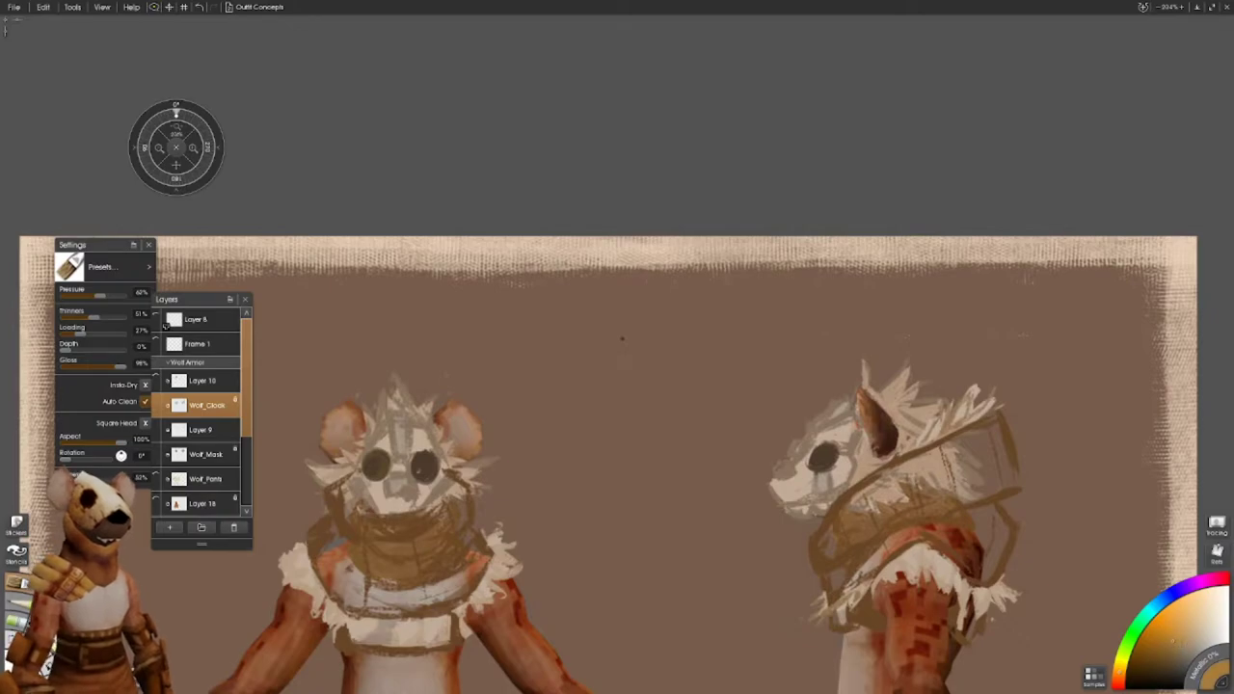
pyautogui.moveTo(823, 611); pyautogui.dragTo(856, 590)
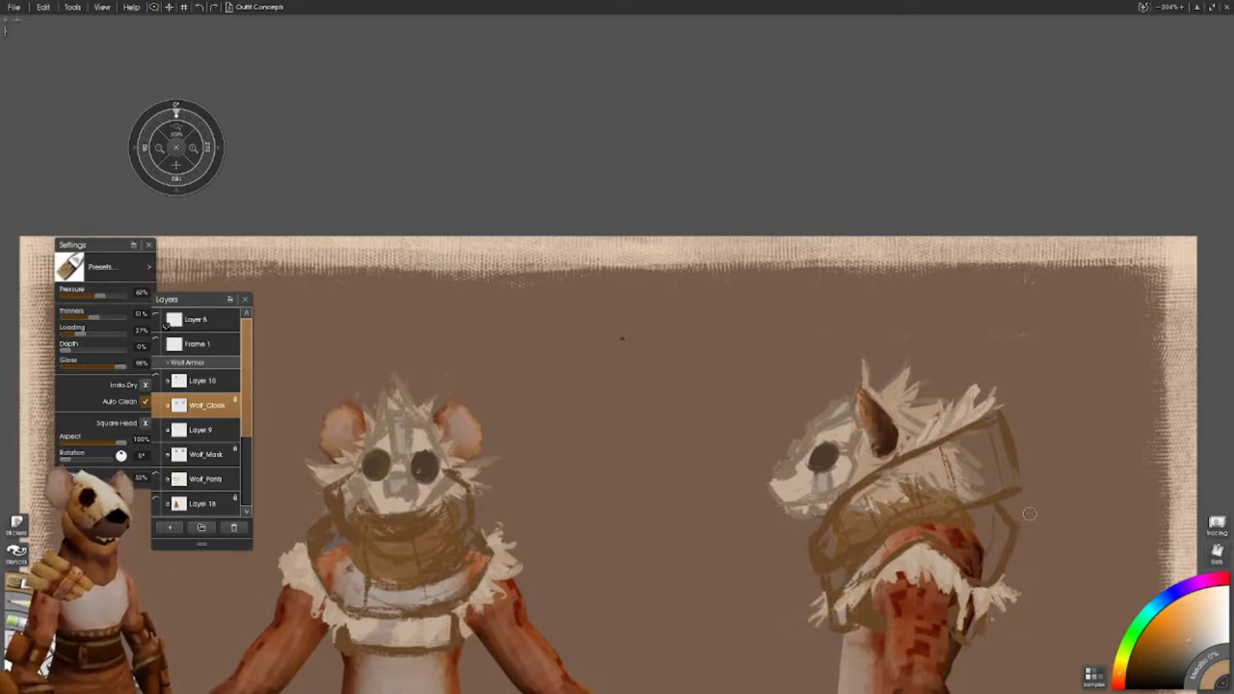
# - Add a layer beneath the locked Layer 9 and lighten the mane and cheek-fur outlines to off-white on Wolf_Mask
pyautogui.click(198, 429)
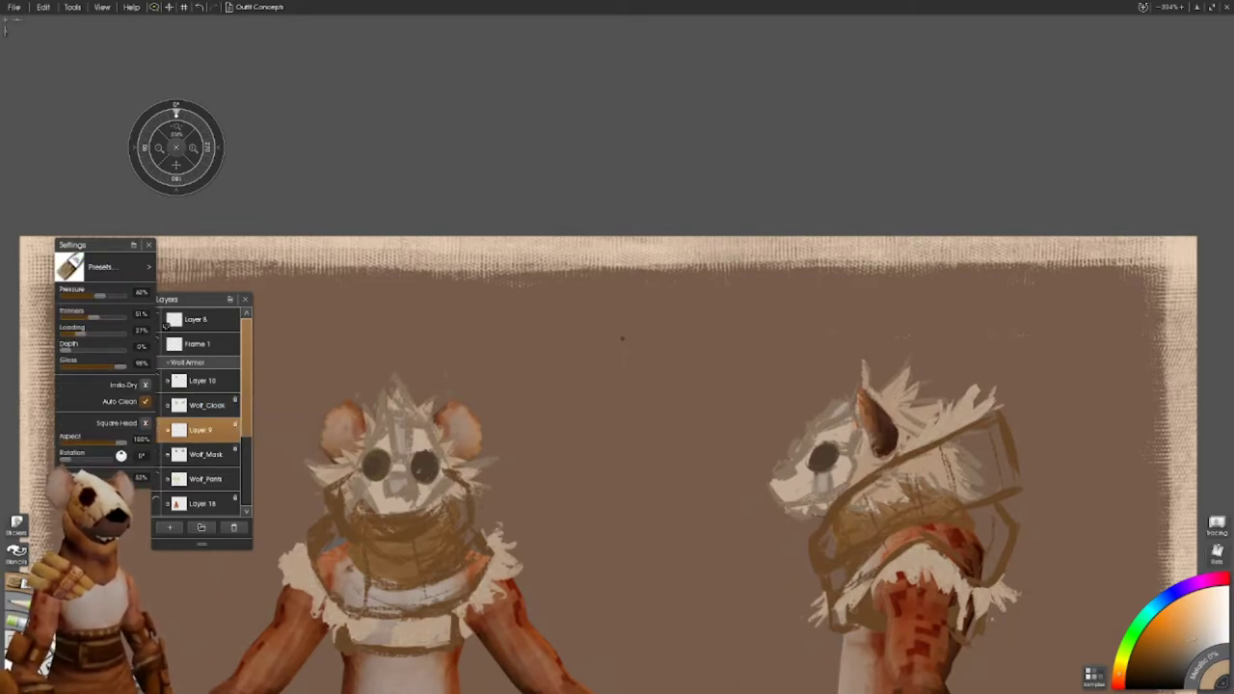
pyautogui.click(169, 527)
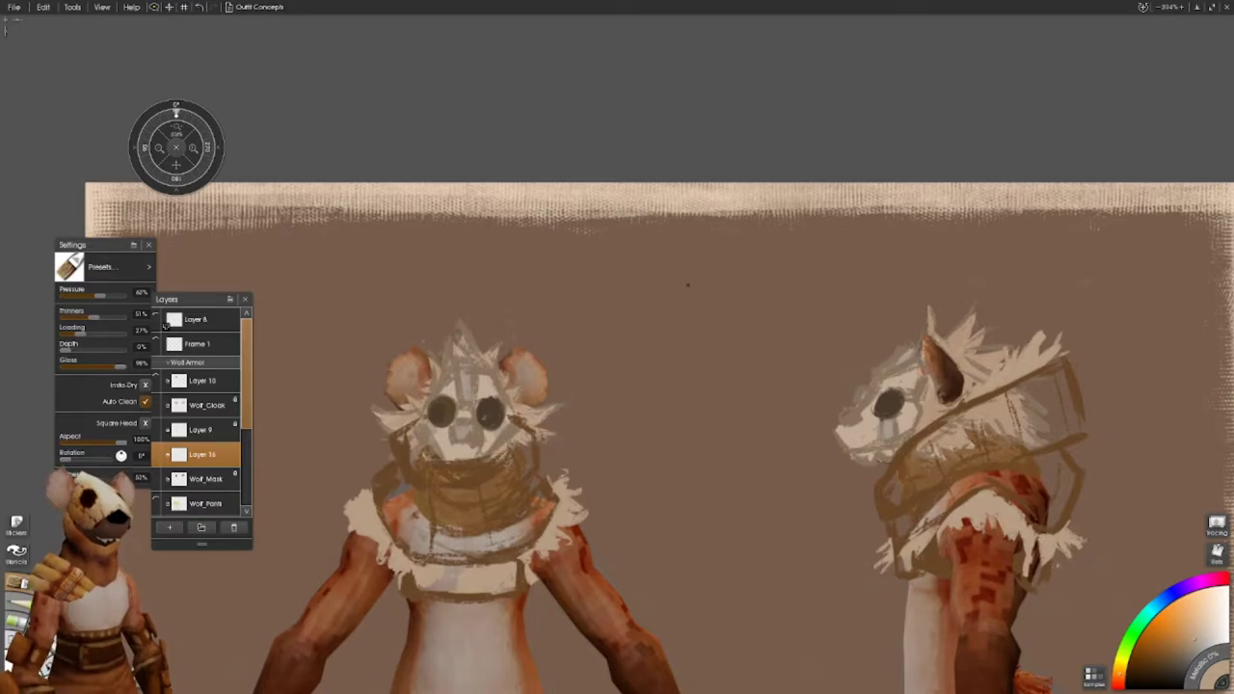
pyautogui.click(206, 478)
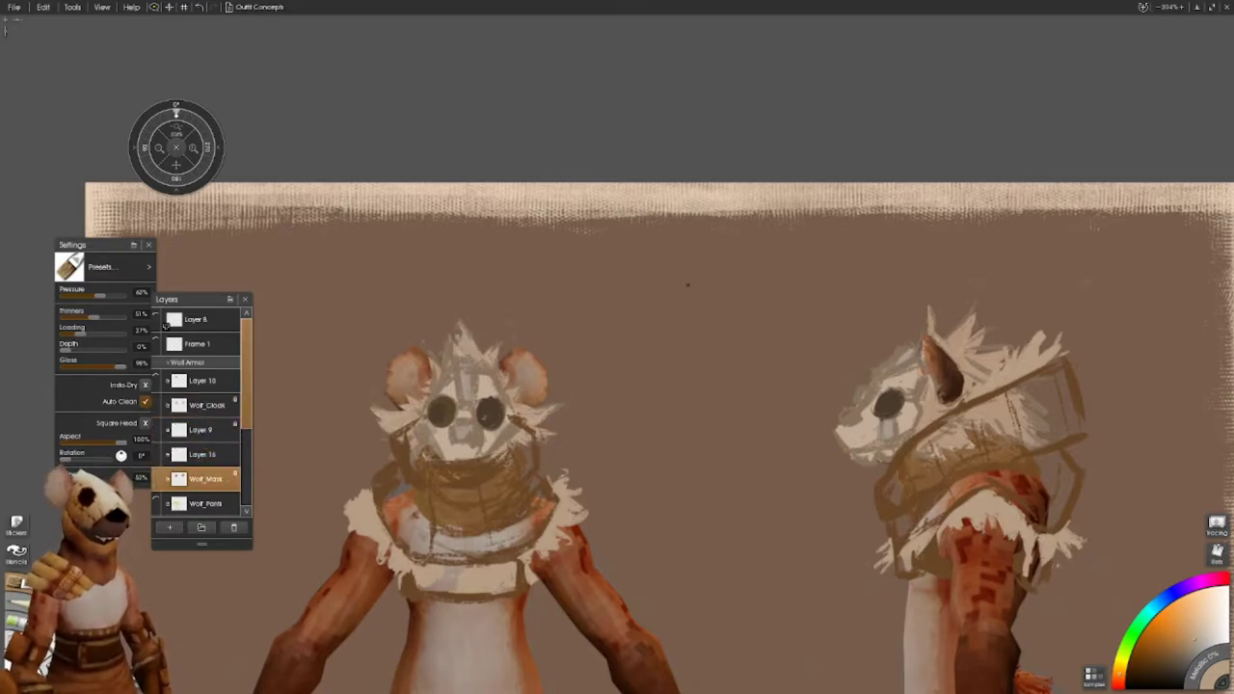
pyautogui.moveTo(1003, 333); pyautogui.dragTo(966, 393)
pyautogui.moveTo(1039, 420); pyautogui.dragTo(1022, 443)
pyautogui.moveTo(1045, 381)
pyautogui.mouseDown()
pyautogui.moveTo(983, 443)
pyautogui.moveTo(954, 424)
pyautogui.mouseUp()
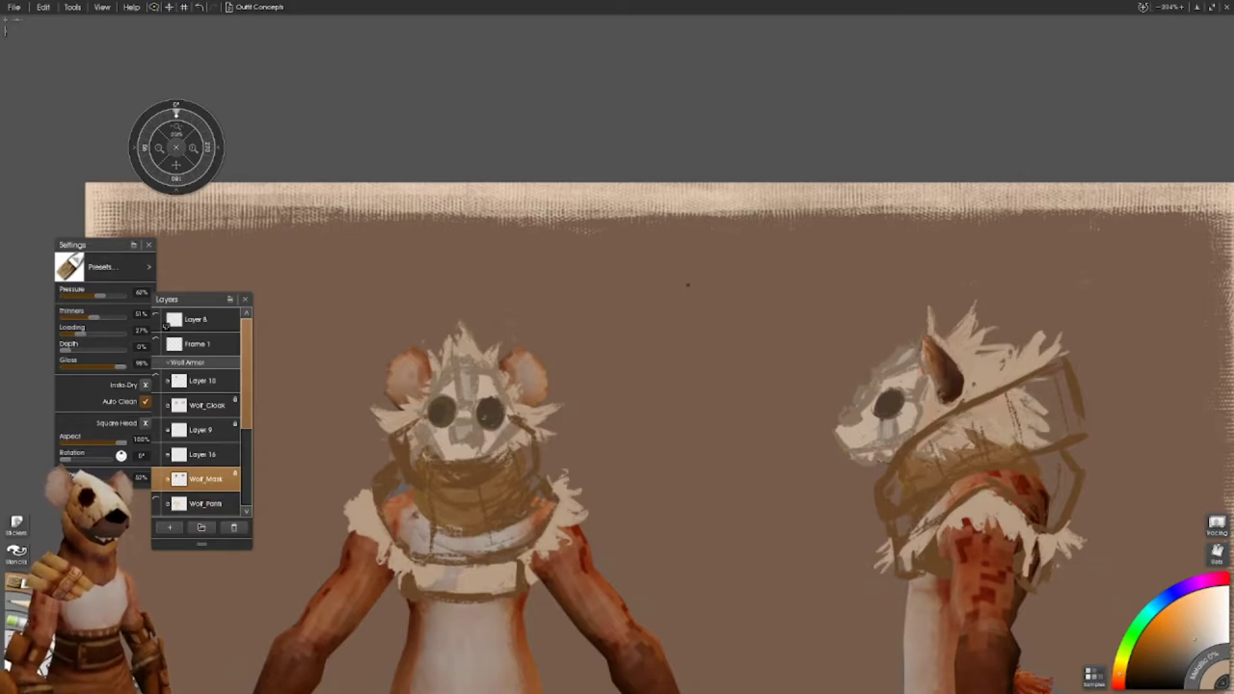
pyautogui.moveTo(687, 284); pyautogui.dragTo(656, 219)
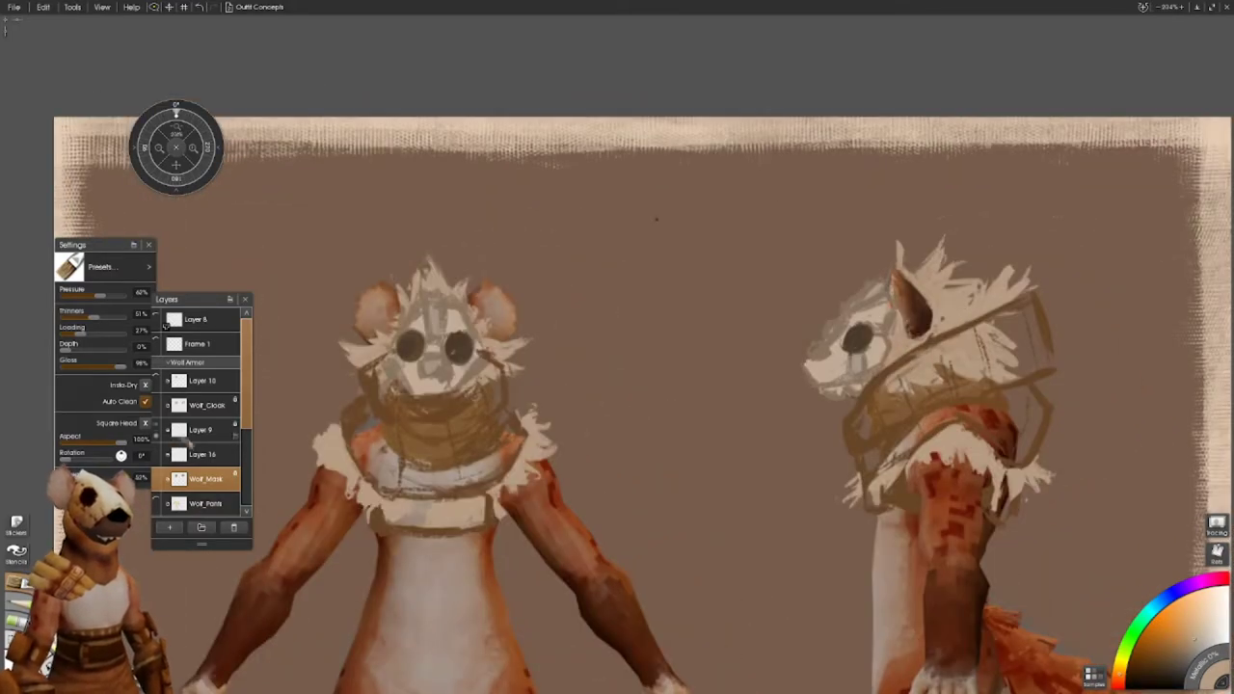
pyautogui.rightClick(198, 458)
pyautogui.click(309, 353)
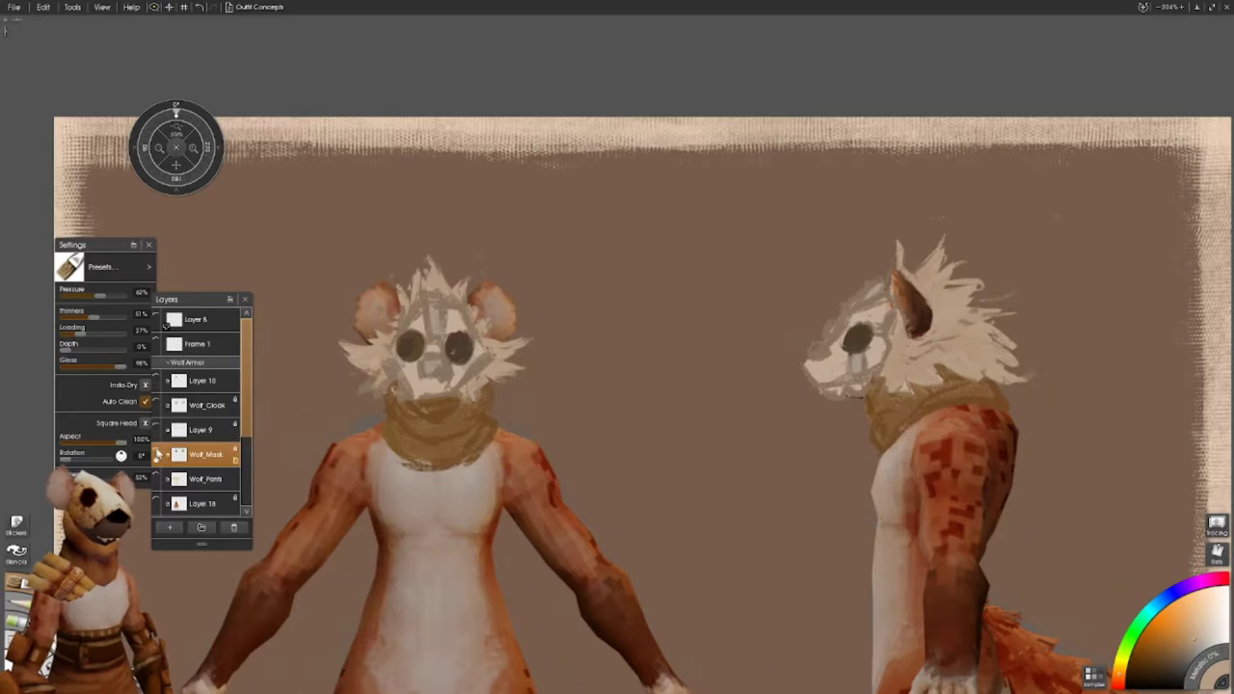
pyautogui.hotkey('ctrl', 'z')
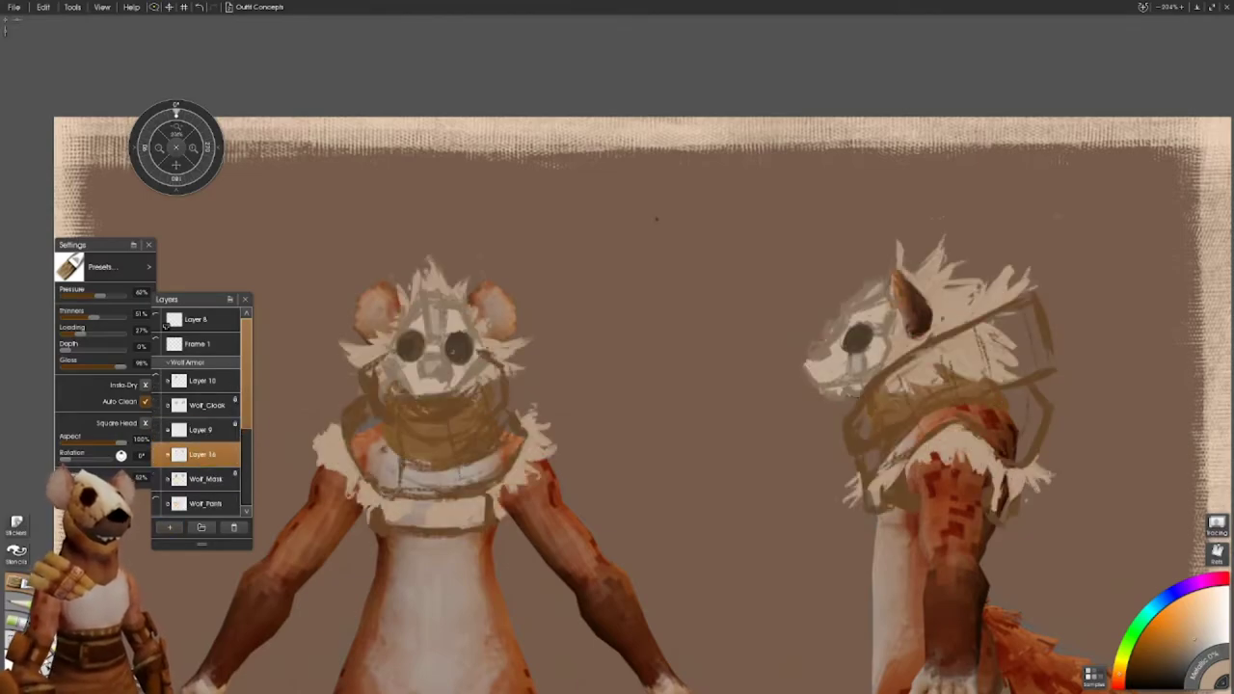
pyautogui.press('f')
pyautogui.hotkey('ctrl', 'z')
pyautogui.hotkey('ctrl', 'z')
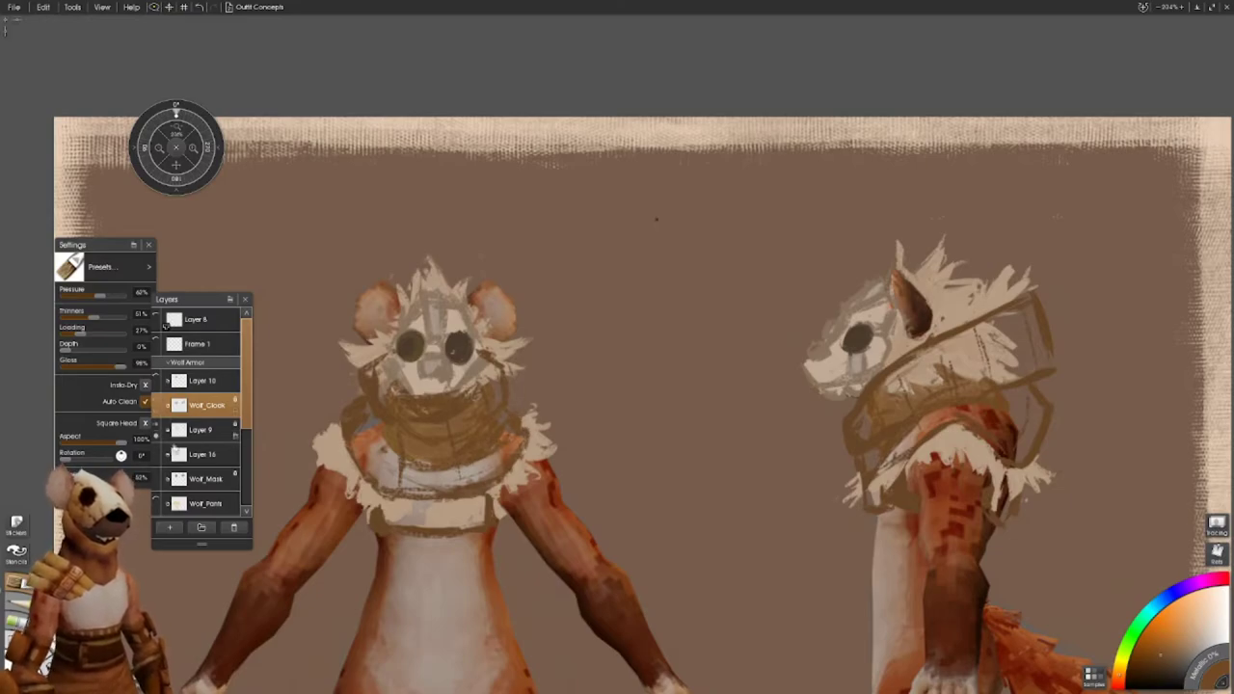
pyautogui.hotkey('ctrl', 'z')
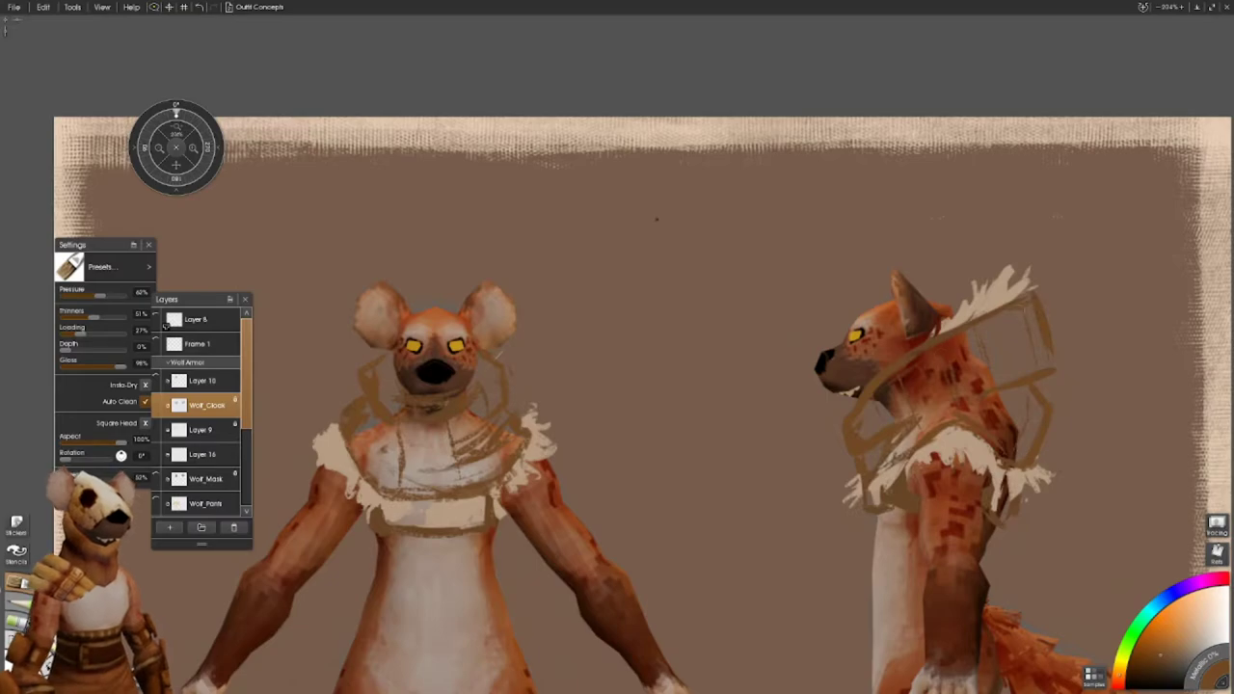
pyautogui.hotkey('ctrl', 'y')
pyautogui.hotkey('ctrl', 'y')
pyautogui.hotkey('ctrl', 'y')
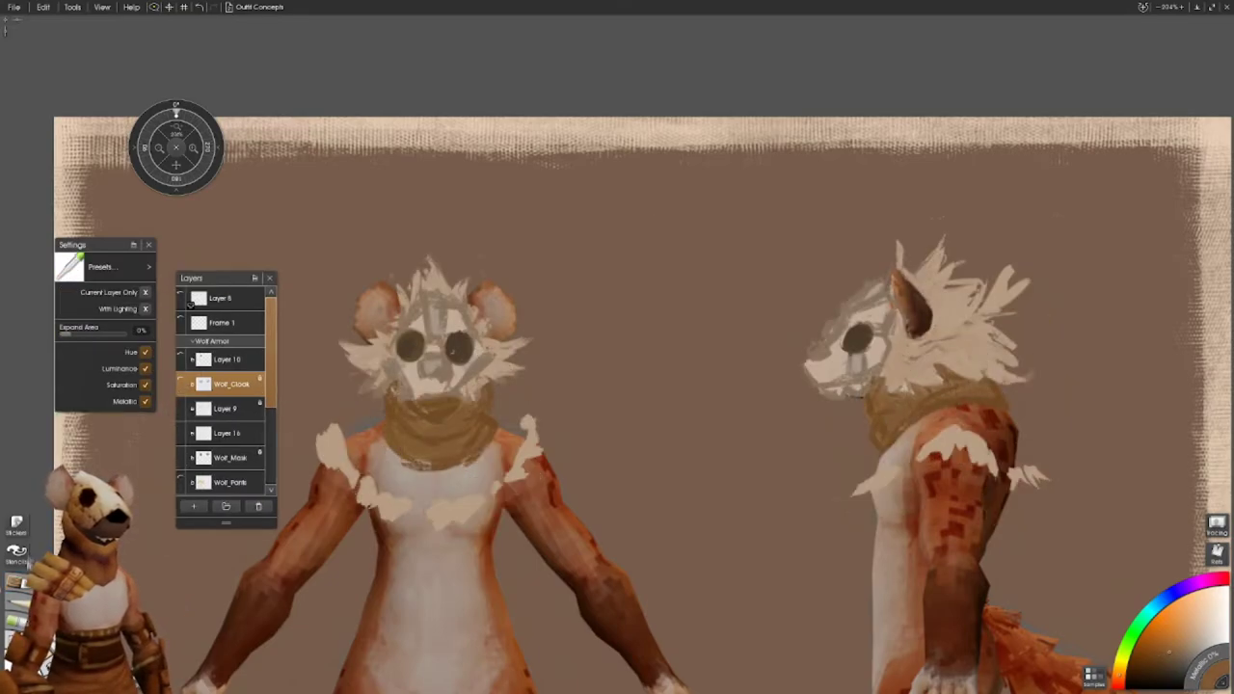
# - Fill the front-view cowl around the neck and chest on Layer 16 with the brown of the neck wrap
pyautogui.hotkey('ctrl', 'y')
pyautogui.hotkey('ctrl', 'y')
pyautogui.hotkey('ctrl', 'y')
pyautogui.hotkey('ctrl', 'y')
pyautogui.hotkey('ctrl', 'y')
pyautogui.hotkey('ctrl', 'y')
pyautogui.hotkey('ctrl', 'y')
pyautogui.hotkey('ctrl', 'y')
pyautogui.hotkey('ctrl', 'y')
pyautogui.hotkey('ctrl', 'y')
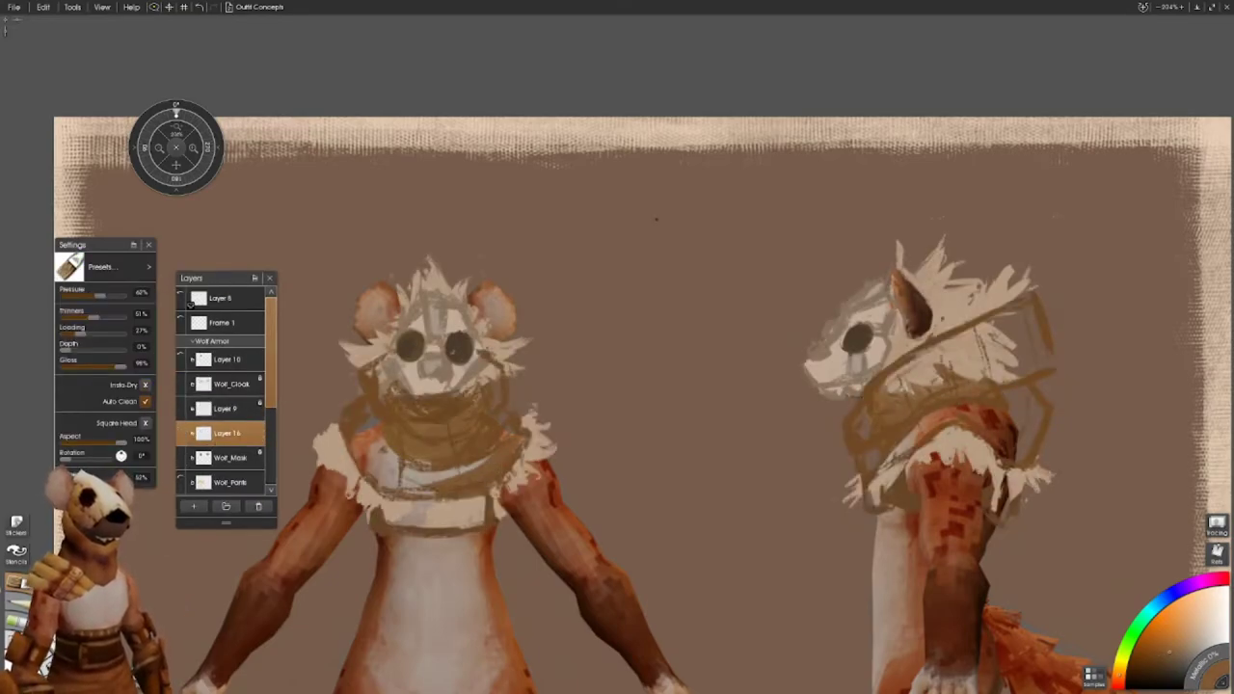
pyautogui.hotkey('ctrl', 'y')
pyautogui.hotkey('ctrl', 'y')
pyautogui.hotkey('ctrl', 'y')
pyautogui.hotkey('ctrl', 'y')
pyautogui.hotkey('ctrl', 'y')
pyautogui.hotkey('ctrl', 'y')
pyautogui.hotkey('ctrl', 'y')
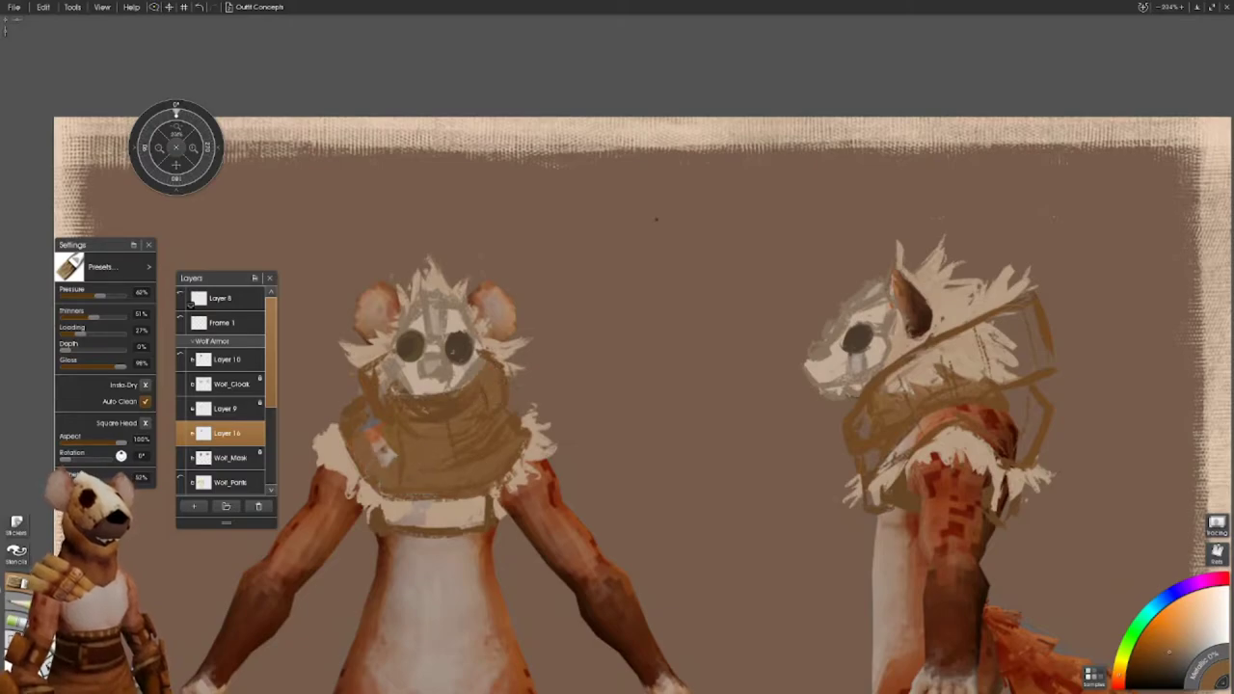
# - Finish the front cowl's shoulder gap and fill the side-view hood and collar with the same brown on Layer 16
pyautogui.hotkey('ctrl', 'y')
pyautogui.hotkey('ctrl', 'y')
pyautogui.hotkey('ctrl', 'y')
pyautogui.hotkey('ctrl', 'y')
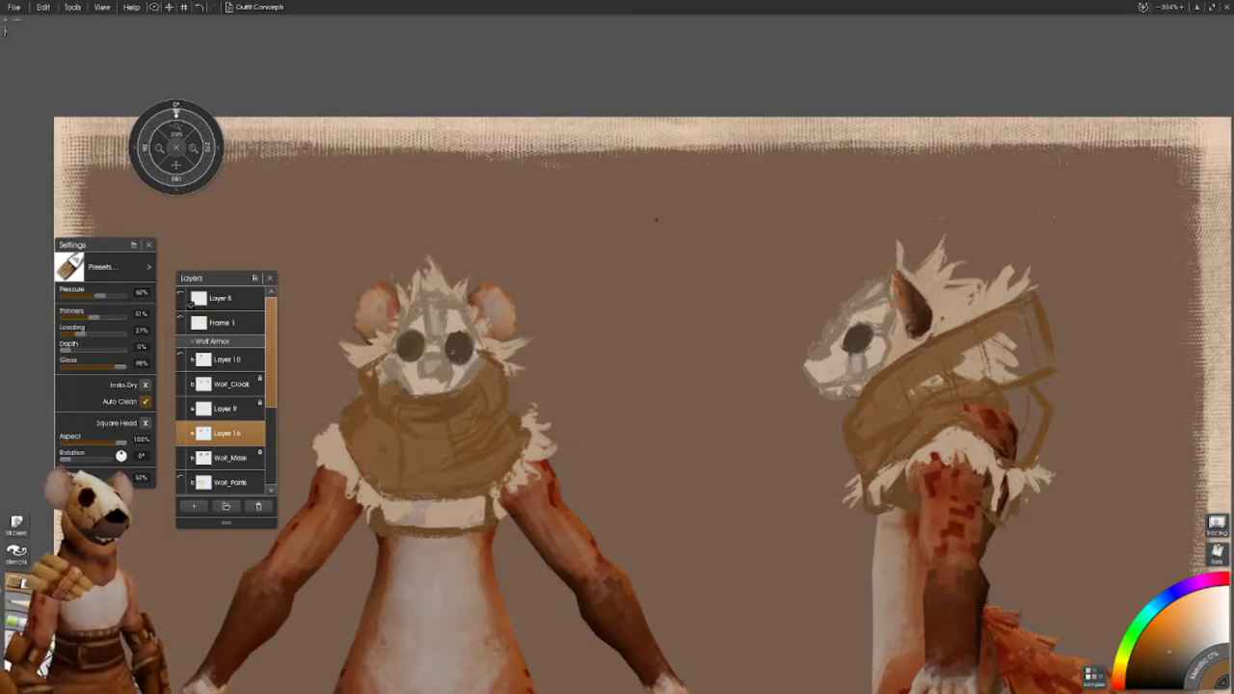
pyautogui.hotkey('ctrl', 'y')
pyautogui.hotkey('ctrl', 'y')
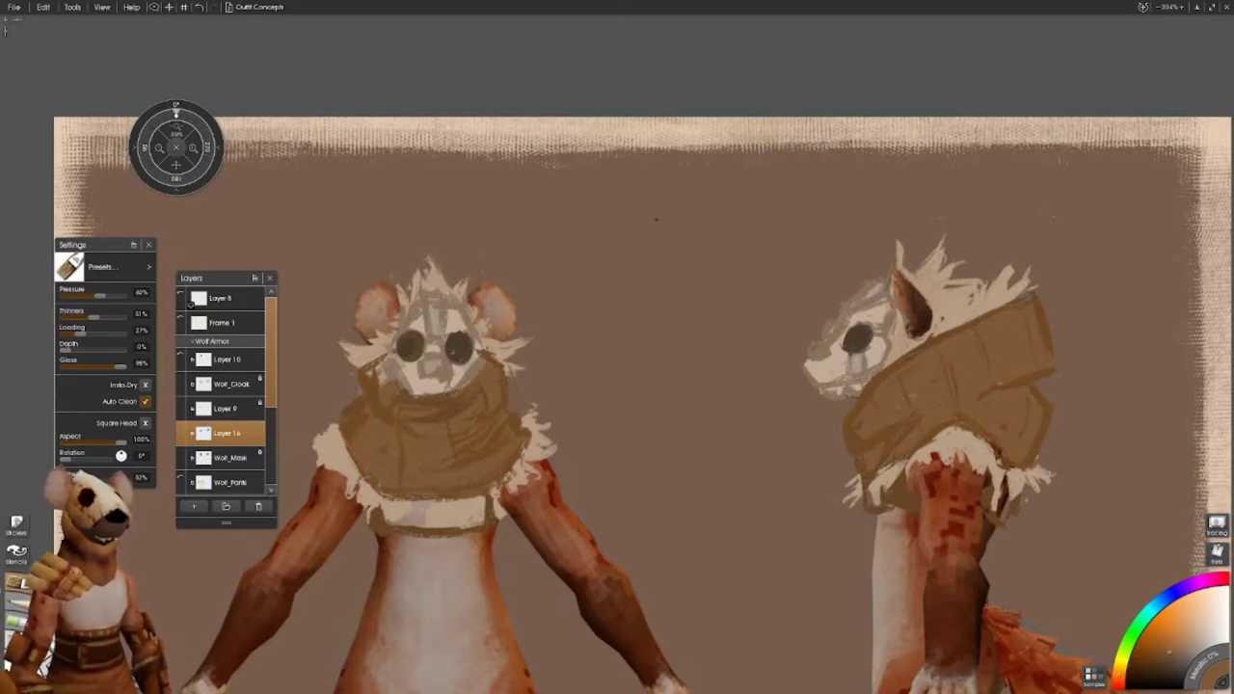
# - Recolour the outlines of the cloak's lower hem band pale grey-beige on the Wolf_Cloak layer
pyautogui.keyDown('alt'); pyautogui.click(924, 339); pyautogui.keyUp('alt')
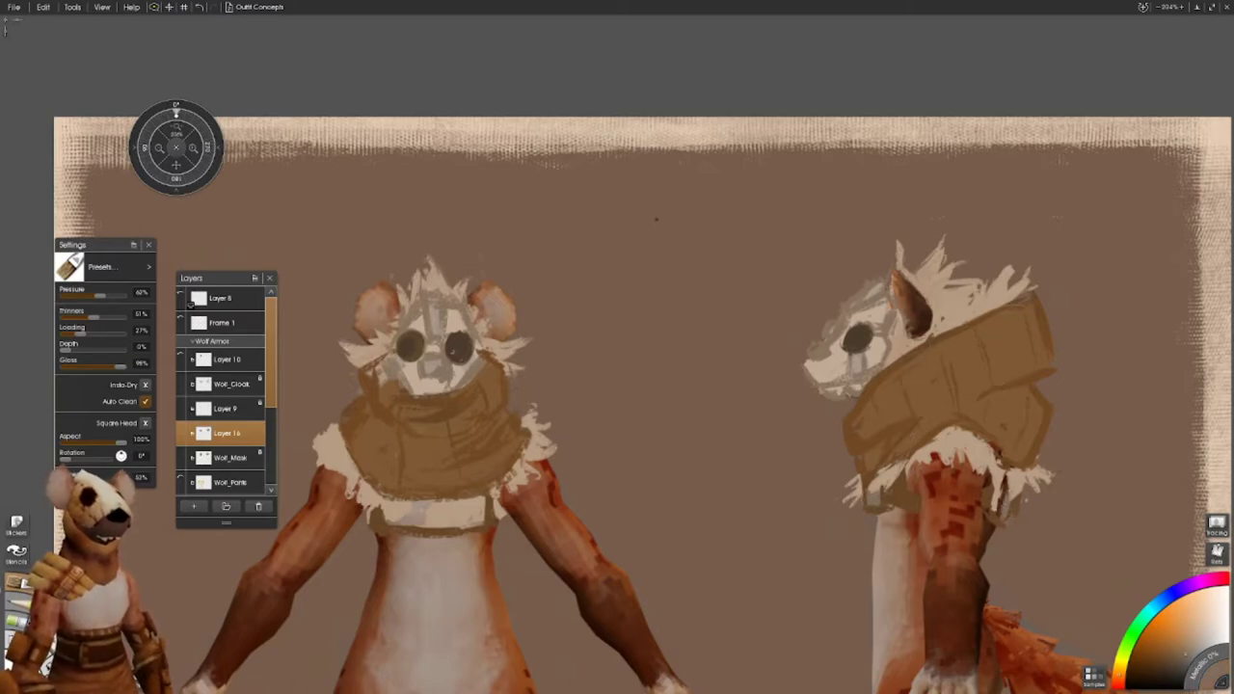
pyautogui.click(221, 408)
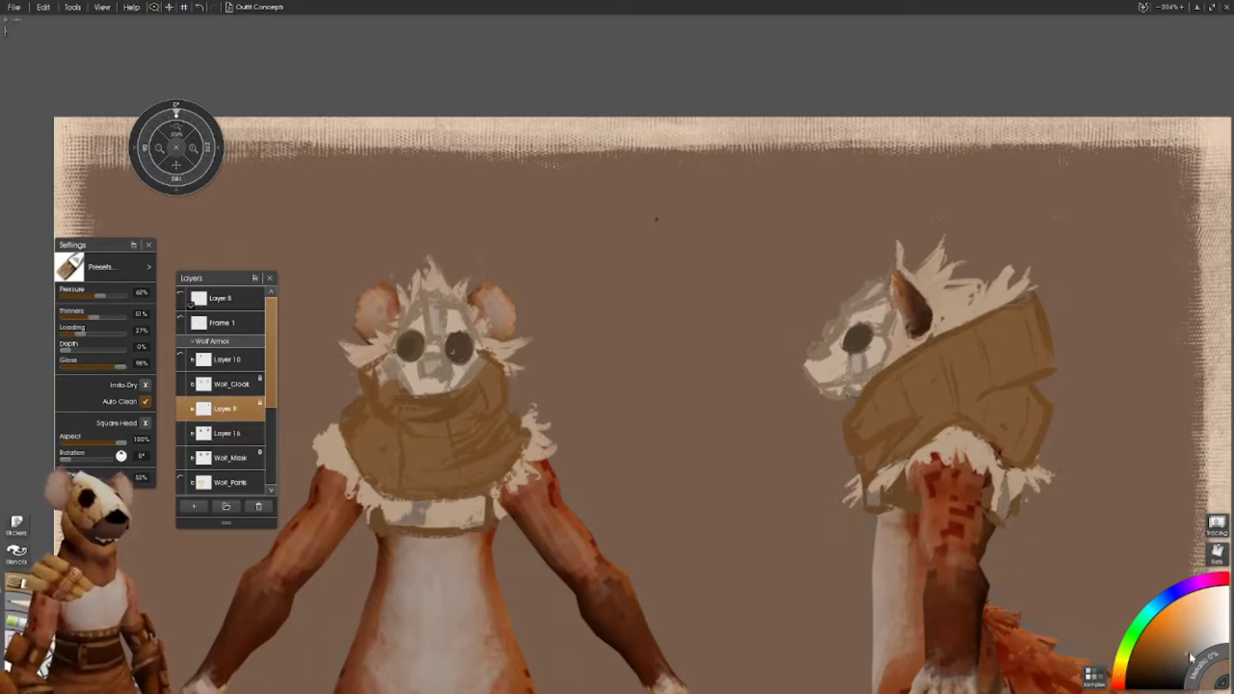
pyautogui.click(230, 383)
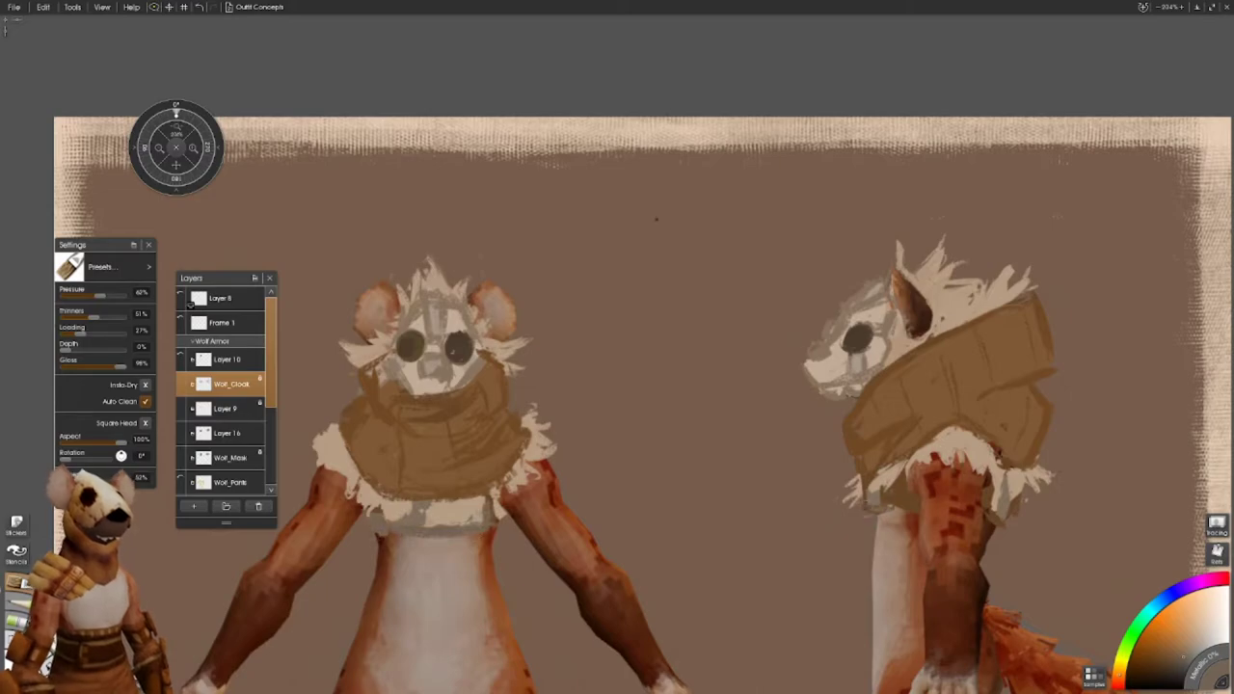
pyautogui.hotkey('ctrl', '0')
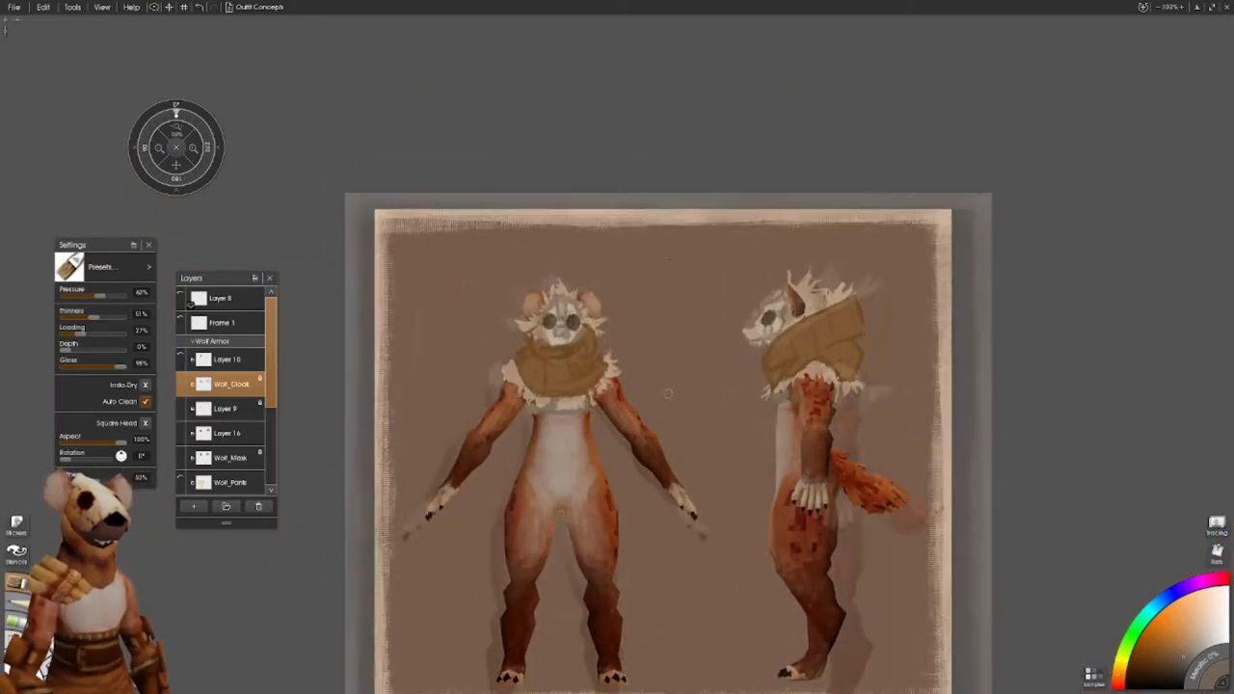
# - Merge Wolf_Cloak with Layer 9 and Layer 16 into one cloak layer, keeping the name Wolf_Cloak
pyautogui.hotkey('ctrl', '=')
pyautogui.hotkey('ctrl', 'e')
pyautogui.press('Return')
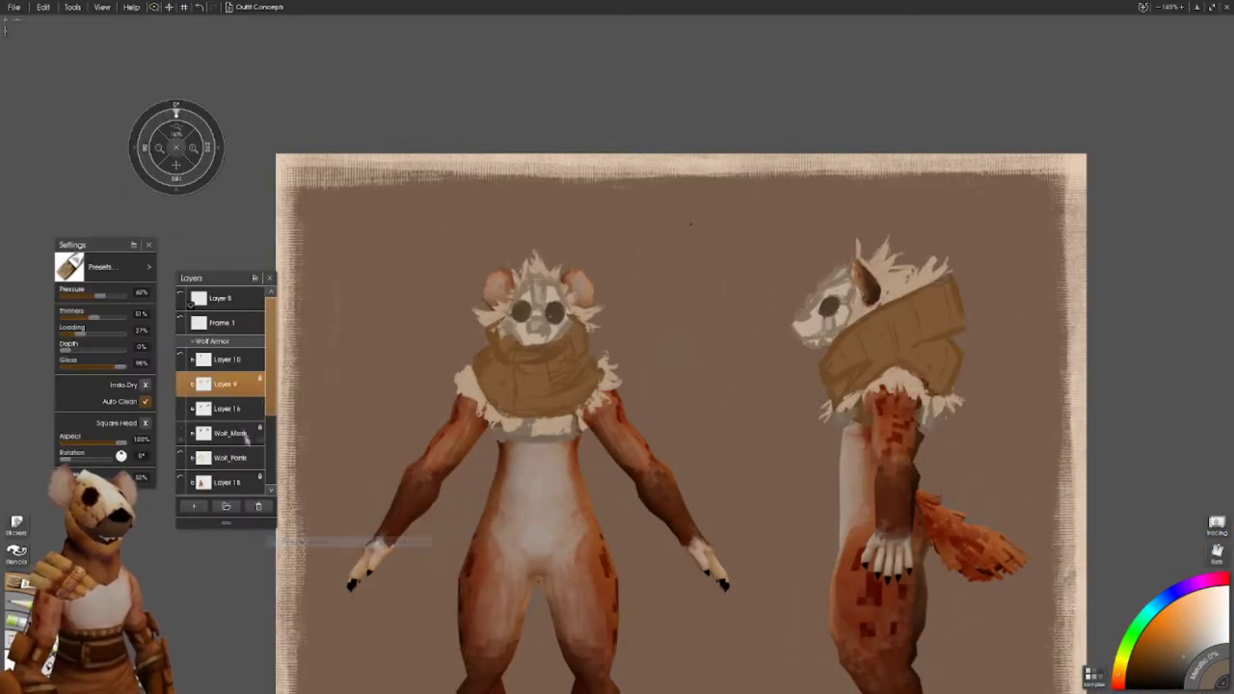
pyautogui.hotkey('ctrl', 'z')
pyautogui.click(179, 383)
pyautogui.click(179, 383)
pyautogui.click(179, 407)
pyautogui.click(179, 407)
pyautogui.click(179, 407)
pyautogui.click(180, 407)
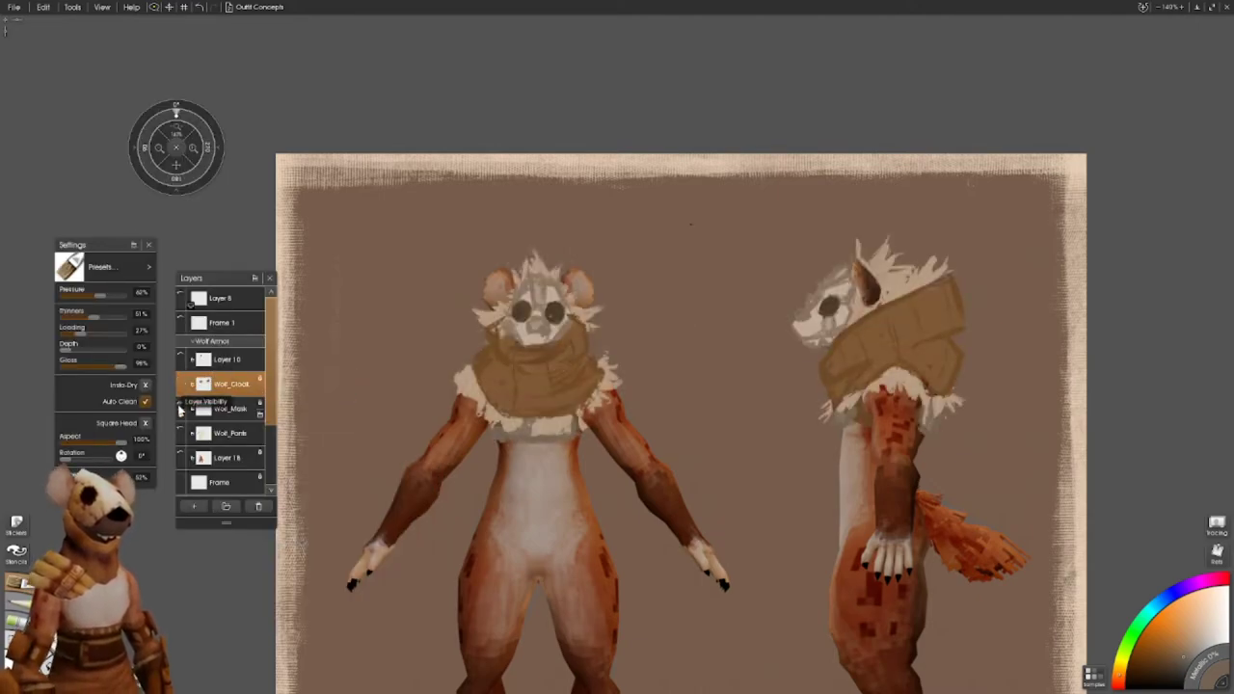
pyautogui.hotkey('ctrl', '-')
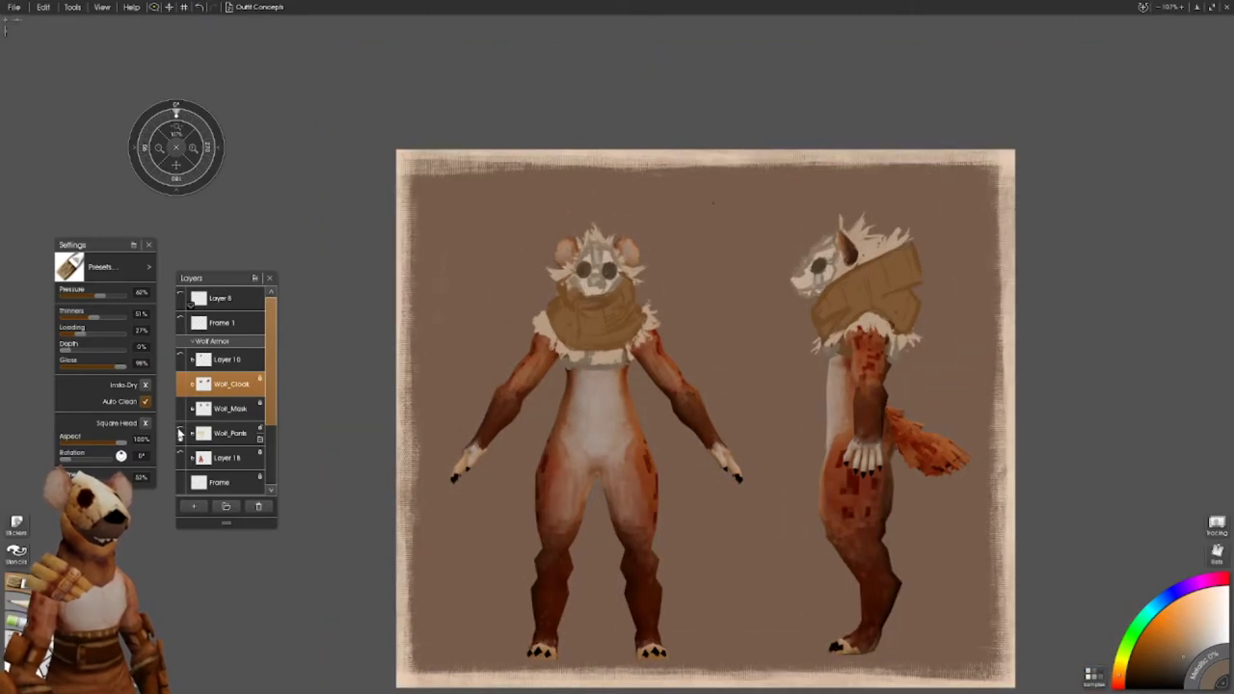
# - Show the Wolf_Pants and Layer 18 layers and recolour the yellow trouser, torso and sleeve outlines orange-brown on Wolf_Pants
pyautogui.click(181, 432)
pyautogui.press('alt')
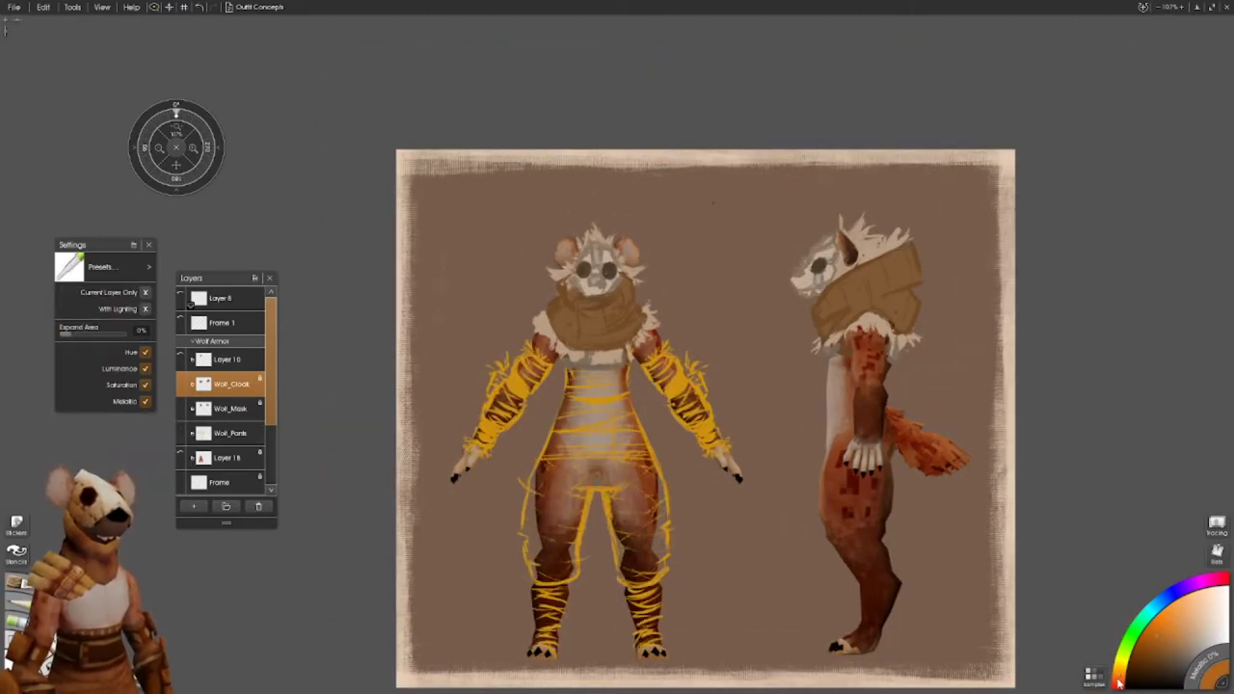
pyautogui.click(182, 457)
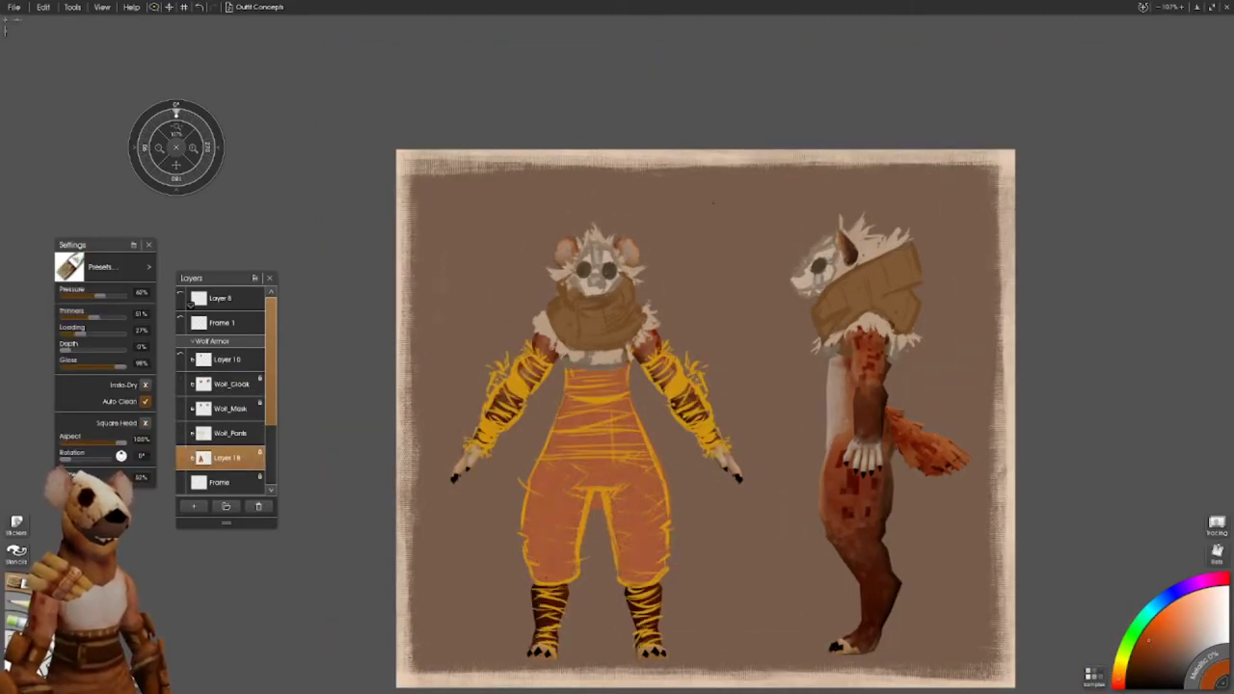
pyautogui.click(259, 462)
pyautogui.click(305, 465)
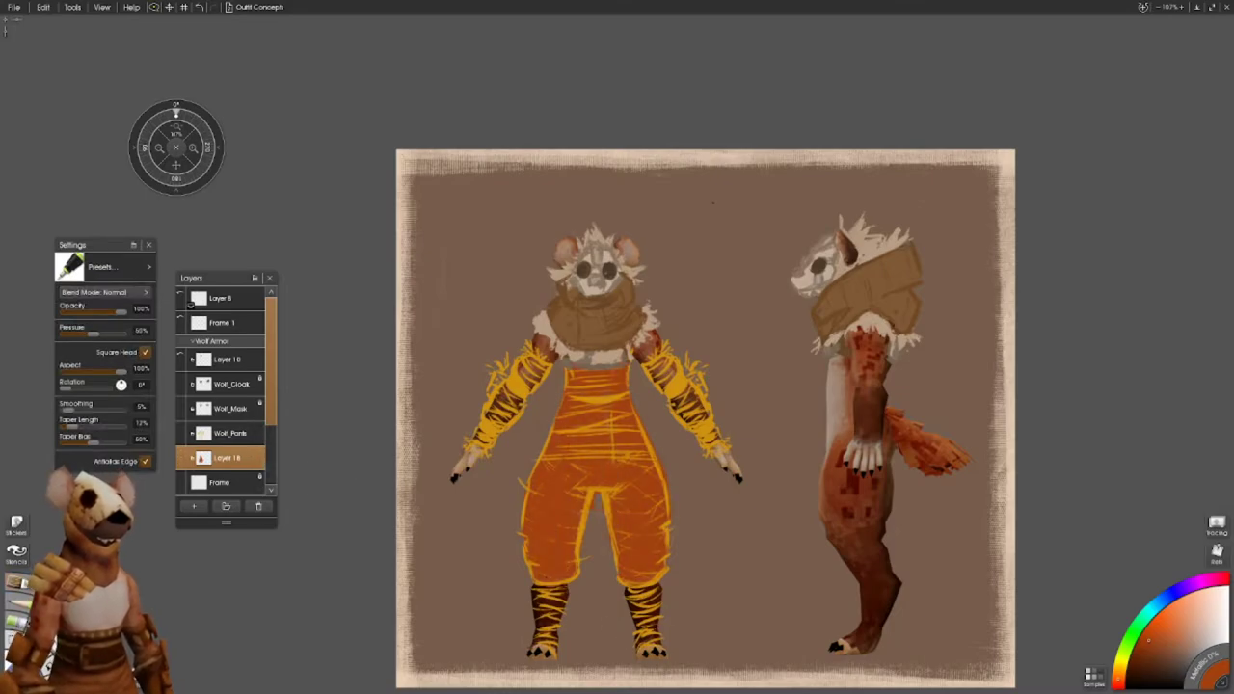
pyautogui.click(230, 433)
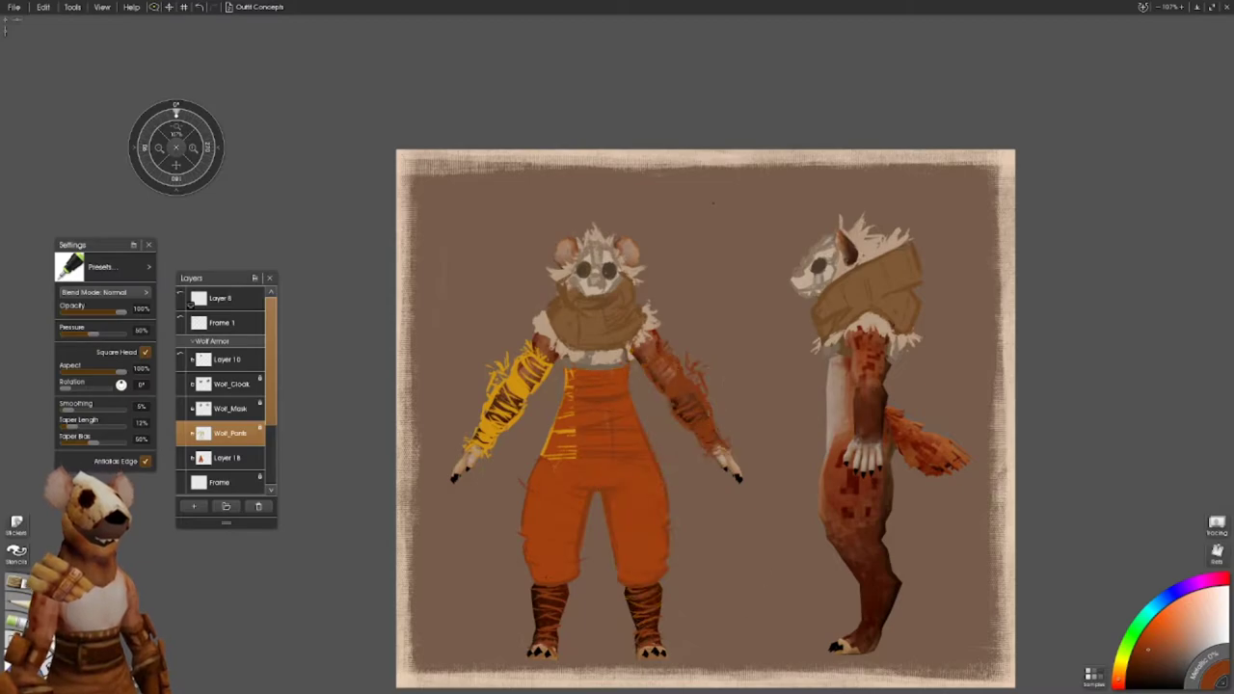
pyautogui.scroll(1, 815, 552)
pyautogui.scroll(1, 815, 552)
pyautogui.press('f')
pyautogui.press('o')
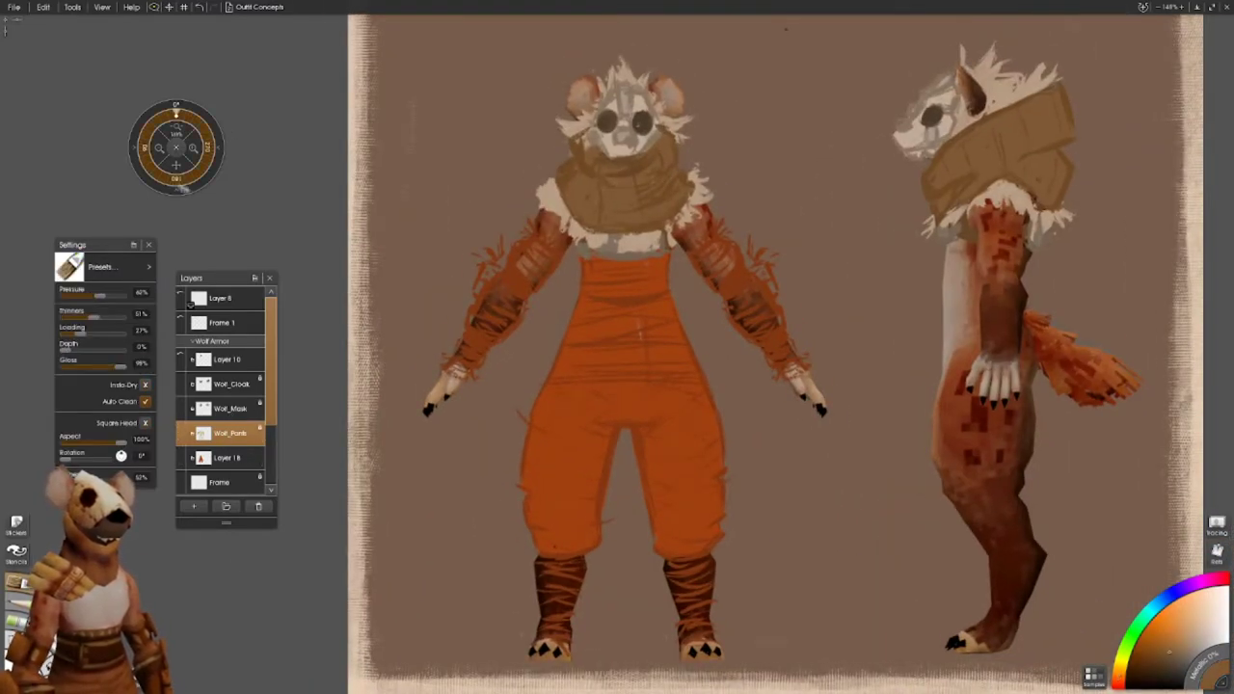
# - Hide the Wolf_Cloak layer, recolour the wrap outlines brown and fill both front-view sleeves with the same brown on Layer 18
pyautogui.moveTo(175, 113); pyautogui.dragTo(141, 140)
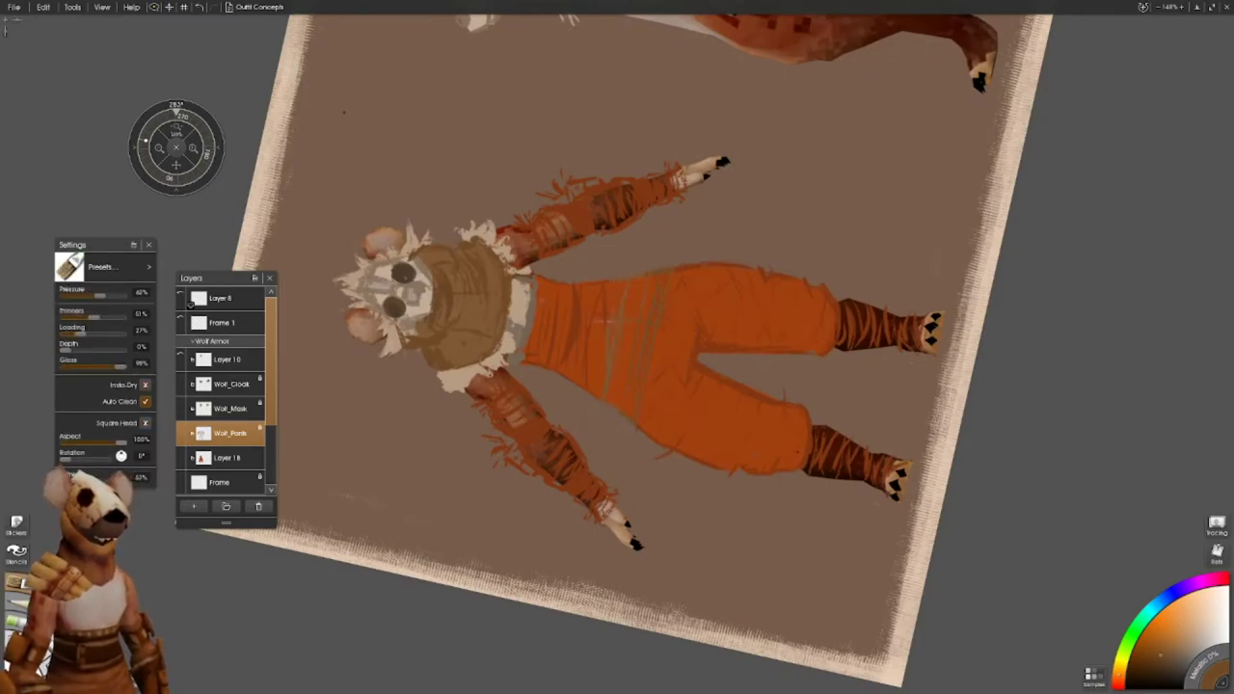
pyautogui.click(181, 383)
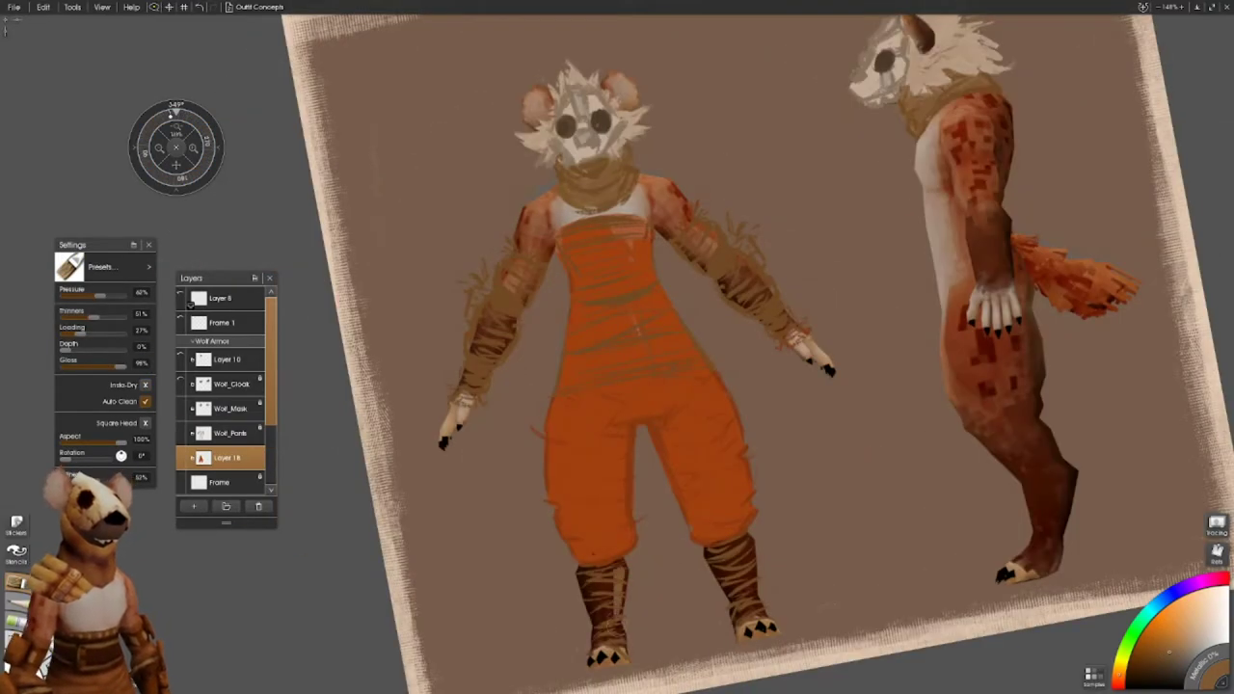
pyautogui.moveTo(623, 608)
pyautogui.mouseDown()
pyautogui.moveTo(617, 564)
pyautogui.moveTo(583, 578)
pyautogui.moveTo(602, 641)
pyautogui.mouseUp()
pyautogui.moveTo(742, 627)
pyautogui.mouseDown()
pyautogui.moveTo(752, 588)
pyautogui.moveTo(722, 559)
pyautogui.moveTo(728, 545)
pyautogui.mouseUp()
pyautogui.moveTo(589, 559)
pyautogui.mouseDown()
pyautogui.moveTo(573, 521)
pyautogui.moveTo(617, 487)
pyautogui.mouseUp()
pyautogui.moveTo(877, 534)
pyautogui.mouseDown()
pyautogui.moveTo(819, 472)
pyautogui.moveTo(771, 471)
pyautogui.mouseUp()
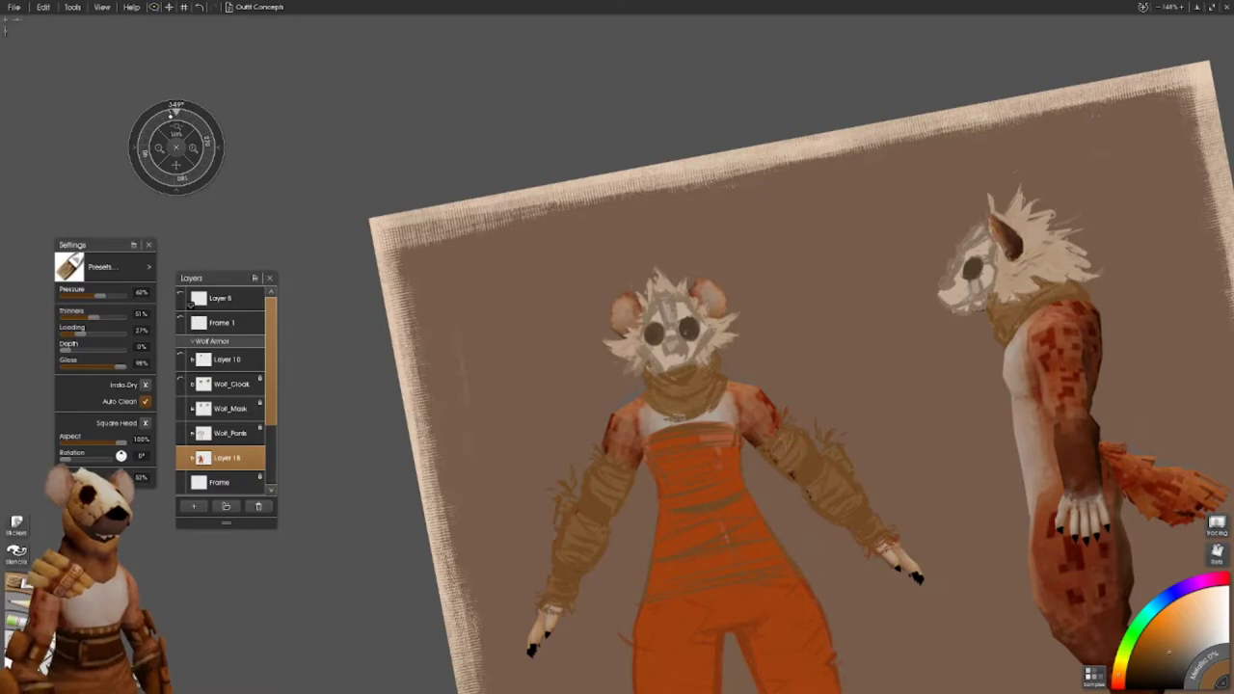
# - Fill the torso wrap and both shin wraps with olive brown on Layer 18 and show the cloak again
pyautogui.rightClick(238, 461)
pyautogui.click(289, 469)
pyautogui.moveTo(693, 569)
pyautogui.mouseDown()
pyautogui.moveTo(732, 528)
pyautogui.moveTo(675, 487)
pyautogui.mouseUp()
pyautogui.click(135, 145)
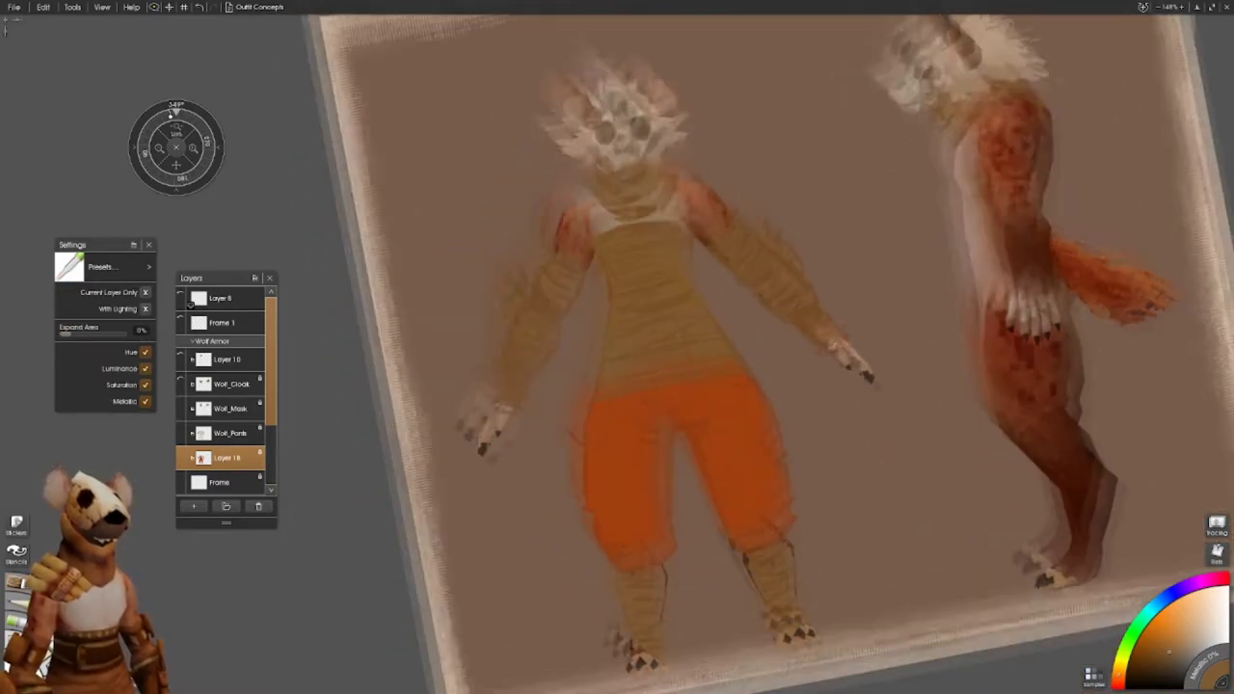
pyautogui.scroll(3, 601, 294)
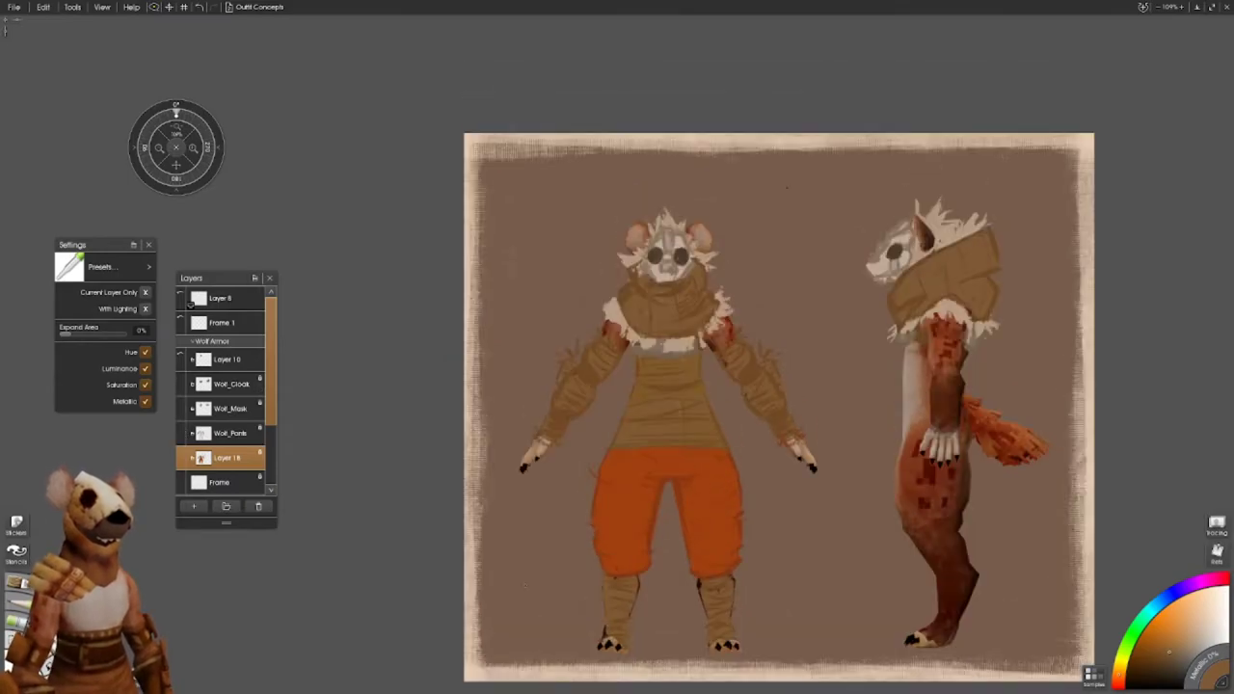
# - Paint off-white fur tufts at the upper edges, elbows and wrists of both front-view sleeves on Layer 18
pyautogui.scroll(4, 620, 339)
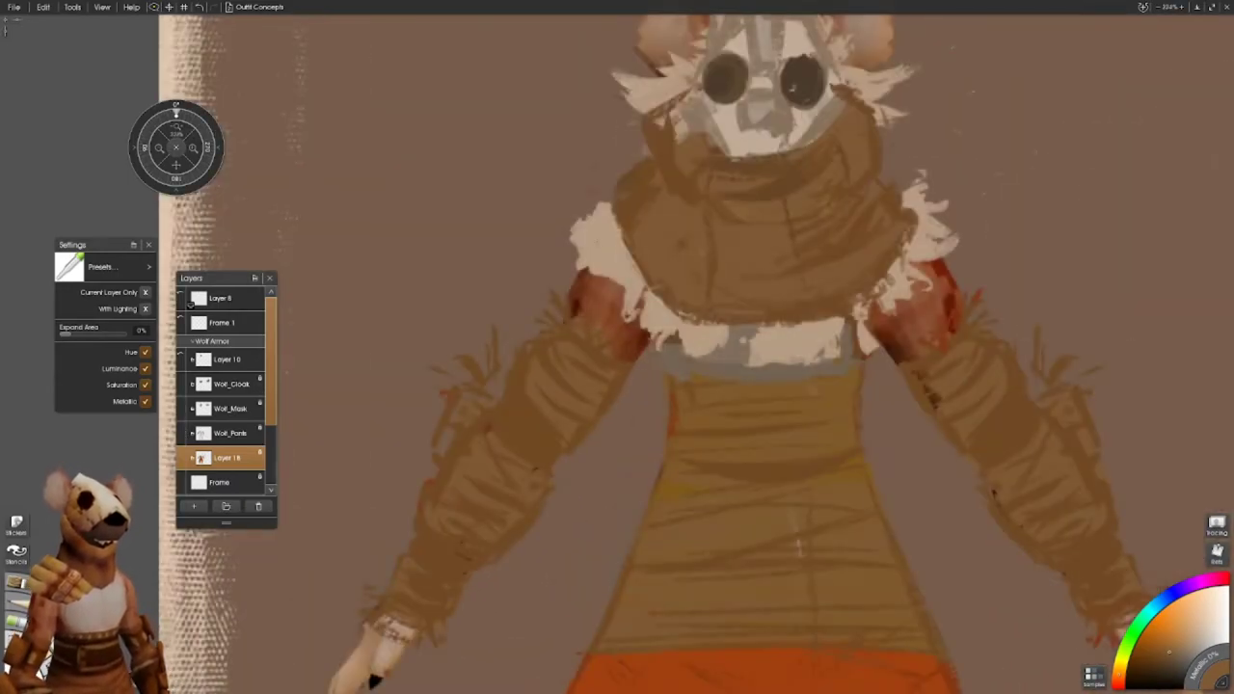
pyautogui.press('o')
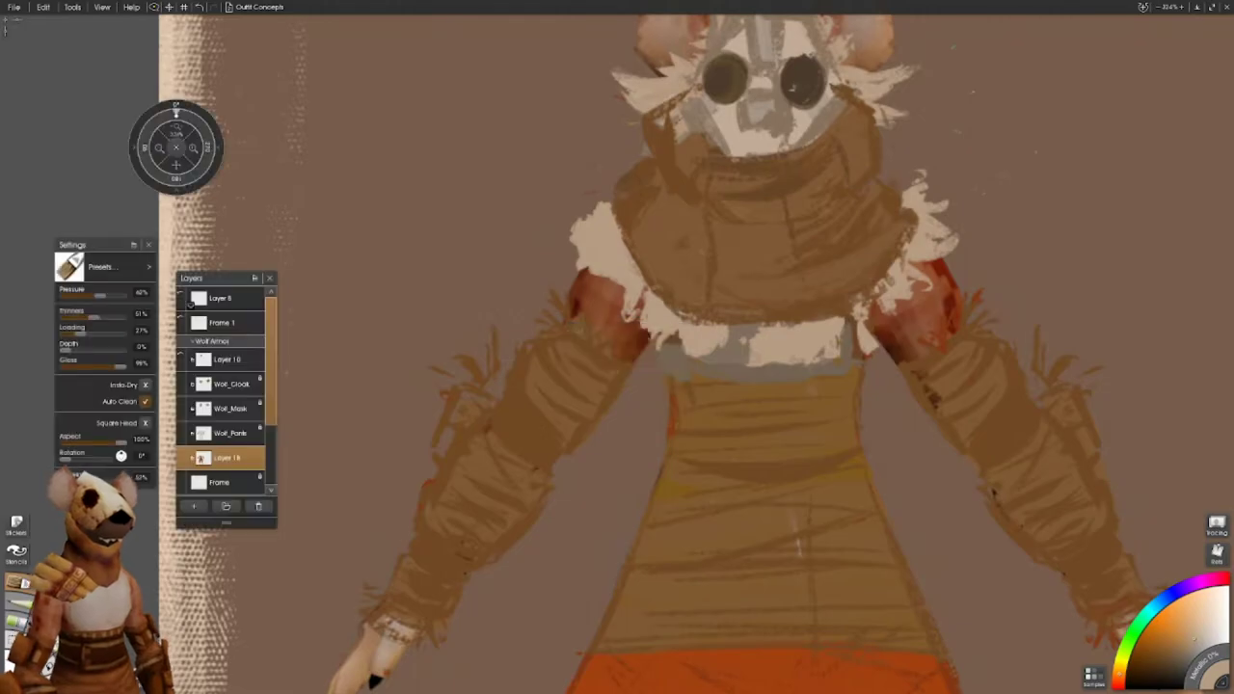
pyautogui.moveTo(610, 352)
pyautogui.mouseDown()
pyautogui.moveTo(551, 307)
pyautogui.moveTo(496, 385)
pyautogui.moveTo(467, 400)
pyautogui.mouseUp()
pyautogui.moveTo(437, 631)
pyautogui.mouseDown()
pyautogui.moveTo(474, 617)
pyautogui.moveTo(154, 593)
pyautogui.mouseUp()
pyautogui.moveTo(750, 297); pyautogui.dragTo(708, 326)
pyautogui.moveTo(800, 385)
pyautogui.mouseDown()
pyautogui.moveTo(858, 357)
pyautogui.moveTo(818, 415)
pyautogui.moveTo(829, 353)
pyautogui.mouseUp()
pyautogui.moveTo(892, 552); pyautogui.dragTo(847, 566)
pyautogui.moveTo(897, 525); pyautogui.dragTo(815, 578)
# - Paint off-white fur tufts at both trouser cuffs below the knees and around both ankles on Layer 18
pyautogui.moveTo(170, 169); pyautogui.dragTo(176, 164)
pyautogui.moveTo(542, 535); pyautogui.dragTo(526, 559)
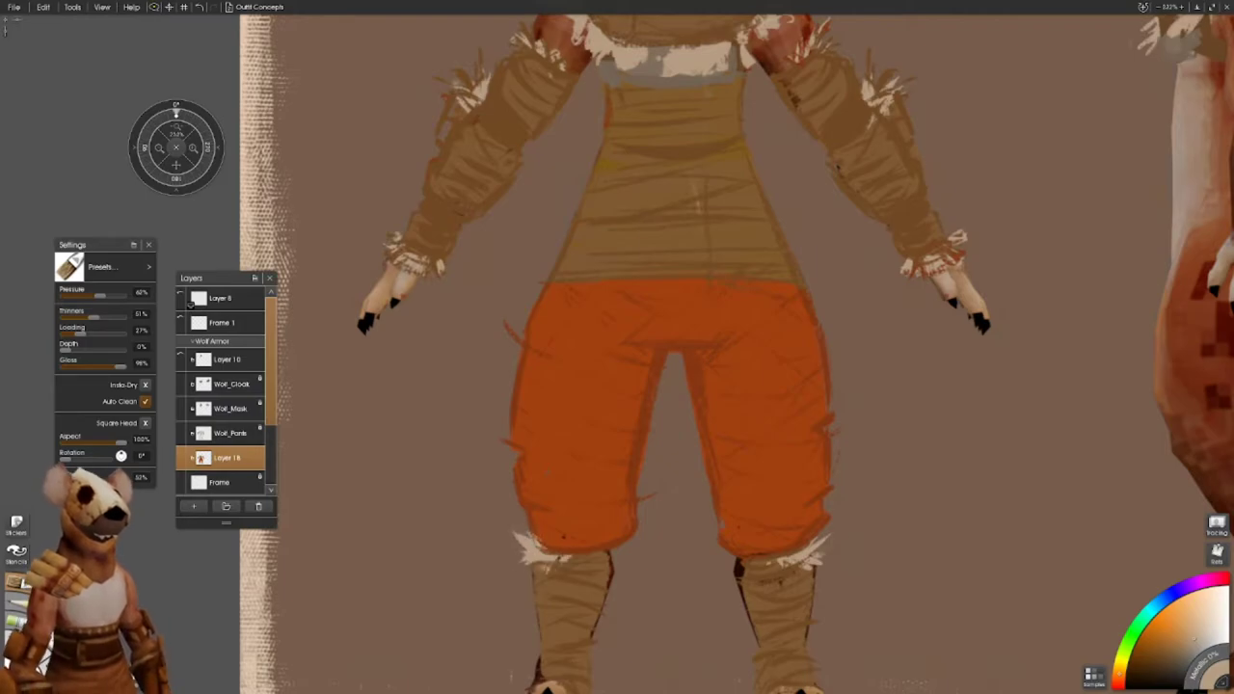
pyautogui.moveTo(675, 385); pyautogui.dragTo(665, 198)
pyautogui.moveTo(819, 496); pyautogui.dragTo(747, 507)
pyautogui.moveTo(570, 496)
pyautogui.mouseDown()
pyautogui.moveTo(573, 520)
pyautogui.moveTo(506, 515)
pyautogui.mouseUp()
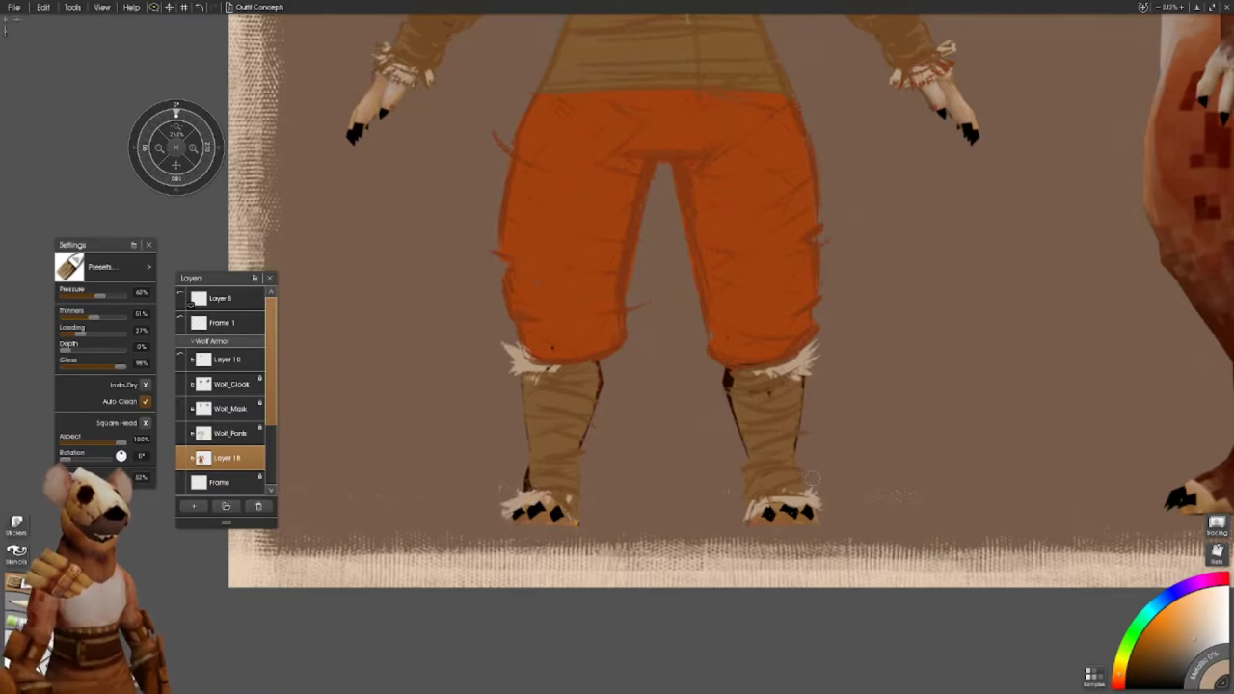
pyautogui.moveTo(809, 517); pyautogui.dragTo(784, 506)
pyautogui.moveTo(776, 509); pyautogui.dragTo(757, 486)
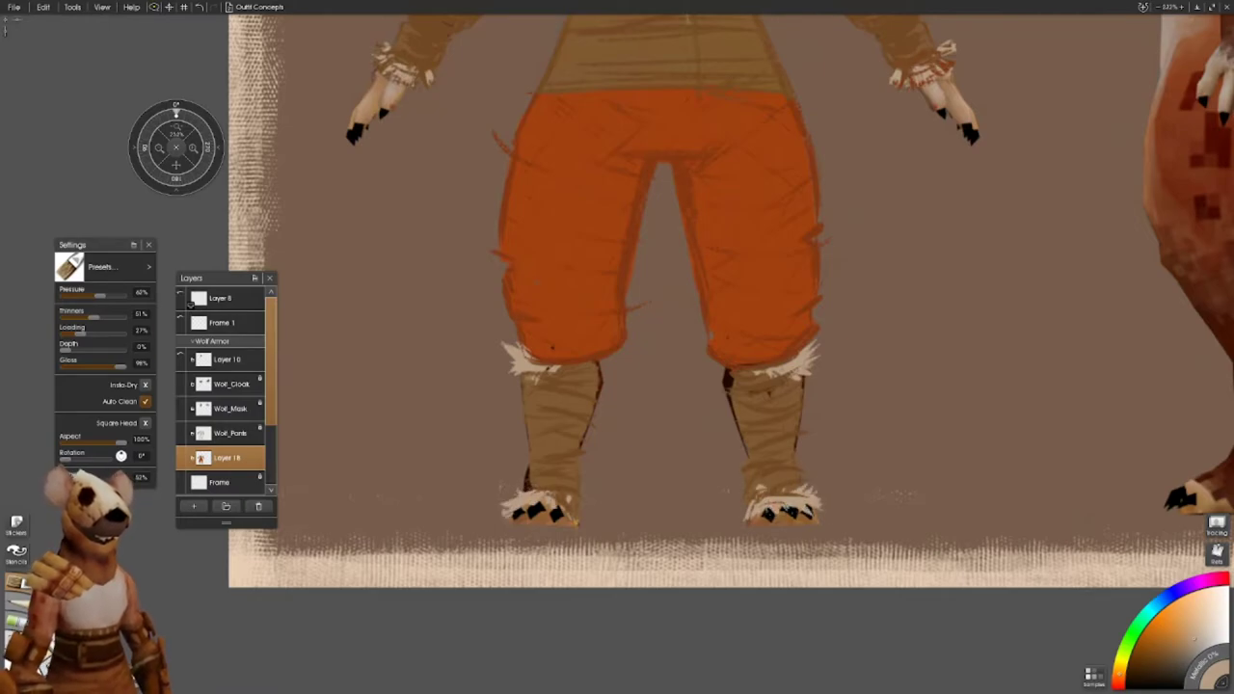
# - Hide the Wolf_Cloak and Wolf_Mask layers and paint an off-white fur trim along the torso wrap's upper edge on Layer 18
pyautogui.scroll(-5, 674, 318)
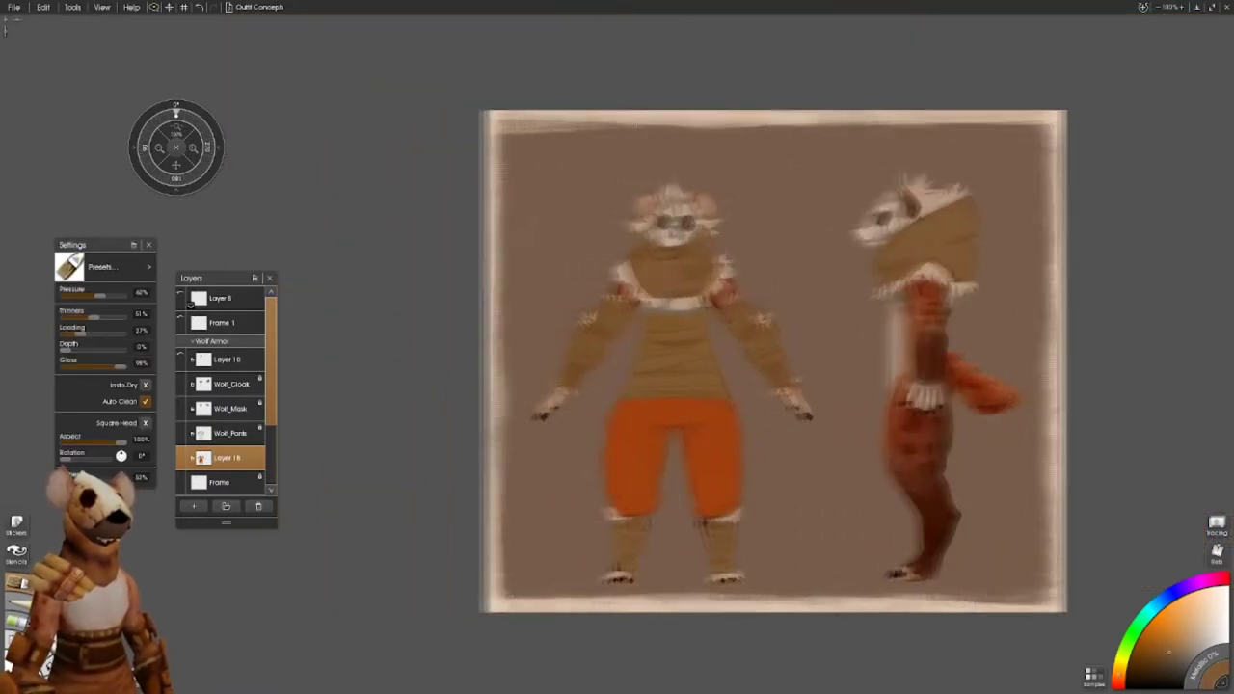
pyautogui.press('f')
pyautogui.scroll(3, 636, 328)
pyautogui.press('o')
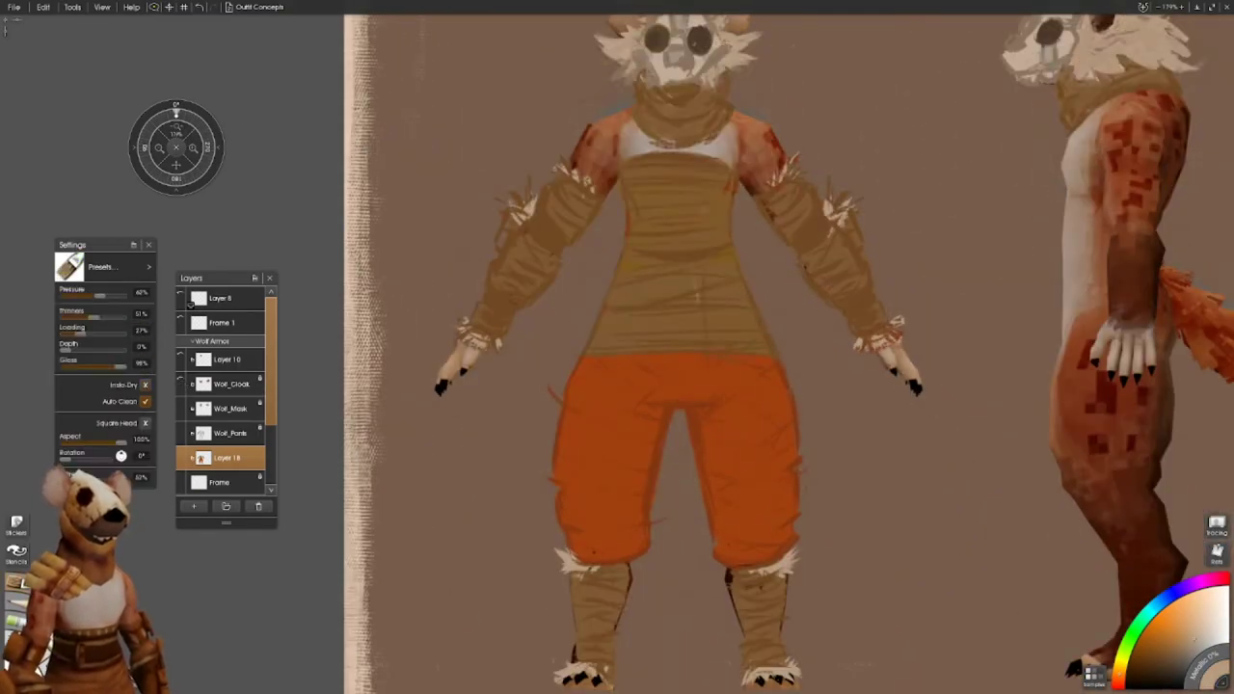
pyautogui.scroll(3, 788, 354)
pyautogui.click(193, 408)
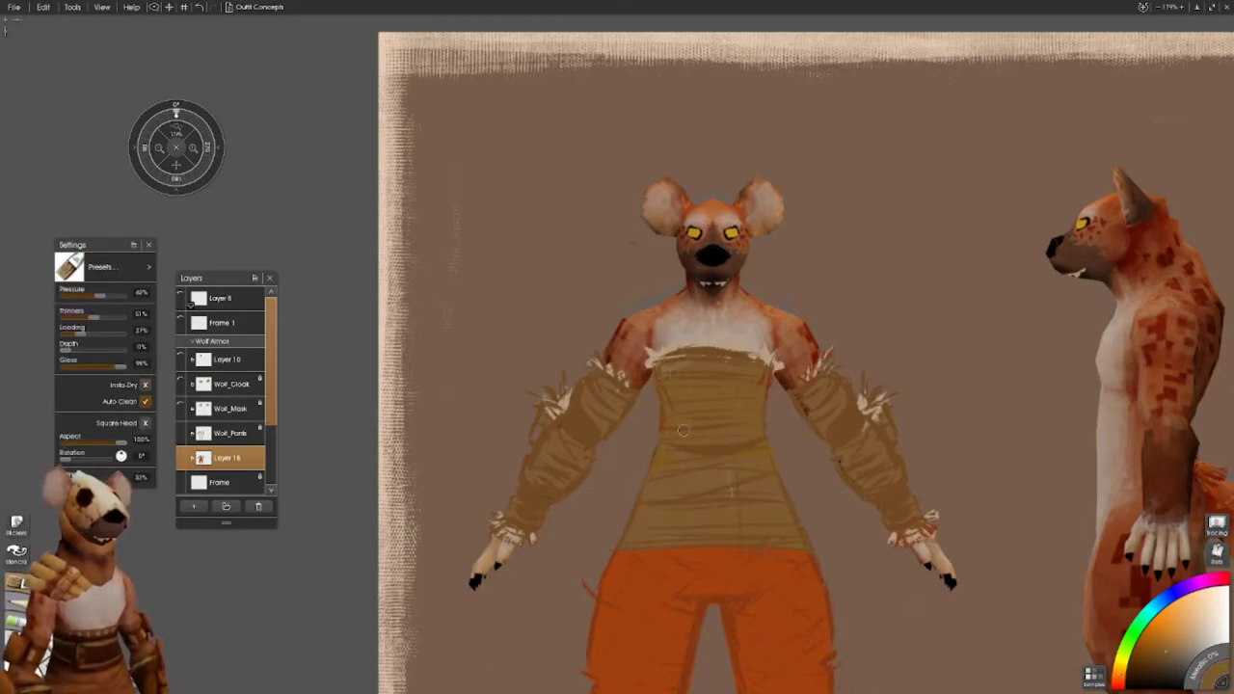
pyautogui.hotkey('ctrl', '0')
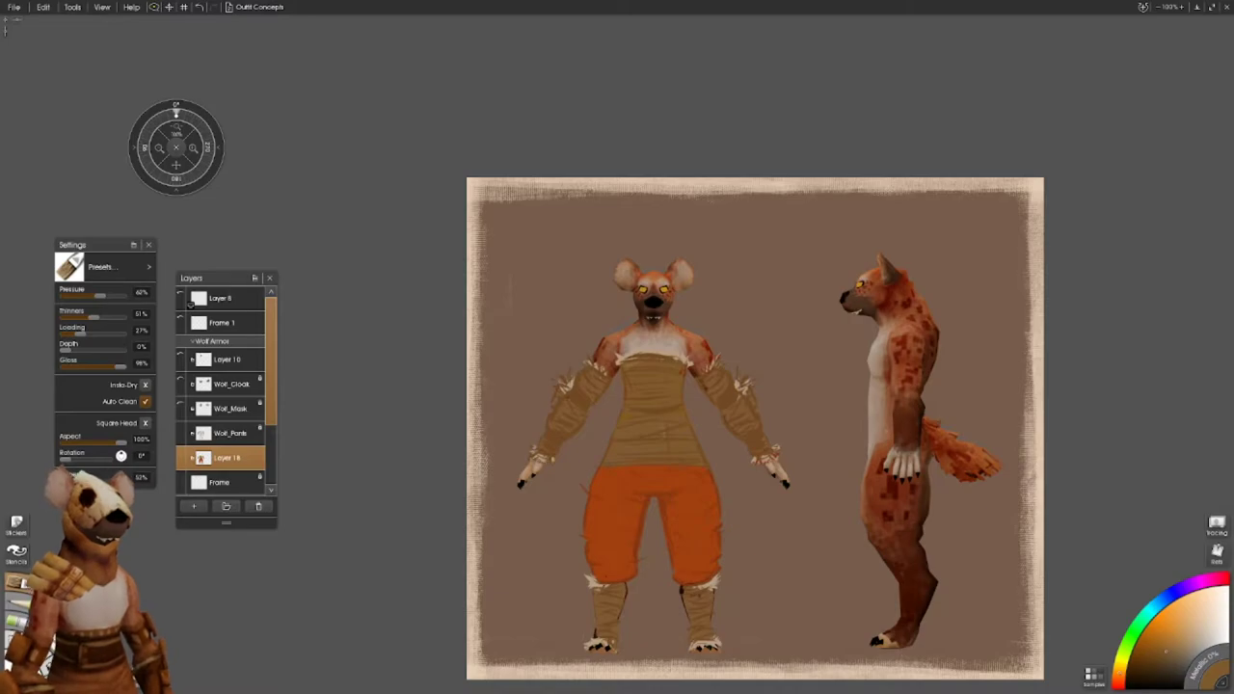
# - Show the Wolf_Mask and Wolf_Cloak layers again and recolour the orange trouser fill light tan on Layer 18
pyautogui.moveTo(353, 610); pyautogui.dragTo(222, 610)
pyautogui.click(220, 432)
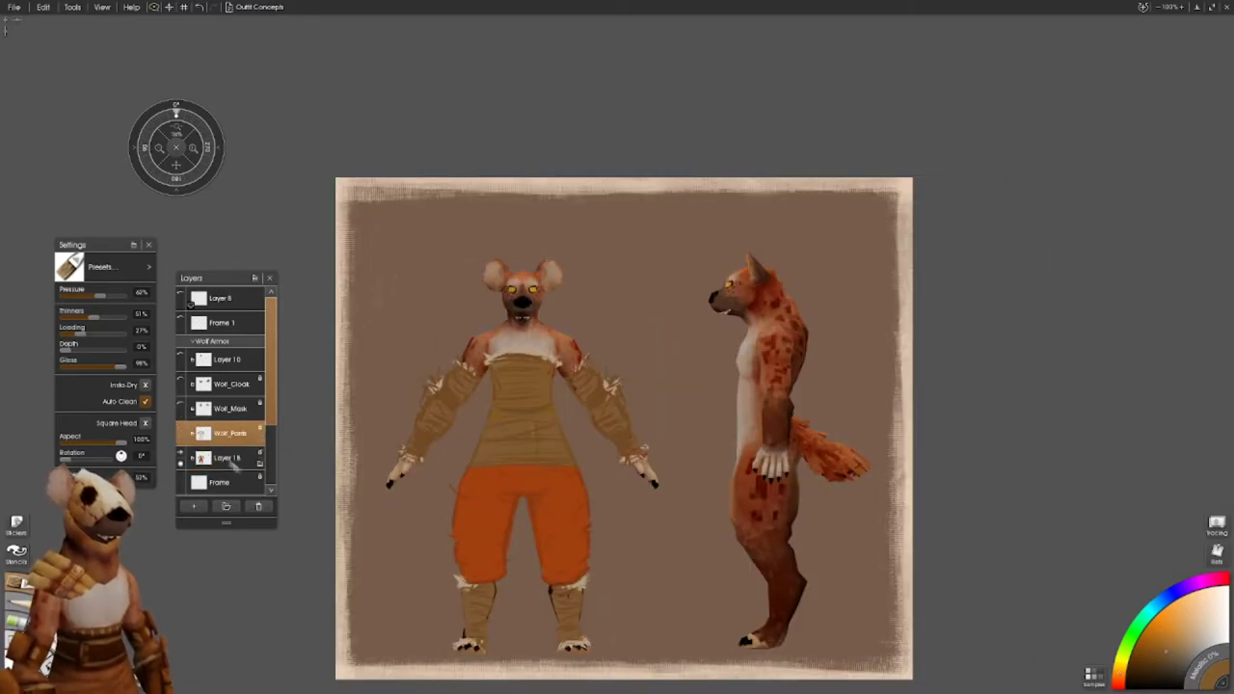
pyautogui.click(181, 409)
pyautogui.click(181, 385)
pyautogui.moveTo(629, 228); pyautogui.dragTo(768, 317)
pyautogui.moveTo(138, 170); pyautogui.dragTo(233, 200)
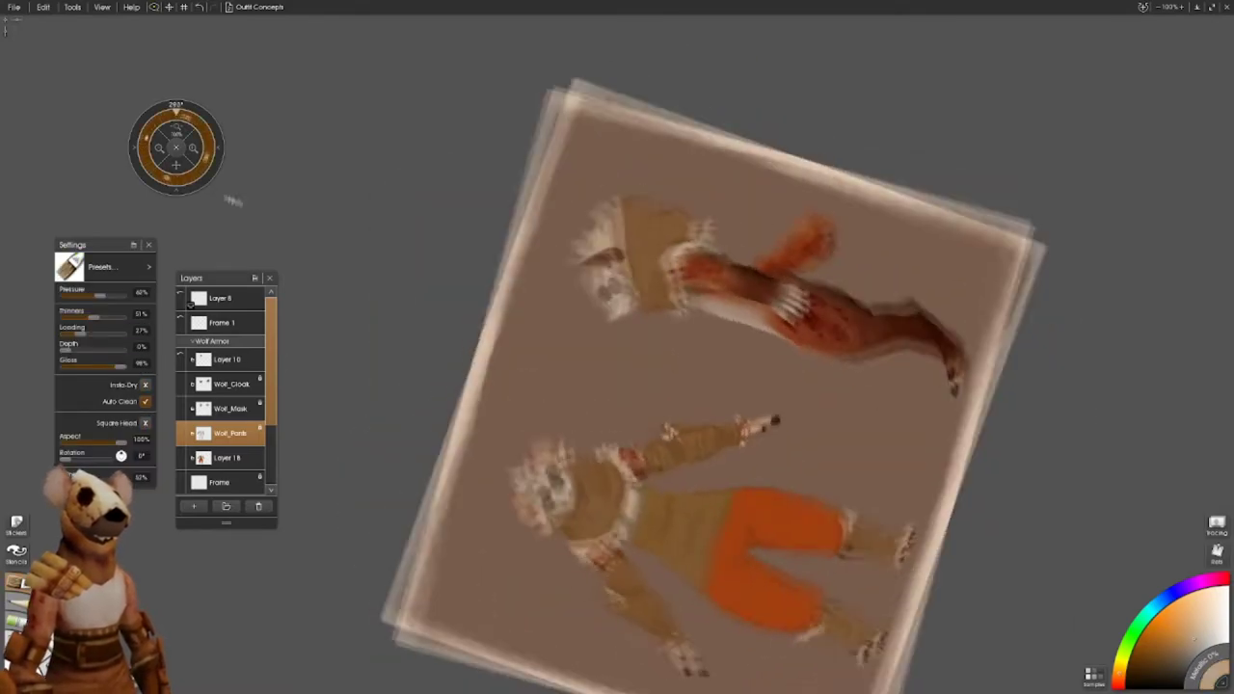
pyautogui.click(232, 457)
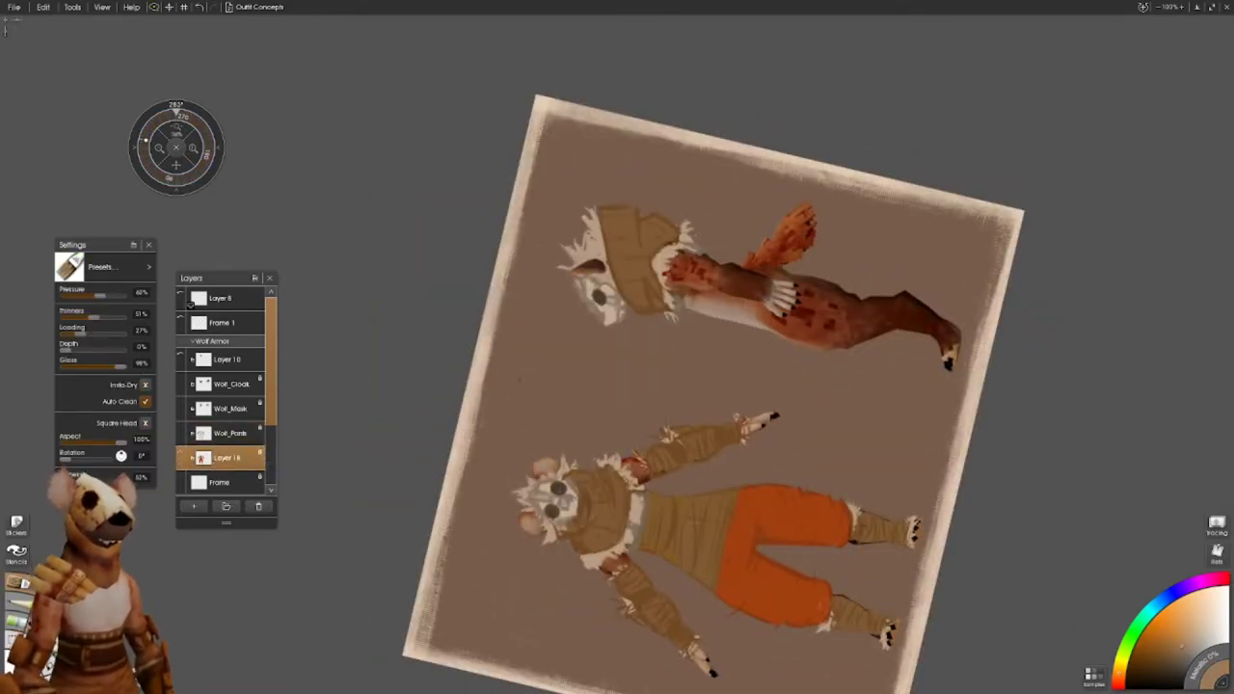
pyautogui.moveTo(828, 593); pyautogui.dragTo(780, 602)
pyautogui.moveTo(845, 502)
pyautogui.mouseDown()
pyautogui.moveTo(831, 546)
pyautogui.moveTo(779, 617)
pyautogui.moveTo(737, 501)
pyautogui.moveTo(760, 491)
pyautogui.moveTo(771, 520)
pyautogui.mouseUp()
# - Recolour the trouser outlines a slightly darker tan on the Wolf_Pants layer
pyautogui.click(230, 433)
pyautogui.moveTo(793, 625)
pyautogui.mouseDown()
pyautogui.moveTo(827, 583)
pyautogui.moveTo(844, 503)
pyautogui.moveTo(744, 568)
pyautogui.moveTo(754, 577)
pyautogui.mouseUp()
pyautogui.moveTo(769, 607); pyautogui.dragTo(737, 622)
pyautogui.hotkey('ctrl', '0')
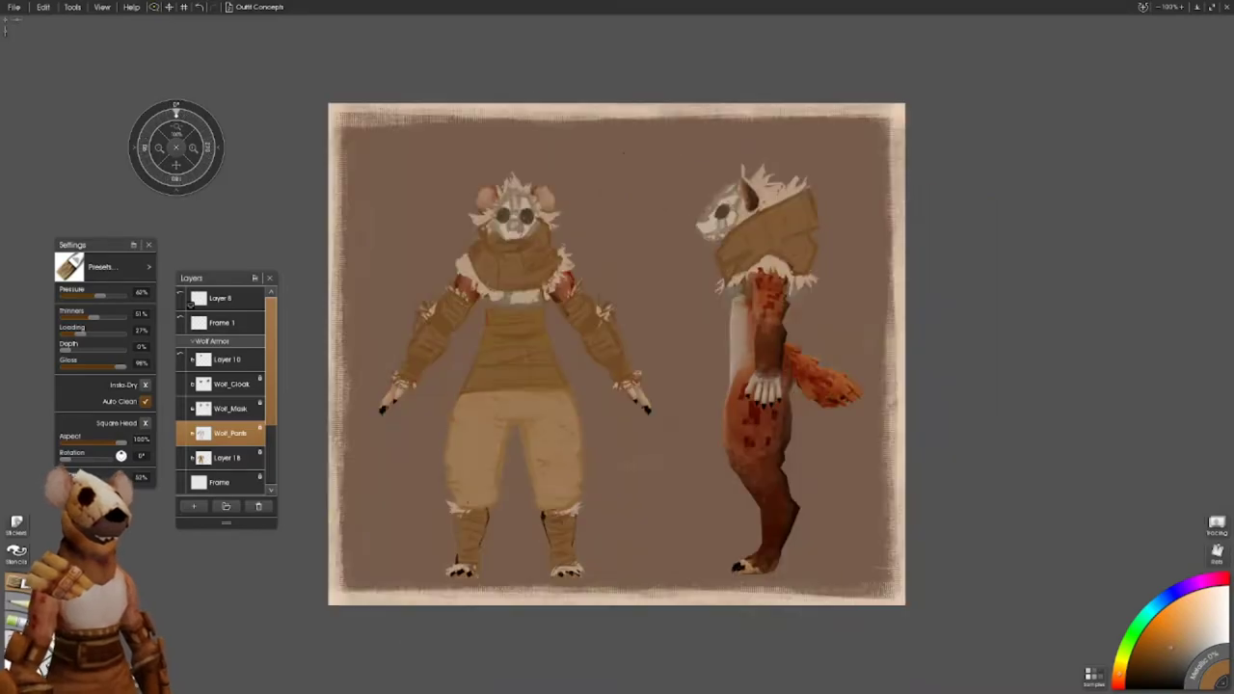
# - Hide the Wolf_Mask layer and check Layer 18's fill by briefly switching it off
pyautogui.click(180, 408)
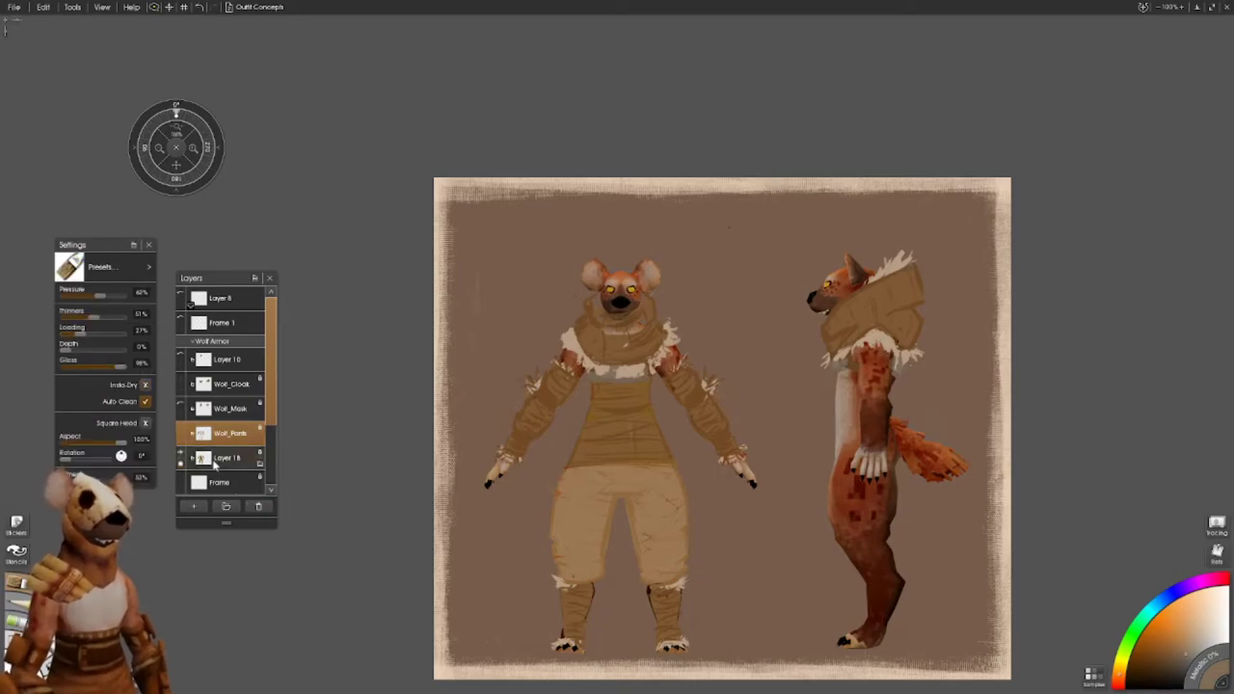
pyautogui.hotkey('alt', 'Down')
pyautogui.scroll(5, 516, 294)
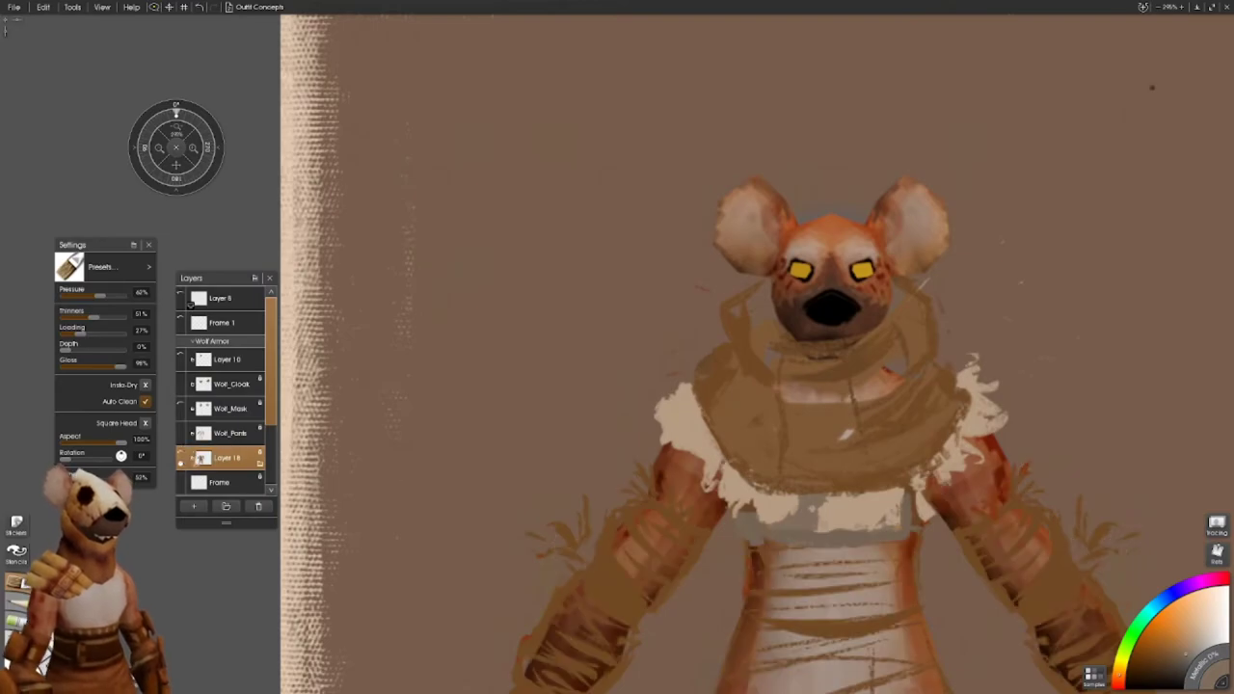
pyautogui.press('alt')
pyautogui.click(229, 433)
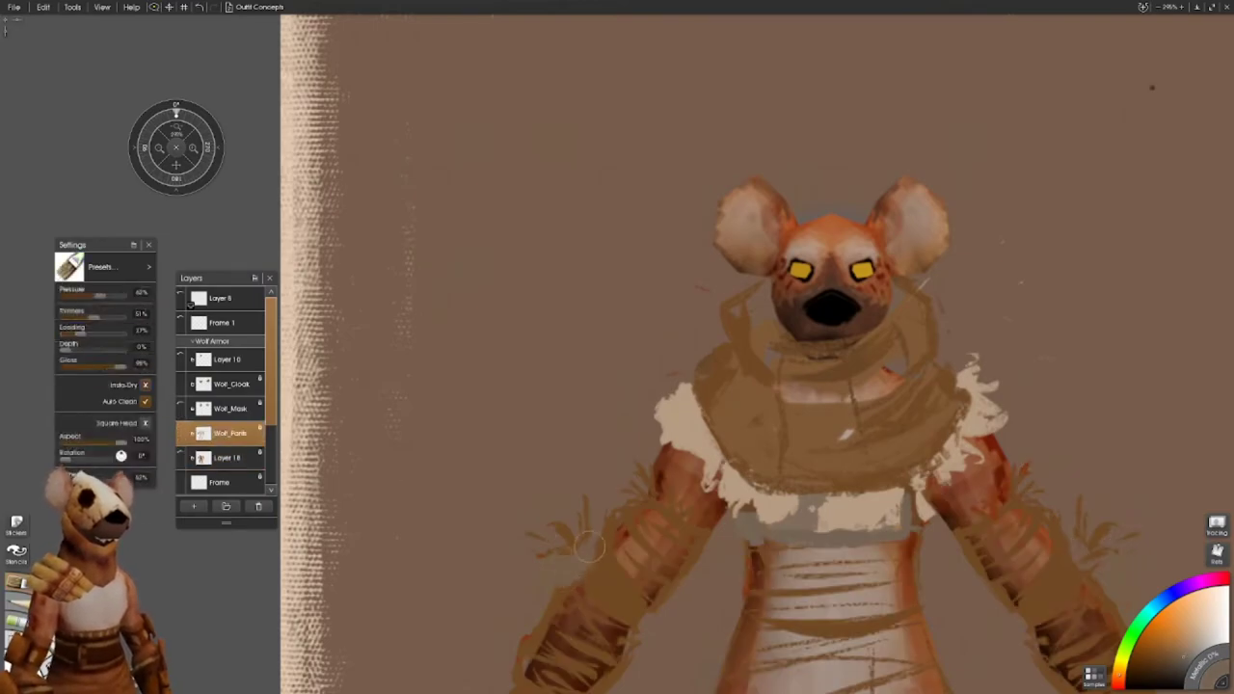
# - Try a grey patch along the outer forearm of a front-view sleeve on the existing outfit layers
pyautogui.moveTo(1007, 487); pyautogui.dragTo(798, 442)
pyautogui.moveTo(311, 682)
pyautogui.mouseDown()
pyautogui.moveTo(398, 627)
pyautogui.moveTo(336, 584)
pyautogui.mouseUp()
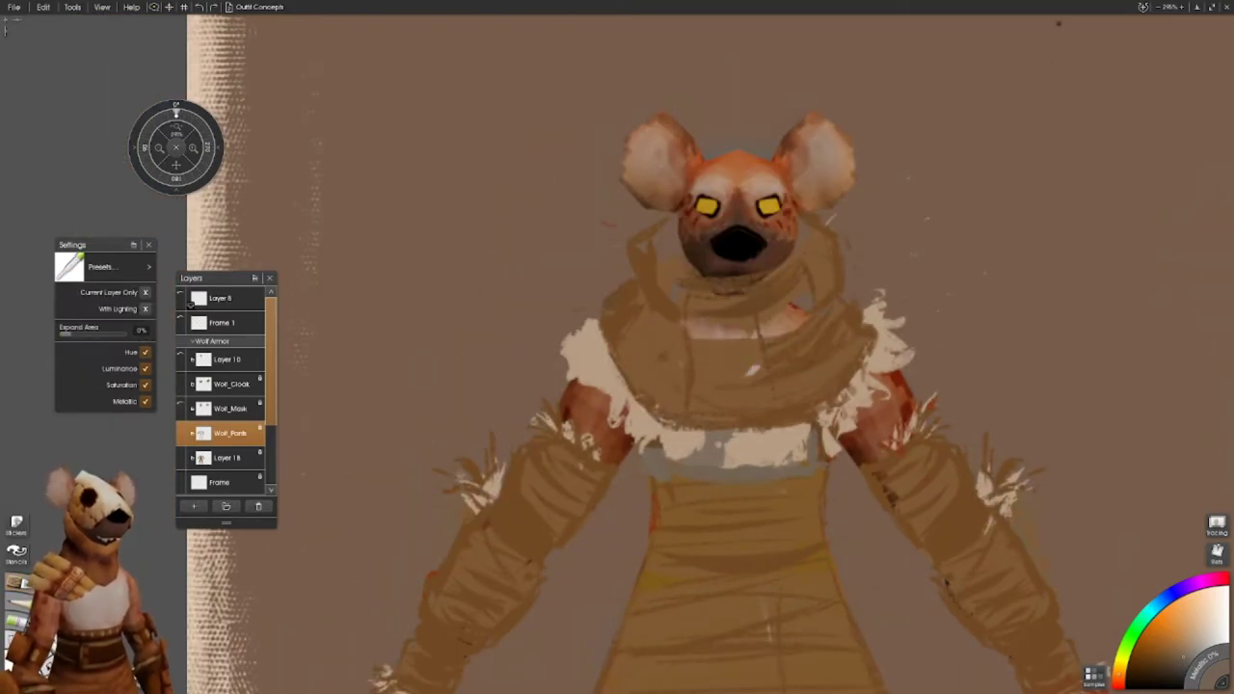
pyautogui.click(228, 457)
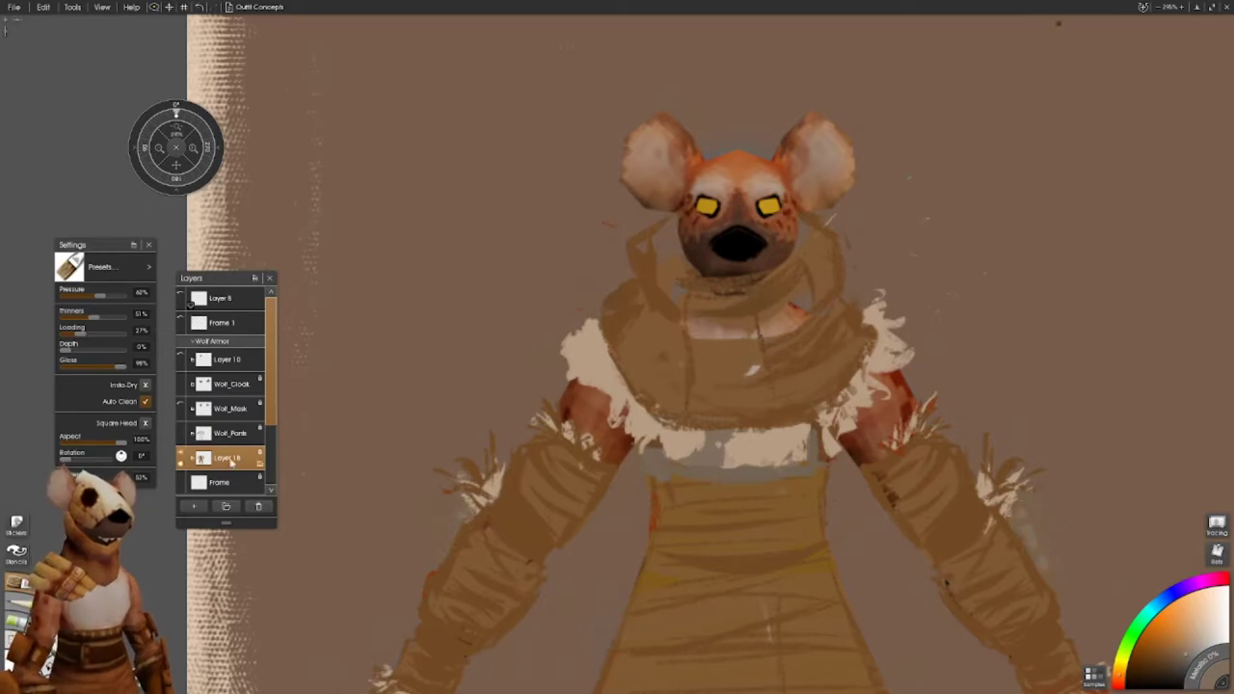
pyautogui.moveTo(1016, 536)
pyautogui.mouseDown()
pyautogui.moveTo(847, 388)
pyautogui.moveTo(930, 530)
pyautogui.mouseUp()
# - Add a new layer above Wolf_Pants and paint grey guard plates along the outer side of both front-view forearms
pyautogui.click(194, 506)
pyautogui.moveTo(887, 443); pyautogui.dragTo(906, 473)
pyautogui.moveTo(578, 434); pyautogui.dragTo(877, 409)
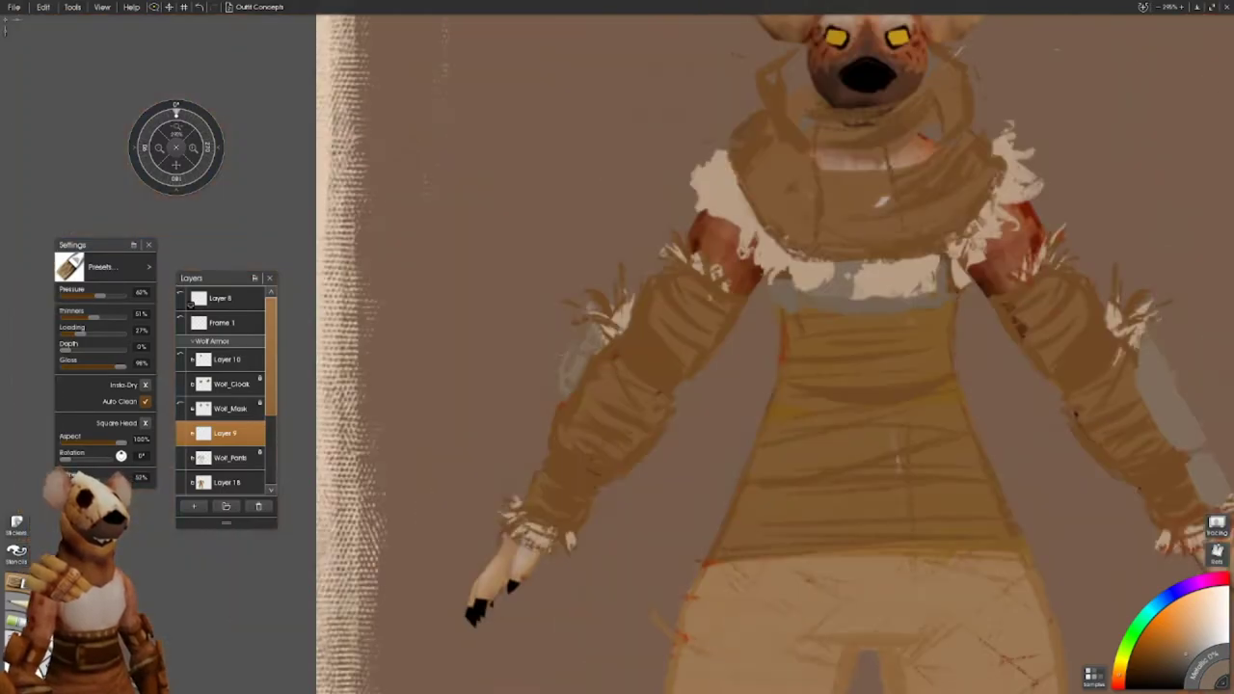
pyautogui.moveTo(579, 356)
pyautogui.mouseDown()
pyautogui.moveTo(593, 429)
pyautogui.moveTo(542, 487)
pyautogui.mouseUp()
pyautogui.moveTo(557, 443); pyautogui.dragTo(523, 501)
# - Paint a grey guard plate over one front-view knee on the new layer
pyautogui.scroll(-5, 617, 386)
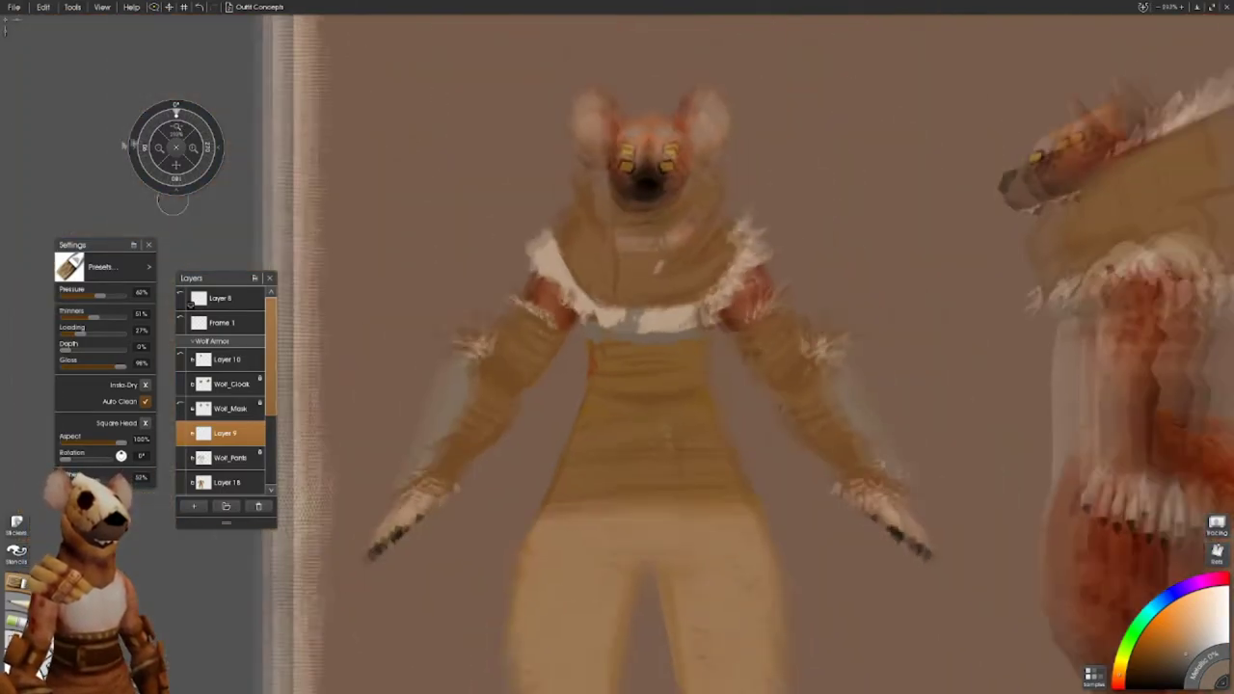
pyautogui.moveTo(711, 557)
pyautogui.mouseDown()
pyautogui.moveTo(738, 576)
pyautogui.moveTo(692, 561)
pyautogui.mouseUp()
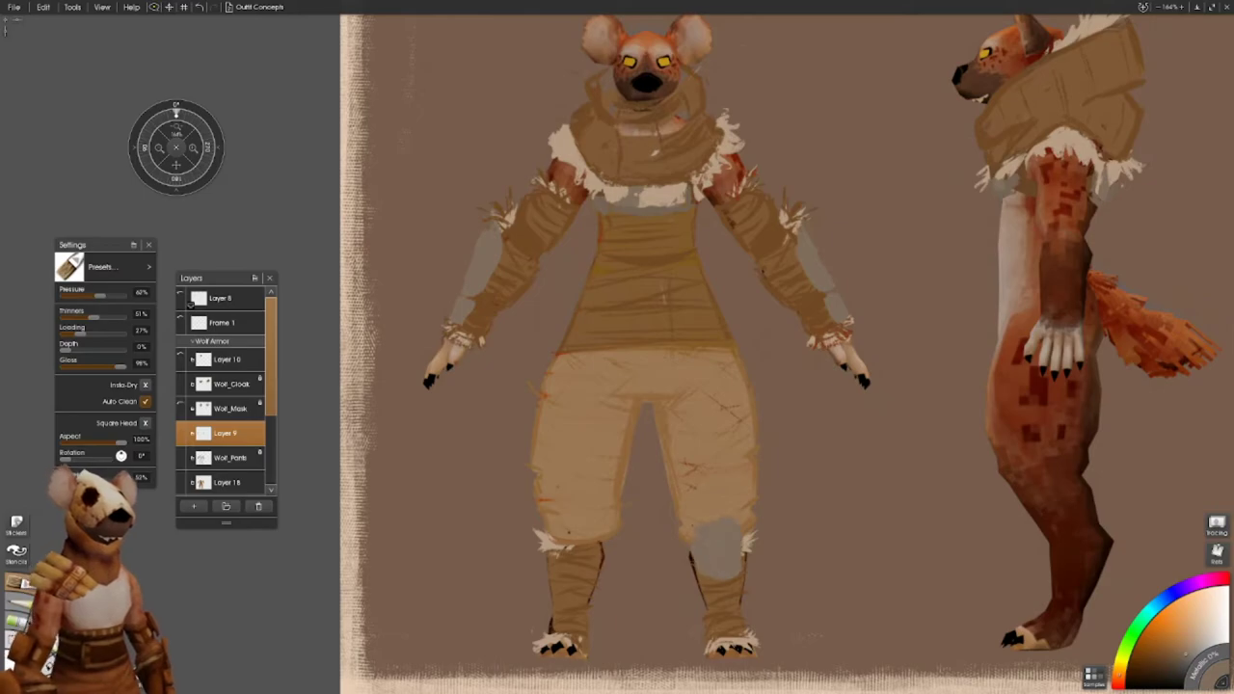
pyautogui.moveTo(459, 590); pyautogui.dragTo(593, 590)
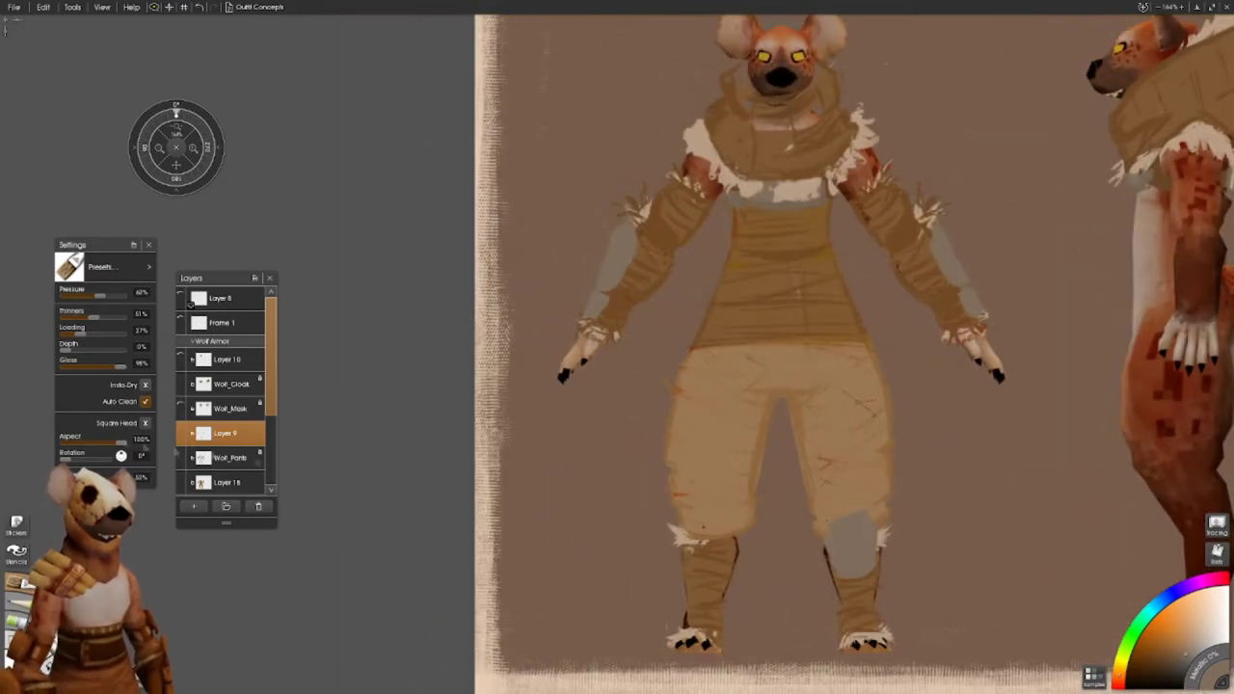
# - Add a new layer above Layer 9 and make Layer 9 the active layer again
pyautogui.press('f')
pyautogui.press('o')
pyautogui.click(194, 506)
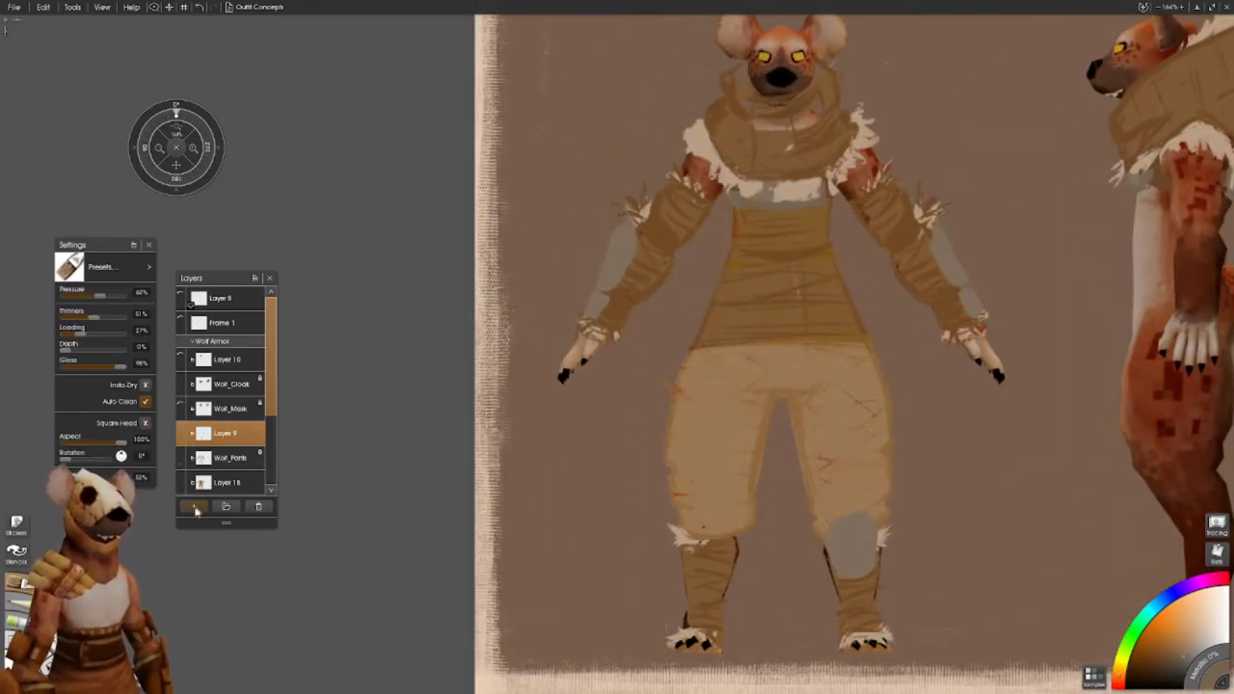
pyautogui.moveTo(845, 511); pyautogui.dragTo(831, 521)
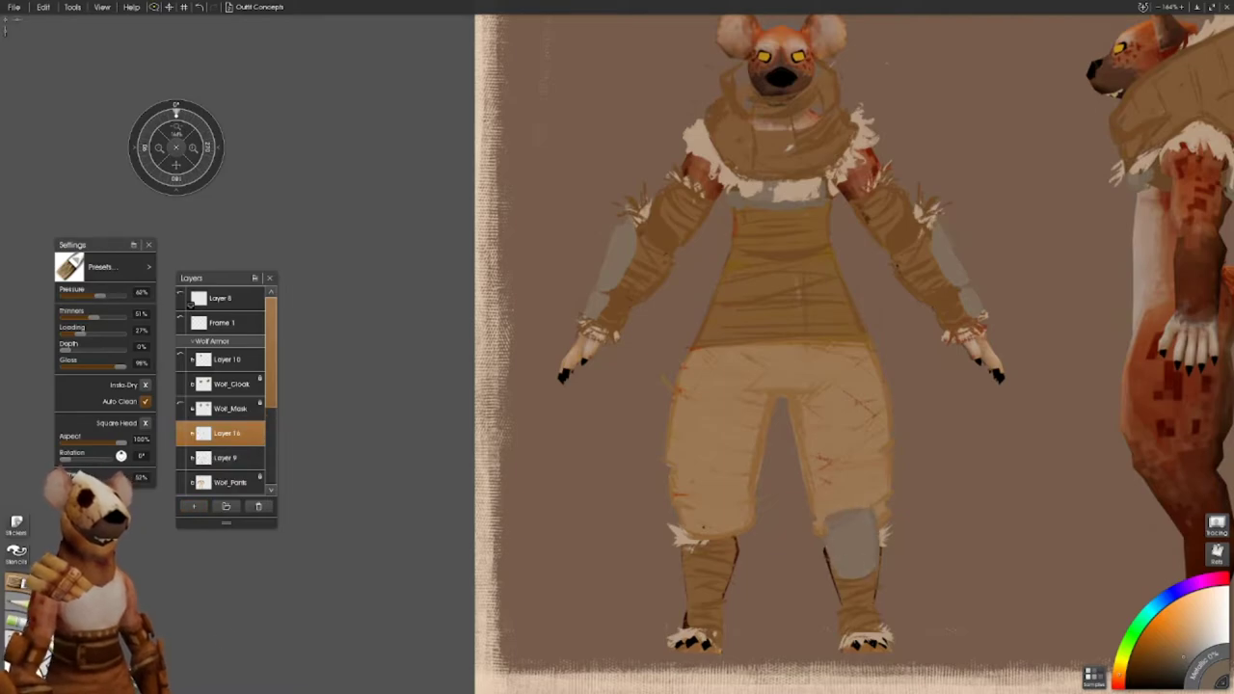
pyautogui.moveTo(771, 347); pyautogui.dragTo(914, 521)
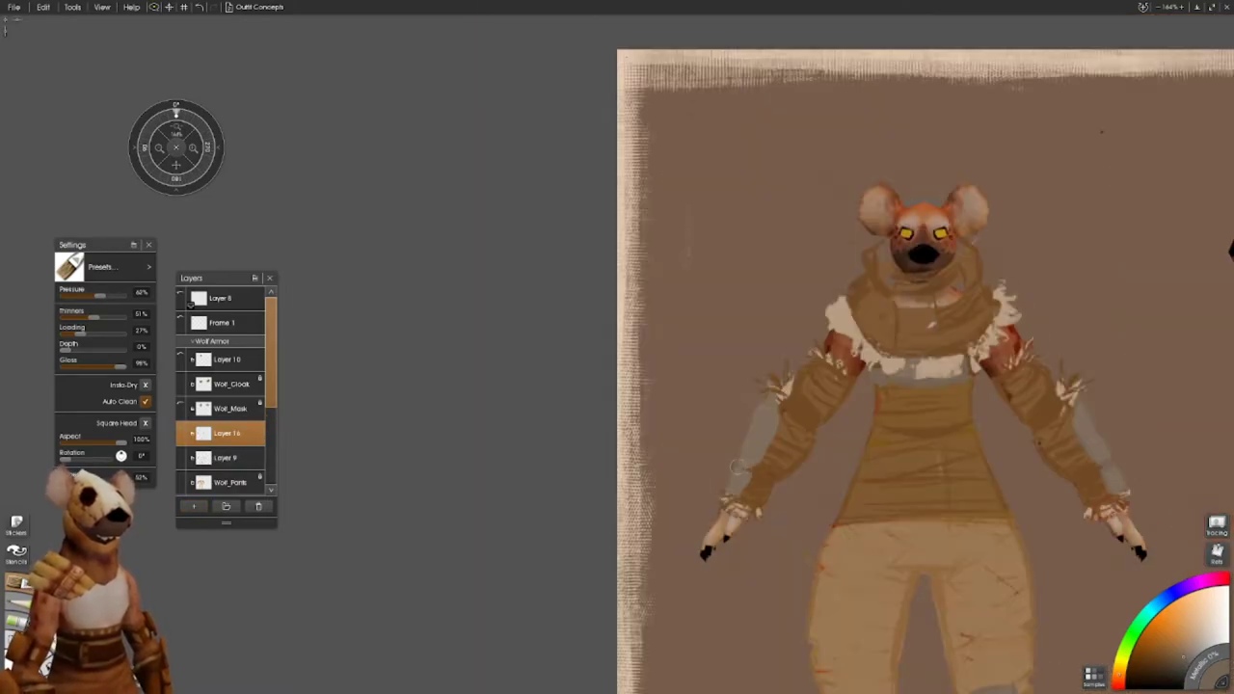
pyautogui.moveTo(729, 496); pyautogui.dragTo(598, 366)
pyautogui.click(231, 457)
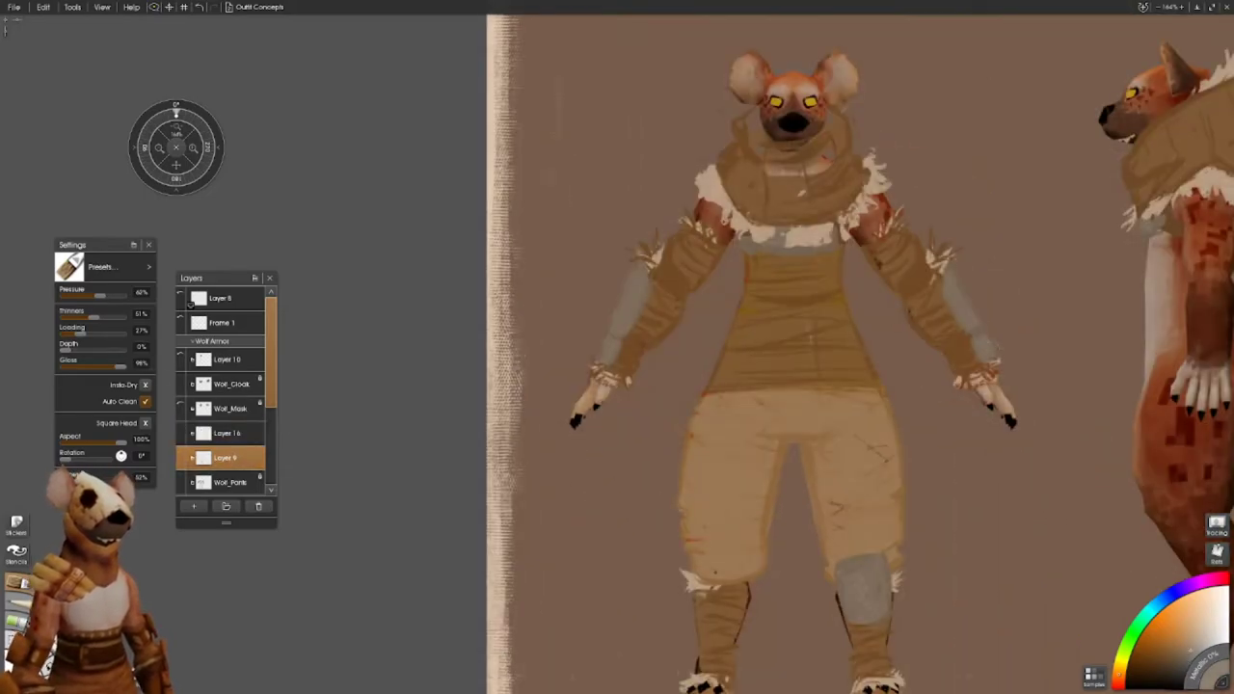
# - Hide the cloak and paint grey guard plates with pale fur fringes over both front-view upper arms on a new layer below Layer 9
pyautogui.moveTo(771, 347); pyautogui.dragTo(844, 472)
pyautogui.moveTo(176, 103); pyautogui.dragTo(443, 253)
pyautogui.doubleClick(442, 297)
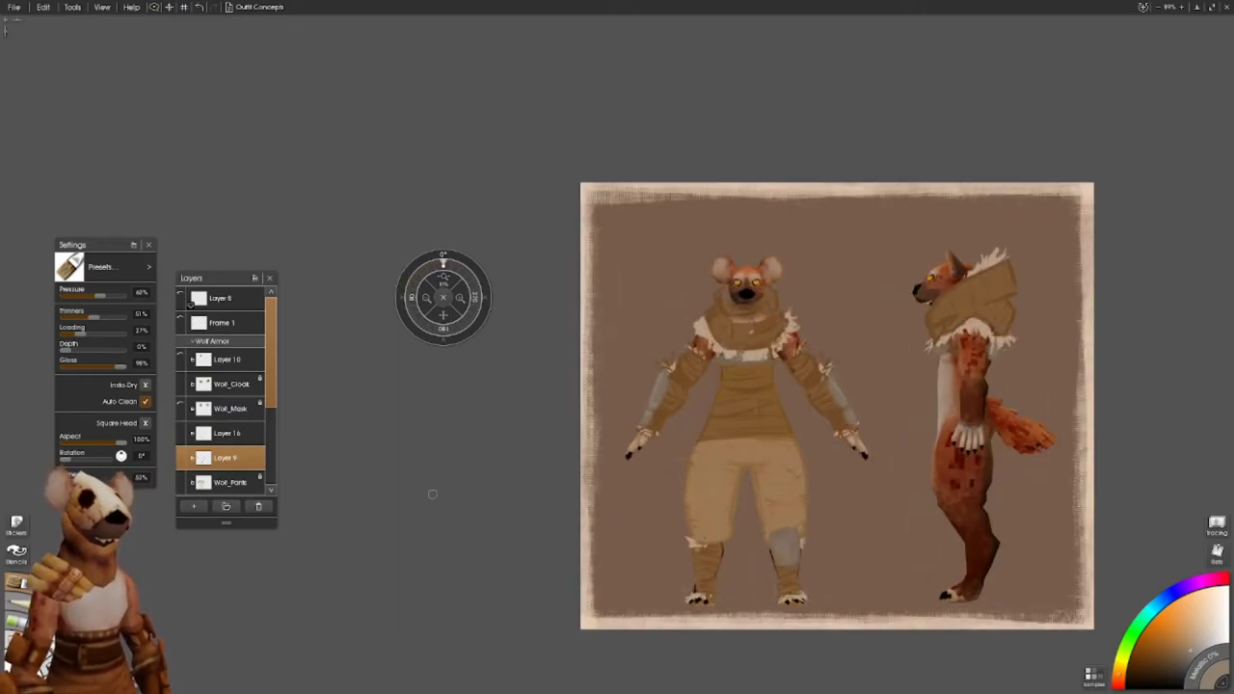
pyautogui.moveTo(432, 494); pyautogui.dragTo(469, 515)
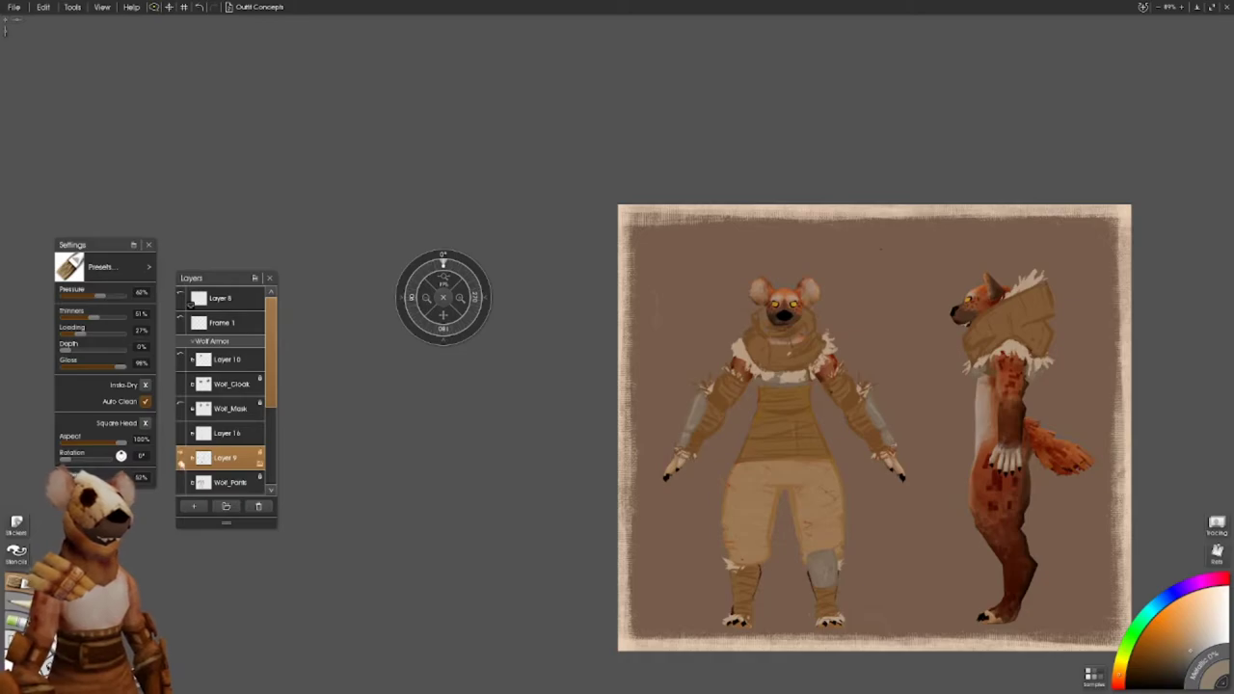
pyautogui.scroll(5, 840, 346)
pyautogui.moveTo(887, 442)
pyautogui.mouseDown()
pyautogui.moveTo(884, 402)
pyautogui.moveTo(877, 435)
pyautogui.mouseUp()
pyautogui.moveTo(623, 432)
pyautogui.mouseDown()
pyautogui.moveTo(623, 397)
pyautogui.moveTo(624, 443)
pyautogui.mouseUp()
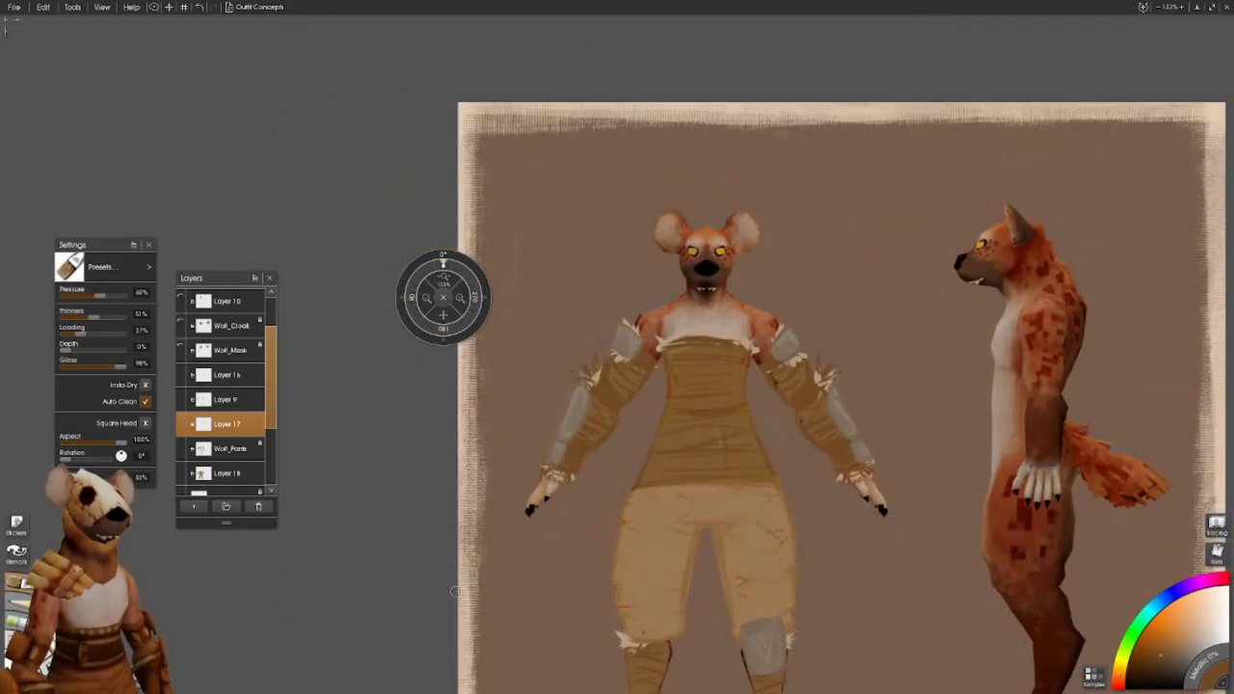
# - Merge the guard-plate layers down into the trousers layers and name the merged layer Wolf_Pants
pyautogui.rightClick(261, 376)
pyautogui.click(304, 532)
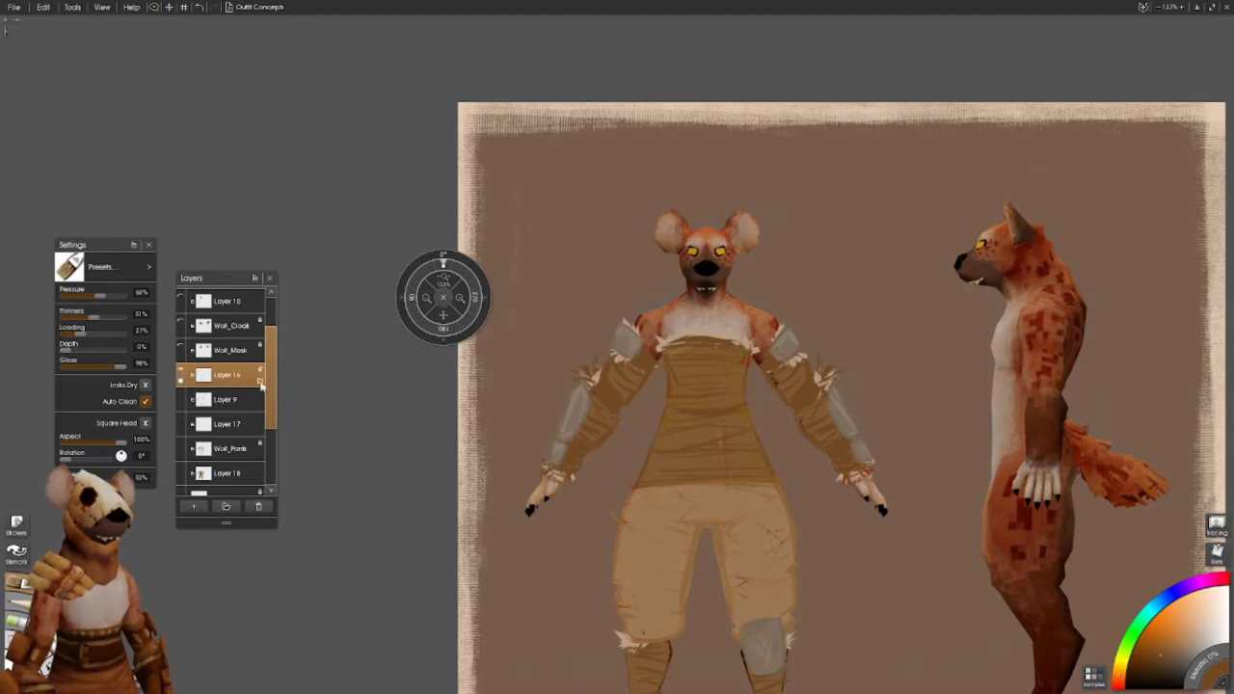
pyautogui.rightClick(262, 383)
pyautogui.doubleClick(240, 386)
pyautogui.write('Wolf_Funts')
pyautogui.press('Return')
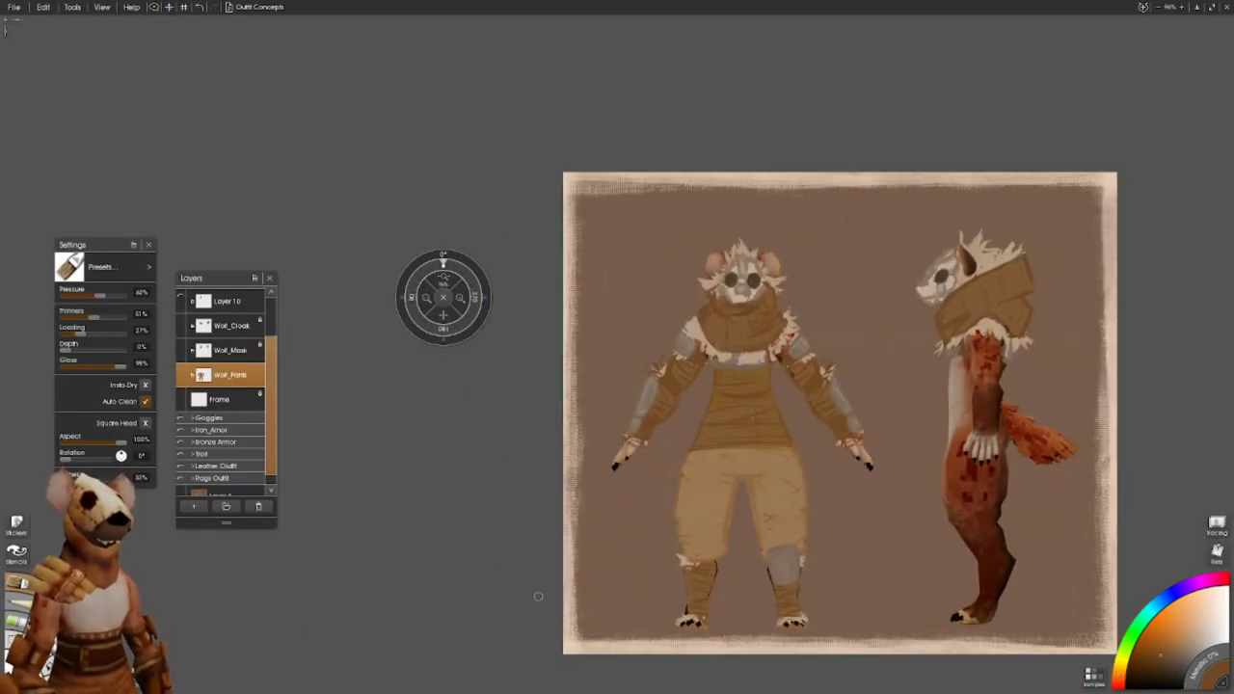
# - Undo the merge with Layer 18 so it is separate from Wolf_Pants, and change its layer lock for recolouring
pyautogui.moveTo(442, 282); pyautogui.dragTo(440, 280)
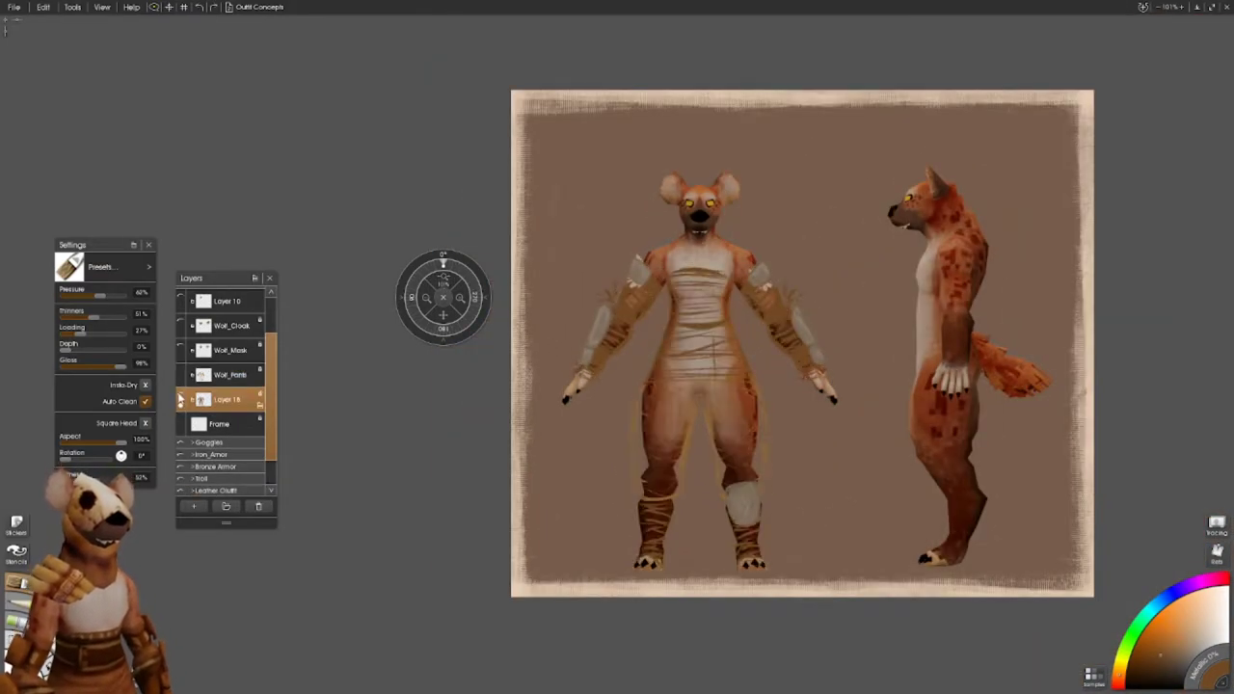
pyautogui.click(260, 399)
pyautogui.click(292, 418)
pyautogui.press('alt')
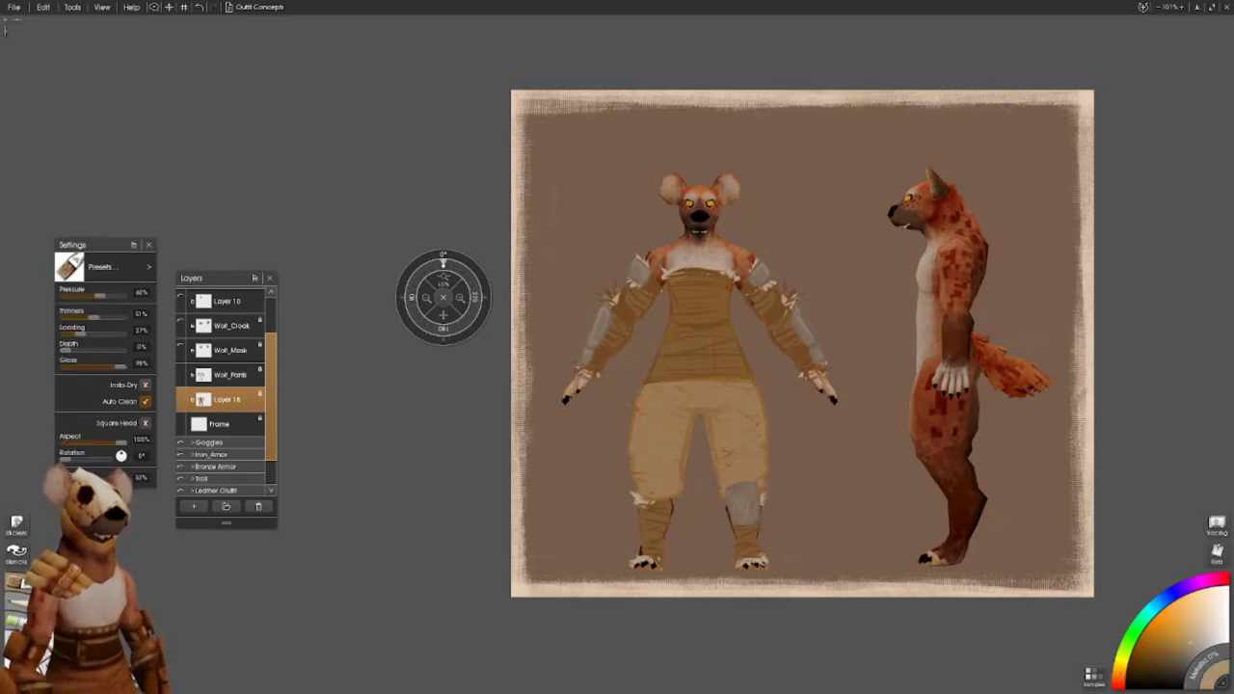
# - Try a pale cream colour over the front-view trousers
pyautogui.moveTo(658, 479); pyautogui.dragTo(877, 525)
pyautogui.moveTo(916, 430)
pyautogui.mouseDown()
pyautogui.moveTo(906, 451)
pyautogui.moveTo(875, 441)
pyautogui.mouseUp()
pyautogui.moveTo(848, 535)
pyautogui.mouseDown()
pyautogui.moveTo(857, 502)
pyautogui.moveTo(834, 489)
pyautogui.moveTo(799, 511)
pyautogui.moveTo(823, 512)
pyautogui.mouseUp()
pyautogui.click(222, 375)
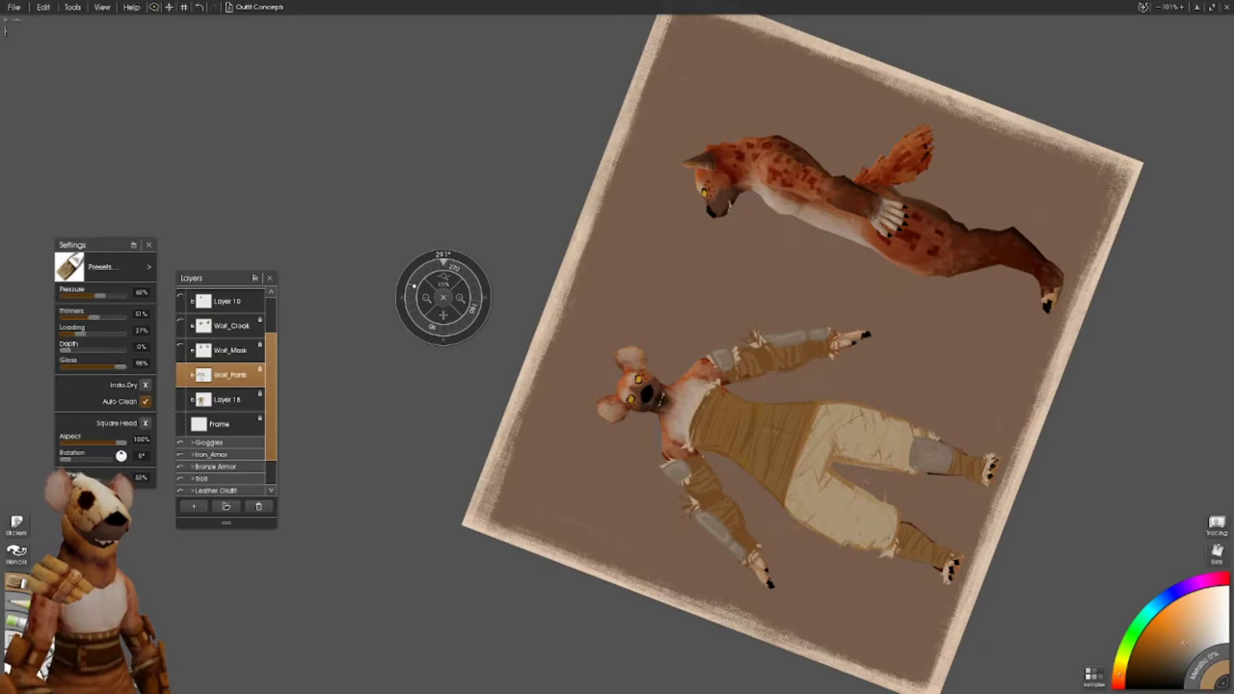
pyautogui.click(1178, 656)
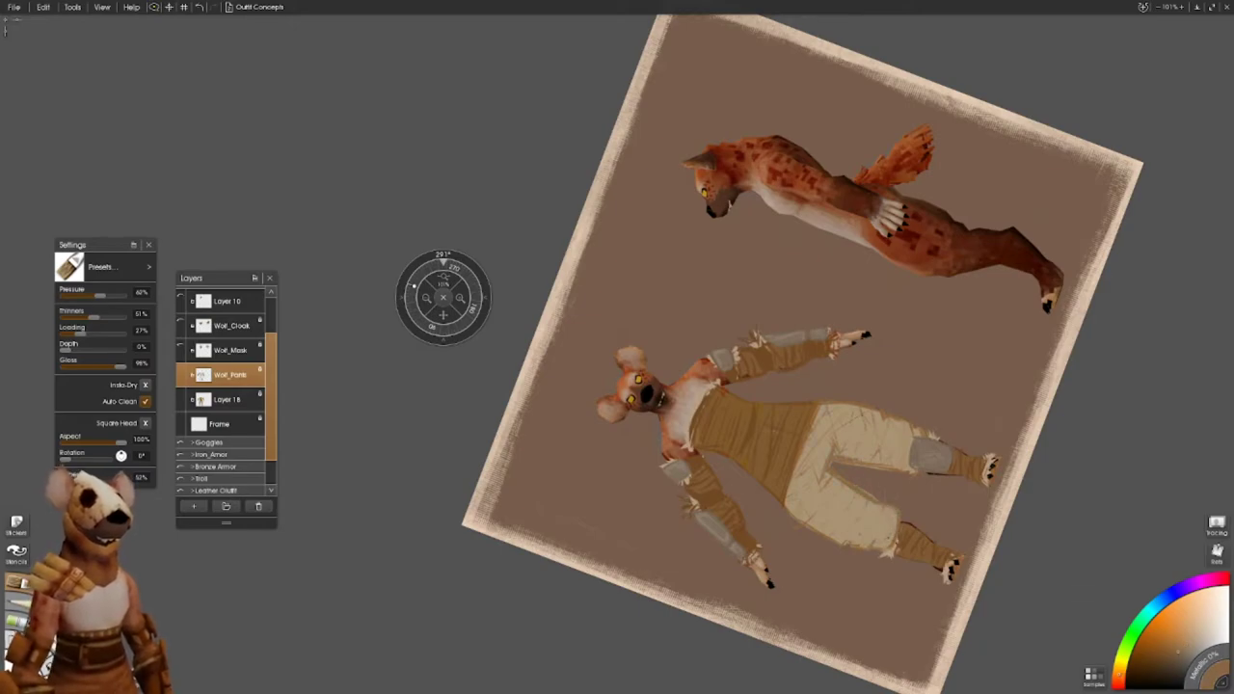
pyautogui.hotkey('ctrl', '0')
# - Recolour the front-view torso wrap pale cream on Layer 18
pyautogui.moveTo(598, 415)
pyautogui.mouseDown()
pyautogui.moveTo(723, 487)
pyautogui.moveTo(717, 416)
pyautogui.mouseUp()
pyautogui.moveTo(443, 256); pyautogui.dragTo(405, 295)
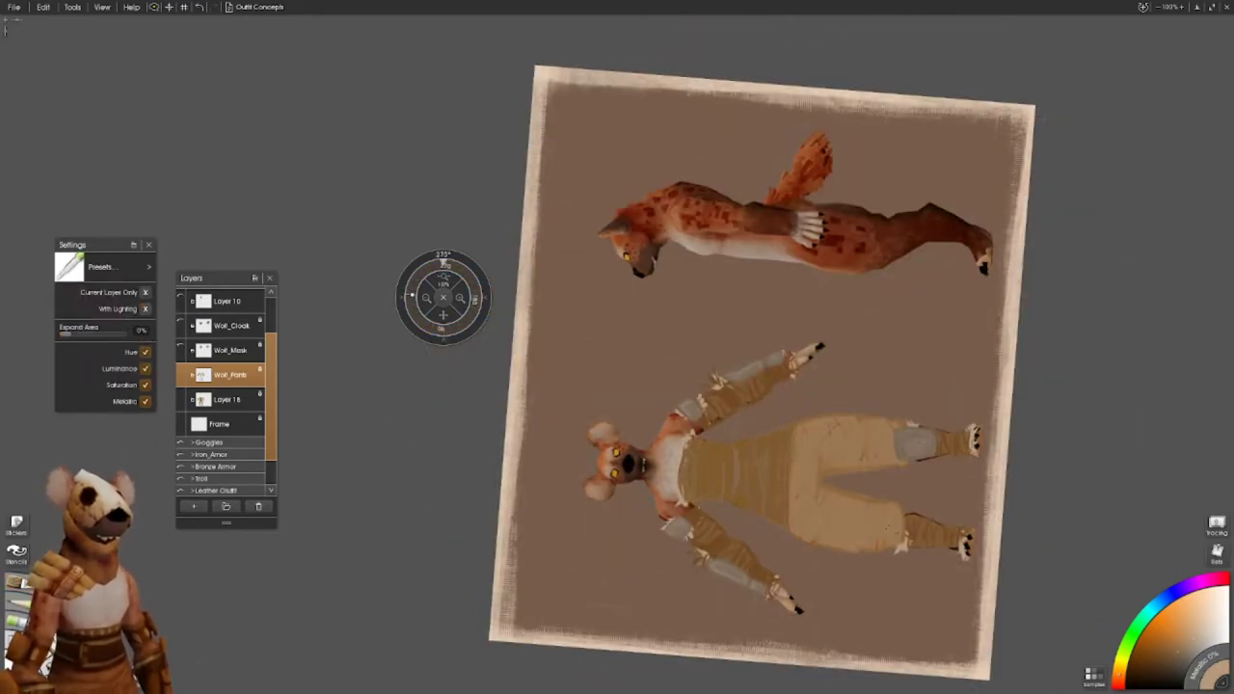
pyautogui.click(216, 399)
pyautogui.moveTo(777, 526)
pyautogui.mouseDown()
pyautogui.moveTo(781, 430)
pyautogui.moveTo(752, 434)
pyautogui.mouseUp()
pyautogui.moveTo(722, 503)
pyautogui.mouseDown()
pyautogui.moveTo(718, 441)
pyautogui.moveTo(696, 441)
pyautogui.mouseUp()
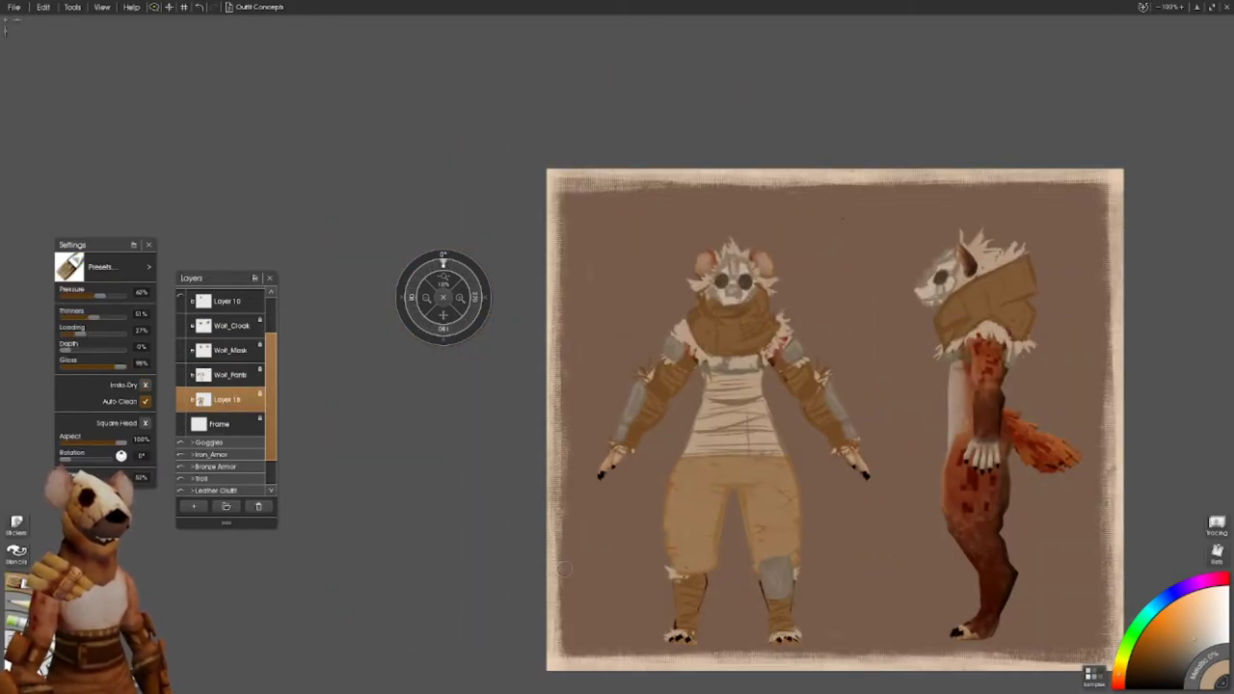
# - Paint the front-view trousers a darker brown on Layer 18, covering both legs
pyautogui.moveTo(482, 280); pyautogui.dragTo(501, 357)
pyautogui.moveTo(889, 601)
pyautogui.mouseDown()
pyautogui.moveTo(894, 511)
pyautogui.moveTo(863, 493)
pyautogui.mouseUp()
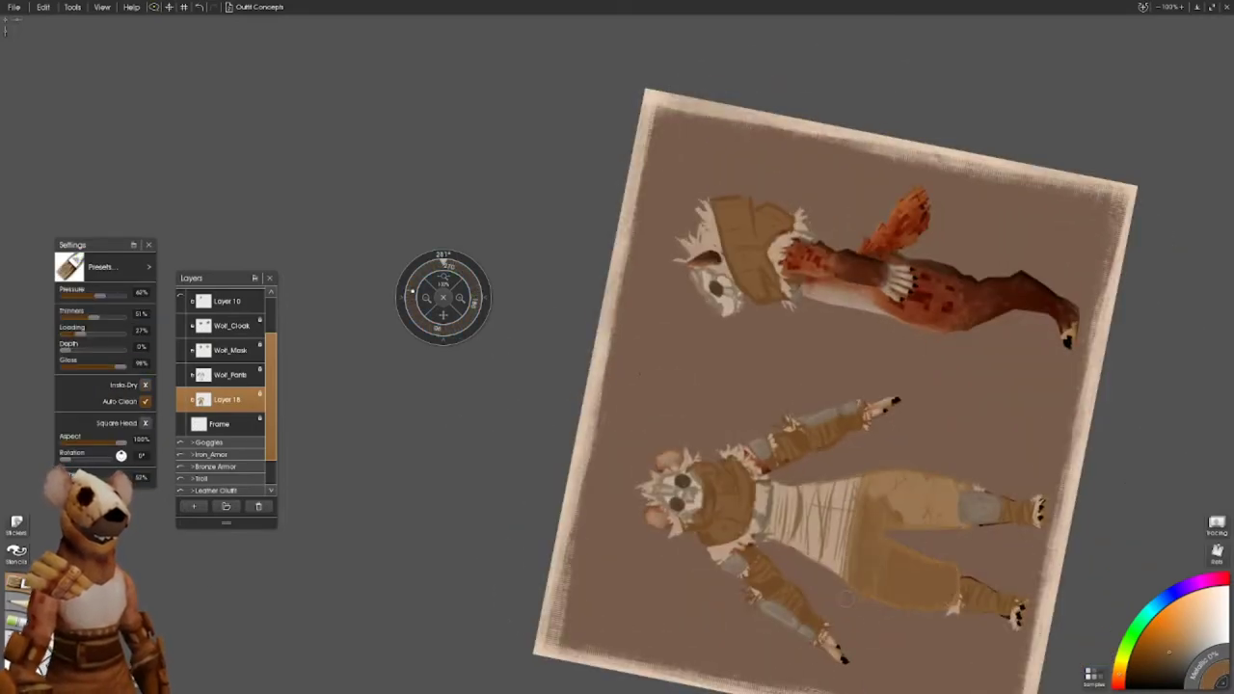
pyautogui.moveTo(850, 582); pyautogui.dragTo(882, 472)
pyautogui.moveTo(956, 522)
pyautogui.mouseDown()
pyautogui.moveTo(954, 480)
pyautogui.moveTo(939, 480)
pyautogui.mouseUp()
pyautogui.moveTo(921, 525)
pyautogui.mouseDown()
pyautogui.moveTo(906, 473)
pyautogui.moveTo(904, 487)
pyautogui.mouseUp()
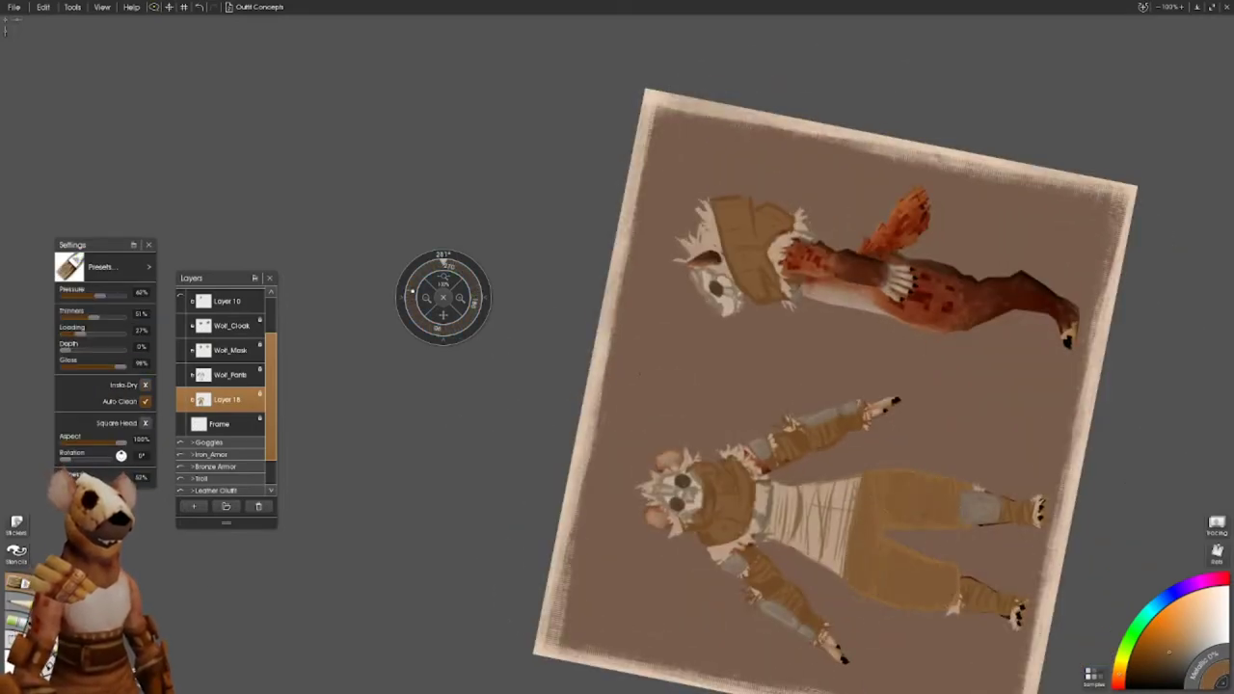
# - Recolour the trousers' crease and outline strokes darker brown on the Wolf_Pants layer
pyautogui.click(229, 374)
pyautogui.moveTo(954, 565)
pyautogui.mouseDown()
pyautogui.moveTo(918, 555)
pyautogui.moveTo(939, 476)
pyautogui.mouseUp()
pyautogui.moveTo(901, 532); pyautogui.dragTo(927, 474)
pyautogui.moveTo(879, 549); pyautogui.dragTo(872, 472)
pyautogui.moveTo(868, 598); pyautogui.dragTo(898, 545)
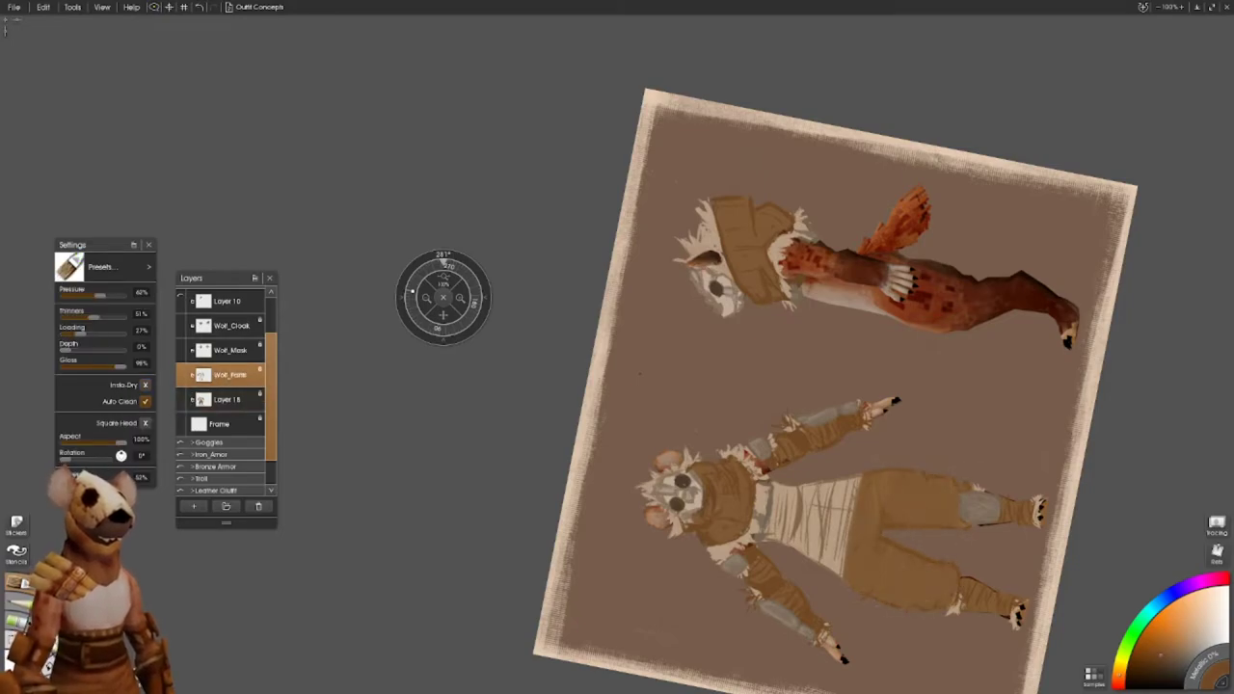
pyautogui.hotkey('ctrl', '0')
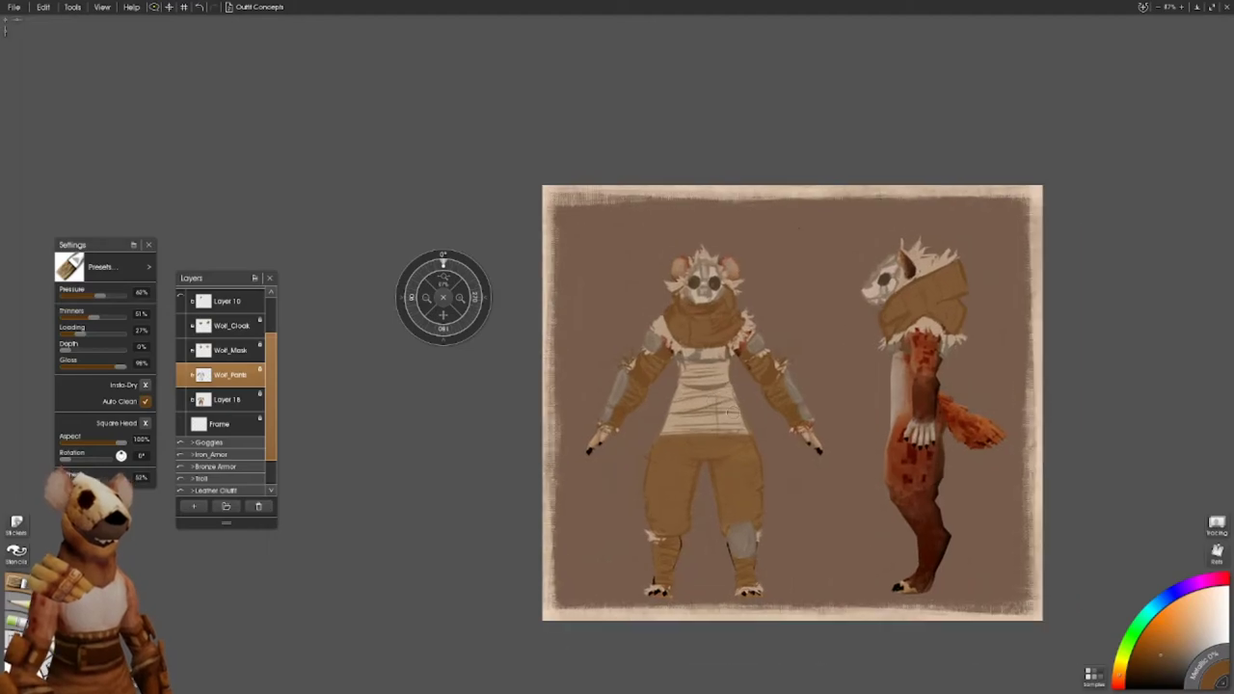
# - Merge Wolf_Pants down into Layer 18 and rename the combined layer Wolf_Pants
pyautogui.rightClick(232, 375)
pyautogui.click(328, 453)
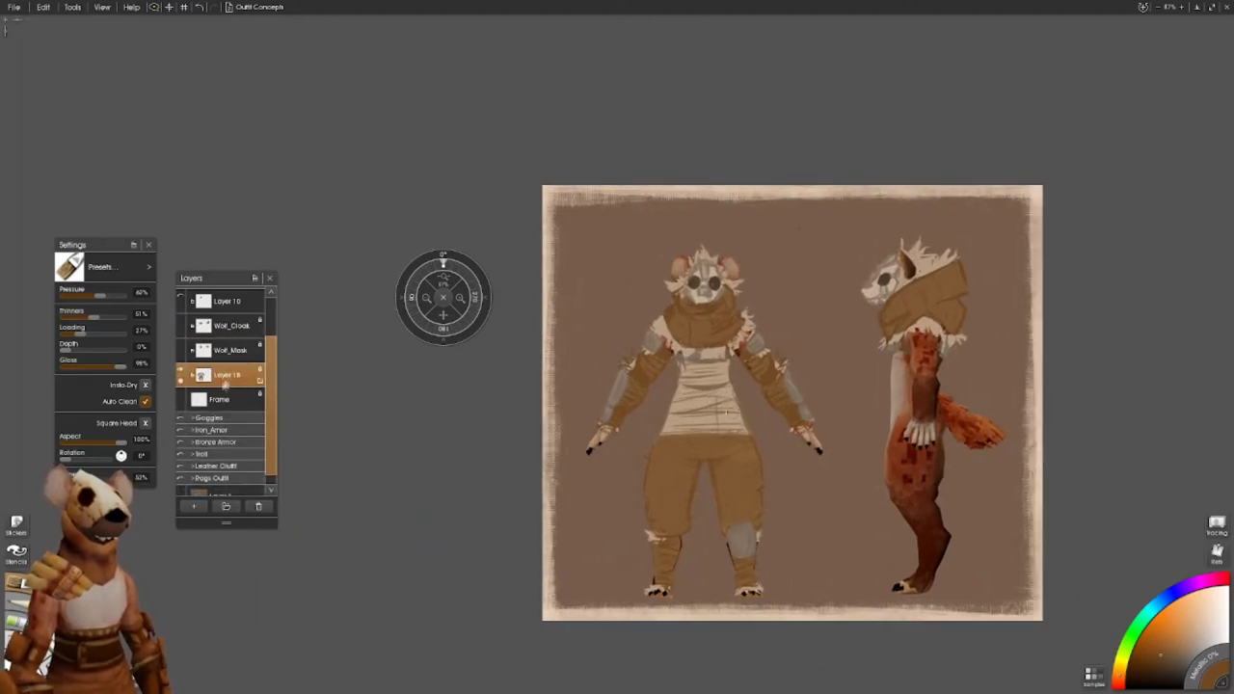
pyautogui.doubleClick(232, 375)
pyautogui.write('Wolf_Paint')
pyautogui.press('Return')
# - Raise the contrast of the Wolf_Pants layer with Adjust Colors and adjust the mask and cloak layers to match
pyautogui.click(42, 7)
pyautogui.click(72, 178)
pyautogui.moveTo(587, 218); pyautogui.dragTo(397, 290)
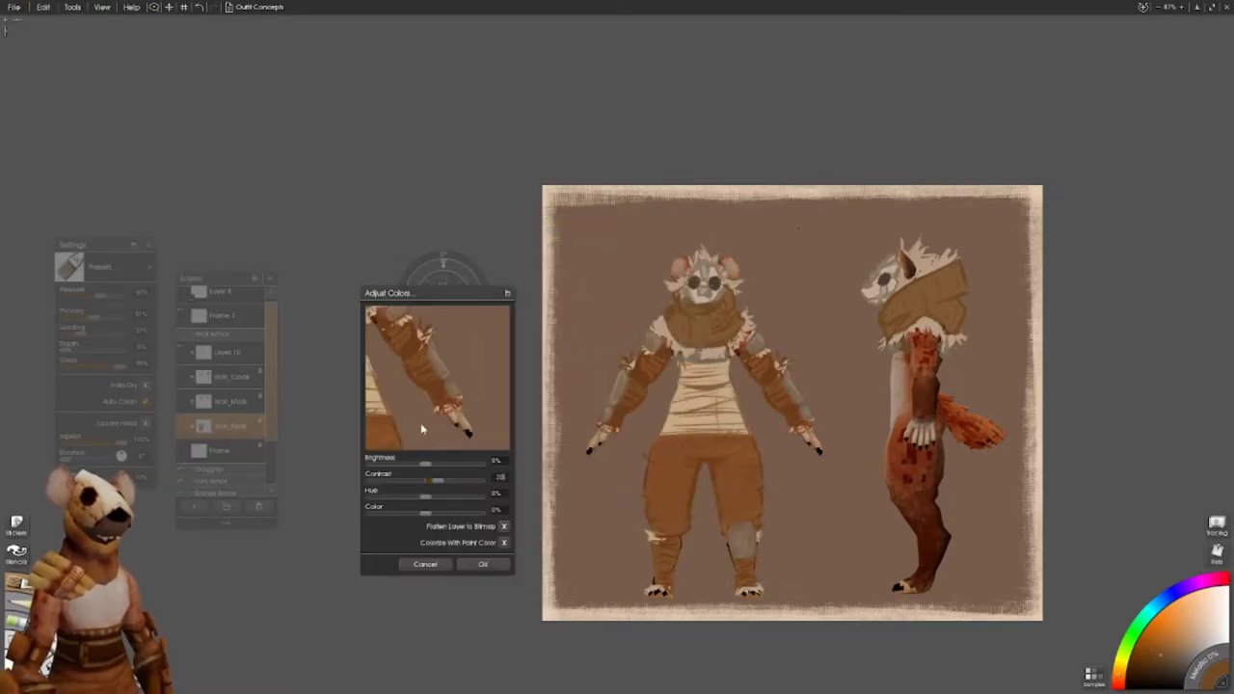
pyautogui.click(423, 561)
pyautogui.click(229, 404)
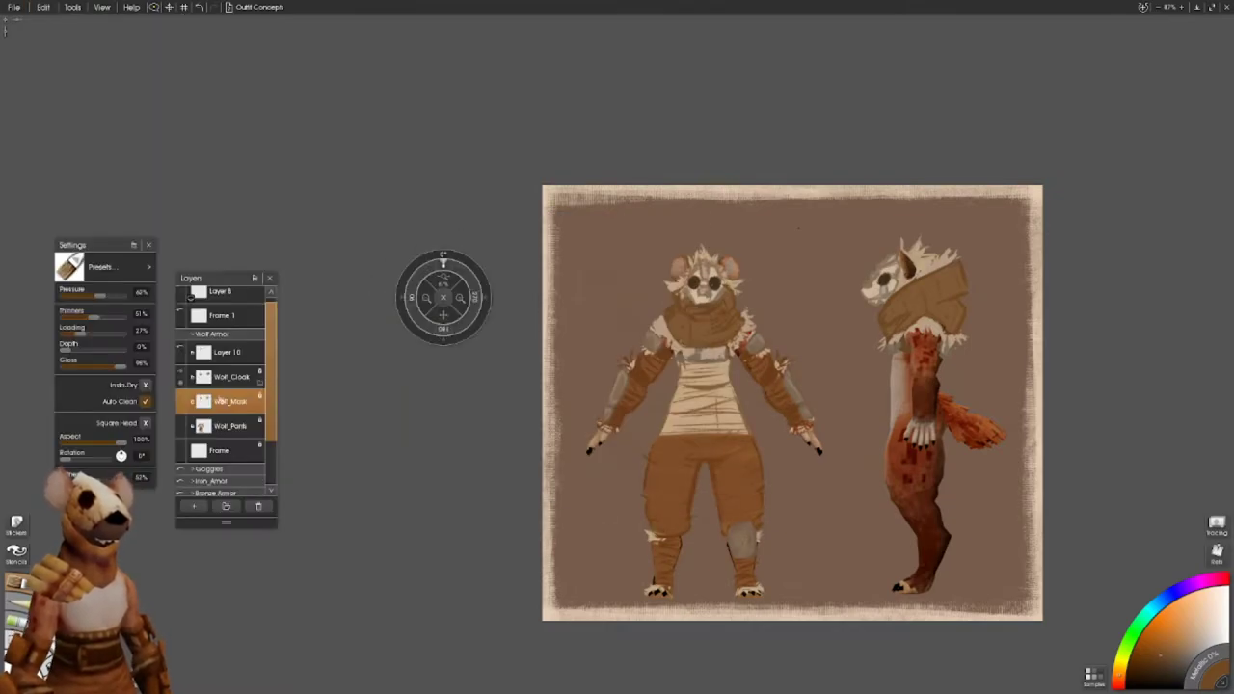
pyautogui.click(617, 490)
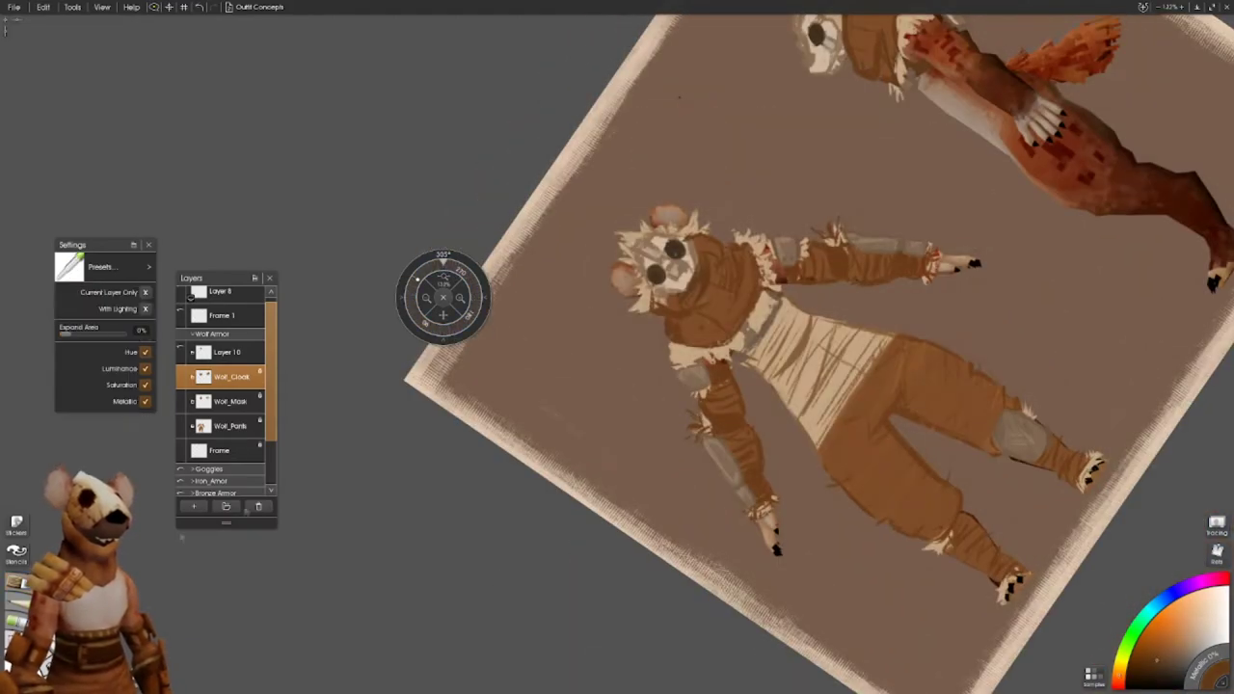
# - Add a layer above Wolf_Pants and tint both front-view sleeve wraps and shin wraps dark reddish brown
pyautogui.click(229, 425)
pyautogui.click(252, 426)
pyautogui.click(284, 426)
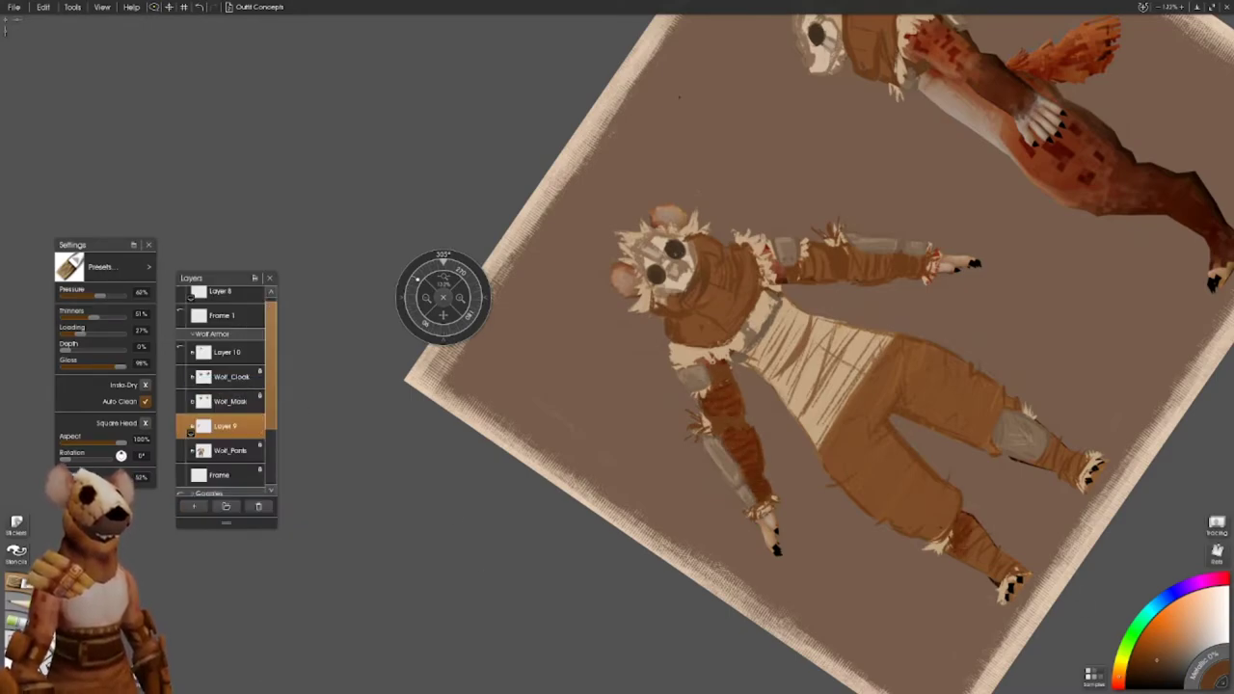
pyautogui.hotkey('ctrl', '0')
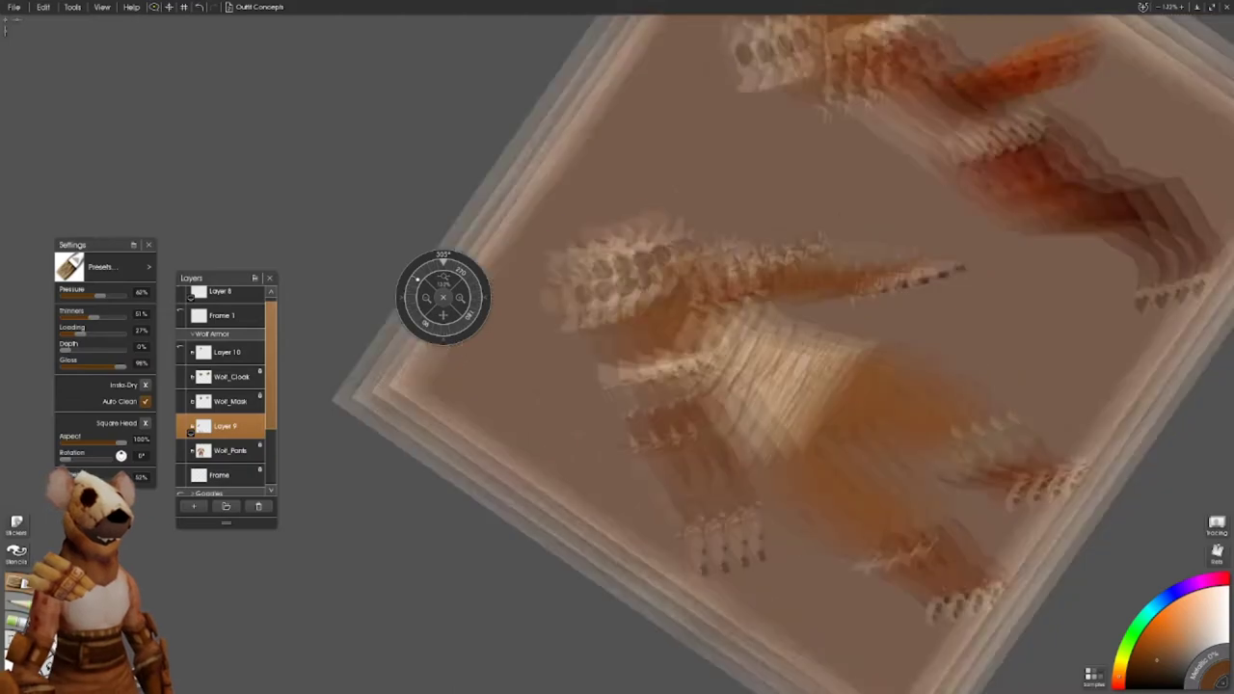
pyautogui.moveTo(676, 331); pyautogui.dragTo(761, 323)
pyautogui.moveTo(809, 400)
pyautogui.mouseDown()
pyautogui.moveTo(792, 356)
pyautogui.moveTo(769, 352)
pyautogui.mouseUp()
pyautogui.moveTo(568, 352); pyautogui.dragTo(563, 318)
pyautogui.moveTo(771, 351); pyautogui.dragTo(766, 318)
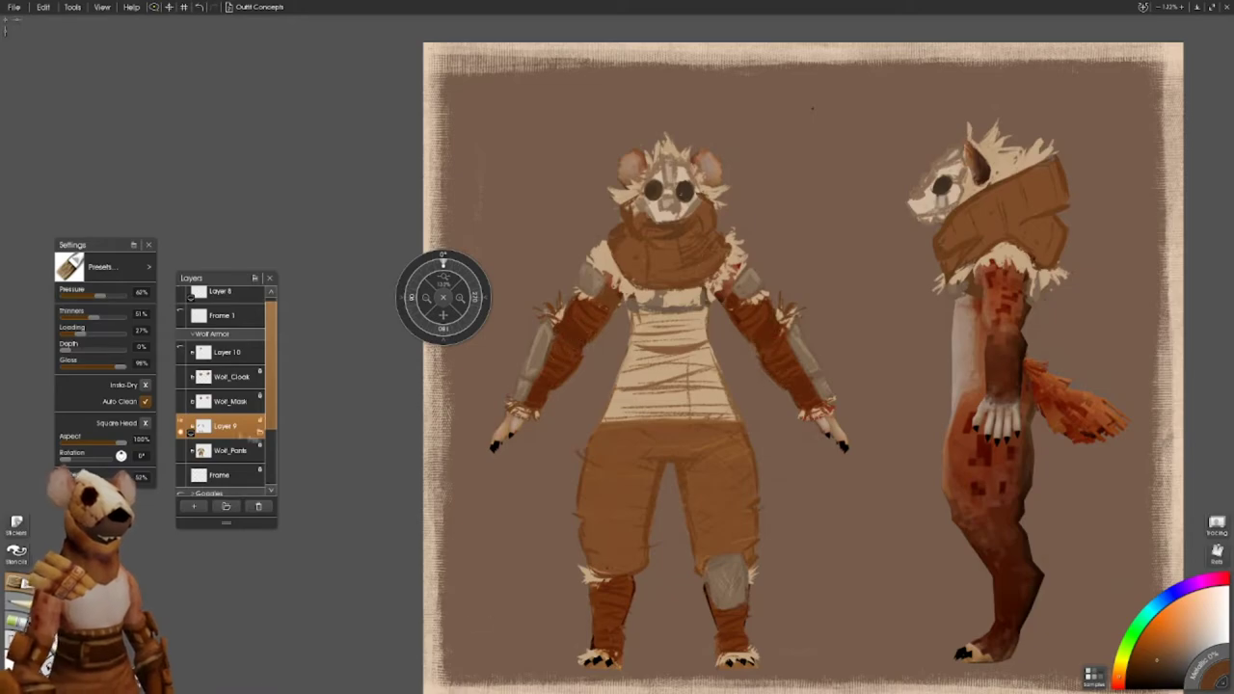
# - Merge the reddish-brown tint layer down into Wolf_Pants and fit both character views on screen
pyautogui.rightClick(253, 437)
pyautogui.click(298, 587)
pyautogui.hotkey('ctrl', '-')
pyautogui.click(459, 297)
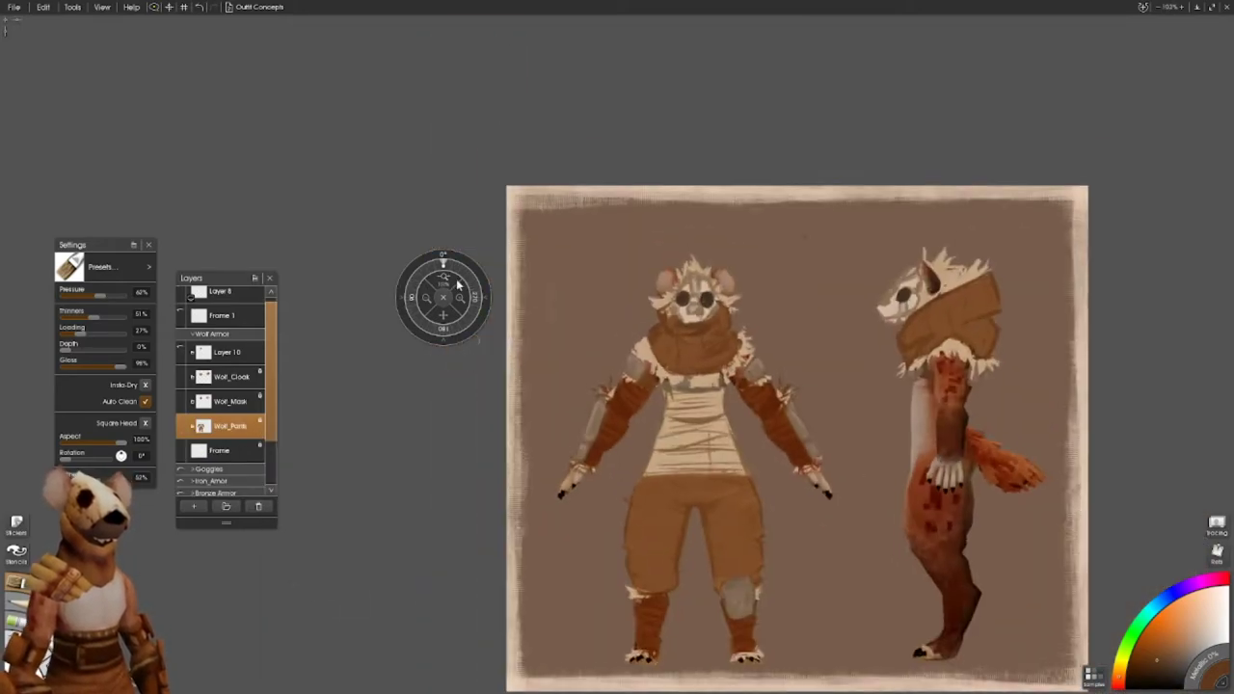
pyautogui.click(459, 285)
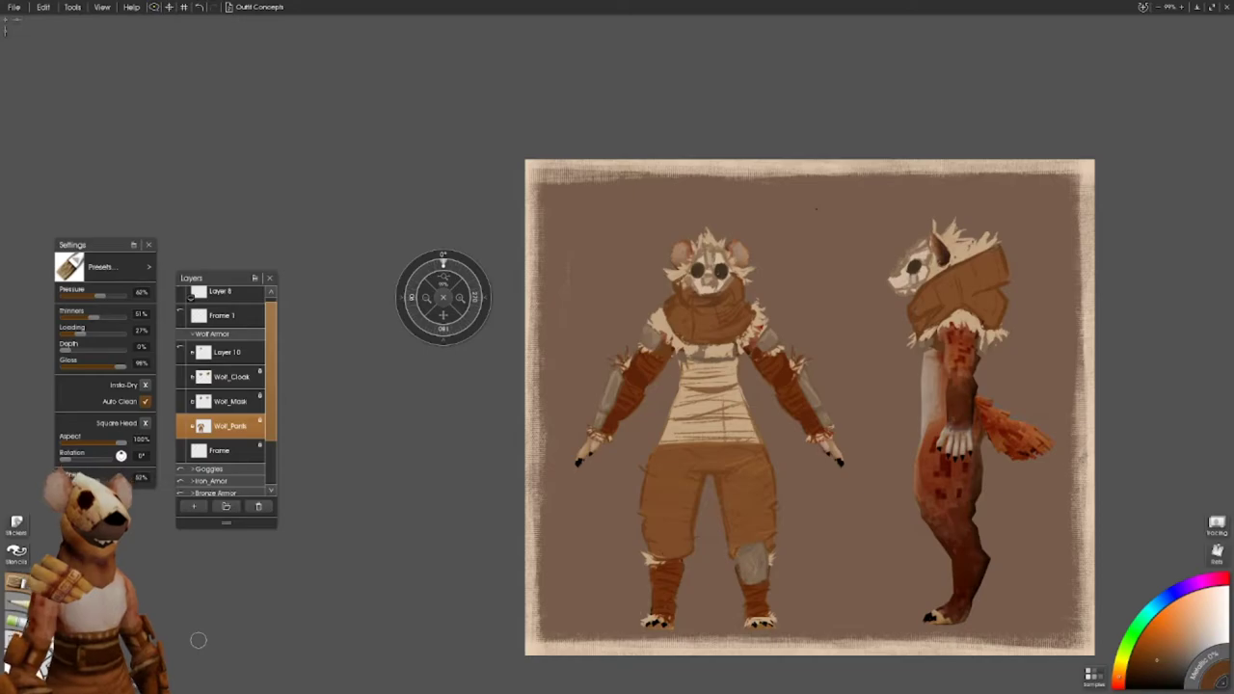
# - Examine the outfit with the Wolf_Pants, Wolf_Cloak and Wolf_Mask layers toggled off and on, leaving the mask hidden
pyautogui.click(180, 425)
pyautogui.click(180, 425)
pyautogui.click(180, 376)
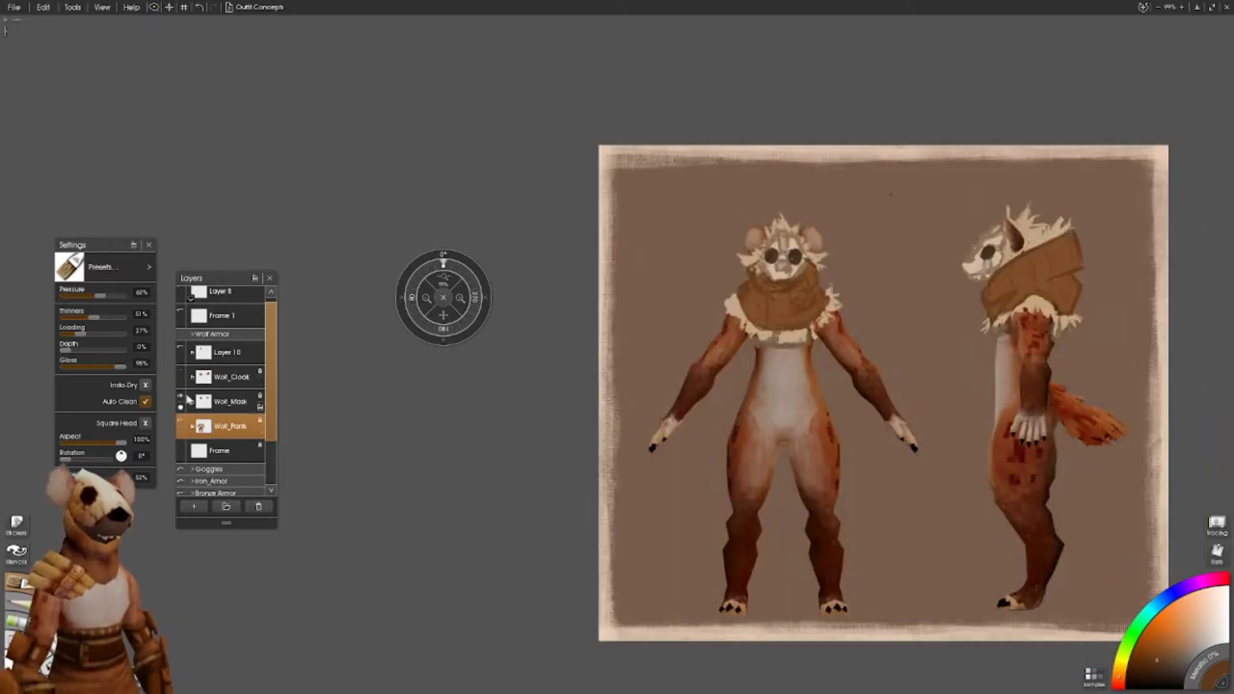
pyautogui.click(179, 376)
pyautogui.click(179, 401)
pyautogui.click(179, 425)
pyautogui.click(179, 375)
# - Add a new layer above Wolf_Pants and paint cream fur tufts on the front-view hood rim beside the head
pyautogui.scroll(3, 773, 140)
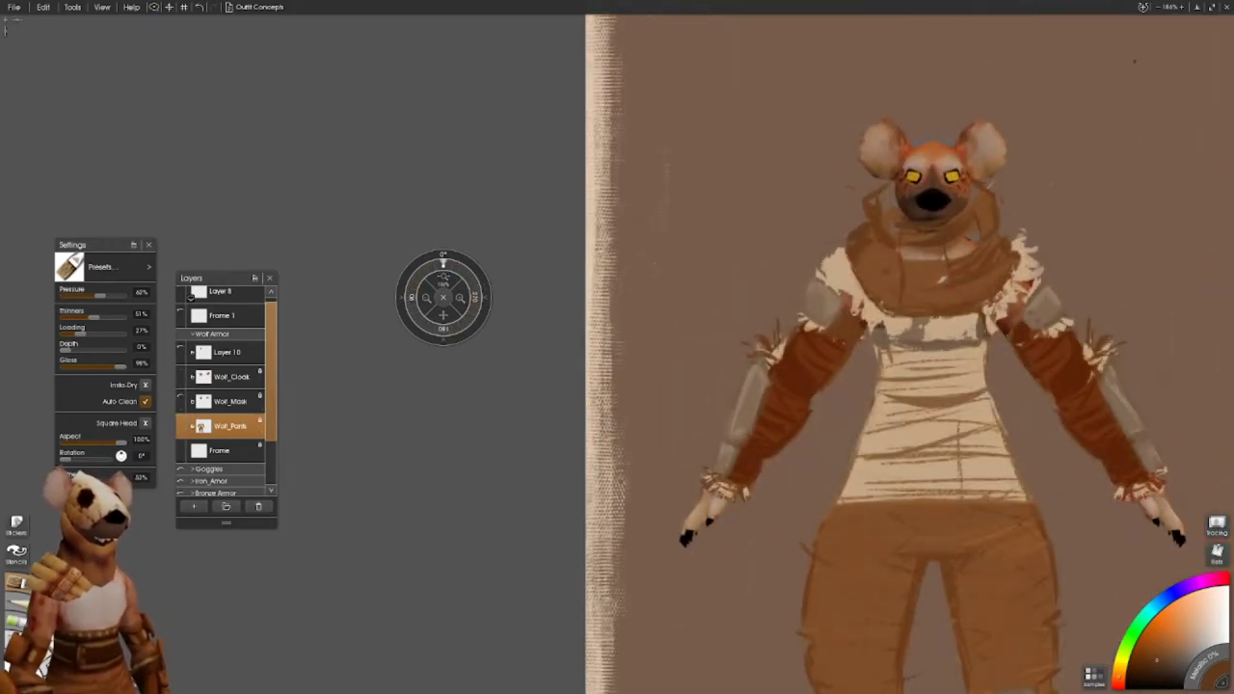
pyautogui.click(193, 506)
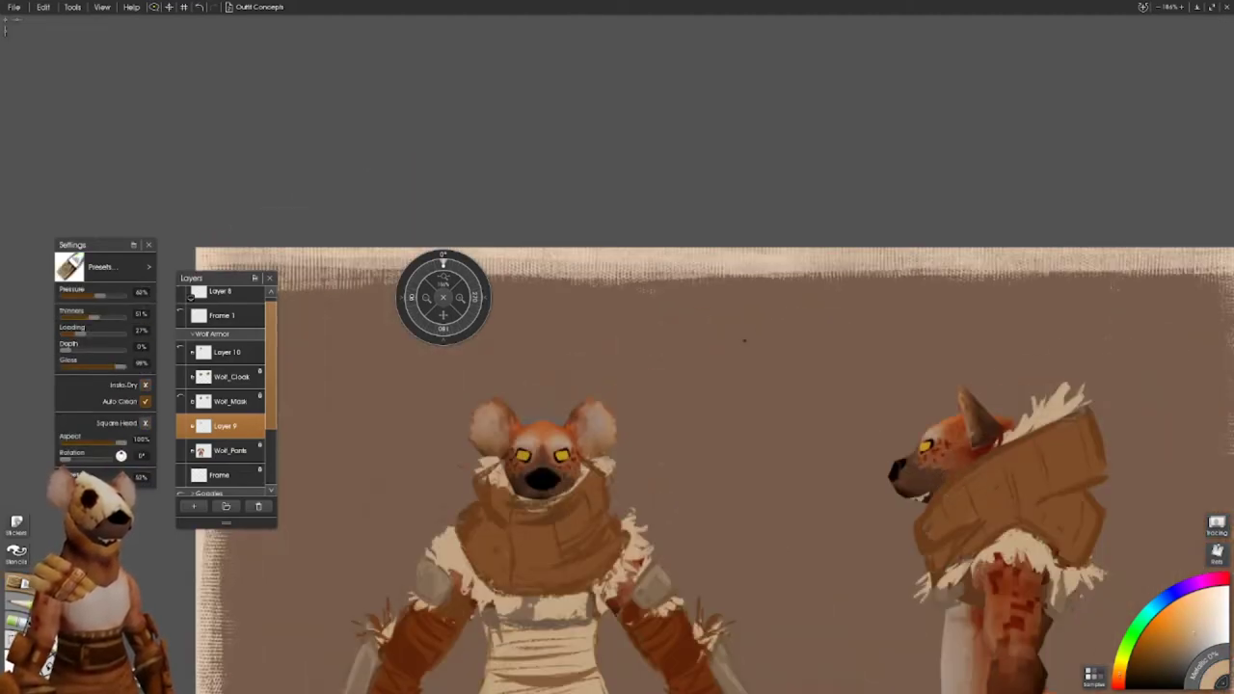
pyautogui.moveTo(793, 379); pyautogui.dragTo(540, 477)
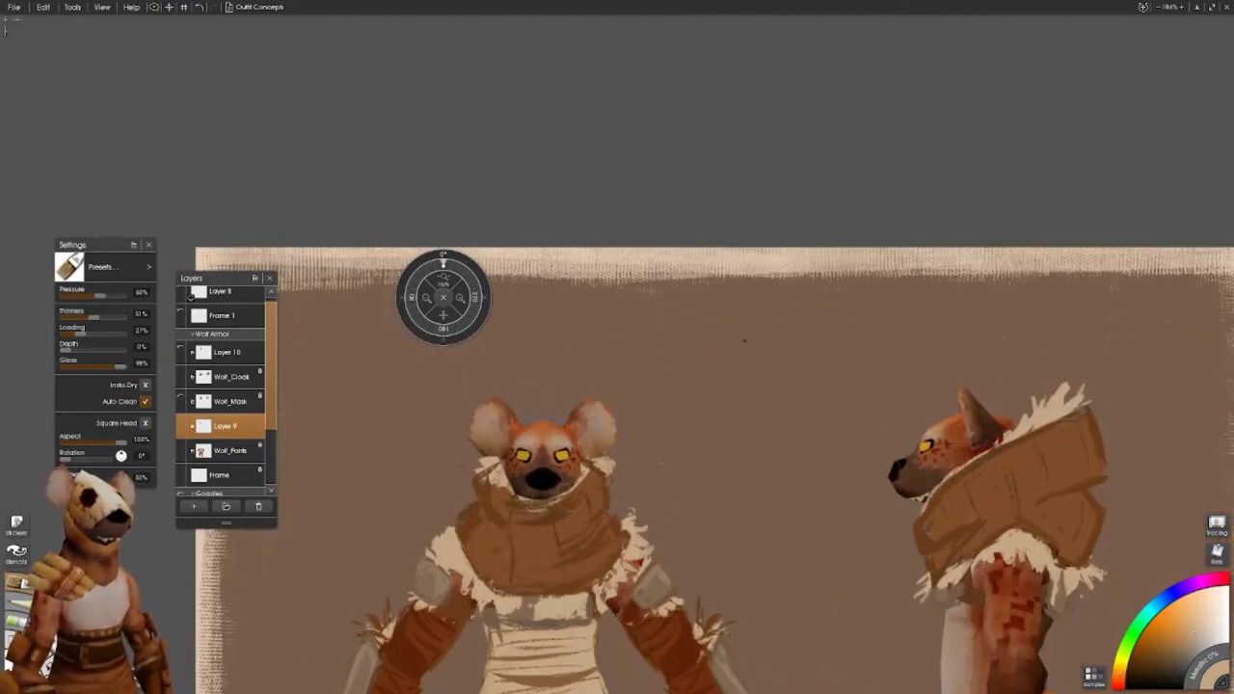
# - Move the fur-tuft layer above Wolf_Mask and merge Wolf_Cloak down into it
pyautogui.click(182, 400)
pyautogui.click(182, 400)
pyautogui.click(184, 400)
pyautogui.moveTo(222, 425); pyautogui.dragTo(214, 388)
pyautogui.rightClick(255, 376)
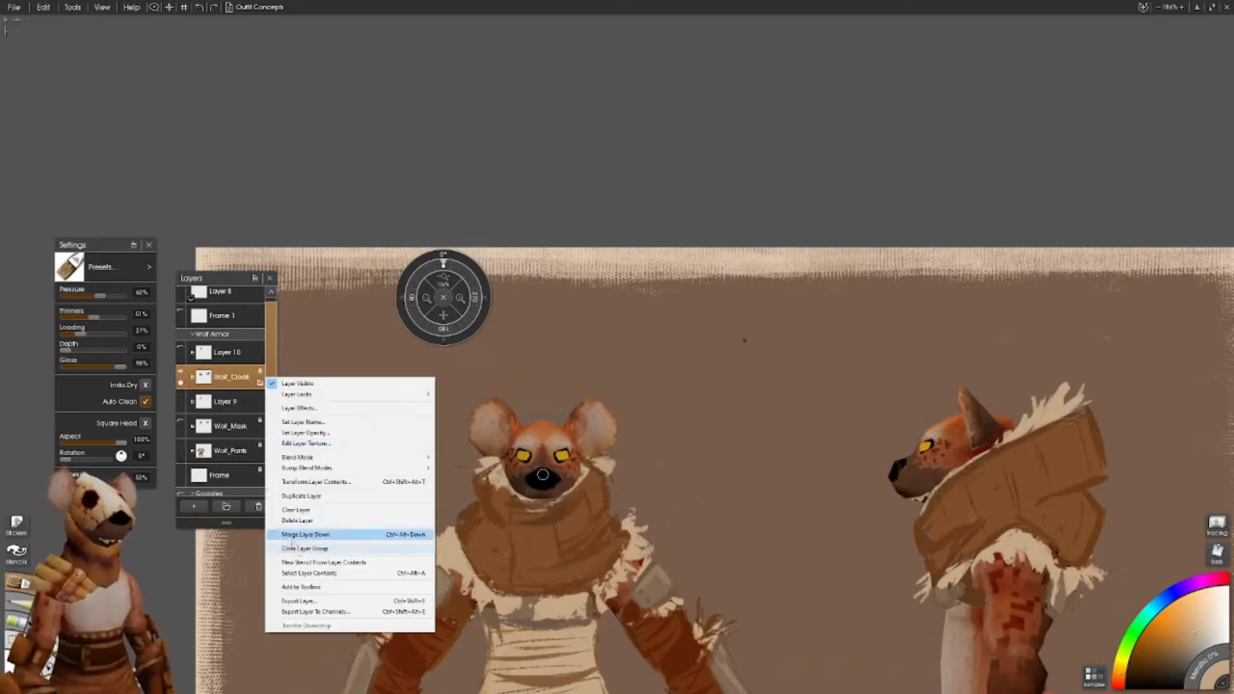
pyautogui.click(299, 547)
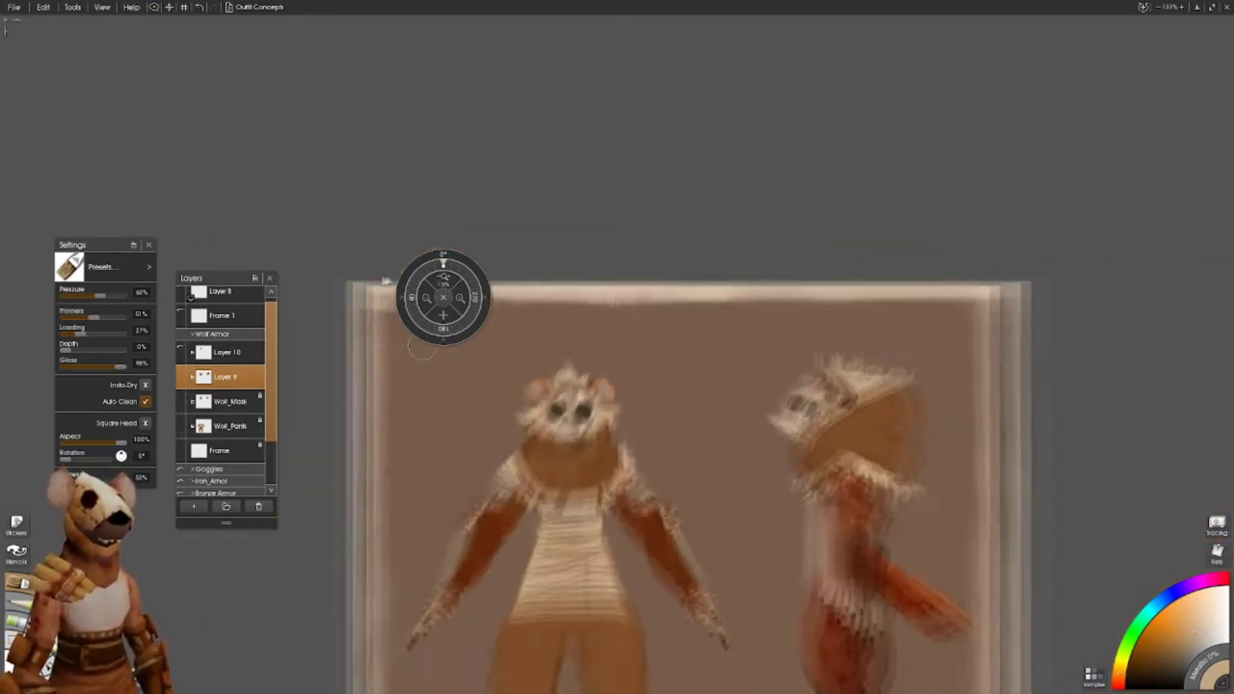
pyautogui.scroll(-2, 732, 342)
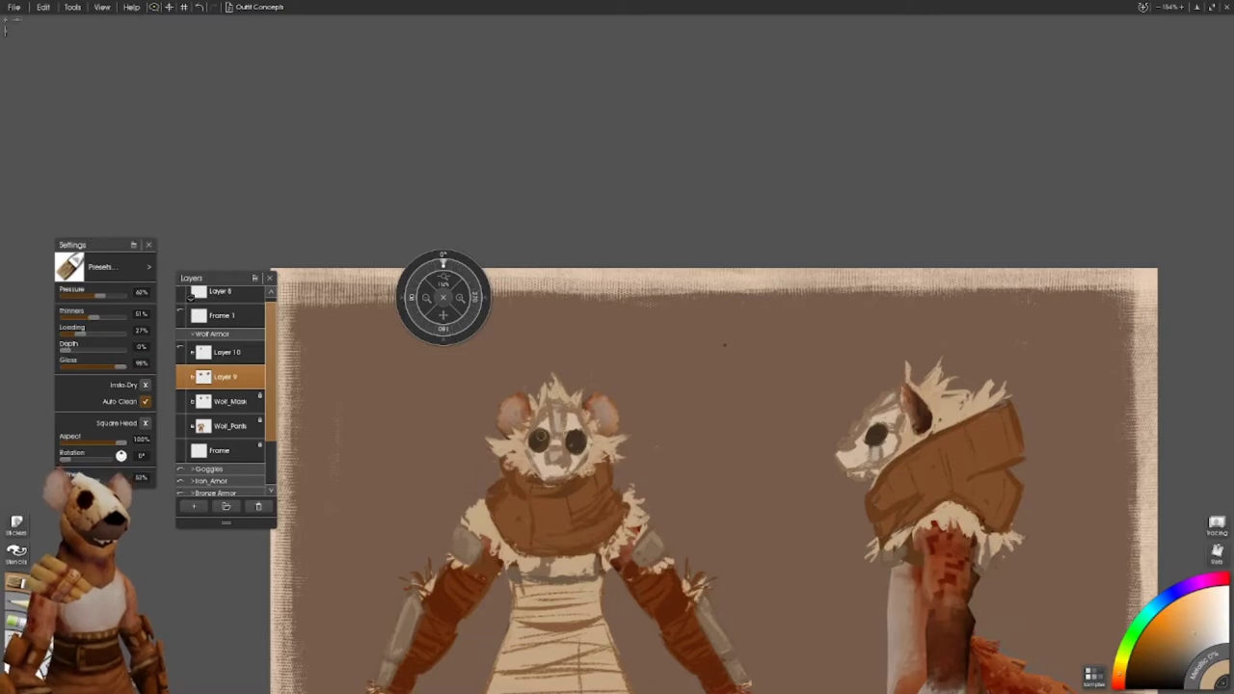
# - Rename the merged cloak layer above Wolf_Mask as Wolf_Cloak
pyautogui.click(184, 401)
pyautogui.doubleClick(224, 376)
pyautogui.write('Wolf_Cloak')
pyautogui.press('Return')
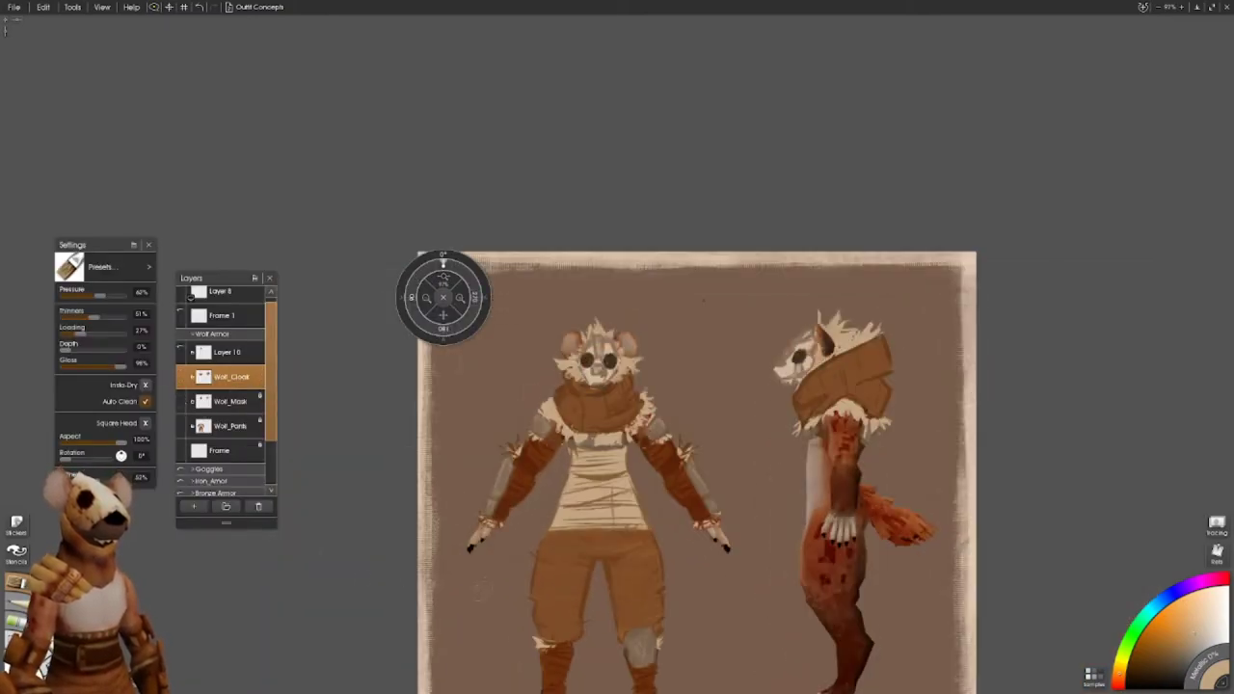
pyautogui.scroll(2, 529, 600)
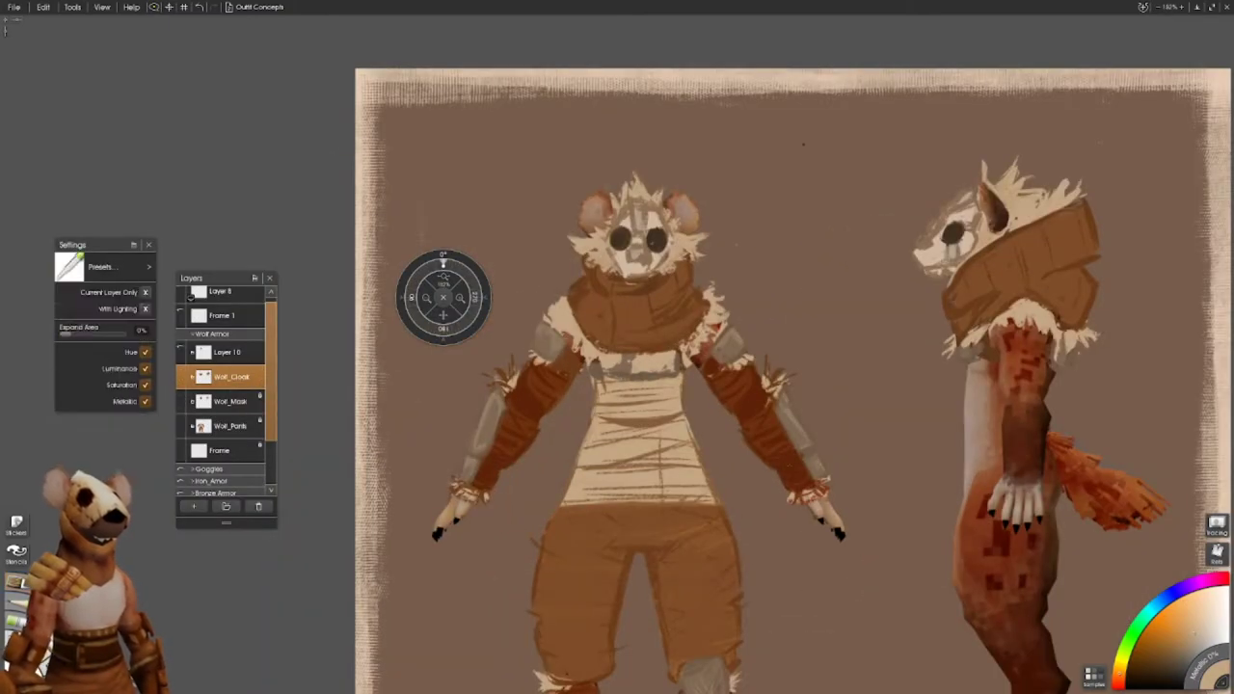
# - Hide Wolf_Cloak and Wolf_Mask and, on a new layer above Wolf_Pants, sketch reddish-brown torso wraps, trousers and leg wraps on the side view
pyautogui.press('o')
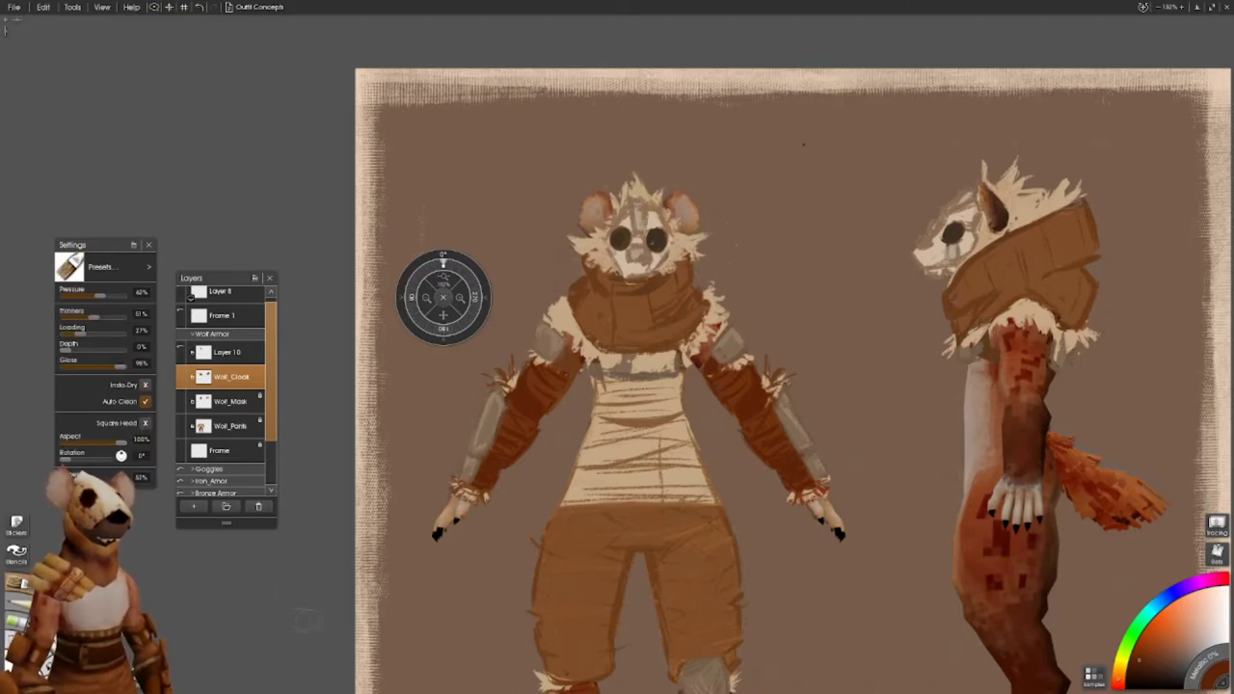
pyautogui.moveTo(313, 616); pyautogui.dragTo(168, 597)
pyautogui.moveTo(892, 622)
pyautogui.mouseDown()
pyautogui.moveTo(759, 575)
pyautogui.moveTo(777, 559)
pyautogui.moveTo(782, 430)
pyautogui.mouseUp()
pyautogui.moveTo(771, 544)
pyautogui.mouseDown()
pyautogui.moveTo(728, 613)
pyautogui.moveTo(675, 553)
pyautogui.moveTo(688, 301)
pyautogui.mouseUp()
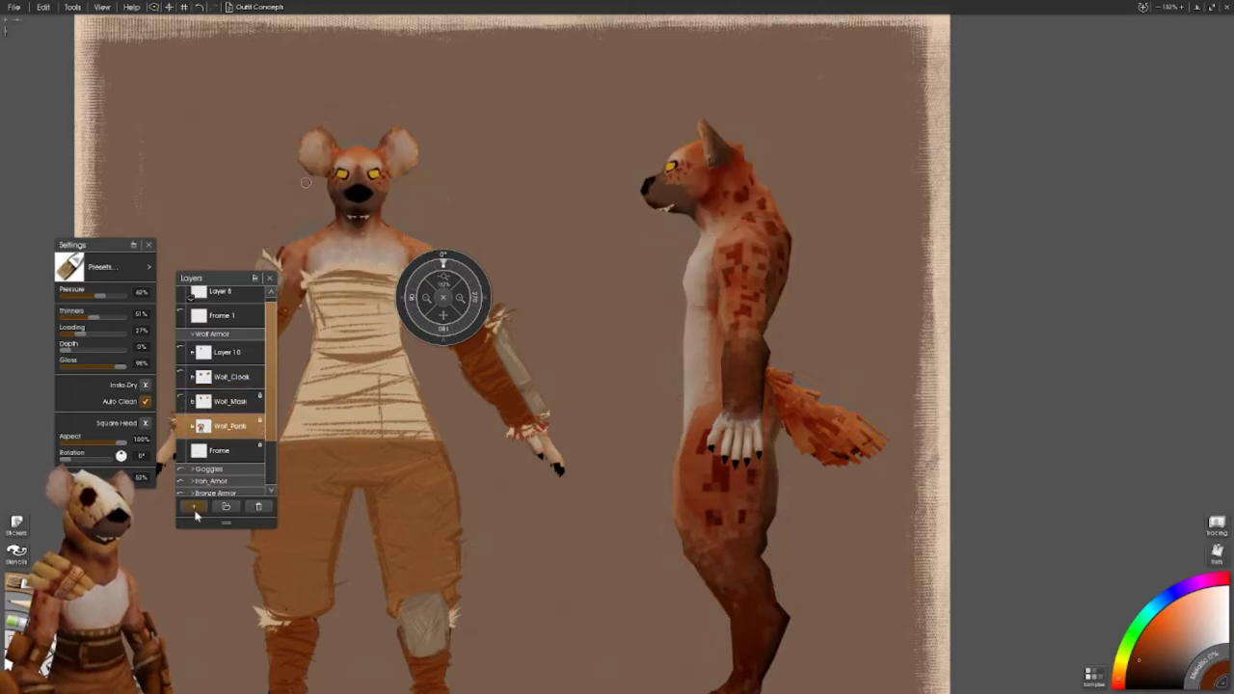
pyautogui.click(195, 506)
pyautogui.moveTo(871, 593); pyautogui.dragTo(878, 432)
pyautogui.moveTo(819, 615)
pyautogui.mouseDown()
pyautogui.moveTo(785, 569)
pyautogui.moveTo(769, 496)
pyautogui.moveTo(785, 295)
pyautogui.moveTo(877, 316)
pyautogui.mouseUp()
pyautogui.moveTo(782, 320)
pyautogui.mouseDown()
pyautogui.moveTo(808, 280)
pyautogui.moveTo(821, 295)
pyautogui.mouseUp()
pyautogui.moveTo(790, 310); pyautogui.dragTo(814, 309)
pyautogui.moveTo(777, 433)
pyautogui.mouseDown()
pyautogui.moveTo(825, 434)
pyautogui.moveTo(817, 390)
pyautogui.mouseUp()
pyautogui.moveTo(786, 337); pyautogui.dragTo(814, 319)
pyautogui.moveTo(456, 258)
pyautogui.mouseDown()
pyautogui.moveTo(523, 340)
pyautogui.moveTo(472, 211)
pyautogui.moveTo(425, 224)
pyautogui.mouseUp()
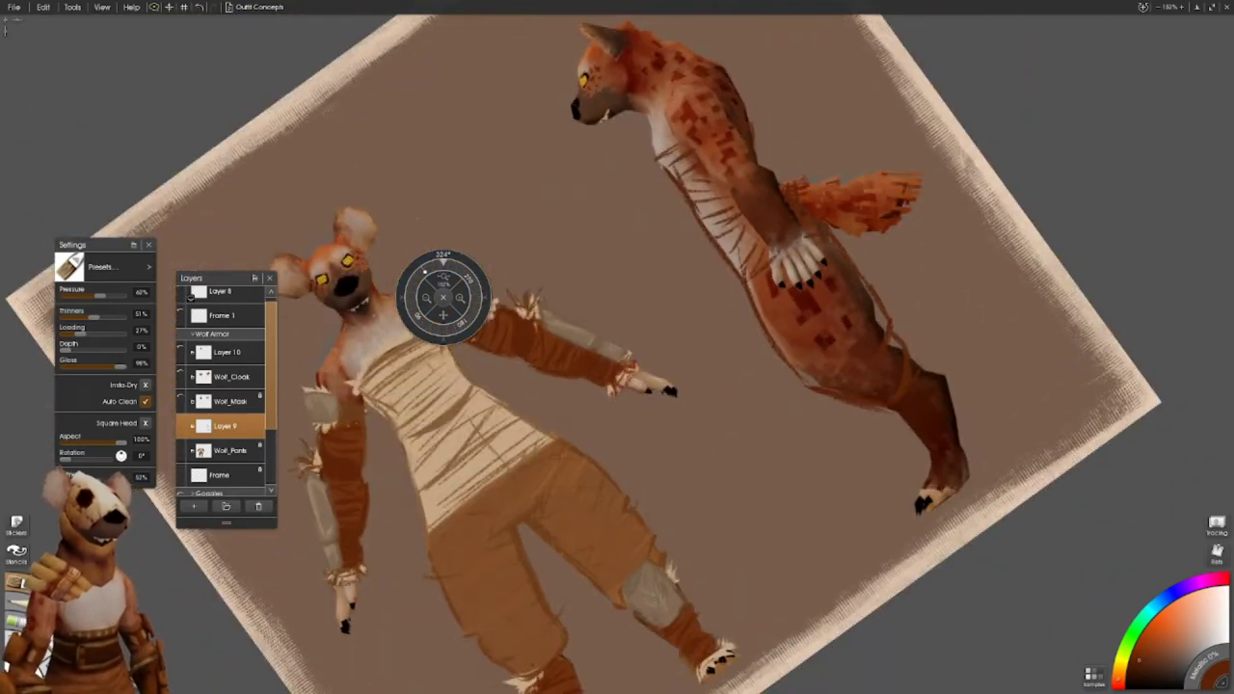
pyautogui.moveTo(969, 470)
pyautogui.mouseDown()
pyautogui.moveTo(956, 439)
pyautogui.moveTo(939, 449)
pyautogui.moveTo(957, 429)
pyautogui.moveTo(940, 368)
pyautogui.moveTo(915, 410)
pyautogui.moveTo(920, 377)
pyautogui.moveTo(894, 416)
pyautogui.moveTo(903, 440)
pyautogui.moveTo(928, 364)
pyautogui.moveTo(930, 376)
pyautogui.moveTo(924, 356)
pyautogui.moveTo(875, 384)
pyautogui.mouseUp()
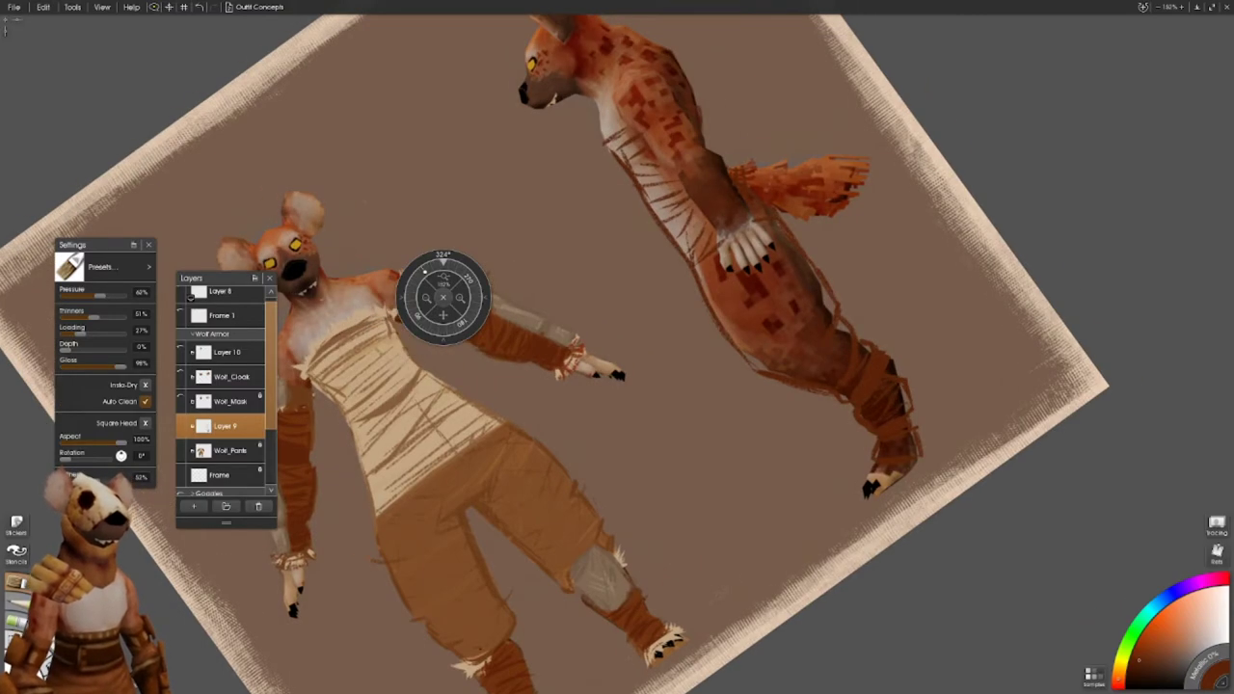
# - Paint cream fur tufts at the side view's knee and foot on a new layer and move it above the outline layer
pyautogui.hotkey('ctrl', 'shift', 'n')
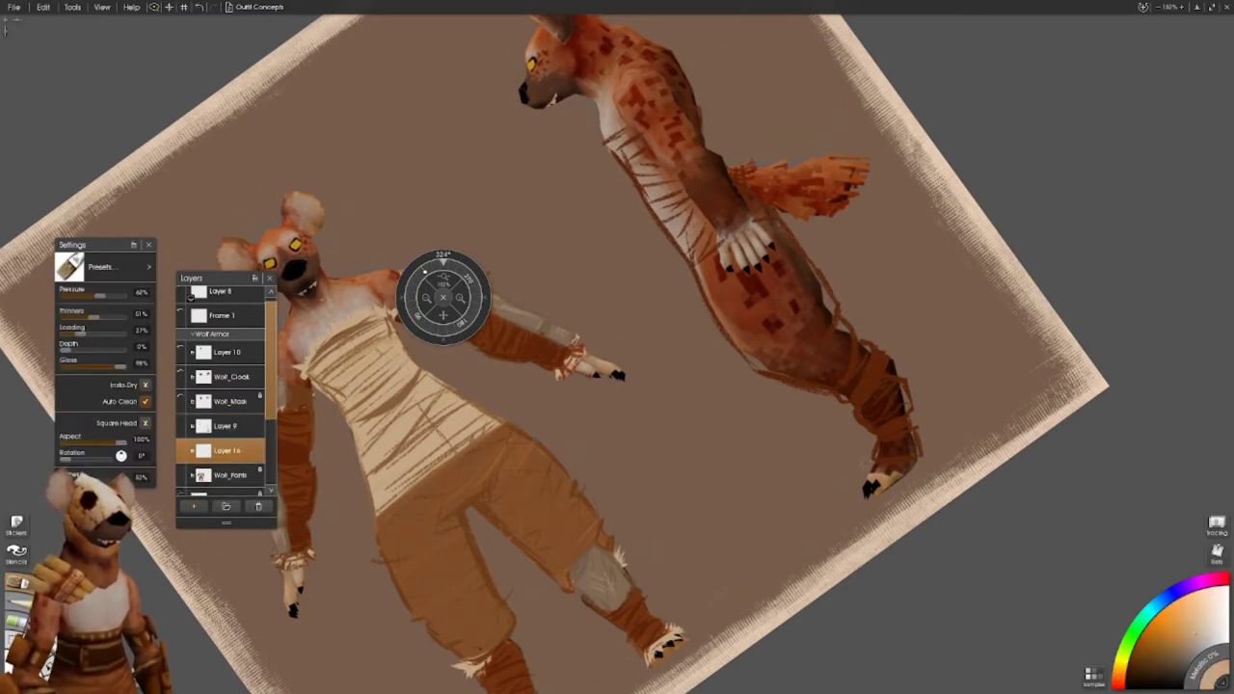
pyautogui.moveTo(883, 470)
pyautogui.mouseDown()
pyautogui.moveTo(914, 462)
pyautogui.moveTo(869, 466)
pyautogui.moveTo(904, 463)
pyautogui.mouseUp()
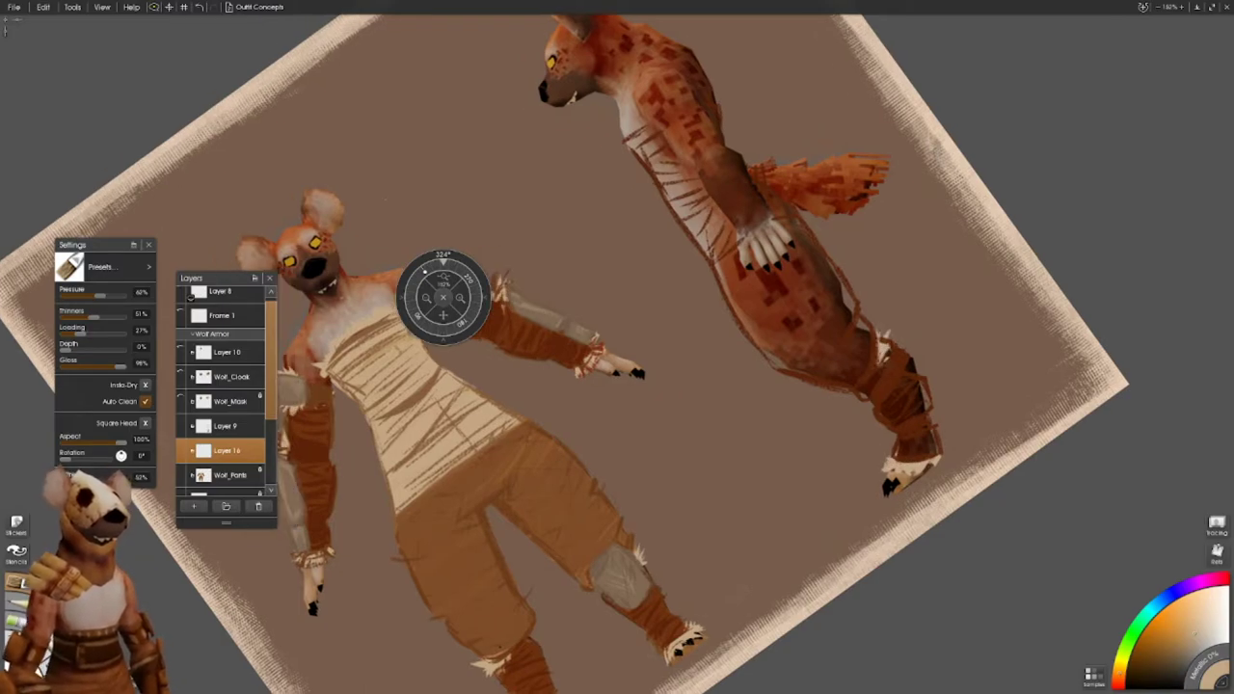
pyautogui.moveTo(210, 424); pyautogui.dragTo(210, 425)
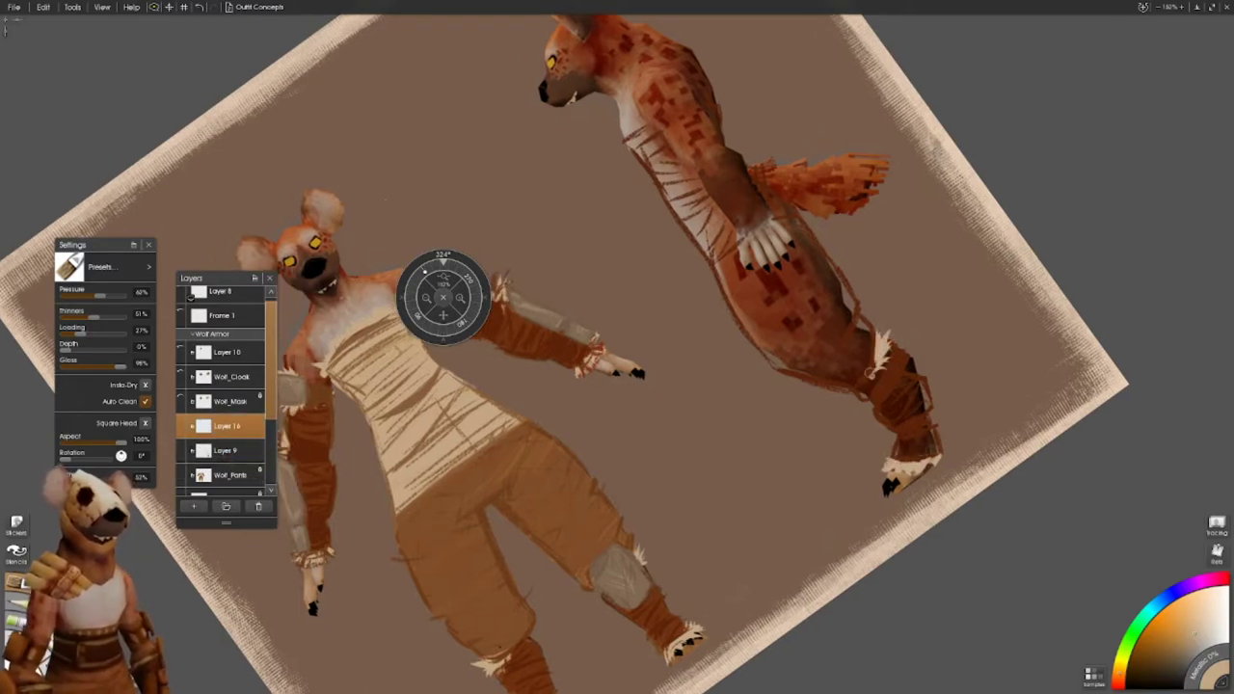
pyautogui.hotkey('ctrl', 'alt', '0')
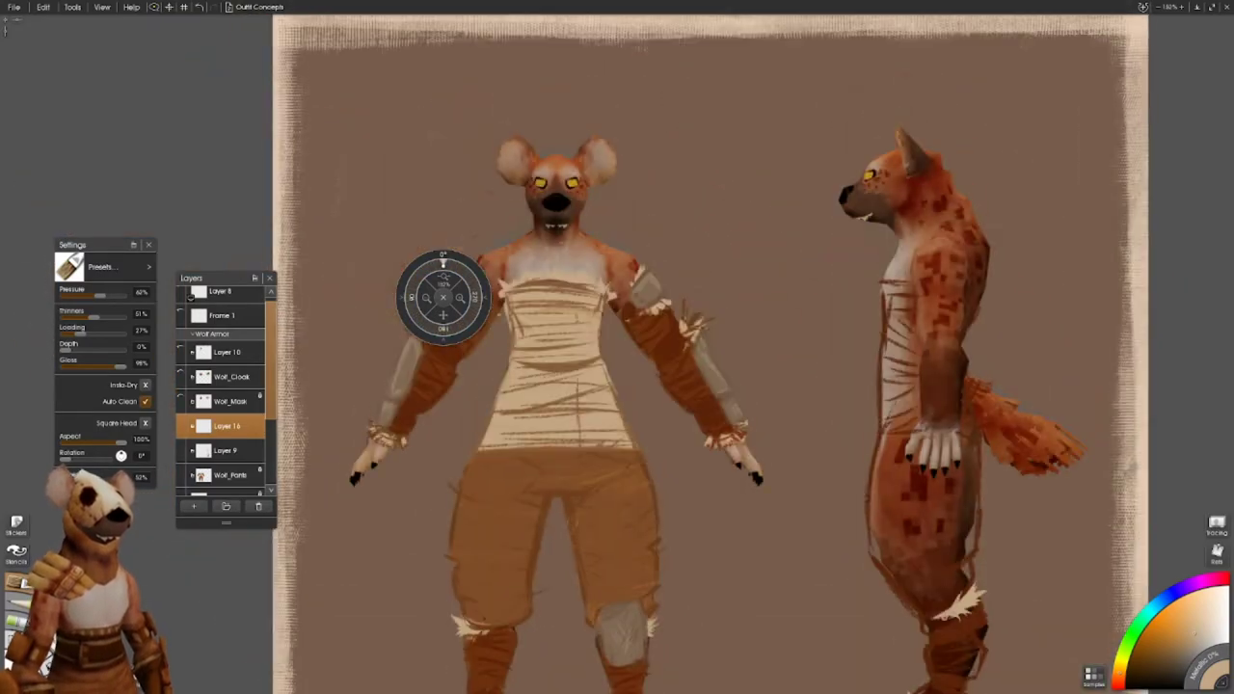
# - Add a new layer and paint a grey knee guard with darker edge and scratch lines on the side view's leg
pyautogui.click(229, 474)
pyautogui.moveTo(446, 529); pyautogui.dragTo(561, 574)
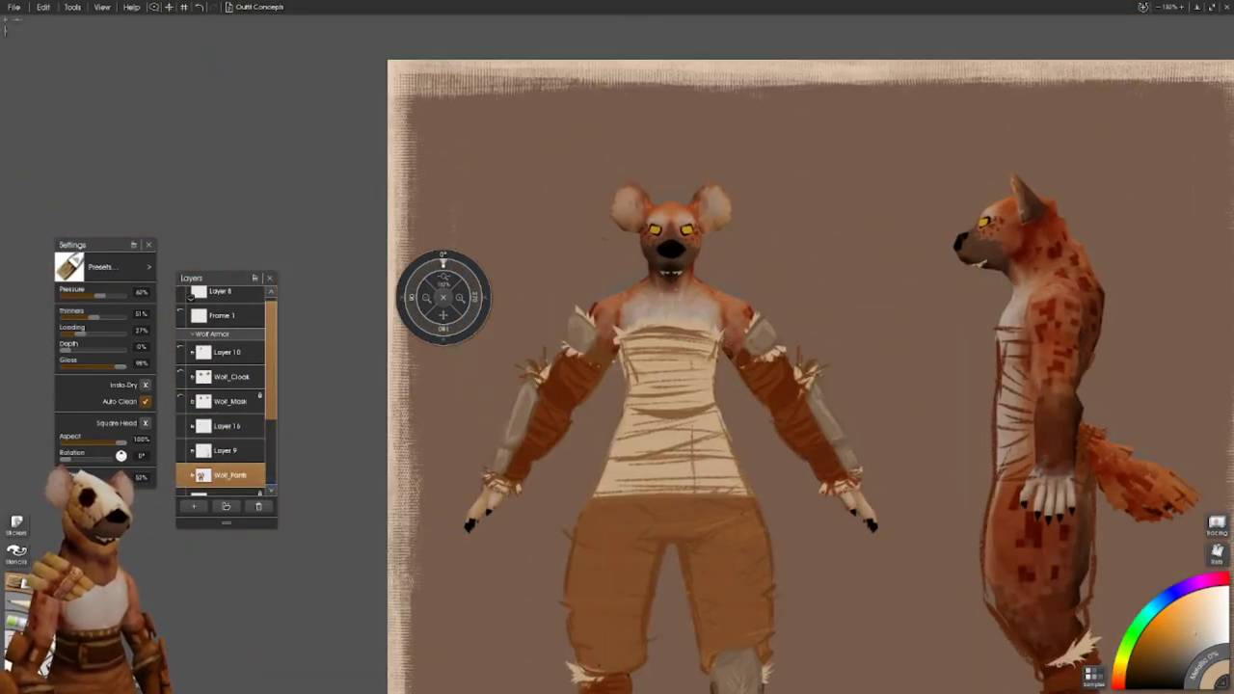
pyautogui.moveTo(723, 332); pyautogui.dragTo(535, 240)
pyautogui.hotkey('ctrl', 'shift', 'n')
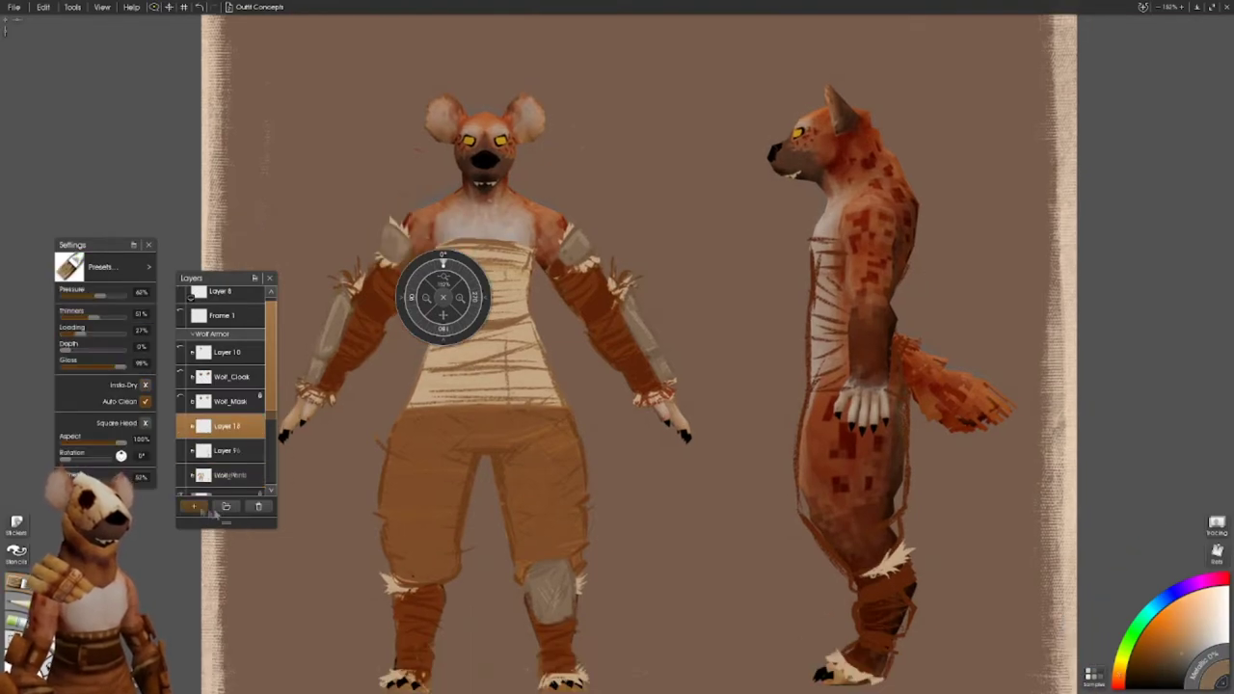
pyautogui.moveTo(843, 573); pyautogui.dragTo(809, 513)
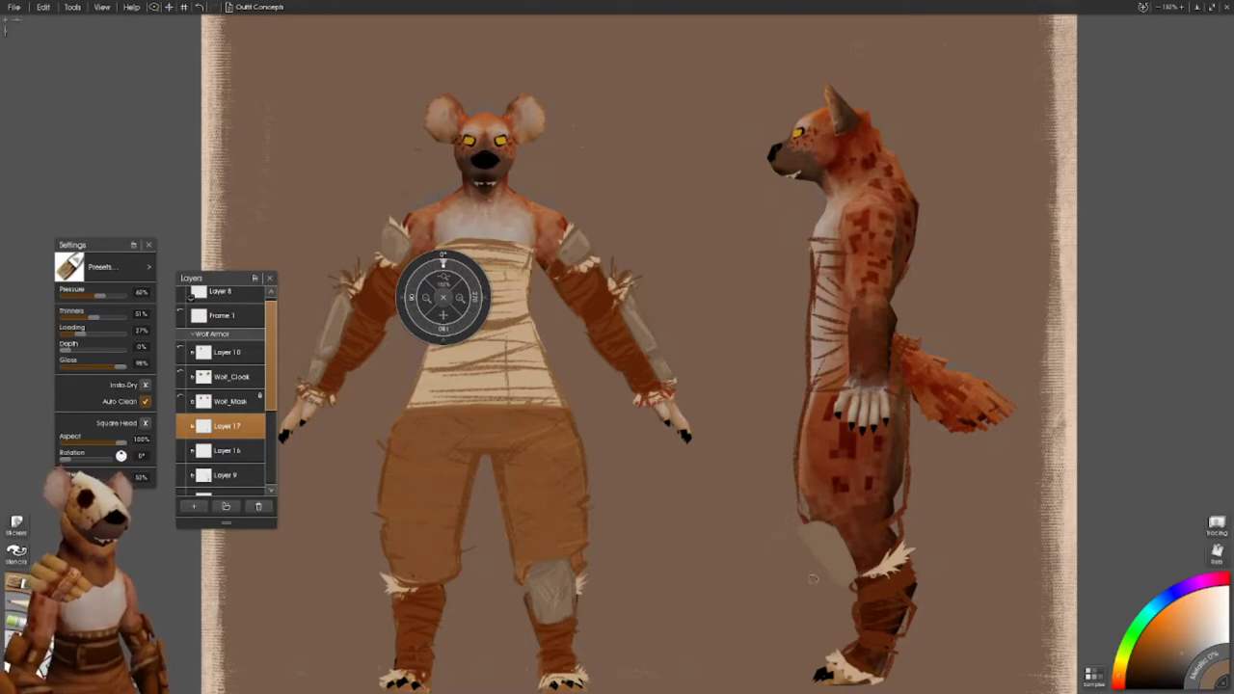
pyautogui.moveTo(751, 575); pyautogui.dragTo(677, 524)
pyautogui.press('f')
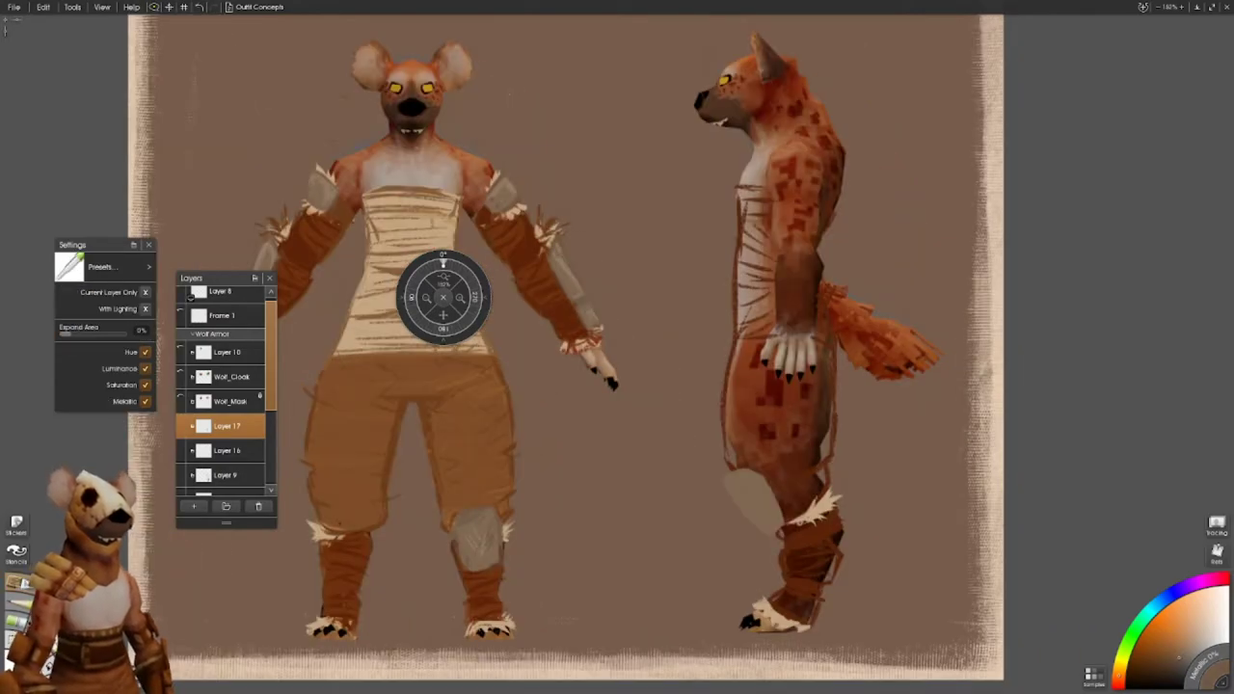
pyautogui.press('b')
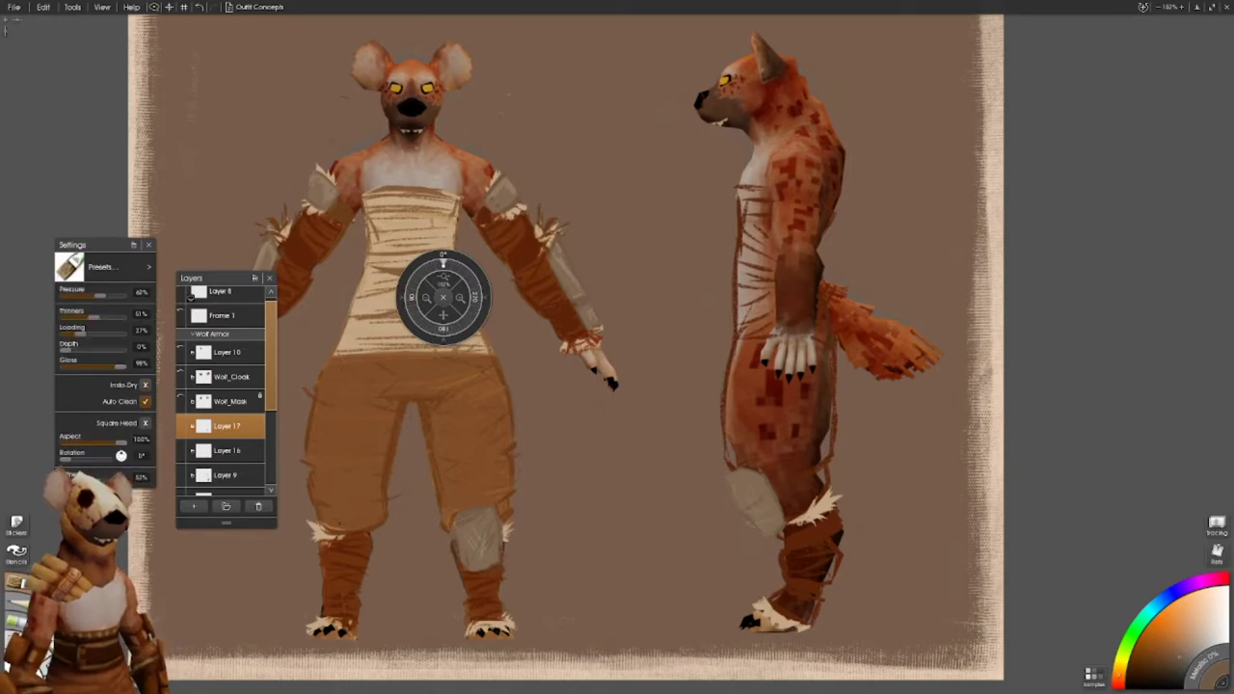
pyautogui.moveTo(461, 273)
pyautogui.mouseDown()
pyautogui.moveTo(464, 317)
pyautogui.moveTo(468, 280)
pyautogui.mouseUp()
pyautogui.hotkey('ctrl', '0')
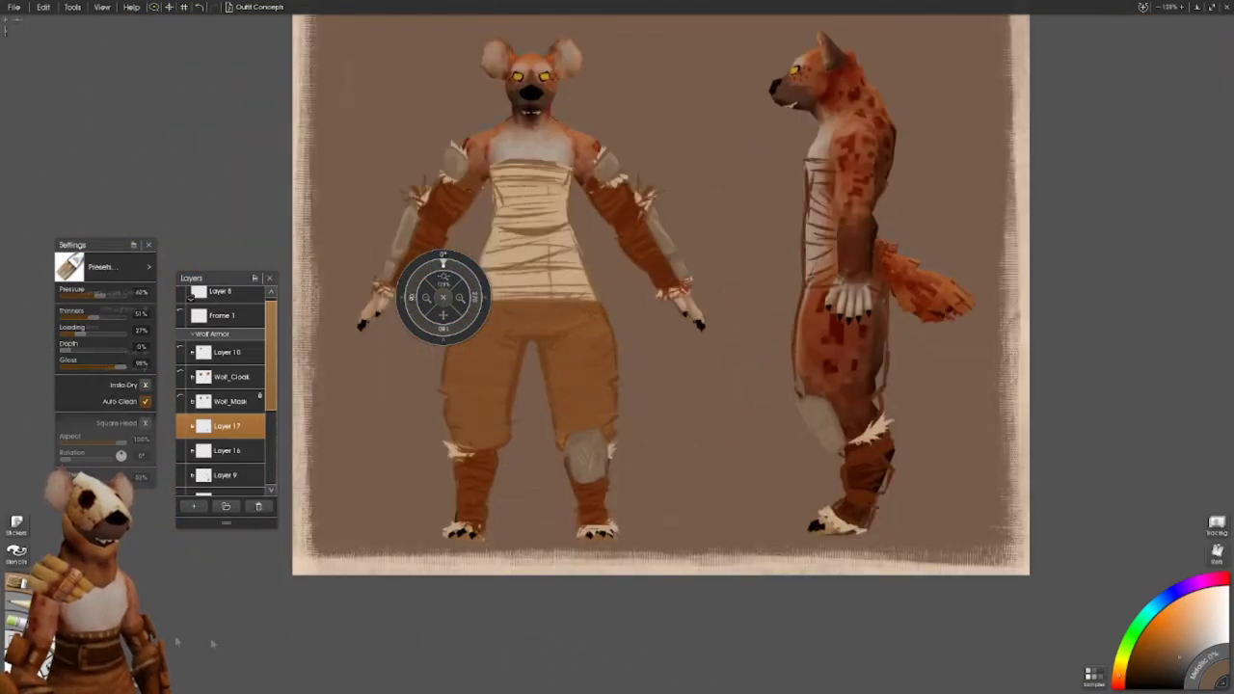
# - Fill the side view's leg wraps reddish-brown and its trousers brown on a new layer above Wolf_Pants
pyautogui.click(231, 451)
pyautogui.scroll(-1, 267, 422)
pyautogui.hotkey('ctrl', 'shift', 'n')
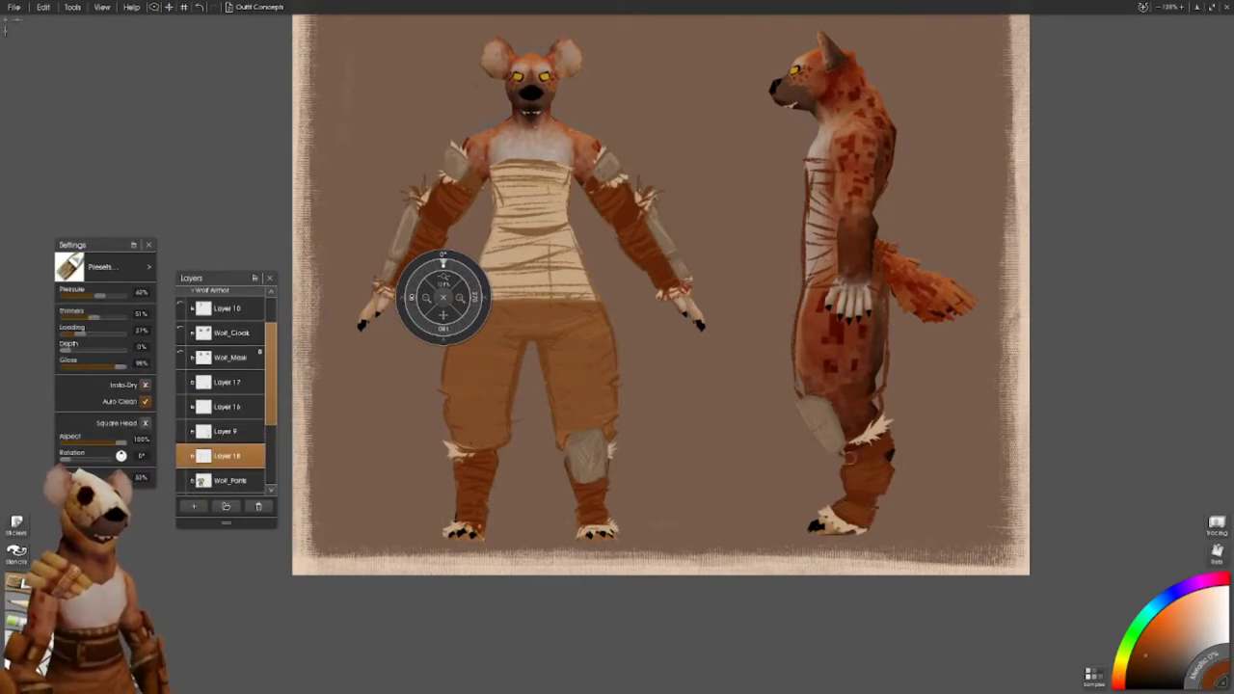
pyautogui.press('alt')
pyautogui.moveTo(878, 468)
pyautogui.mouseDown()
pyautogui.moveTo(904, 577)
pyautogui.moveTo(891, 511)
pyautogui.moveTo(868, 496)
pyautogui.moveTo(903, 405)
pyautogui.moveTo(885, 496)
pyautogui.moveTo(831, 503)
pyautogui.moveTo(844, 424)
pyautogui.moveTo(888, 429)
pyautogui.moveTo(865, 431)
pyautogui.moveTo(839, 407)
pyautogui.moveTo(675, 501)
pyautogui.moveTo(814, 460)
pyautogui.mouseUp()
pyautogui.click(891, 544)
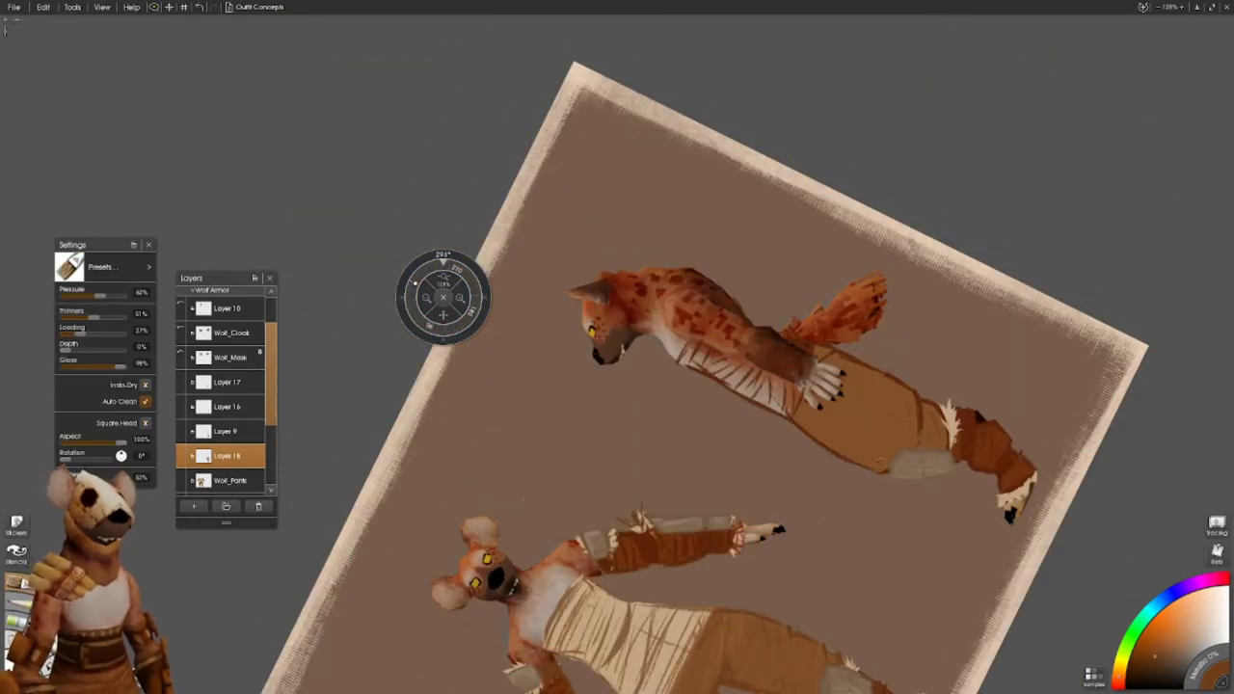
# - Add a new layer above the fill layer and paint darker crosshatched lines over the side view's trousers
pyautogui.click(193, 506)
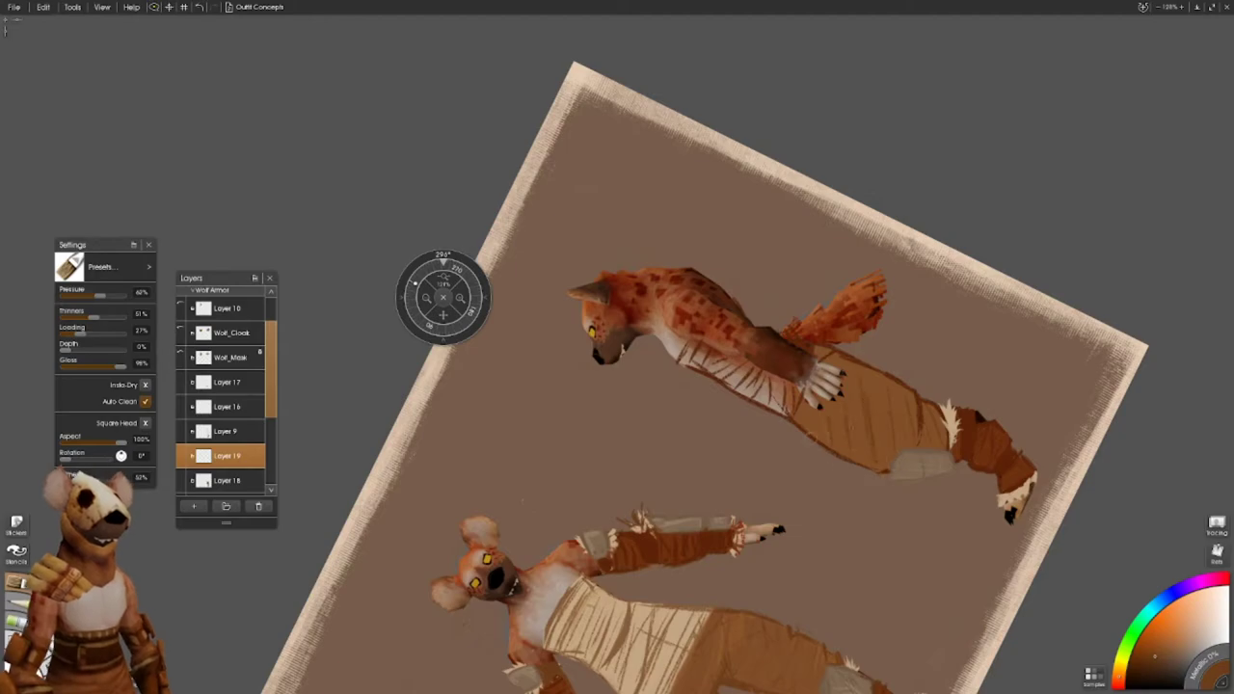
pyautogui.moveTo(415, 284)
pyautogui.mouseDown()
pyautogui.moveTo(462, 271)
pyautogui.moveTo(590, 297)
pyautogui.moveTo(742, 296)
pyautogui.mouseUp()
pyautogui.press('f')
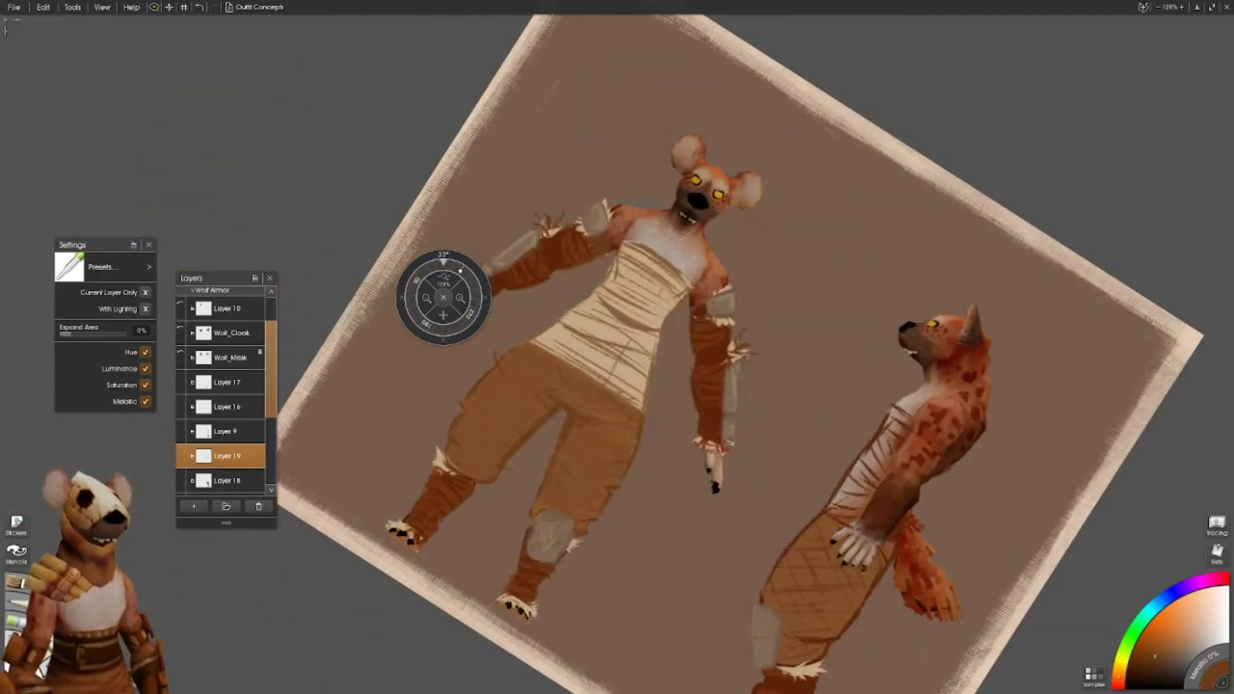
# - Lock Layer 9's transparency and recolour the side view's torso wrap and trouser outlines in lighter brown
pyautogui.click(226, 431)
pyautogui.press('o')
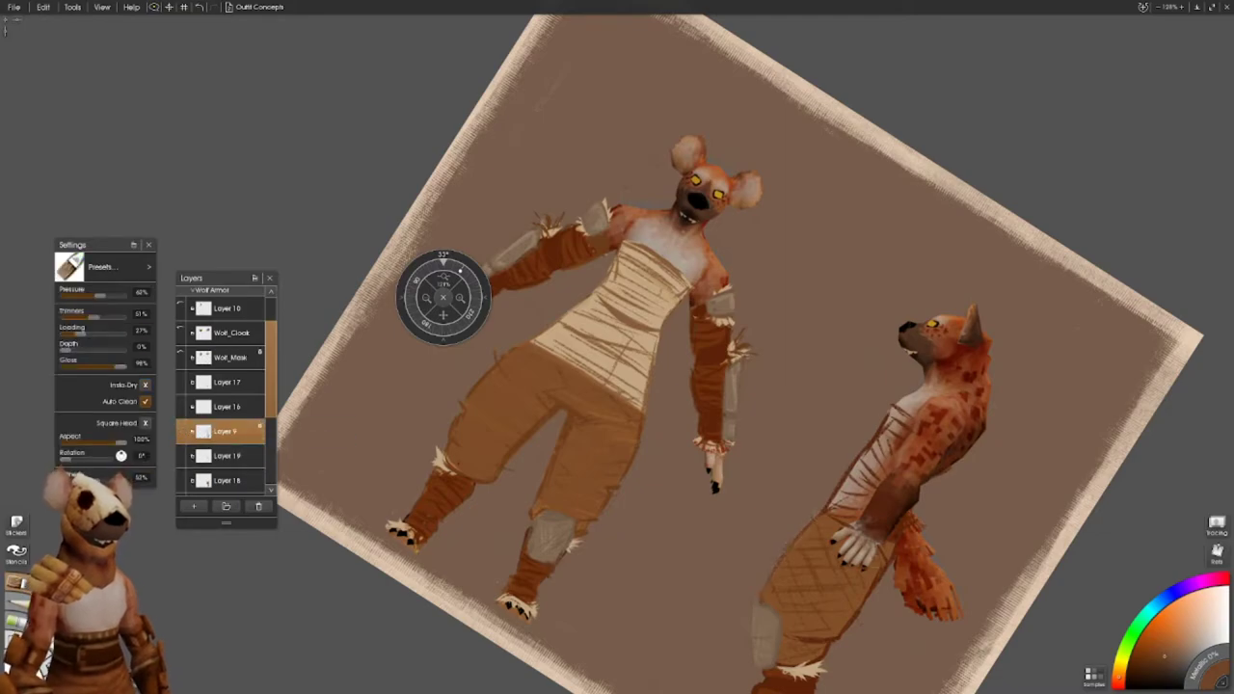
pyautogui.moveTo(460, 271); pyautogui.dragTo(426, 274)
pyautogui.press('f')
pyautogui.press('o')
pyautogui.moveTo(862, 337); pyautogui.dragTo(809, 424)
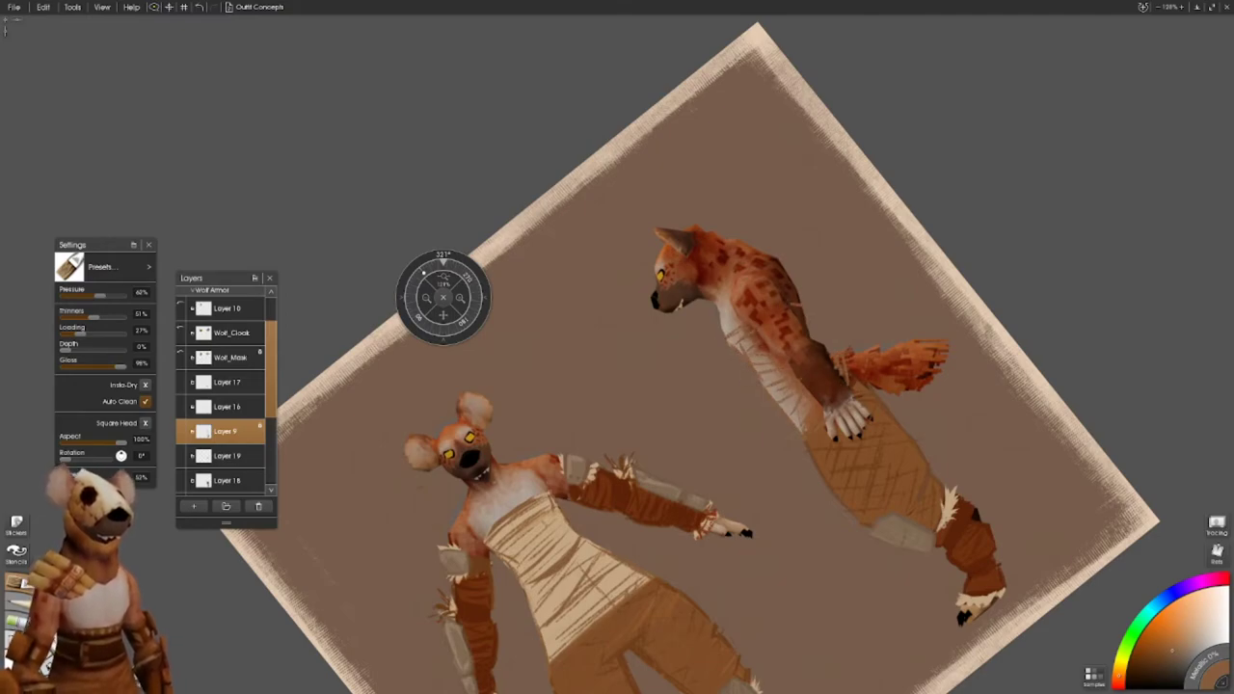
# - Fill the side view's torso wraps with cream on Layer 18
pyautogui.scroll(-1, 222, 404)
pyautogui.click(227, 455)
pyautogui.moveTo(816, 424)
pyautogui.mouseDown()
pyautogui.moveTo(809, 395)
pyautogui.moveTo(784, 402)
pyautogui.moveTo(785, 367)
pyautogui.moveTo(758, 355)
pyautogui.moveTo(796, 307)
pyautogui.mouseUp()
pyautogui.moveTo(846, 356); pyautogui.dragTo(834, 378)
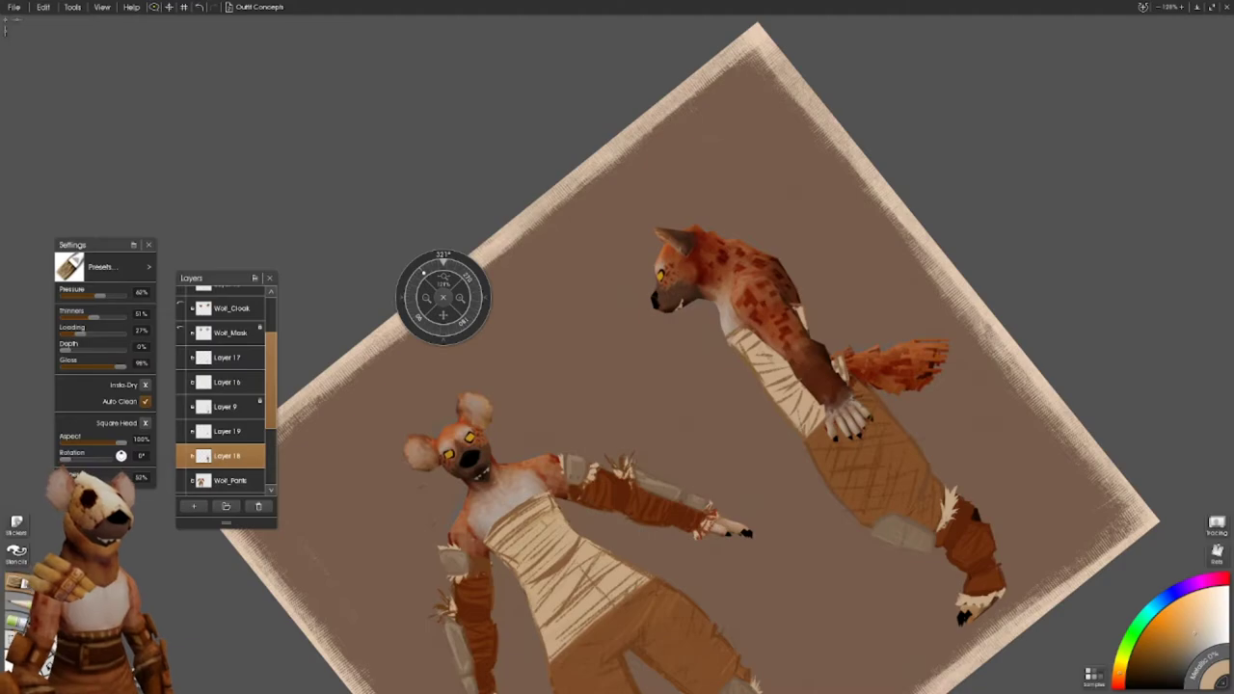
# - Rework the crosshatching on the side view's trousers into fainter brown fold lines on Layer 19
pyautogui.press('f')
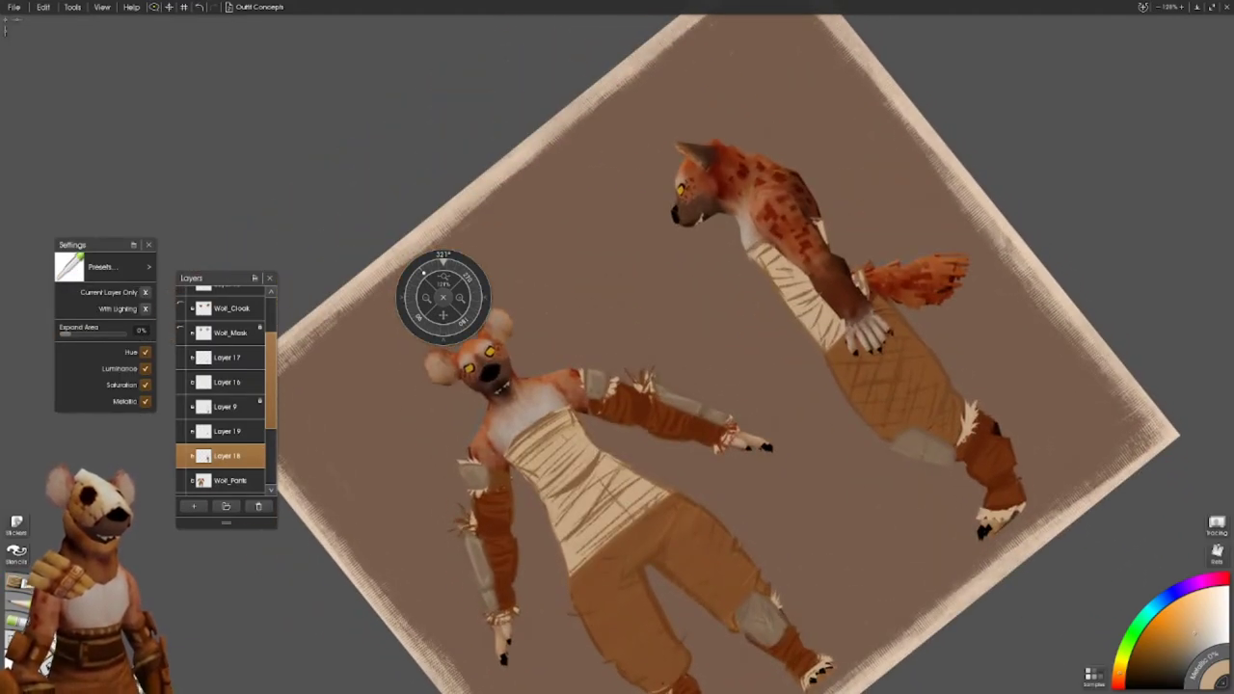
pyautogui.press('o')
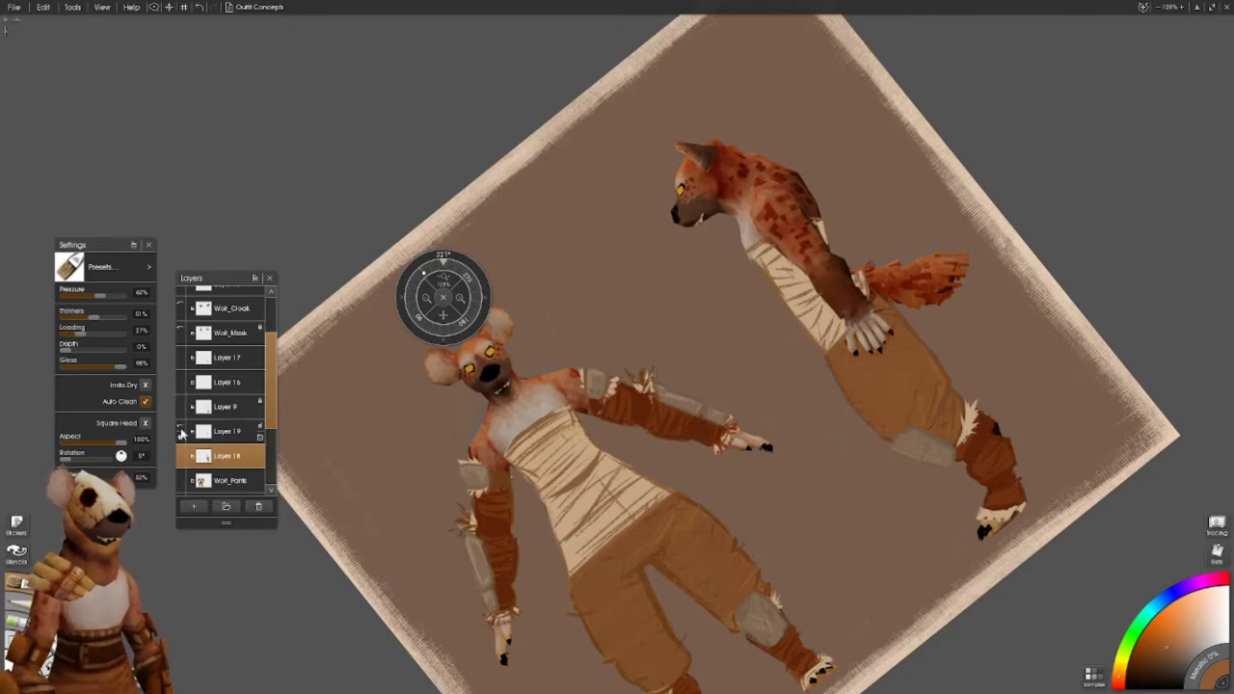
pyautogui.click(226, 431)
pyautogui.press('e')
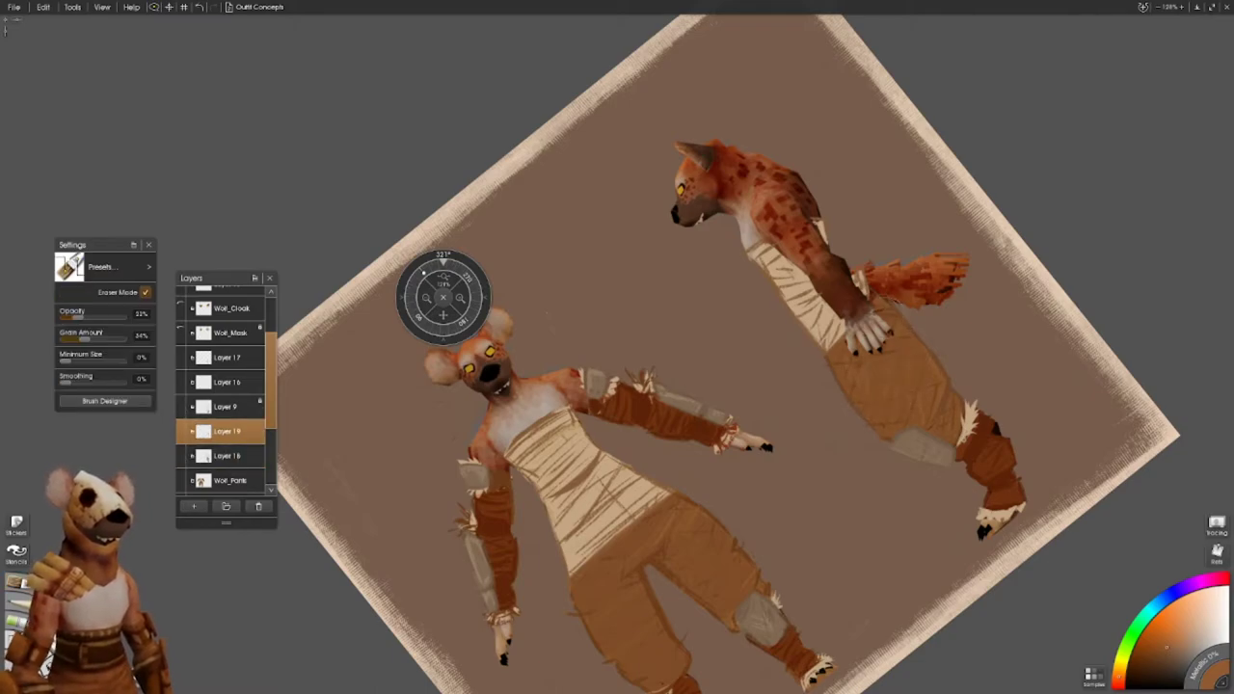
pyautogui.click(447, 339)
# - Merge the side-view knee guard, fur, outline, fold-line and fill layers down into Wolf_Pants
pyautogui.click(229, 382)
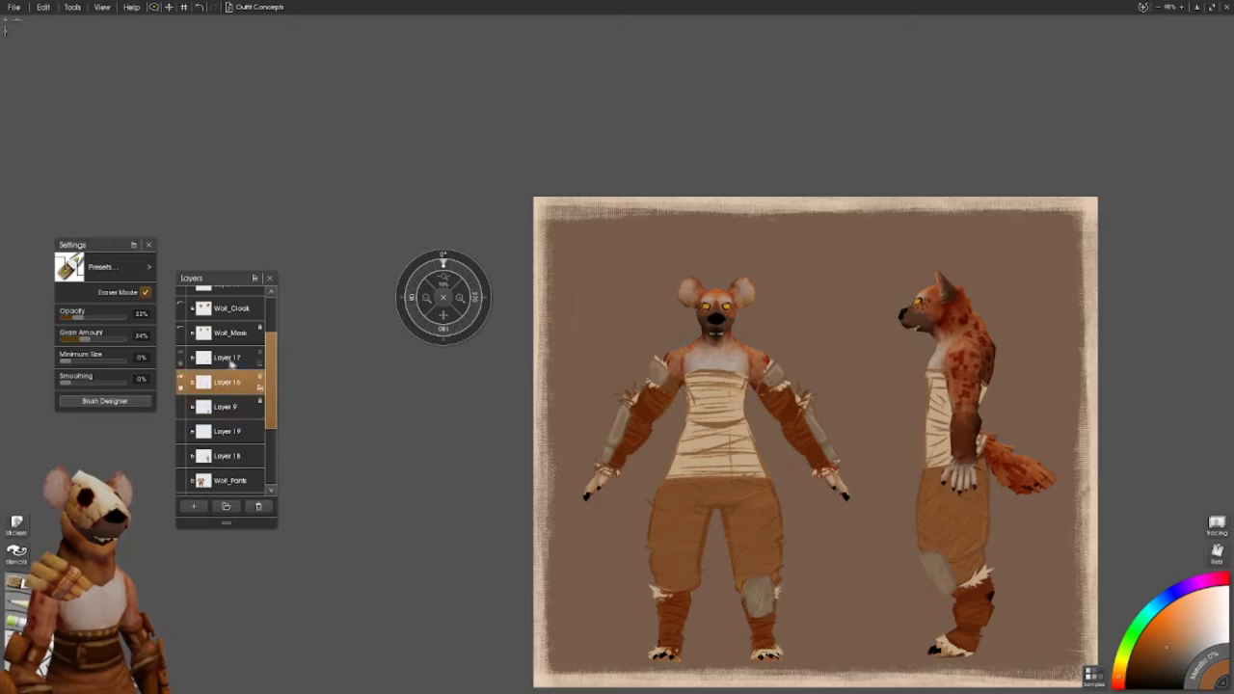
pyautogui.click(231, 359)
pyautogui.press('Delete')
pyautogui.press('Delete')
pyautogui.press('Delete')
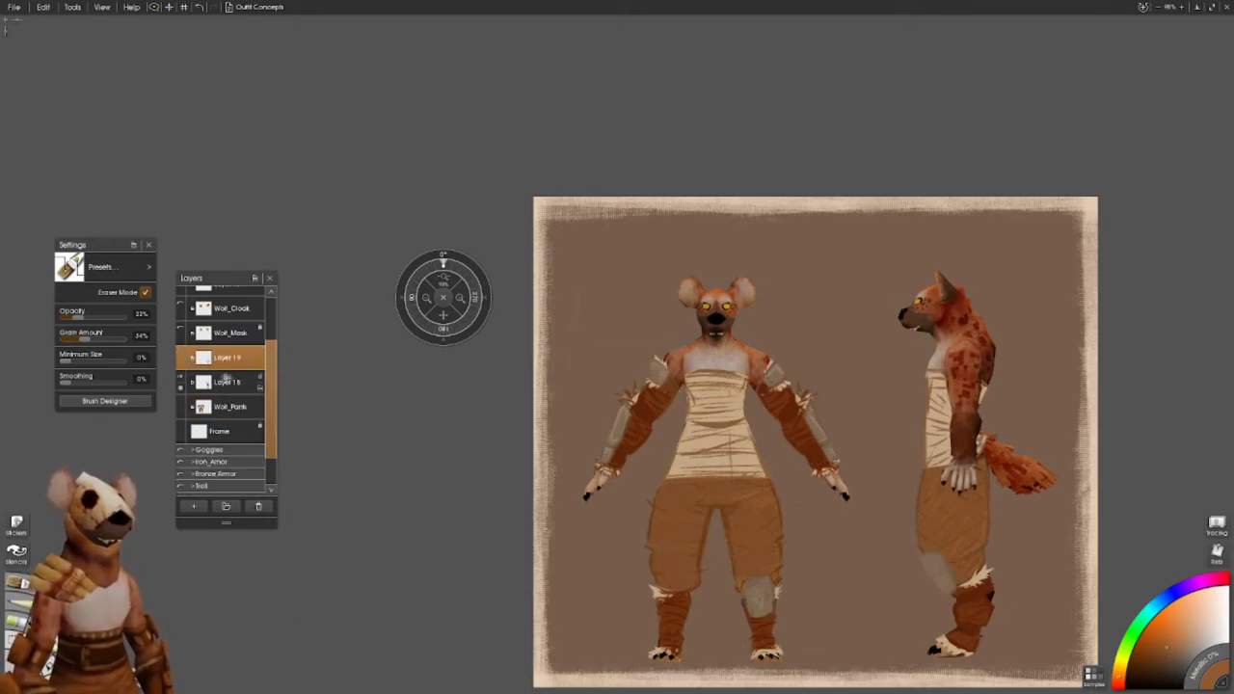
pyautogui.click(180, 357)
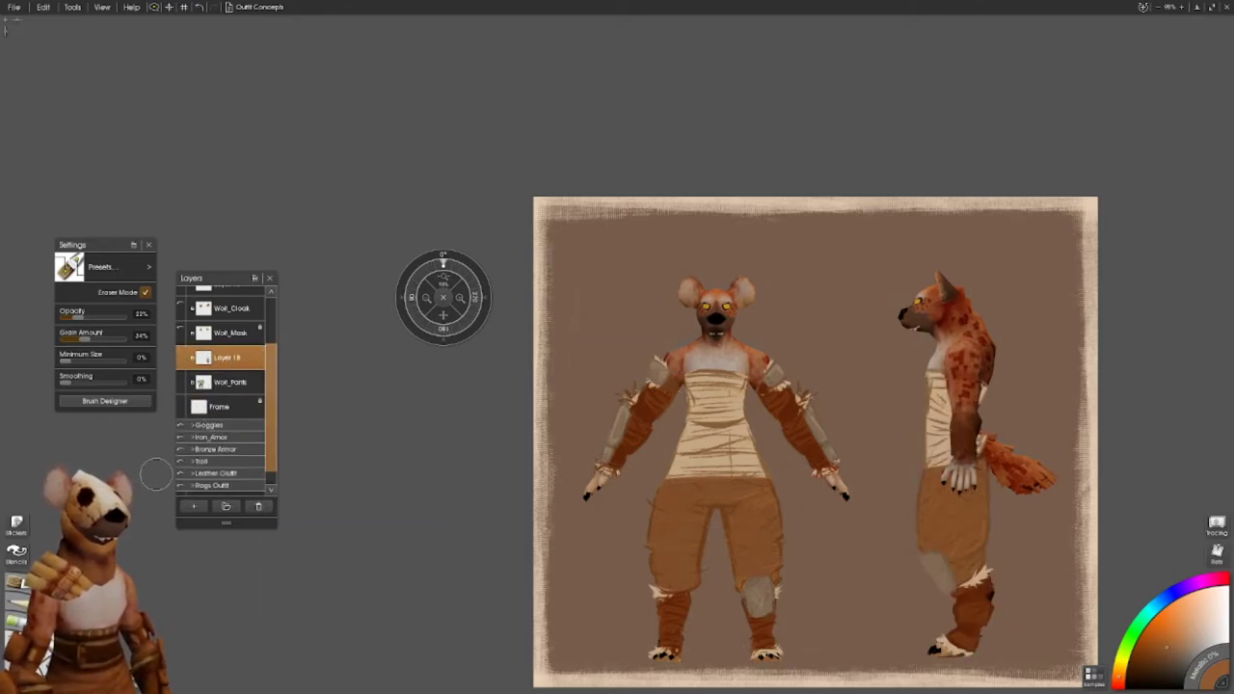
pyautogui.click(258, 506)
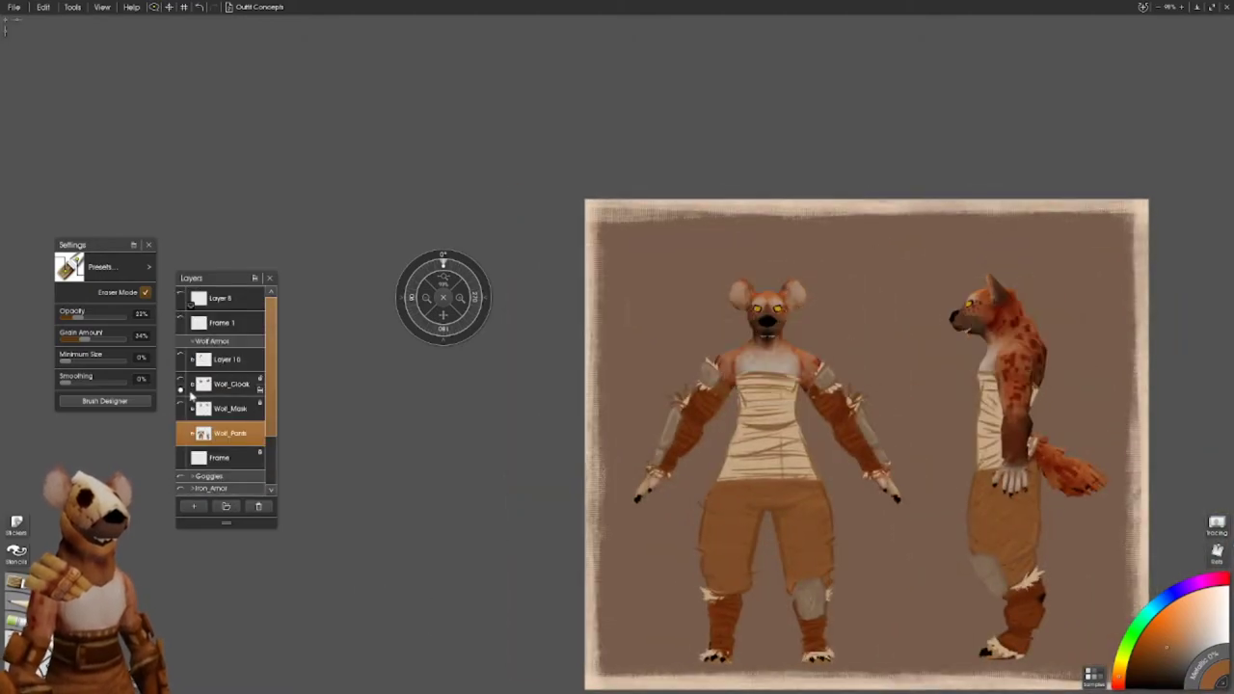
# - On a new layer above Wolf_Pants, sketch a teal outline of a belted, flared tunic over the front view's torso
pyautogui.press('o')
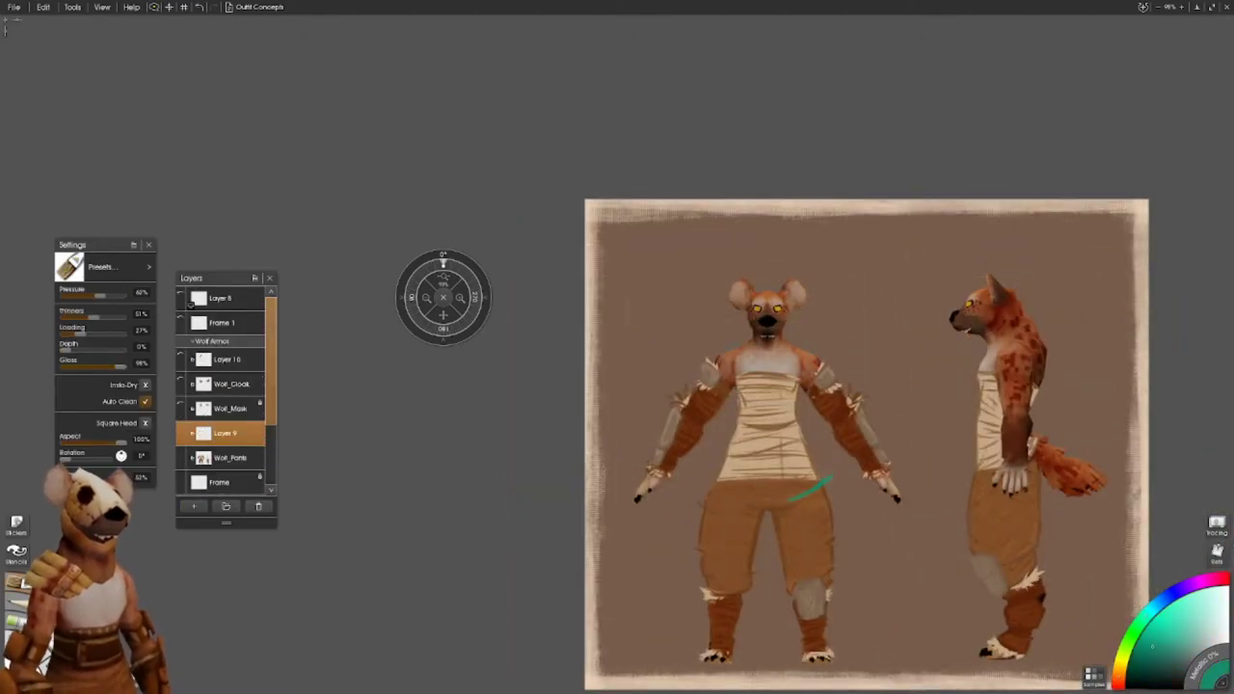
pyautogui.moveTo(790, 487); pyautogui.dragTo(761, 509)
pyautogui.moveTo(779, 459)
pyautogui.mouseDown()
pyautogui.moveTo(752, 501)
pyautogui.moveTo(711, 496)
pyautogui.mouseUp()
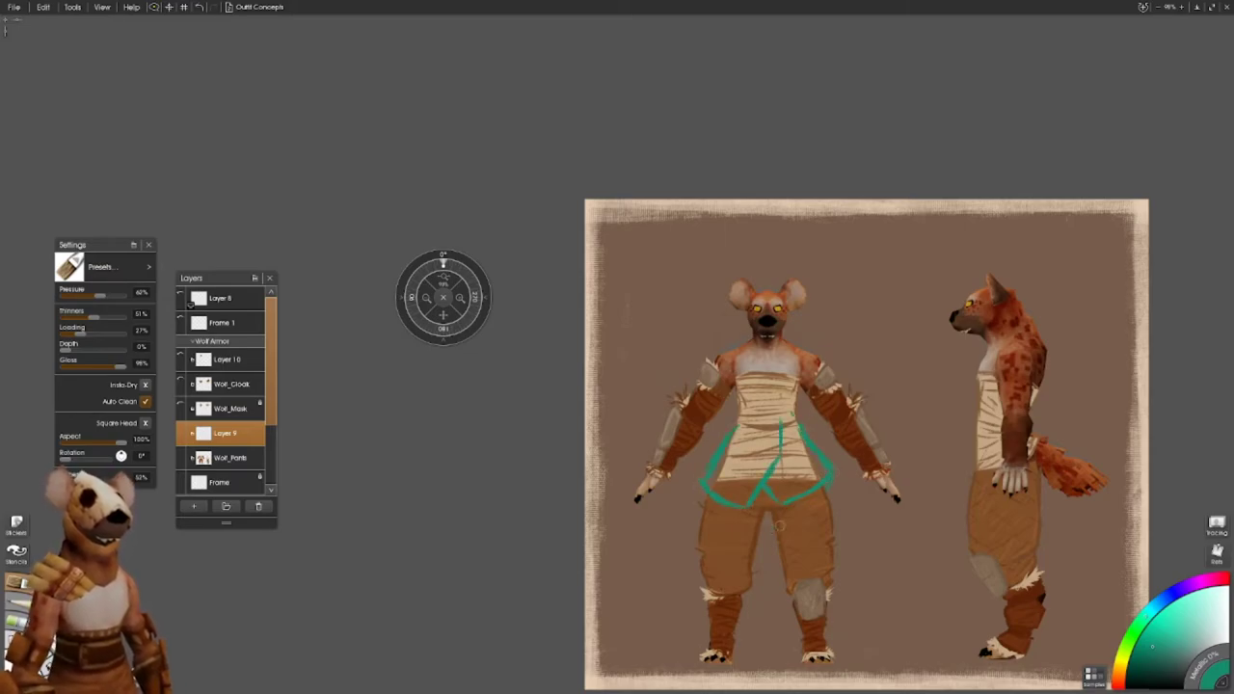
pyautogui.moveTo(705, 503); pyautogui.dragTo(744, 495)
pyautogui.moveTo(738, 430); pyautogui.dragTo(798, 420)
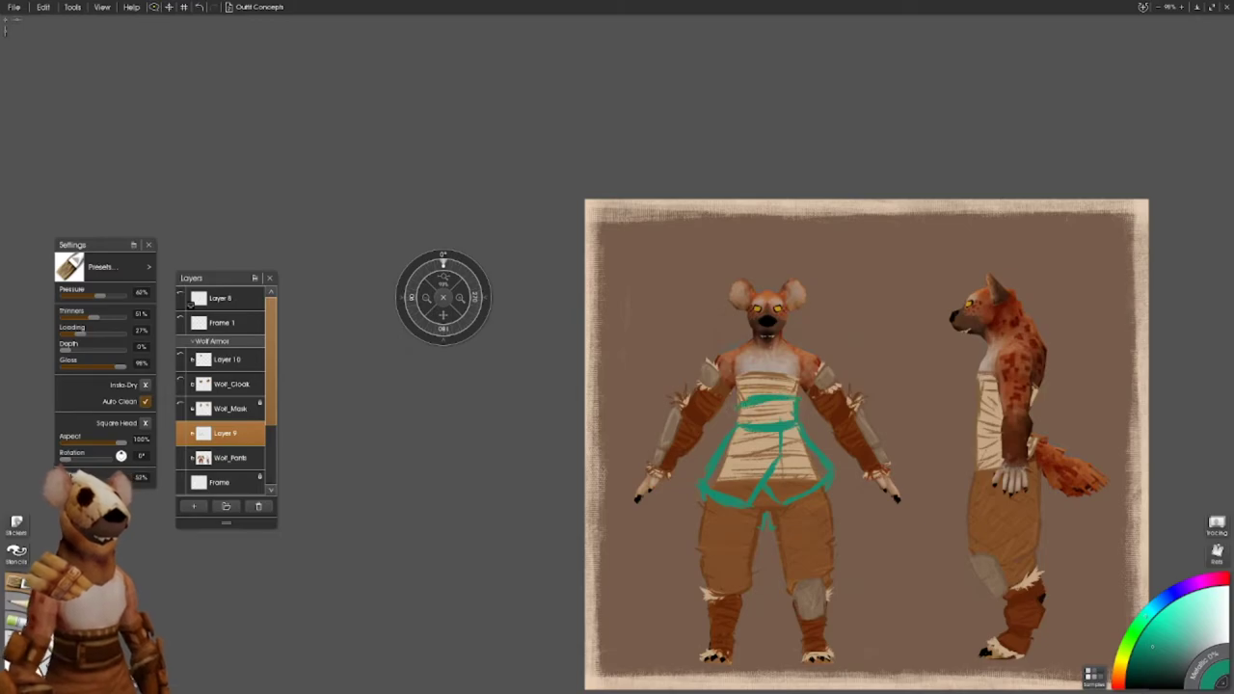
pyautogui.moveTo(736, 376); pyautogui.dragTo(777, 364)
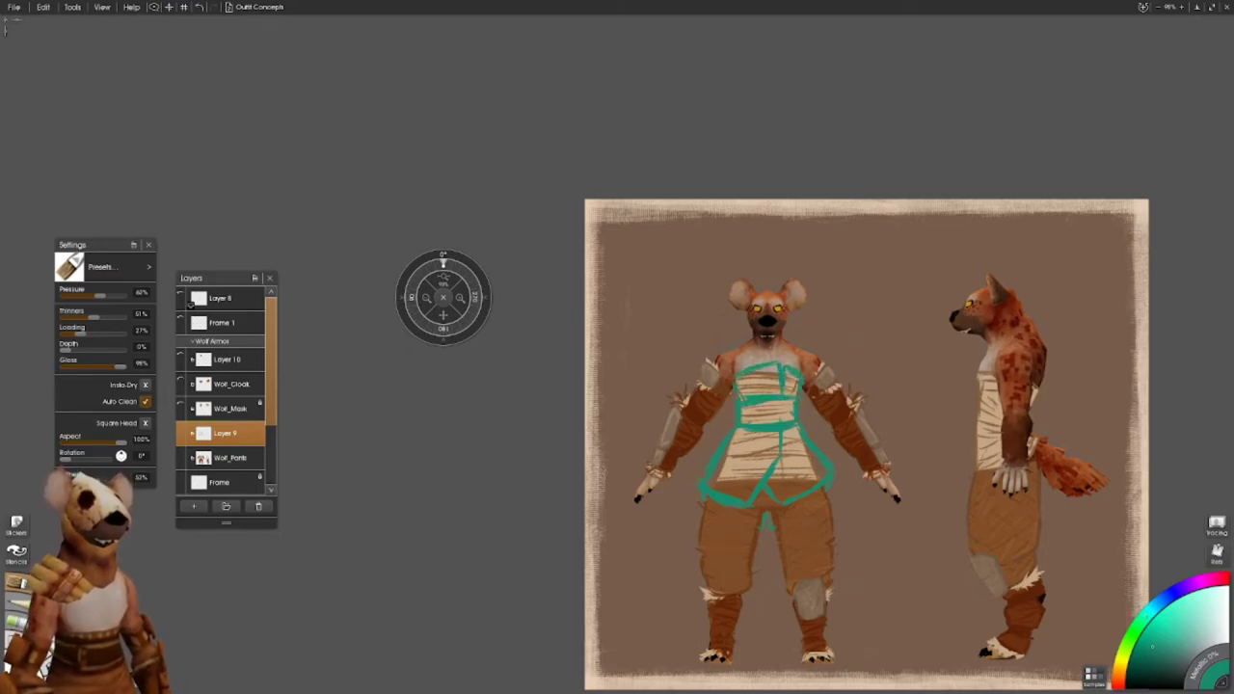
# - Try a thicker teal hem on the front view's tunic and rework it into a narrower, slightly shorter outline
pyautogui.moveTo(806, 487); pyautogui.dragTo(715, 486)
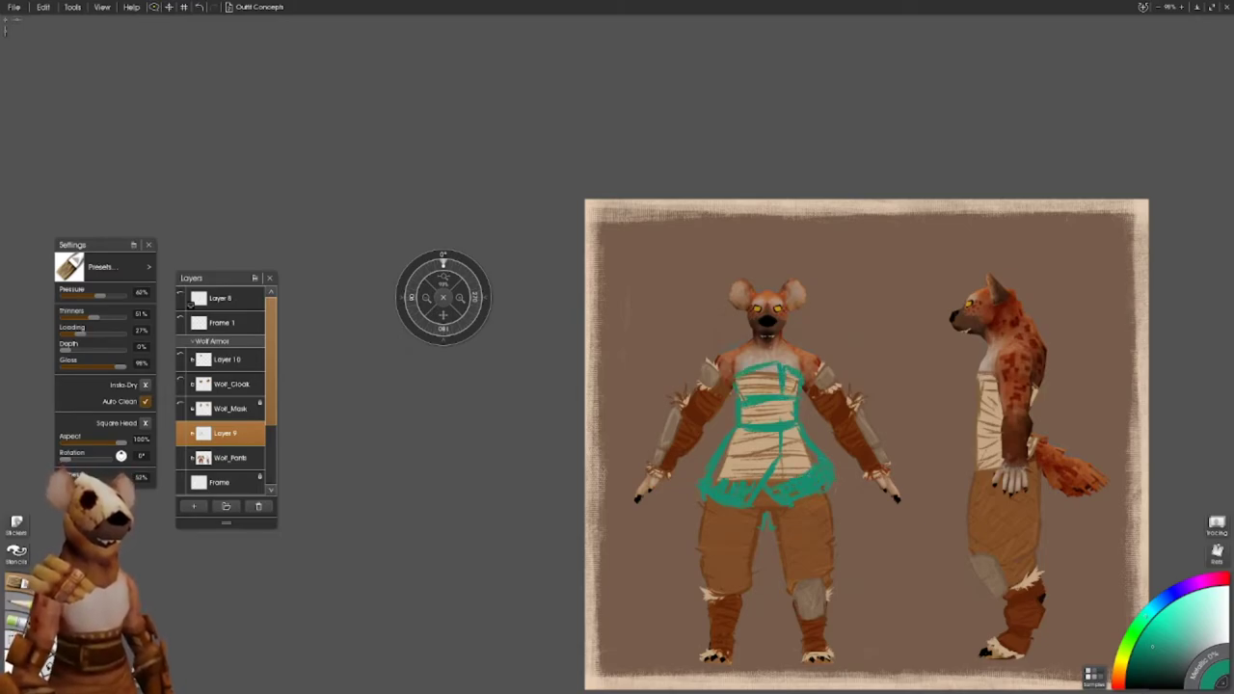
pyautogui.moveTo(817, 478); pyautogui.dragTo(775, 497)
pyautogui.moveTo(712, 503); pyautogui.dragTo(753, 488)
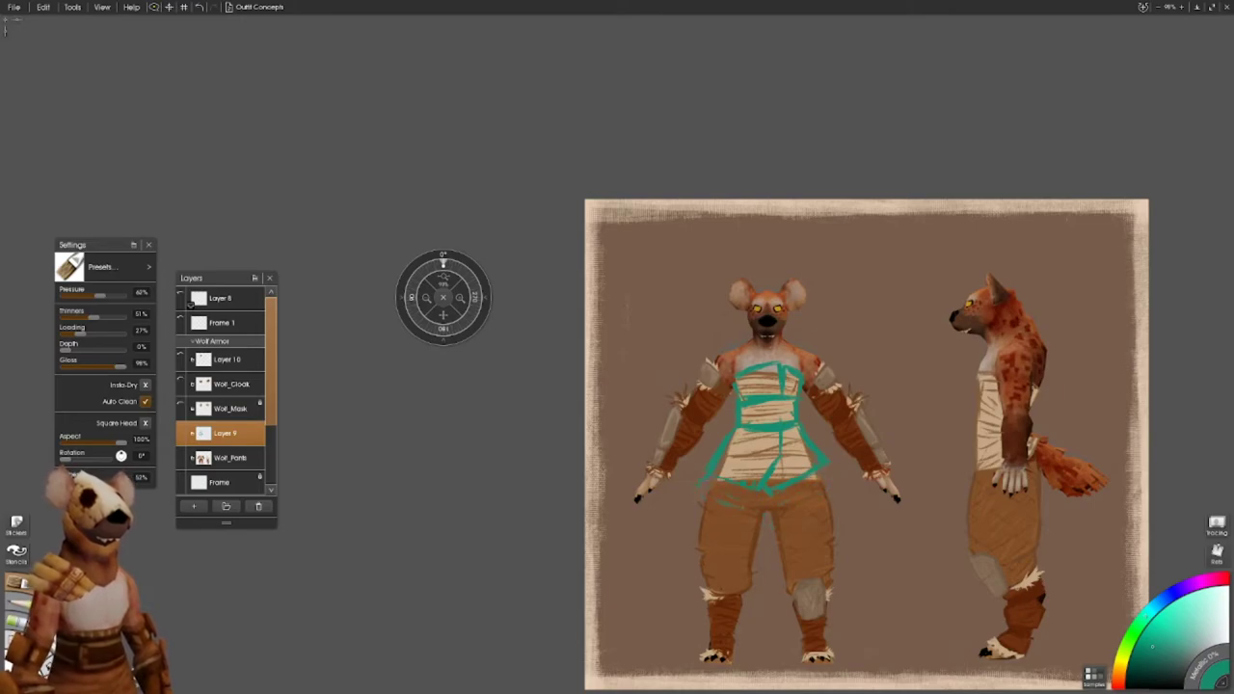
pyautogui.hotkey('ctrl', 'z')
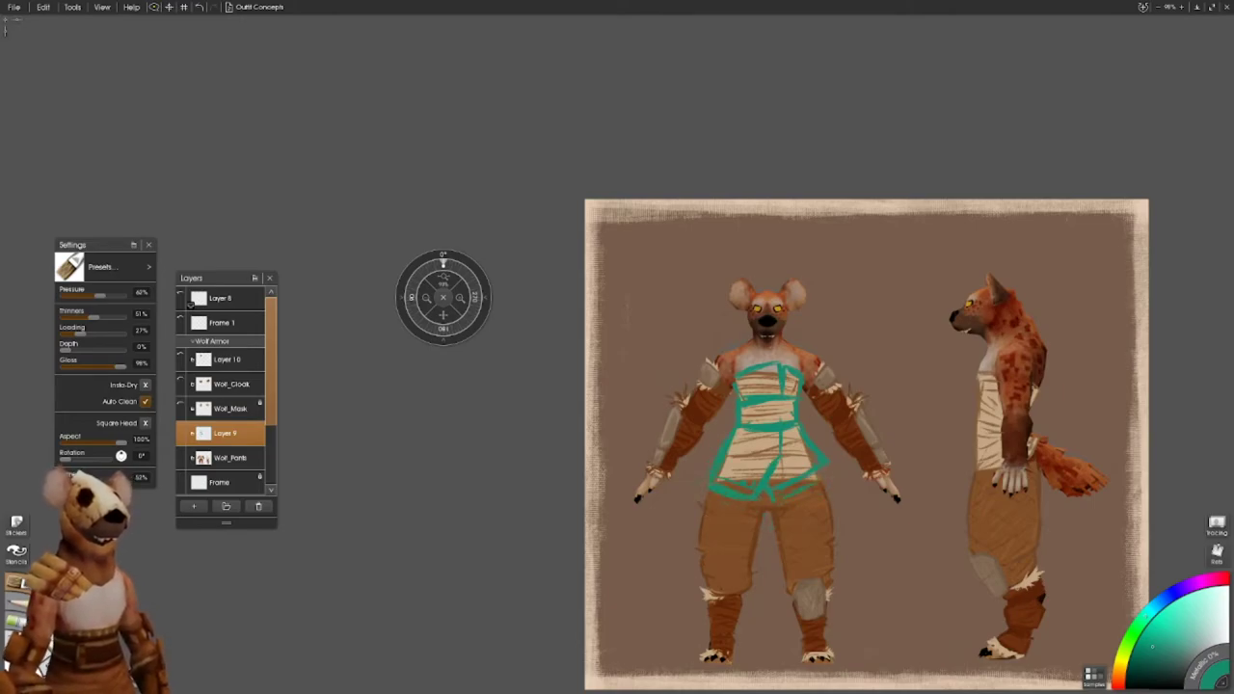
# - Sketch the tunic's ragged hem and neckline and its front fastenings in teal on the front view
pyautogui.moveTo(790, 501); pyautogui.dragTo(808, 494)
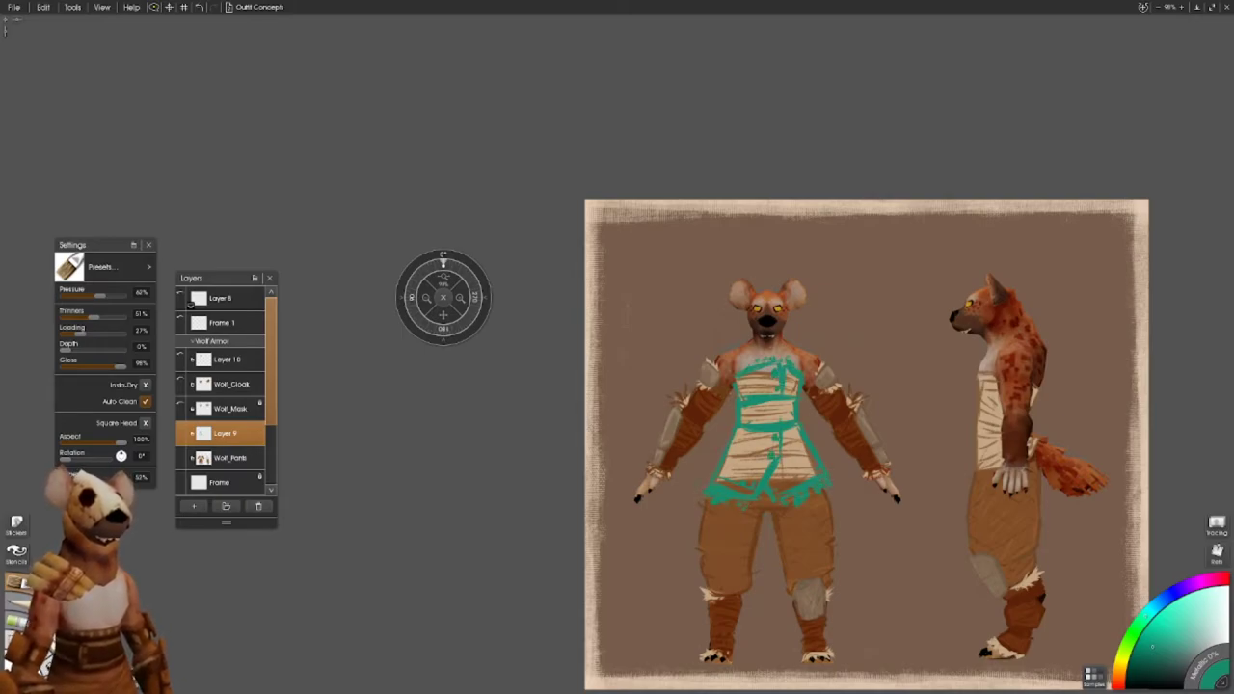
pyautogui.moveTo(485, 307); pyautogui.dragTo(440, 336)
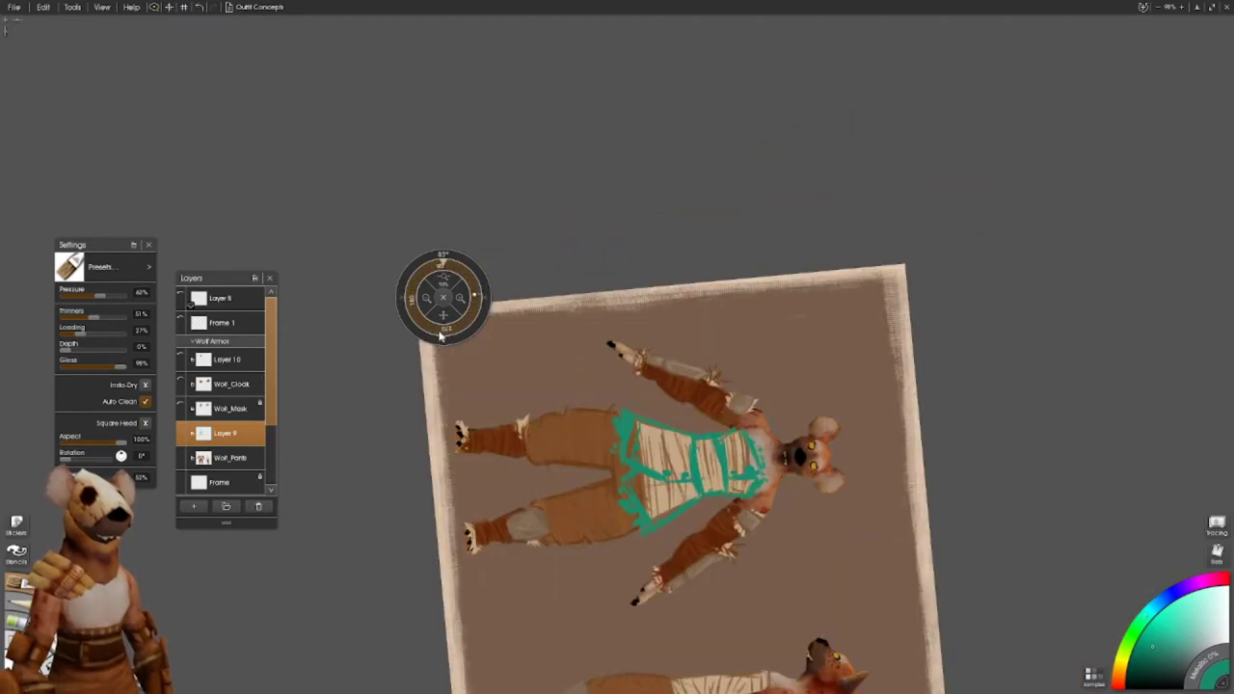
pyautogui.click(440, 335)
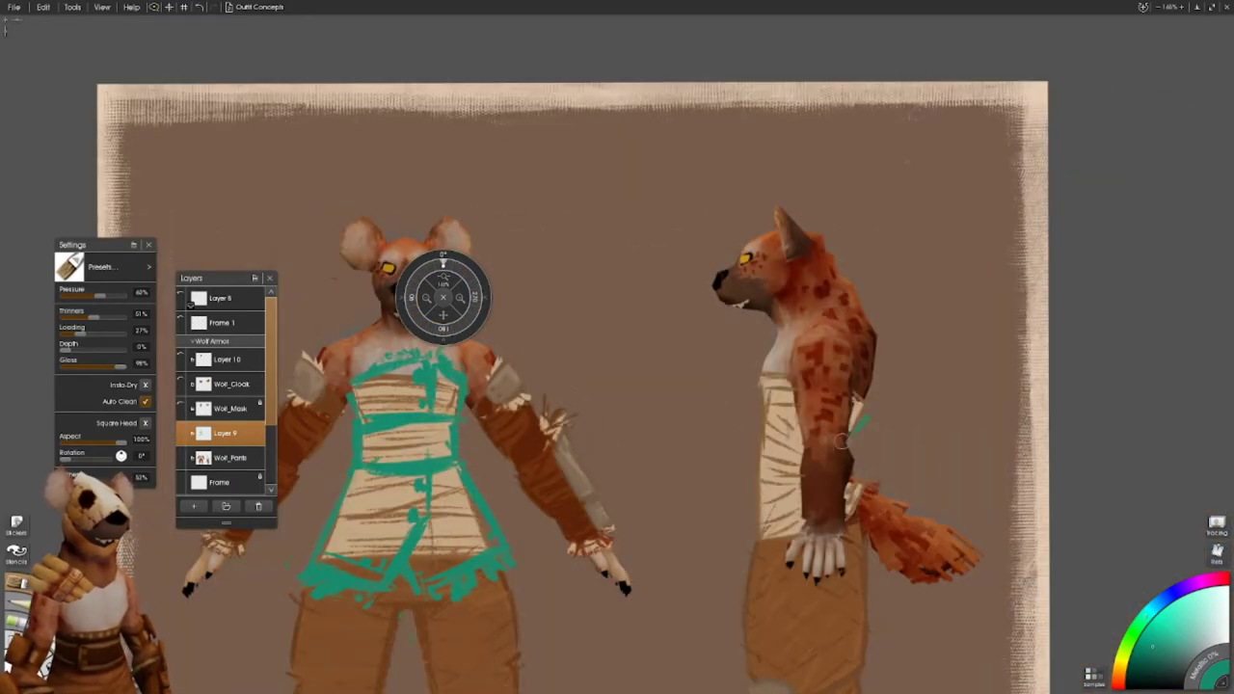
# - Sketch the matching tunic in teal on the side view, including neckline, waistband, back edge and hem
pyautogui.moveTo(850, 399); pyautogui.dragTo(864, 383)
pyautogui.moveTo(762, 371); pyautogui.dragTo(785, 368)
pyautogui.moveTo(768, 423)
pyautogui.mouseDown()
pyautogui.moveTo(798, 420)
pyautogui.moveTo(800, 466)
pyautogui.mouseUp()
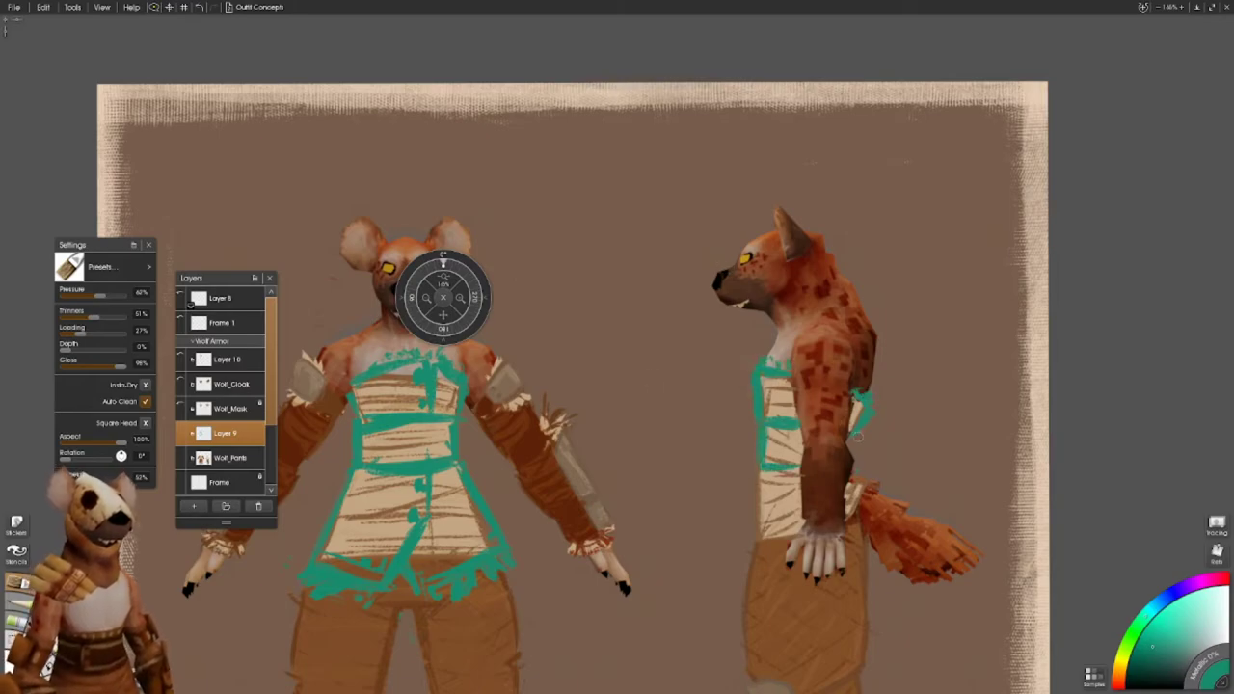
pyautogui.moveTo(854, 436)
pyautogui.mouseDown()
pyautogui.moveTo(847, 464)
pyautogui.moveTo(865, 525)
pyautogui.moveTo(857, 557)
pyautogui.mouseUp()
pyautogui.moveTo(748, 561); pyautogui.dragTo(809, 579)
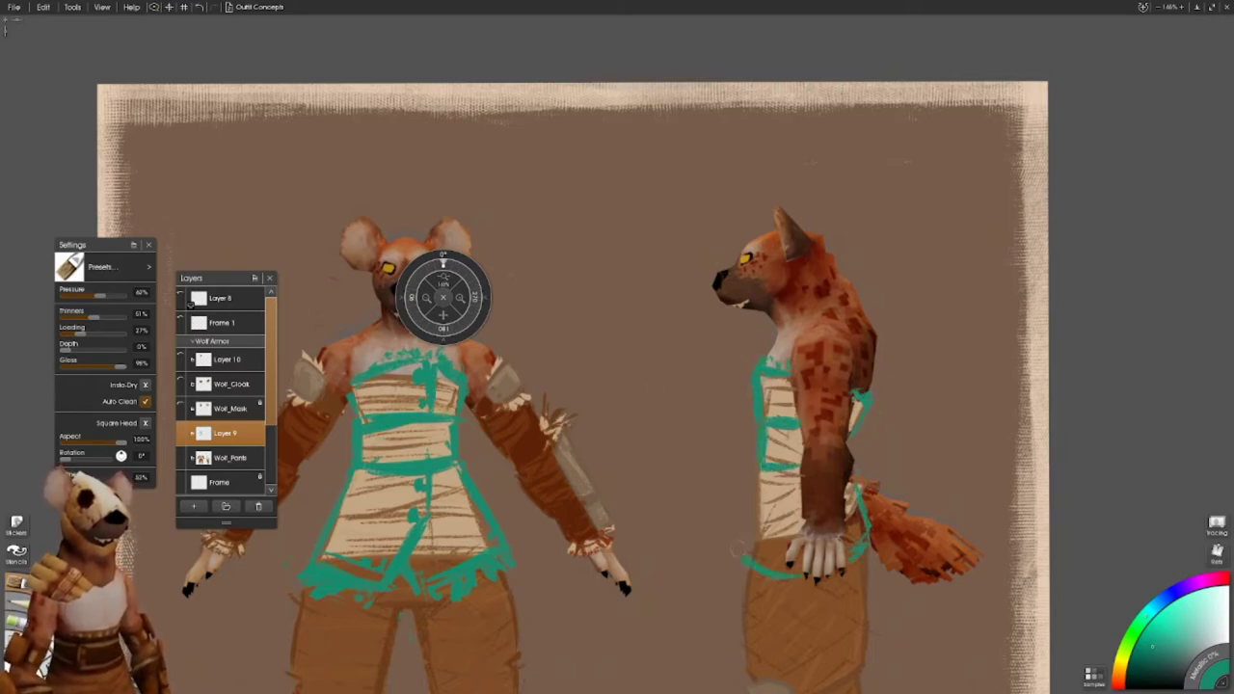
pyautogui.moveTo(848, 480); pyautogui.dragTo(865, 559)
pyautogui.hotkey('ctrl', '-')
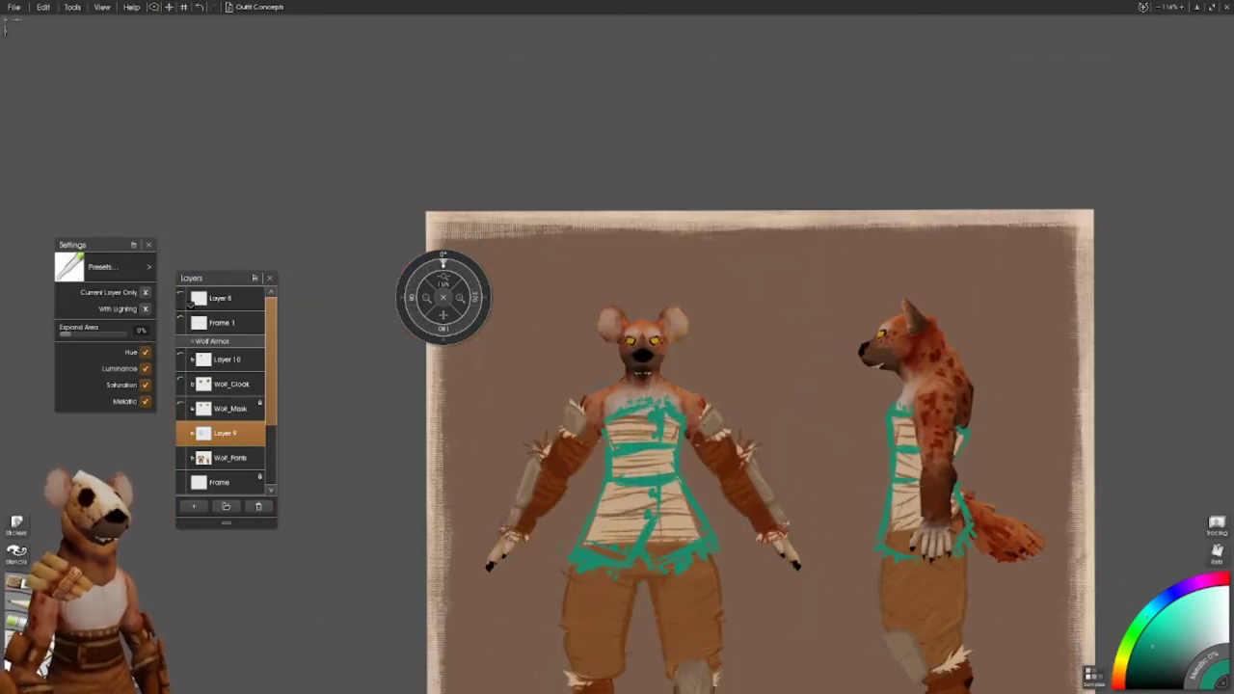
# - Add a new layer above the teal sketch and paint grey-brown clasps down the tunic's front
pyautogui.scroll(-2, 760, 444)
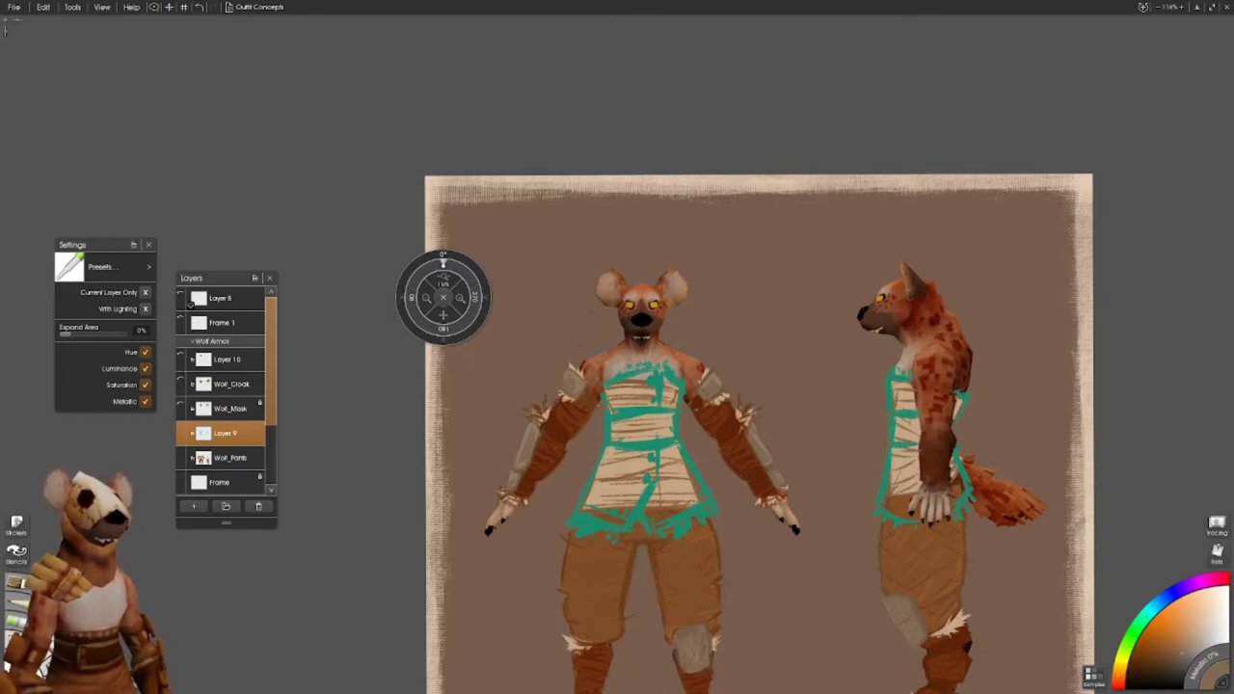
pyautogui.press('o')
pyautogui.hotkey('ctrl', 'shift', 'n')
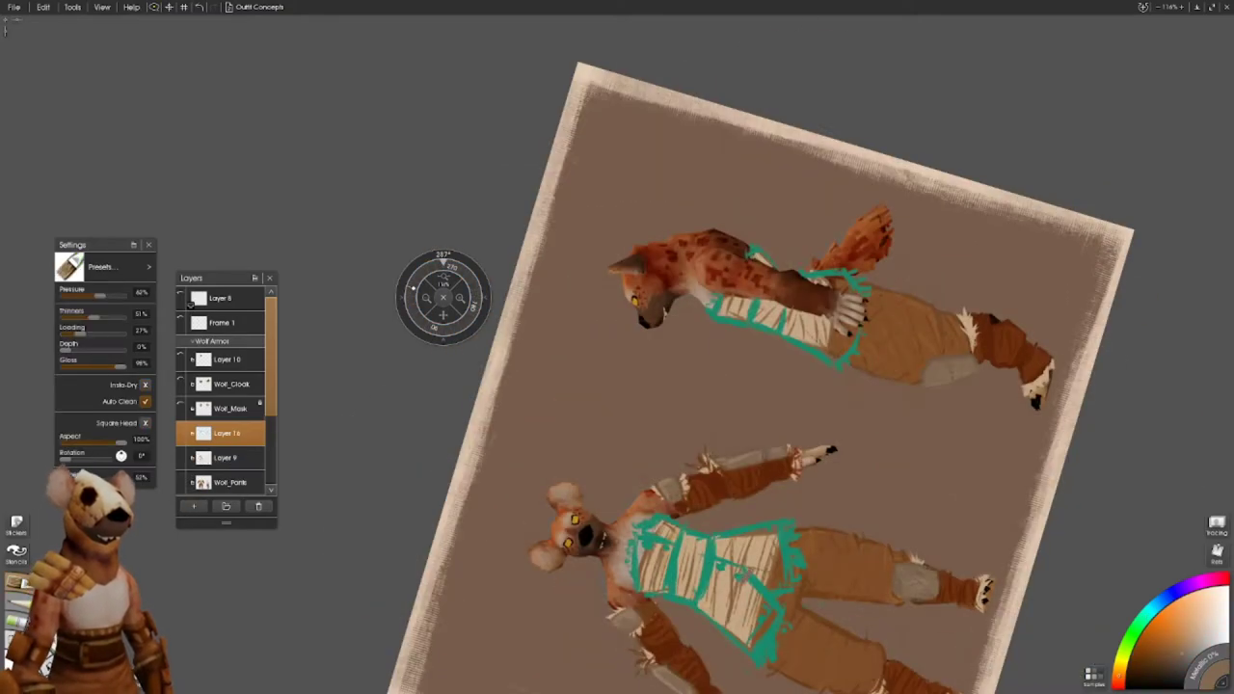
pyautogui.moveTo(760, 444); pyautogui.dragTo(711, 381)
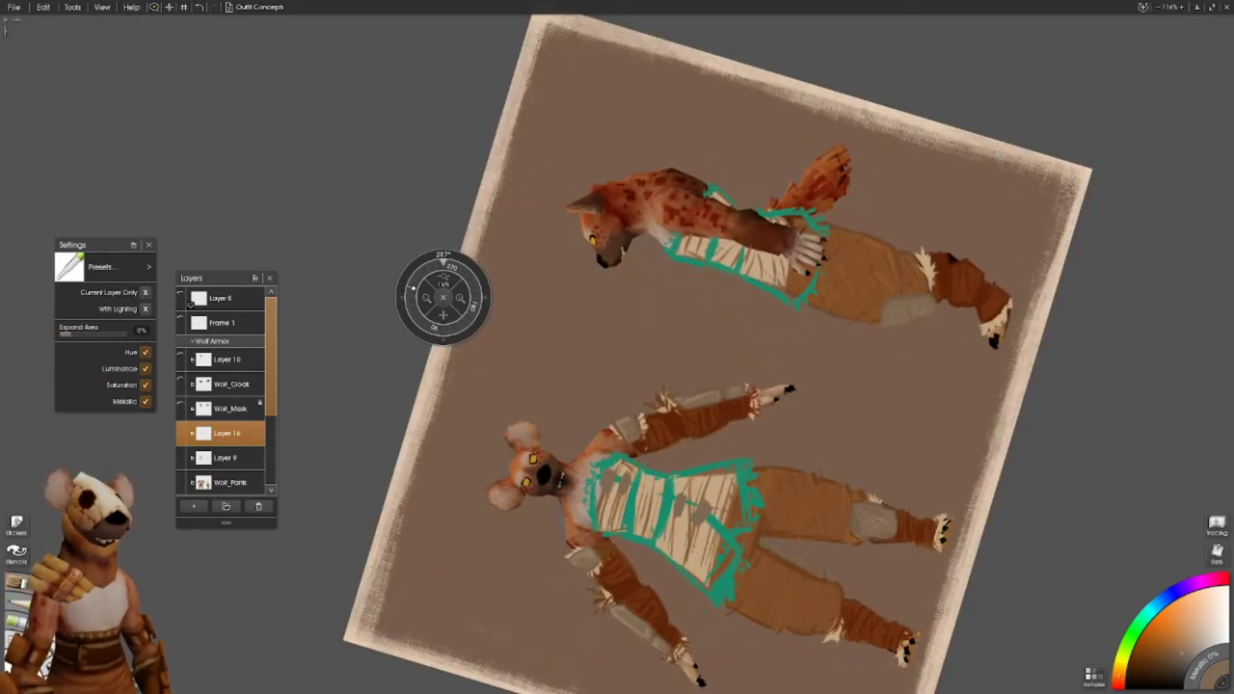
# - Lock the transparency of Layer 9 and recolour the tunic's ragged hem fringe cream on both views
pyautogui.click(259, 458)
pyautogui.click(288, 467)
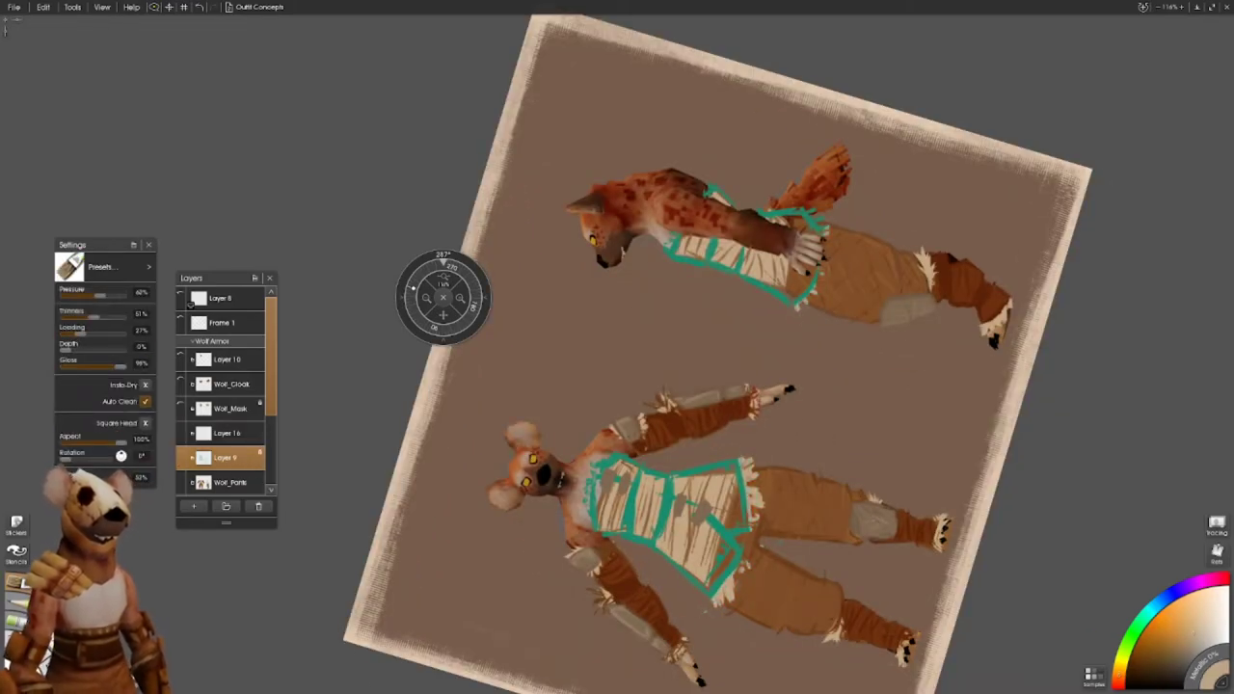
pyautogui.click(442, 297)
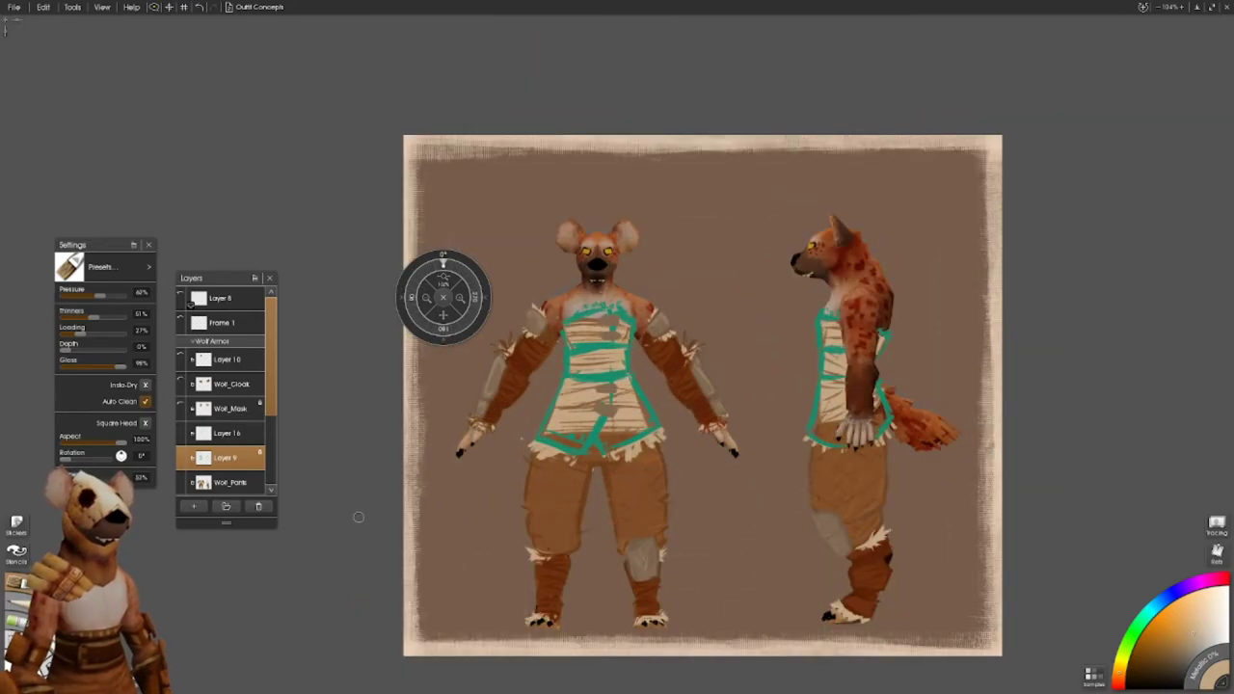
# - Check the tunic with the cloak shown, then unlock Layer 9's transparency and erase the ragged teal neckline on both views
pyautogui.click(191, 407)
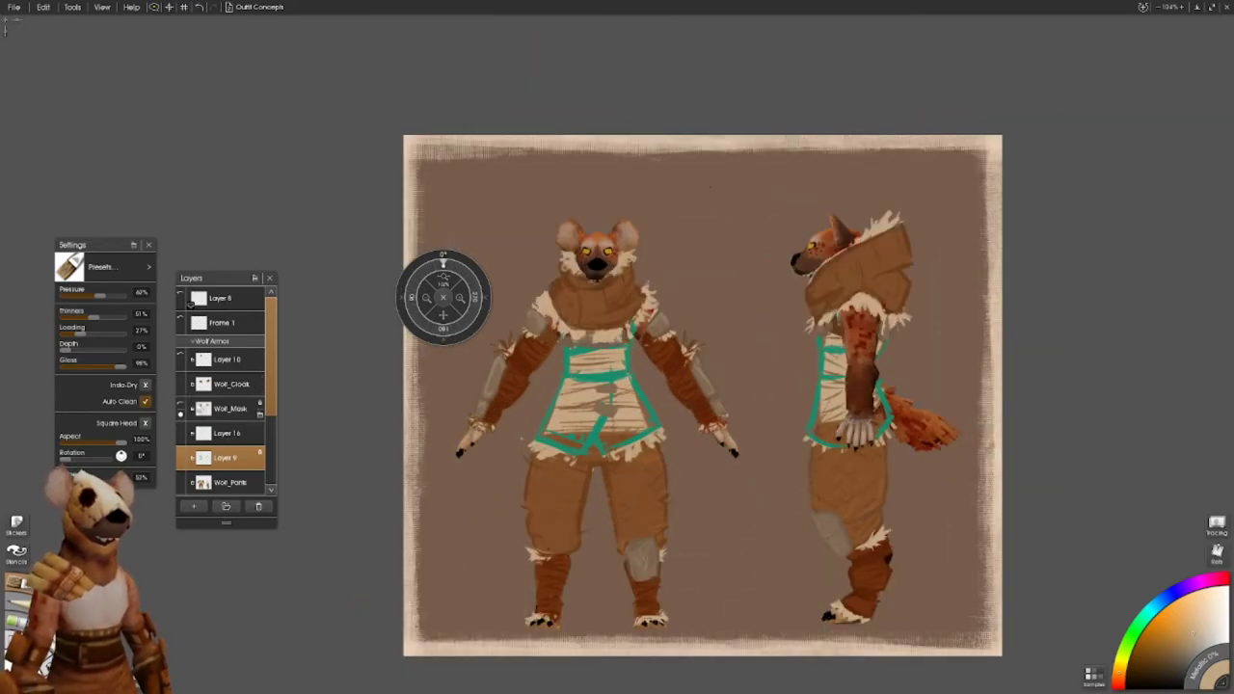
pyautogui.click(192, 408)
pyautogui.click(259, 451)
pyautogui.click(288, 469)
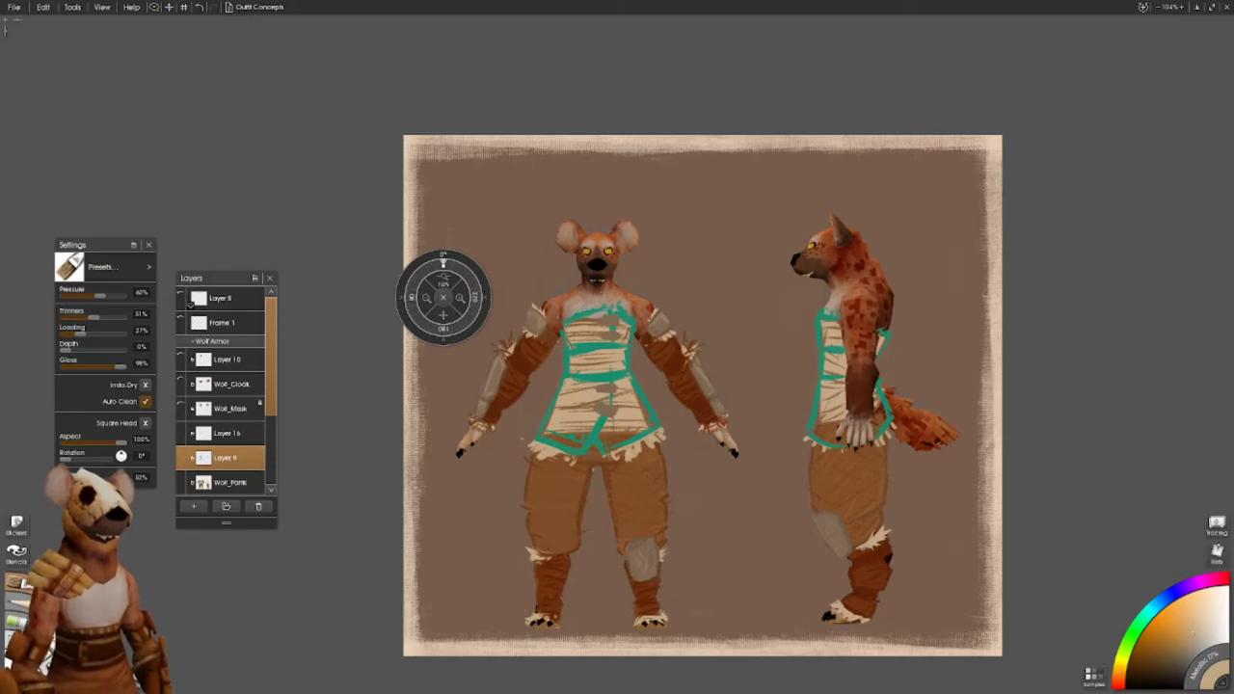
pyautogui.moveTo(572, 311); pyautogui.dragTo(630, 320)
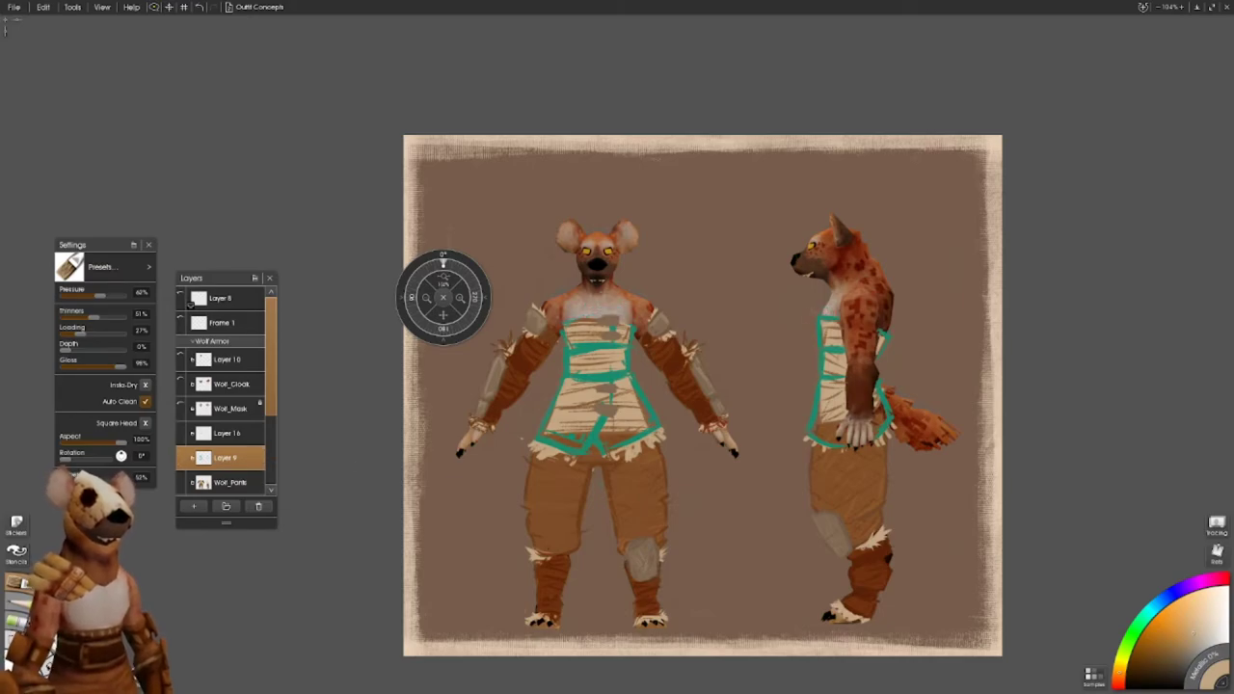
# - Lock Layer 9's transparency again and recolour the remaining teal tunic outlines a muted reddish brown
pyautogui.moveTo(765, 340); pyautogui.dragTo(733, 453)
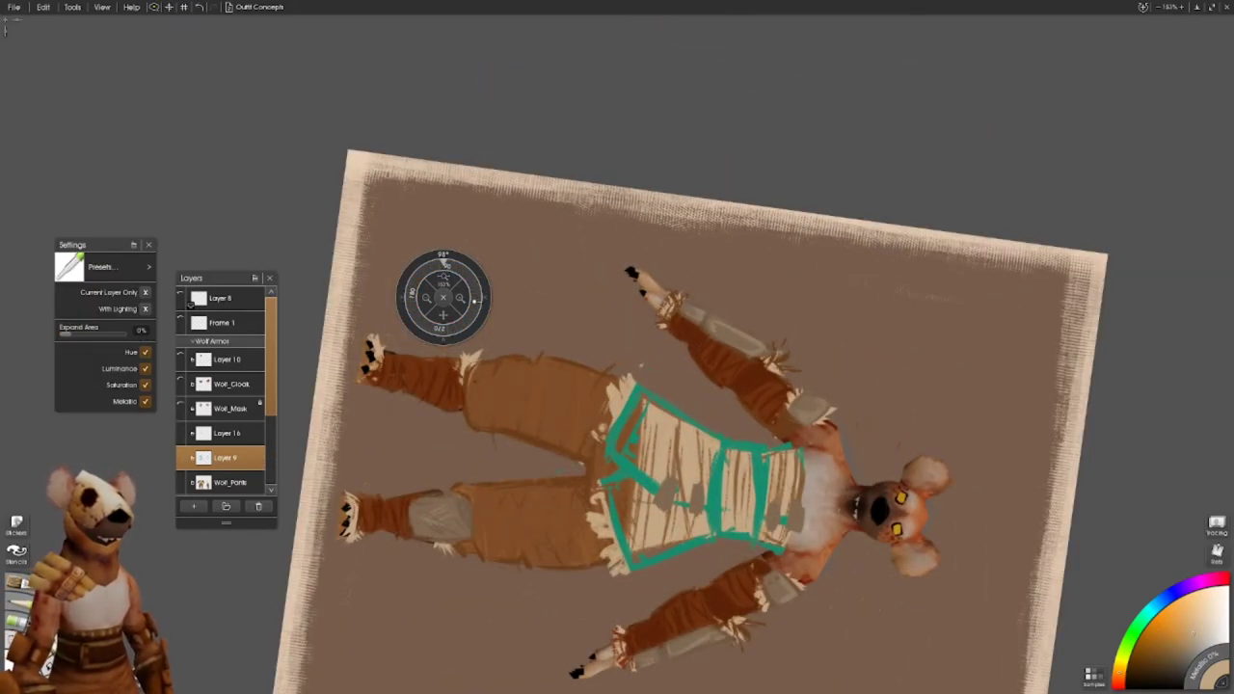
pyautogui.click(259, 451)
pyautogui.click(304, 466)
pyautogui.press('i')
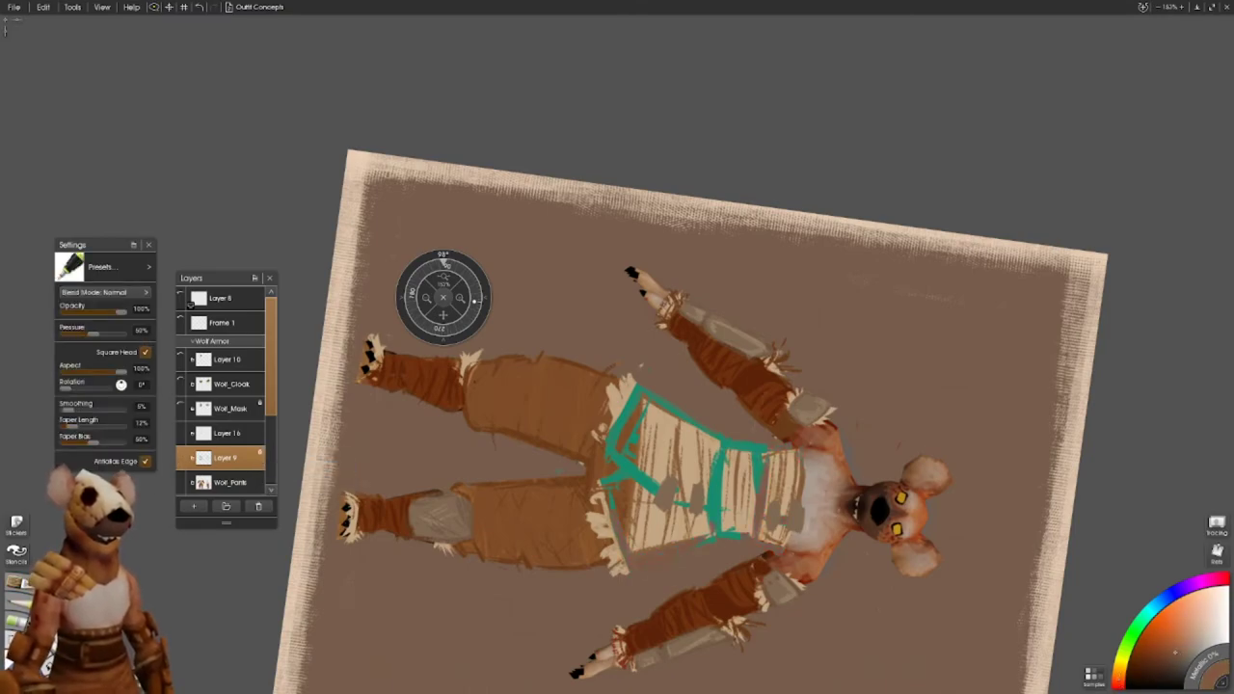
pyautogui.press('o')
pyautogui.moveTo(616, 569); pyautogui.dragTo(601, 482)
pyautogui.moveTo(617, 404); pyautogui.dragTo(600, 461)
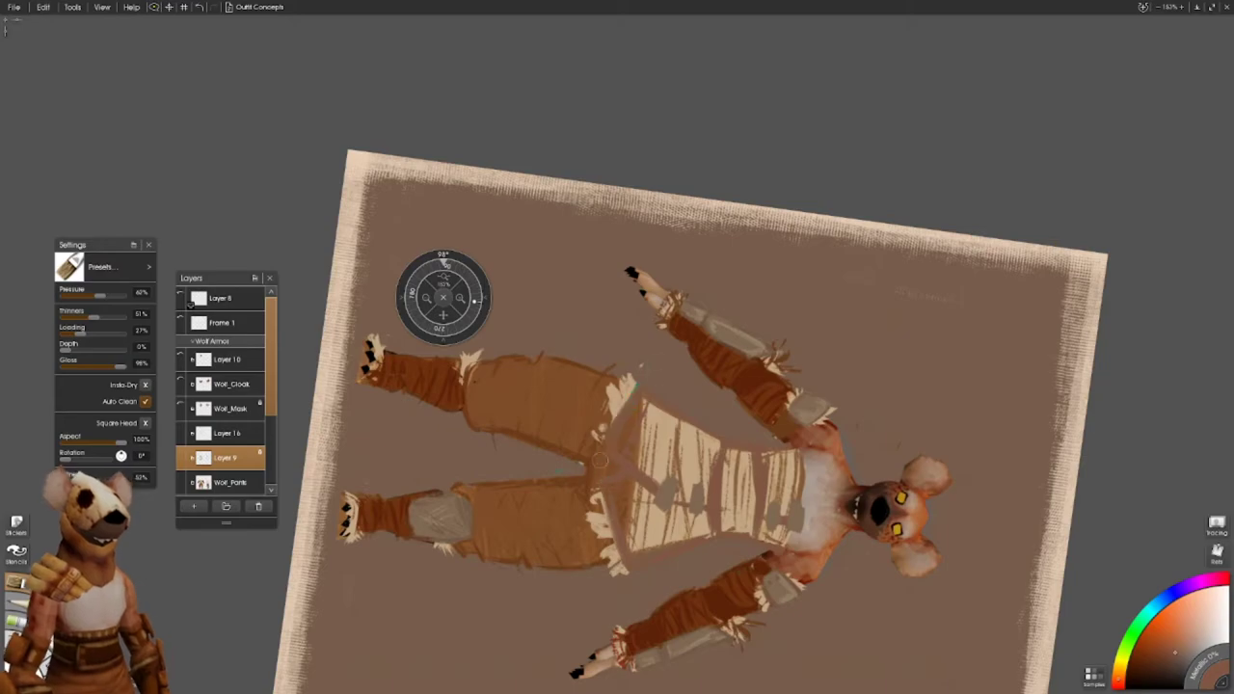
pyautogui.click(443, 258)
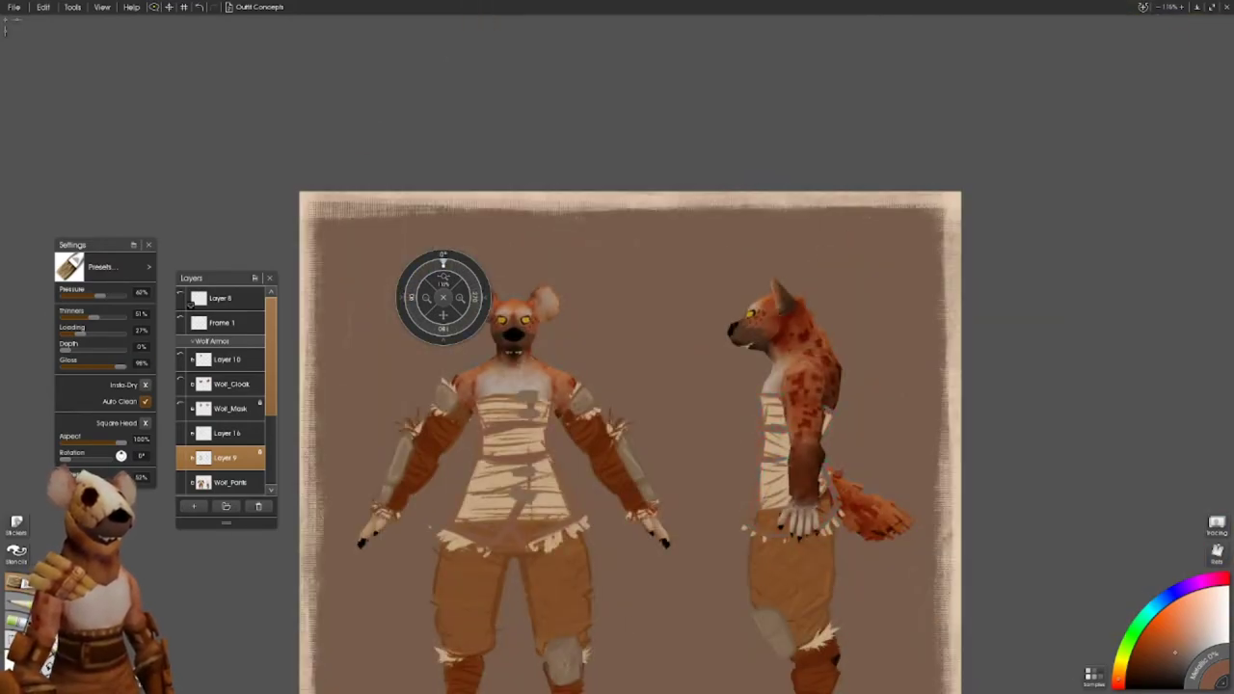
# - Add a new layer below Layer 9 and paint a wide dark brown belt across the front view's waist
pyautogui.hotkey('ctrl', 'shift', 'n')
pyautogui.moveTo(443, 256); pyautogui.dragTo(412, 285)
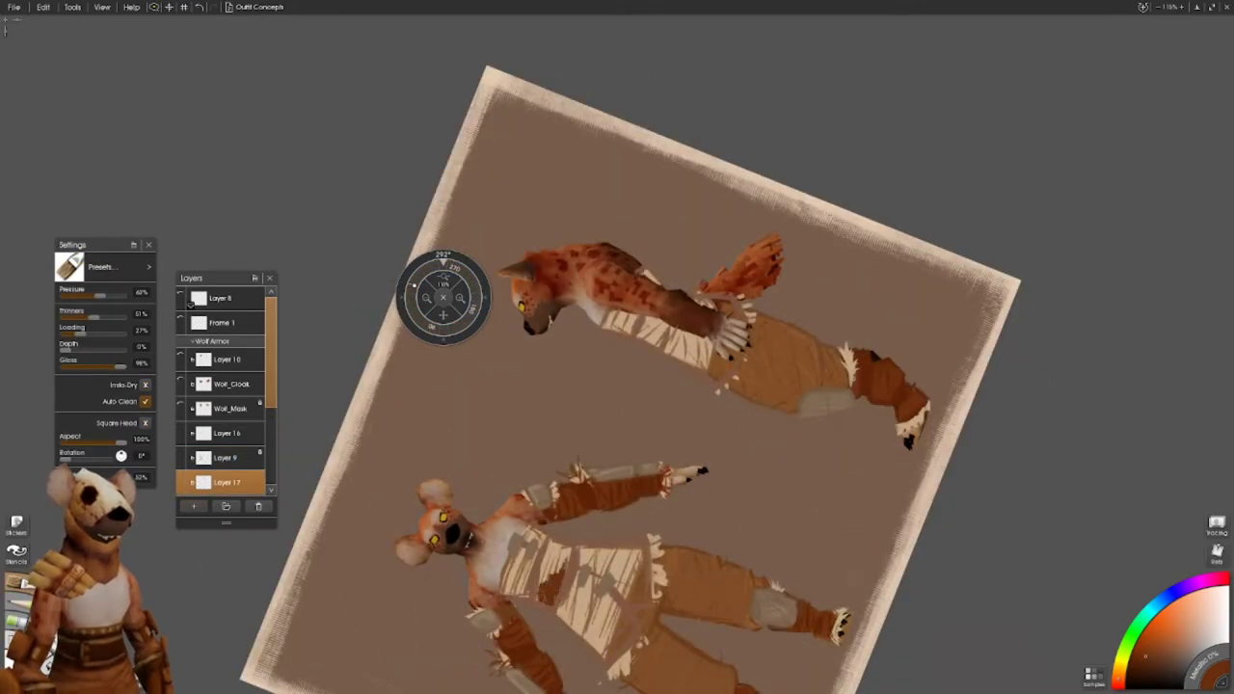
pyautogui.moveTo(554, 544); pyautogui.dragTo(607, 487)
pyautogui.press('s')
pyautogui.press('o')
pyautogui.click(224, 433)
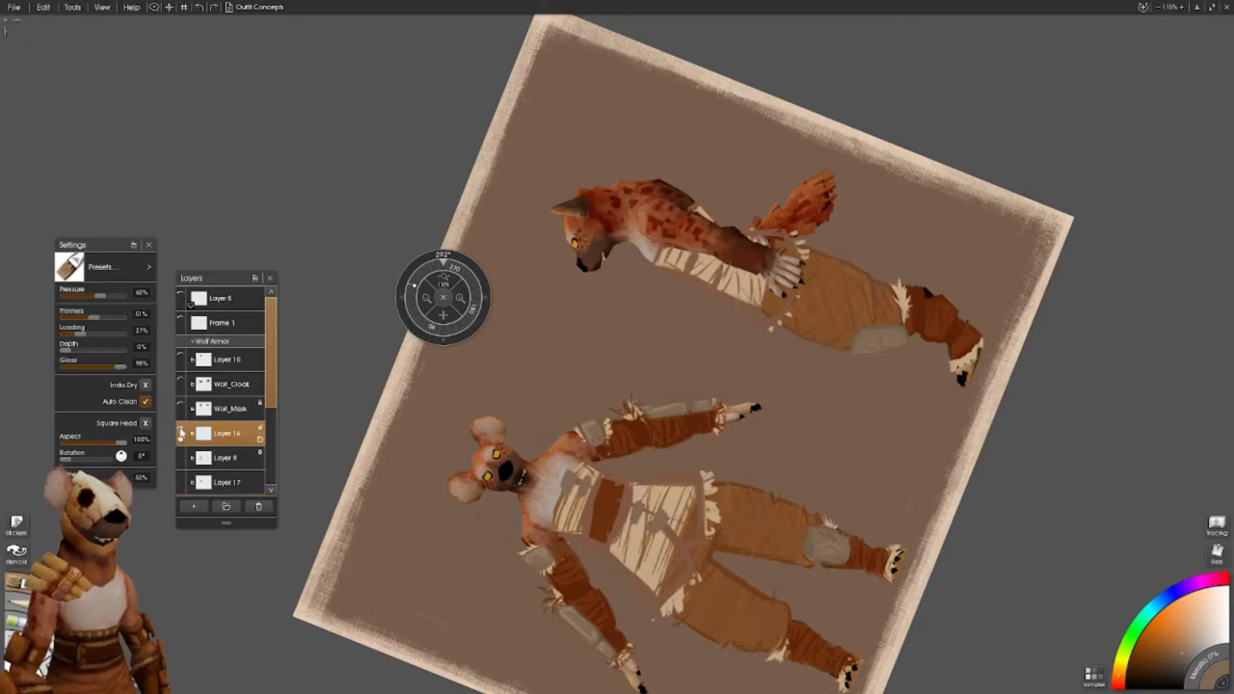
pyautogui.hotkey('ctrl', '0')
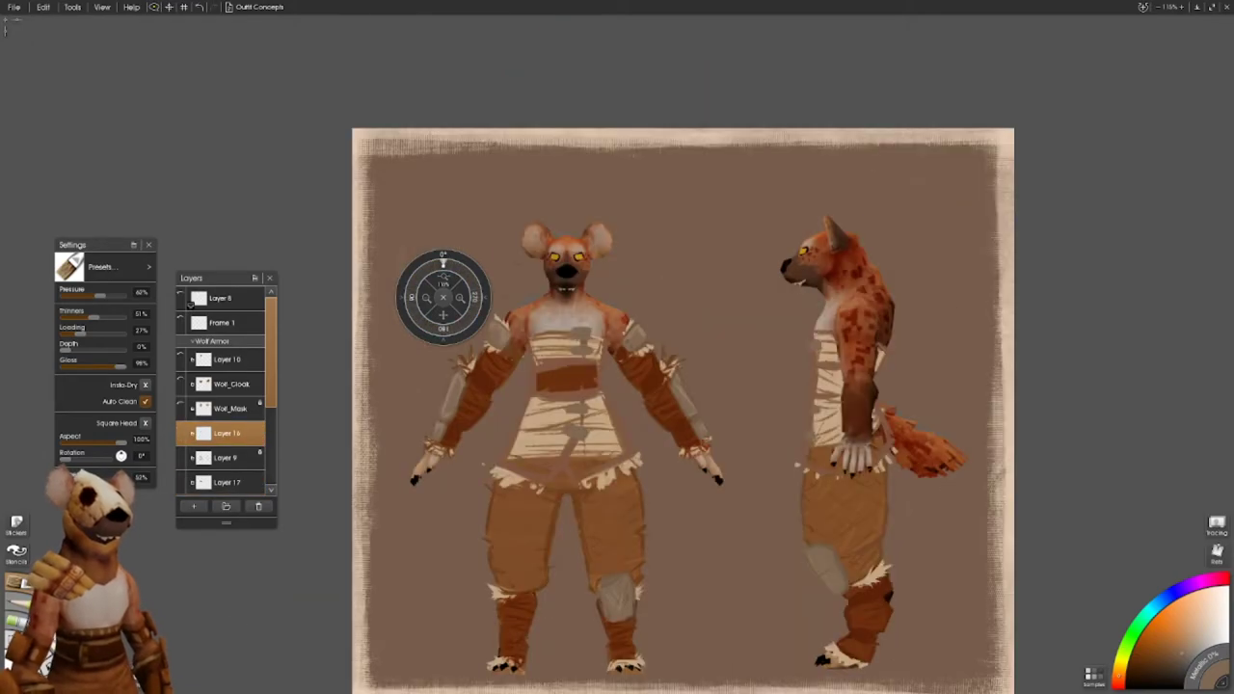
# - Add a new layer below the belt and fill the front view's tunic with a flat dusty pink base
pyautogui.scroll(-2, 214, 463)
pyautogui.click(223, 444)
pyautogui.moveTo(563, 451)
pyautogui.mouseDown()
pyautogui.moveTo(510, 405)
pyautogui.moveTo(539, 406)
pyautogui.moveTo(556, 341)
pyautogui.moveTo(594, 352)
pyautogui.moveTo(609, 453)
pyautogui.mouseUp()
pyautogui.press('alt')
pyautogui.rightClick(262, 434)
pyautogui.press('Escape')
pyautogui.hotkey('ctrl', 'z')
pyautogui.hotkey('ctrl', 'z')
pyautogui.hotkey('ctrl', 'z')
pyautogui.hotkey('ctrl', 'z')
# - Choose a more saturated orange-red and repaint the front view's tunic fill with it
pyautogui.click(1182, 648)
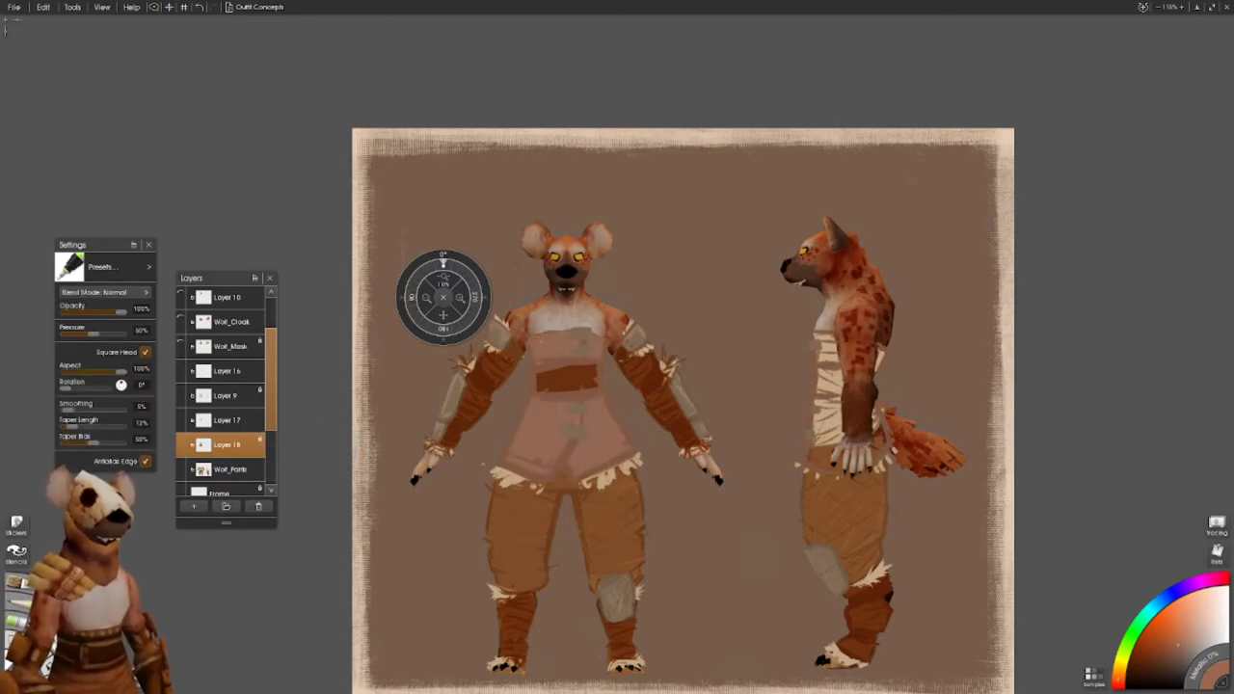
pyautogui.moveTo(1180, 656); pyautogui.dragTo(1159, 645)
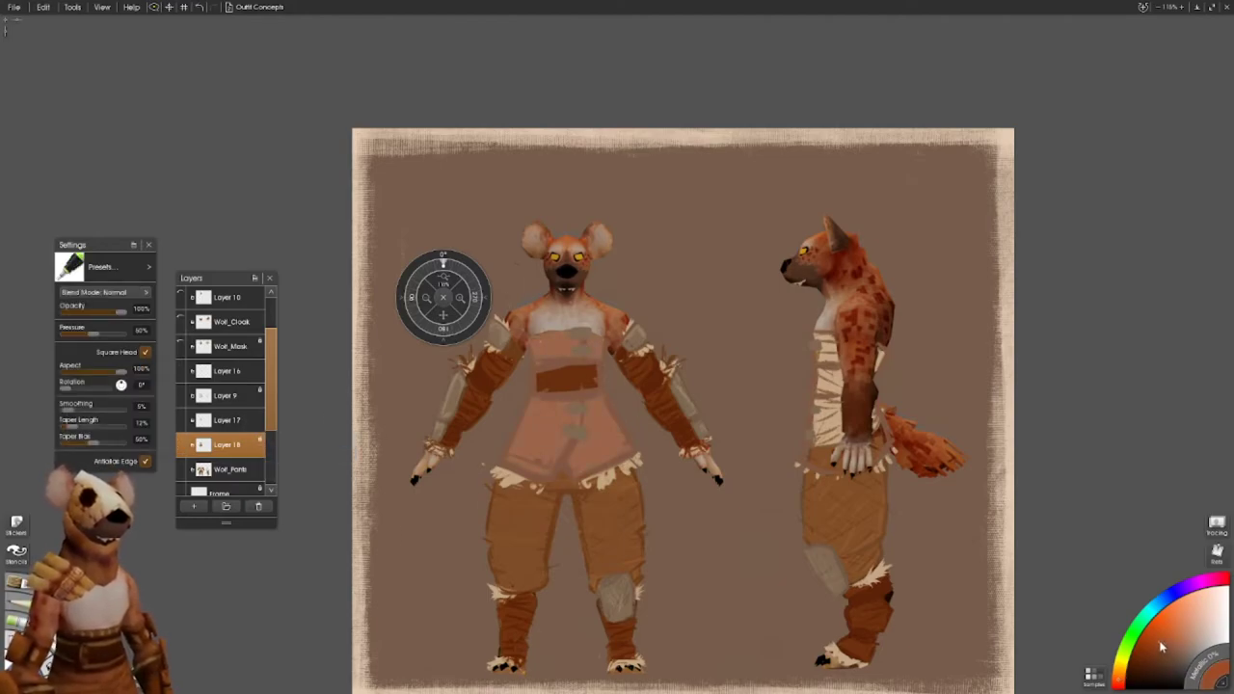
pyautogui.moveTo(568, 333); pyautogui.dragTo(576, 355)
pyautogui.moveTo(617, 404); pyautogui.dragTo(578, 472)
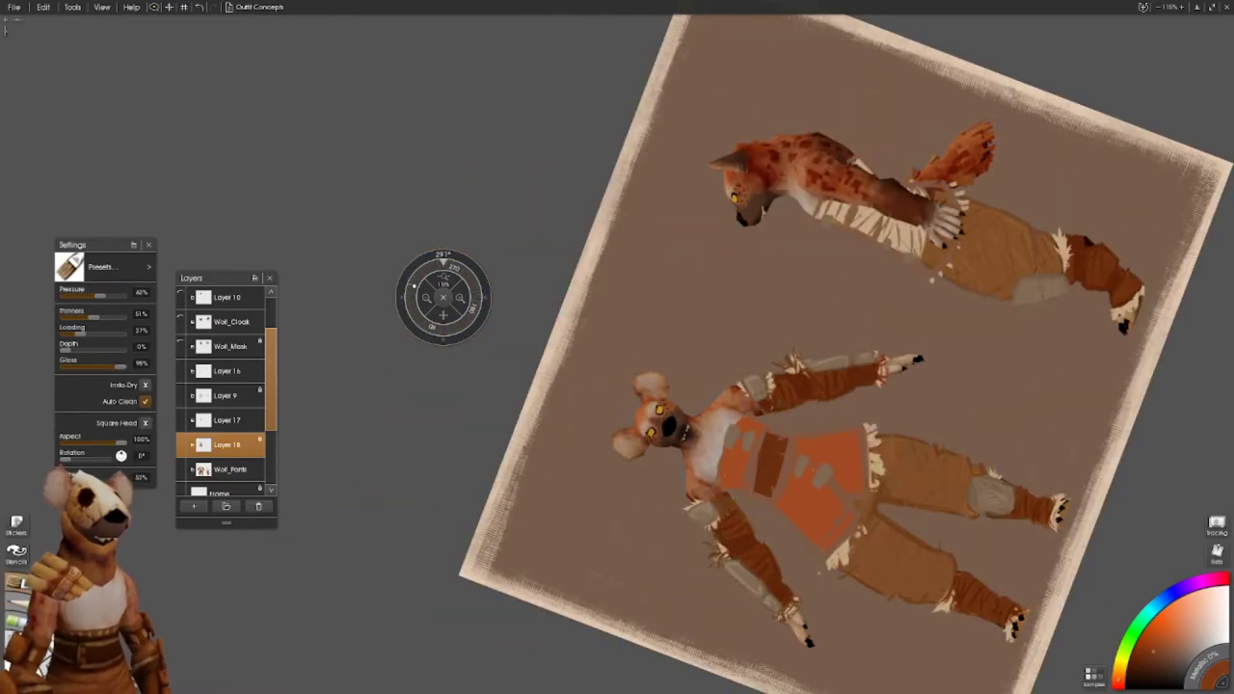
# - Repaint the front tunic's outline strokes on Layer 9 in a darker reddish brown
pyautogui.click(202, 390)
pyautogui.moveTo(841, 559)
pyautogui.mouseDown()
pyautogui.moveTo(863, 429)
pyautogui.moveTo(824, 431)
pyautogui.moveTo(747, 502)
pyautogui.mouseUp()
pyautogui.moveTo(867, 386); pyautogui.dragTo(895, 477)
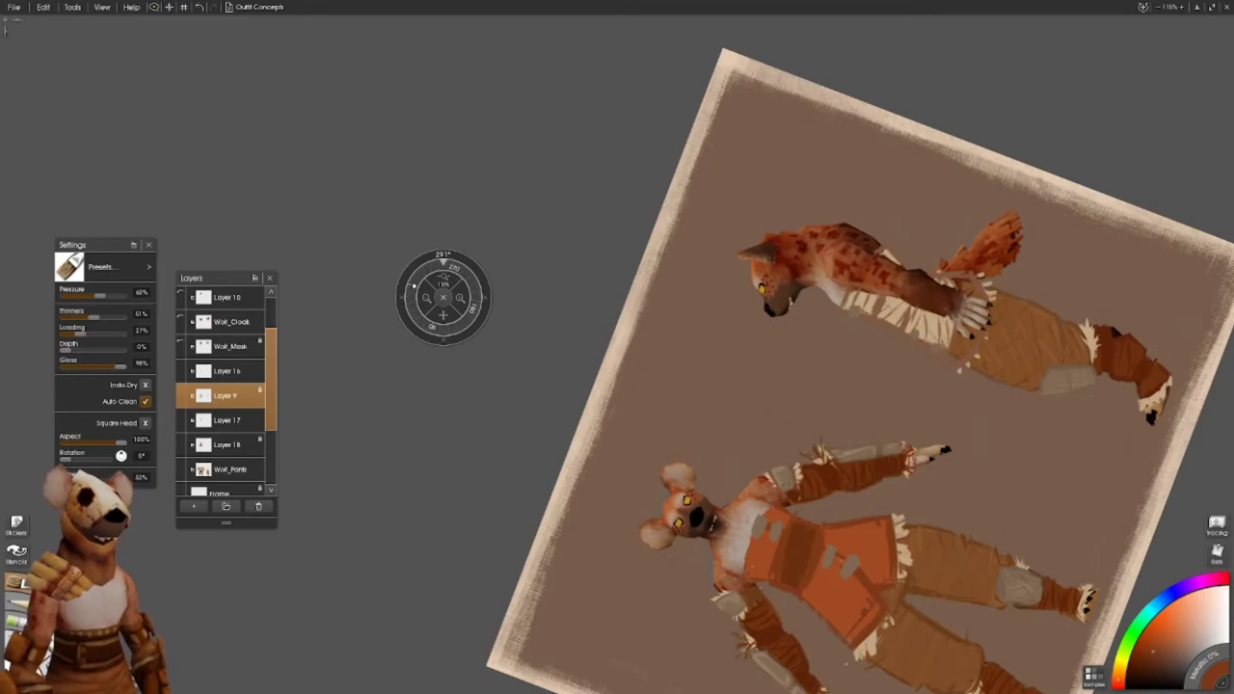
# - Add a new layer beneath the tunic fill and paint a cream fringe along the side view's hem
pyautogui.press('n')
pyautogui.press('o')
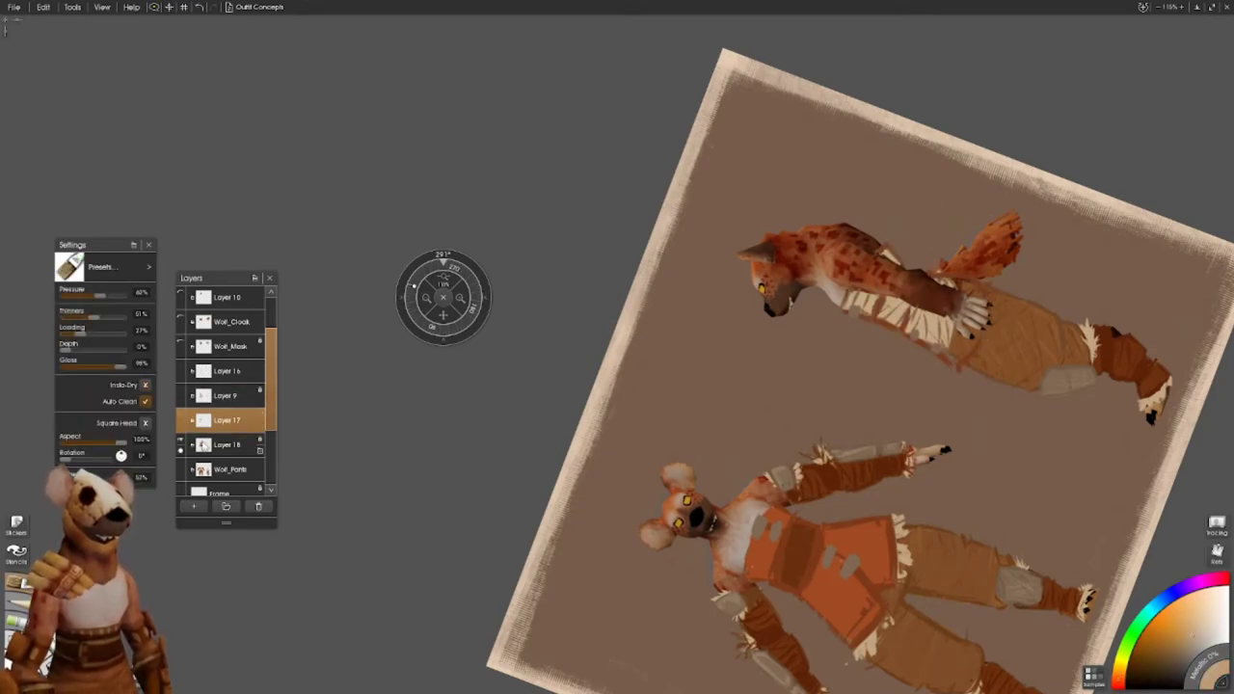
pyautogui.click(214, 473)
pyautogui.click(215, 503)
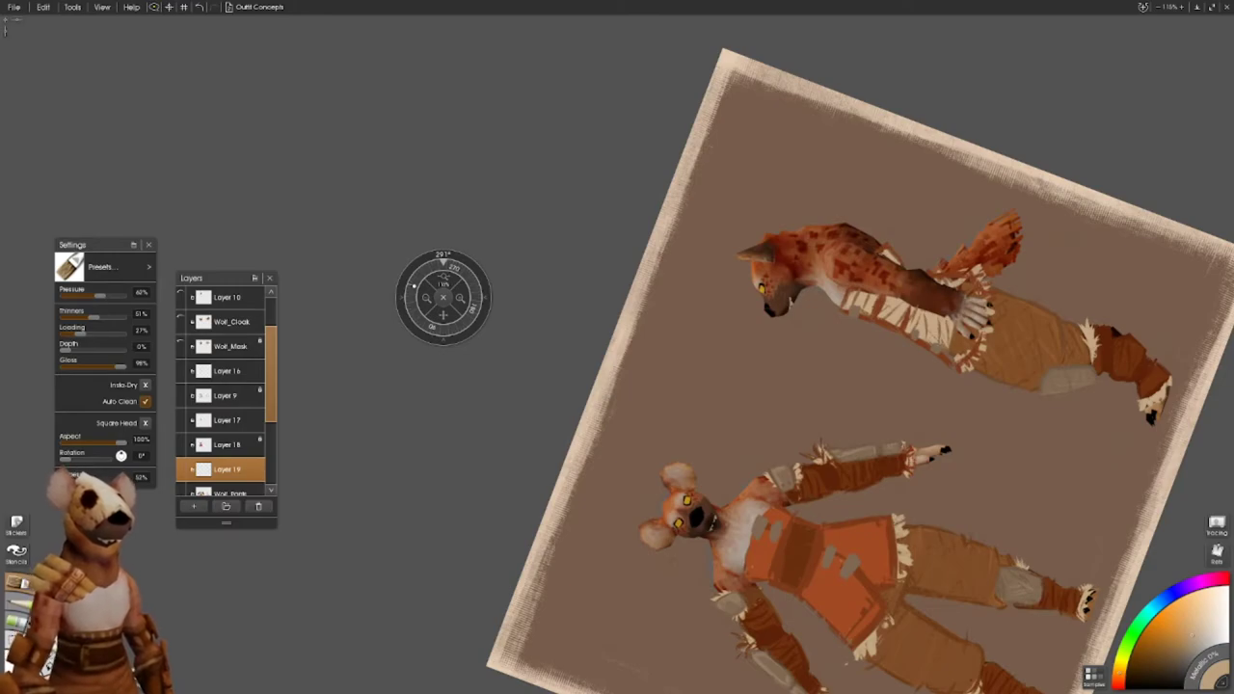
# - Fill the side view's tunic with orange-red on Layer 18 and complete its brown belt and grey clasps
pyautogui.click(227, 444)
pyautogui.moveTo(974, 289)
pyautogui.mouseDown()
pyautogui.moveTo(968, 337)
pyautogui.moveTo(916, 318)
pyautogui.moveTo(949, 284)
pyautogui.moveTo(910, 323)
pyautogui.moveTo(877, 289)
pyautogui.moveTo(859, 300)
pyautogui.moveTo(904, 268)
pyautogui.moveTo(901, 323)
pyautogui.moveTo(904, 271)
pyautogui.mouseUp()
pyautogui.press('f')
pyautogui.press('o')
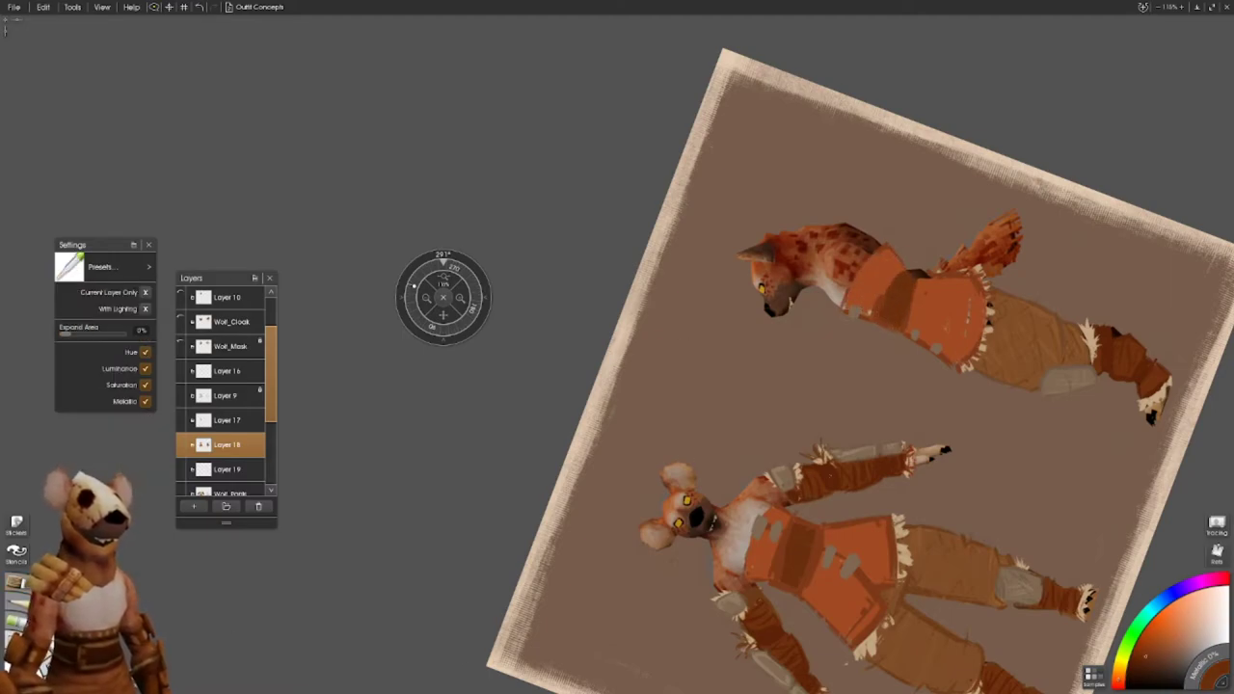
# - Darken the tunic and belt outlines on Layer 9, then lock the transparency of Layer 16 for shading the clasps
pyautogui.click(225, 395)
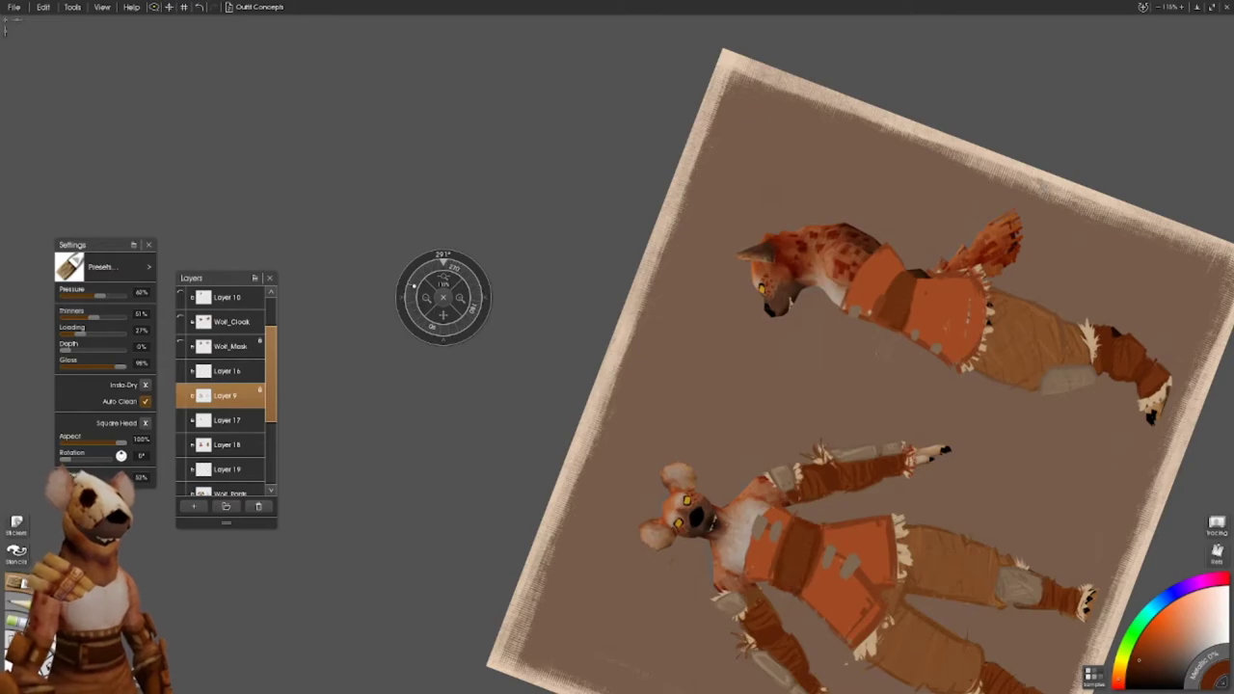
pyautogui.scroll(-3, 848, 356)
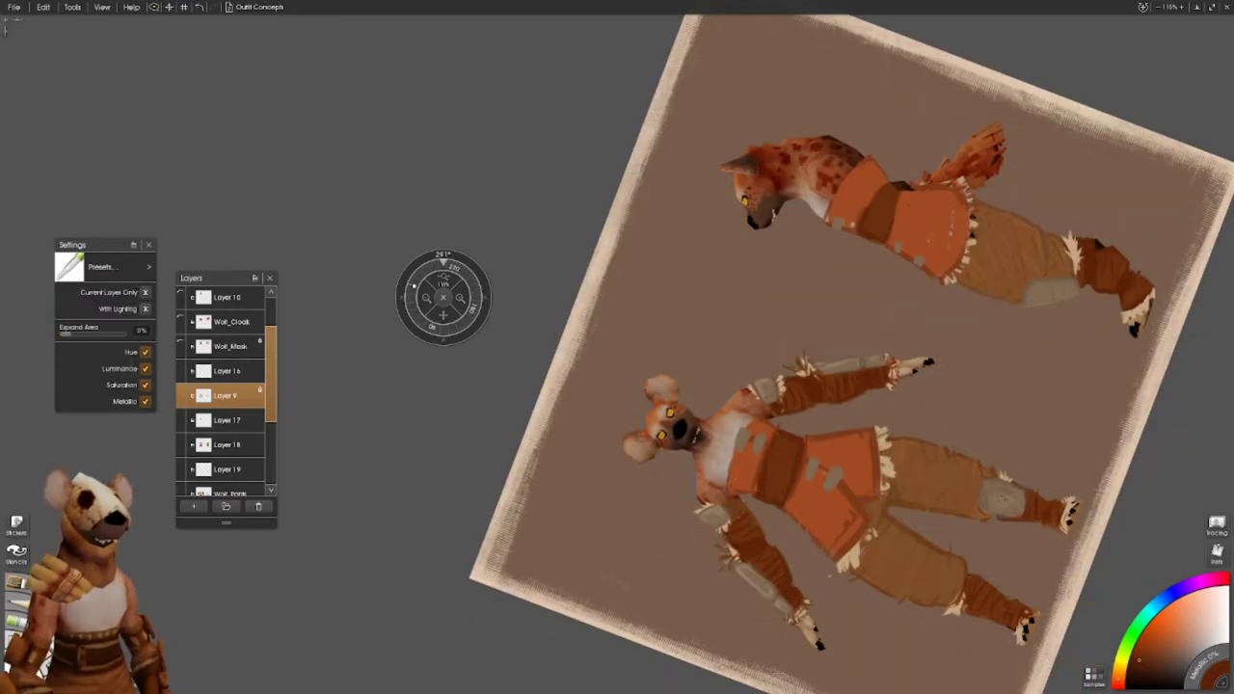
pyautogui.click(258, 372)
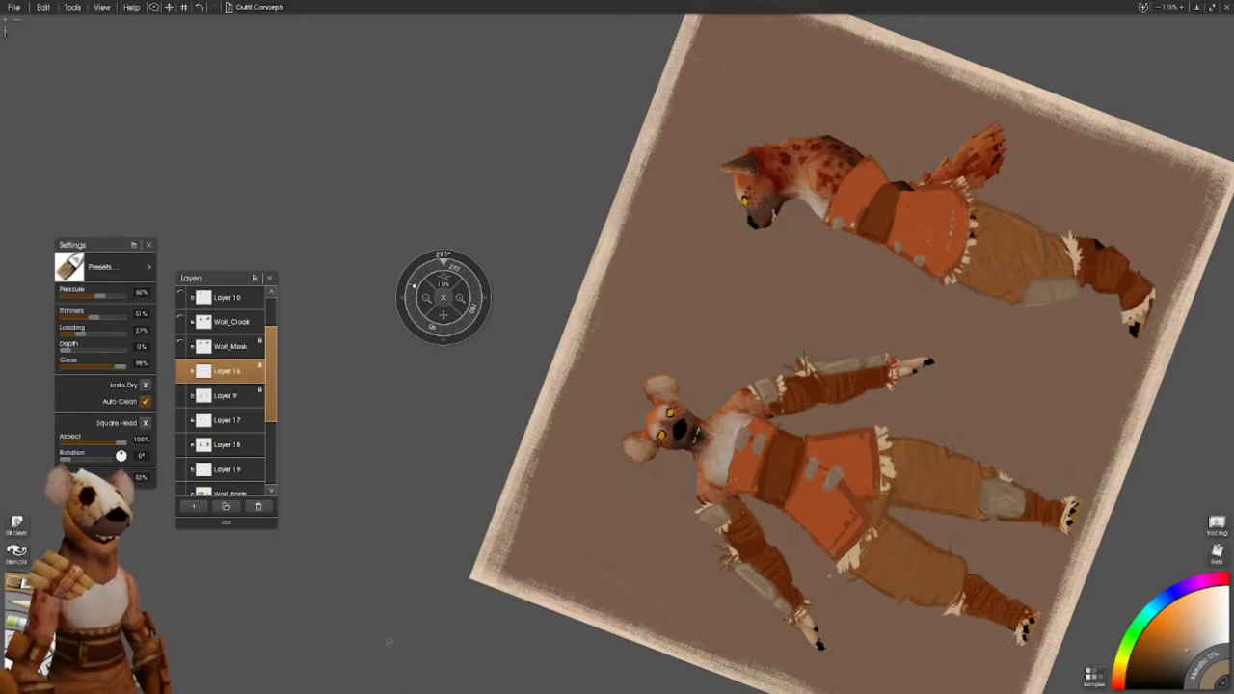
pyautogui.hotkey('ctrl', '0')
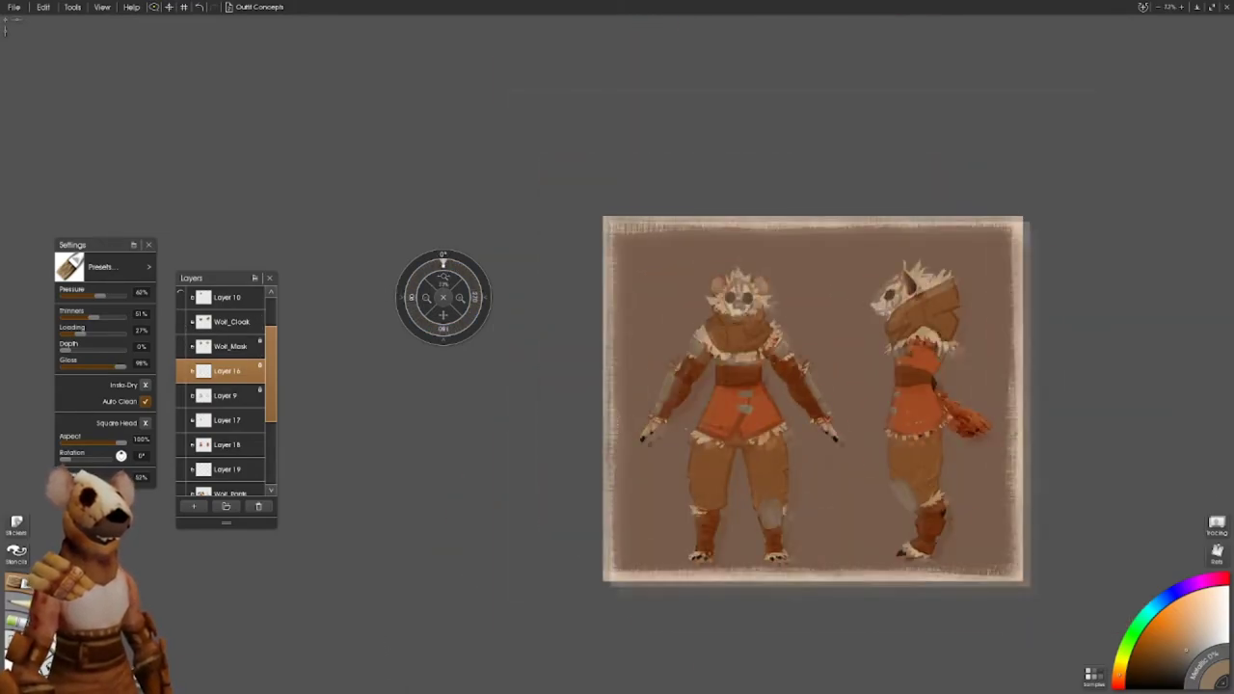
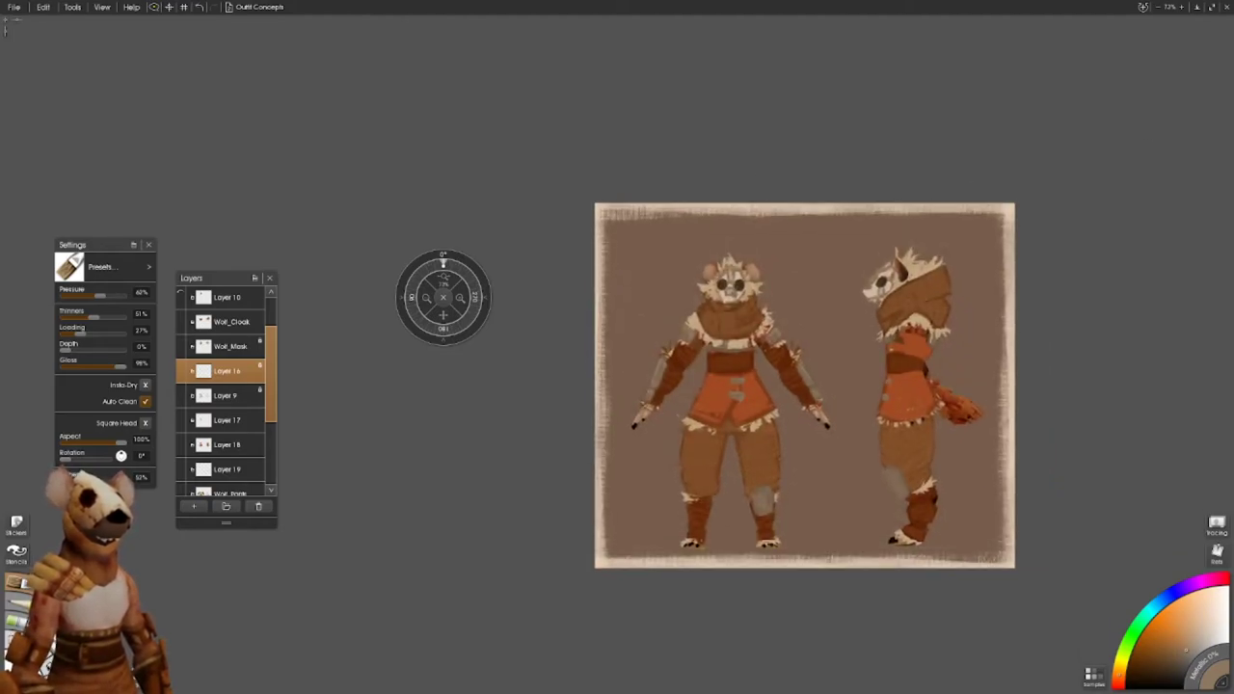
# - Merge the tunic's outline, belt, fill and fringe layers (Layers 9, 17, 18 and 19) into one layer
pyautogui.scroll(3, 834, 438)
pyautogui.click(228, 444)
pyautogui.moveTo(203, 364); pyautogui.dragTo(185, 389)
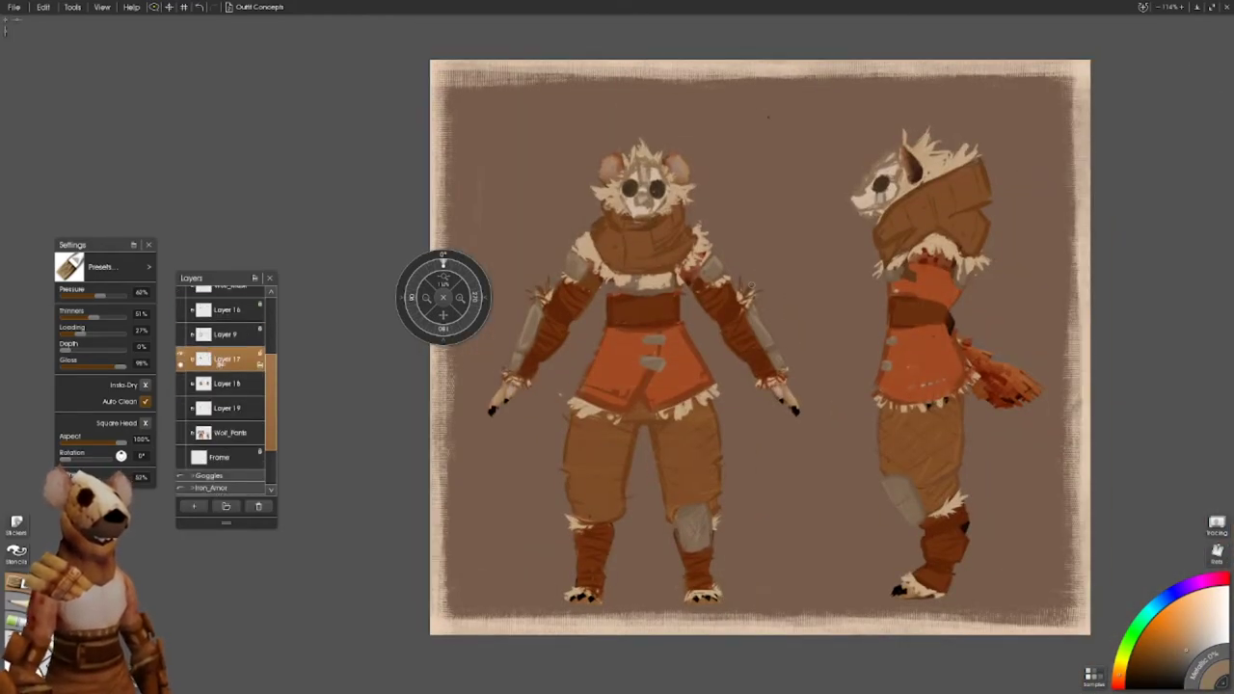
pyautogui.click(228, 359)
pyautogui.click(318, 434)
pyautogui.click(228, 334)
pyautogui.click(227, 334)
pyautogui.click(318, 410)
# - Recolor the merged tunic layer to ochre yellow with Adjust Colors, setting contrast to 12% and hue to 5%
pyautogui.hotkey('ctrl', 'u')
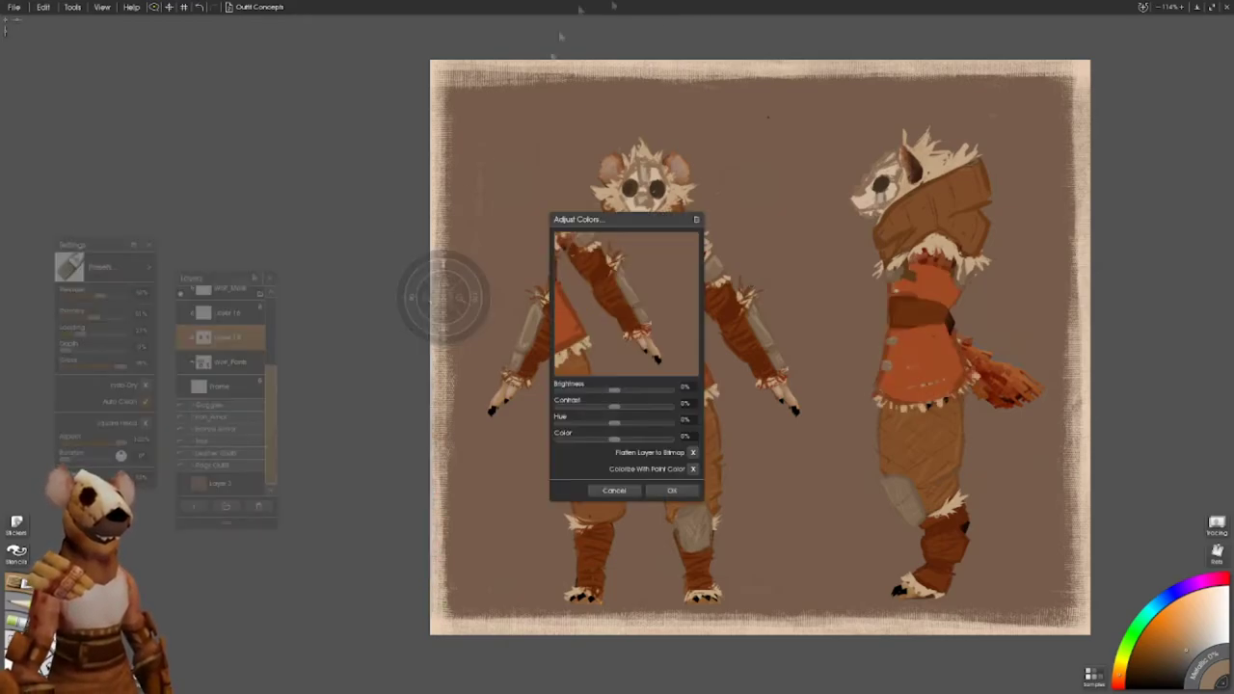
pyautogui.moveTo(430, 427); pyautogui.dragTo(433, 424)
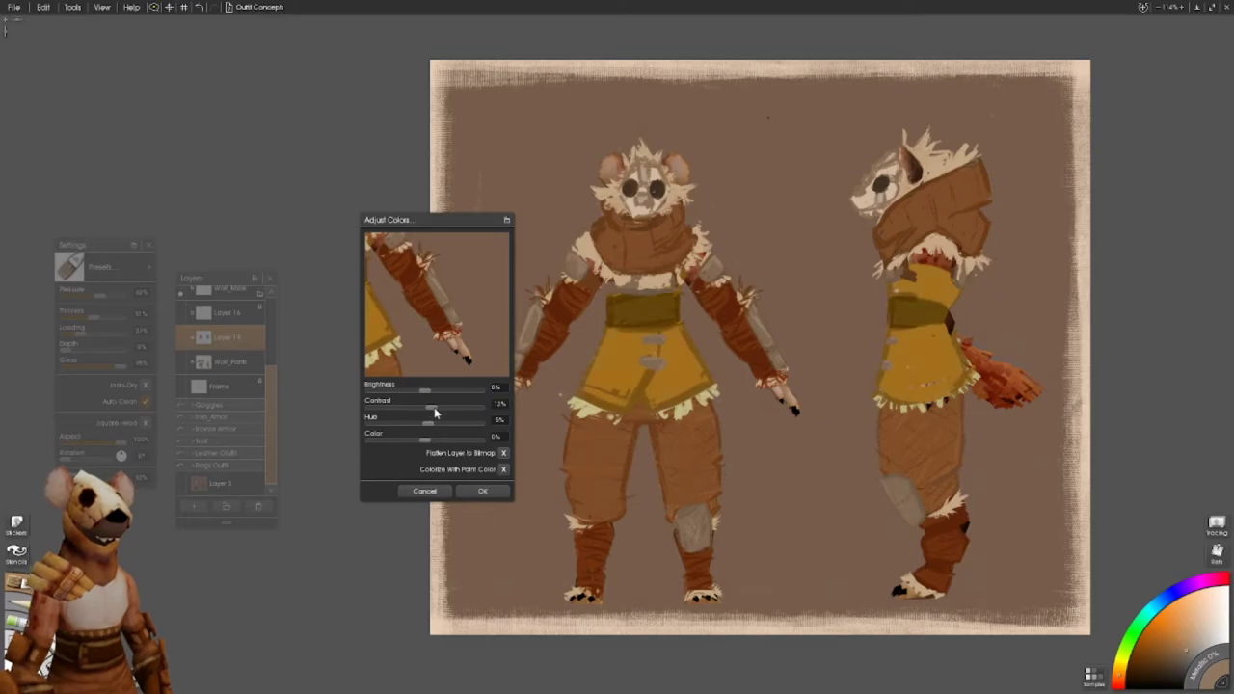
pyautogui.click(482, 490)
# - Lock the transparency of Layer 19 and repaint the tunic's fringe cream and its belt reddish brown in both views
pyautogui.moveTo(444, 297); pyautogui.dragTo(509, 322)
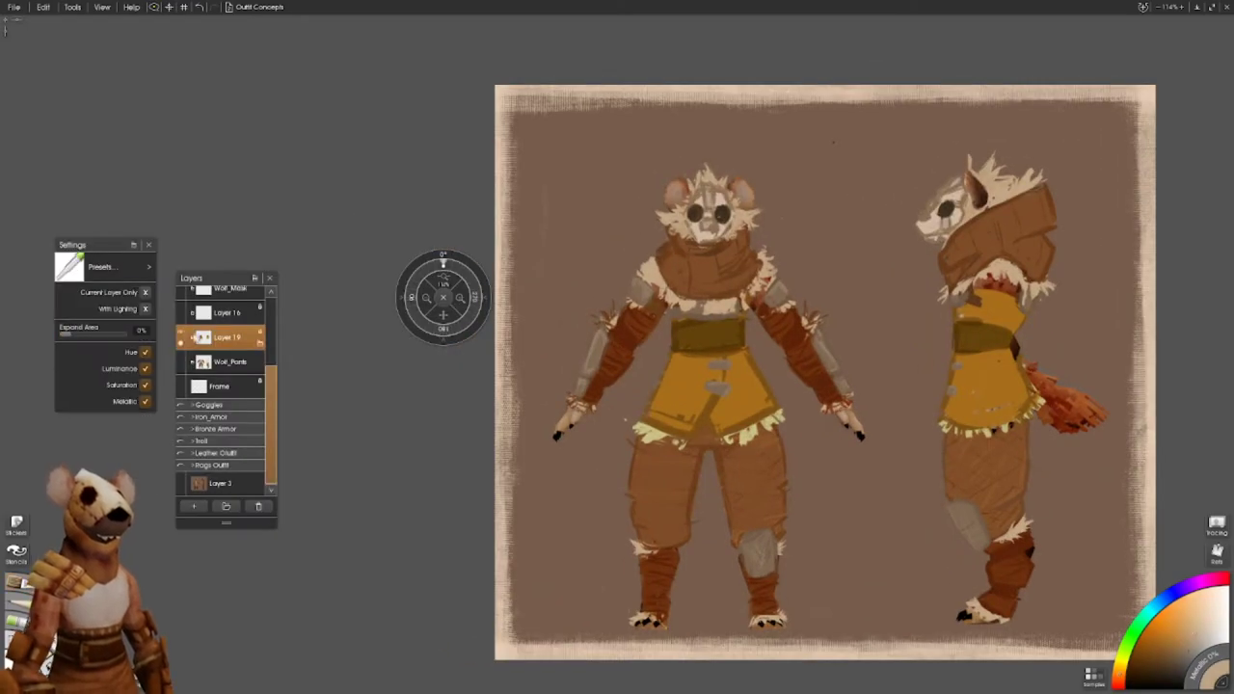
pyautogui.scroll(2, 226, 386)
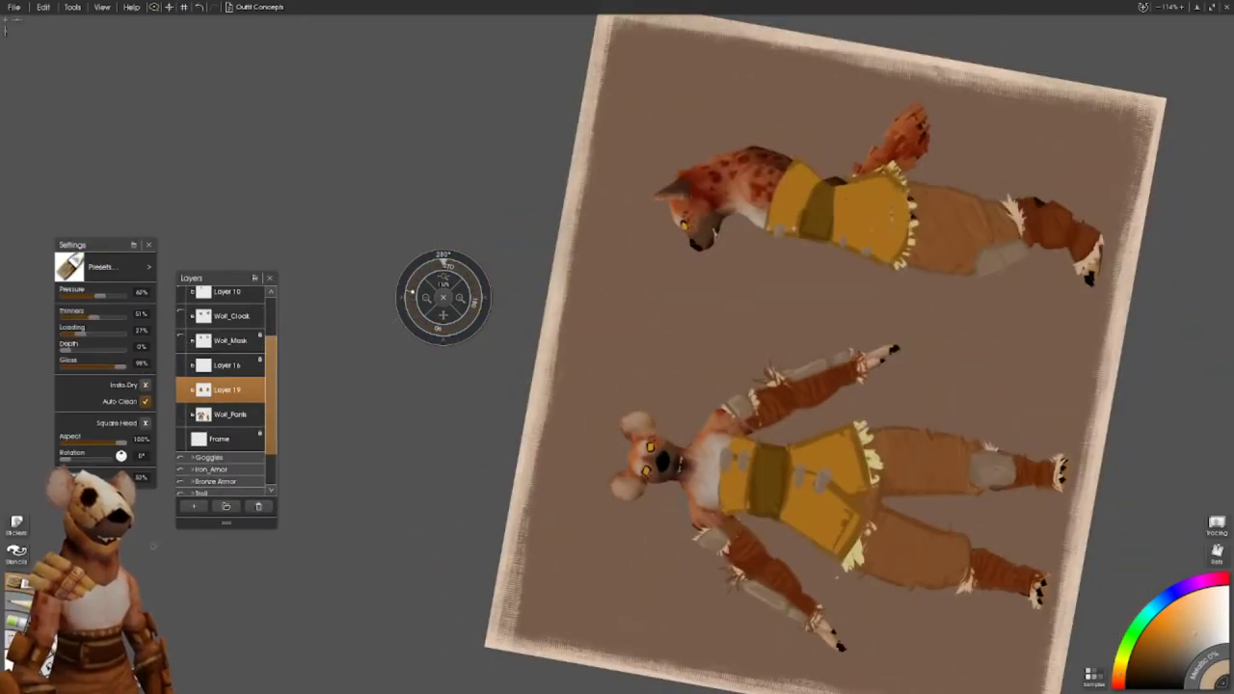
pyautogui.click(260, 391)
pyautogui.click(289, 398)
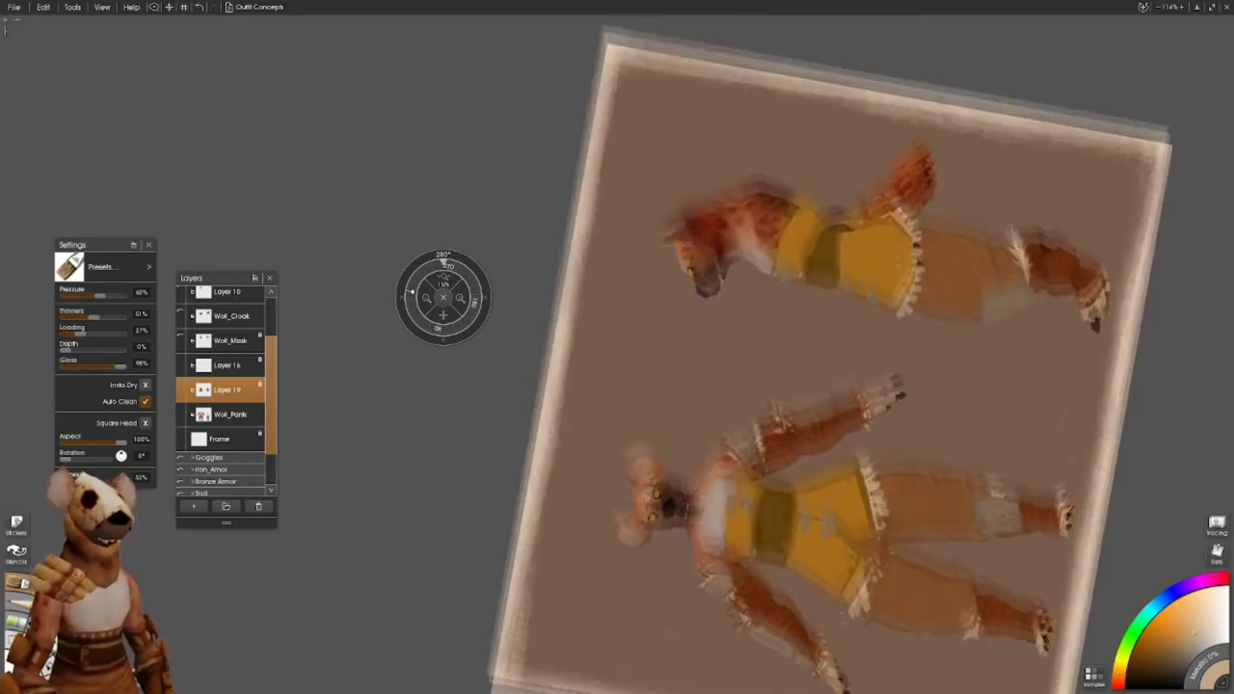
pyautogui.press('f')
pyautogui.press('o')
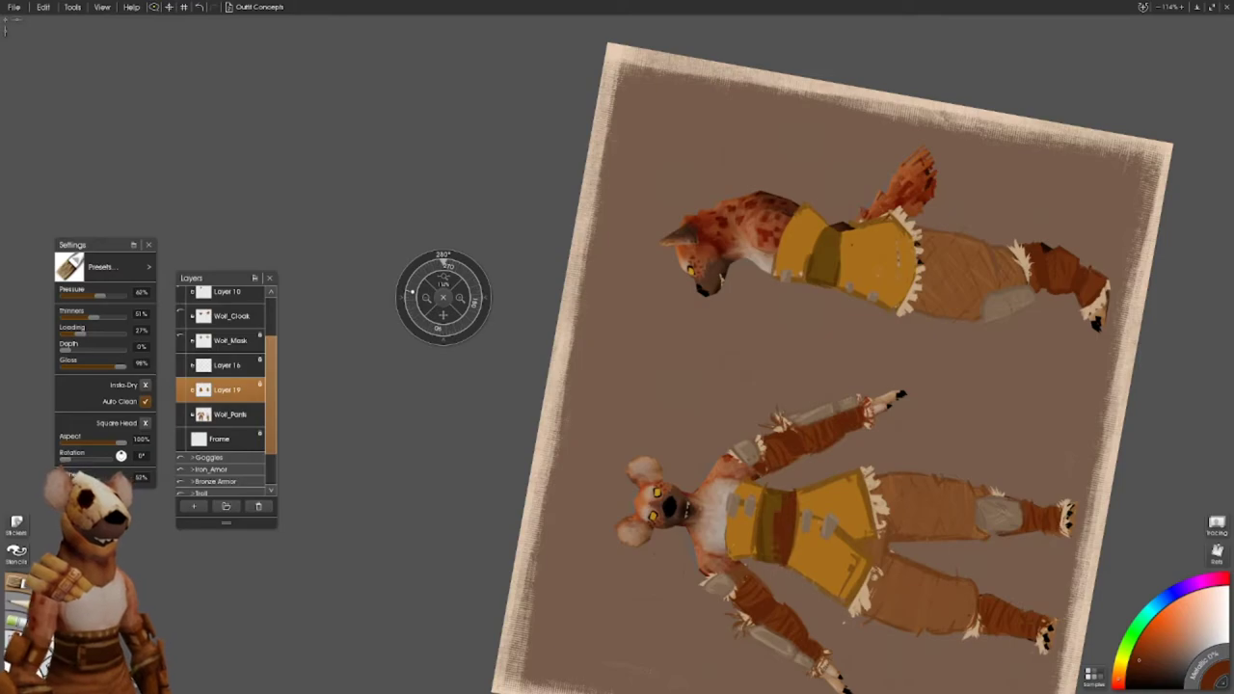
pyautogui.press('f')
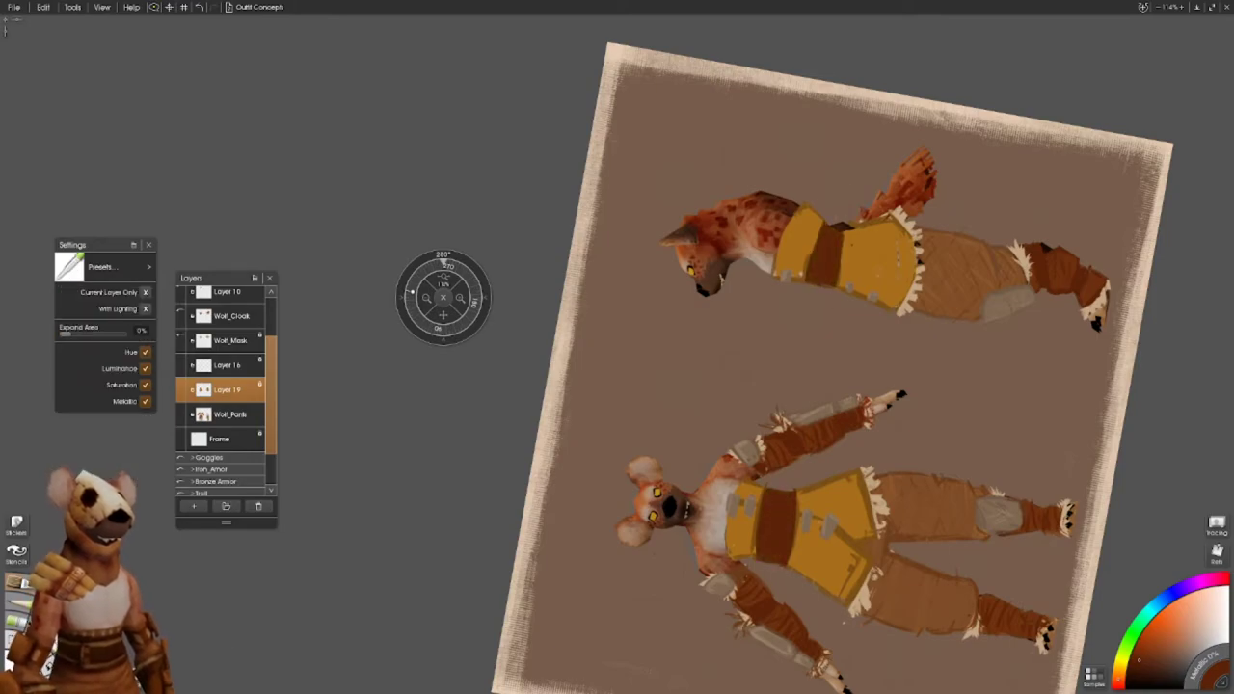
pyautogui.press('o')
# - Outline the tunic in orange-brown on a new Layer 9 and extend the belt's edges on a new Layer 17 above it
pyautogui.hotkey('ctrl', 'shift', 'n')
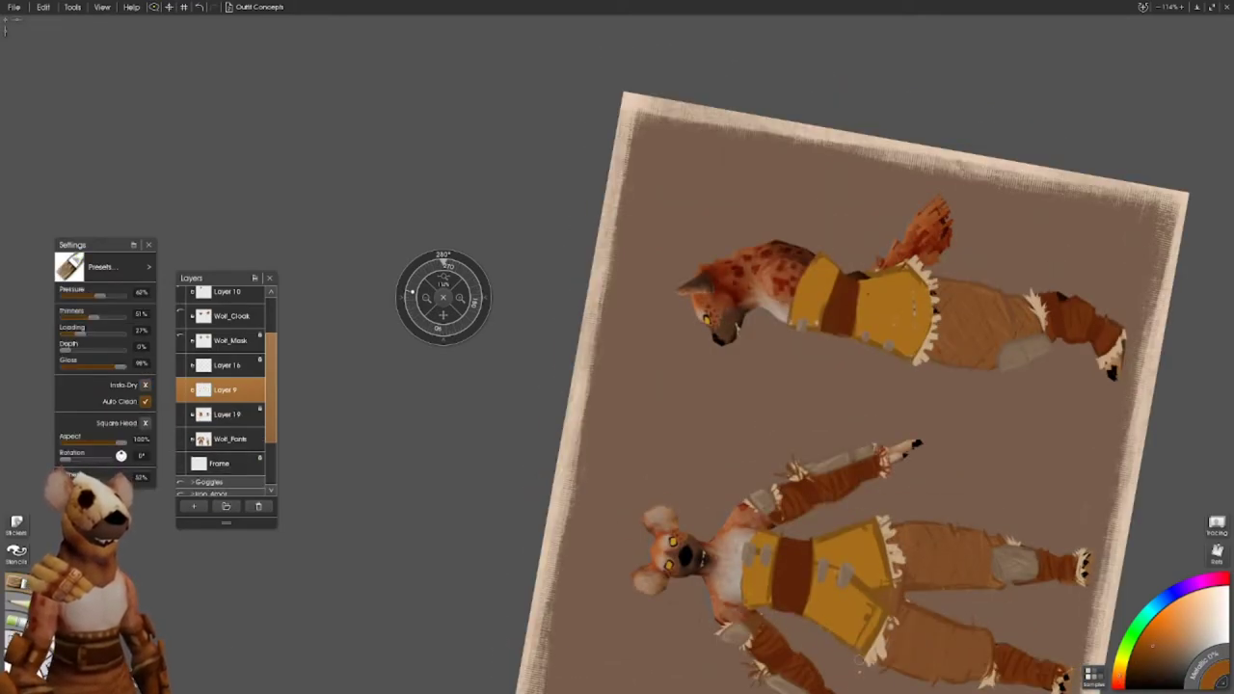
pyautogui.hotkey('ctrl', 'shift', 'r')
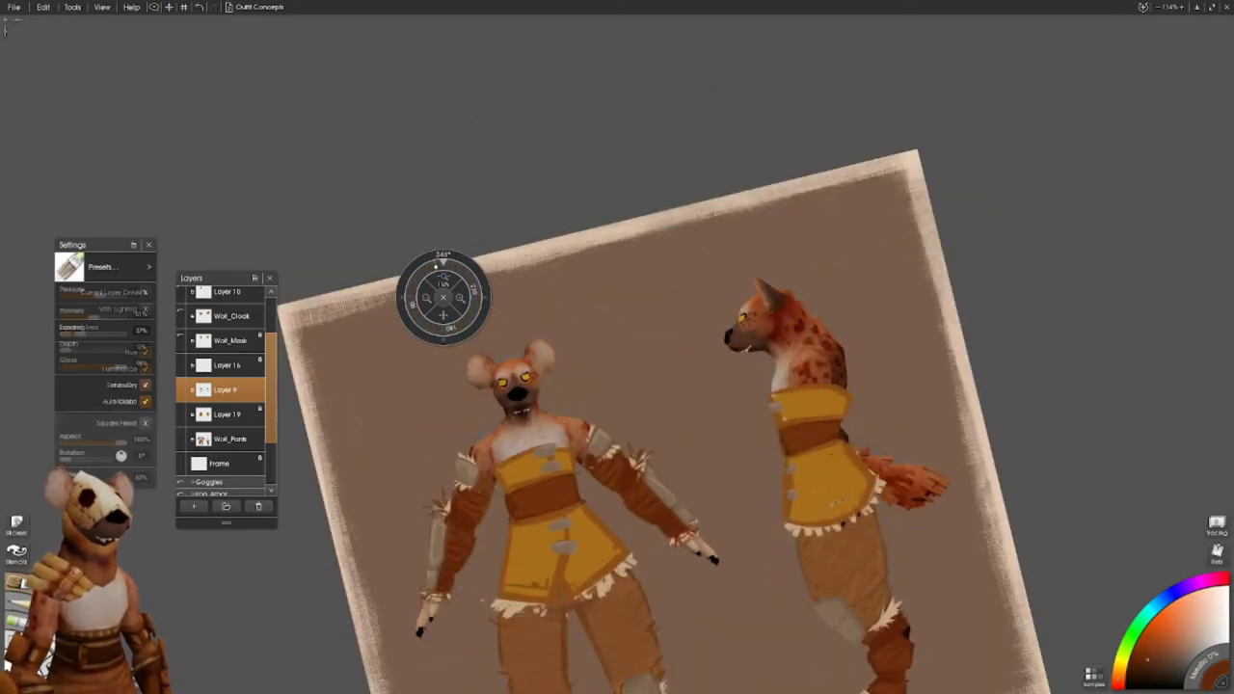
pyautogui.click(179, 364)
pyautogui.click(193, 506)
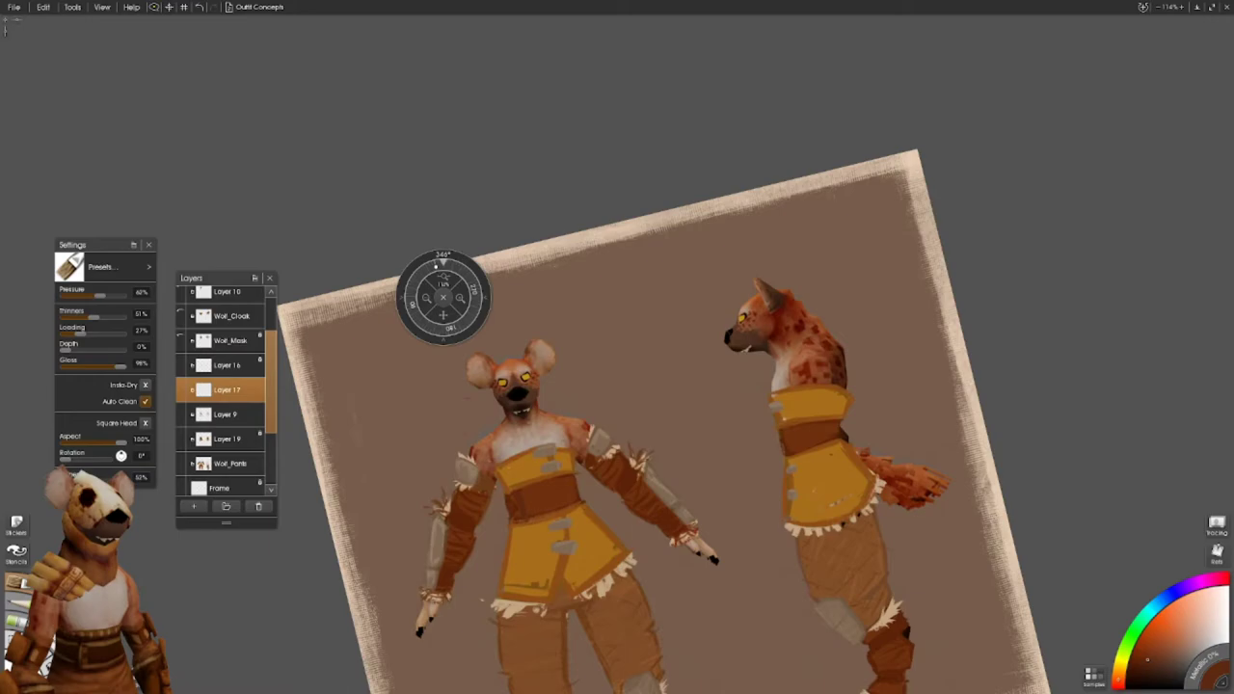
pyautogui.moveTo(441, 260); pyautogui.dragTo(407, 293)
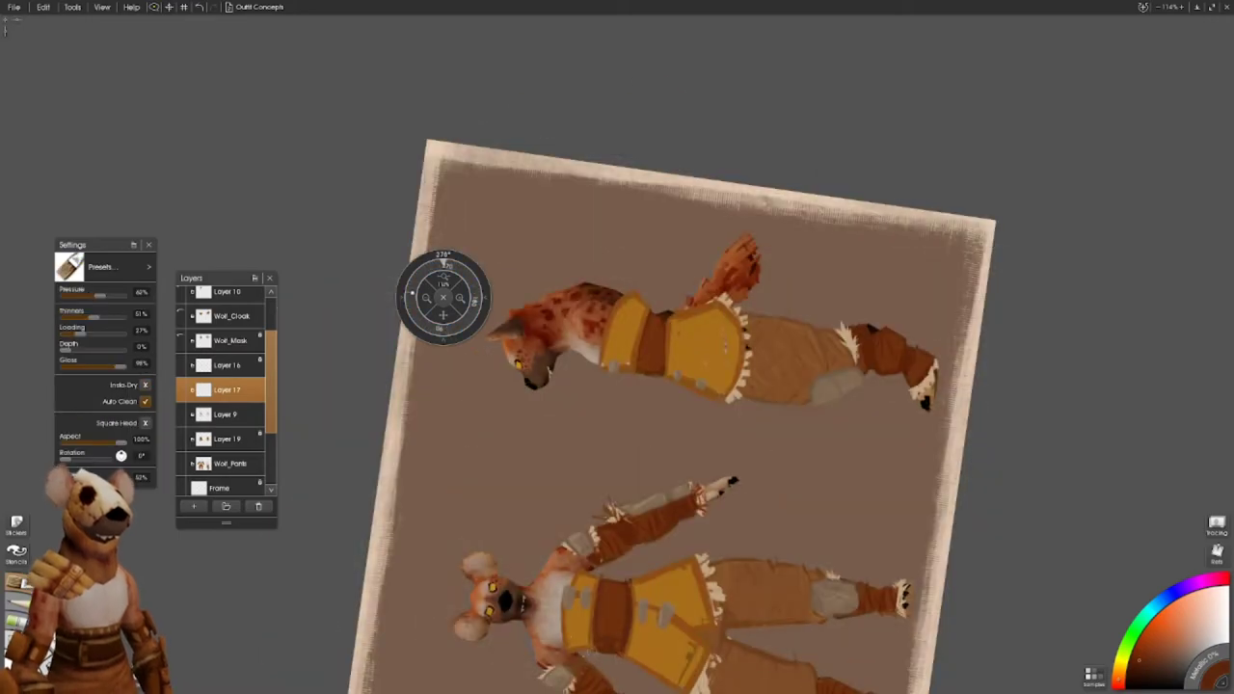
pyautogui.hotkey('ctrl', '0')
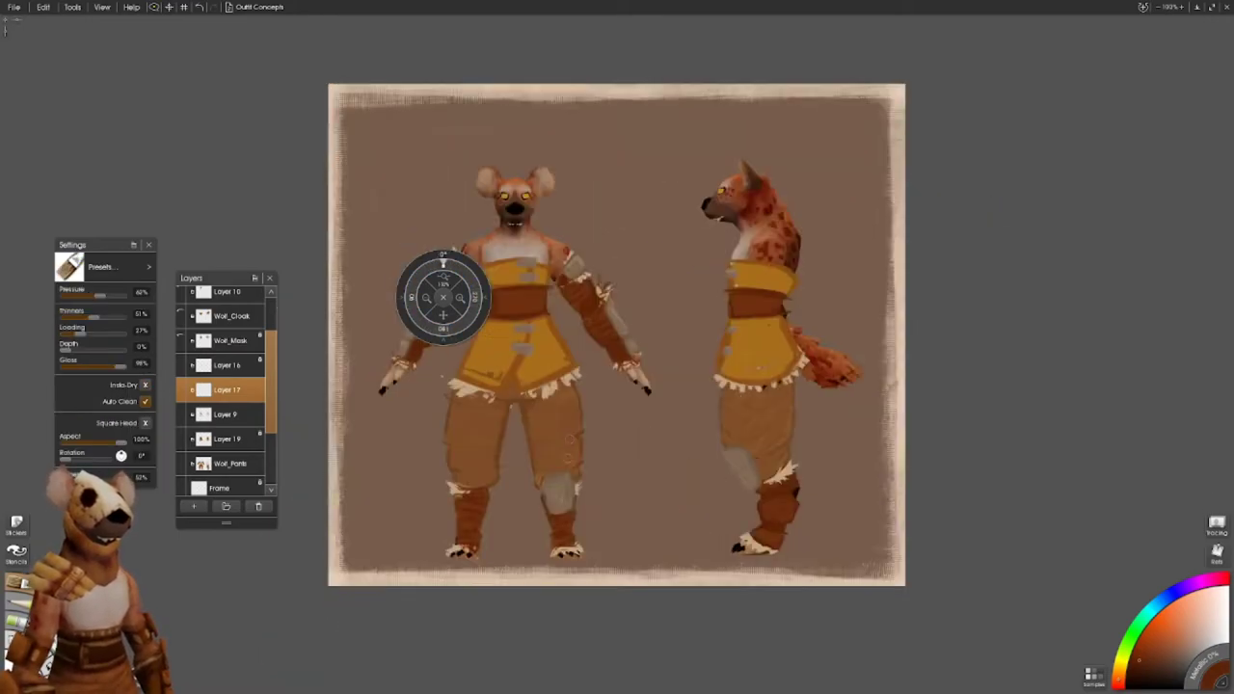
pyautogui.scroll(3, 569, 439)
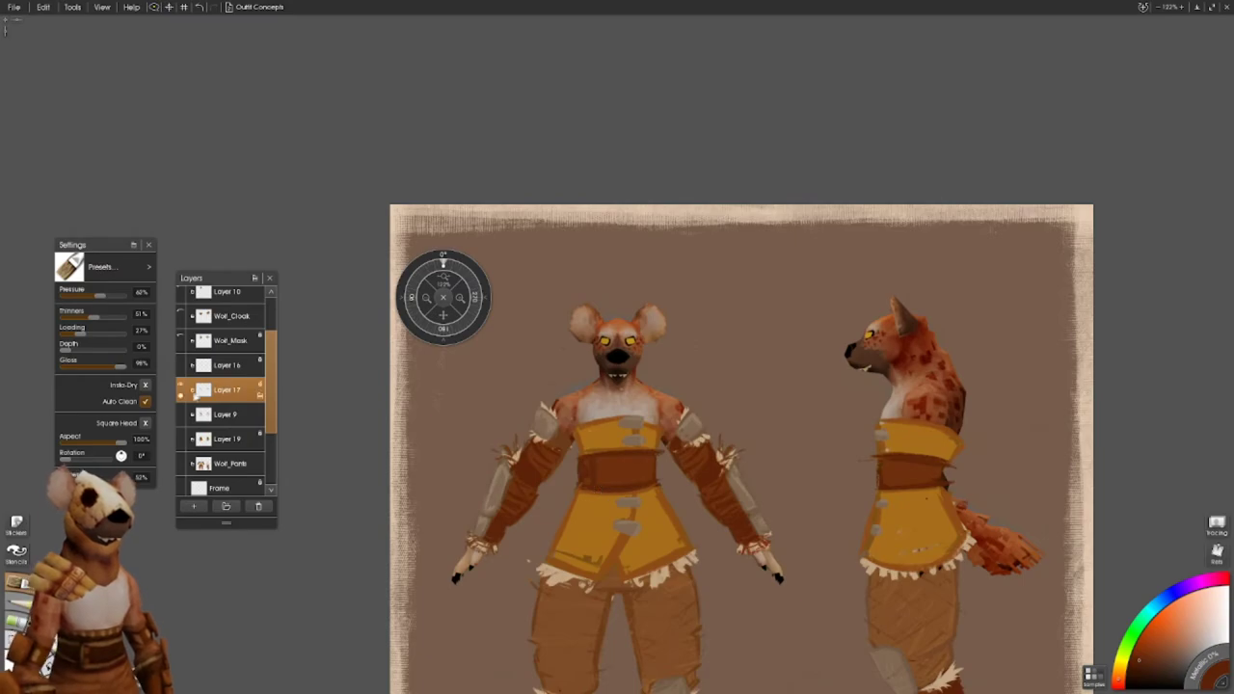
# - Merge the belt-edge layer (Layer 17) down into Layer 9
pyautogui.rightClick(198, 391)
pyautogui.click(309, 453)
pyautogui.press('Return')
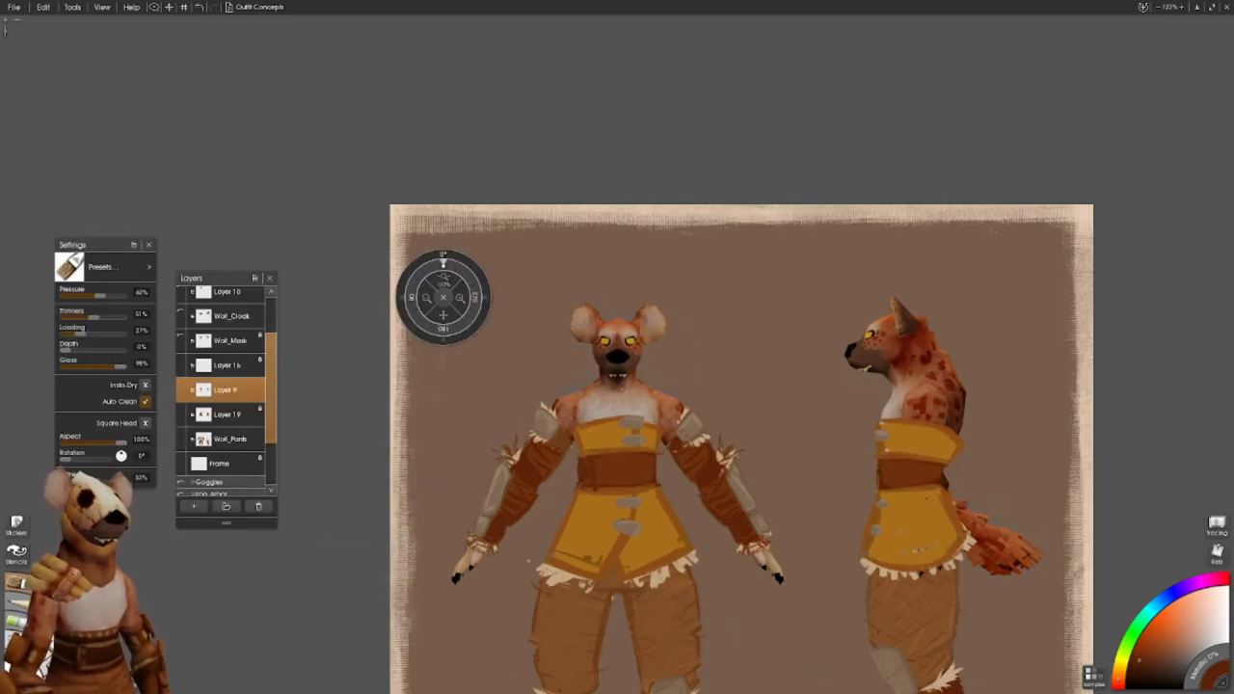
# - Undo the stroke at the side view's hem and sketch an orange-brown neckline across the front view's chest
pyautogui.moveTo(872, 538); pyautogui.dragTo(913, 570)
pyautogui.hotkey('ctrl', 'z')
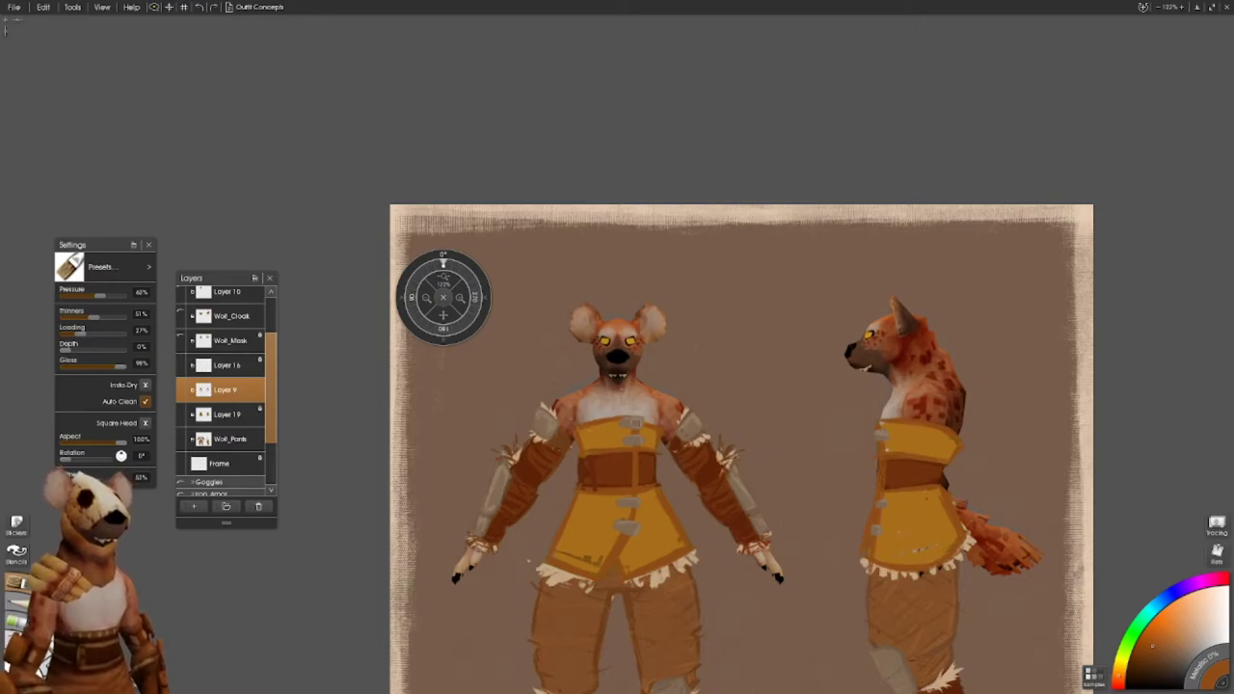
pyautogui.moveTo(625, 401); pyautogui.dragTo(596, 390)
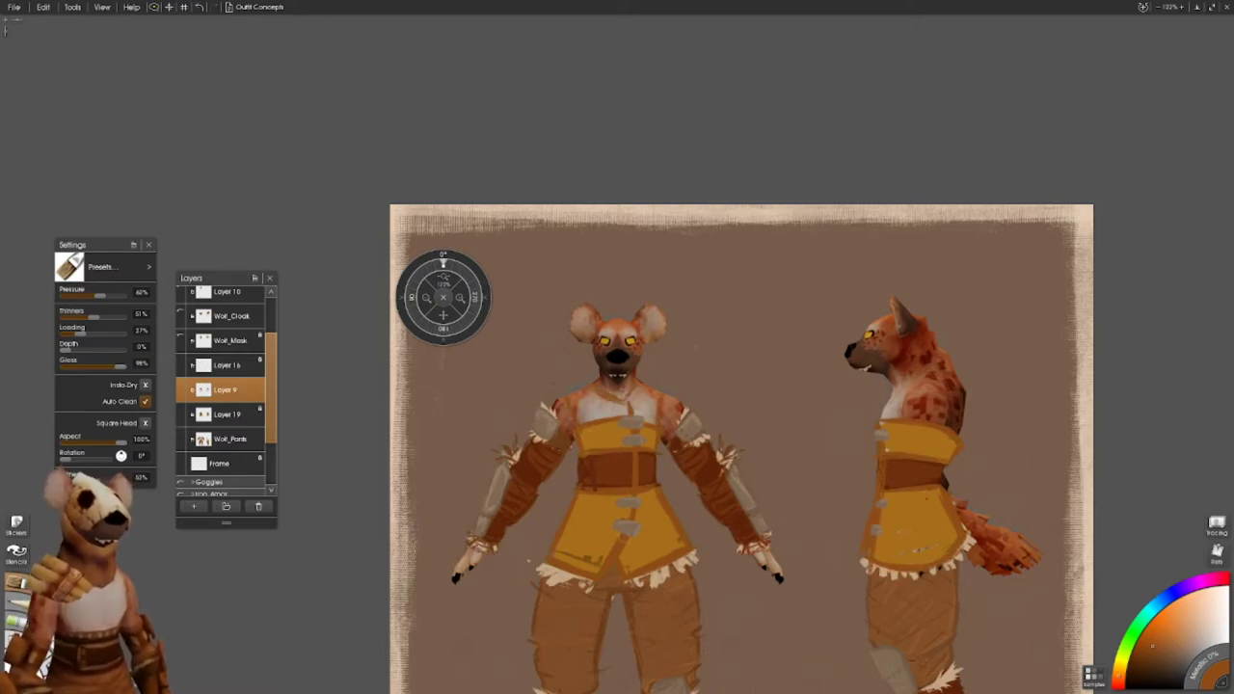
# - Sample the tunic's ochre and paint over the belt and upper chest, forming a sleeveless V-neck vest in both views
pyautogui.press('alt')
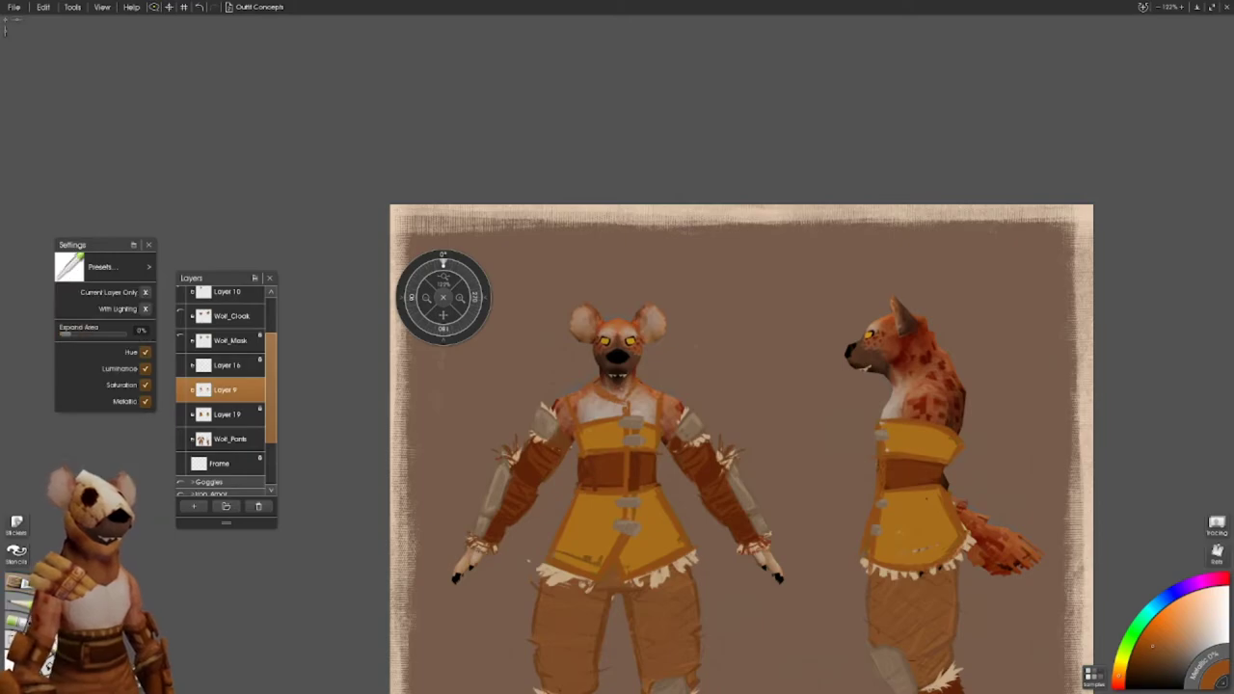
pyautogui.keyDown('alt'); pyautogui.click(636, 424); pyautogui.keyUp('alt')
pyautogui.moveTo(628, 473)
pyautogui.mouseDown()
pyautogui.moveTo(651, 473)
pyautogui.moveTo(584, 472)
pyautogui.mouseUp()
pyautogui.moveTo(891, 470); pyautogui.dragTo(921, 472)
pyautogui.moveTo(655, 401)
pyautogui.mouseDown()
pyautogui.moveTo(645, 424)
pyautogui.moveTo(633, 395)
pyautogui.moveTo(575, 416)
pyautogui.moveTo(596, 233)
pyautogui.mouseUp()
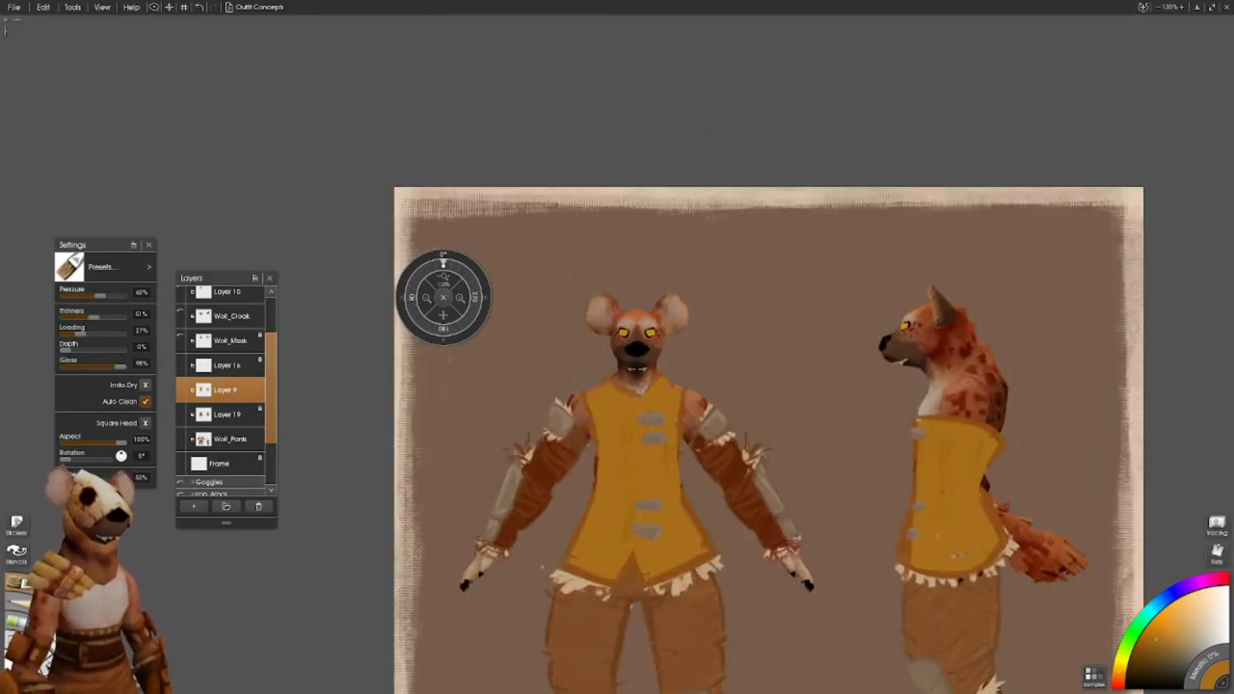
pyautogui.moveTo(653, 378)
pyautogui.mouseDown()
pyautogui.moveTo(625, 395)
pyautogui.moveTo(632, 403)
pyautogui.mouseUp()
pyautogui.moveTo(1003, 390)
pyautogui.mouseDown()
pyautogui.moveTo(989, 439)
pyautogui.moveTo(933, 416)
pyautogui.moveTo(967, 368)
pyautogui.moveTo(1002, 391)
pyautogui.mouseUp()
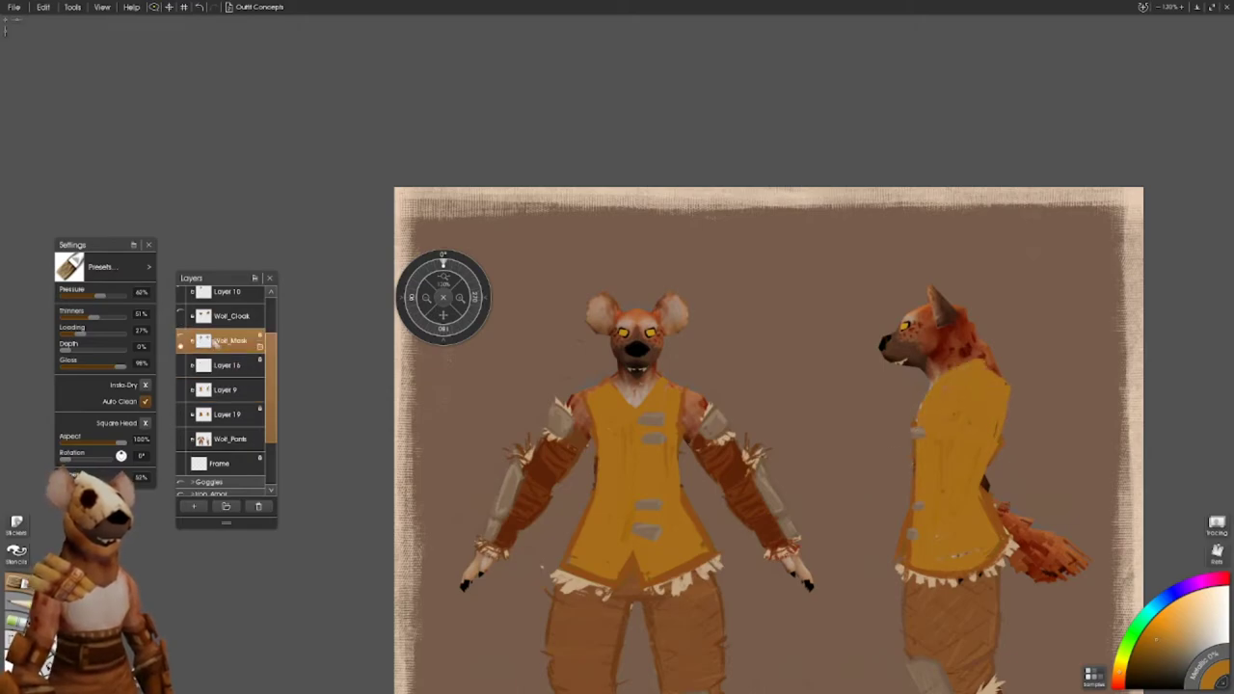
# - Remove the clasp layer (Layer 16) and merge Layer 9 into Layer 19
pyautogui.click(183, 368)
pyautogui.rightClick(183, 368)
pyautogui.click(309, 414)
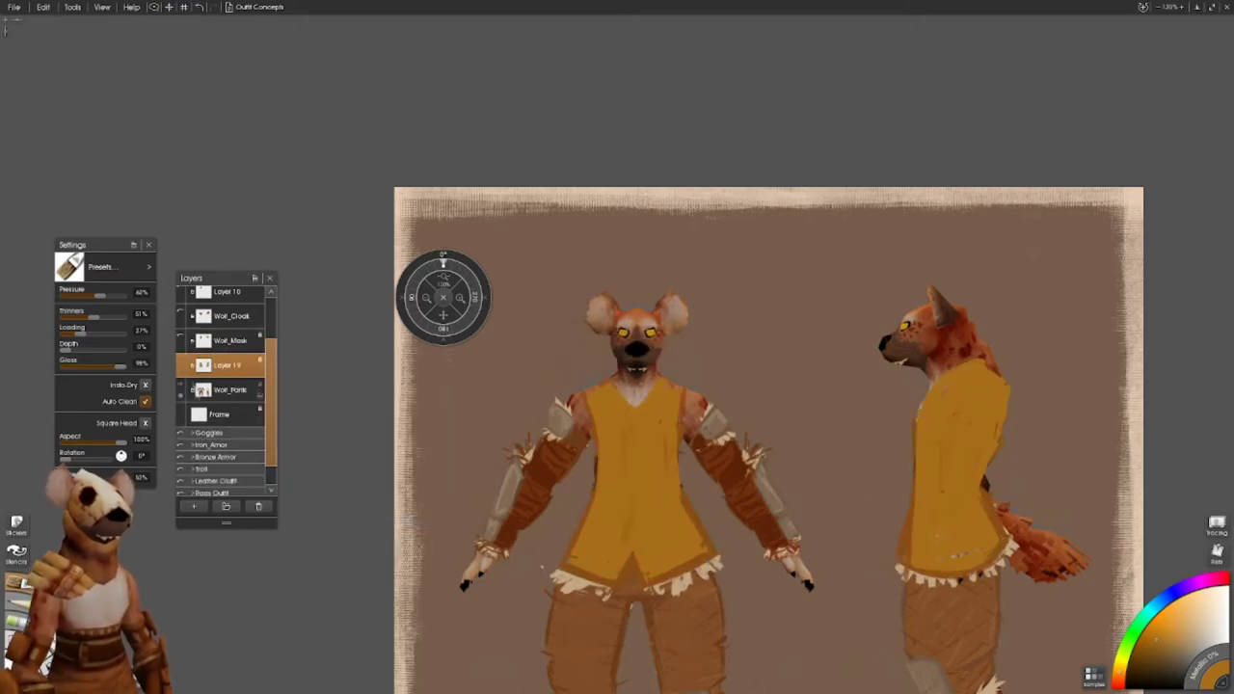
# - Reshape the side view's vest along the back, front edge and shoulder, fading Layer 19 temporarily to follow the body beneath
pyautogui.moveTo(1004, 437); pyautogui.dragTo(990, 462)
pyautogui.moveTo(902, 514); pyautogui.dragTo(896, 573)
pyautogui.click(291, 376)
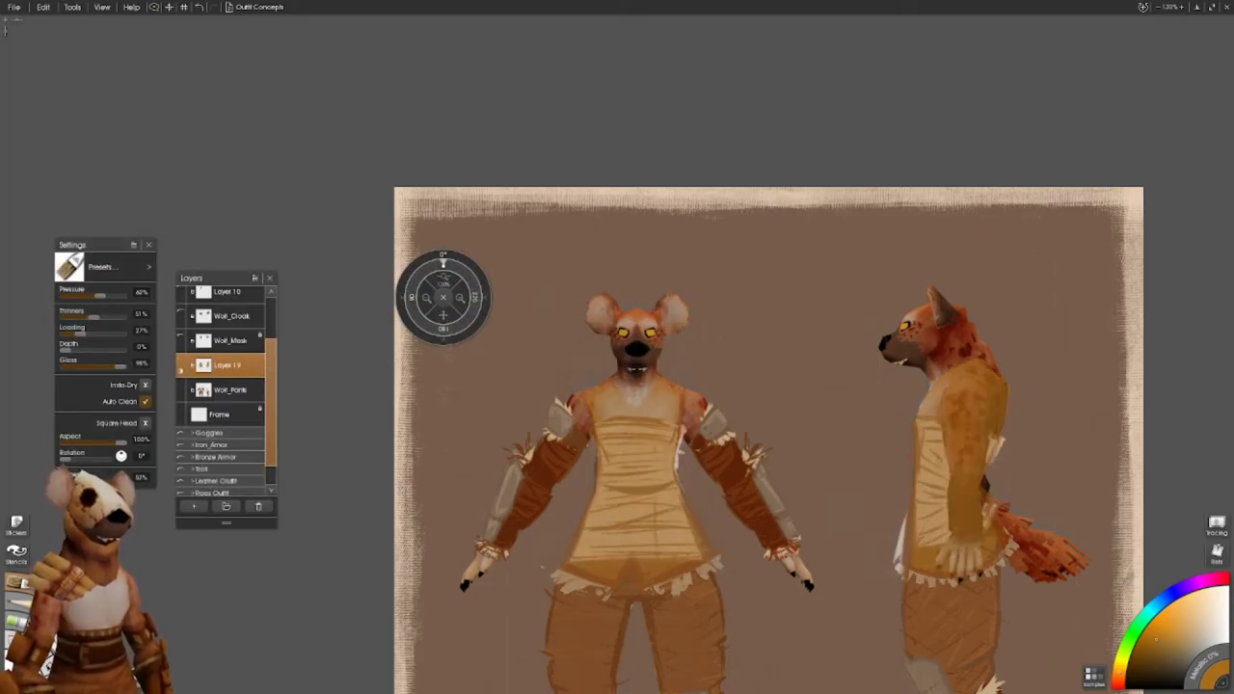
pyautogui.moveTo(969, 363); pyautogui.dragTo(1000, 399)
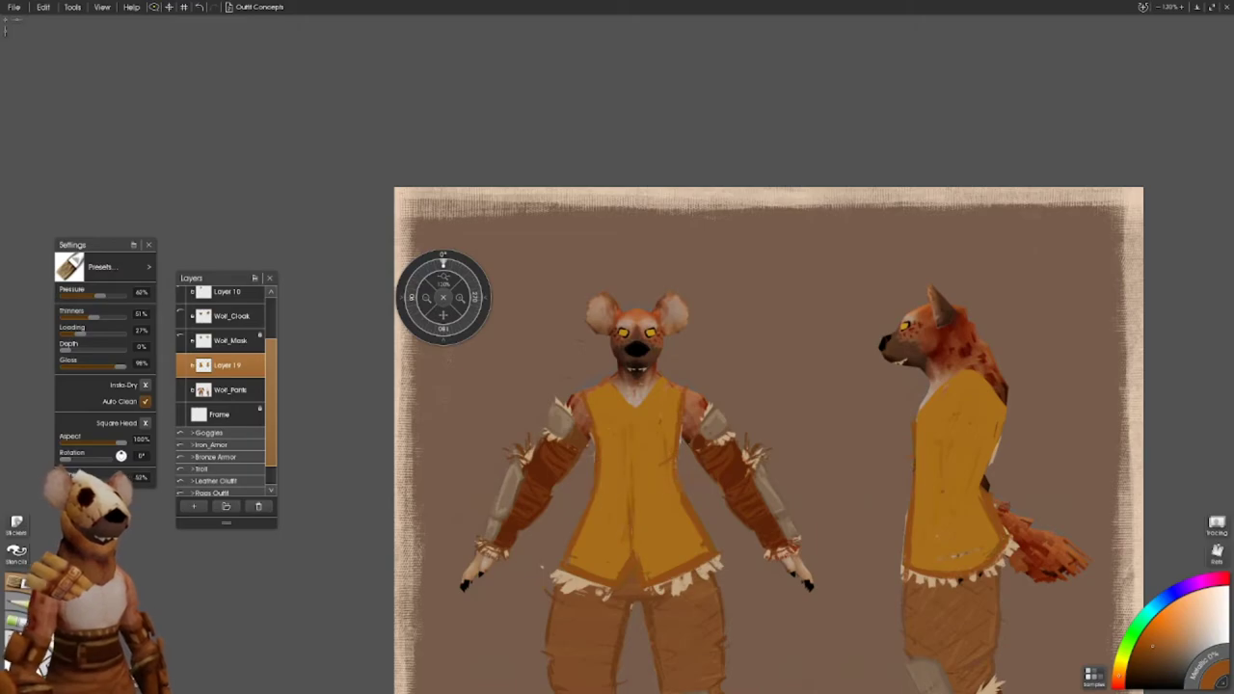
# - Outline the vest's armholes, V-neck and front seam in orange-brown and remove the cream fringe from the front view's hem
pyautogui.moveTo(628, 416); pyautogui.dragTo(671, 380)
pyautogui.moveTo(768, 441); pyautogui.dragTo(813, 356)
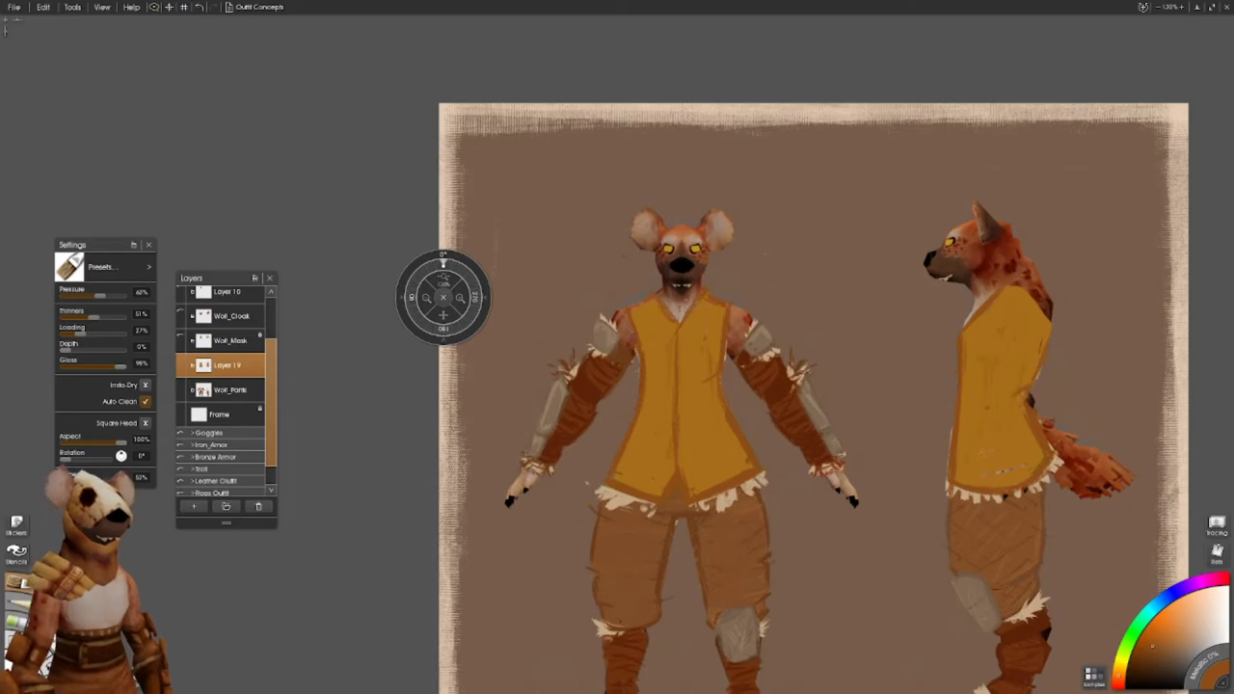
pyautogui.moveTo(771, 385); pyautogui.dragTo(640, 487)
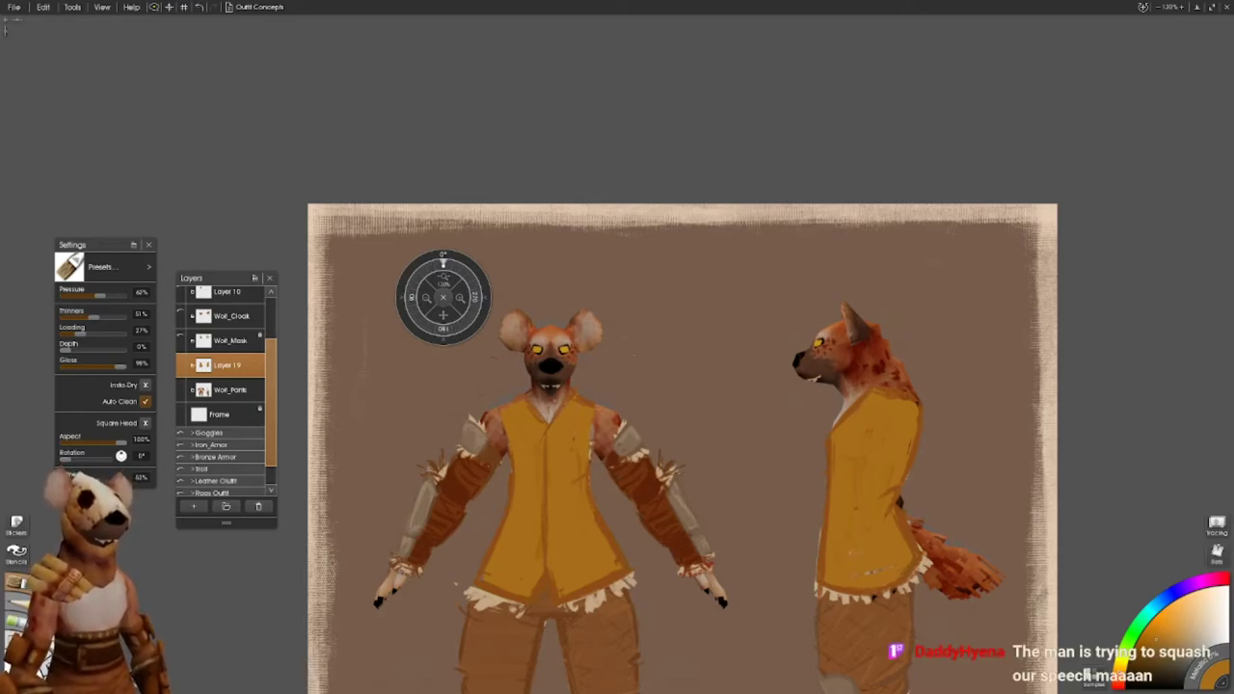
pyautogui.moveTo(225, 634); pyautogui.dragTo(321, 584)
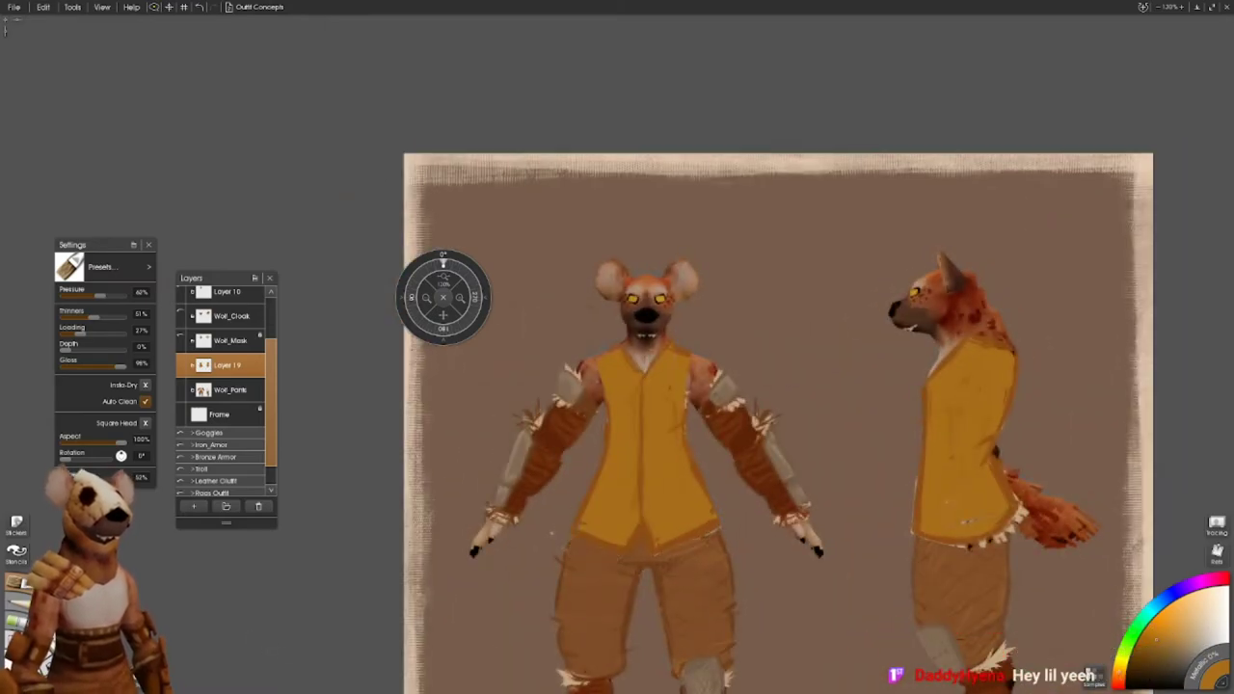
# - Show the wolf mask and cloak to check the vest against the full outfit, and hide them again
pyautogui.scroll(-5, 411, 585)
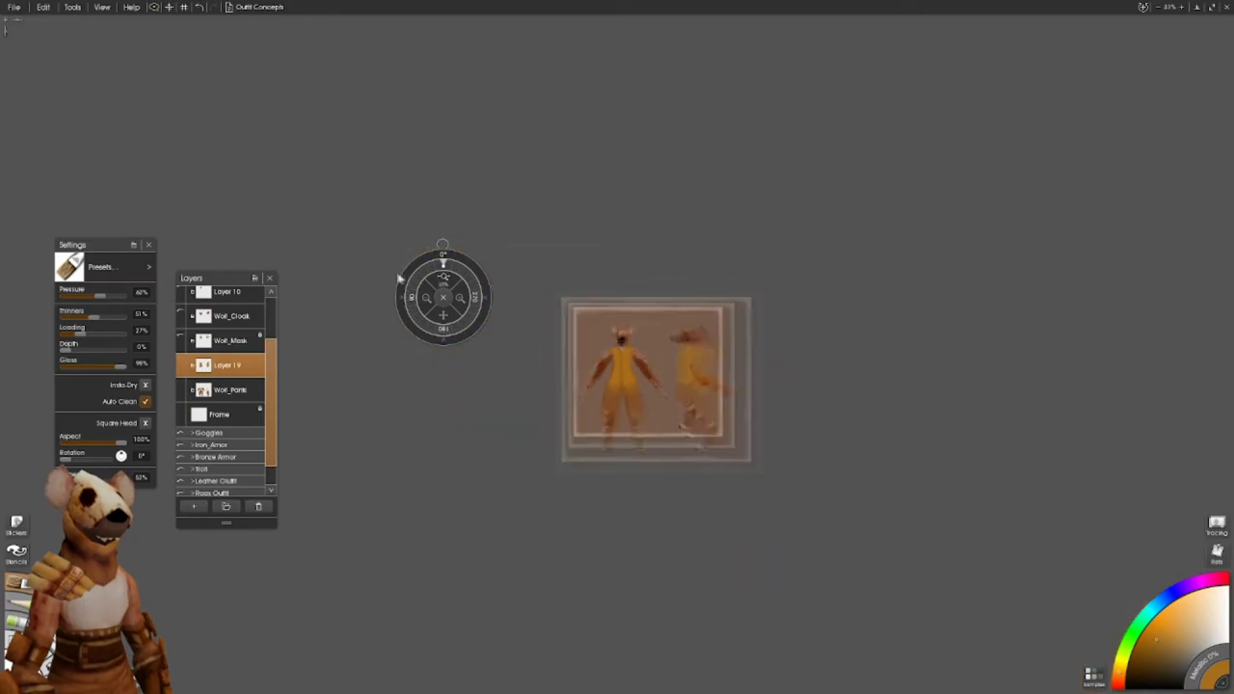
pyautogui.scroll(3, 412, 585)
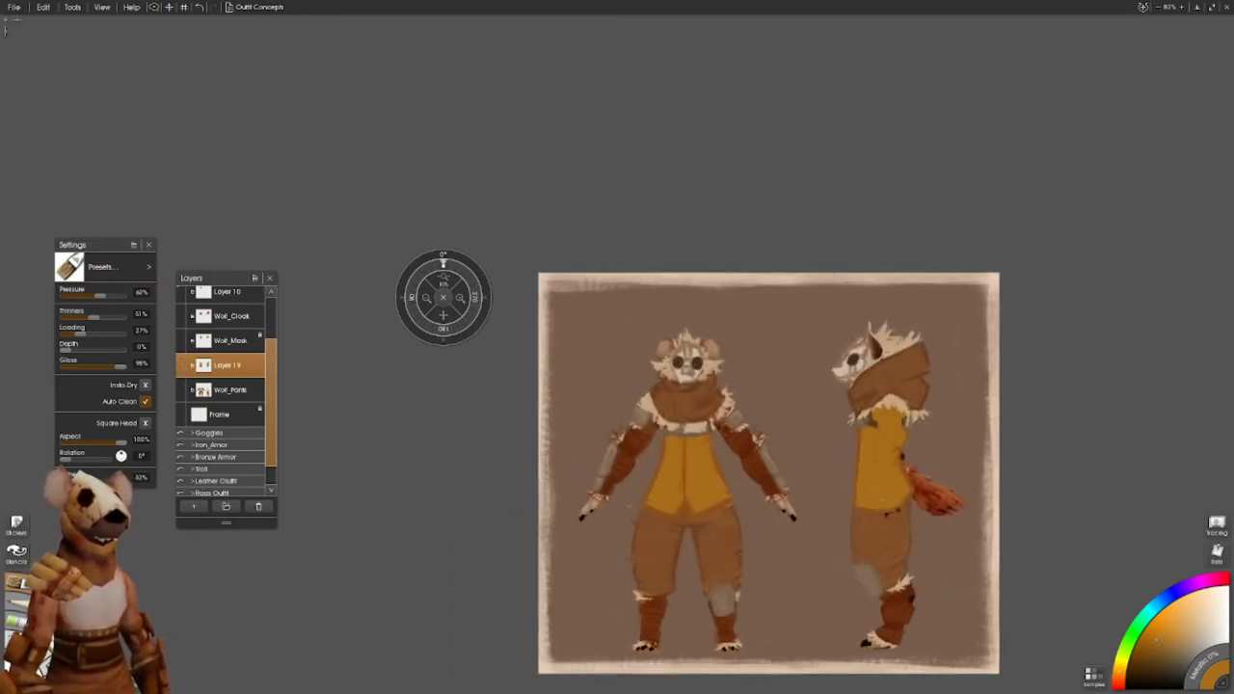
pyautogui.scroll(2, 203, 424)
pyautogui.hotkey('ctrl', '=')
pyautogui.click(202, 440)
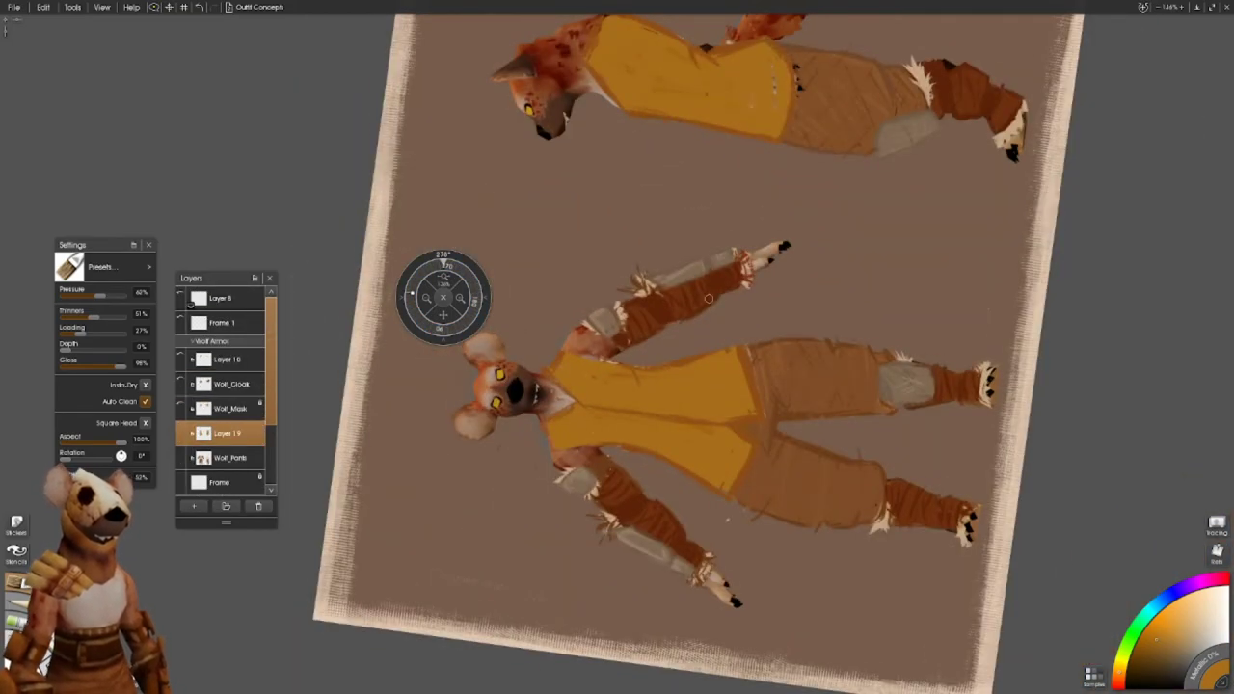
pyautogui.press('s')
pyautogui.click(791, 306)
pyautogui.click(747, 583)
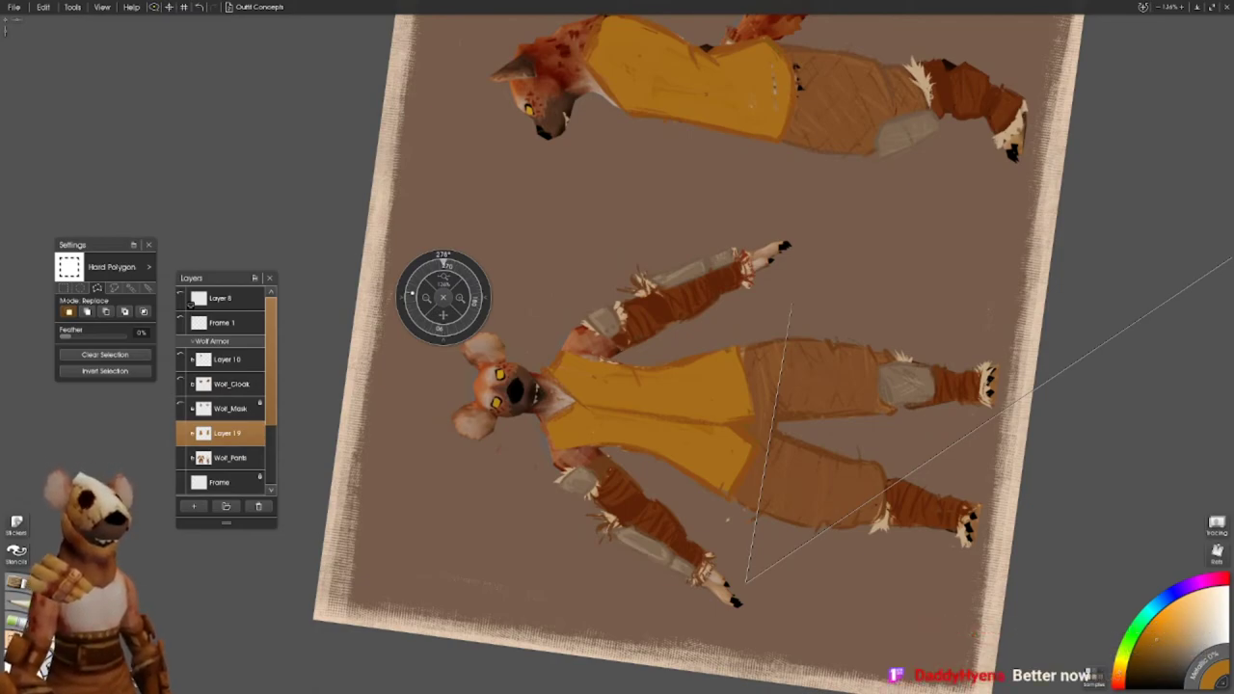
pyautogui.hotkey('ctrl', '0')
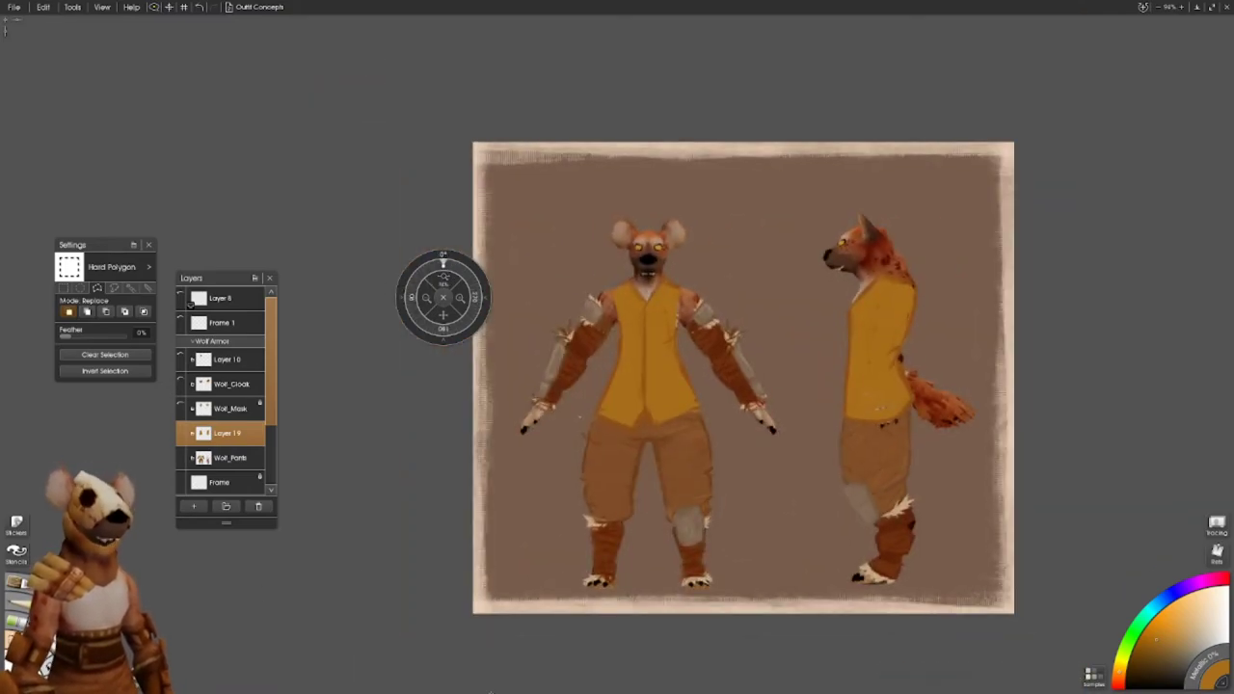
pyautogui.press('o')
pyautogui.moveTo(422, 284); pyautogui.dragTo(359, 214)
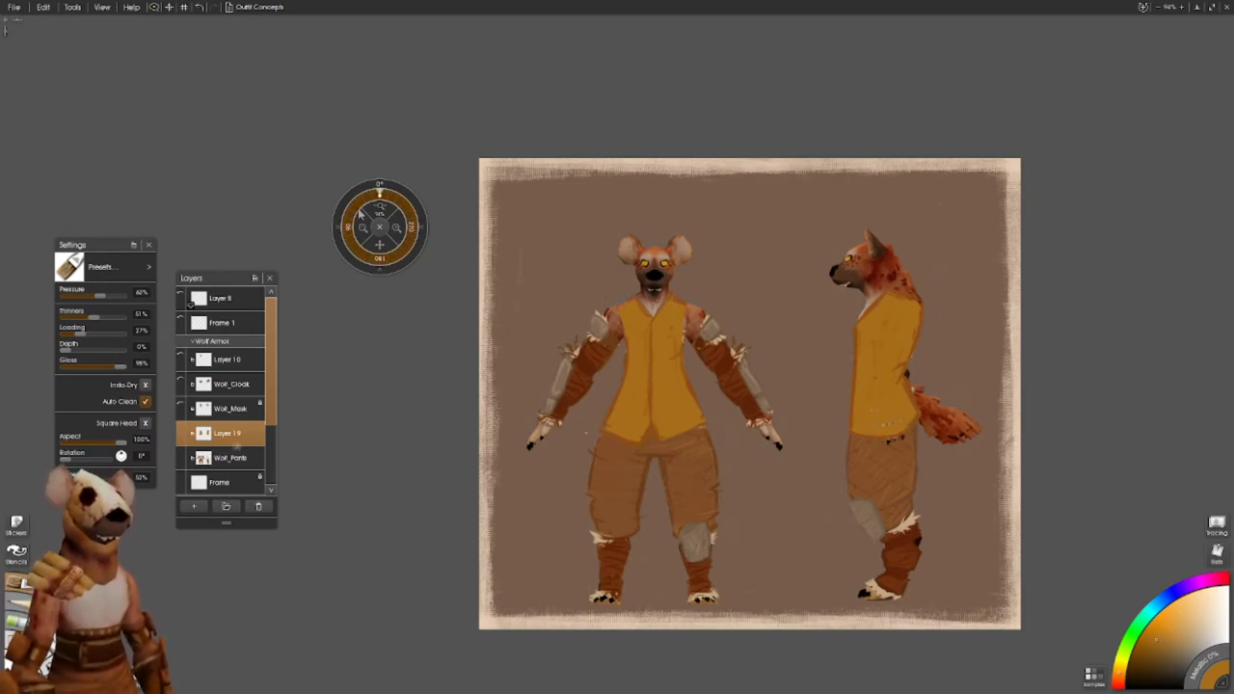
# - Select the vest's lower half with the square selection in both views and erase it to leave a cropped vest
pyautogui.press('s')
pyautogui.moveTo(808, 364); pyautogui.dragTo(1007, 562)
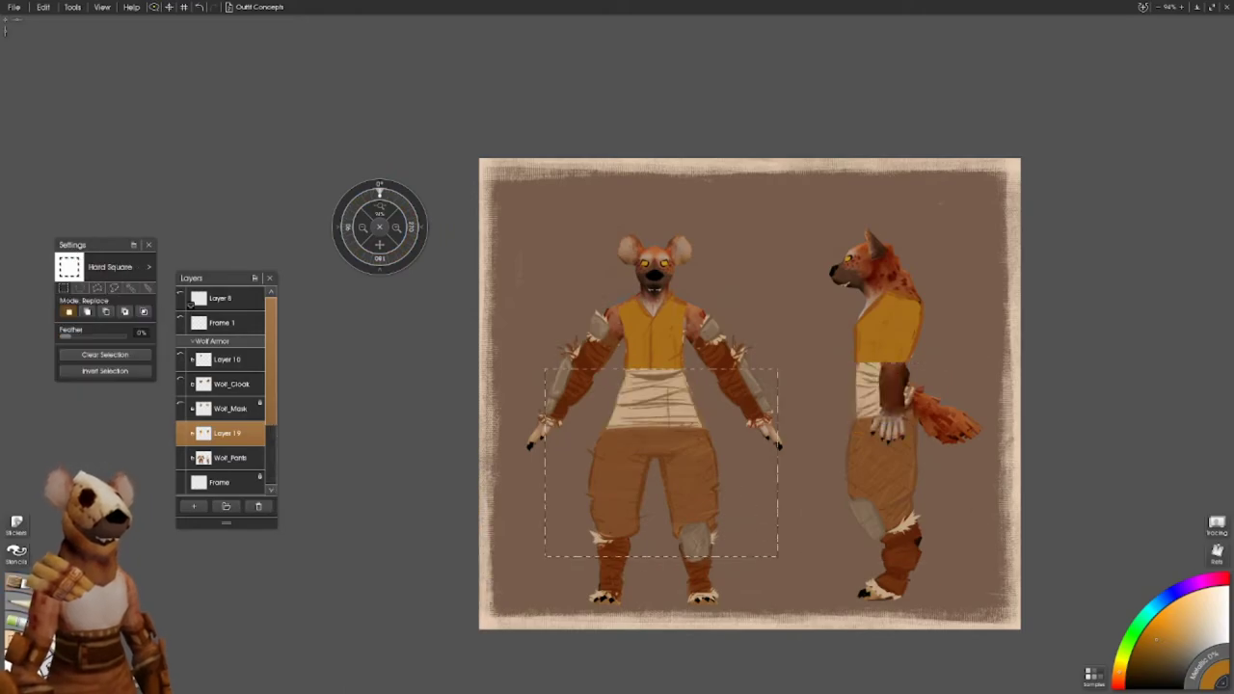
# - Sketch orange-brown opening edges on a new layer above Layer 19 and erase the front view's centre to leave an open vest
pyautogui.scroll(3, 633, 289)
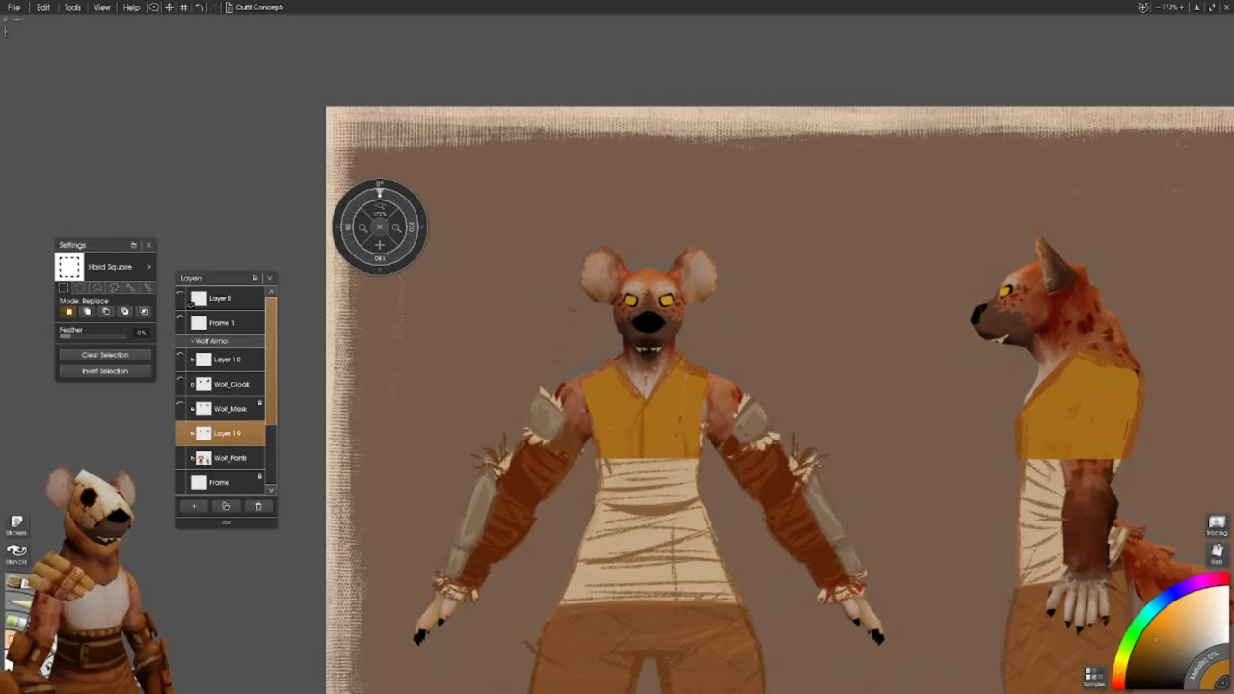
pyautogui.press('f')
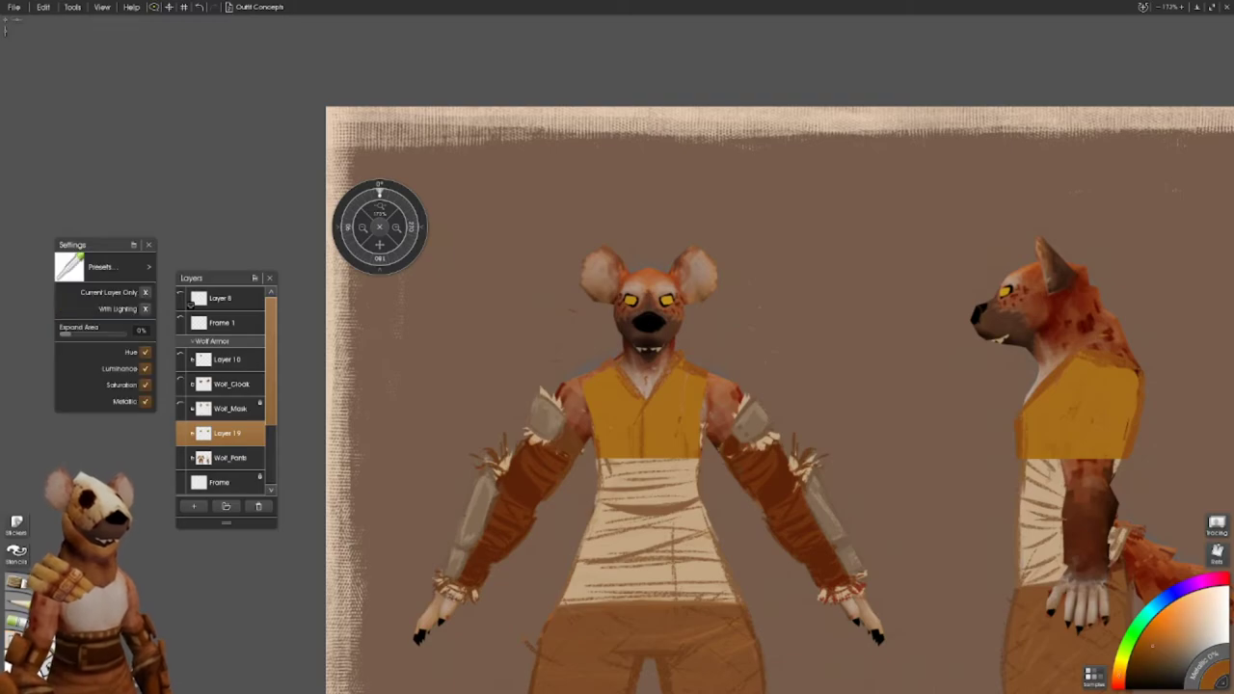
pyautogui.press('o')
pyautogui.hotkey('ctrl', 'shift', 'n')
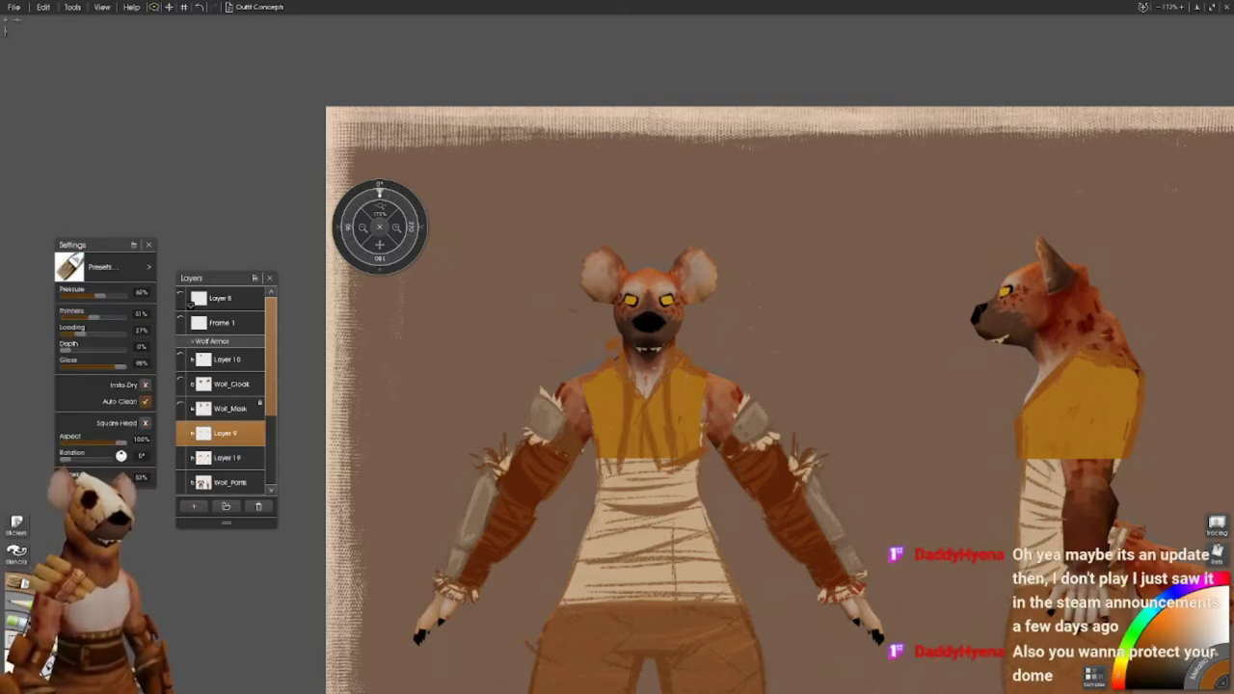
pyautogui.click(226, 457)
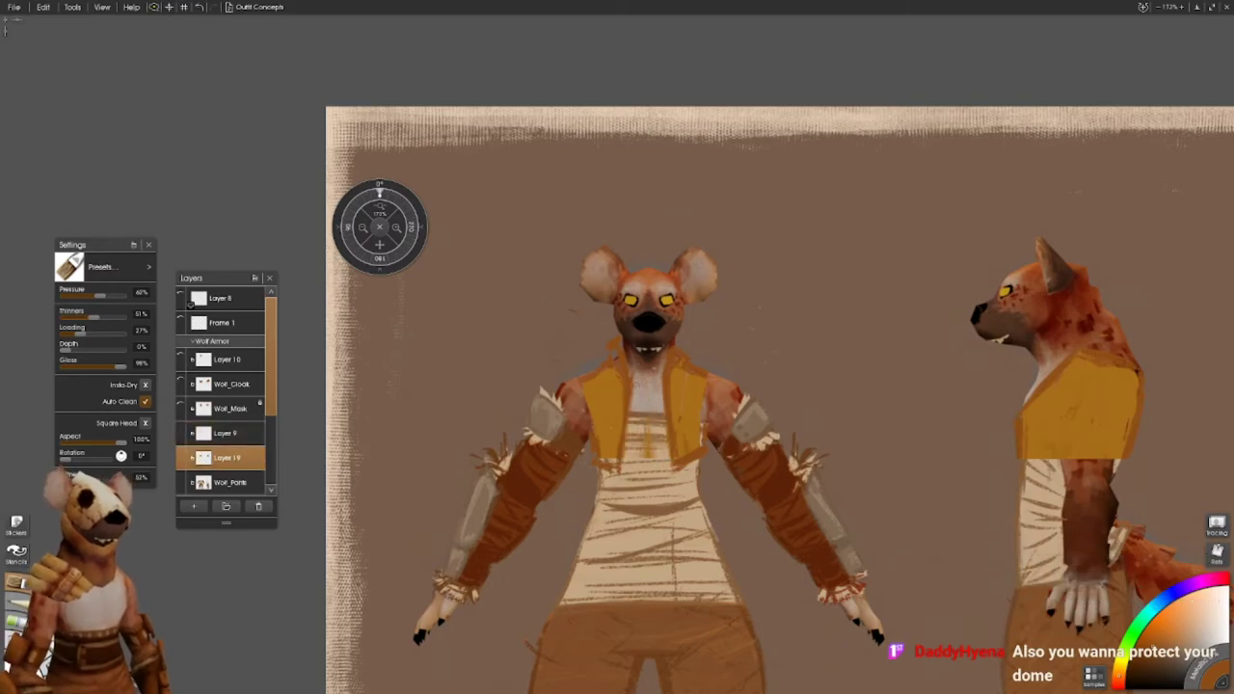
# - Trim the side view's vest along the chest on Layer 19 and refine its shoulder and back edges in ochre
pyautogui.scroll(-2, 780, 399)
pyautogui.moveTo(868, 289); pyautogui.dragTo(733, 404)
pyautogui.hotkey('ctrl', '0')
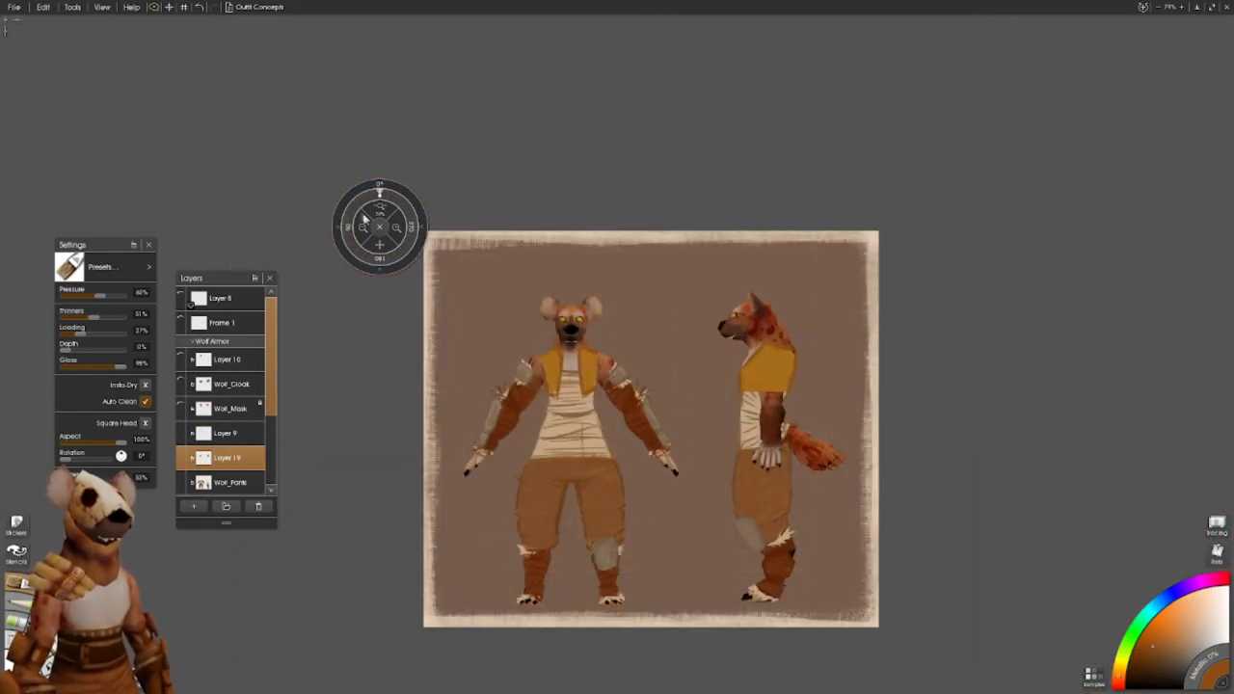
pyautogui.click(226, 433)
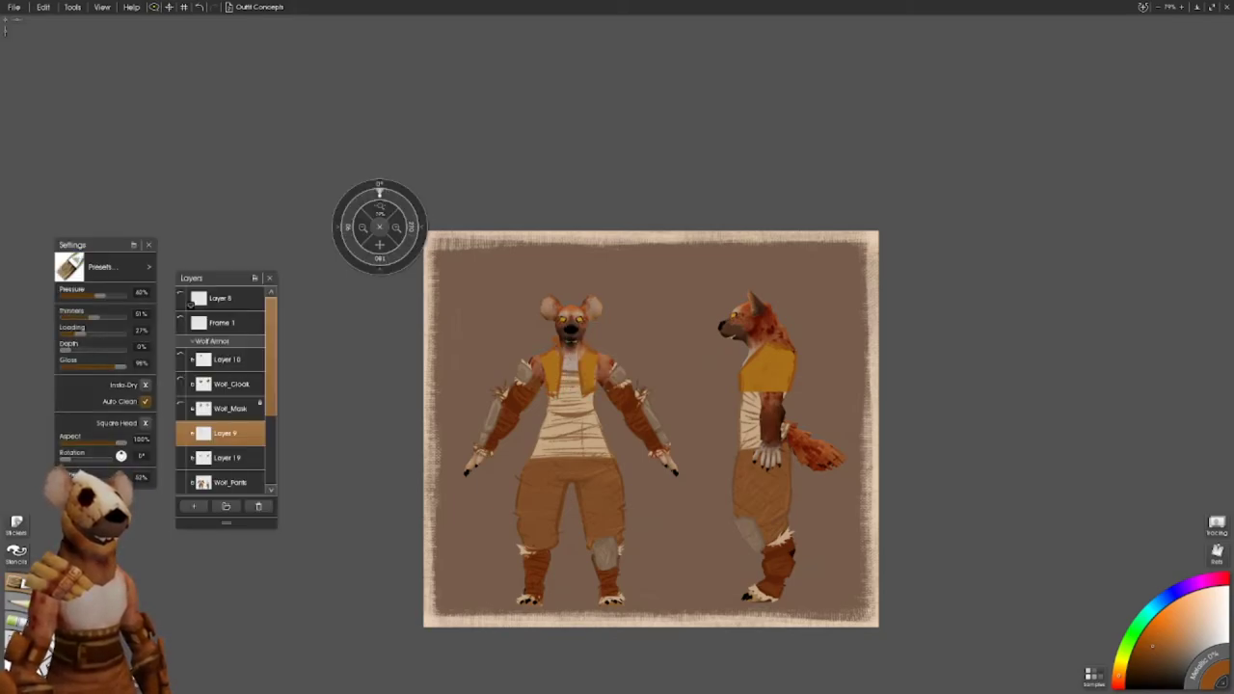
pyautogui.click(227, 457)
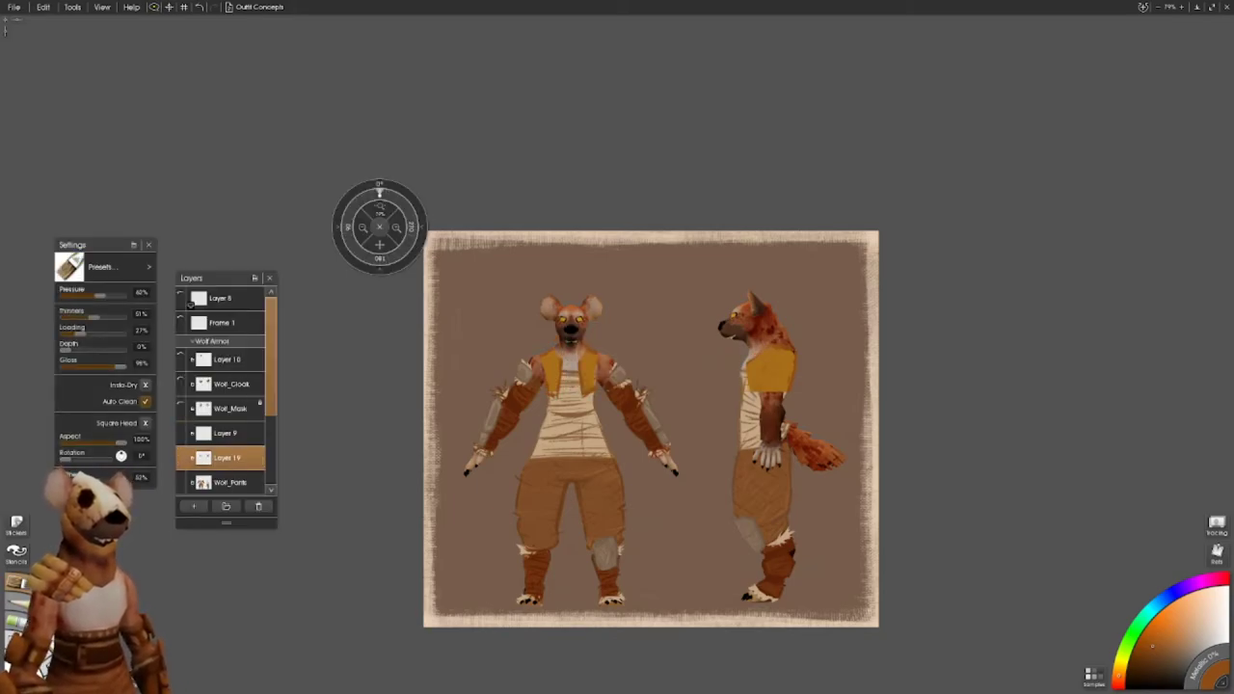
pyautogui.moveTo(715, 355)
pyautogui.mouseDown()
pyautogui.moveTo(716, 407)
pyautogui.moveTo(471, 569)
pyautogui.mouseUp()
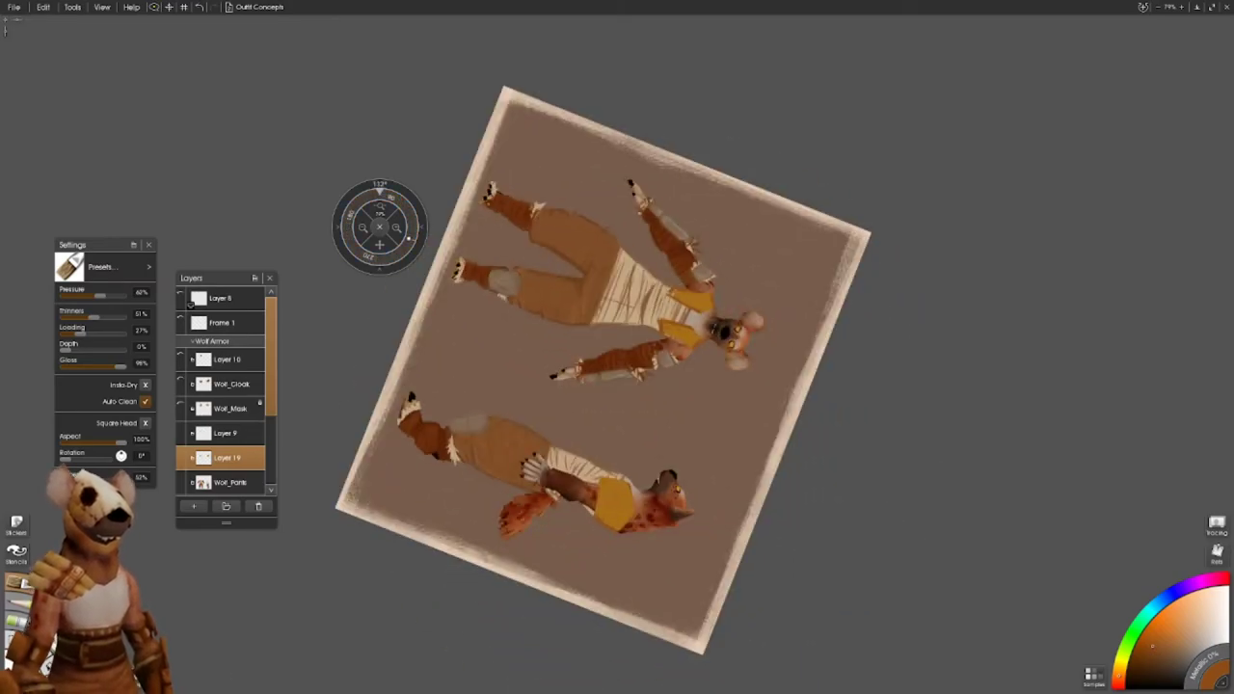
pyautogui.scroll(6, 473, 586)
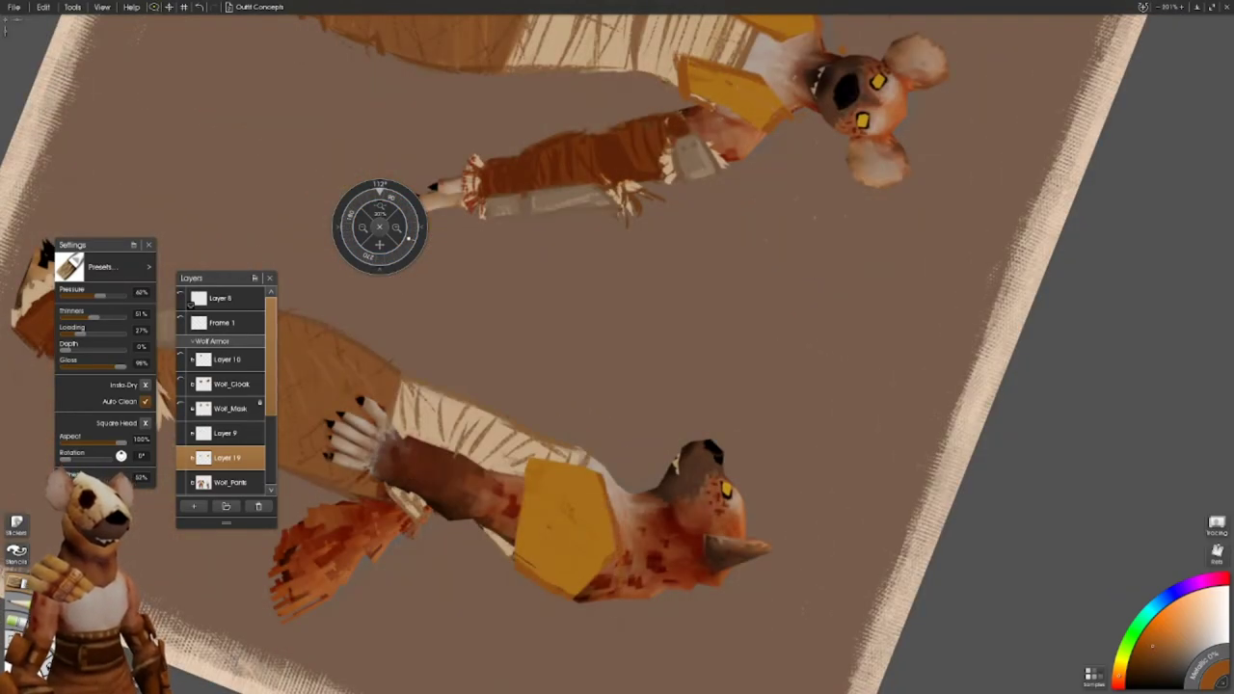
pyautogui.press('o')
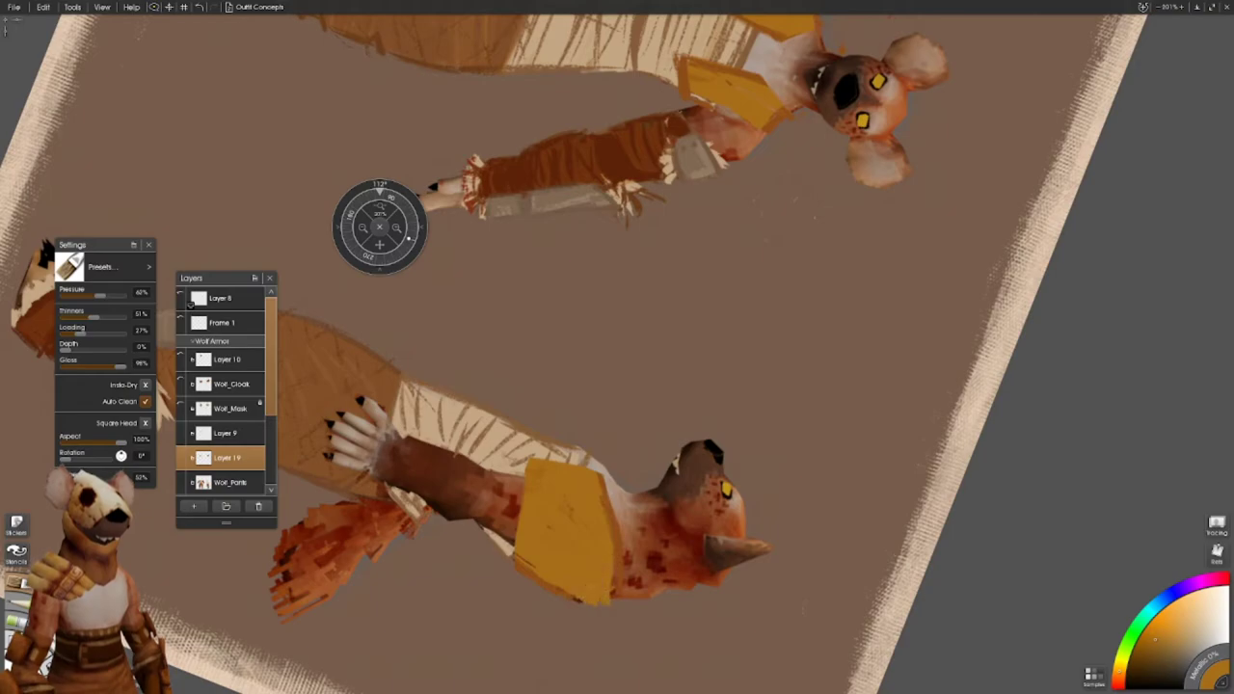
# - Add orange-brown studs to the front vest panels on Layer 9 and merge it into Layer 19, trimming the neckline with cream fur
pyautogui.click(227, 433)
pyautogui.moveTo(616, 347); pyautogui.dragTo(578, 627)
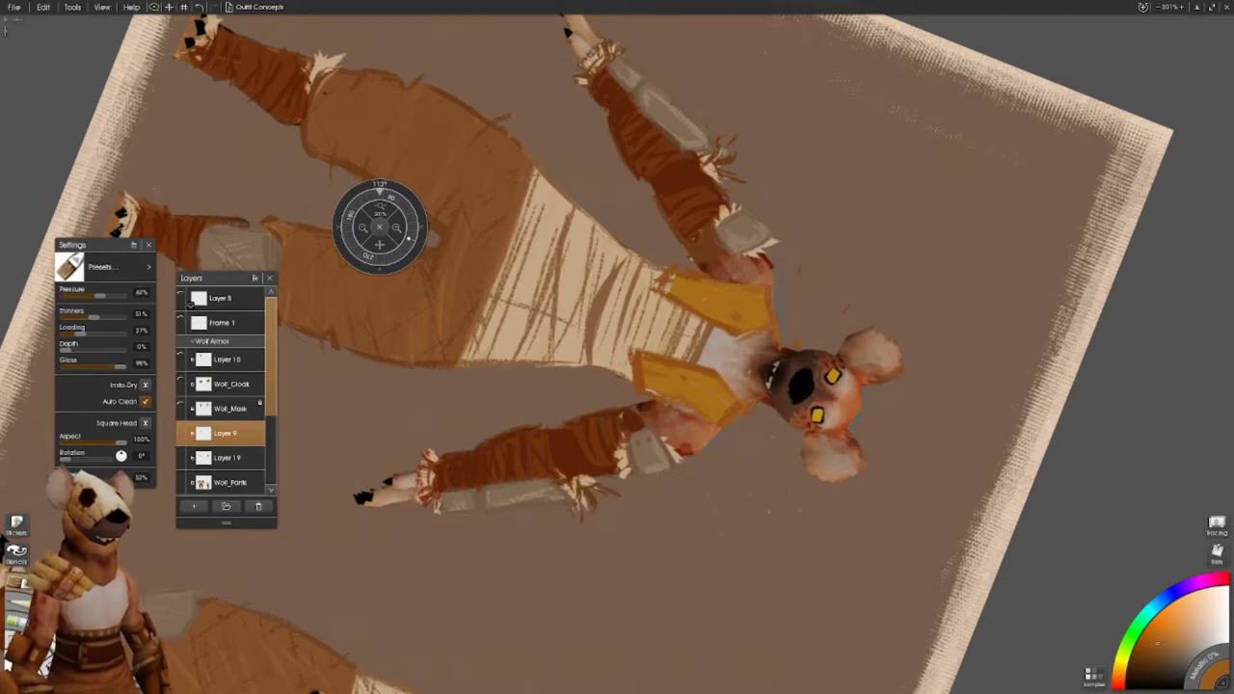
pyautogui.click(379, 192)
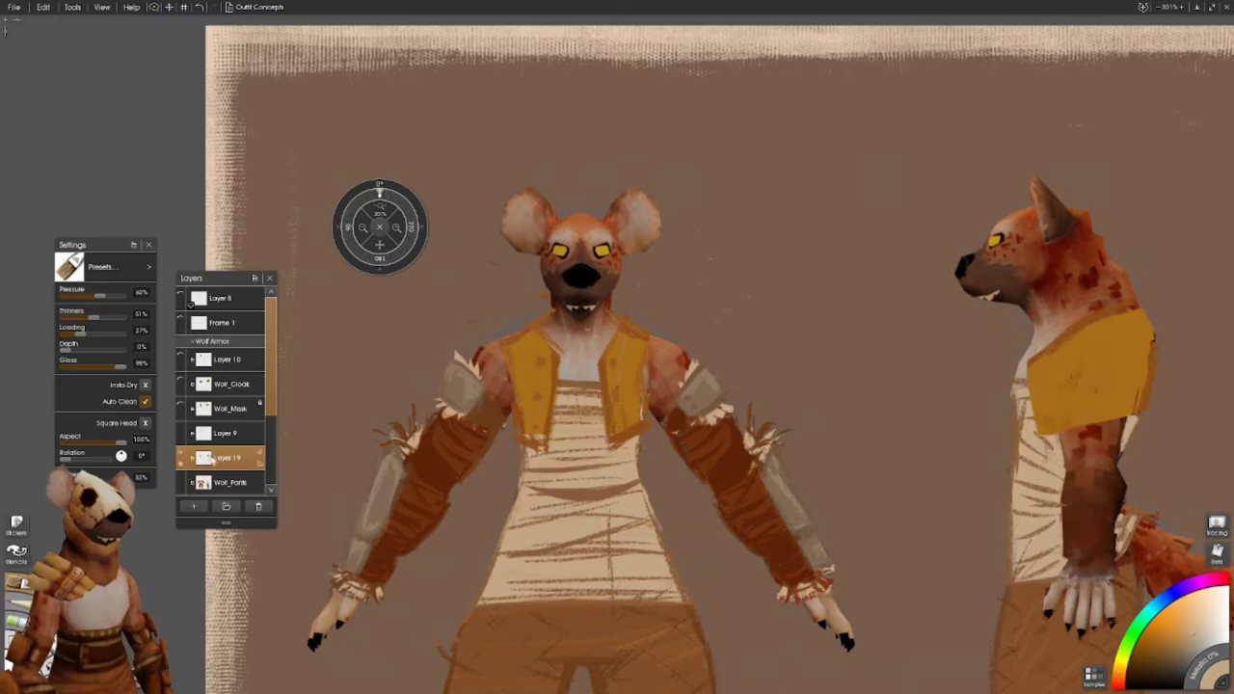
pyautogui.rightClick(256, 433)
pyautogui.click(318, 501)
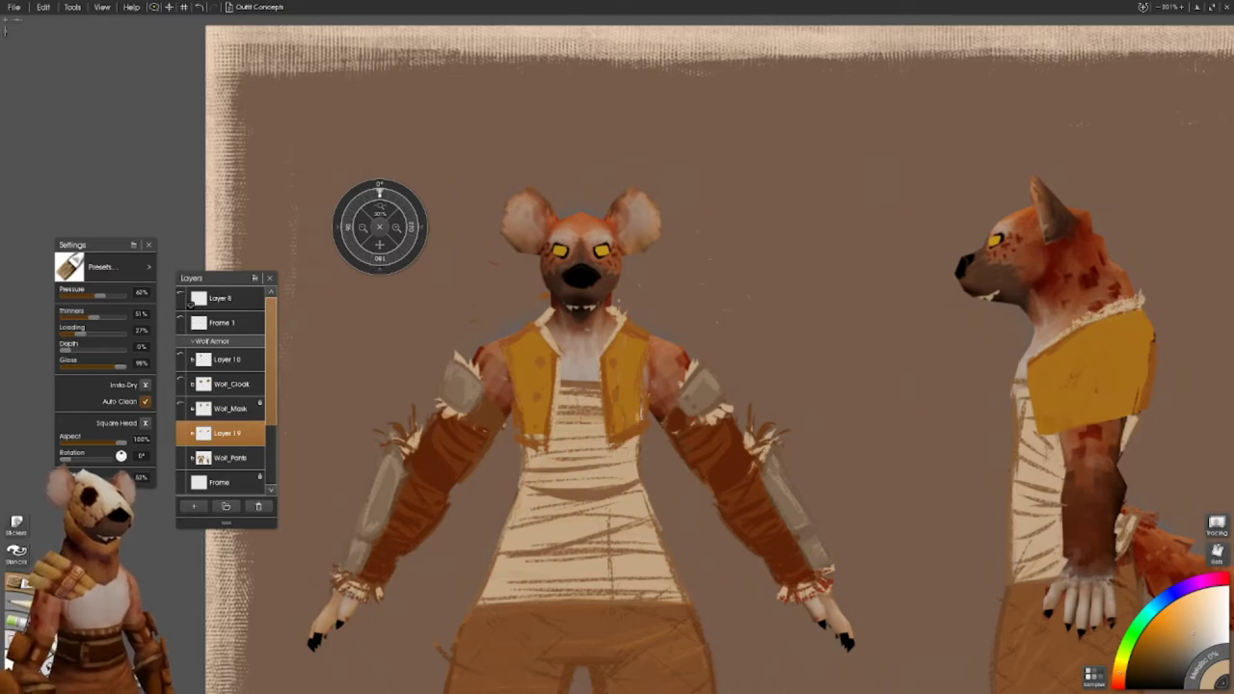
# - Dab cream buttons and short horizontal stripes down both front panels of the vest
pyautogui.click(614, 406)
pyautogui.click(609, 362)
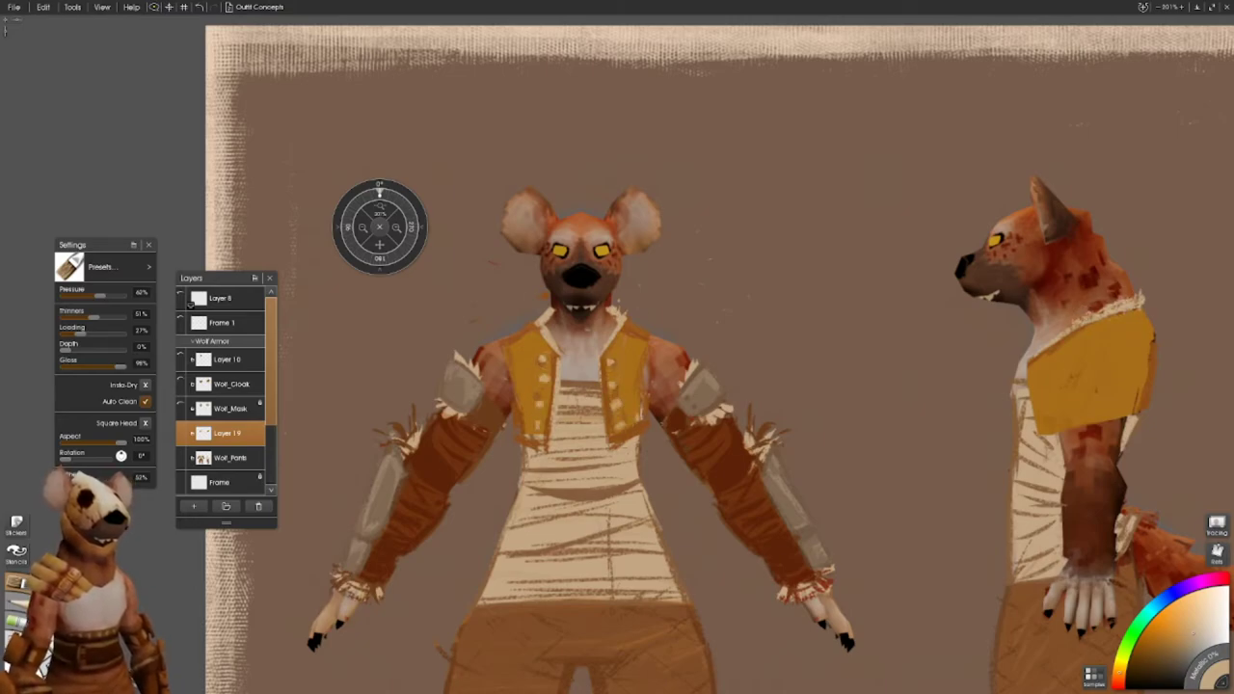
pyautogui.click(628, 410)
pyautogui.click(622, 382)
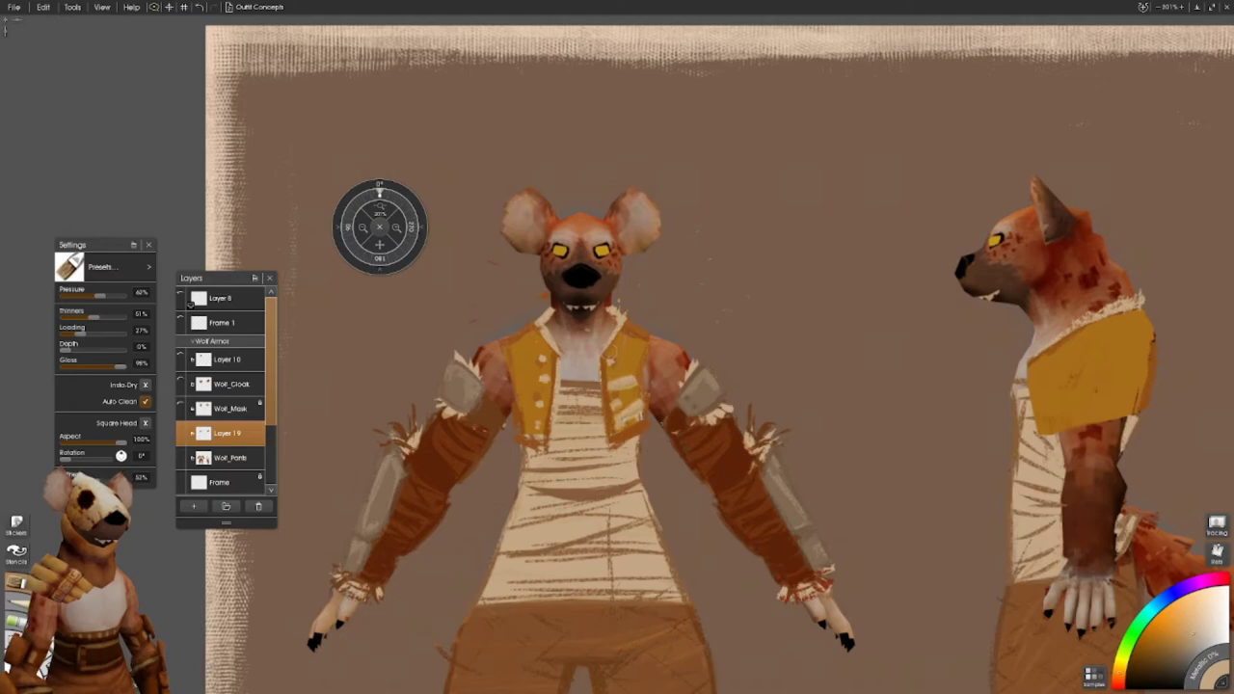
pyautogui.click(623, 353)
pyautogui.click(634, 330)
pyautogui.click(528, 380)
pyautogui.click(528, 413)
pyautogui.click(524, 348)
pyautogui.click(529, 431)
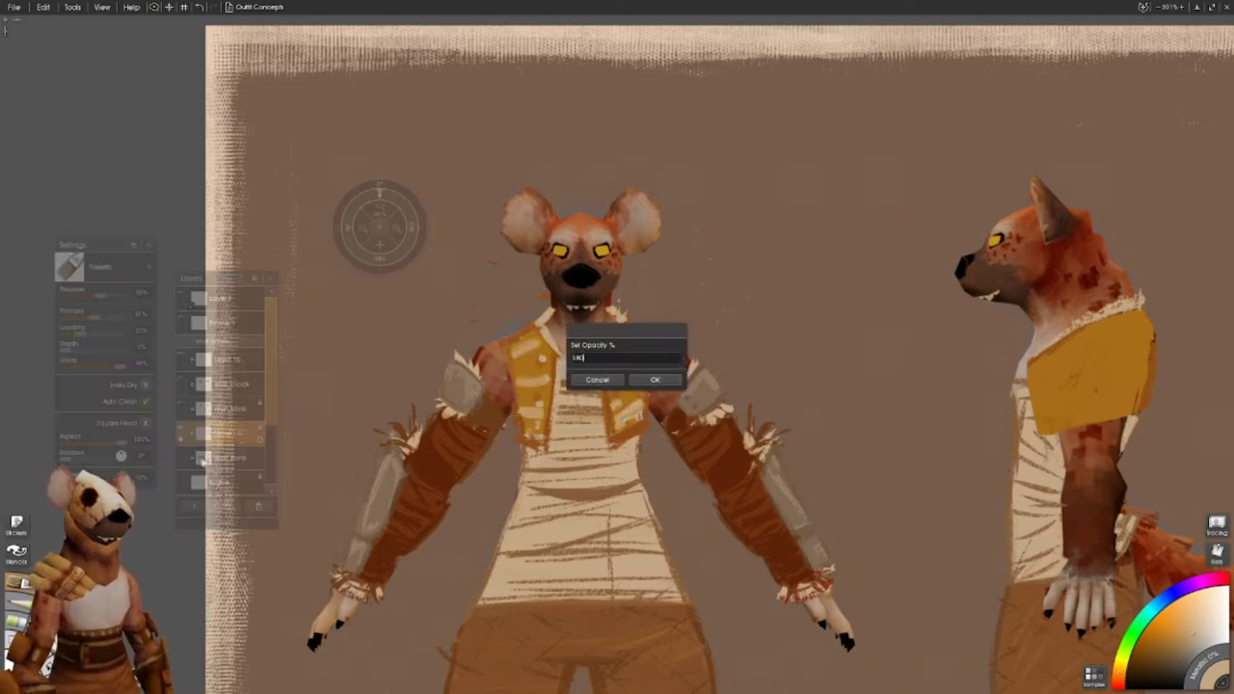
# - Cut the side view's armhole to expose the arm, edge it in cream, and check the vest with the wolf mask shown
pyautogui.moveTo(1104, 400)
pyautogui.mouseDown()
pyautogui.moveTo(853, 477)
pyautogui.moveTo(810, 436)
pyautogui.moveTo(856, 424)
pyautogui.moveTo(880, 436)
pyautogui.mouseUp()
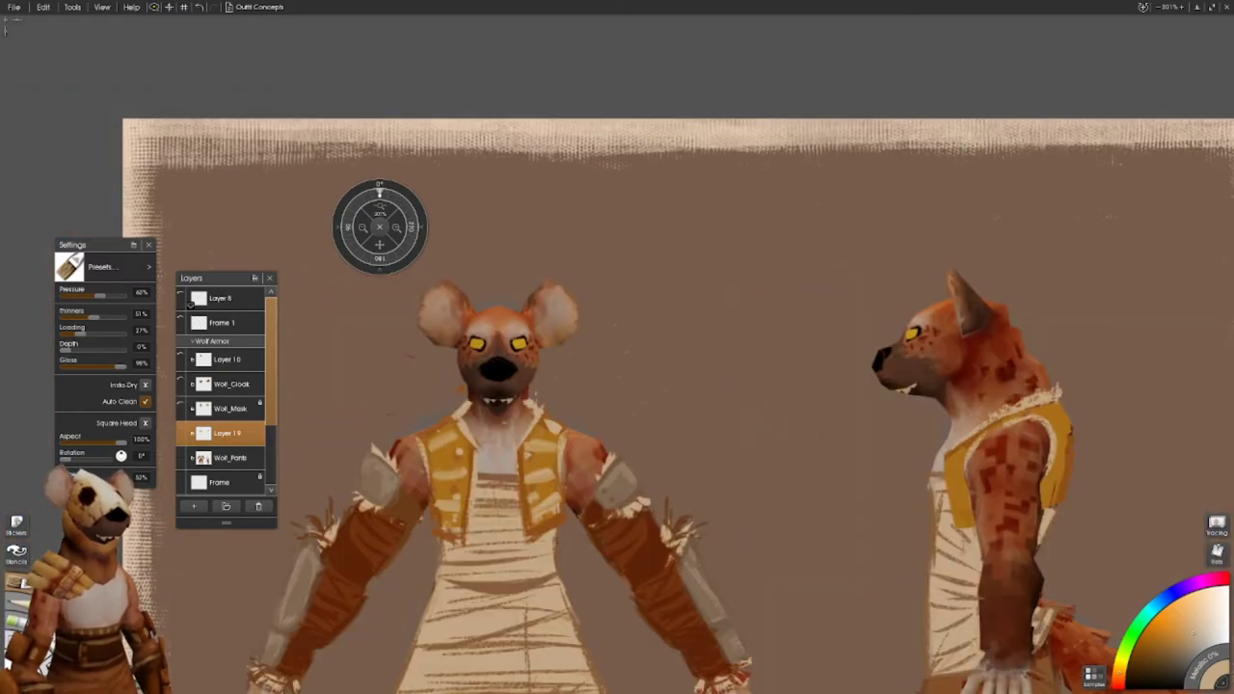
pyautogui.moveTo(380, 191); pyautogui.dragTo(348, 222)
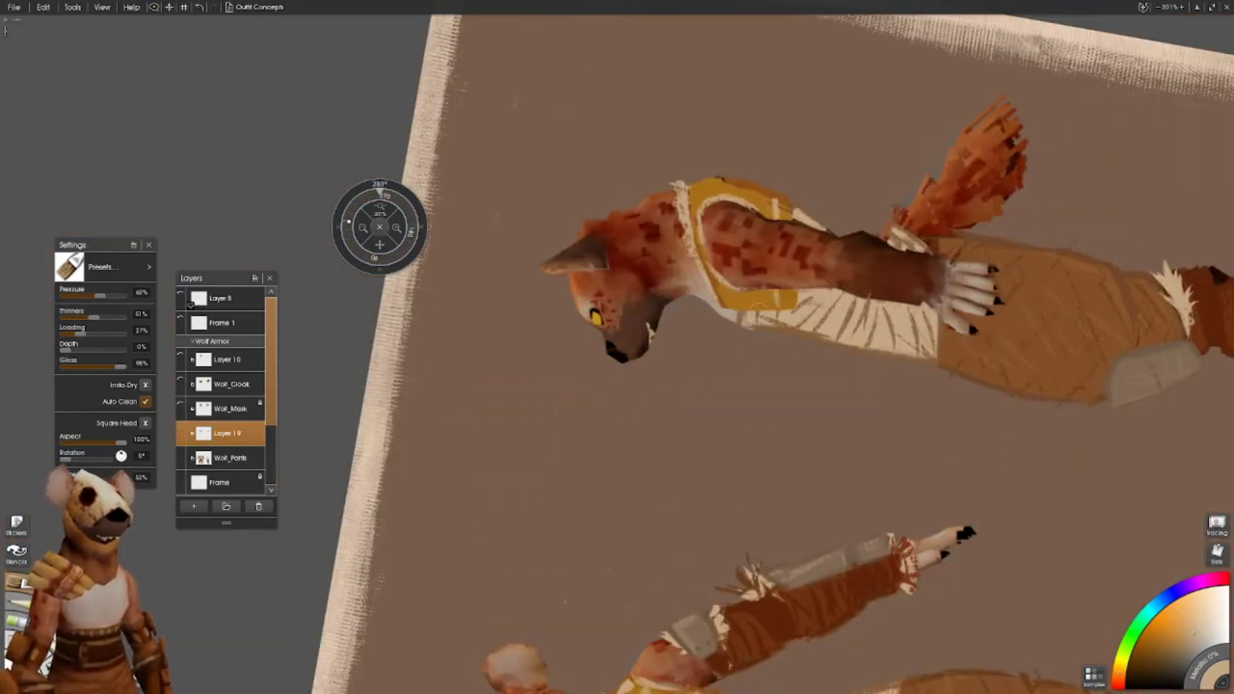
pyautogui.hotkey('ctrl', '0')
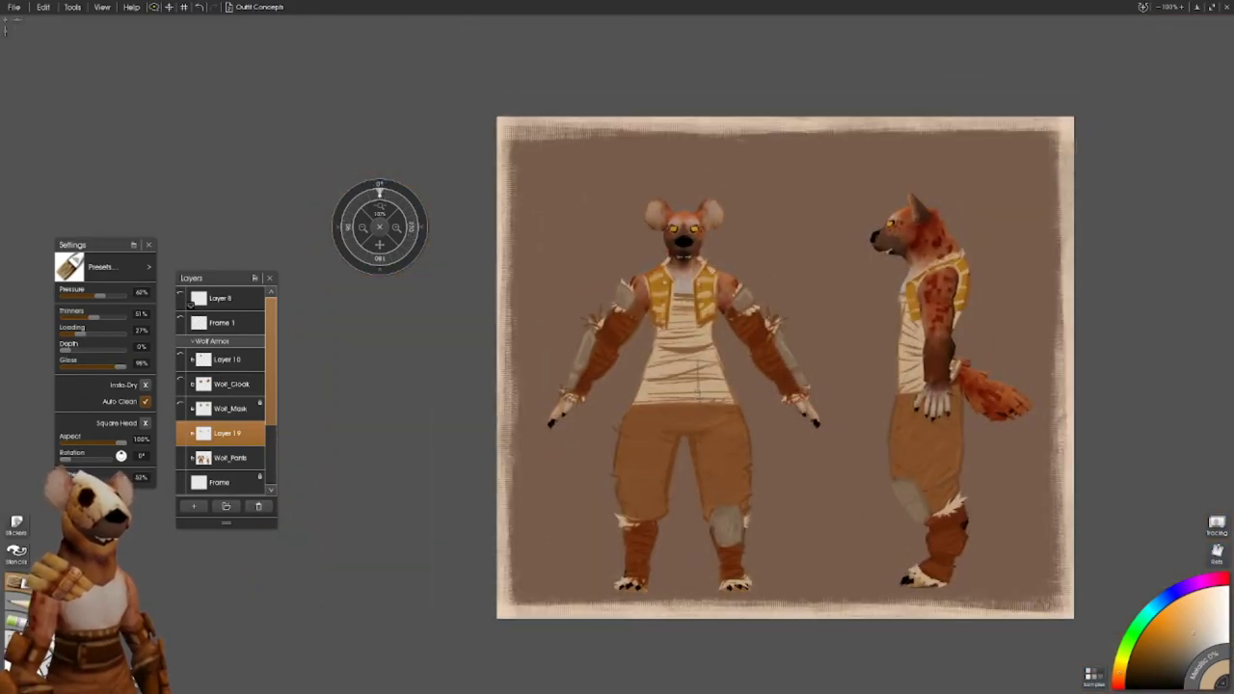
pyautogui.scroll(2, 752, 354)
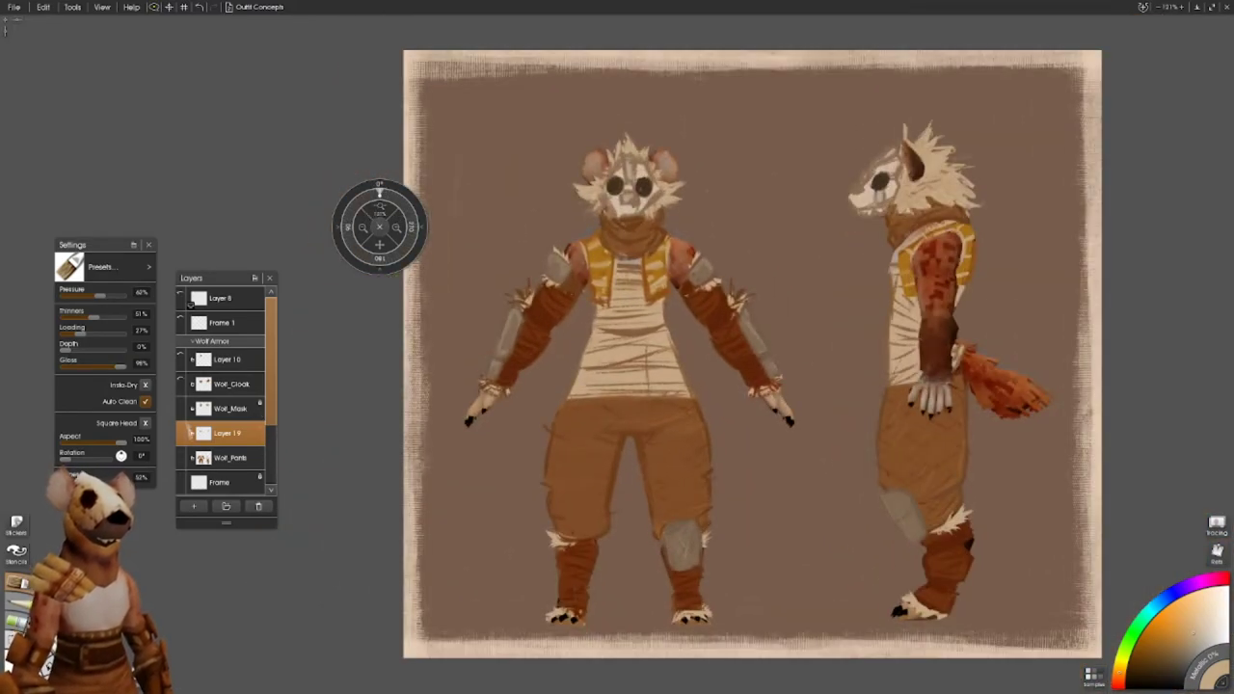
pyautogui.click(180, 384)
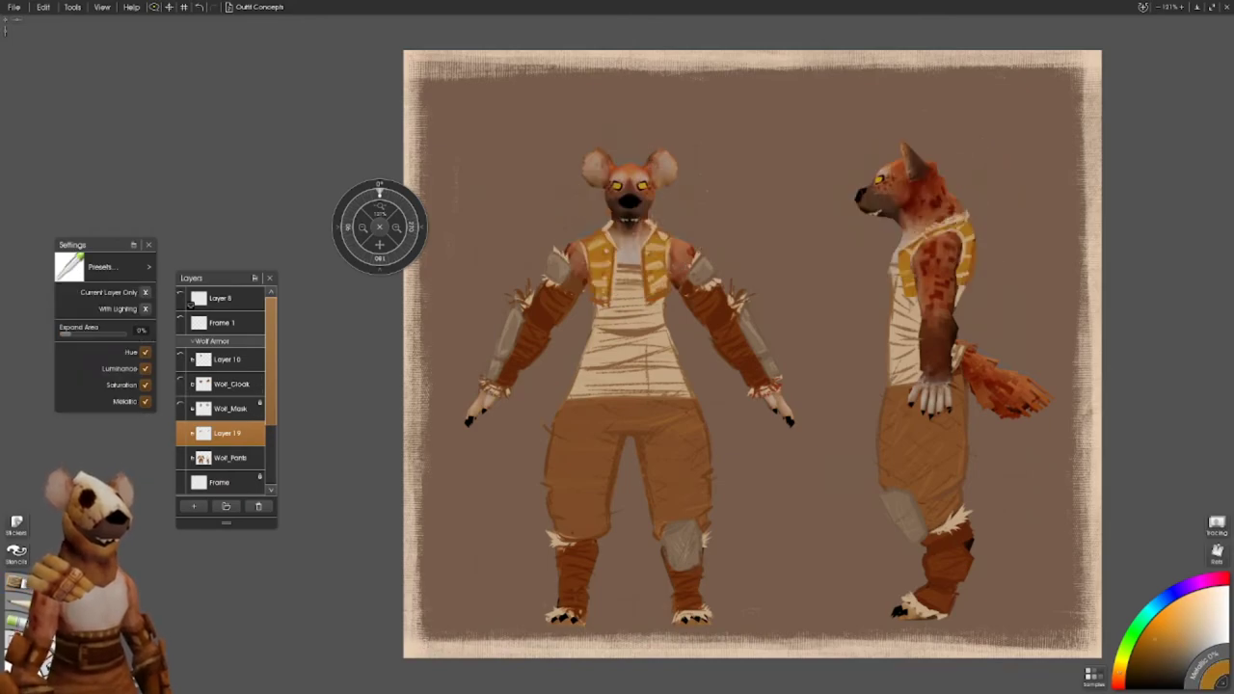
# - Show the wolf cloak and paint its cloth ochre in both views on a new layer above Wolf_Cloak
pyautogui.scroll(5, 382, 283)
pyautogui.moveTo(382, 282); pyautogui.dragTo(424, 241)
pyautogui.moveTo(761, 424)
pyautogui.mouseDown()
pyautogui.moveTo(762, 289)
pyautogui.moveTo(752, 385)
pyautogui.moveTo(747, 279)
pyautogui.moveTo(738, 391)
pyautogui.moveTo(699, 298)
pyautogui.moveTo(692, 318)
pyautogui.moveTo(713, 289)
pyautogui.moveTo(675, 424)
pyautogui.moveTo(631, 385)
pyautogui.moveTo(675, 410)
pyautogui.moveTo(674, 386)
pyautogui.moveTo(750, 361)
pyautogui.moveTo(742, 429)
pyautogui.moveTo(688, 409)
pyautogui.mouseUp()
pyautogui.hotkey('ctrl', '0')
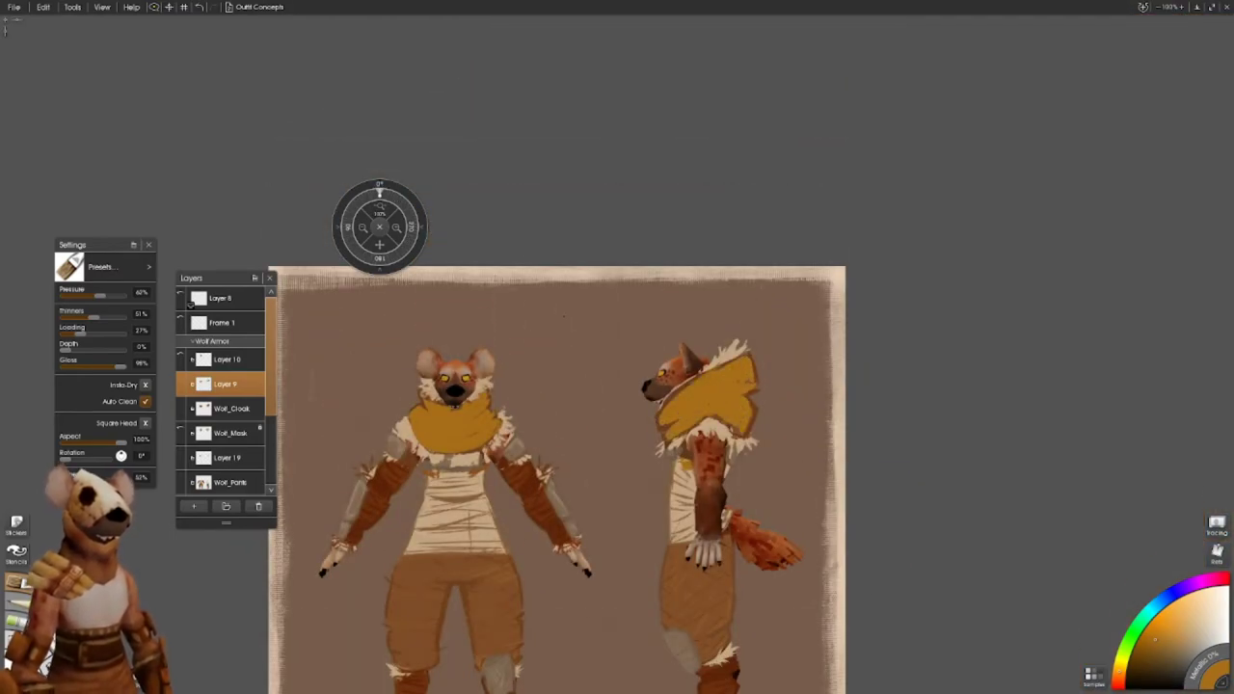
# - Paint orange-brown fold lines and edges on the front view's ochre cloak
pyautogui.moveTo(424, 227); pyautogui.dragTo(355, 206)
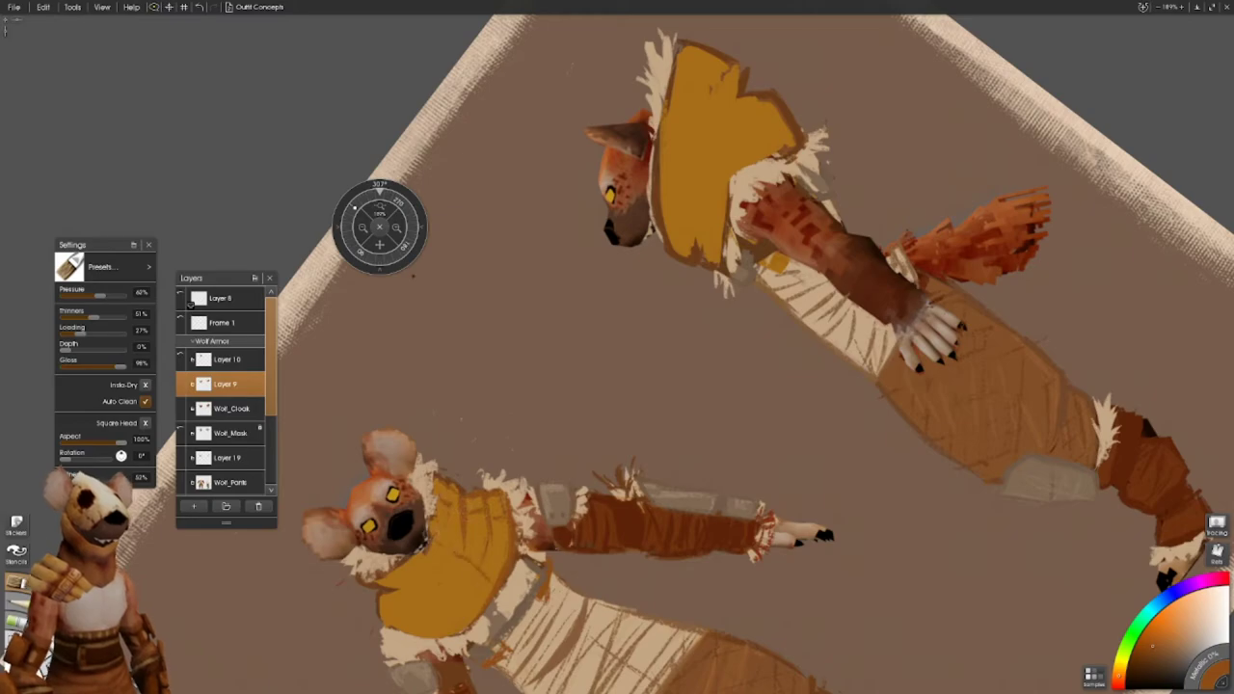
pyautogui.moveTo(390, 592); pyautogui.dragTo(430, 579)
pyautogui.moveTo(443, 511); pyautogui.dragTo(473, 600)
pyautogui.moveTo(391, 646); pyautogui.dragTo(461, 628)
pyautogui.moveTo(383, 607); pyautogui.dragTo(390, 636)
pyautogui.hotkey('ctrl', '0')
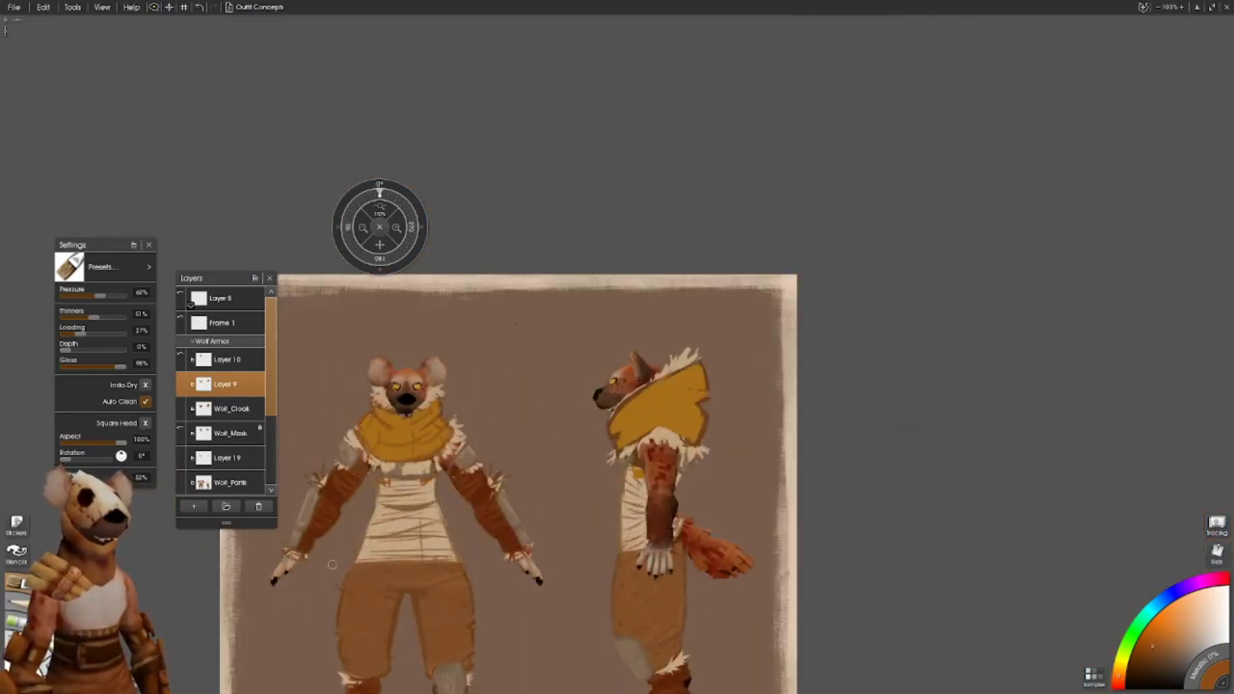
# - Outline the side view's ochre cloak in orange-brown and add fold and seam lines across its cloth
pyautogui.scroll(5, 664, 326)
pyautogui.moveTo(650, 493); pyautogui.dragTo(705, 459)
pyautogui.moveTo(659, 536)
pyautogui.mouseDown()
pyautogui.moveTo(731, 524)
pyautogui.moveTo(787, 559)
pyautogui.mouseUp()
pyautogui.moveTo(788, 501); pyautogui.dragTo(808, 557)
pyautogui.moveTo(764, 534); pyautogui.dragTo(764, 498)
pyautogui.moveTo(738, 466); pyautogui.dragTo(771, 416)
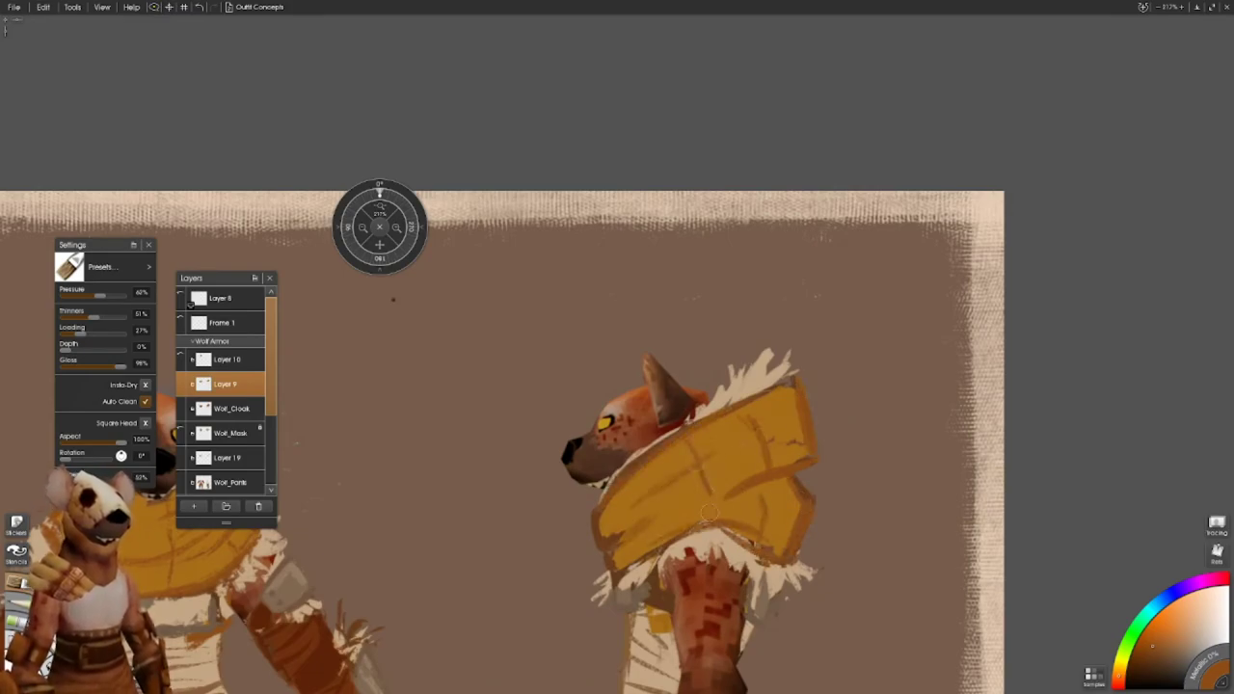
pyautogui.moveTo(672, 544); pyautogui.dragTo(630, 567)
pyautogui.moveTo(598, 517); pyautogui.dragTo(613, 564)
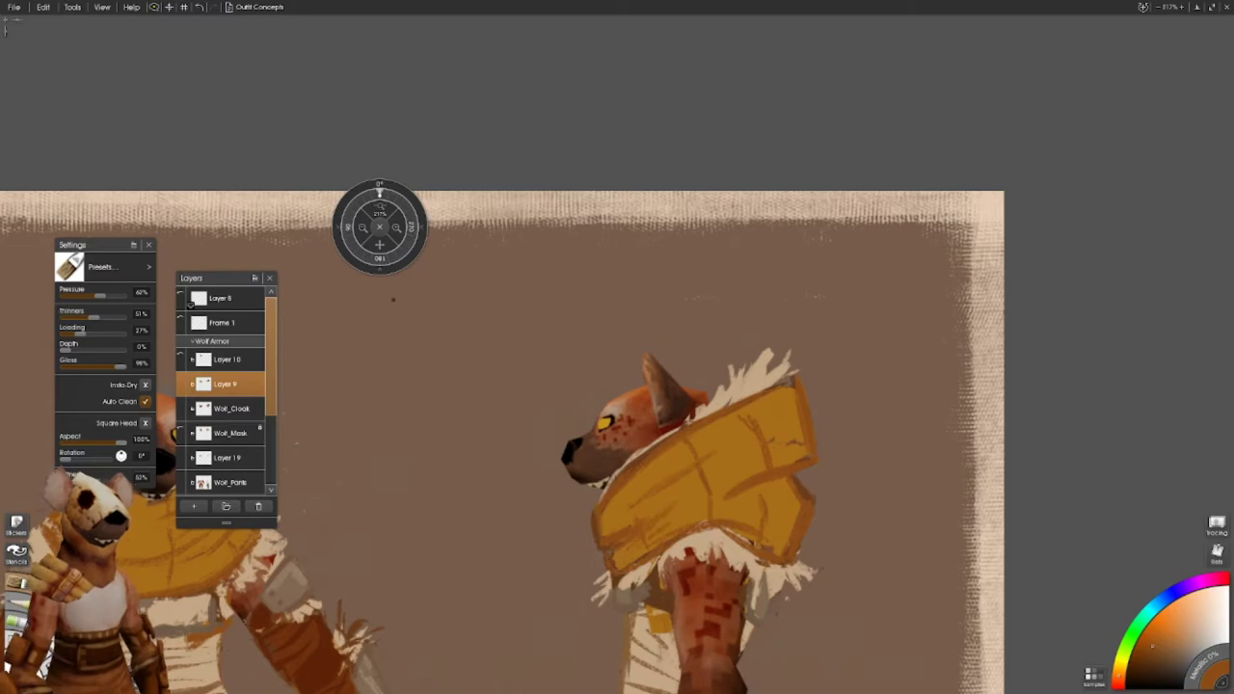
# - Compare the outfit with the wolf mask on, toggling the ochre cloak and its overlay on and off
pyautogui.hotkey('ctrl', '0')
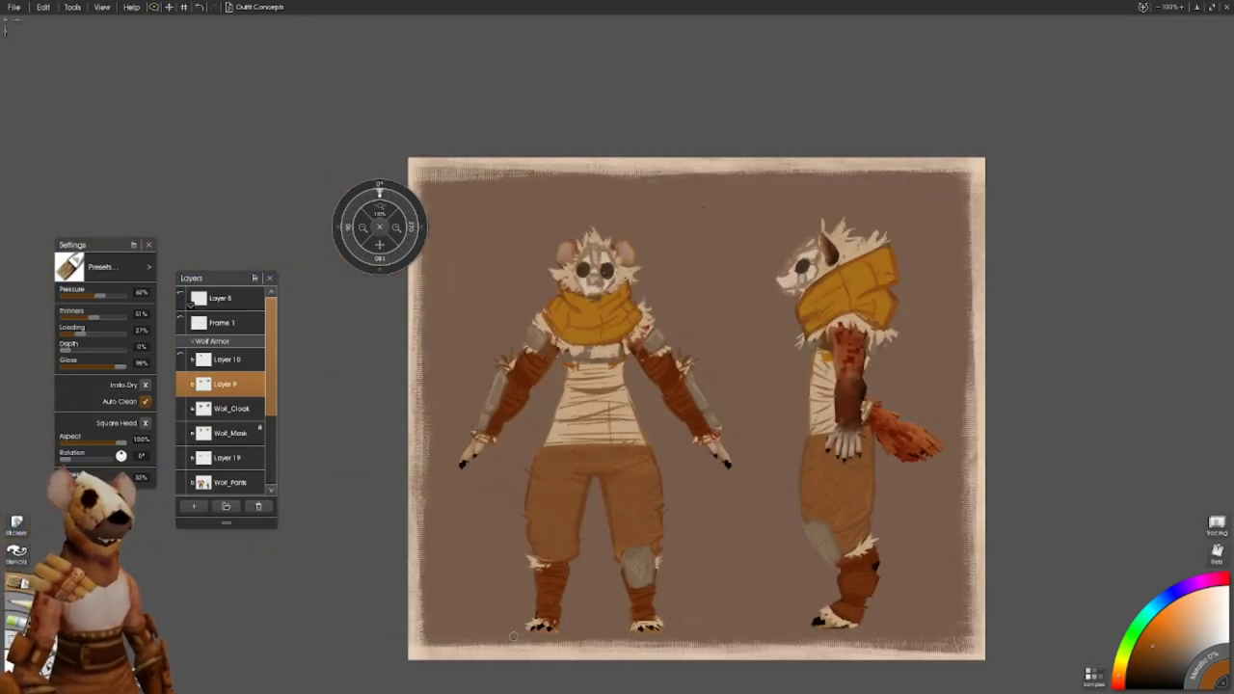
pyautogui.click(183, 407)
pyautogui.click(183, 407)
pyautogui.click(183, 408)
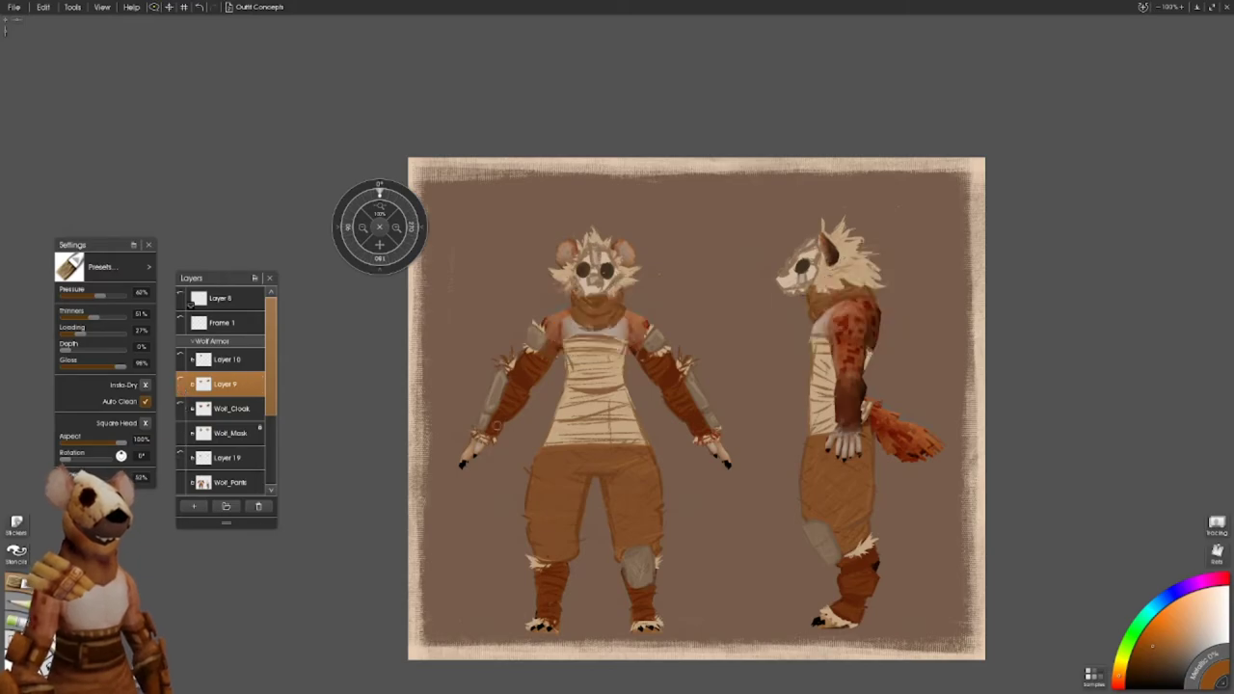
pyautogui.click(183, 408)
# - Paint over the vest's cream buttons and stripes with plain ochre on Layer 19 in both views, hiding the wolf mask
pyautogui.click(224, 457)
pyautogui.hotkey('ctrl', '+')
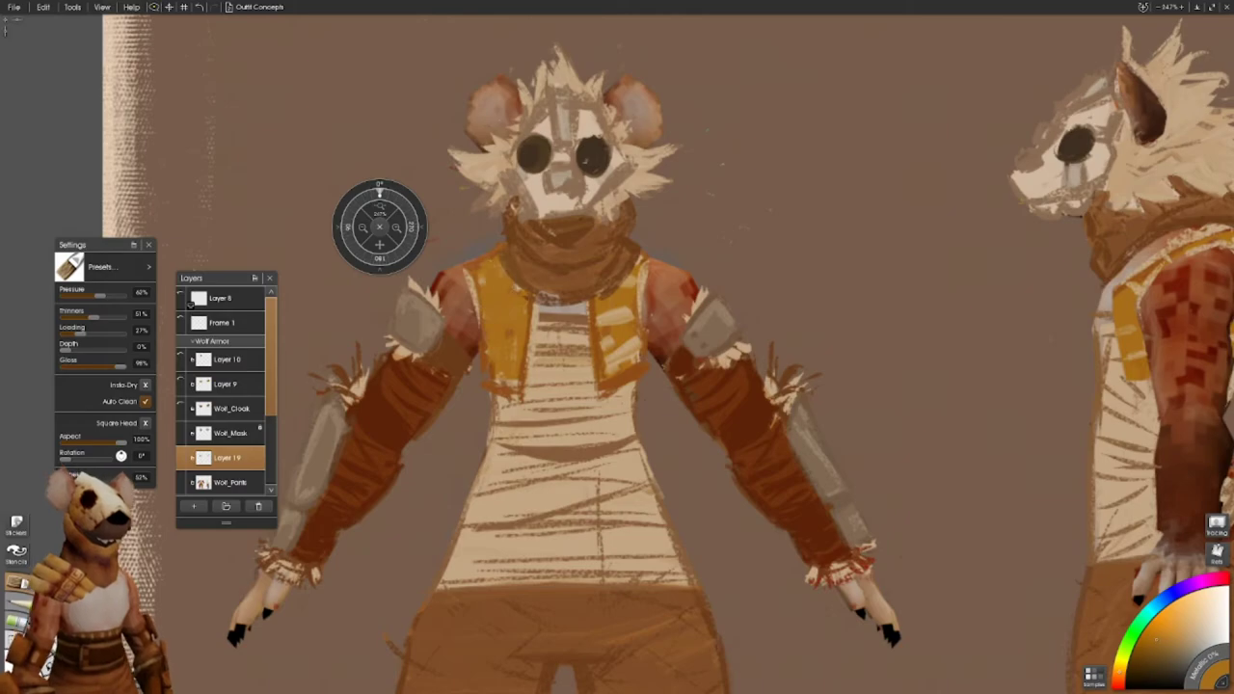
pyautogui.click(183, 432)
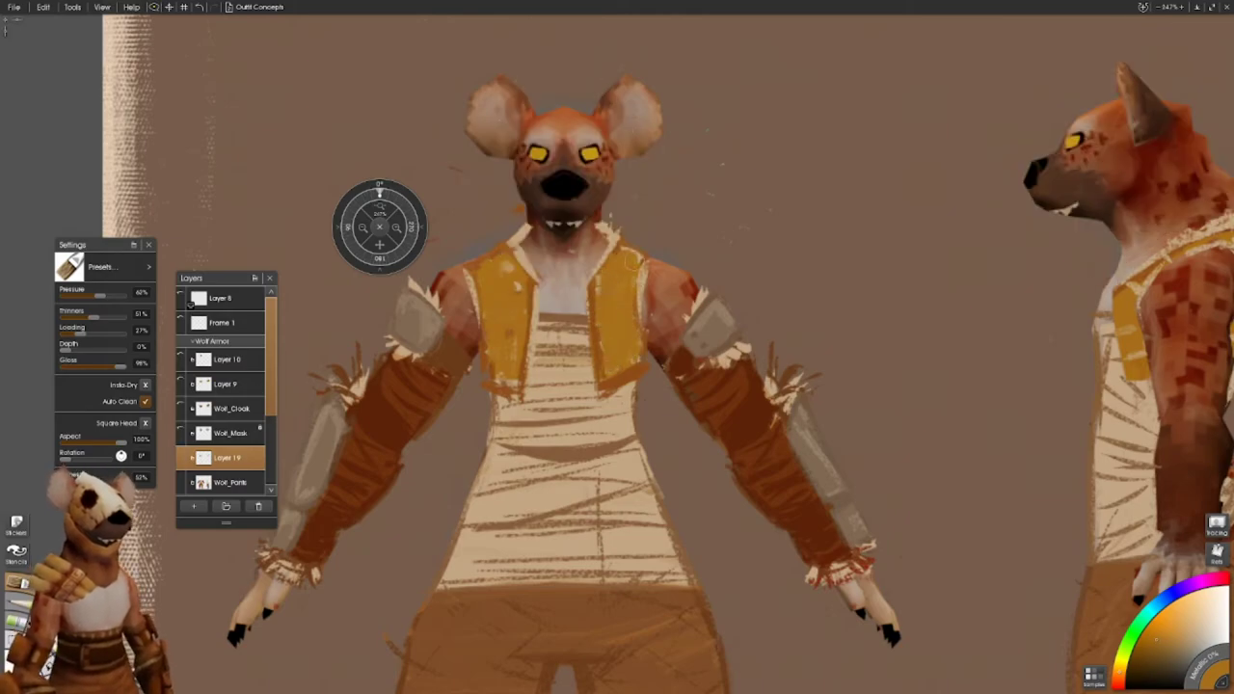
pyautogui.moveTo(631, 257); pyautogui.dragTo(395, 340)
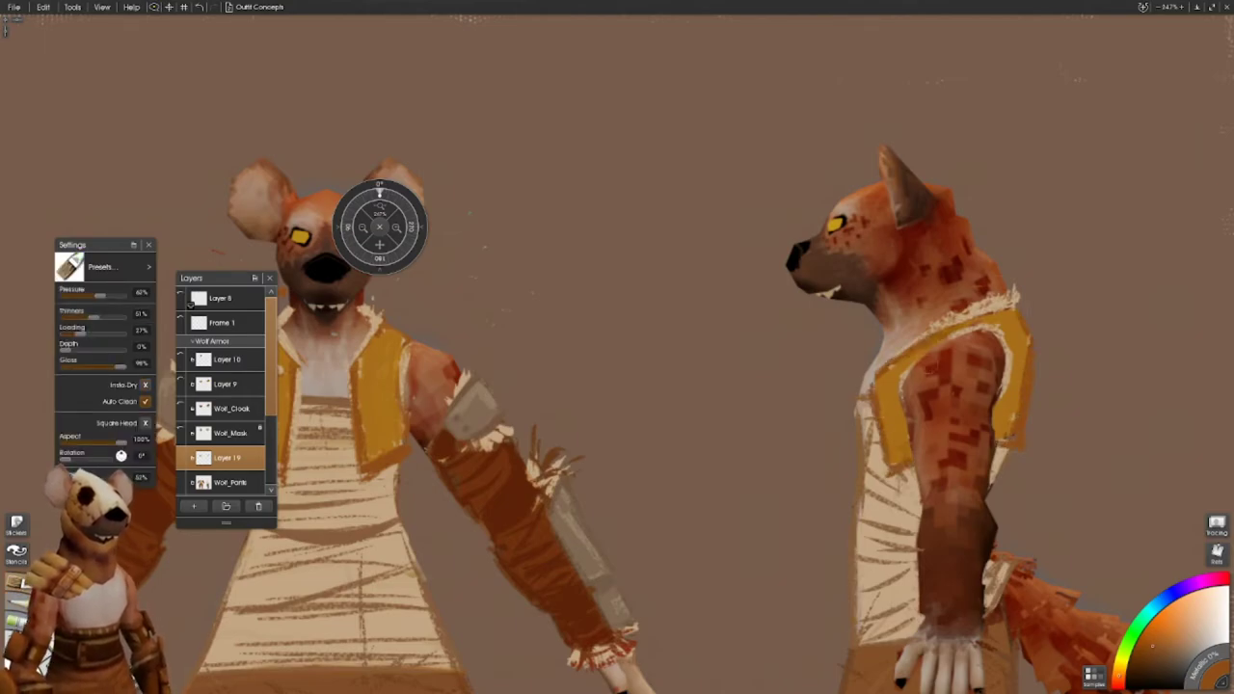
pyautogui.hotkey('ctrl', '0')
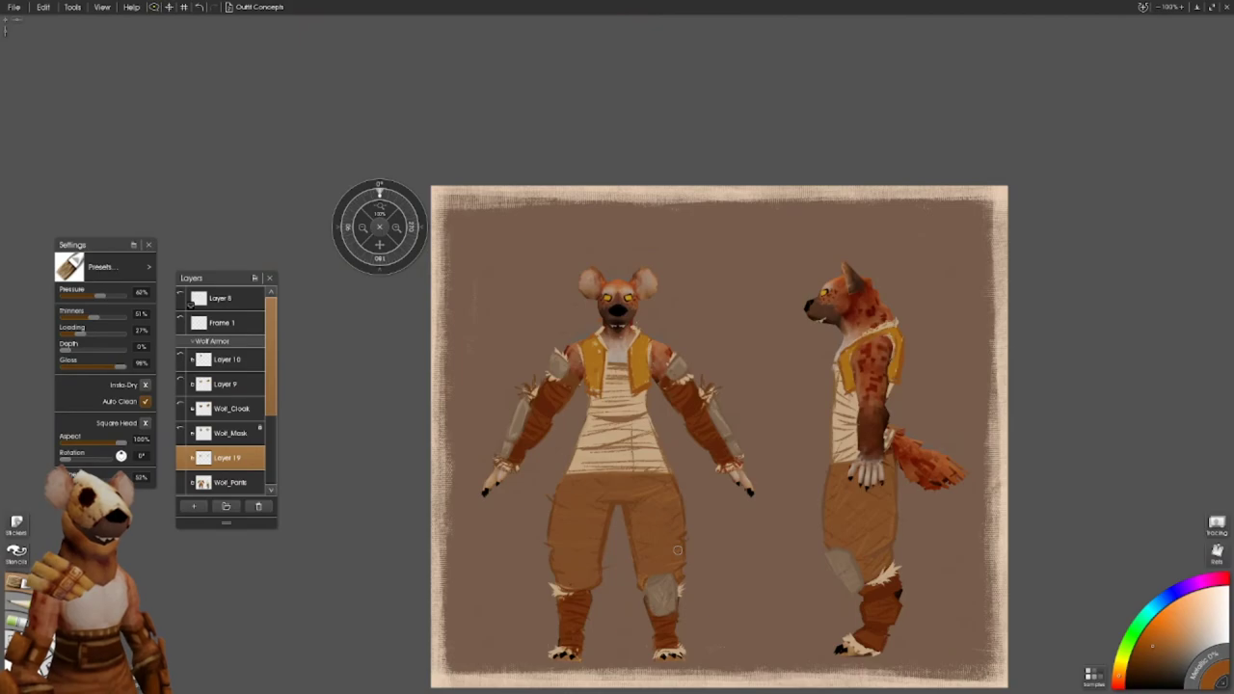
# - Toggle the Wolf_Mask and Wolf_Cloak layers to review the plain ochre vest beneath the full outfit
pyautogui.click(180, 433)
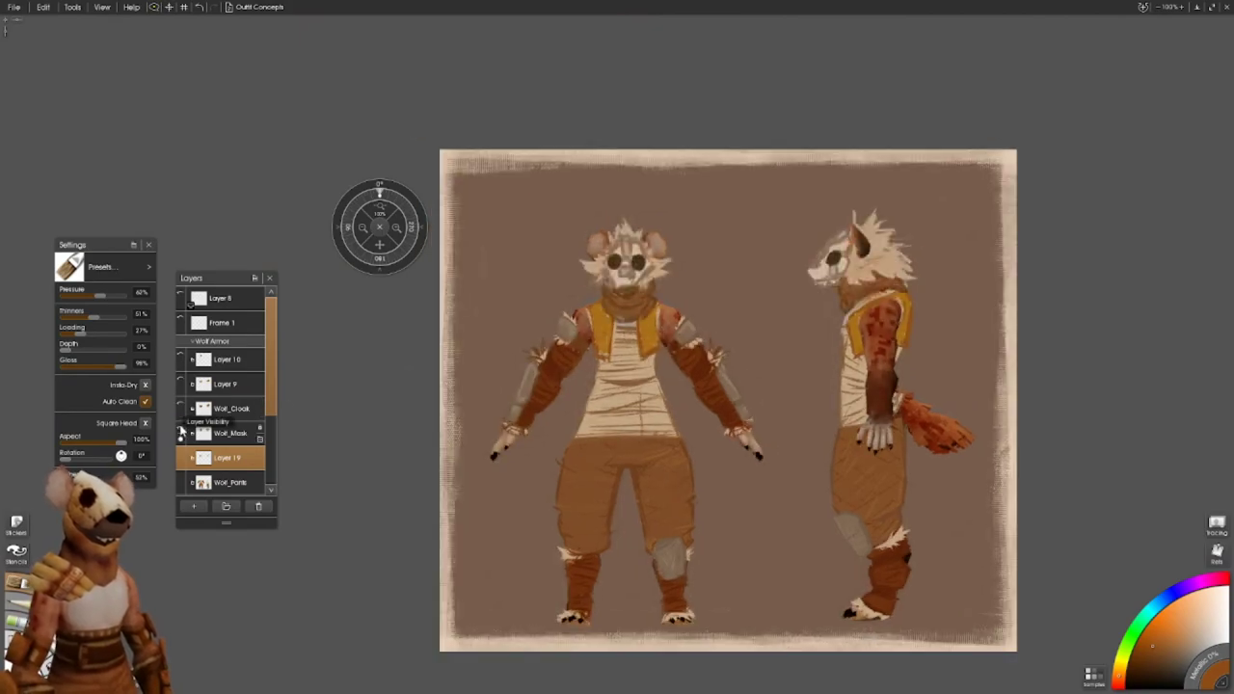
pyautogui.click(181, 433)
pyautogui.click(181, 433)
pyautogui.click(180, 409)
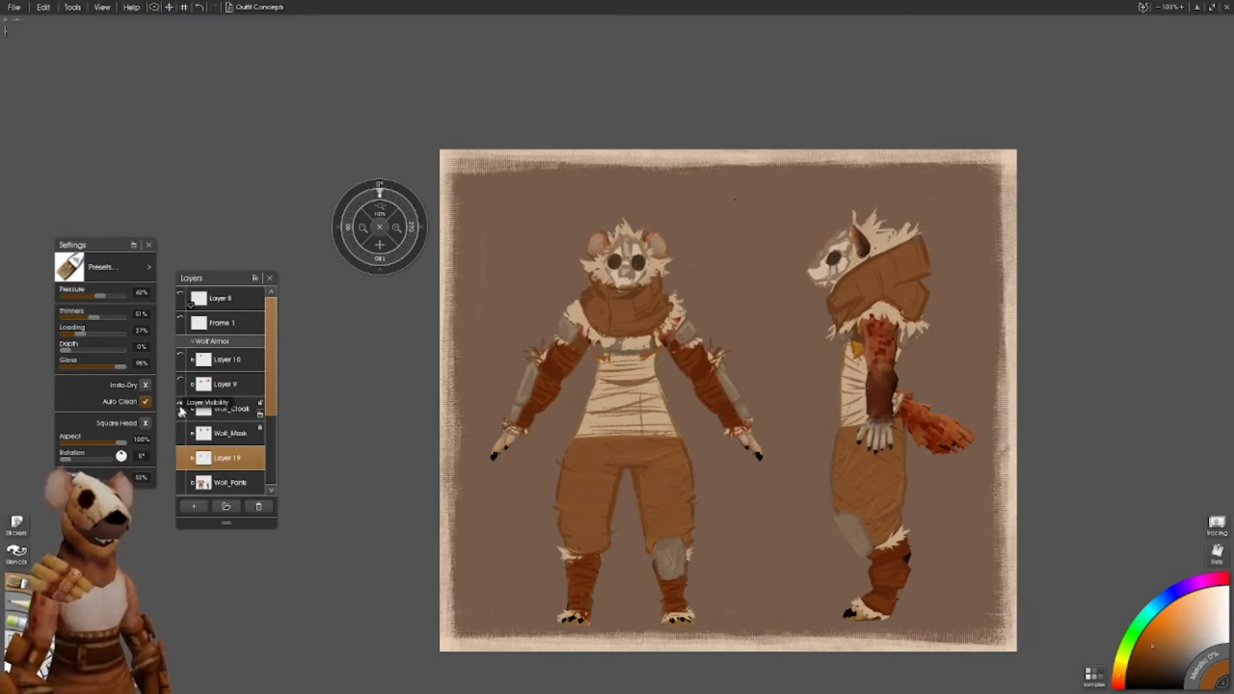
pyautogui.click(180, 409)
pyautogui.click(181, 409)
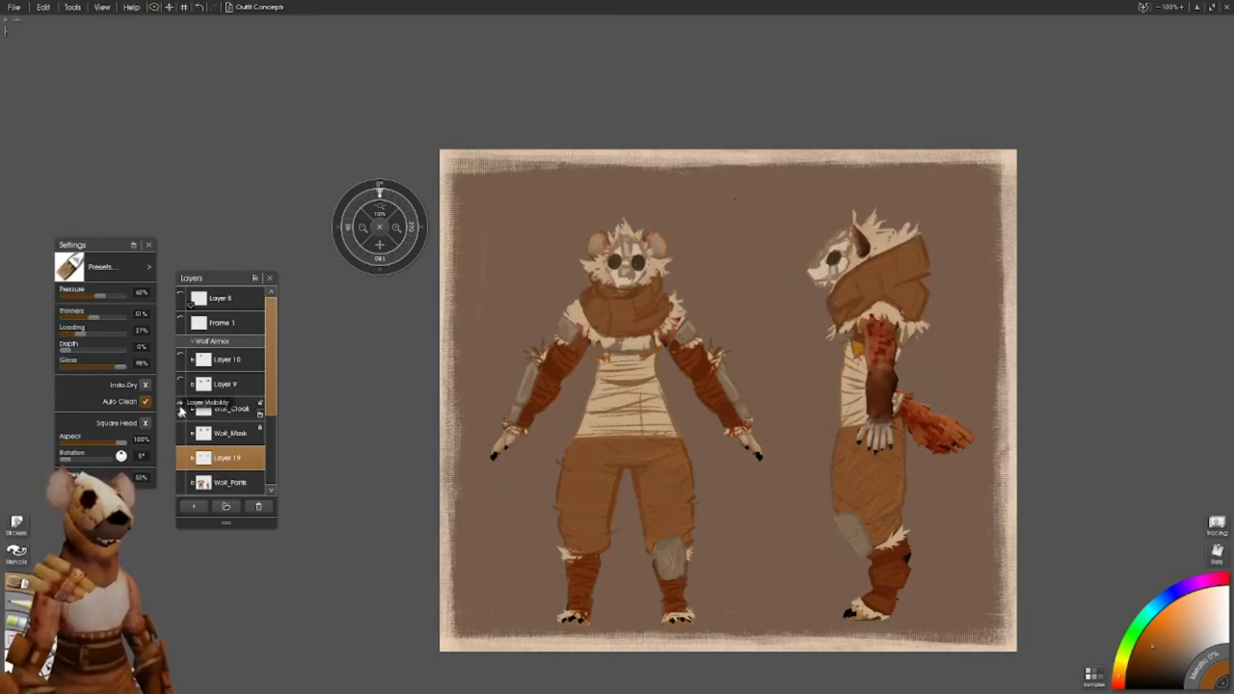
# - Compare the outfit with the brown Wolf_Cloak shown and hidden over the ochre vest
pyautogui.click(181, 409)
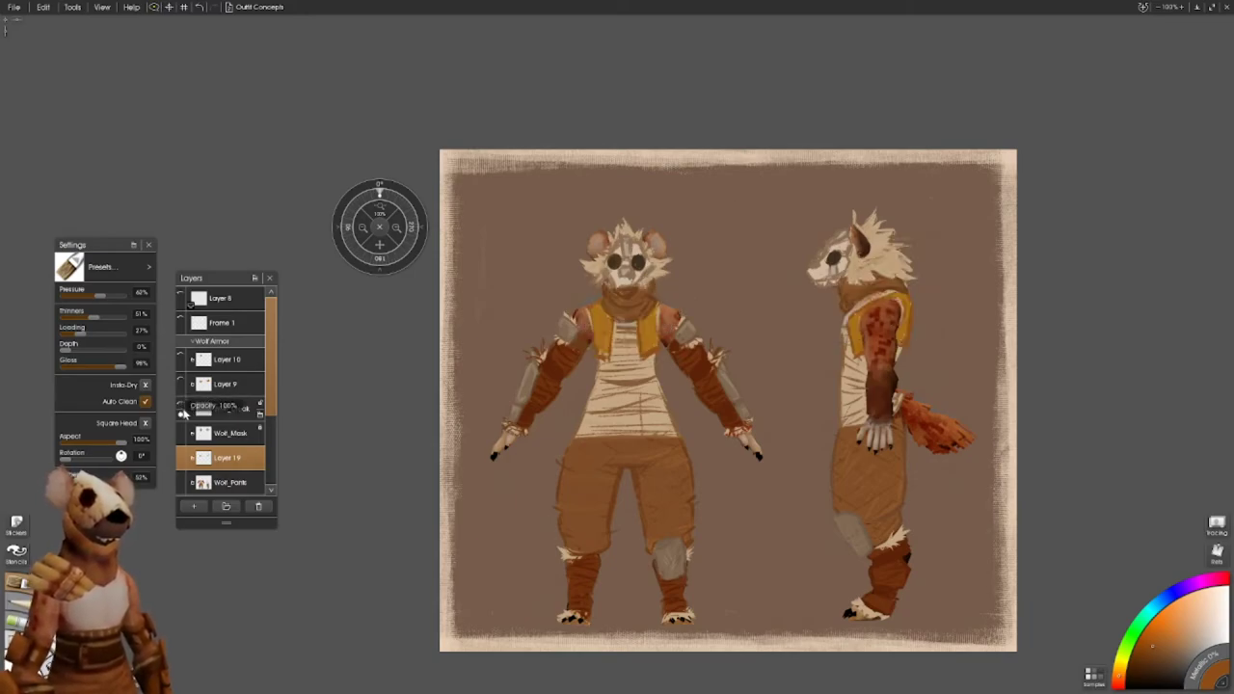
pyautogui.doubleClick(183, 413)
pyautogui.press('Escape')
pyautogui.click(181, 409)
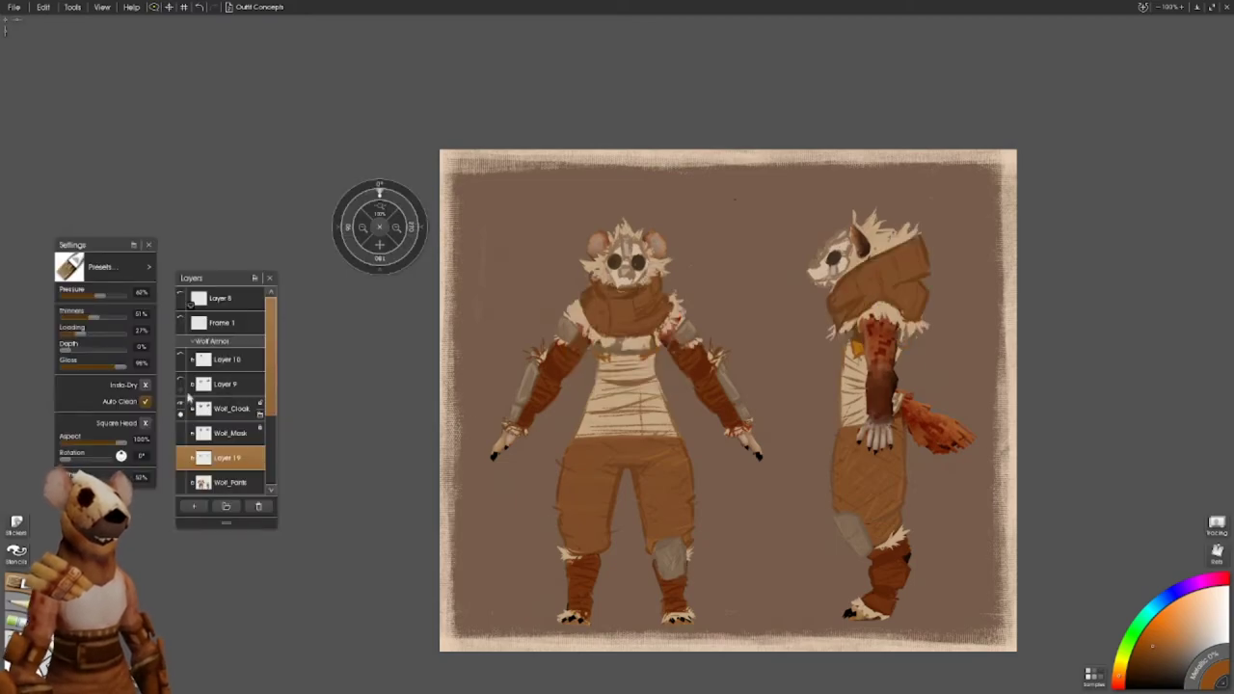
pyautogui.scroll(-1, 222, 434)
pyautogui.click(181, 434)
pyautogui.click(181, 434)
# - Show the ochre cloak overlay on Layer 9 and merge it down into the Wolf_Cloak layer
pyautogui.moveTo(395, 227); pyautogui.dragTo(393, 221)
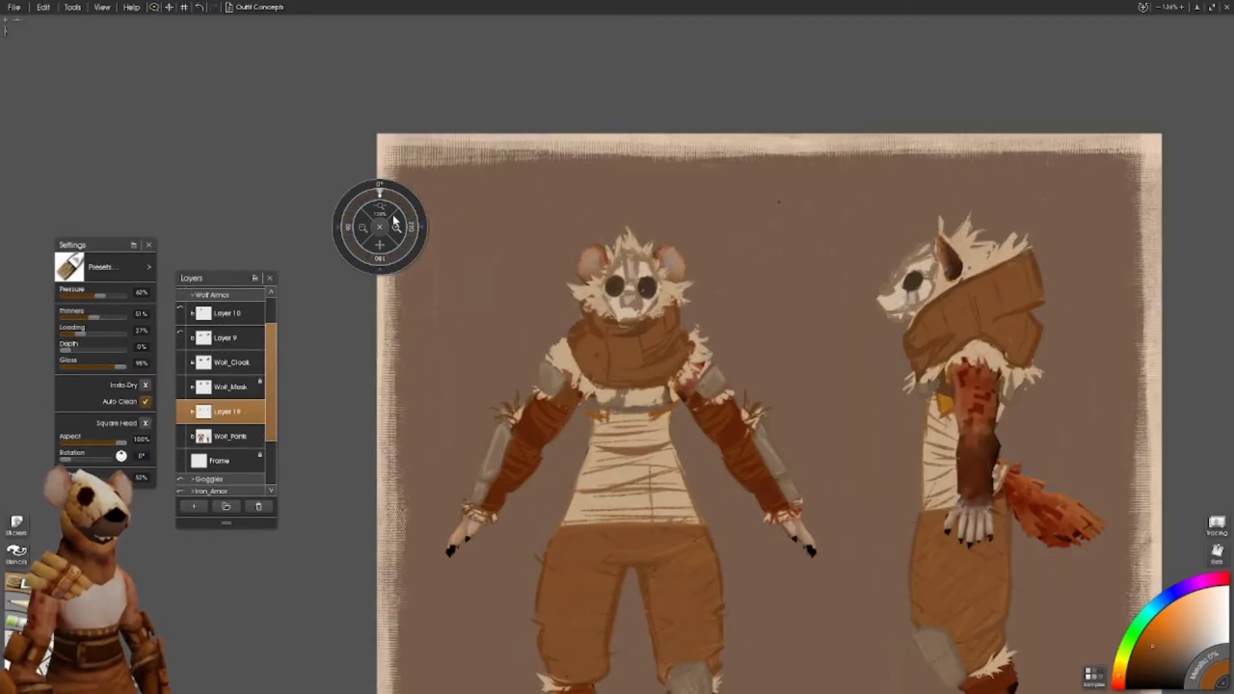
pyautogui.click(180, 337)
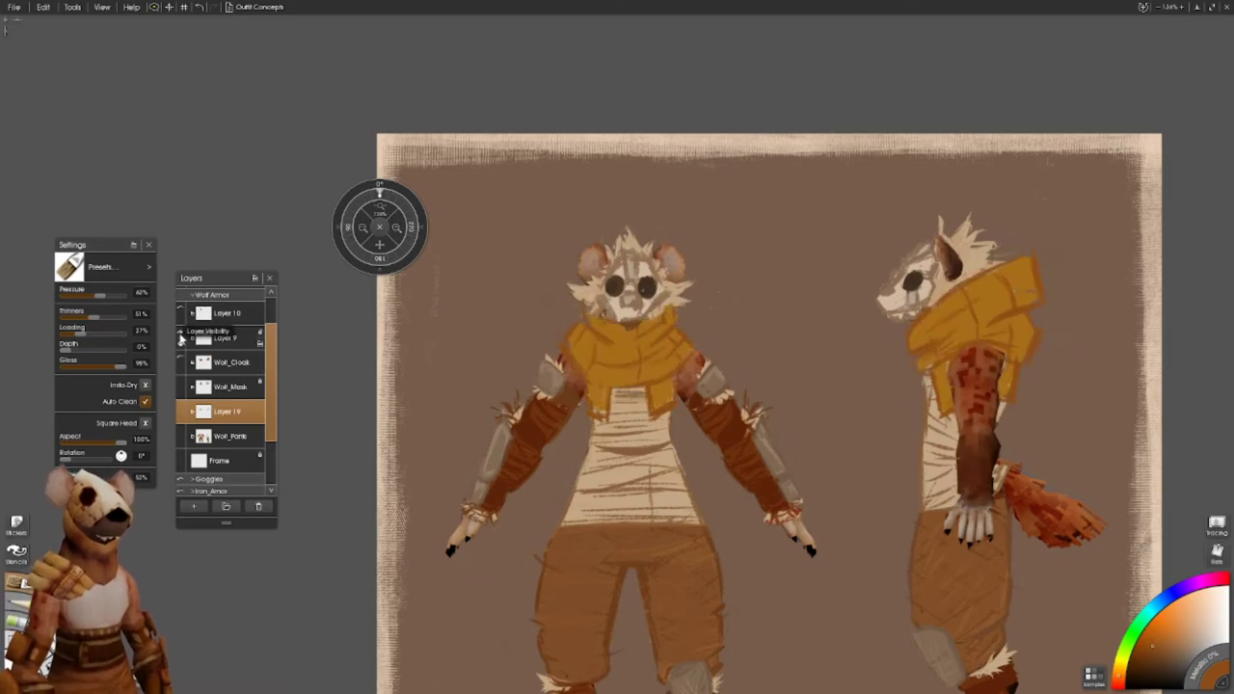
pyautogui.click(221, 338)
pyautogui.rightClick(258, 337)
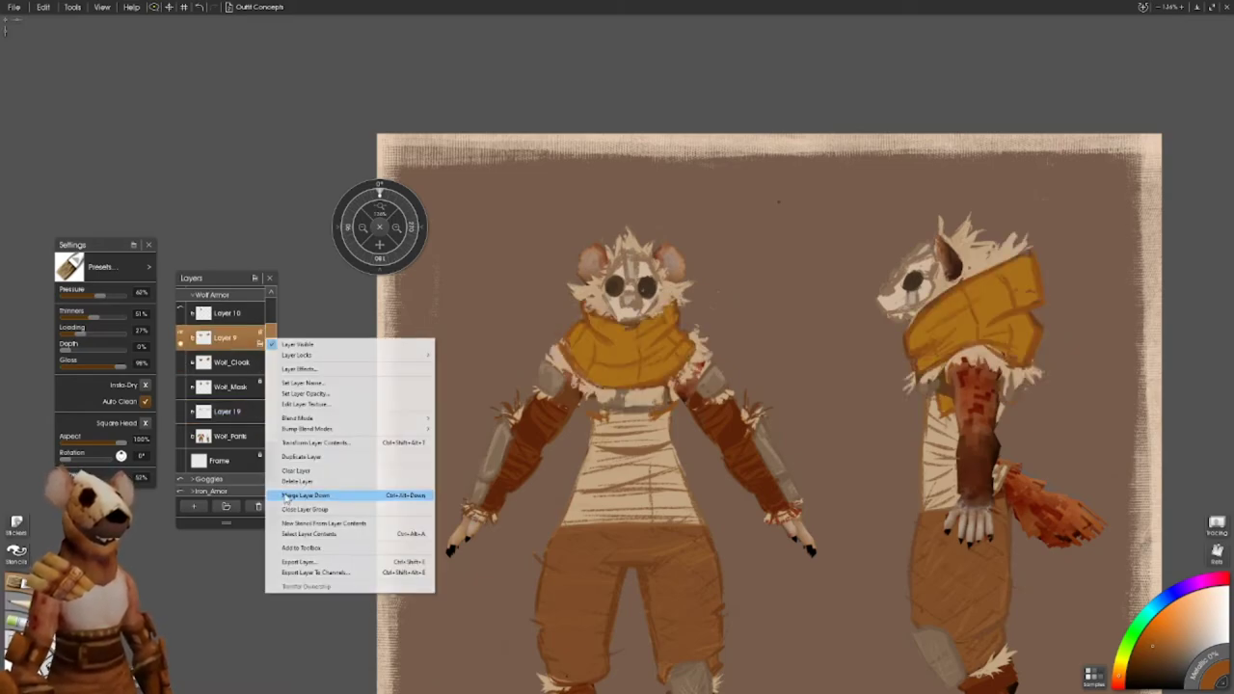
pyautogui.click(327, 489)
# - Hide the cloak, mask and vest, and separate the front view's left-hand sleeve from Wolf_Pants onto its own layer with a polygon selection
pyautogui.click(180, 362)
pyautogui.click(224, 415)
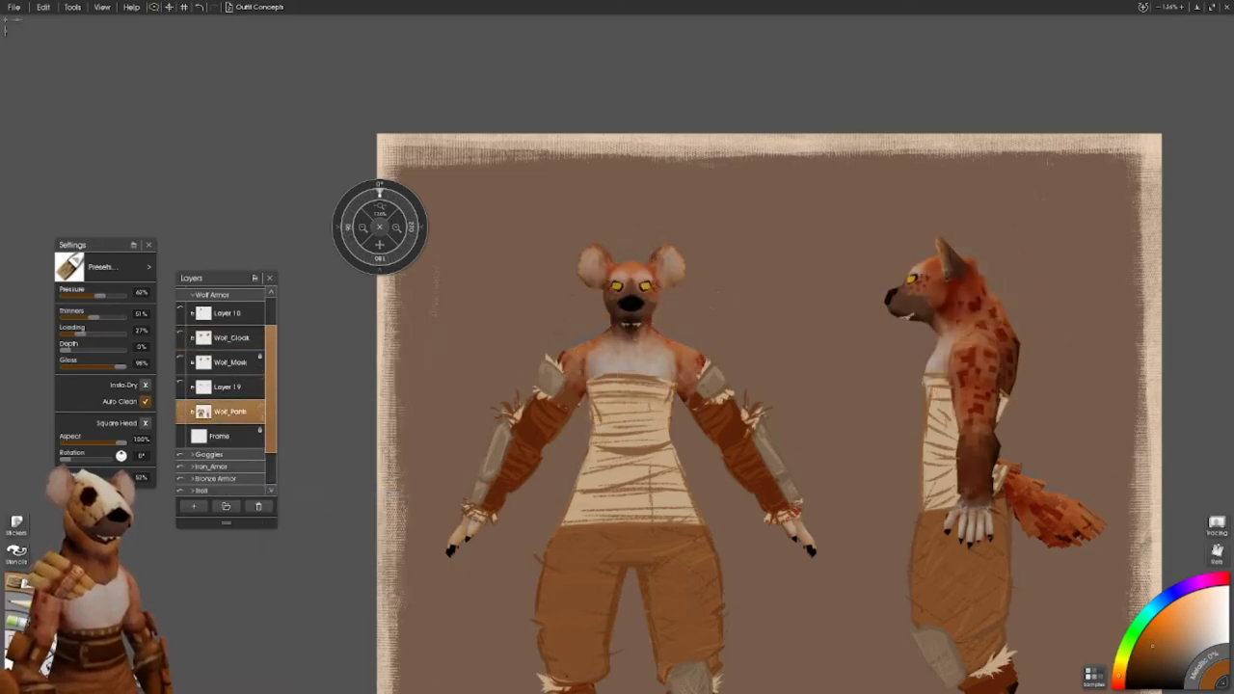
pyautogui.press('s')
pyautogui.click(408, 567)
pyautogui.click(510, 554)
pyautogui.click(582, 415)
pyautogui.click(578, 330)
pyautogui.click(461, 337)
pyautogui.click(416, 553)
pyautogui.hotkey('ctrl', 'c')
pyautogui.hotkey('ctrl', 'v')
# - Separate the front view's right-hand sleeve from Wolf_Pants too and name the combined sleeve layer Wolf_Sleeves
pyautogui.moveTo(502, 443); pyautogui.dragTo(752, 453)
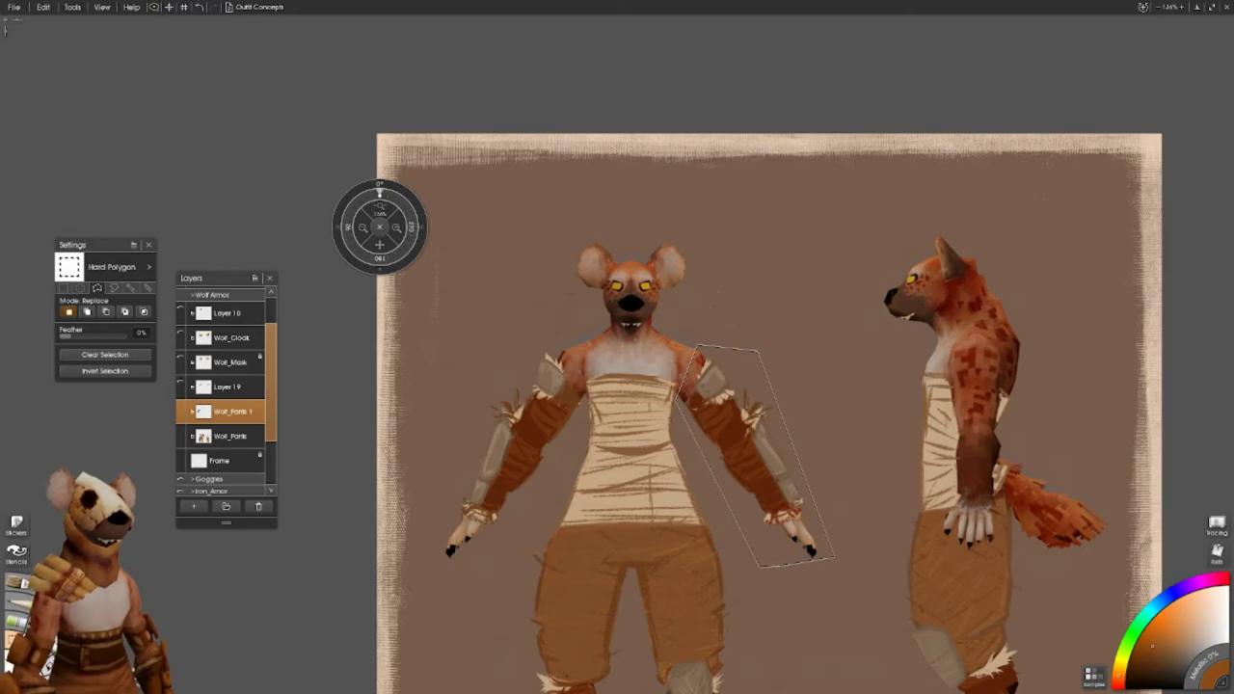
pyautogui.hotkey('ctrl', 'j')
pyautogui.hotkey('ctrl', 't')
pyautogui.press('Return')
pyautogui.rightClick(229, 415)
pyautogui.click(289, 433)
pyautogui.write('Wolf_Sl')
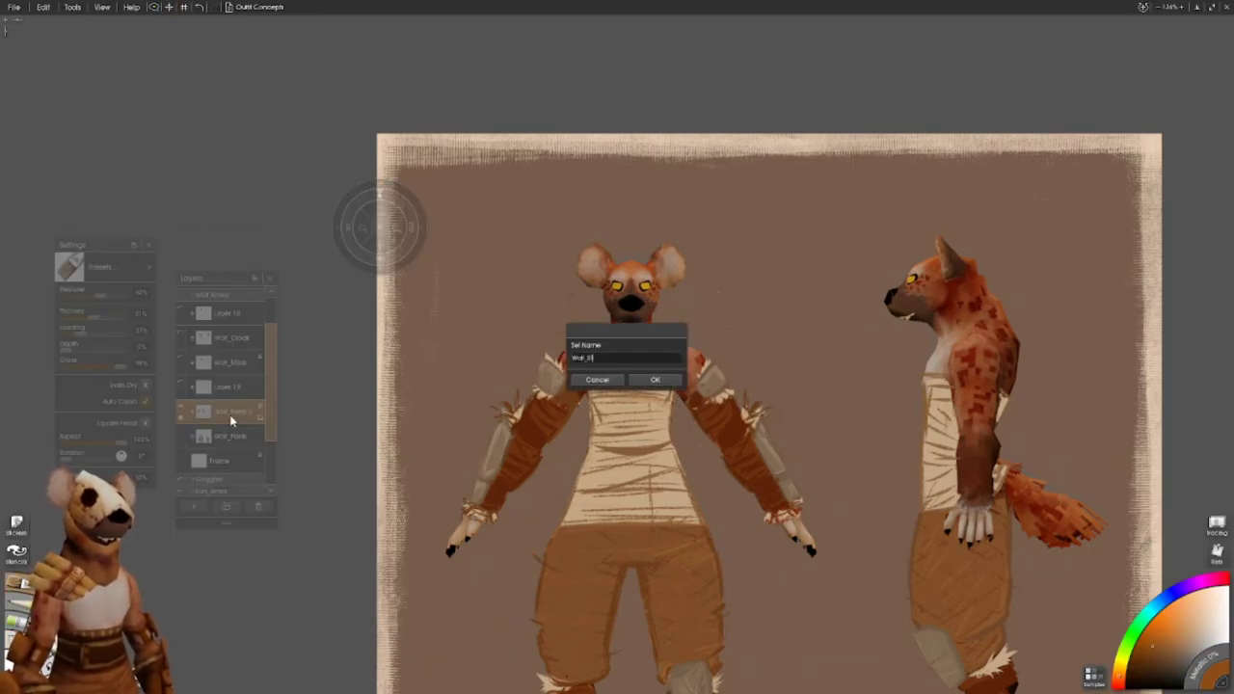
pyautogui.write('eeves')
pyautogui.press('Return')
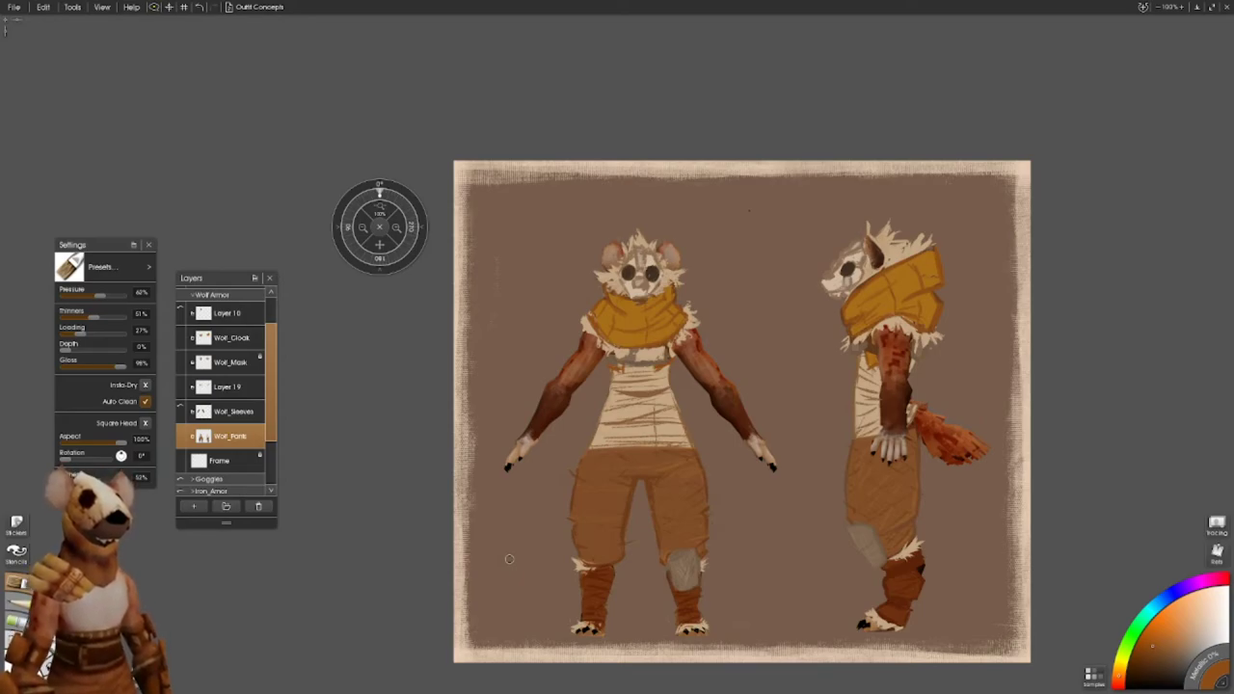
# - Compare the full outfit with bare arms and with the Wolf_Sleeves layer shown
pyautogui.click(182, 412)
pyautogui.click(181, 411)
pyautogui.click(181, 411)
pyautogui.click(181, 411)
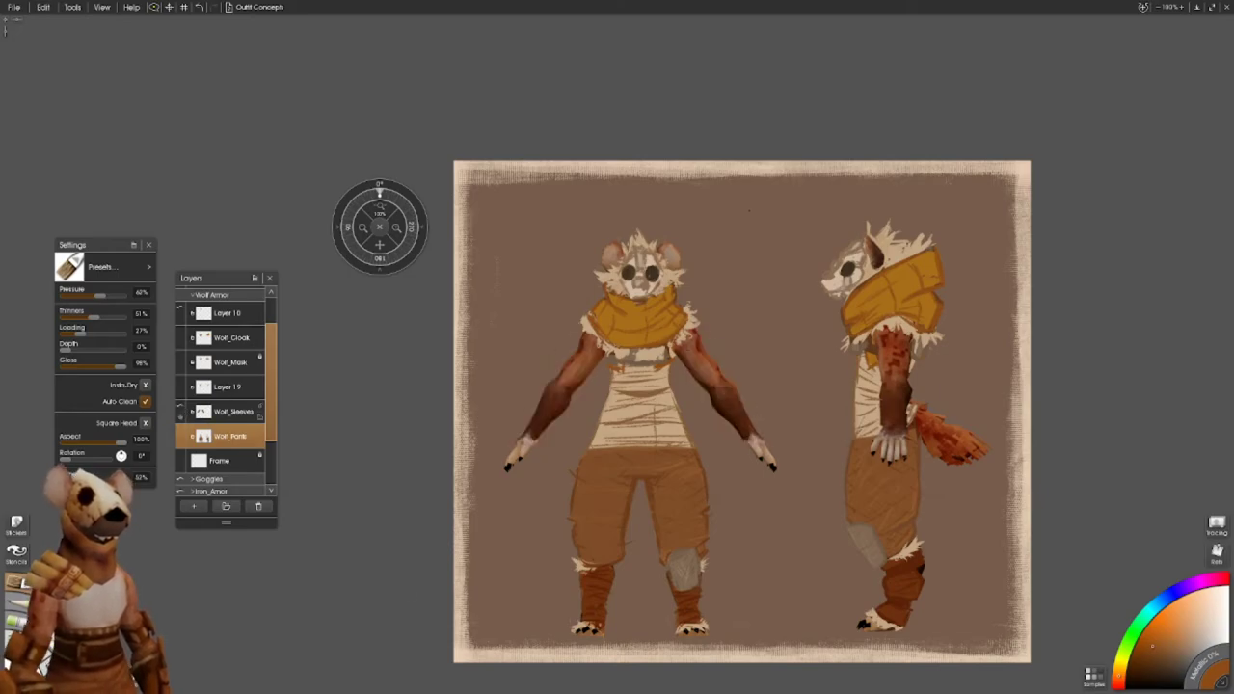
# - Sketch the red-brown outline of a long mitt over the front view's right-hand forearm and hand on a new layer
pyautogui.hotkey('ctrl', '=')
pyautogui.click(201, 421)
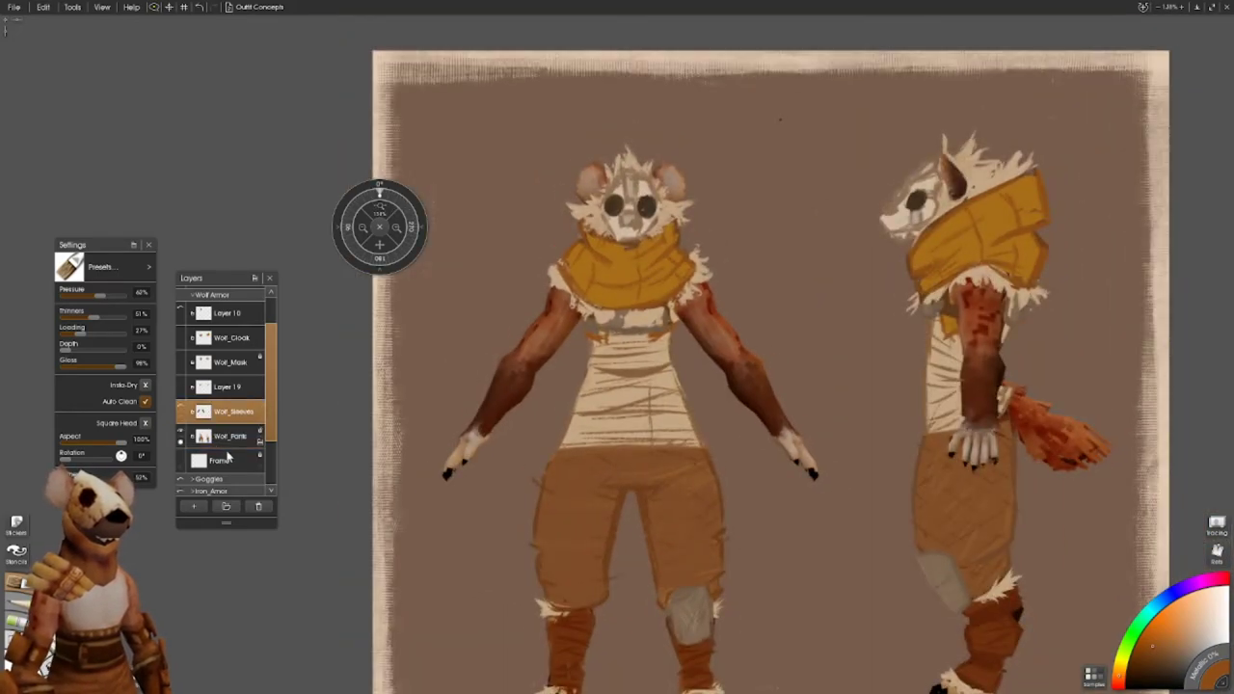
pyautogui.click(194, 506)
pyautogui.press('o')
pyautogui.moveTo(810, 453)
pyautogui.mouseDown()
pyautogui.moveTo(798, 430)
pyautogui.moveTo(780, 432)
pyautogui.moveTo(800, 432)
pyautogui.moveTo(792, 379)
pyautogui.moveTo(767, 432)
pyautogui.moveTo(786, 386)
pyautogui.moveTo(798, 417)
pyautogui.mouseUp()
pyautogui.moveTo(778, 371)
pyautogui.mouseDown()
pyautogui.moveTo(807, 451)
pyautogui.moveTo(738, 434)
pyautogui.mouseUp()
pyautogui.moveTo(820, 455)
pyautogui.mouseDown()
pyautogui.moveTo(821, 480)
pyautogui.moveTo(800, 405)
pyautogui.moveTo(771, 383)
pyautogui.moveTo(761, 424)
pyautogui.moveTo(816, 486)
pyautogui.mouseUp()
pyautogui.moveTo(674, 386)
pyautogui.mouseDown()
pyautogui.moveTo(732, 413)
pyautogui.moveTo(813, 408)
pyautogui.mouseUp()
pyautogui.moveTo(796, 368)
pyautogui.mouseDown()
pyautogui.moveTo(817, 407)
pyautogui.moveTo(792, 387)
pyautogui.moveTo(786, 409)
pyautogui.moveTo(820, 405)
pyautogui.moveTo(827, 364)
pyautogui.mouseUp()
pyautogui.moveTo(819, 421); pyautogui.dragTo(875, 480)
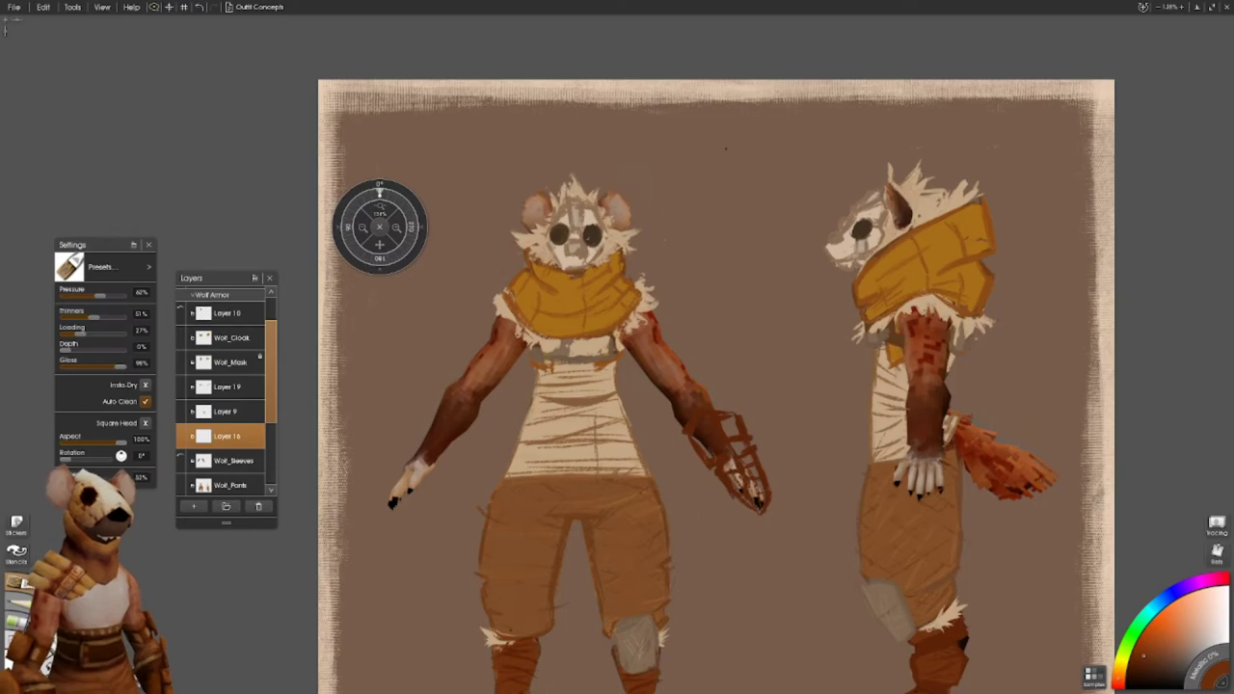
# - Fill the mitt shape with solid red-brown on Layer 16 beneath its outline
pyautogui.moveTo(696, 424)
pyautogui.mouseDown()
pyautogui.moveTo(724, 459)
pyautogui.moveTo(740, 453)
pyautogui.mouseUp()
pyautogui.moveTo(748, 468); pyautogui.dragTo(762, 509)
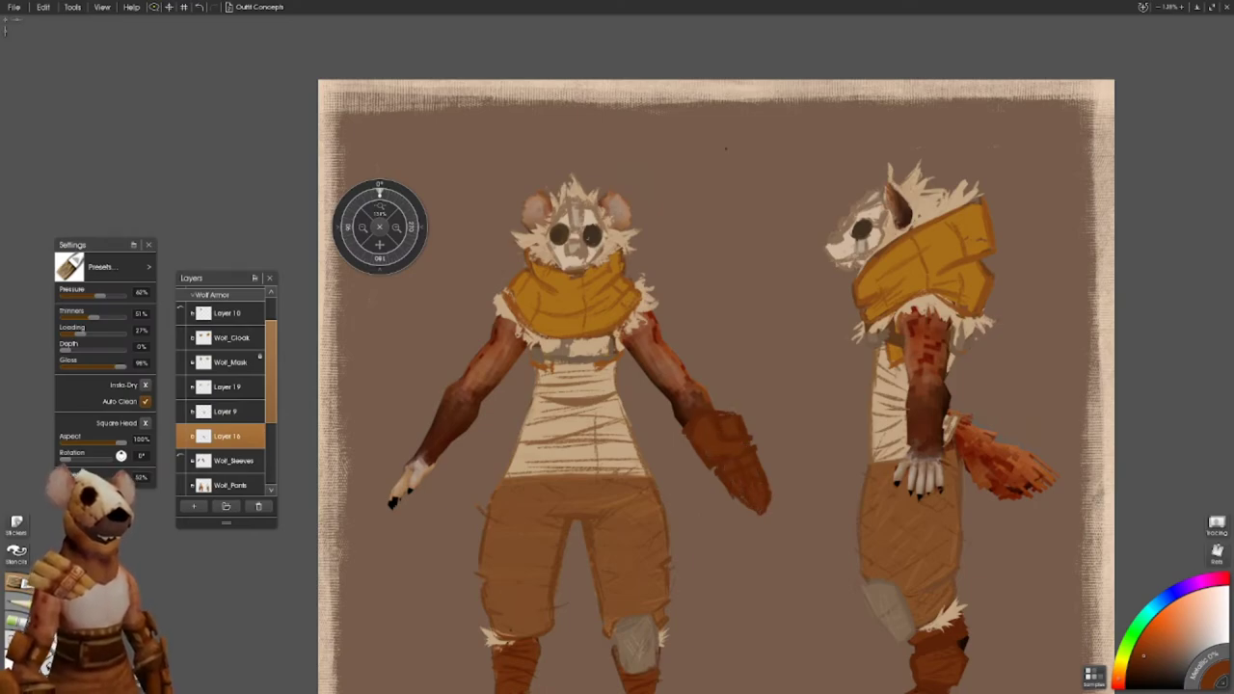
pyautogui.click(180, 436)
pyautogui.click(181, 436)
# - Paint two plates in the knee pad's grey on the mitt's outer side on a new layer, with lighter strokes across them
pyautogui.click(194, 506)
pyautogui.moveTo(730, 451)
pyautogui.mouseDown()
pyautogui.moveTo(764, 480)
pyautogui.moveTo(750, 478)
pyautogui.moveTo(721, 420)
pyautogui.moveTo(756, 461)
pyautogui.mouseUp()
pyautogui.press('alt')
pyautogui.keyDown('alt'); pyautogui.click(619, 537); pyautogui.keyUp('alt')
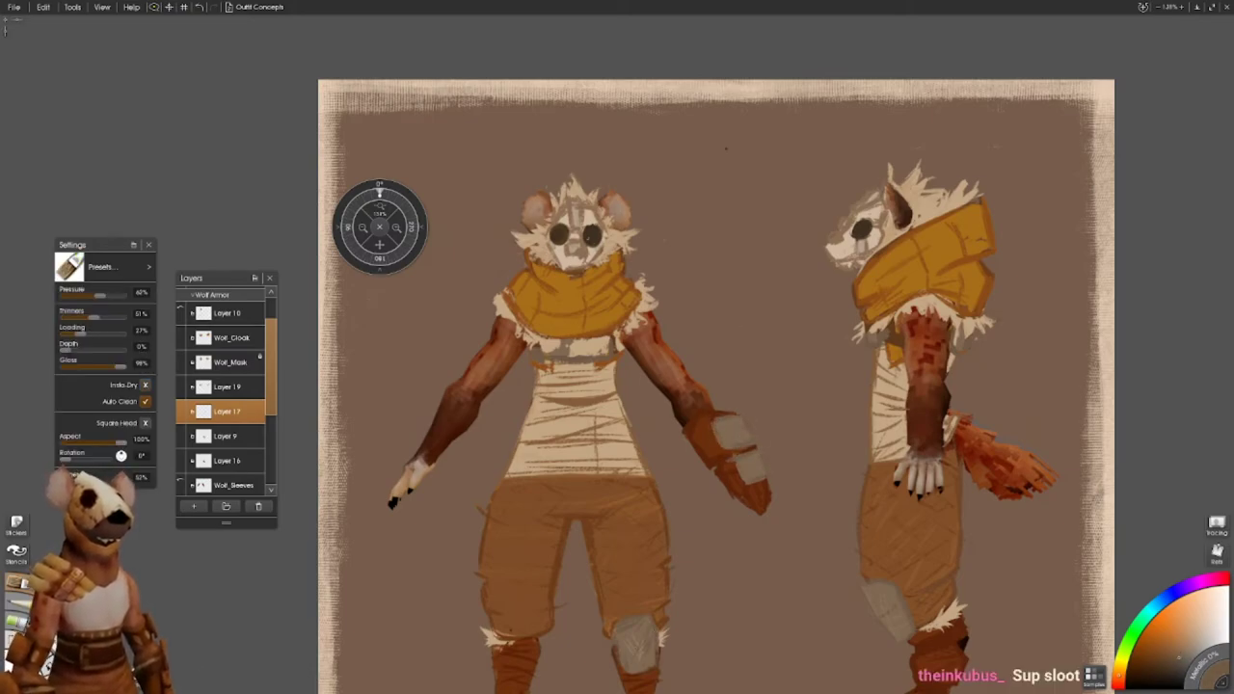
pyautogui.press('alt')
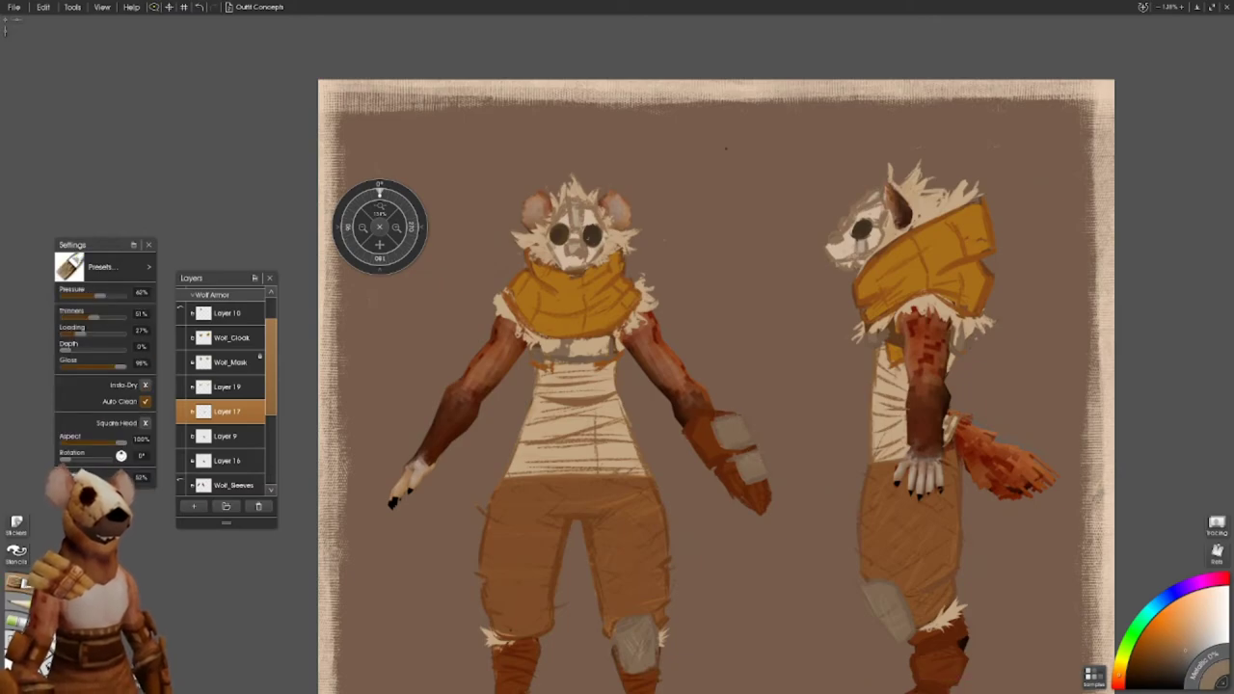
pyautogui.moveTo(750, 476); pyautogui.dragTo(765, 441)
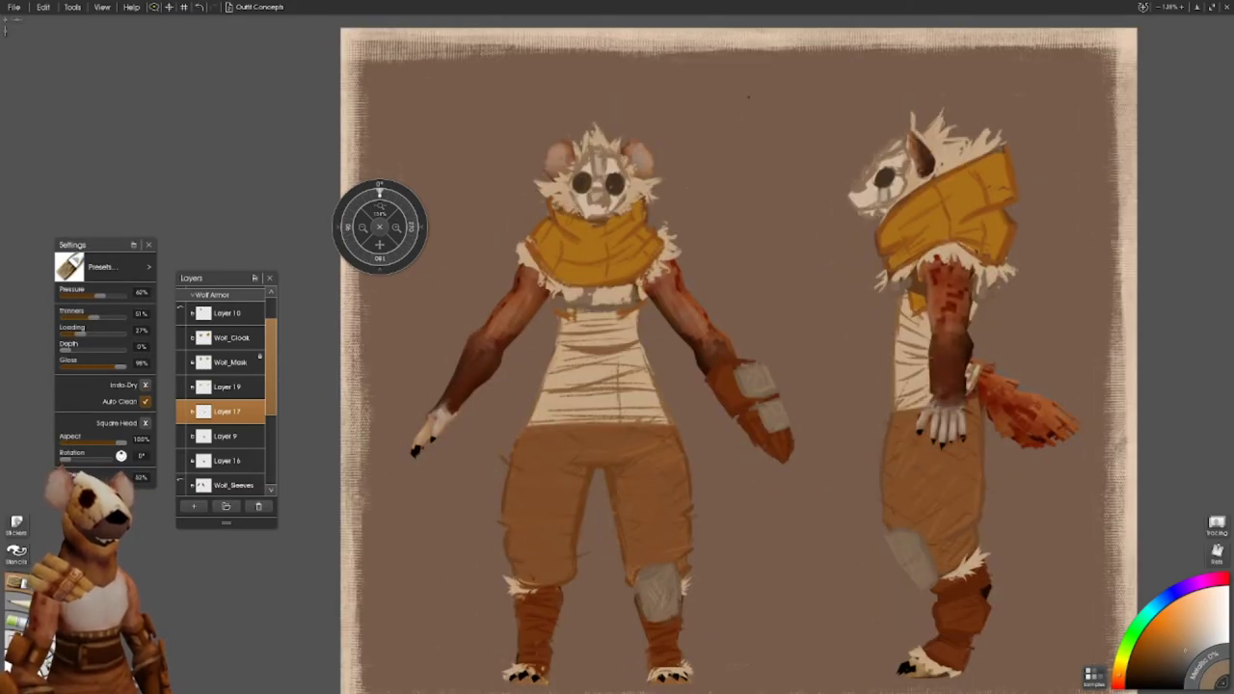
pyautogui.keyDown('alt'); pyautogui.click(765, 440); pyautogui.keyUp('alt')
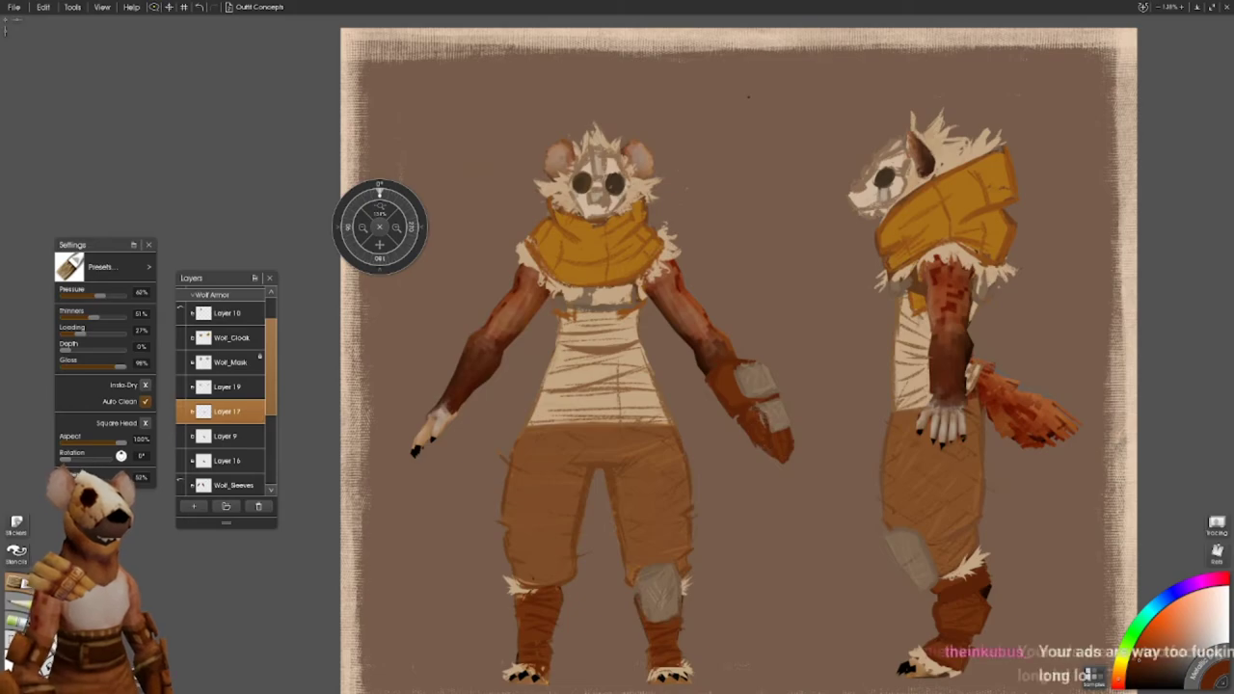
pyautogui.press('alt')
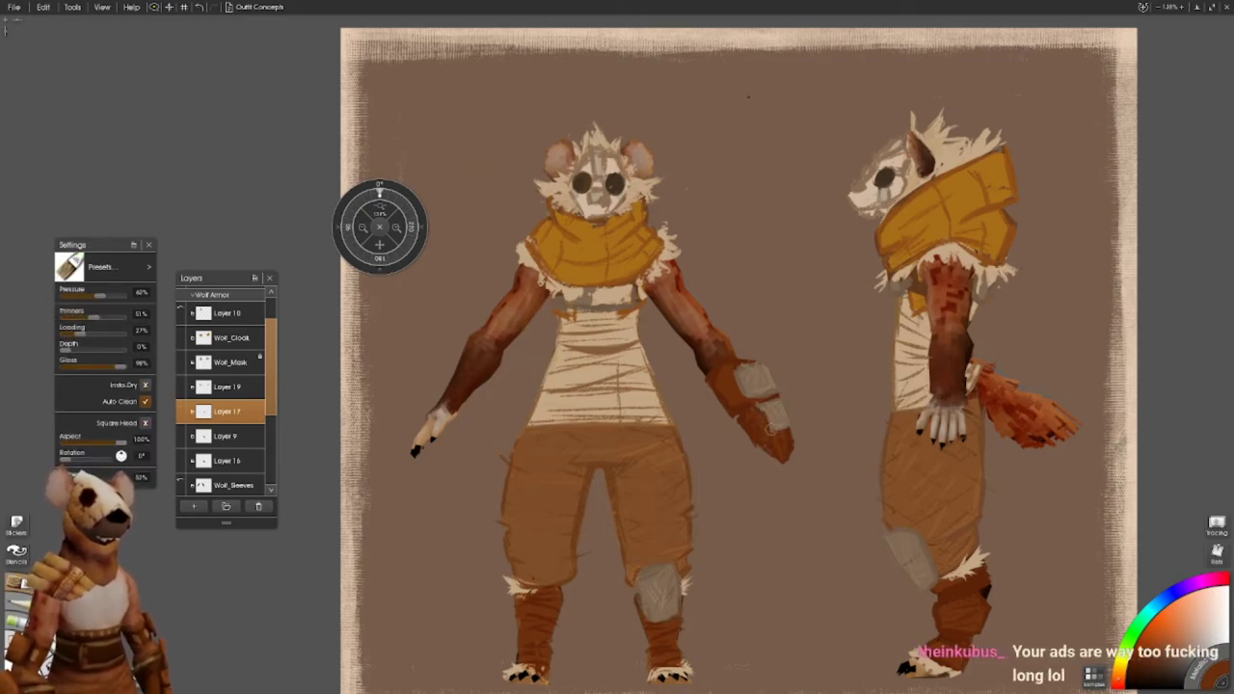
pyautogui.moveTo(767, 401); pyautogui.dragTo(818, 401)
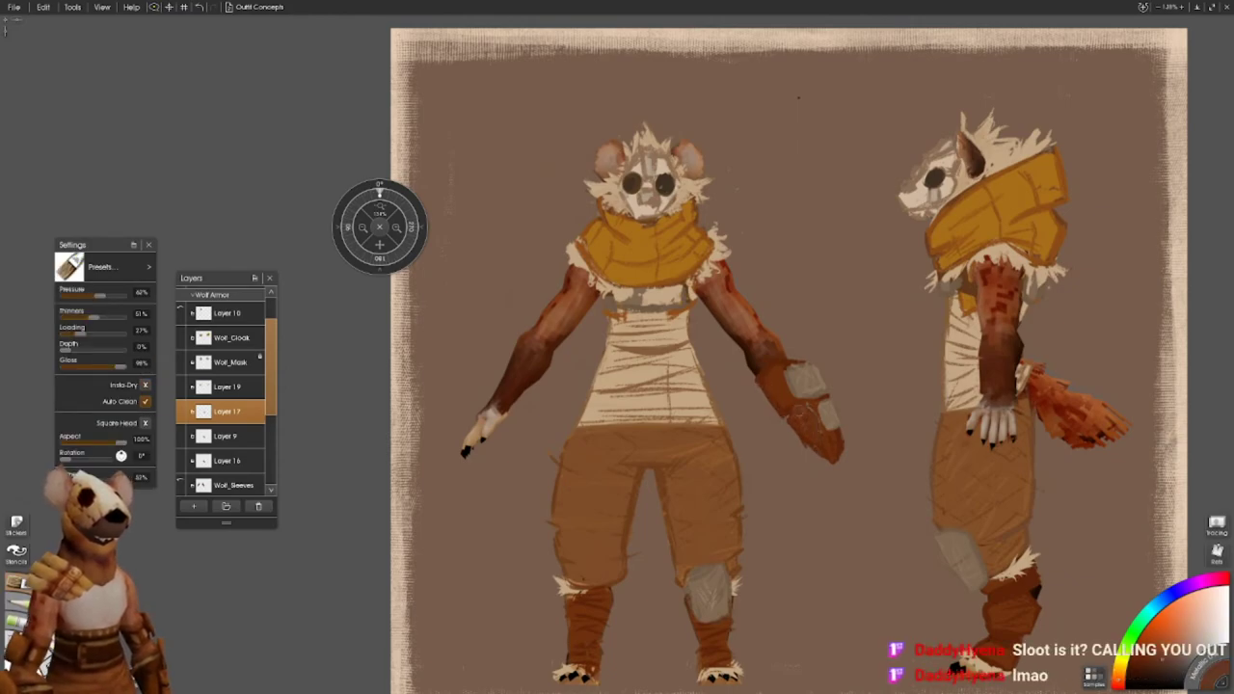
# - Repaint the mitt's lower part in red-brown and add darker crease lines across its leather on Layer 17
pyautogui.scroll(5, 788, 416)
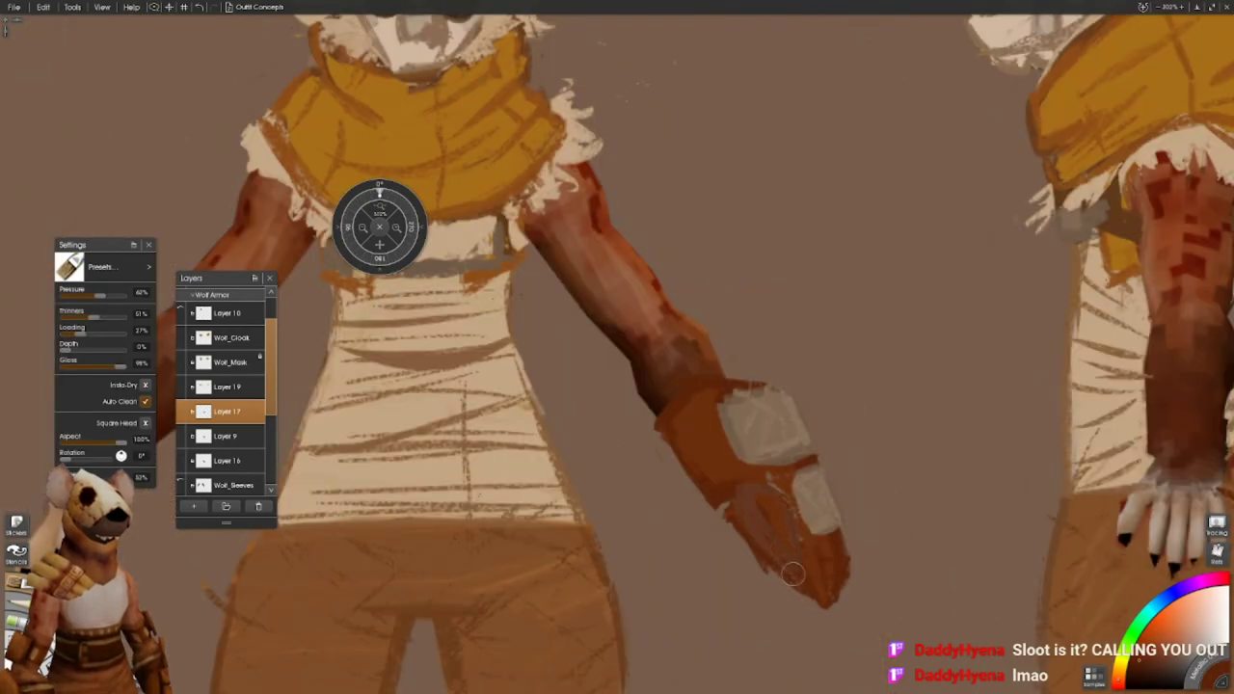
pyautogui.press('f')
pyautogui.press('o')
pyautogui.moveTo(715, 434); pyautogui.dragTo(807, 463)
pyautogui.moveTo(674, 418); pyautogui.dragTo(734, 393)
pyautogui.moveTo(700, 485)
pyautogui.mouseDown()
pyautogui.moveTo(808, 576)
pyautogui.moveTo(828, 551)
pyautogui.mouseUp()
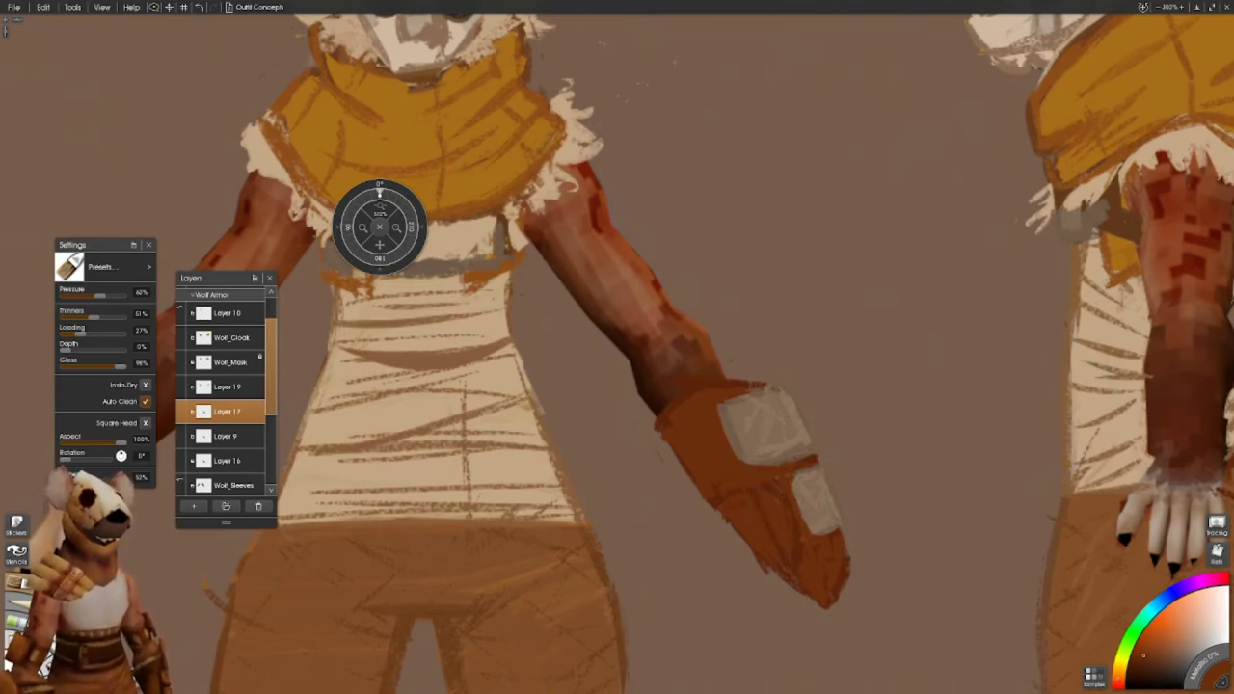
pyautogui.moveTo(413, 213); pyautogui.dragTo(534, 551)
pyautogui.press('f')
pyautogui.press('o')
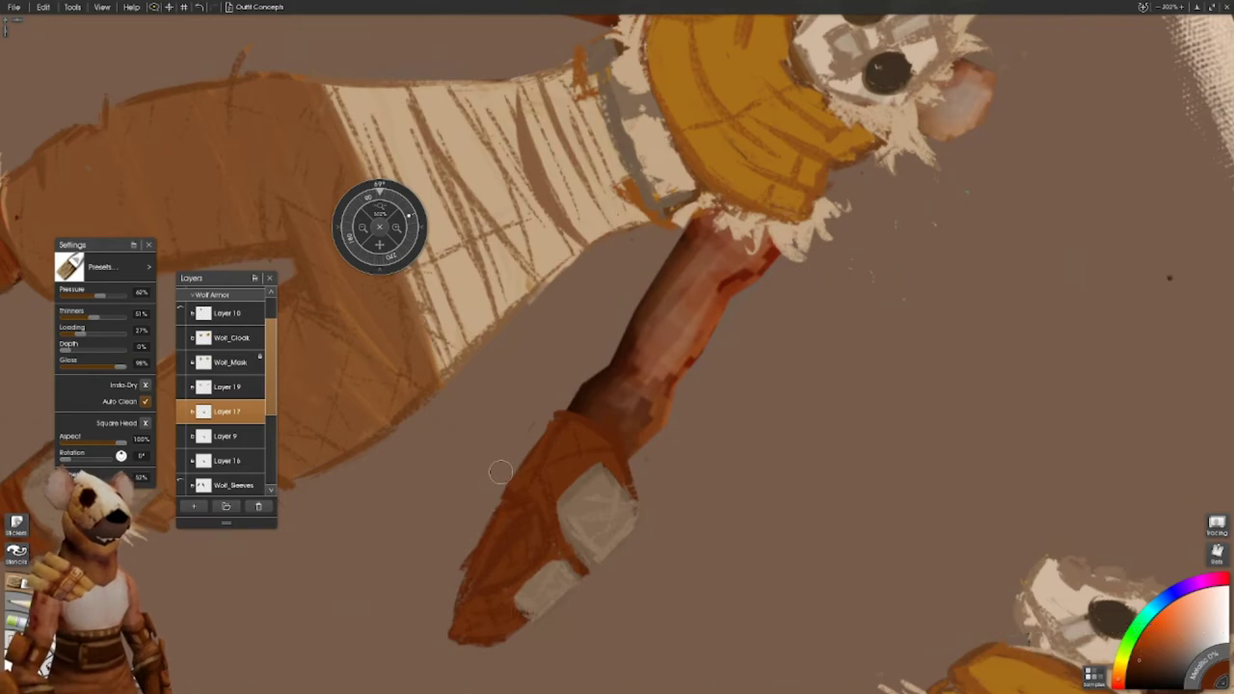
# - Merge the mitt's detail layers down into Layer 16 and paint a cream fur cuff on a new layer beneath it
pyautogui.hotkey('ctrl', '0')
pyautogui.press('f')
pyautogui.press('o')
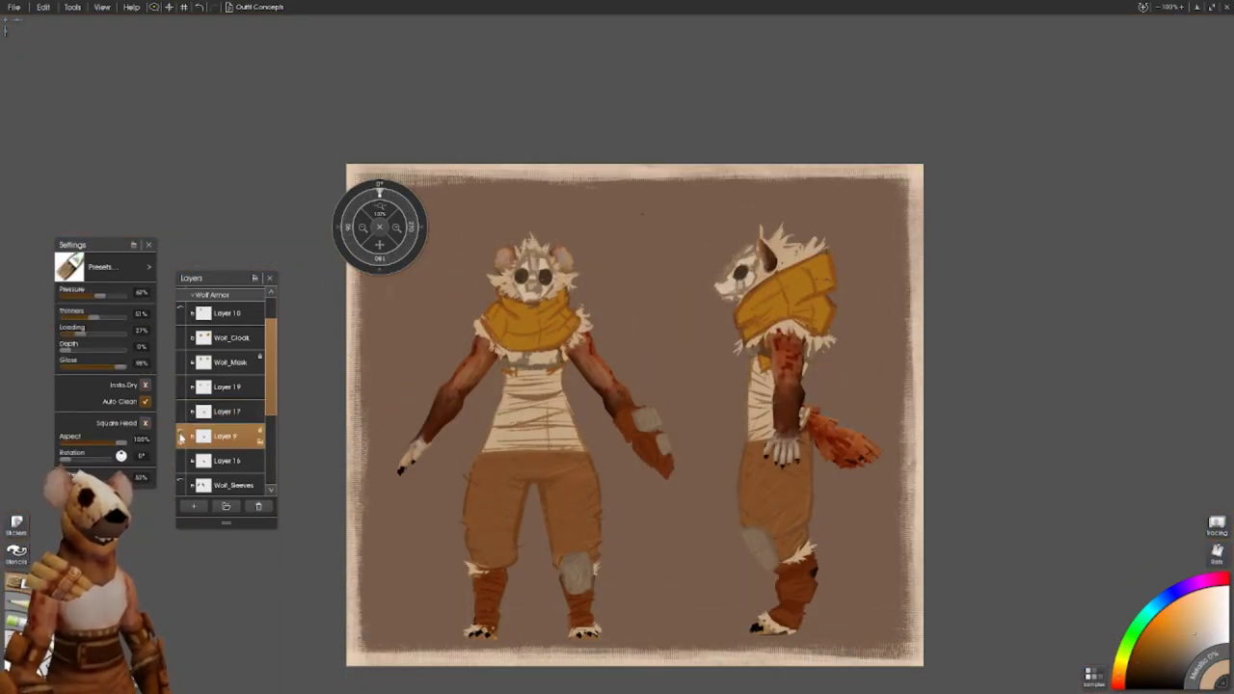
pyautogui.rightClick(258, 414)
pyautogui.click(289, 563)
pyautogui.rightClick(258, 411)
pyautogui.click(308, 521)
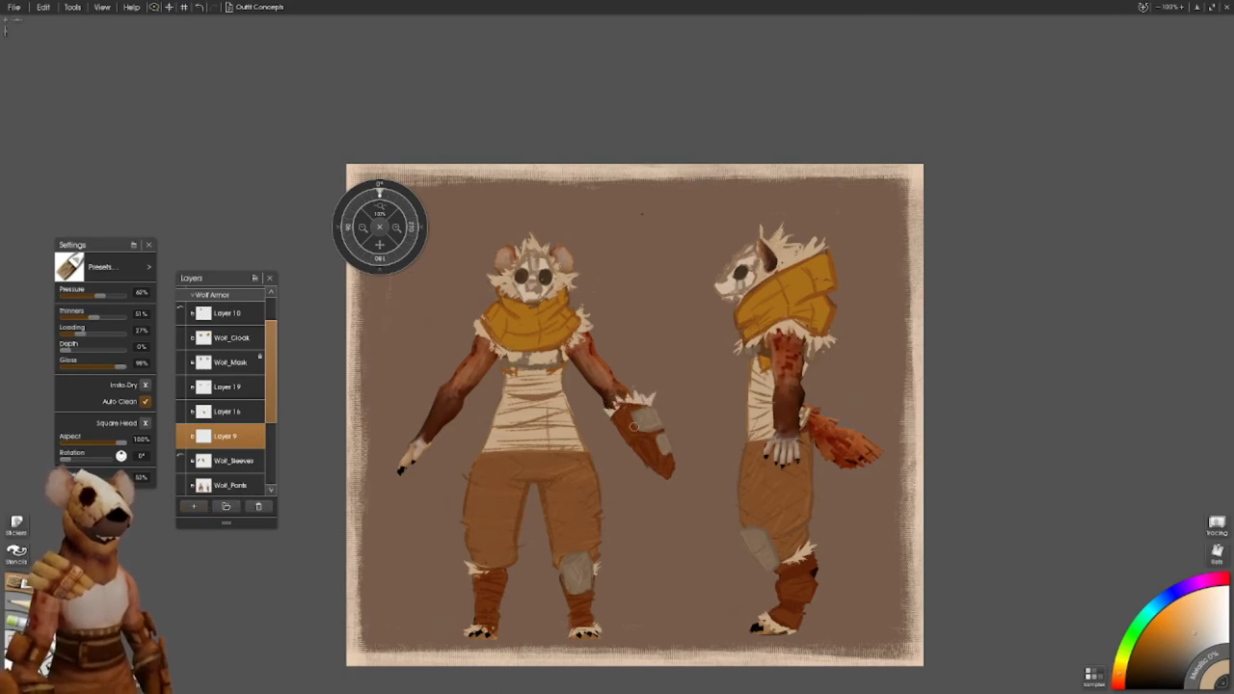
pyautogui.moveTo(586, 433); pyautogui.dragTo(646, 411)
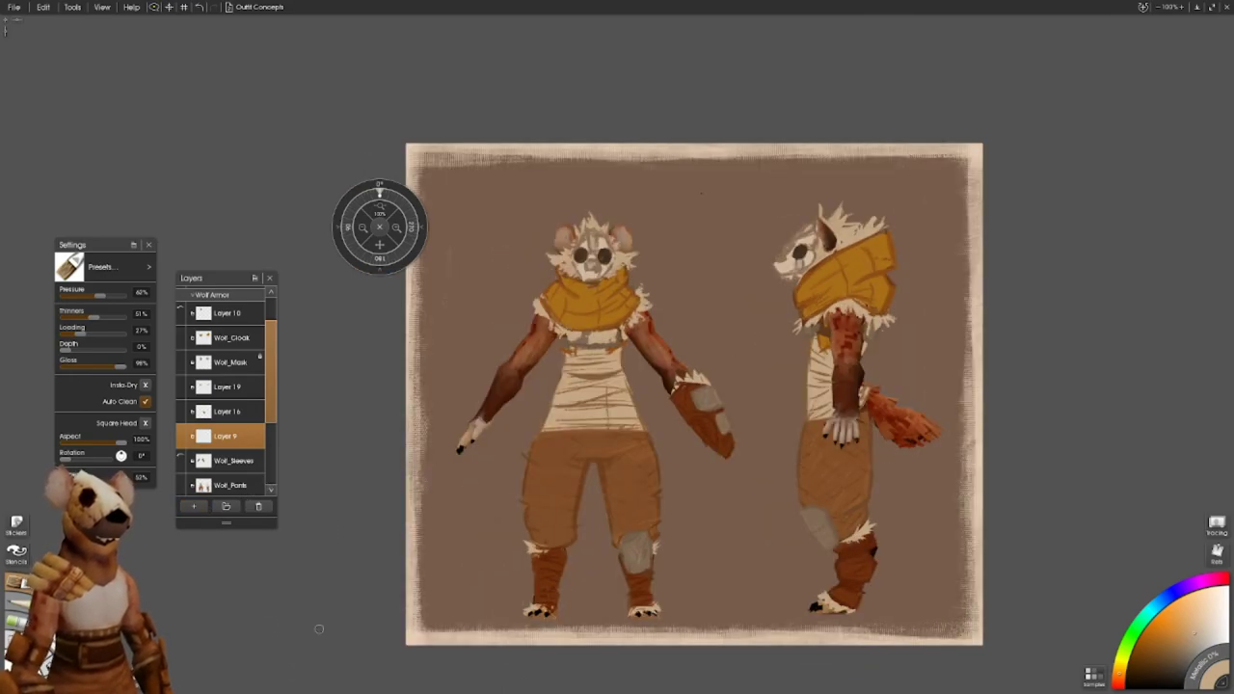
# - Merge the mitt on Layer 16 with the fur cuff on Layer 9
pyautogui.click(214, 411)
pyautogui.press('Delete')
pyautogui.press('Return')
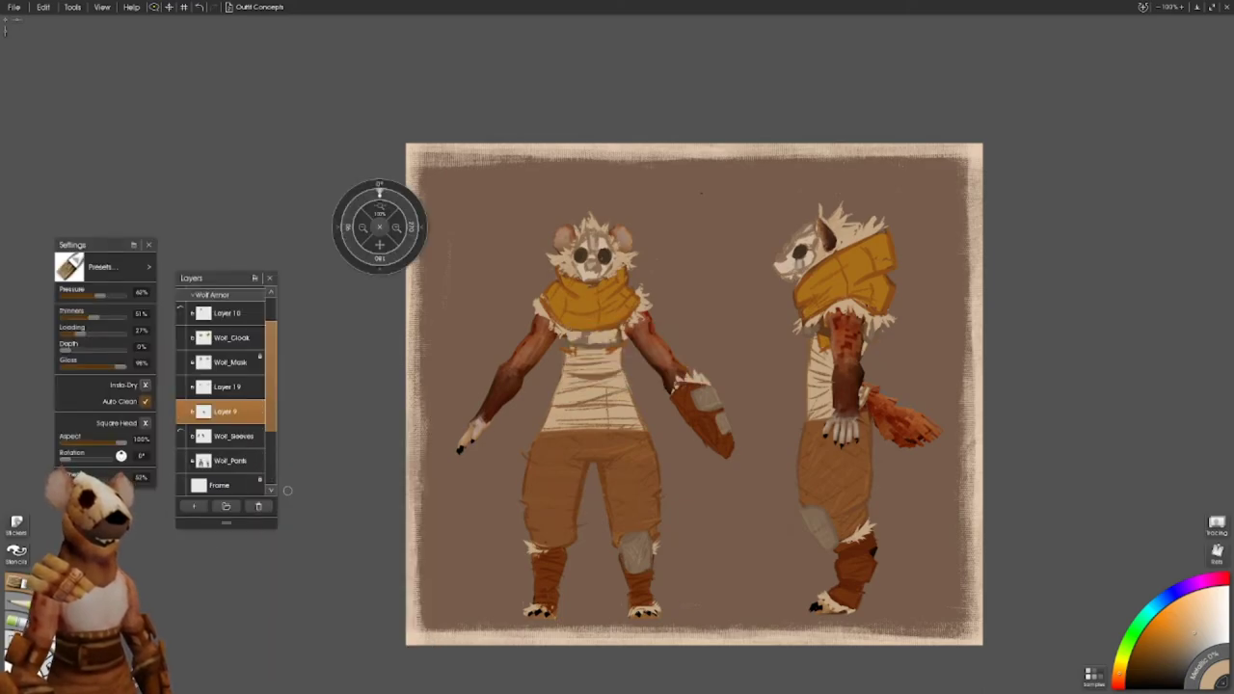
# - Show Wolf_Sleeves and split the front view's left-hand sleeve from it onto its own layer
pyautogui.click(181, 434)
pyautogui.click(226, 436)
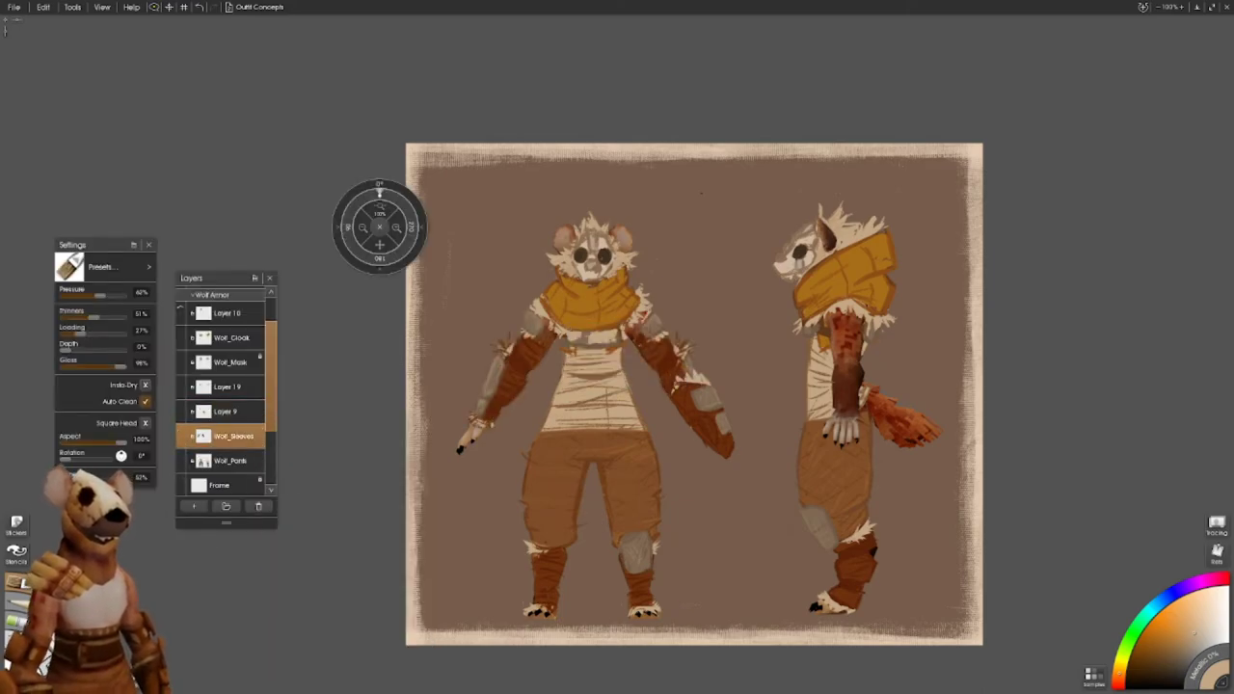
pyautogui.press('s')
pyautogui.click(407, 591)
pyautogui.moveTo(449, 247); pyautogui.dragTo(574, 515)
pyautogui.hotkey('ctrl', 'd')
pyautogui.press('o')
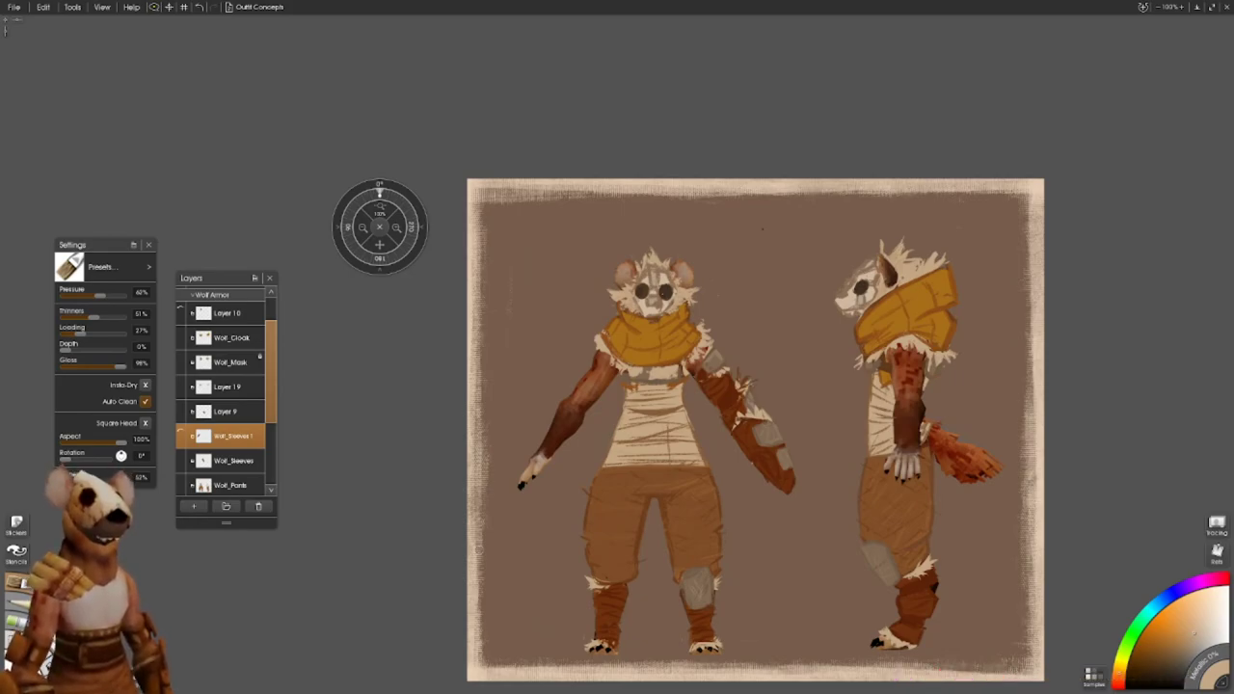
# - Compare the two separated sleeves with the mitt, ending with Wolf_Sleeves 1 shown and Wolf_Sleeves hidden
pyautogui.click(193, 386)
pyautogui.click(192, 387)
pyautogui.scroll(-1, 183, 390)
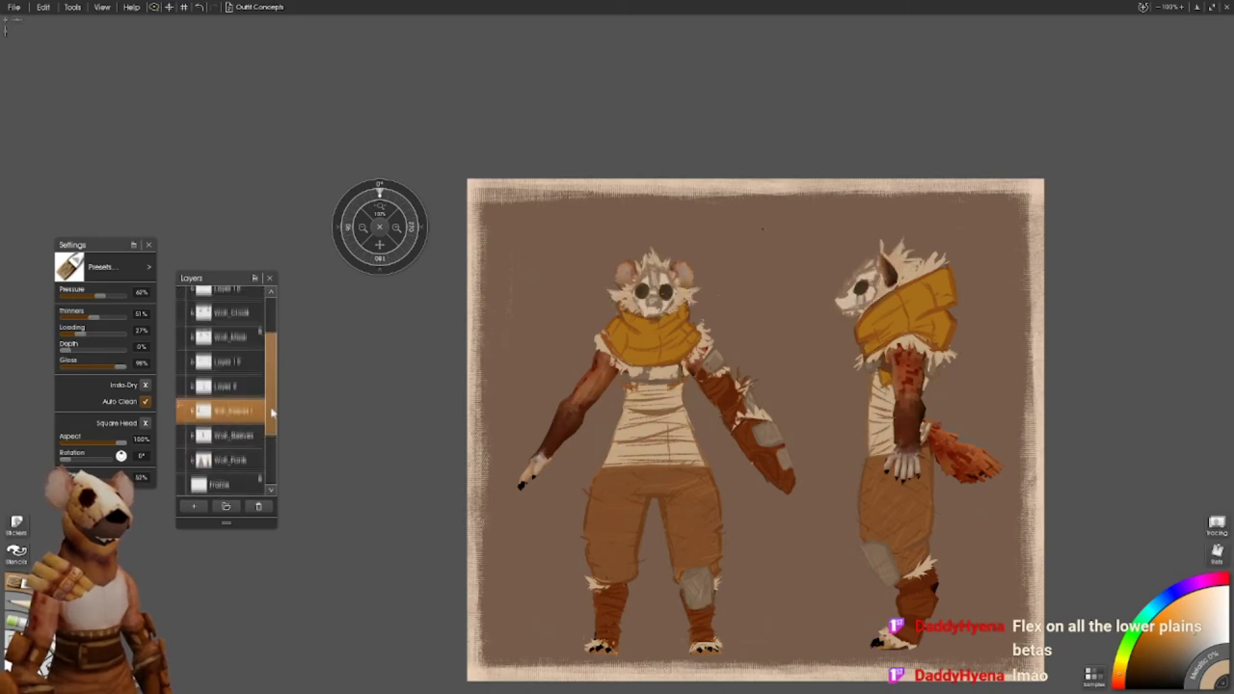
pyautogui.click(193, 398)
pyautogui.click(193, 395)
# - Flip the mitt on Layer 9 horizontally and move it onto the front view's left-hand forearm
pyautogui.click(226, 393)
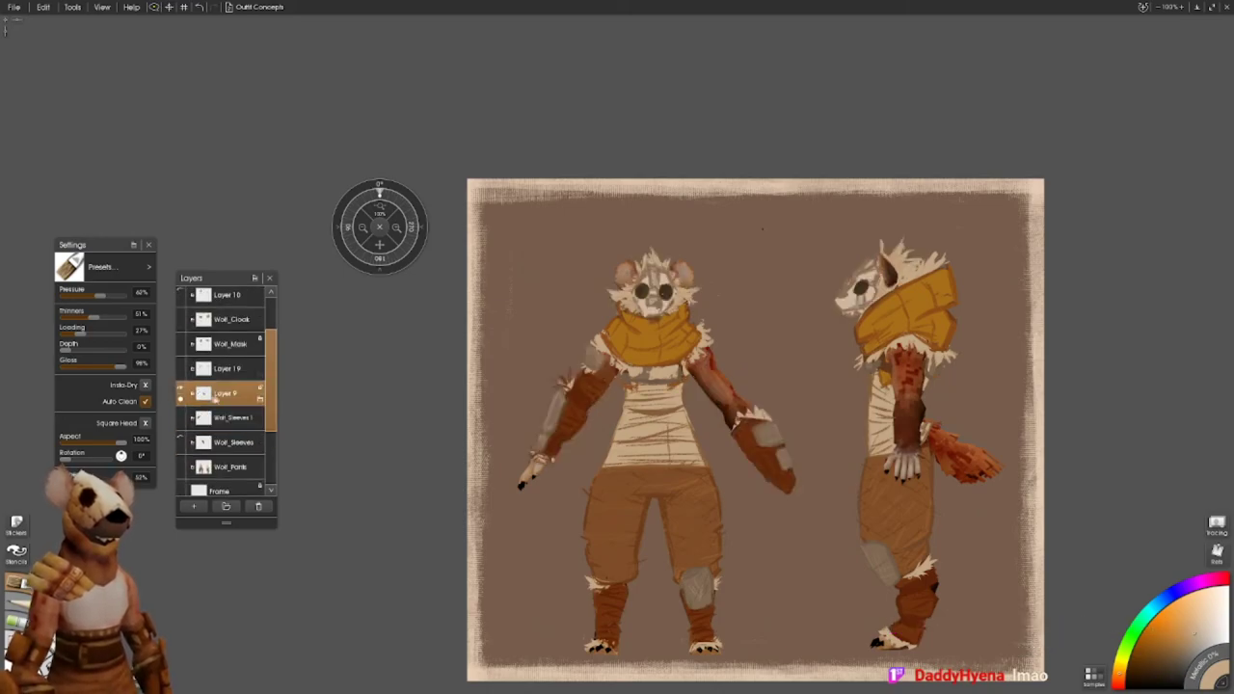
pyautogui.hotkey('ctrl', 't')
pyautogui.moveTo(752, 438); pyautogui.dragTo(530, 438)
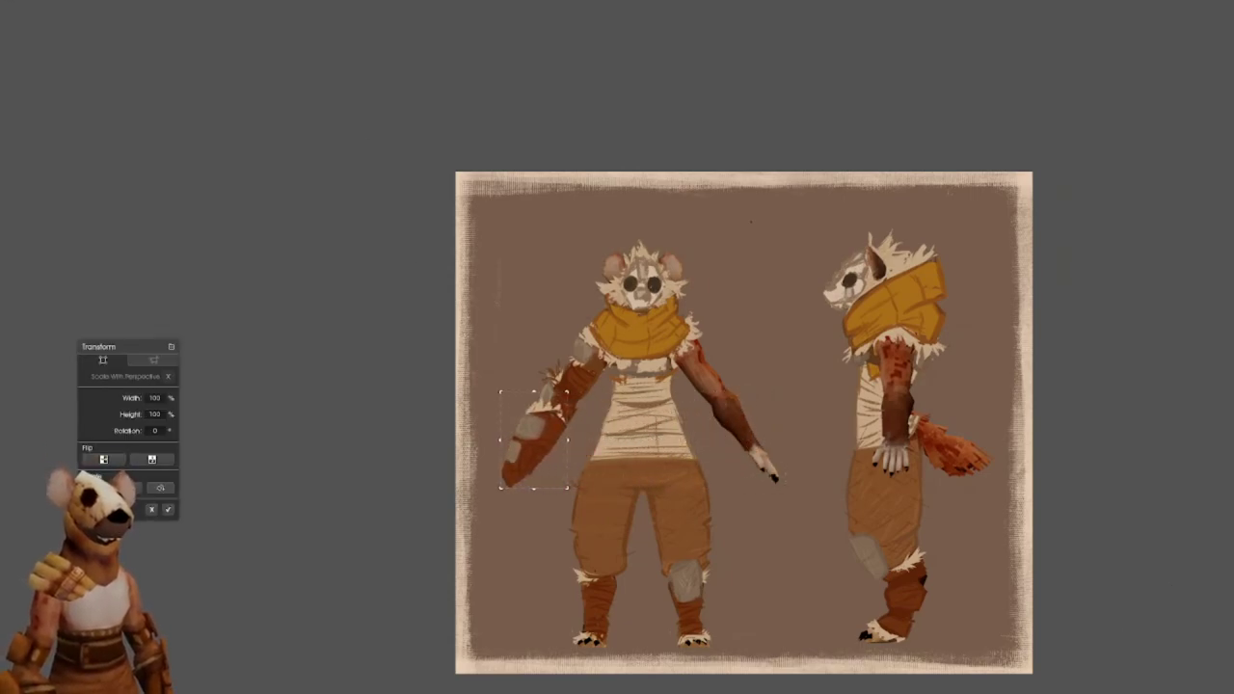
pyautogui.click(168, 508)
# - Try the mirrored mitt with the single sleeve on the opposite arm
pyautogui.click(200, 446)
pyautogui.moveTo(433, 685); pyautogui.dragTo(475, 677)
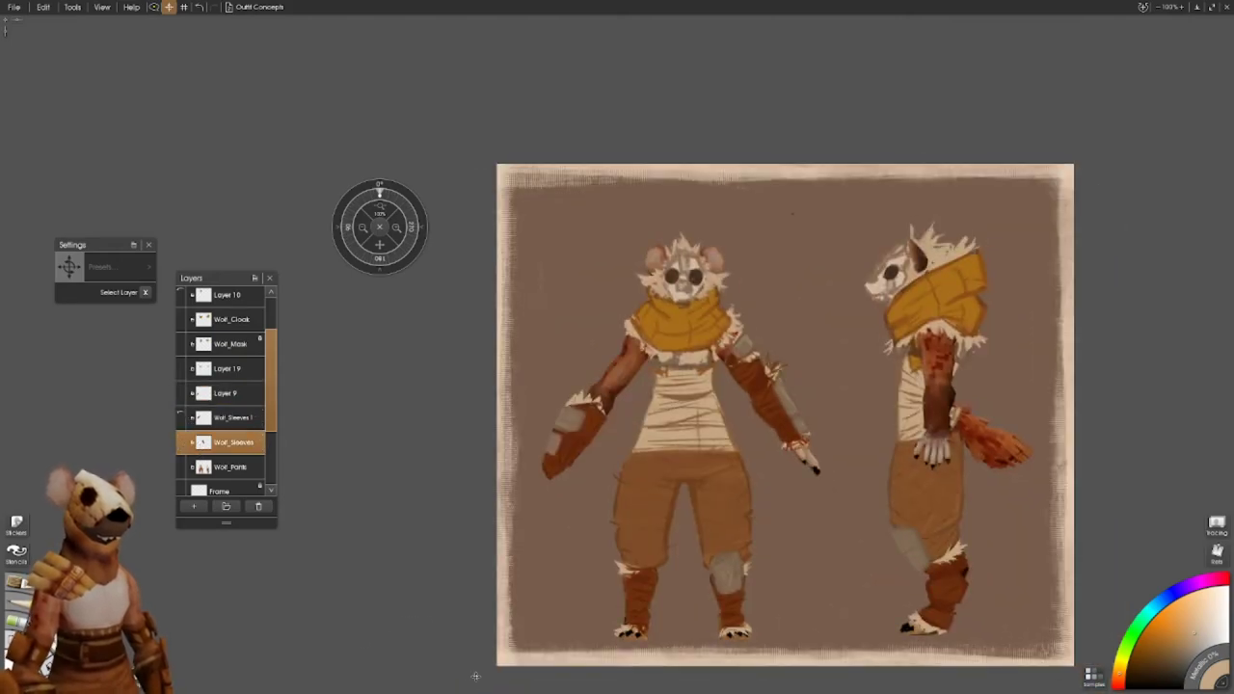
pyautogui.hotkey('ctrl', 'z')
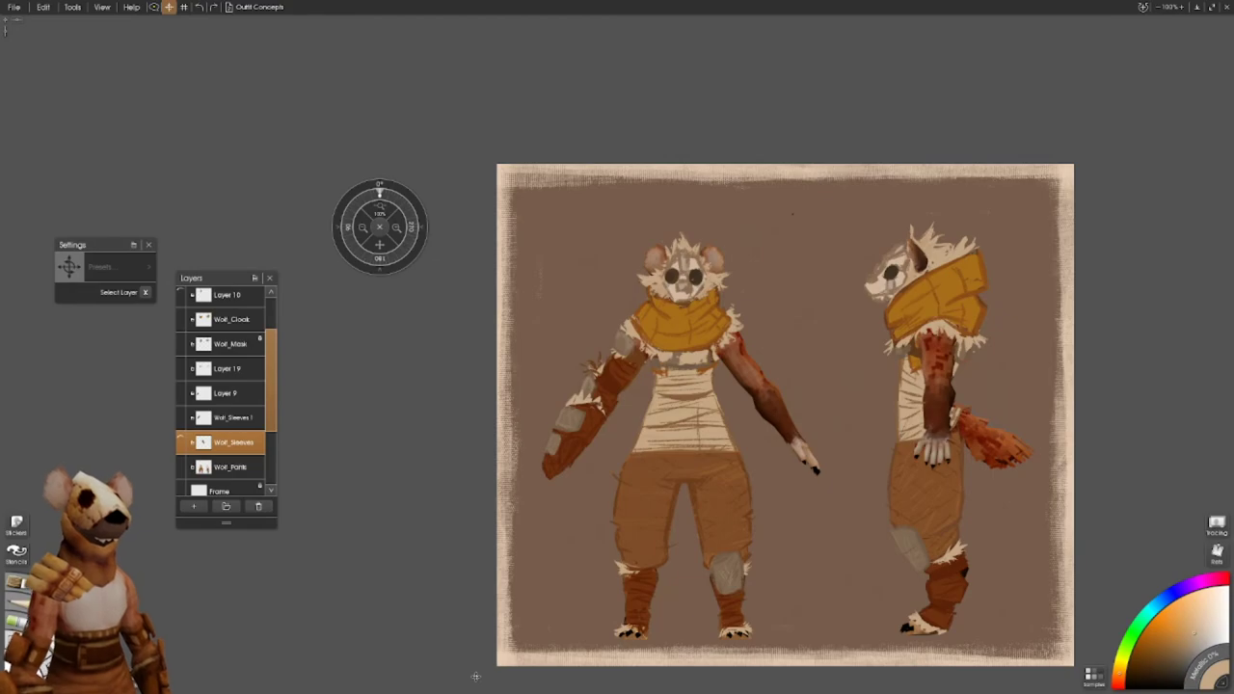
# - Hide the Wolf_Mask and Wolf_Cloak layers to review the vest with the single sleeve and mitt
pyautogui.click(201, 341)
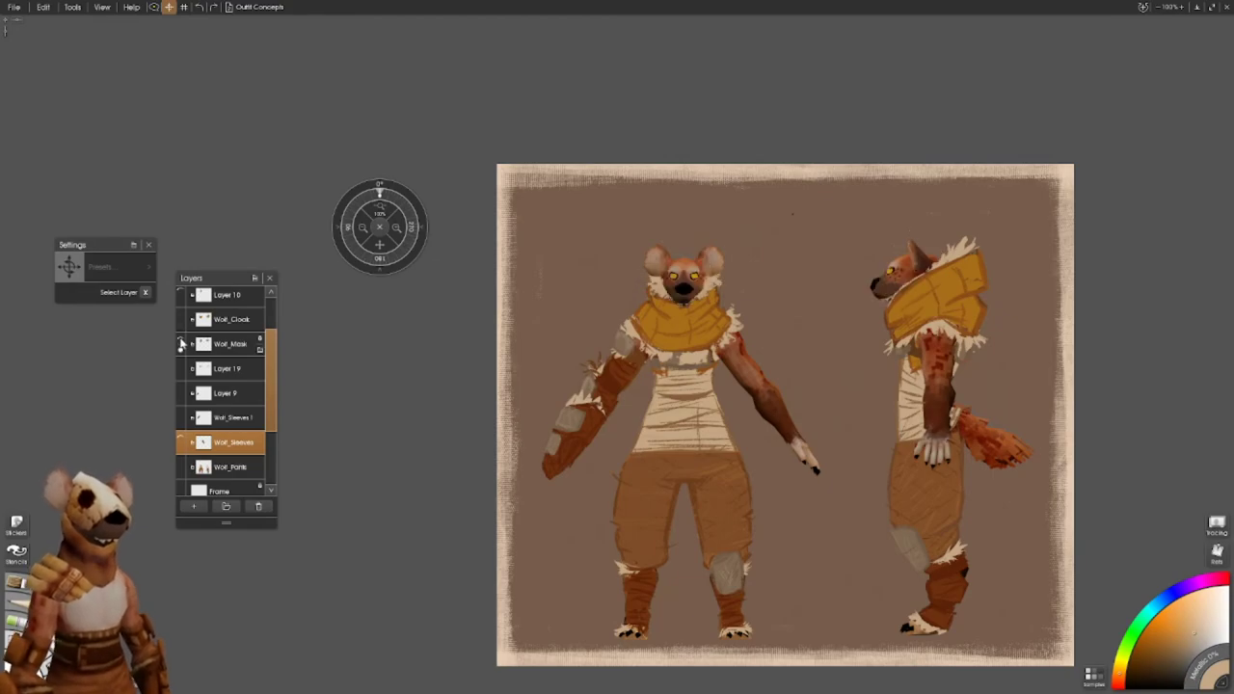
pyautogui.click(182, 320)
pyautogui.moveTo(407, 525); pyautogui.dragTo(460, 544)
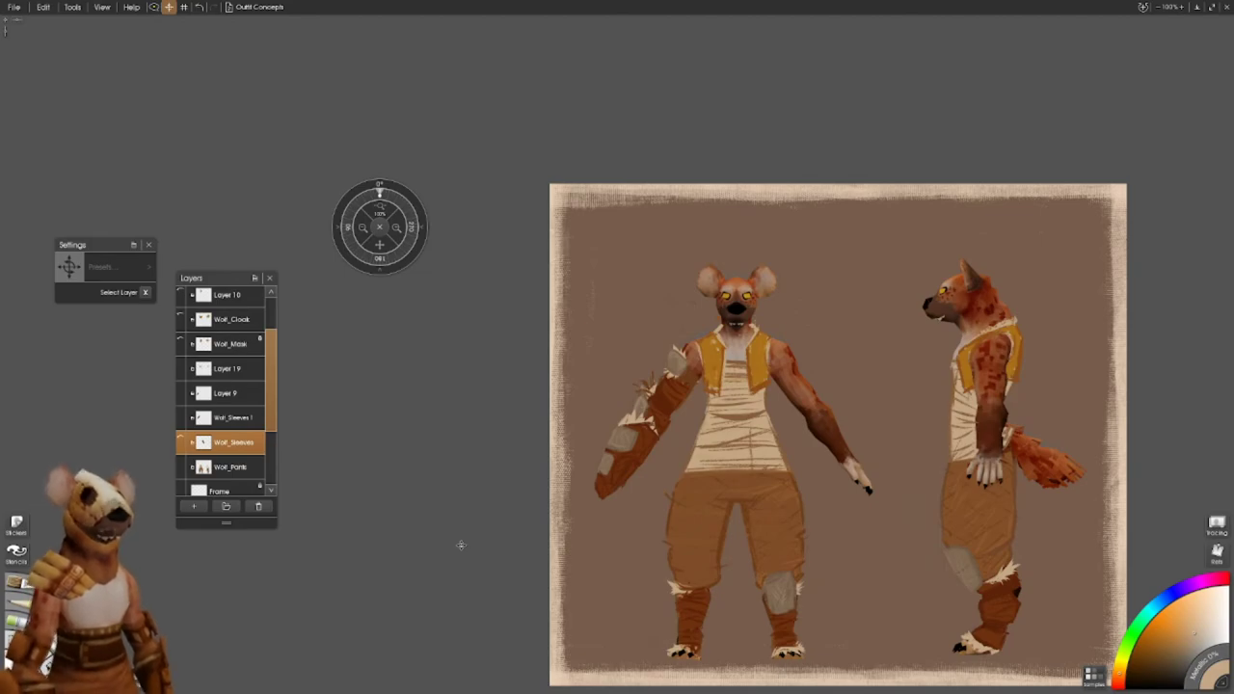
# - Duplicate the Layer 9 mitt, flip the copy horizontally and move it onto the front view's opposite forearm
pyautogui.click(195, 417)
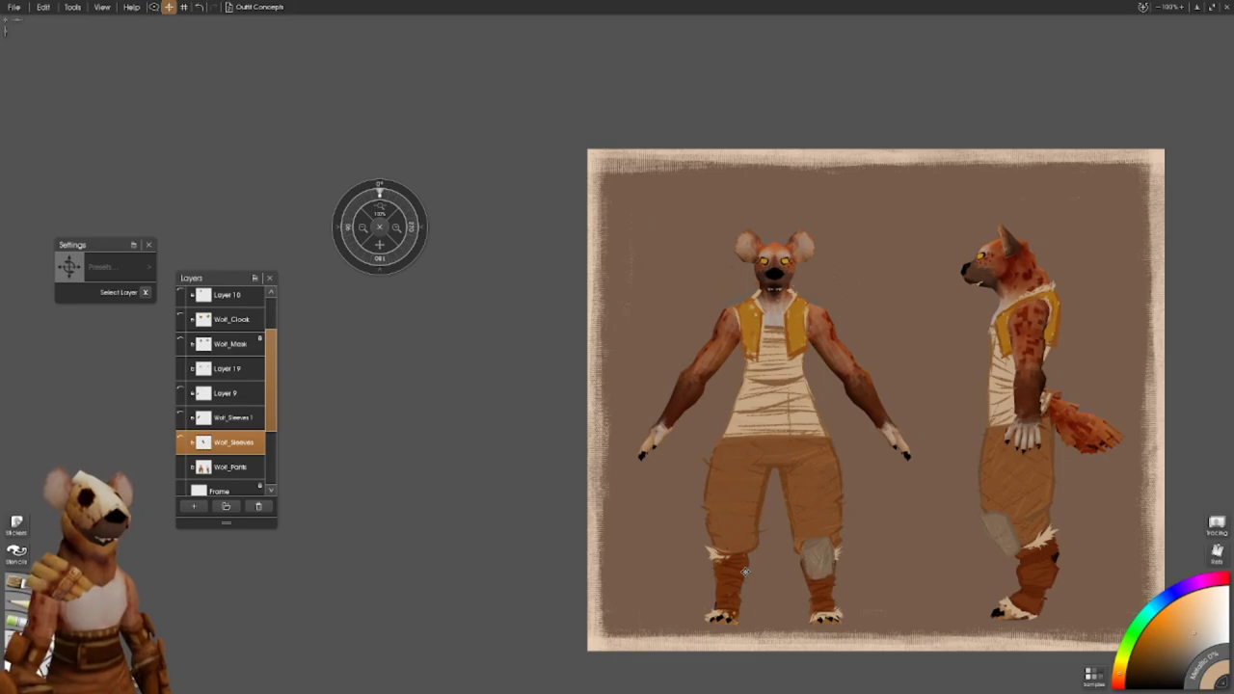
pyautogui.click(180, 393)
pyautogui.click(228, 393)
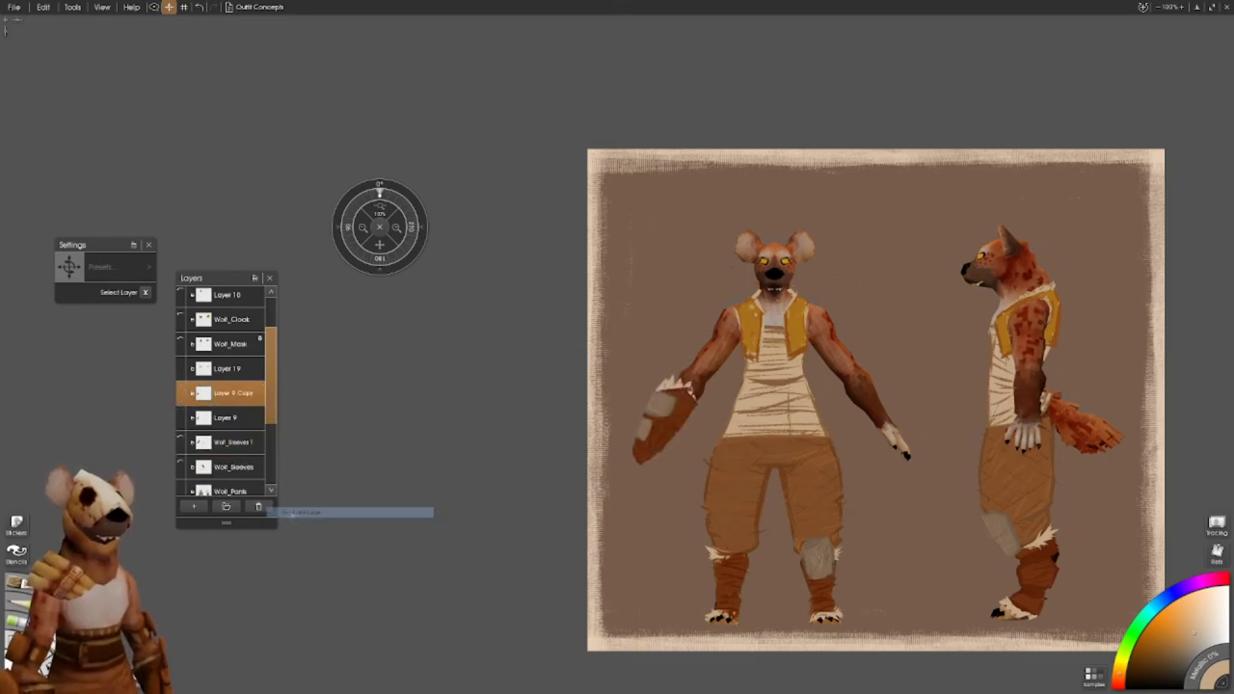
pyautogui.hotkey('ctrl', 't')
pyautogui.click(103, 459)
pyautogui.moveTo(648, 381); pyautogui.dragTo(870, 377)
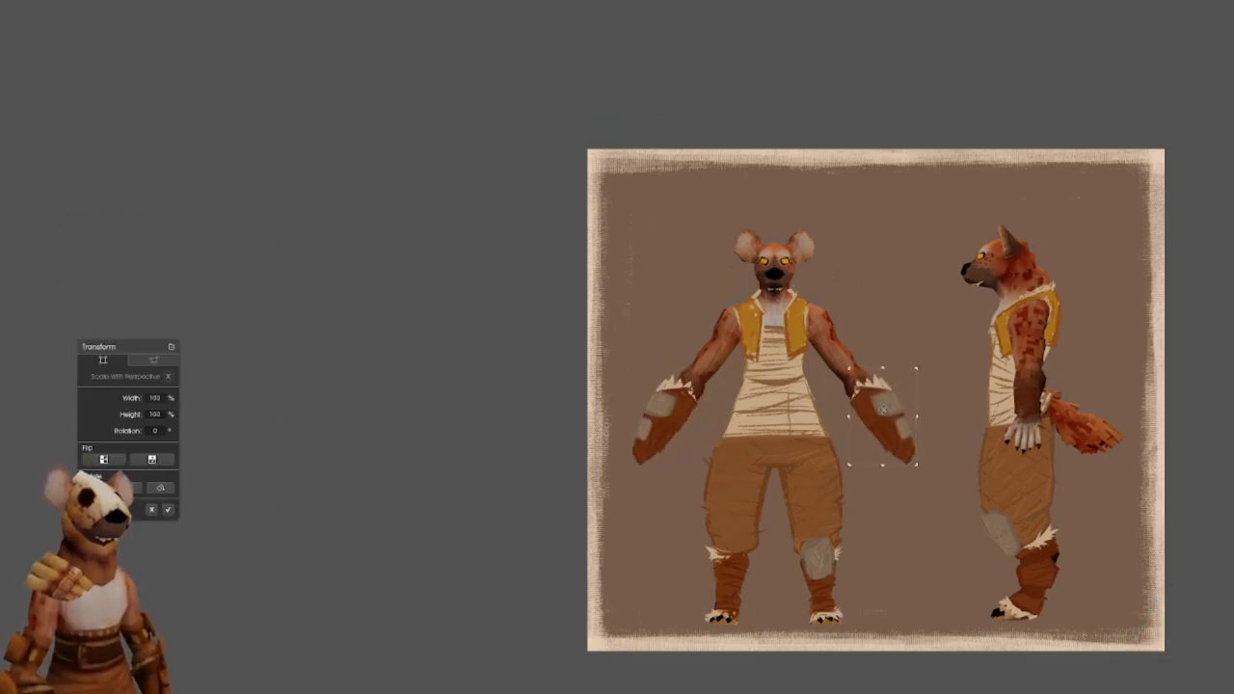
pyautogui.press('Return')
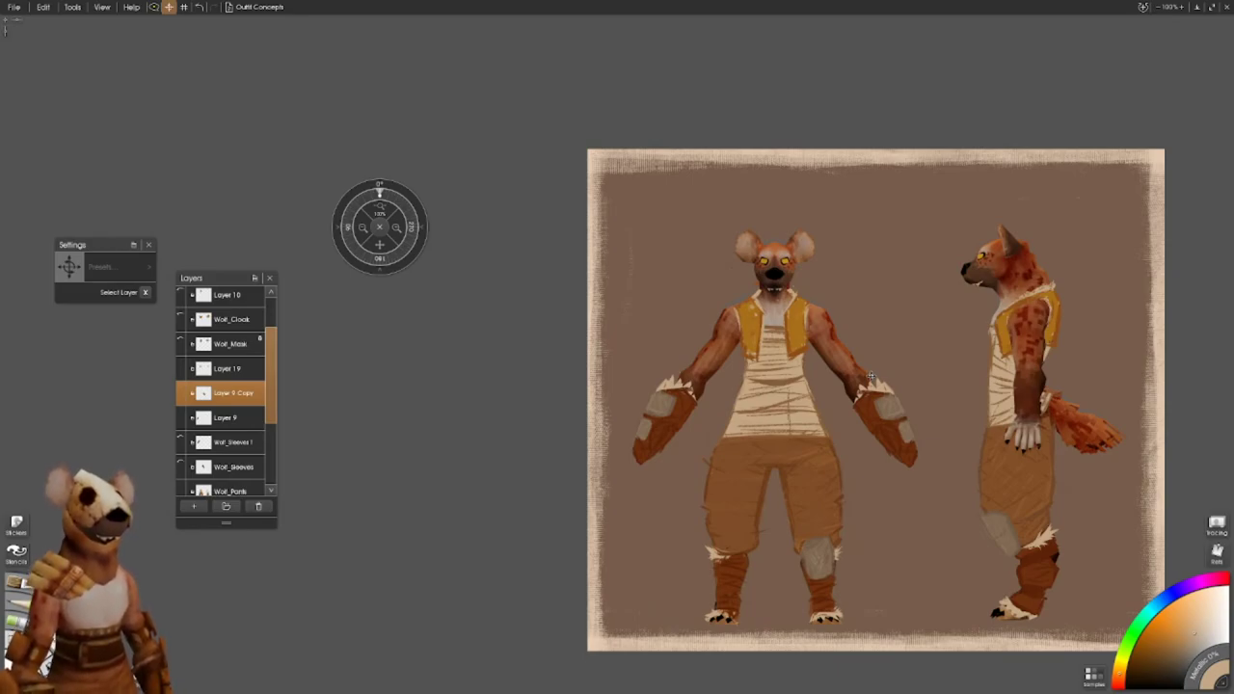
# - Hide the mirrored mitt and preview the single mitt and sleeve with the Wolf_Mask and Wolf_Cloak on and off
pyautogui.click(180, 393)
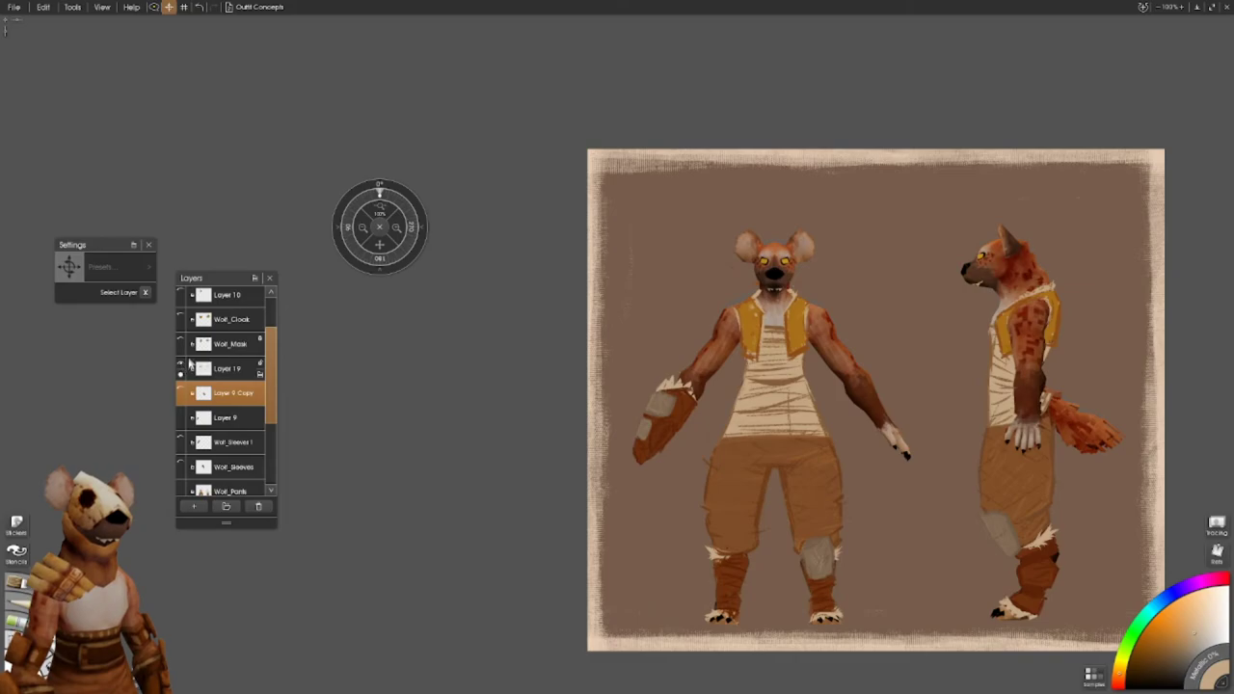
pyautogui.scroll(1, 226, 386)
pyautogui.click(181, 406)
pyautogui.click(181, 339)
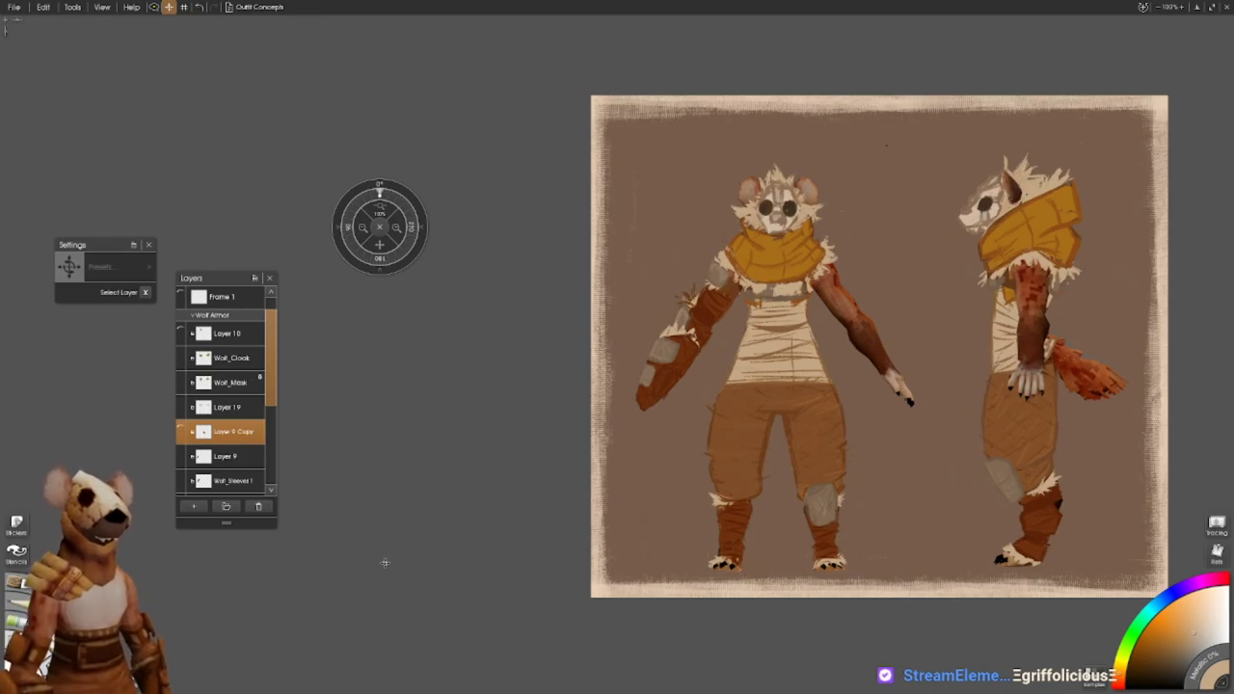
pyautogui.hotkey('ctrl', 'z')
pyautogui.hotkey('ctrl', 'z')
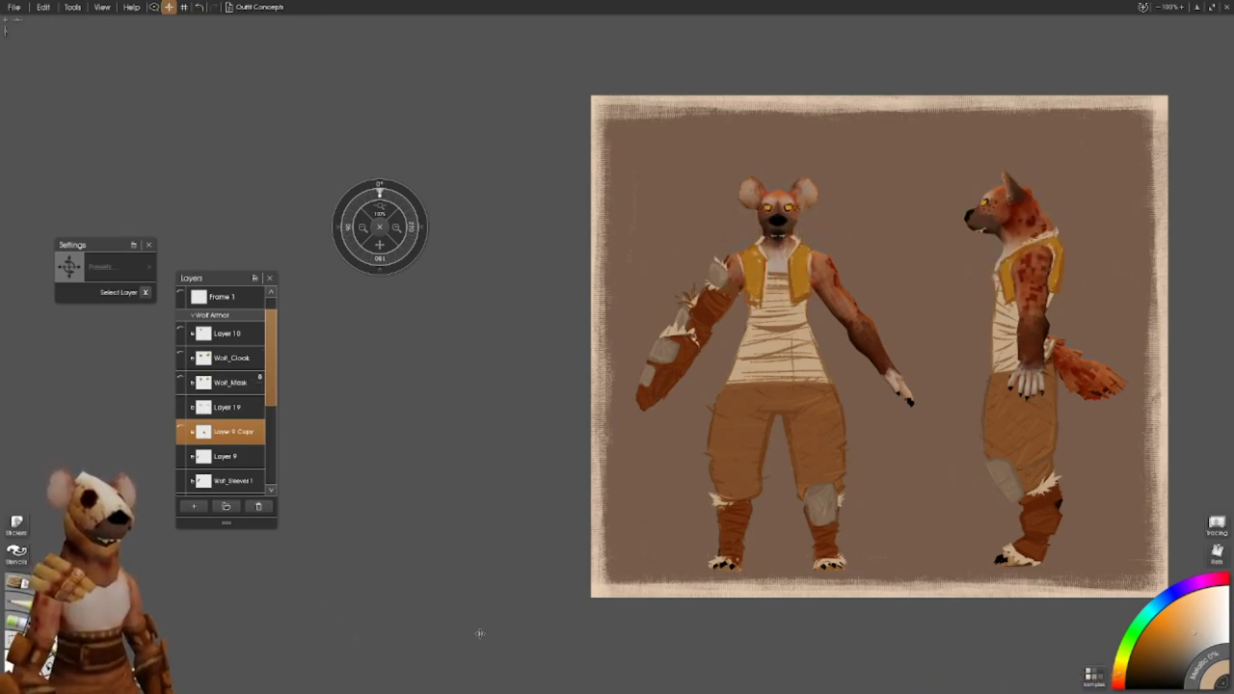
# - Compare the mitts as a pair and as a single piece without the sleeve, ending with Layer 9 Copy hidden
pyautogui.click(180, 481)
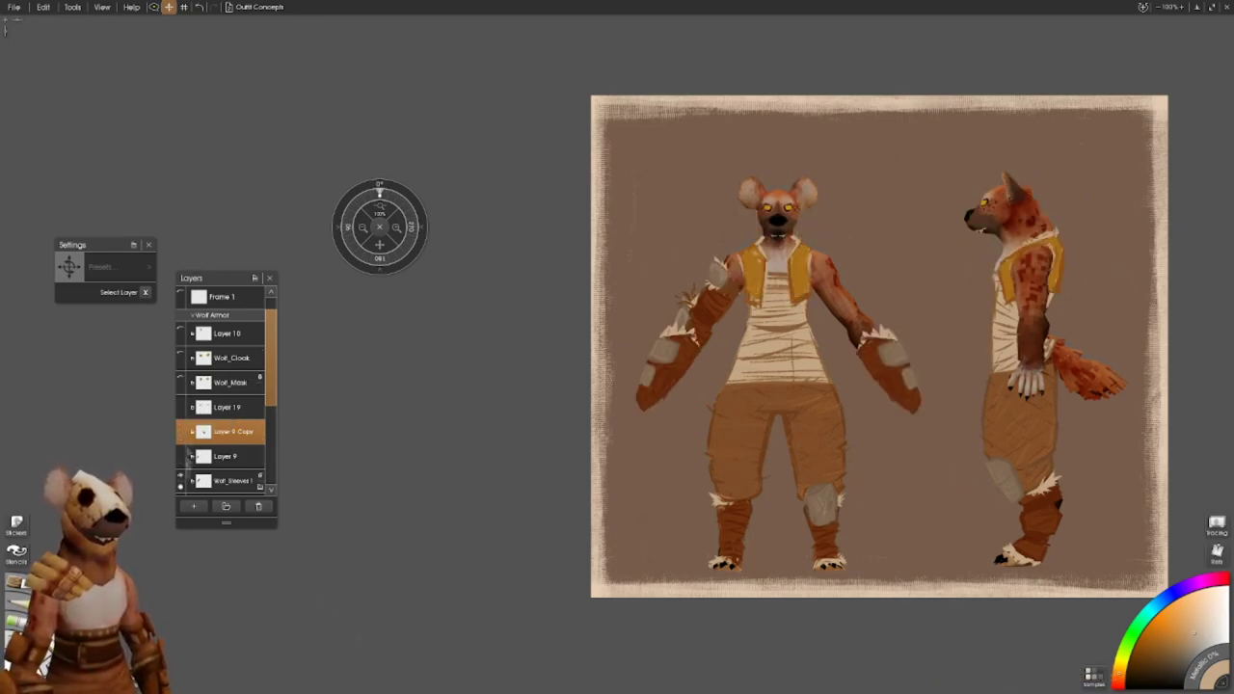
pyautogui.scroll(-1, 248, 429)
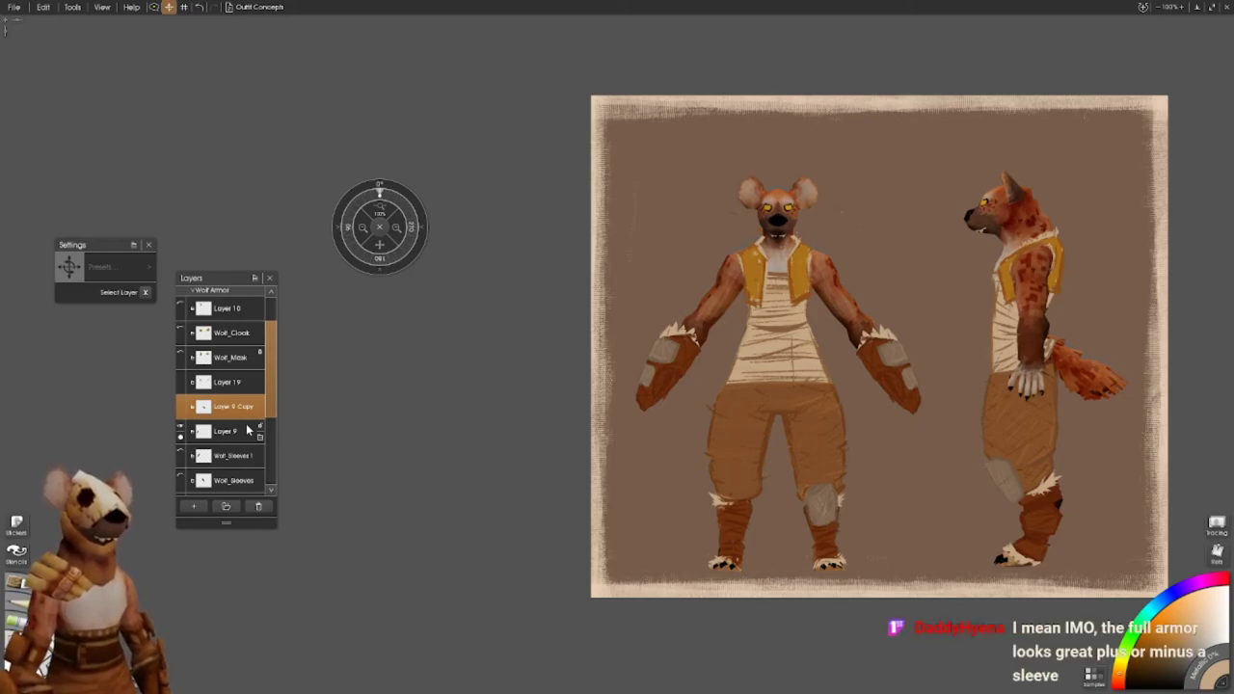
pyautogui.click(179, 406)
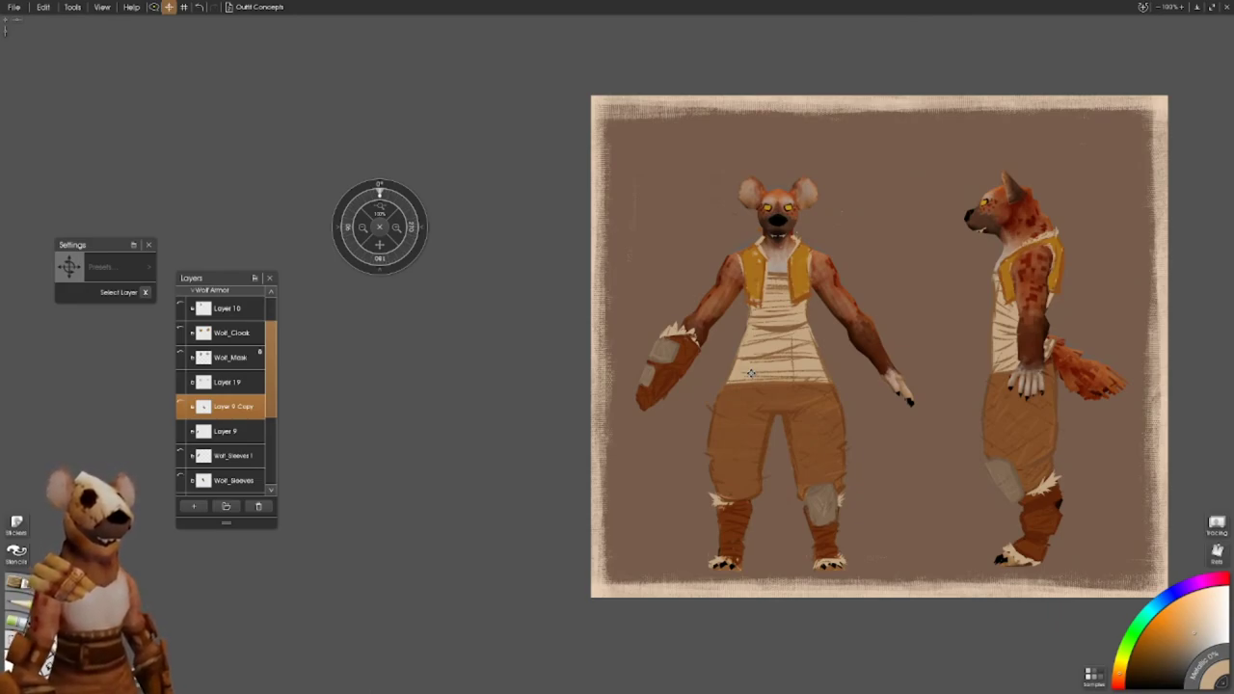
# - Duplicate the Layer 9 mitt as a semi-transparent copy and refit it over the front view's left-hand forearm
pyautogui.rightClick(217, 449)
pyautogui.click(270, 455)
pyautogui.doubleClick(261, 436)
pyautogui.press('Return')
pyautogui.hotkey('ctrl', 't')
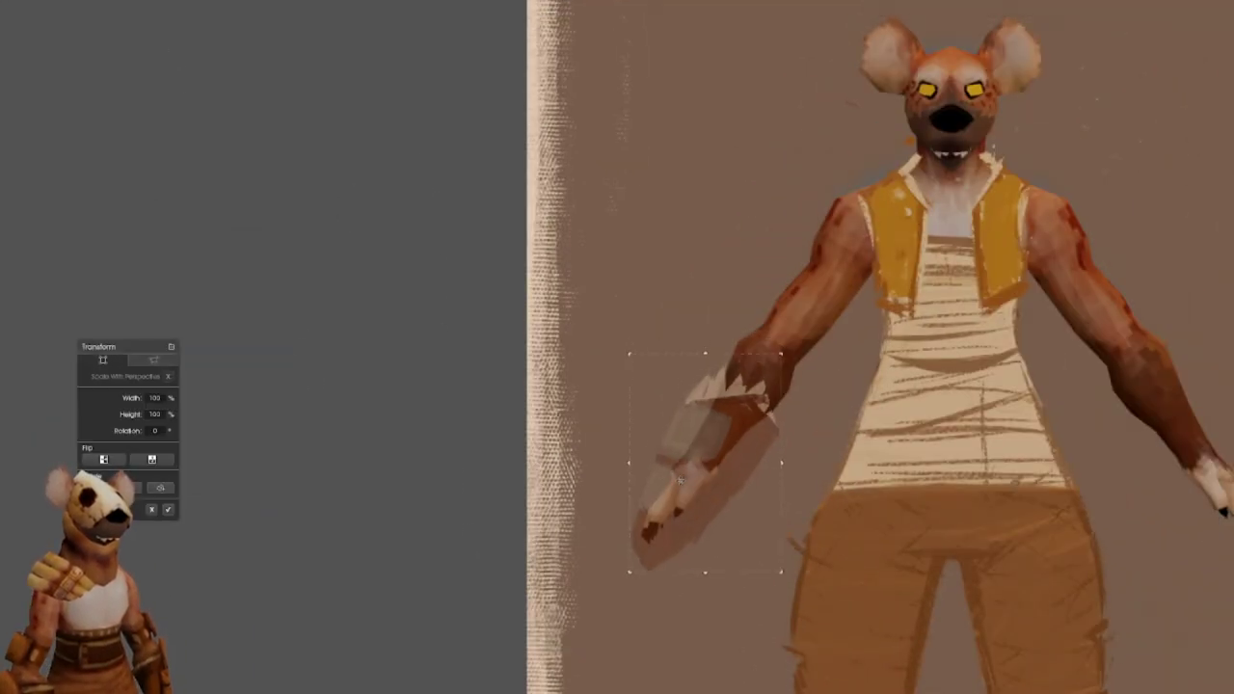
pyautogui.press('Return')
pyautogui.moveTo(638, 525); pyautogui.dragTo(757, 448)
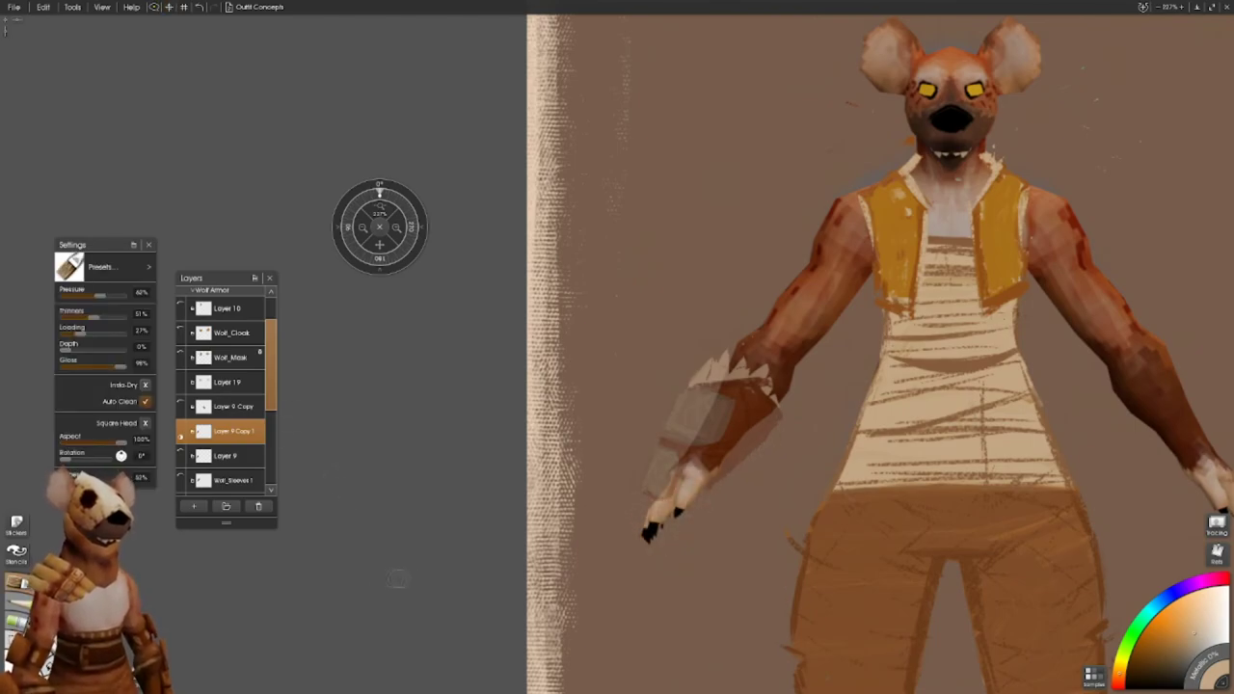
pyautogui.hotkey('ctrl', 'z')
pyautogui.hotkey('ctrl', 't')
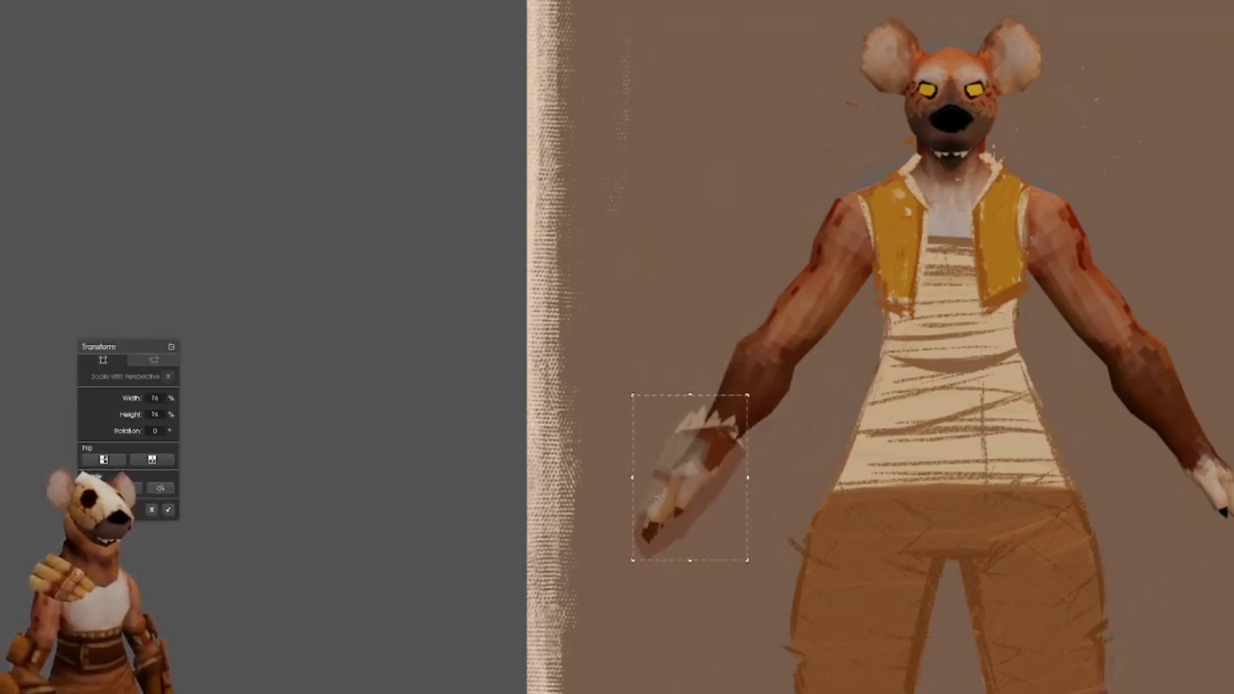
pyautogui.press('Escape')
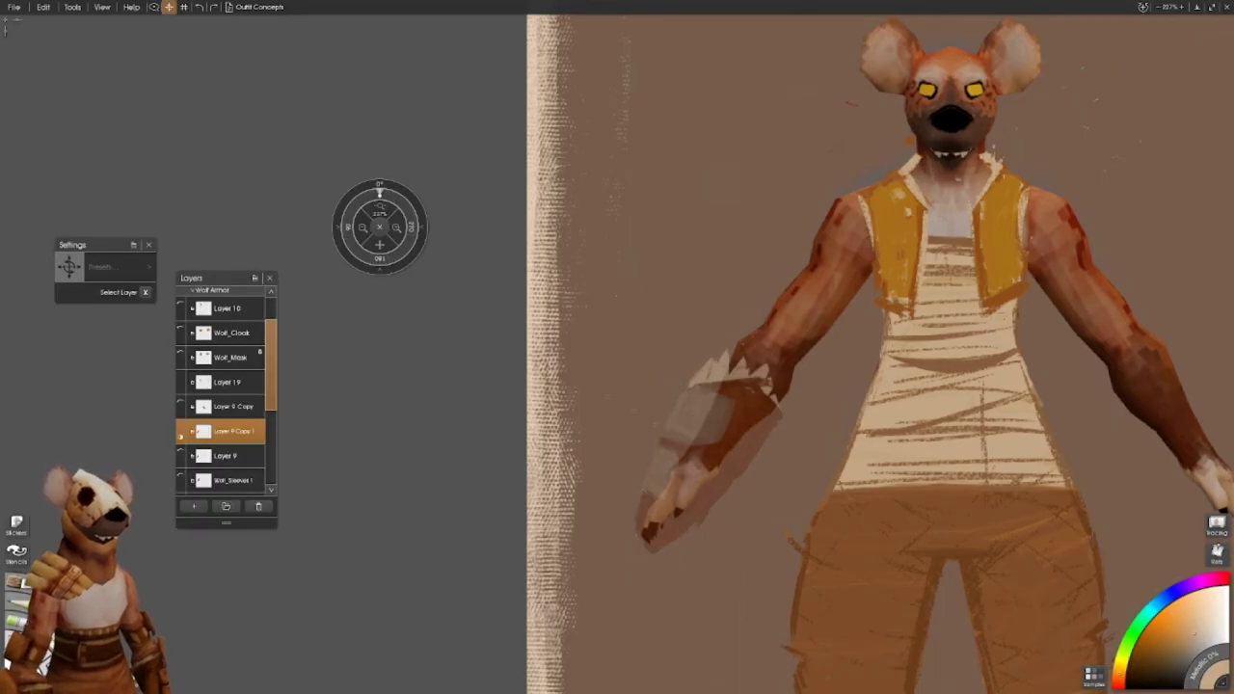
# - Distort the mitt copy in perspective to follow the forearm and erase its tip to expose the fingers and claws
pyautogui.hotkey('ctrl', 't')
pyautogui.moveTo(784, 337); pyautogui.dragTo(784, 373)
pyautogui.moveTo(633, 555); pyautogui.dragTo(627, 554)
pyautogui.moveTo(725, 354); pyautogui.dragTo(742, 324)
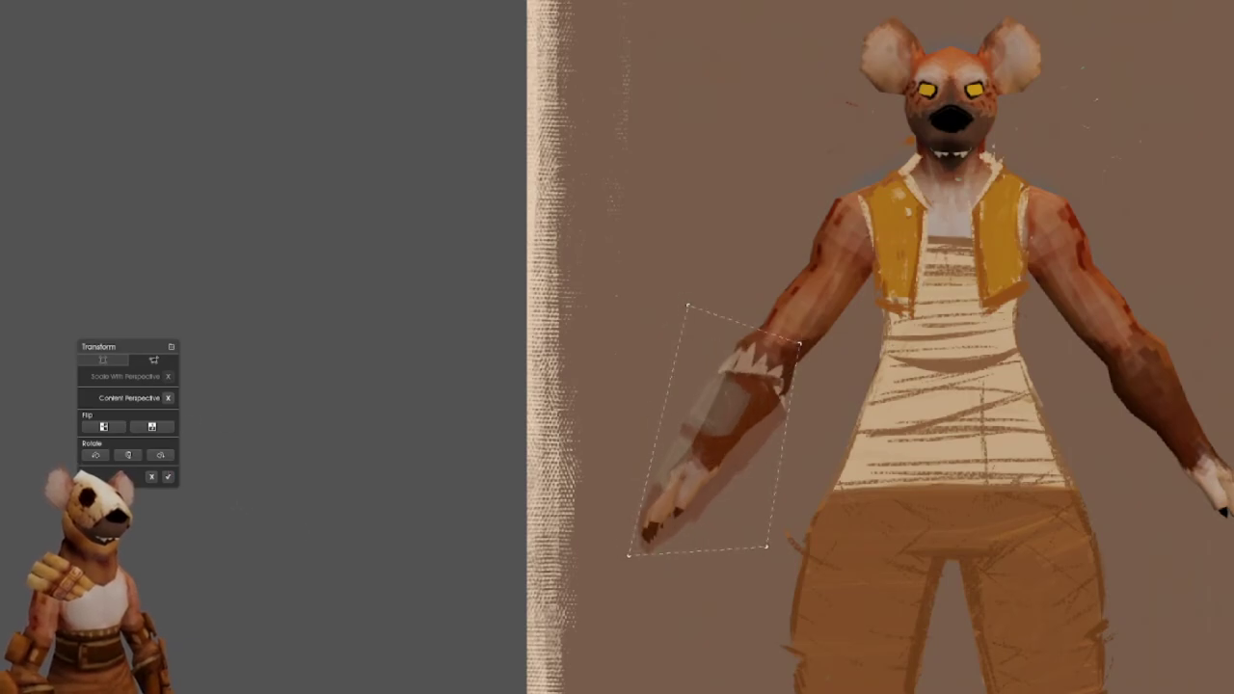
pyautogui.press('Return')
pyautogui.moveTo(640, 547)
pyautogui.mouseDown()
pyautogui.moveTo(648, 511)
pyautogui.moveTo(685, 505)
pyautogui.moveTo(670, 532)
pyautogui.mouseUp()
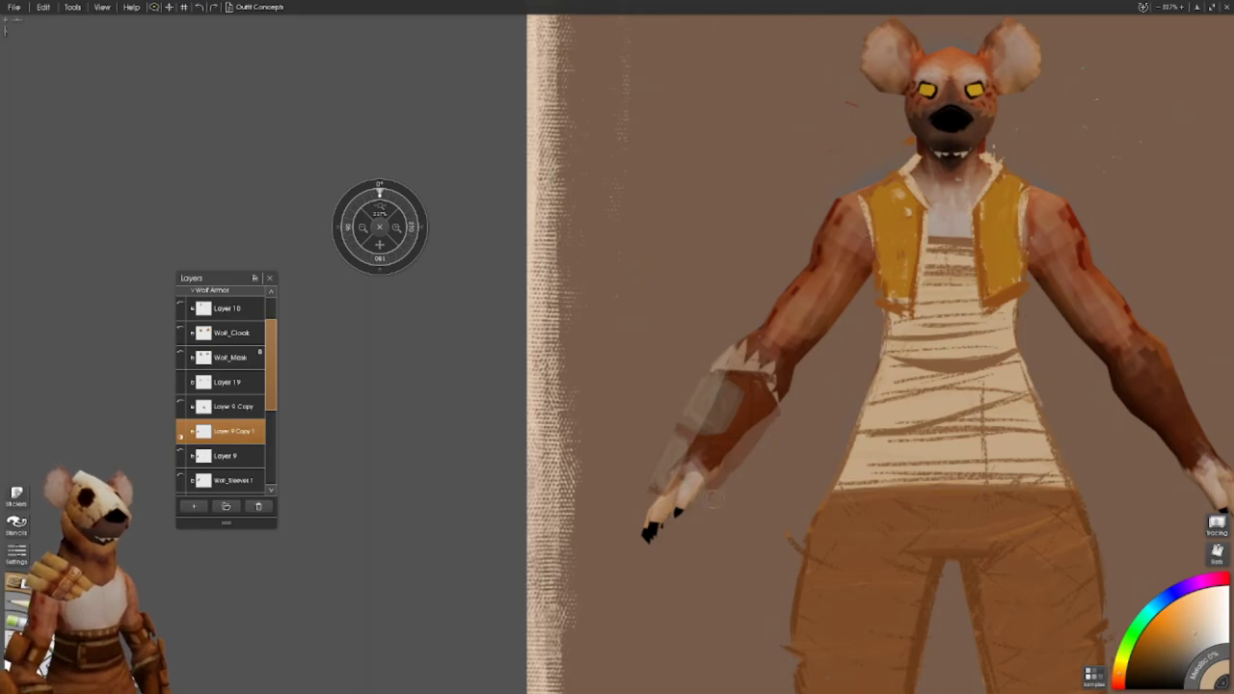
pyautogui.scroll(-3, 646, 433)
pyautogui.scroll(4, 646, 434)
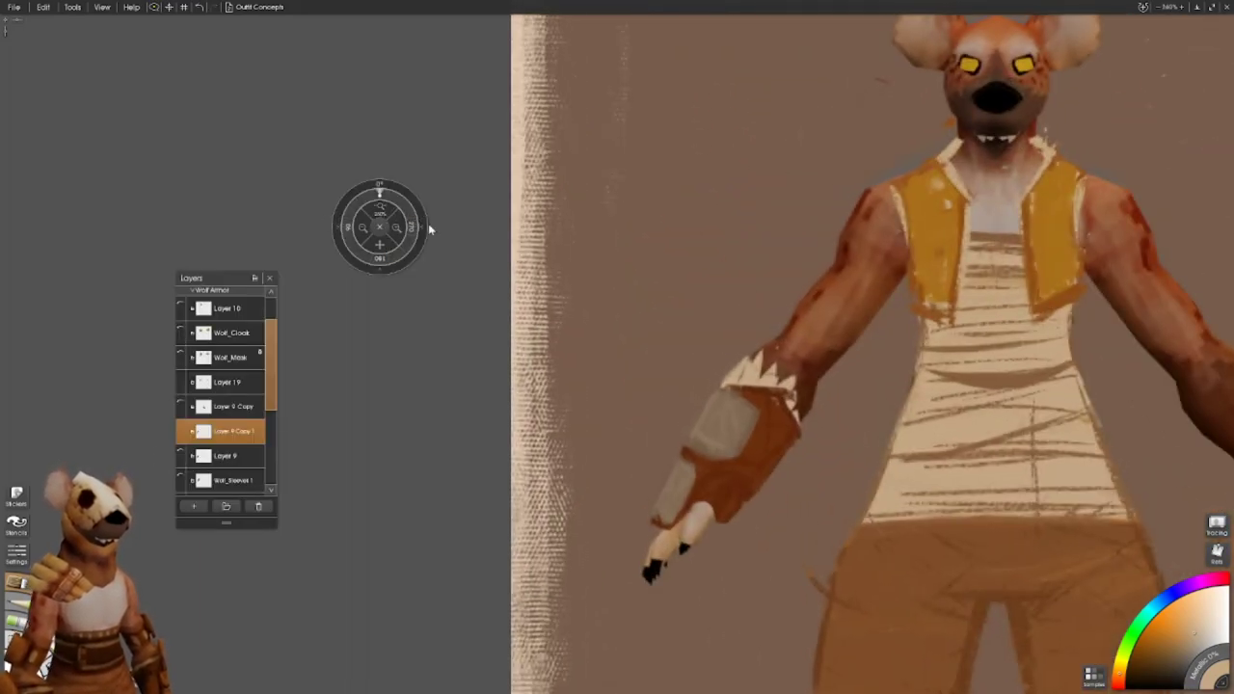
# - Add a new layer above the mitt copy and paint brown leather over the back of the hand around the fingers
pyautogui.hotkey('ctrl', 'shift', 'n')
pyautogui.moveTo(715, 505); pyautogui.dragTo(653, 539)
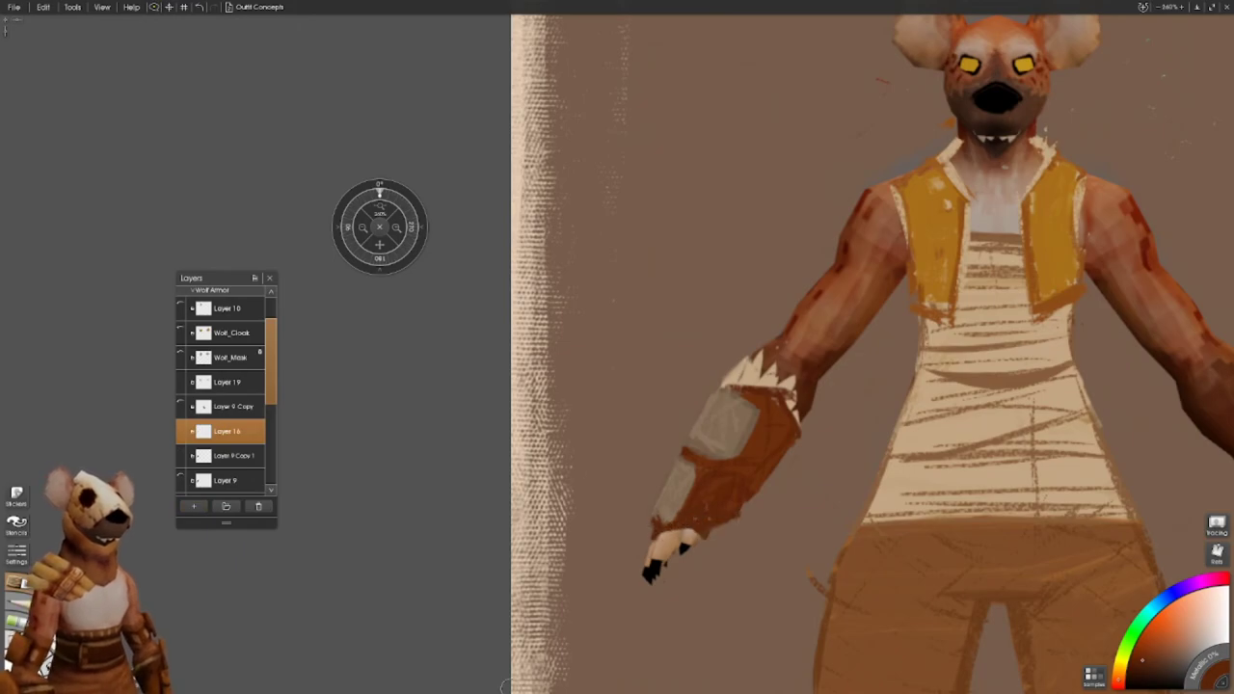
pyautogui.scroll(-3, 660, 520)
pyautogui.scroll(3, 660, 521)
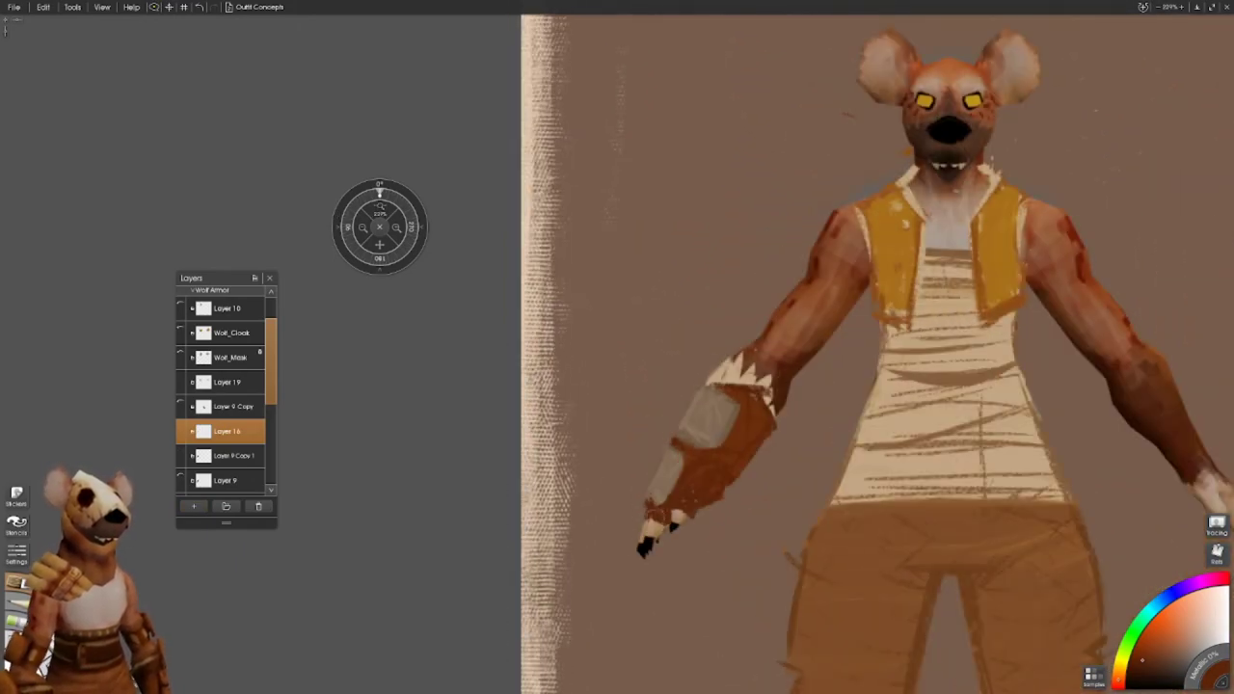
pyautogui.scroll(-1, 661, 521)
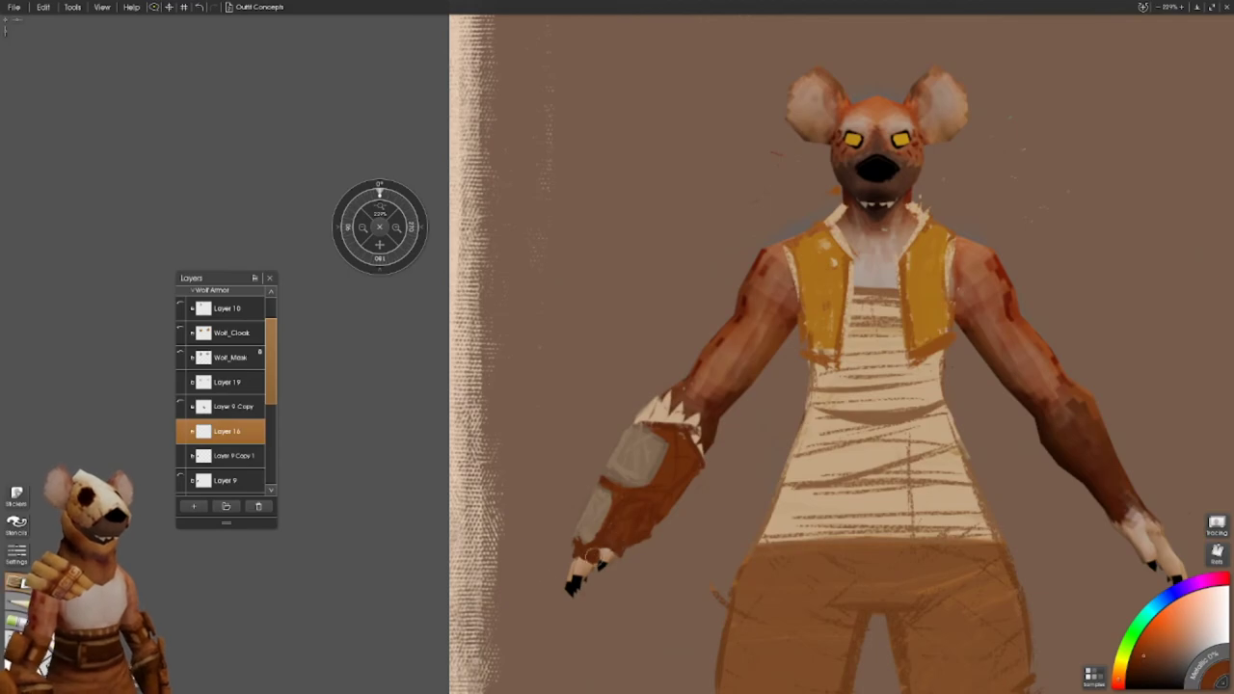
pyautogui.scroll(-2, 578, 549)
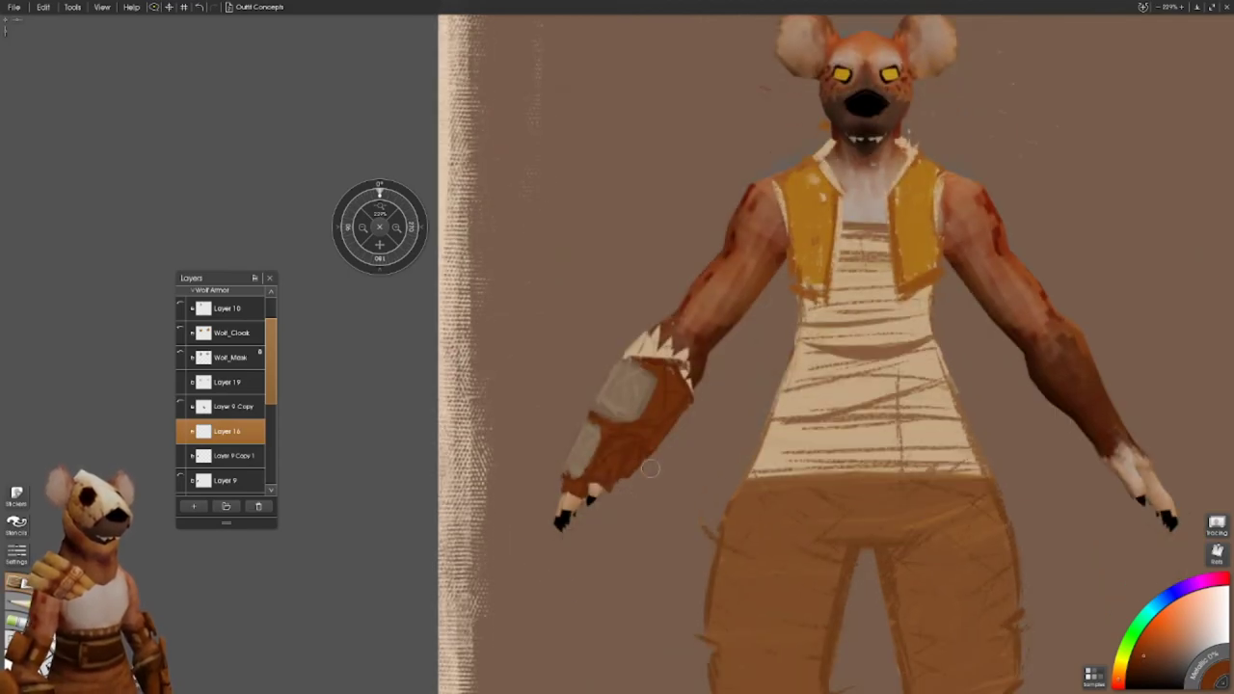
# - Enlarge and round off the two grey armor plates on the forearm mitt by painting on Layer 16
pyautogui.hotkey('alt', '[')
pyautogui.hotkey('ctrl', '0')
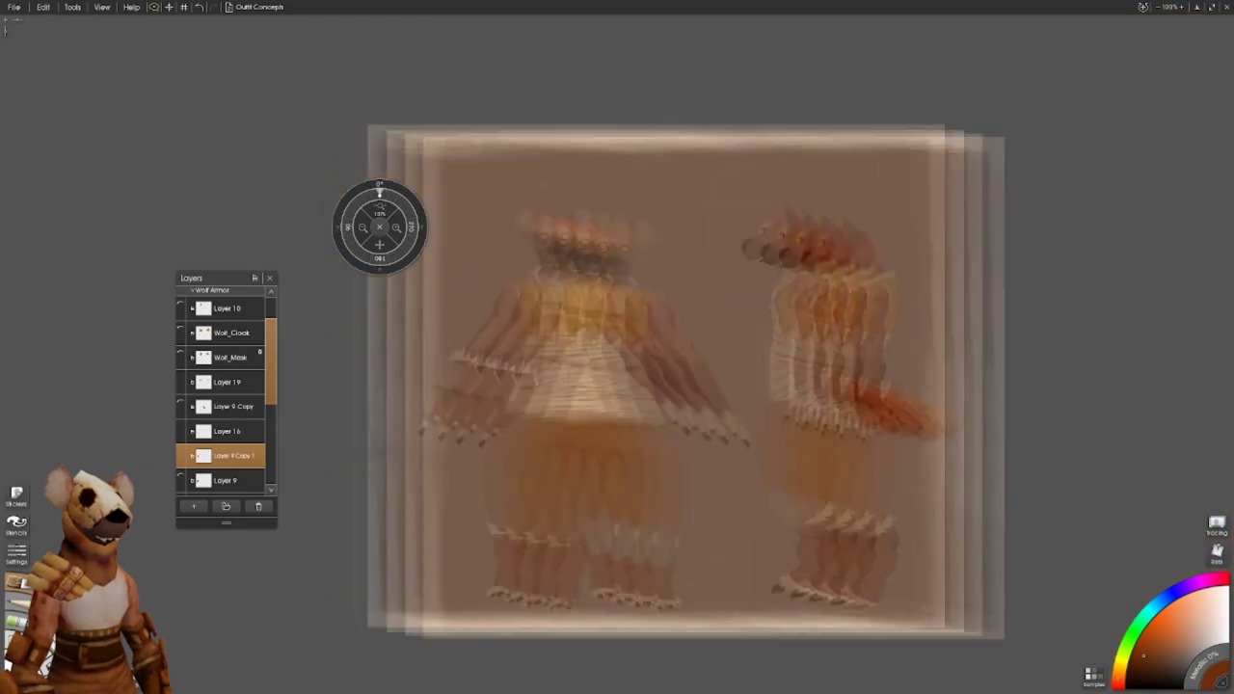
pyautogui.scroll(3, 702, 349)
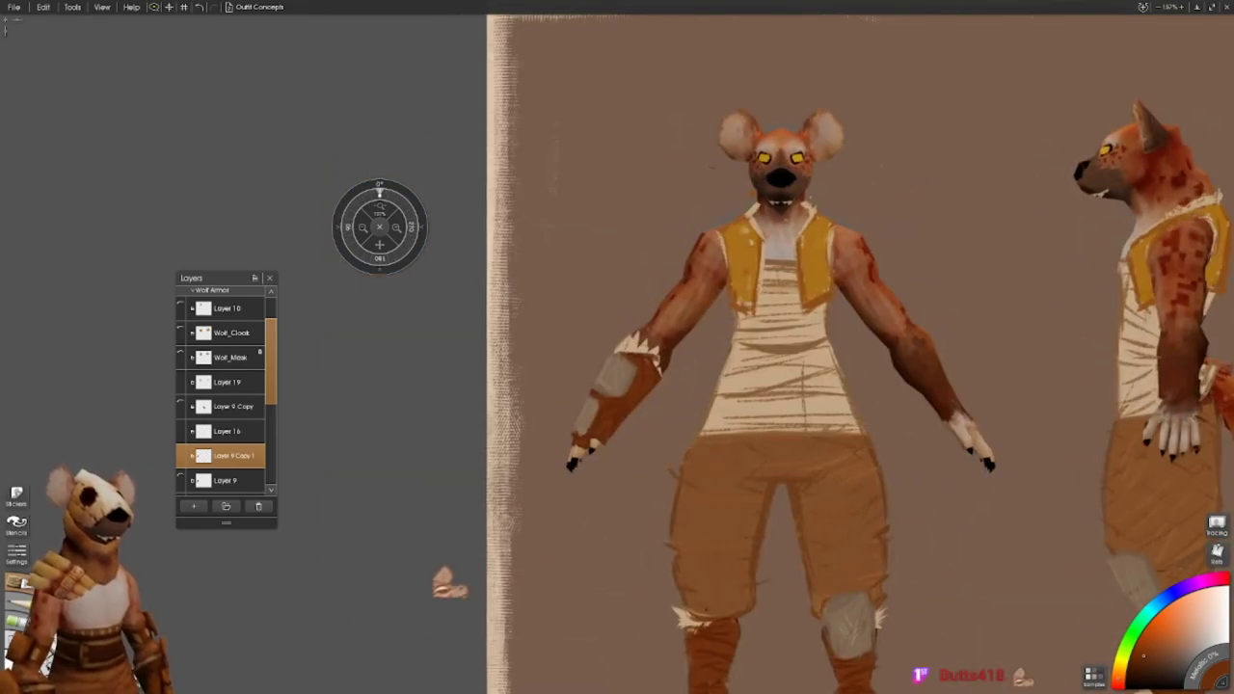
pyautogui.scroll(3, 625, 357)
pyautogui.moveTo(379, 189)
pyautogui.mouseDown()
pyautogui.moveTo(355, 199)
pyautogui.moveTo(346, 225)
pyautogui.mouseUp()
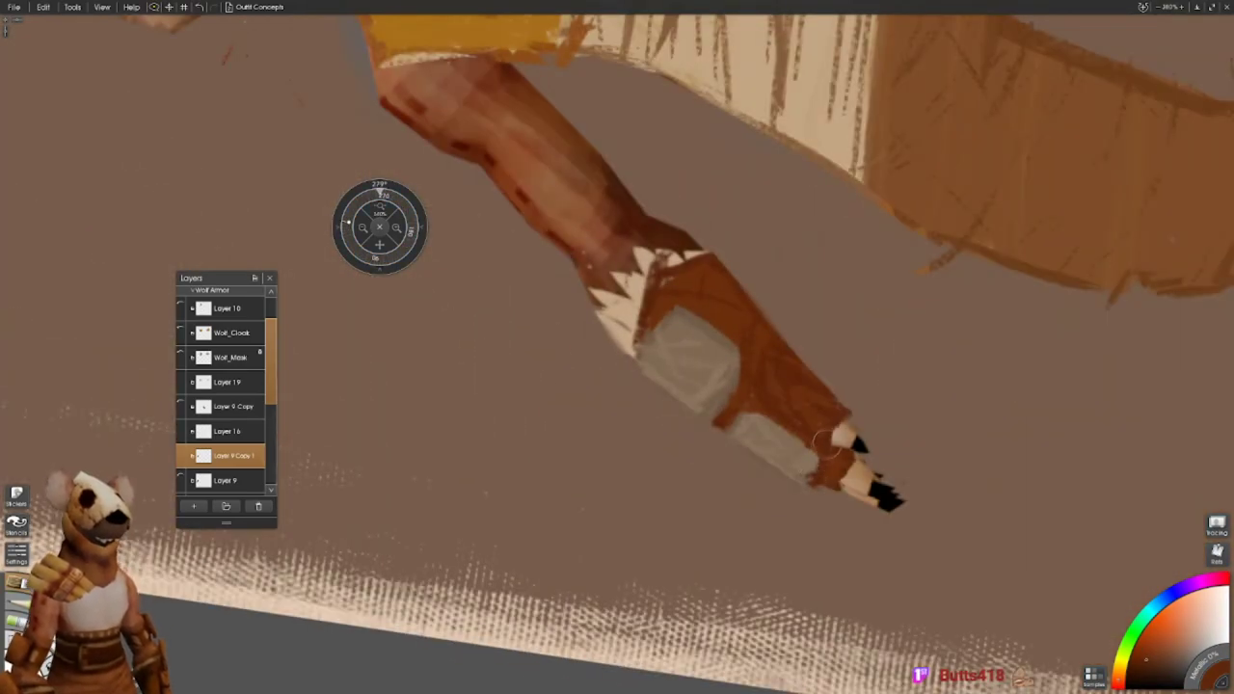
pyautogui.click(180, 431)
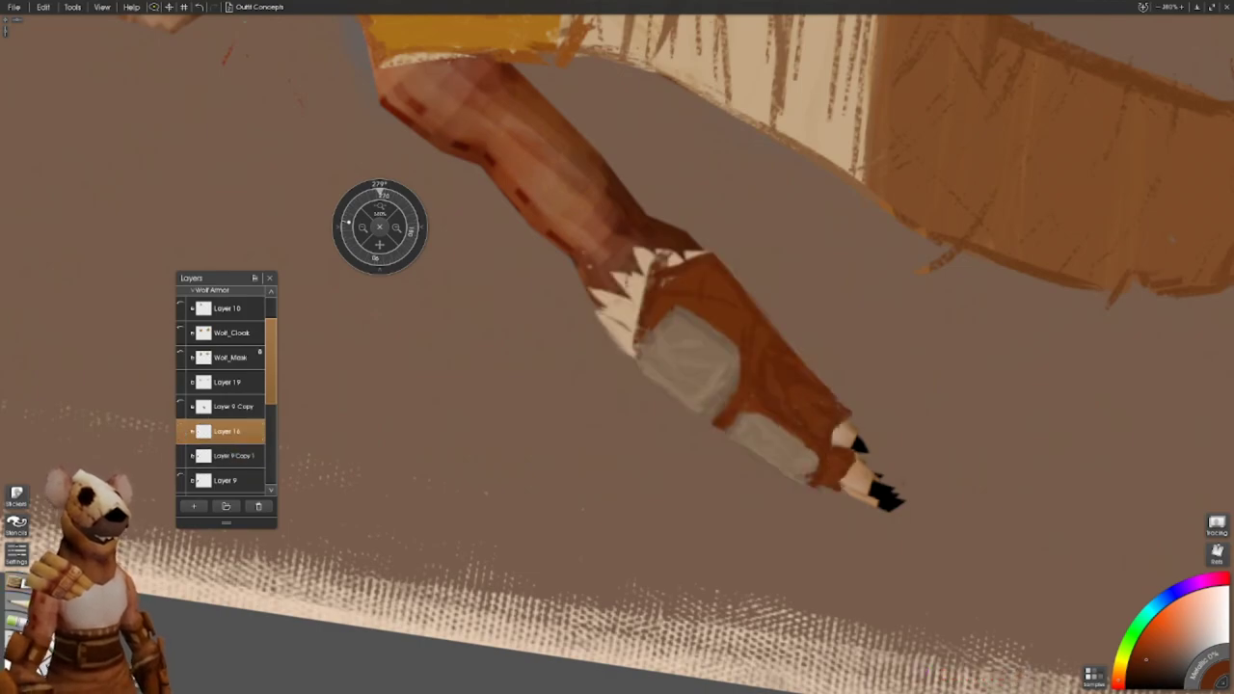
pyautogui.moveTo(820, 453)
pyautogui.mouseDown()
pyautogui.moveTo(815, 487)
pyautogui.moveTo(771, 482)
pyautogui.moveTo(742, 415)
pyautogui.moveTo(665, 390)
pyautogui.moveTo(728, 366)
pyautogui.moveTo(709, 405)
pyautogui.moveTo(805, 444)
pyautogui.mouseUp()
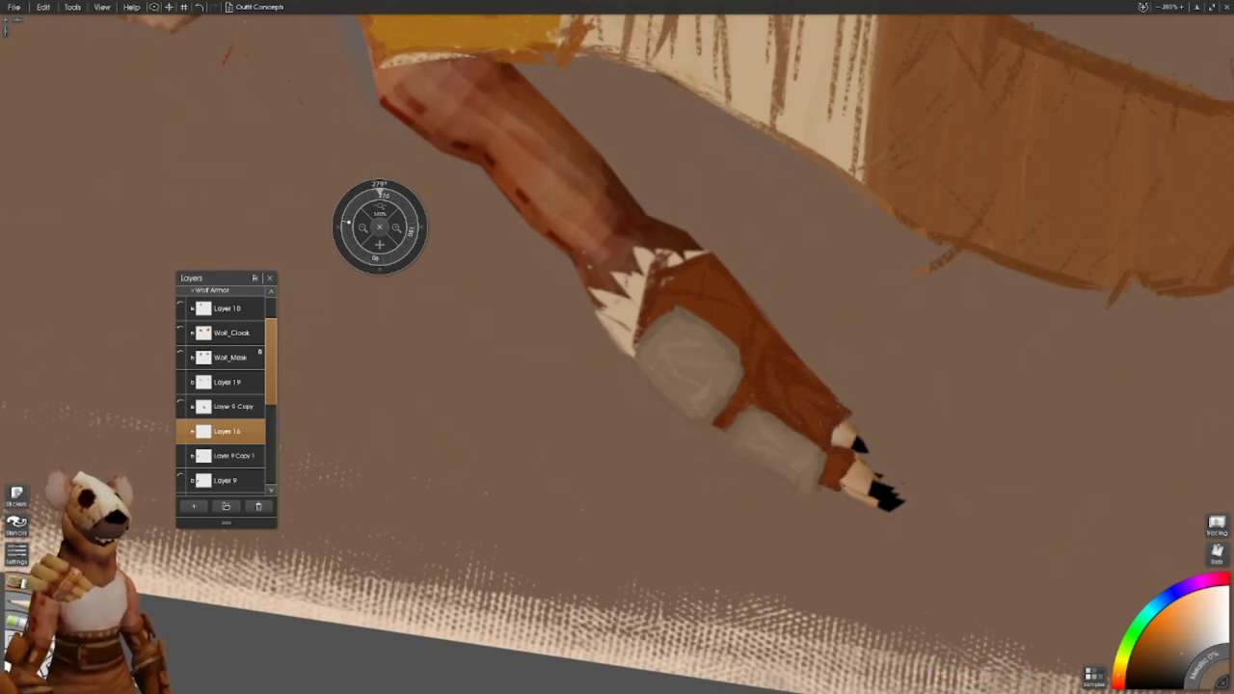
pyautogui.moveTo(416, 210); pyautogui.dragTo(407, 255)
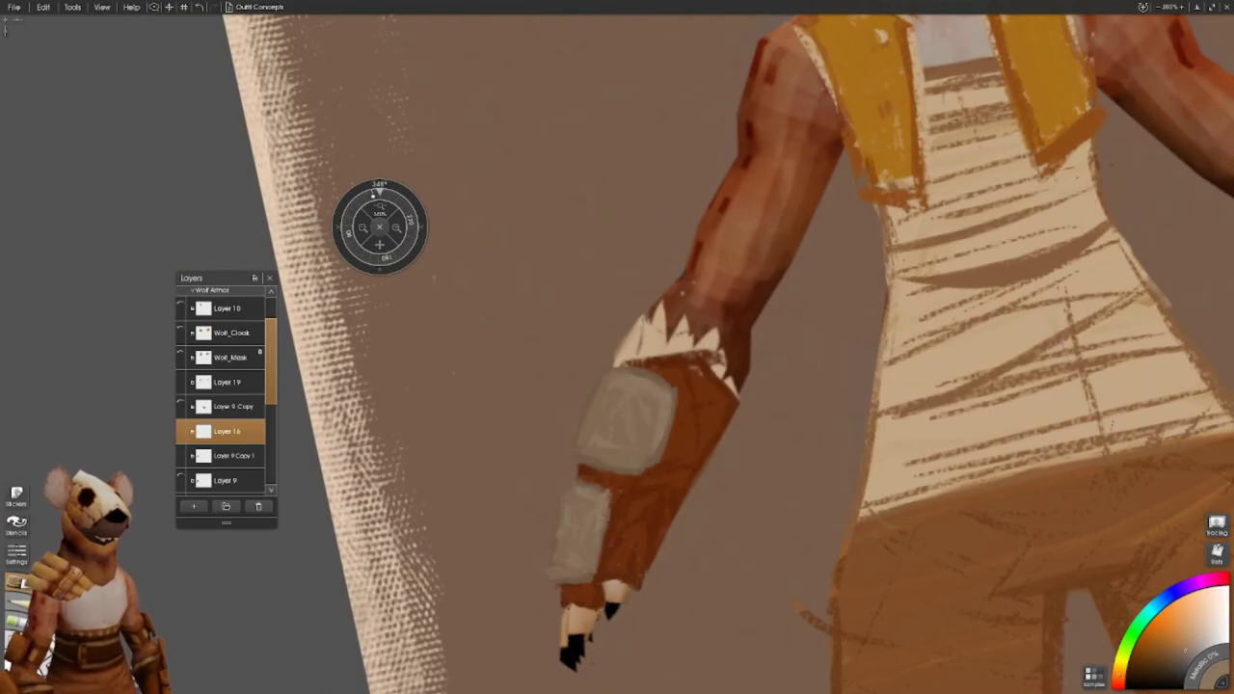
pyautogui.hotkey('ctrl', '0')
pyautogui.moveTo(697, 405); pyautogui.dragTo(789, 412)
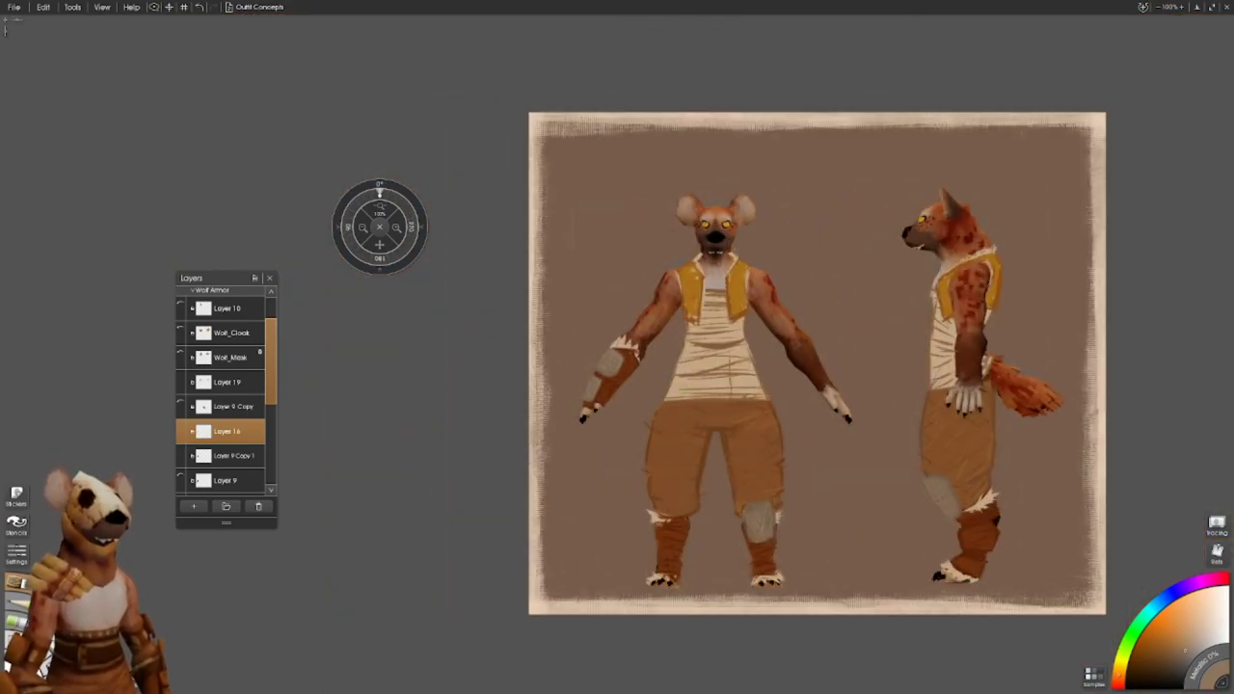
pyautogui.moveTo(428, 604); pyautogui.dragTo(372, 617)
# - Merge Layer 16 into Layer 9 Copy 1 and remove the unused Layer 9, Layer 9 Copy and both sleeve layers
pyautogui.moveTo(228, 431); pyautogui.dragTo(228, 406)
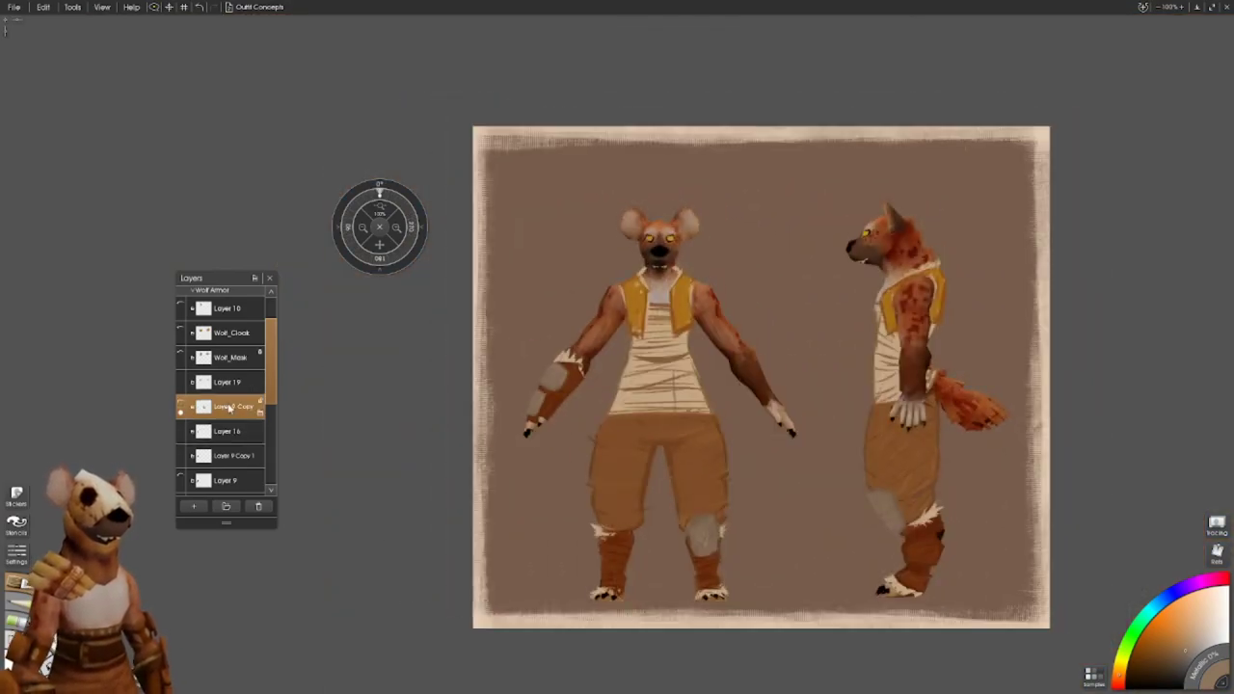
pyautogui.click(227, 431)
pyautogui.moveTo(224, 463); pyautogui.dragTo(228, 430)
pyautogui.rightClick(252, 405)
pyautogui.click(328, 565)
pyautogui.rightClick(212, 436)
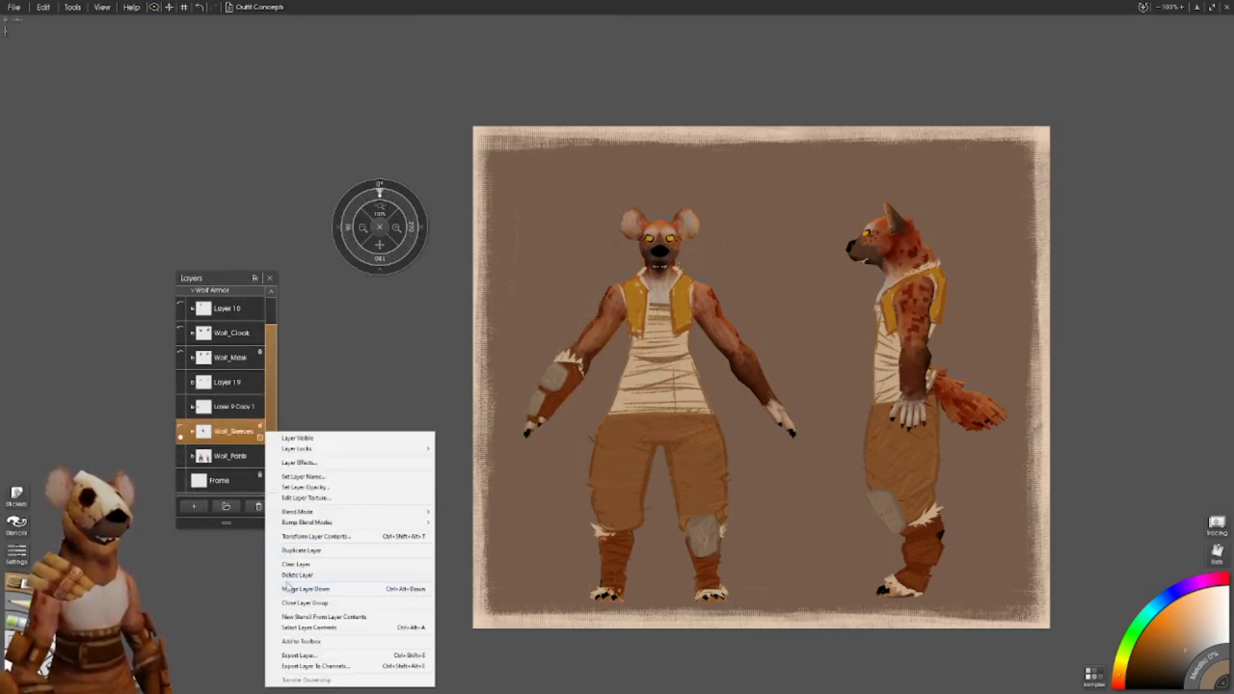
pyautogui.click(349, 586)
# - Show the Wolf_Mask and Wolf_Cloak layers to review the full outfit with the fingerless mitt
pyautogui.click(179, 355)
pyautogui.click(180, 330)
pyautogui.moveTo(395, 605); pyautogui.dragTo(386, 613)
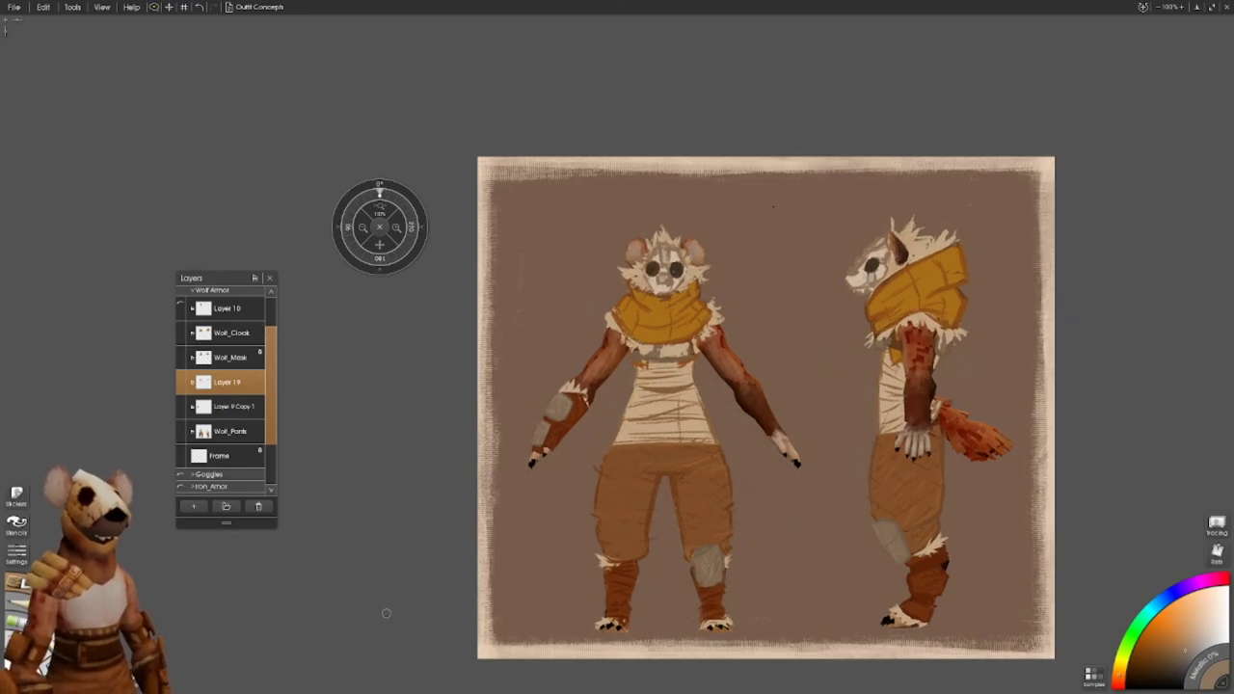
# - Compare the outfit with the cloak, mask and Layer 19 vest on and off, ending with only the mask shown
pyautogui.click(180, 333)
pyautogui.click(180, 333)
pyautogui.click(181, 333)
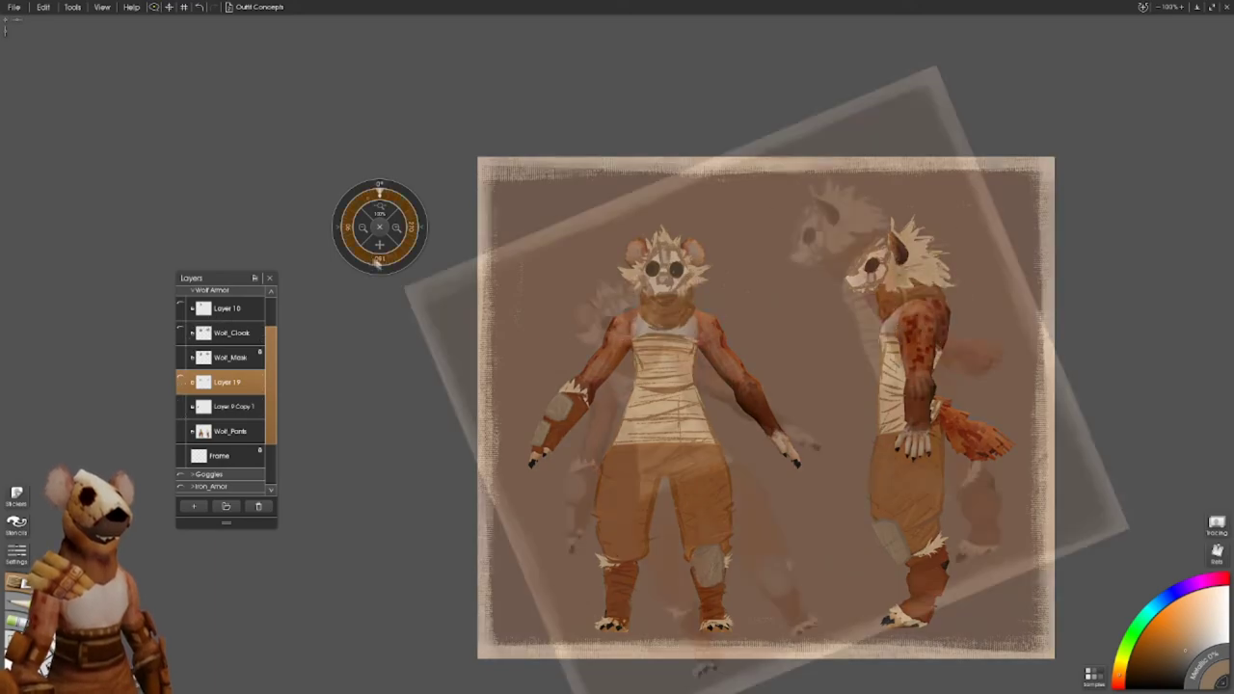
pyautogui.click(182, 357)
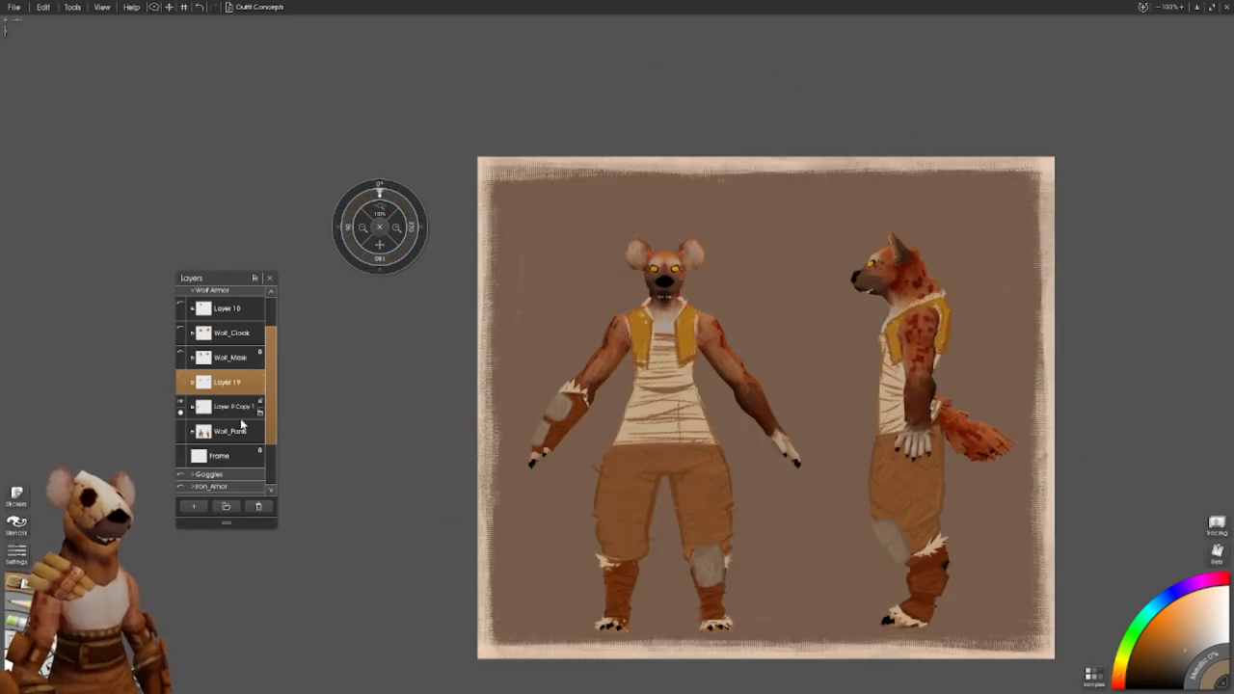
pyautogui.click(181, 358)
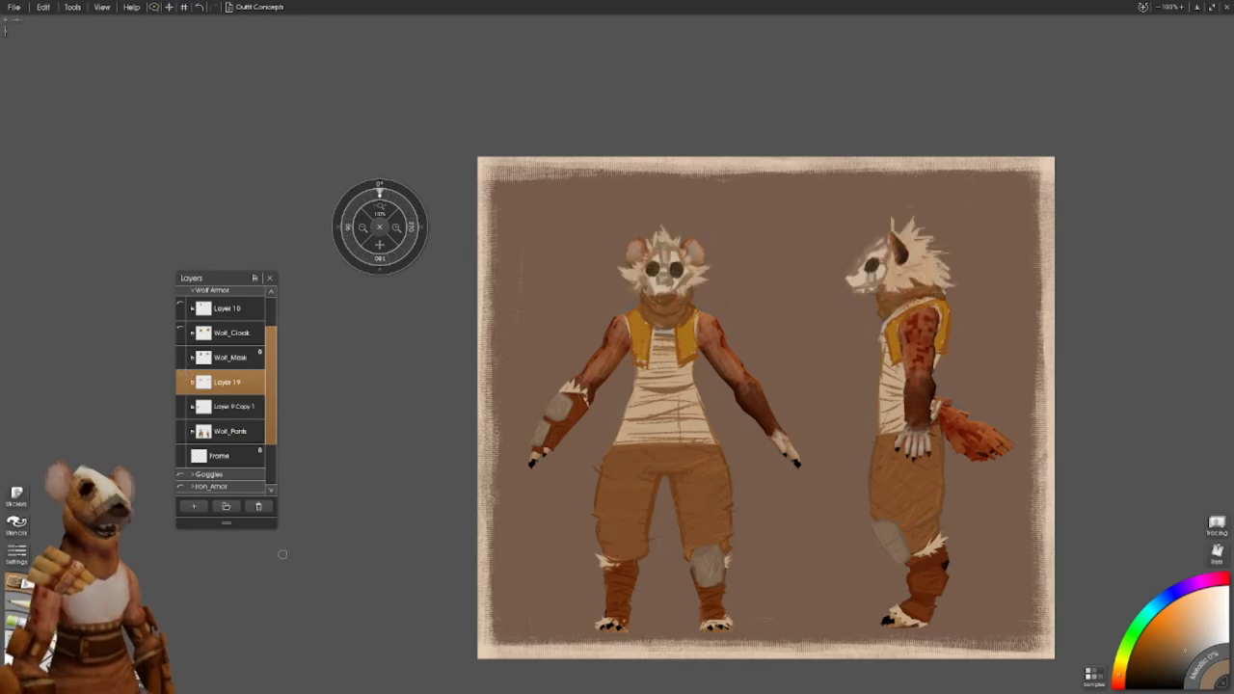
pyautogui.click(180, 332)
pyautogui.click(180, 332)
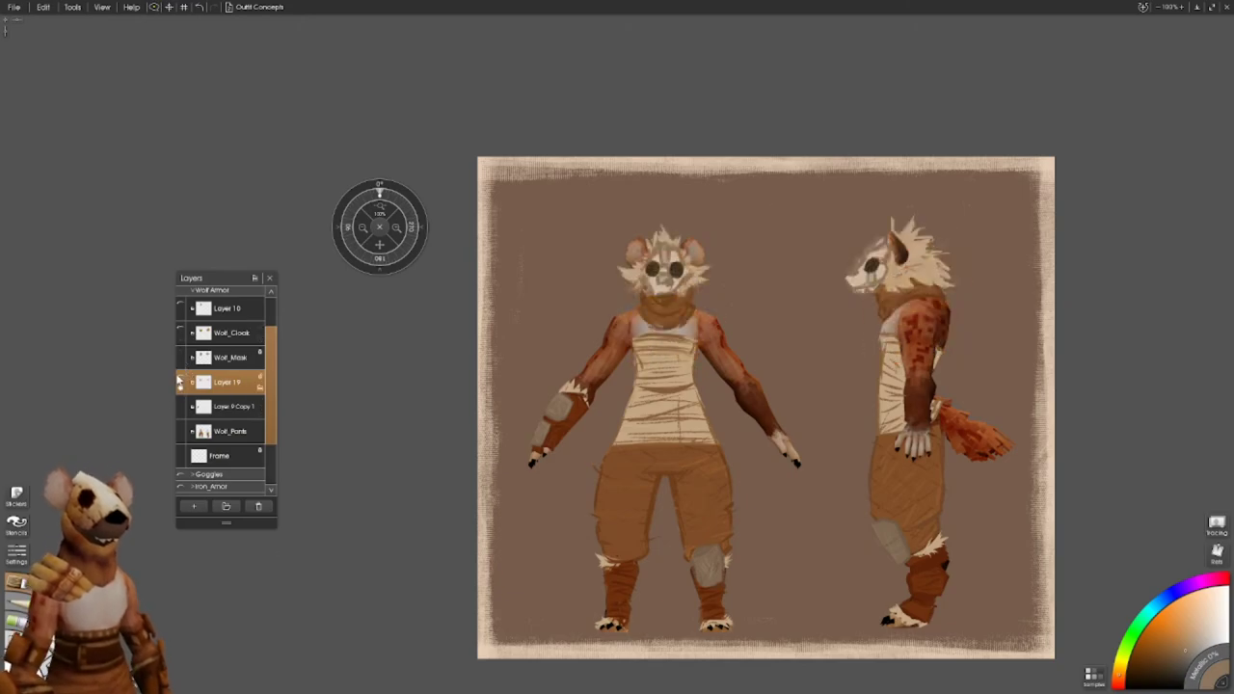
# - Compare the outfit with the mask, cloak and Layer 19 vest on and off, ending with the vest and mask shown
pyautogui.click(181, 357)
pyautogui.click(180, 332)
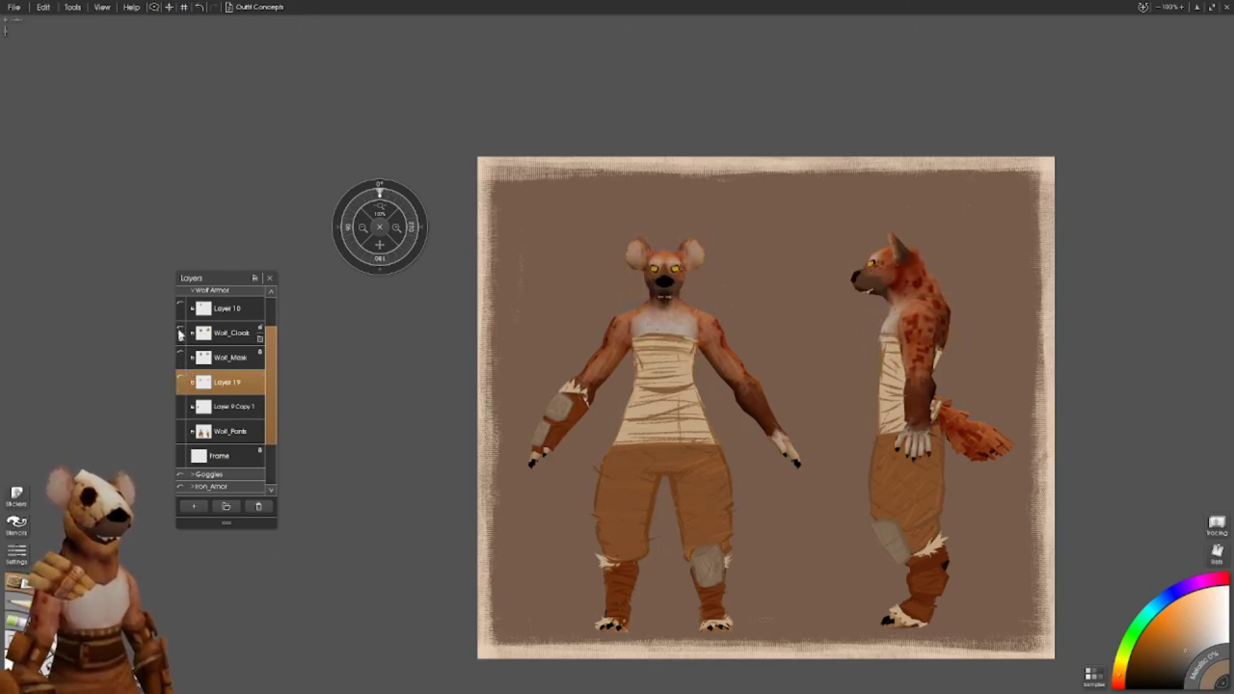
pyautogui.click(181, 358)
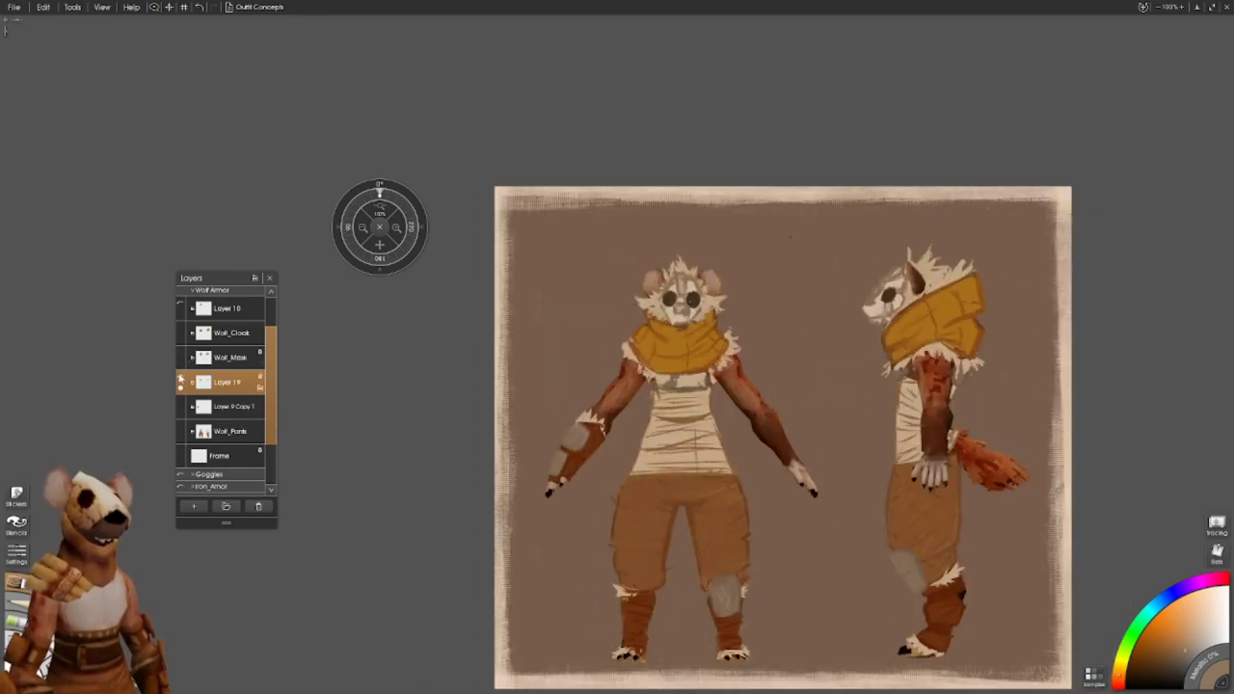
pyautogui.click(181, 358)
pyautogui.click(181, 332)
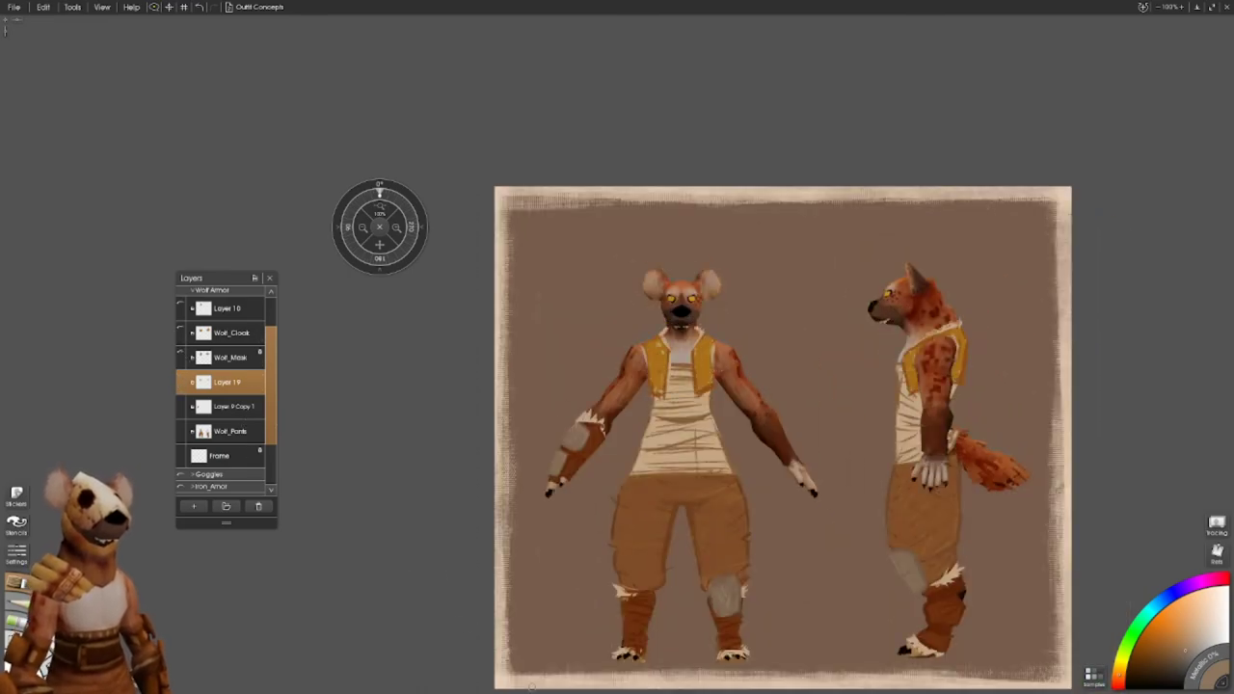
pyautogui.click(181, 357)
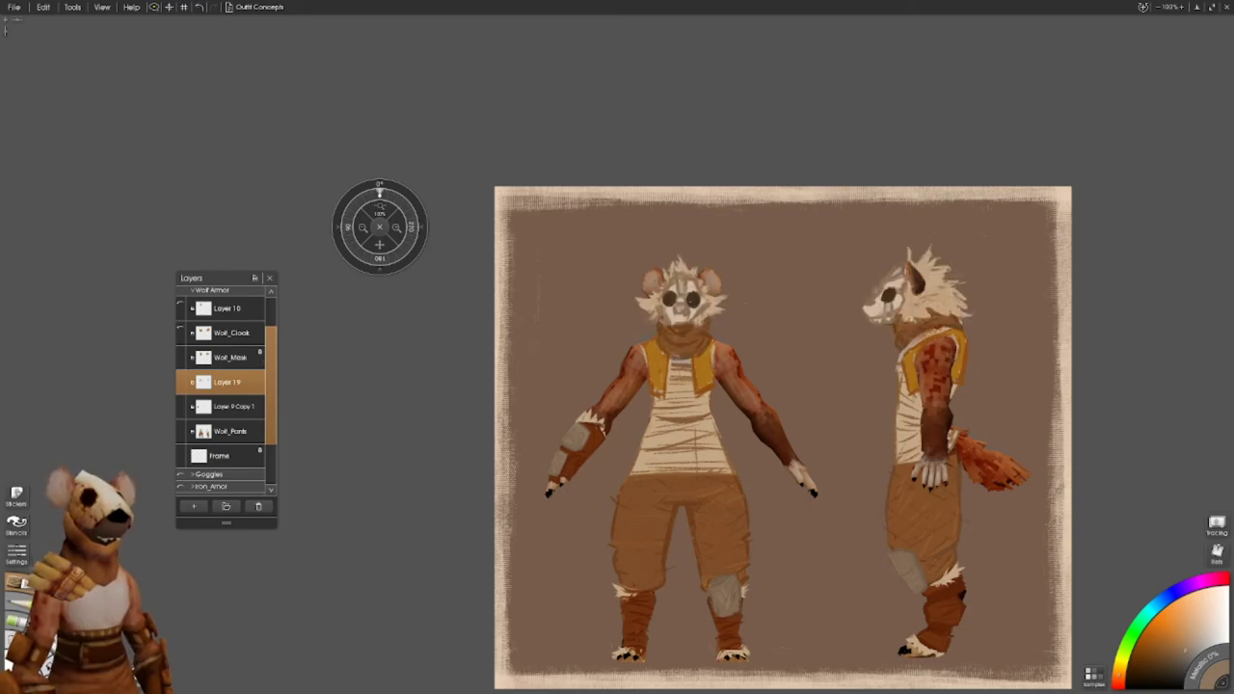
# - Add a new layer above Layer 19 and paint grey lacing straps across the open front of the yellow vest
pyautogui.moveTo(360, 213); pyautogui.dragTo(296, 171)
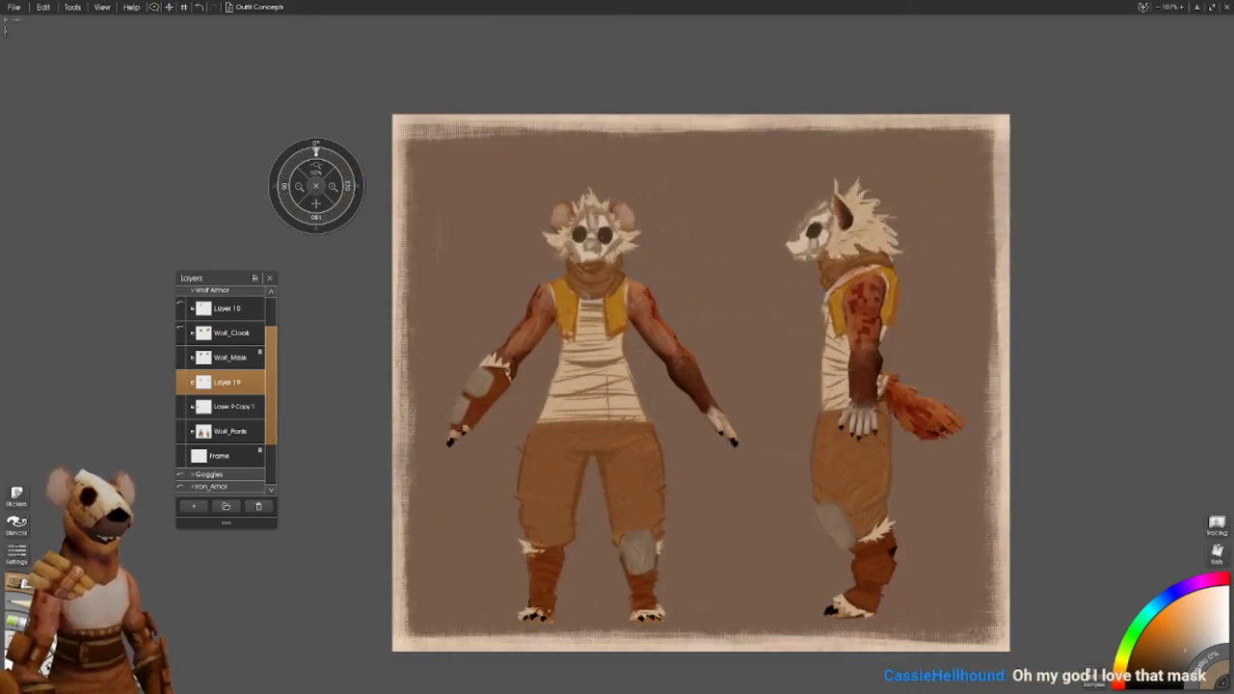
pyautogui.scroll(5, 369, 591)
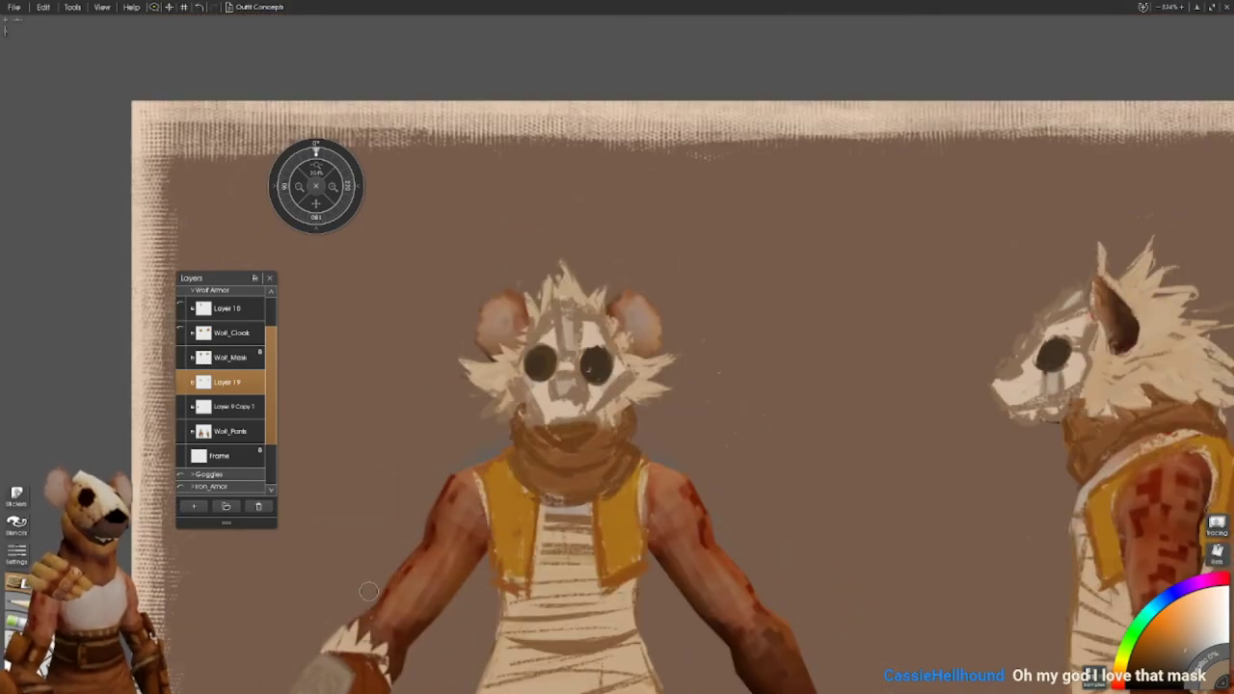
pyautogui.hotkey('ctrl', 'z')
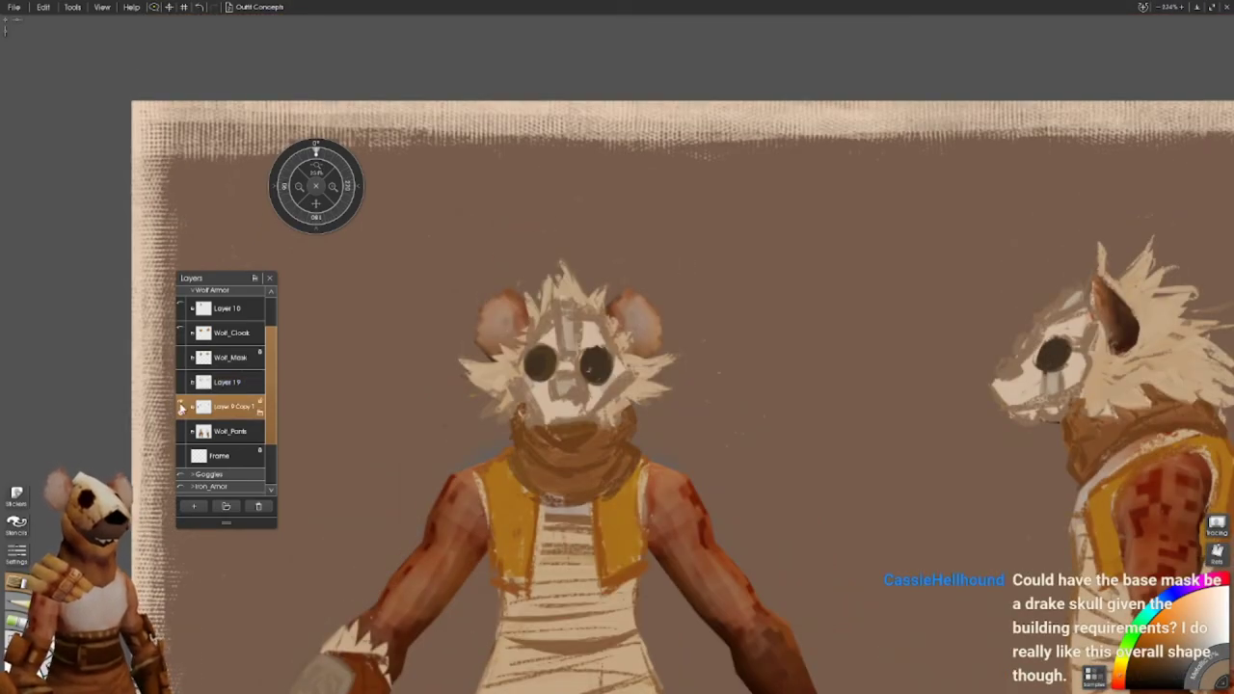
pyautogui.moveTo(315, 148); pyautogui.dragTo(283, 165)
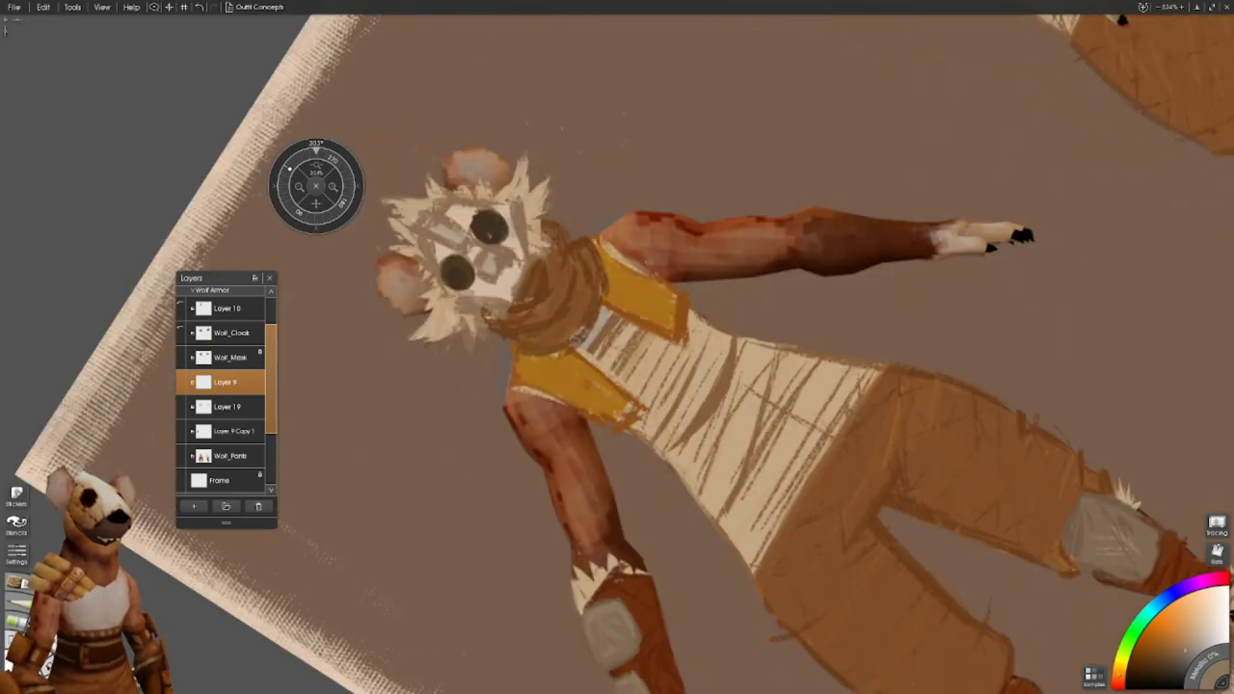
pyautogui.click(184, 386)
pyautogui.click(185, 386)
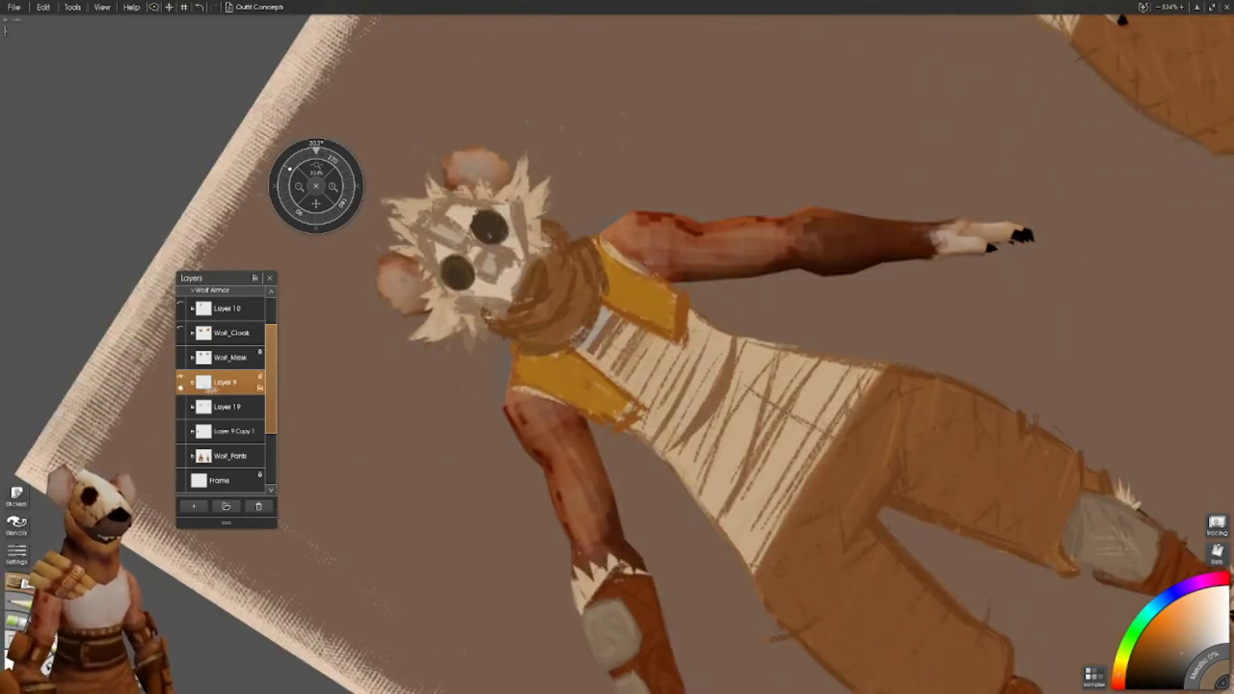
pyautogui.moveTo(169, 7); pyautogui.dragTo(112, 70)
pyautogui.moveTo(564, 472)
pyautogui.mouseDown()
pyautogui.moveTo(618, 409)
pyautogui.moveTo(577, 457)
pyautogui.moveTo(601, 433)
pyautogui.mouseUp()
pyautogui.hotkey('ctrl', 'shift', '0')
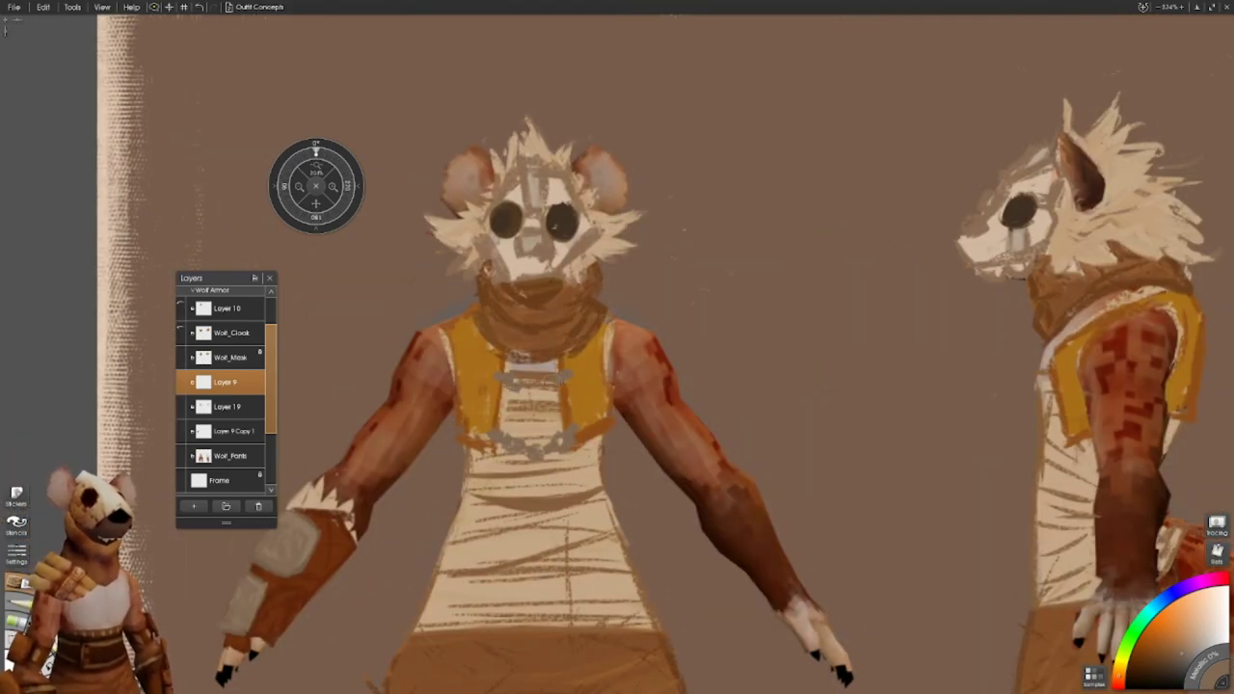
pyautogui.moveTo(567, 372); pyautogui.dragTo(387, 279)
pyautogui.moveTo(706, 412)
pyautogui.mouseDown()
pyautogui.moveTo(688, 487)
pyautogui.moveTo(665, 476)
pyautogui.moveTo(674, 453)
pyautogui.moveTo(666, 472)
pyautogui.mouseUp()
# - Merge the lacing into the vest layer and rename that layer Wolf_Vest
pyautogui.hotkey('ctrl', '0')
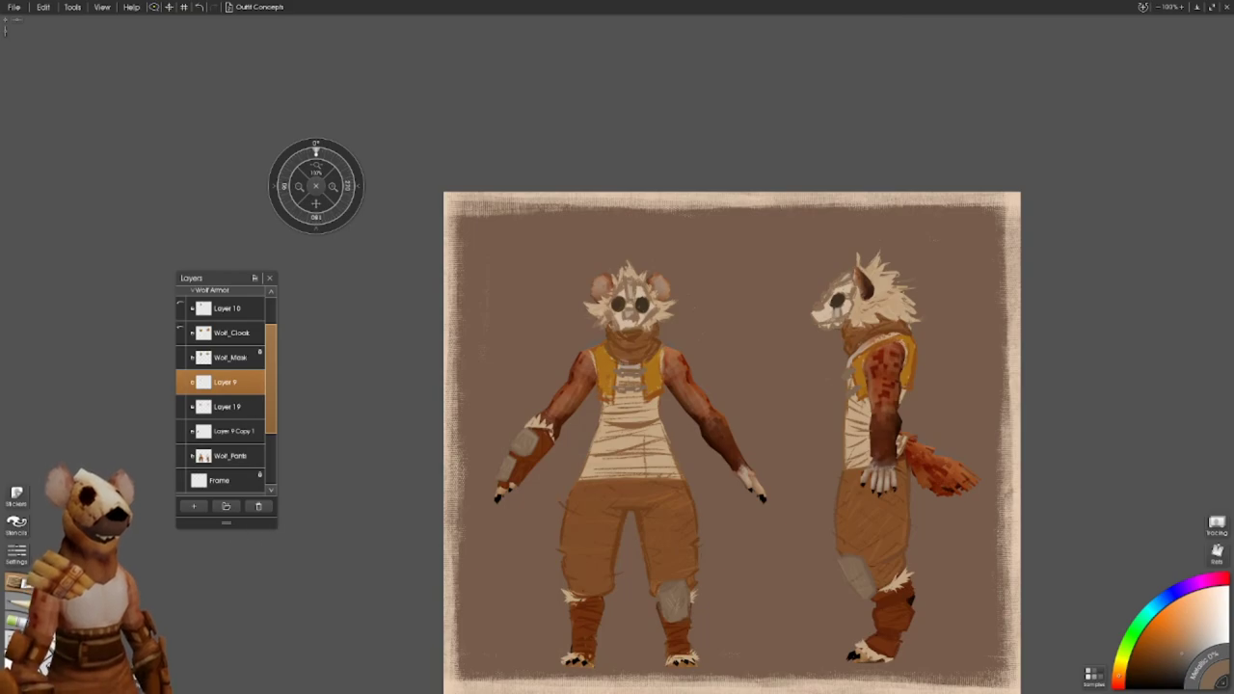
pyautogui.click(328, 193)
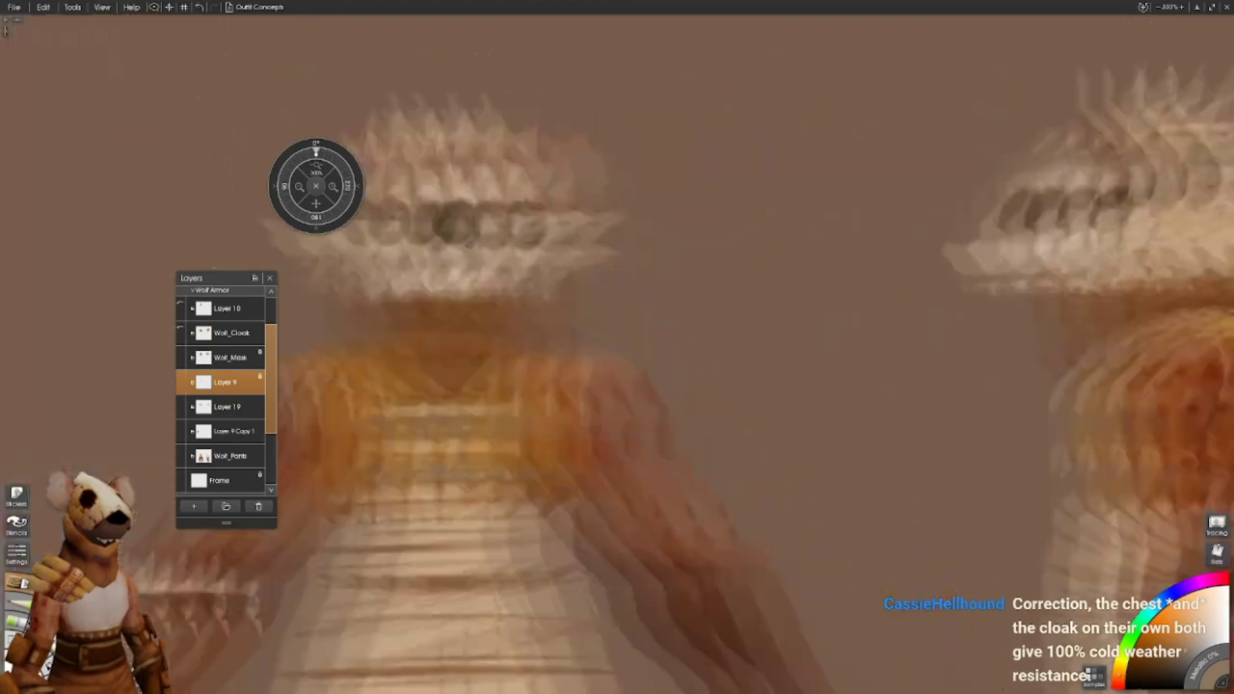
pyautogui.hotkey('ctrl', '0')
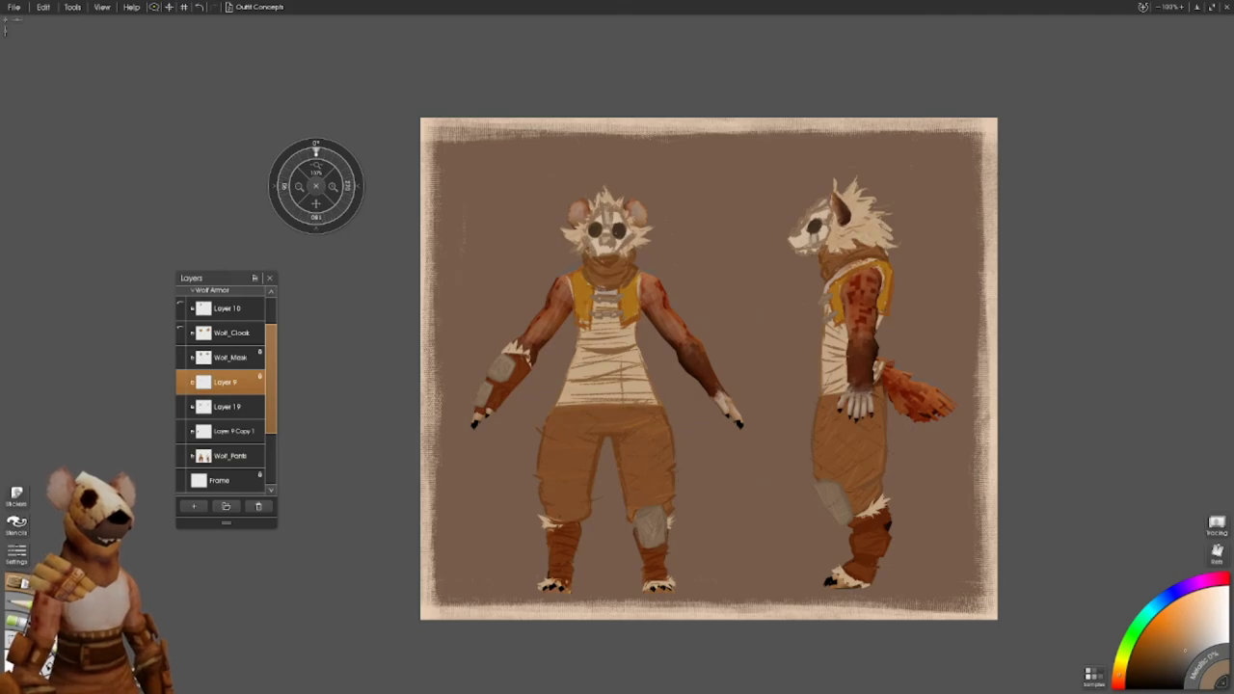
pyautogui.doubleClick(229, 388)
pyautogui.write('Wolf_Vest')
pyautogui.press('Return')
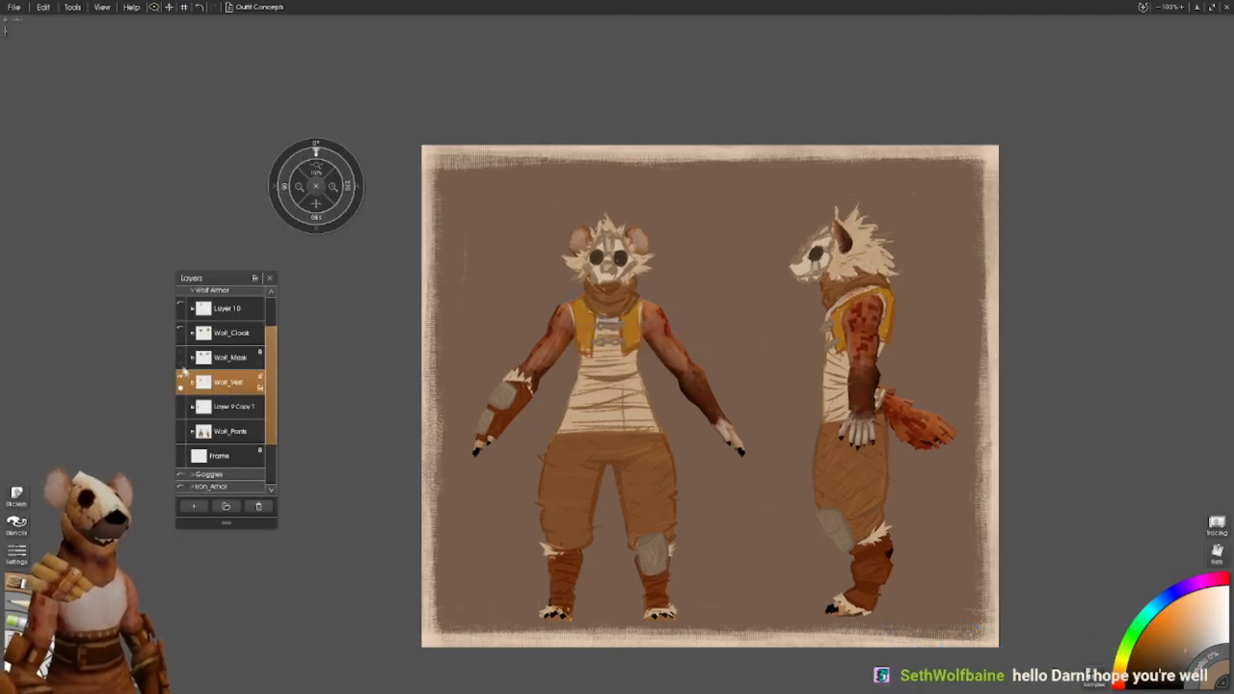
# - Show Wolf_Cloak with the vest hidden and paint broken grey pattern bands around the cloak in both views on a new layer above it
pyautogui.click(181, 332)
pyautogui.click(215, 336)
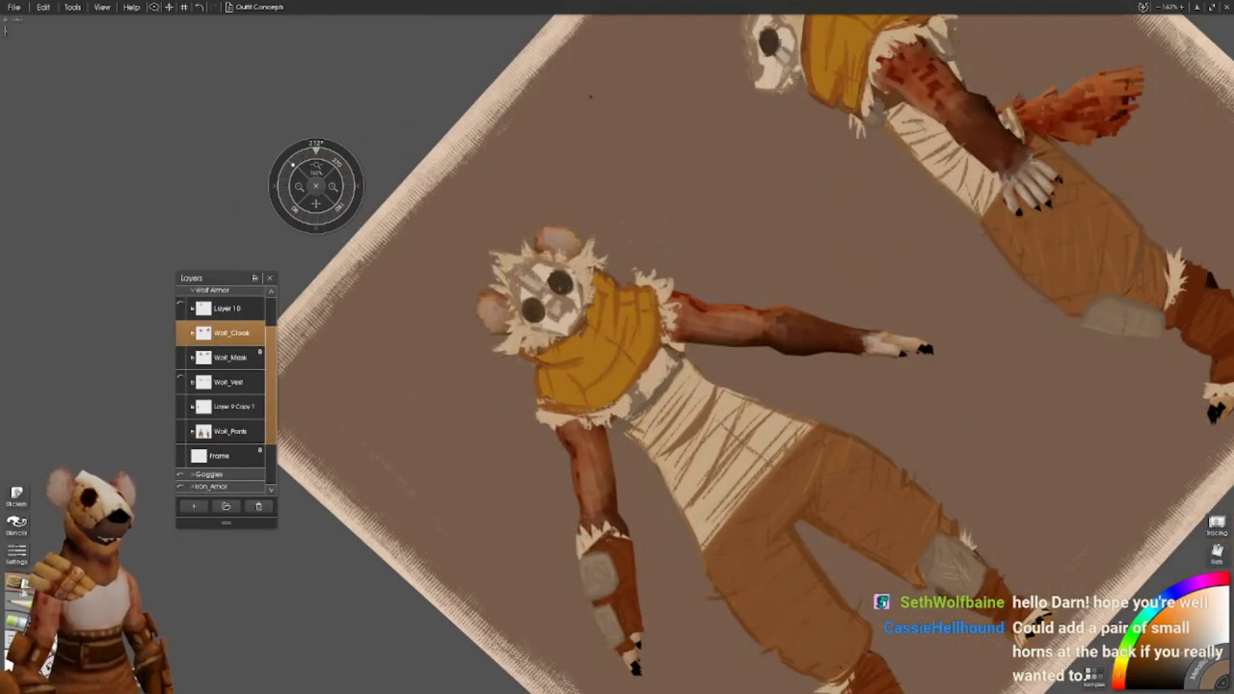
pyautogui.hotkey('ctrl', 'shift', 'n')
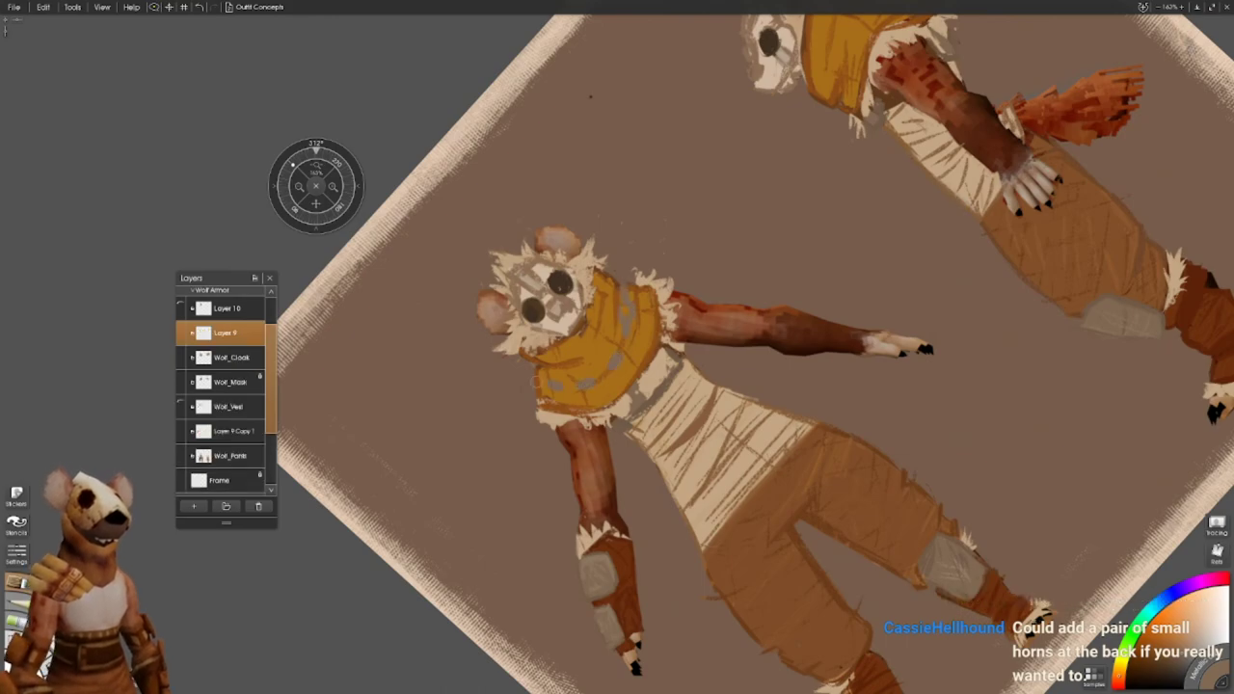
pyautogui.scroll(4, 675, 356)
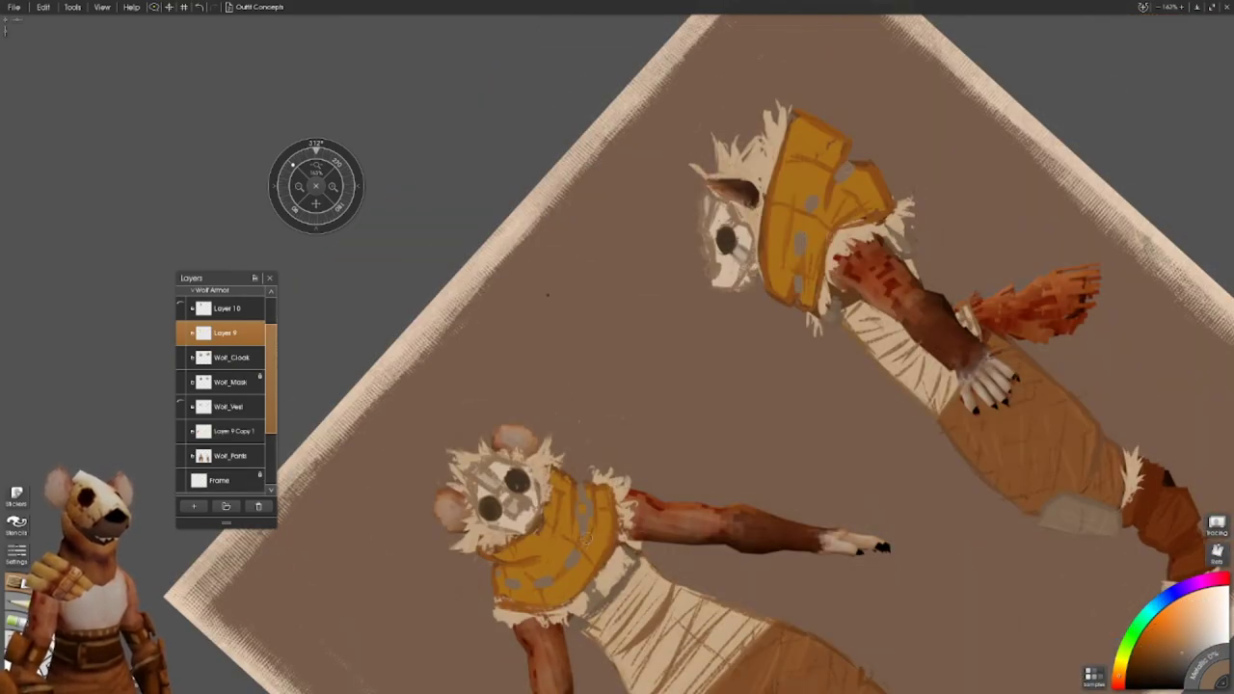
pyautogui.scroll(3, 683, 496)
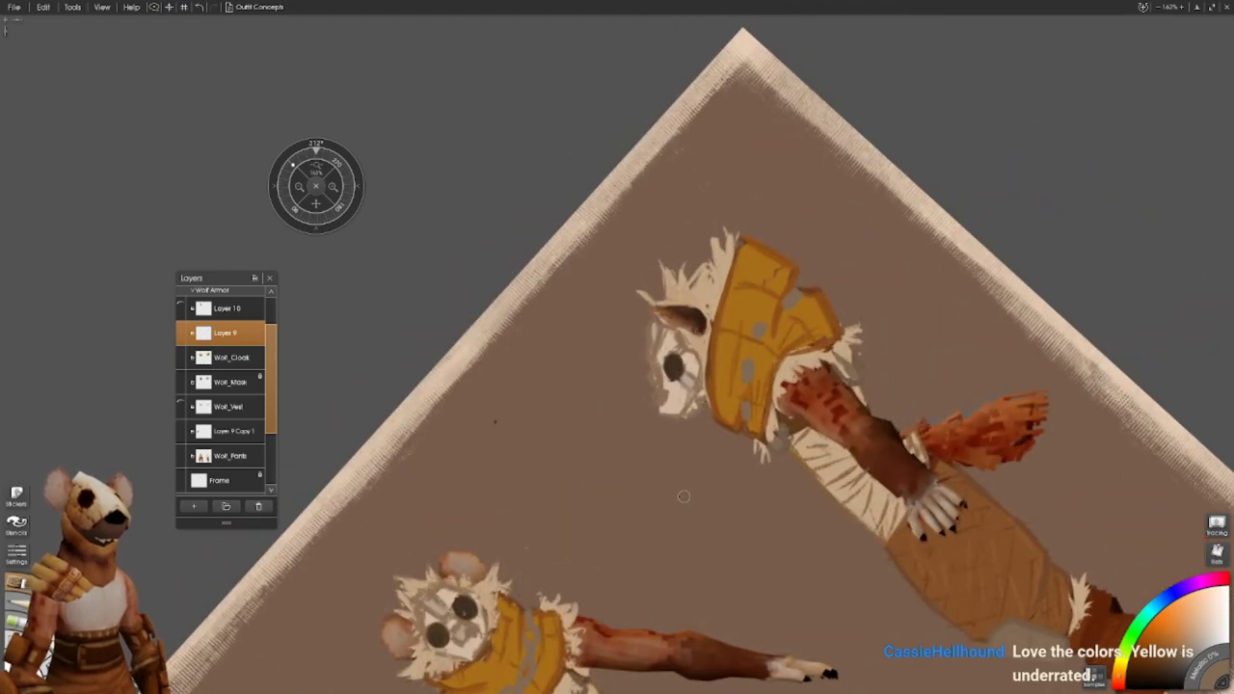
pyautogui.scroll(-3, 675, 356)
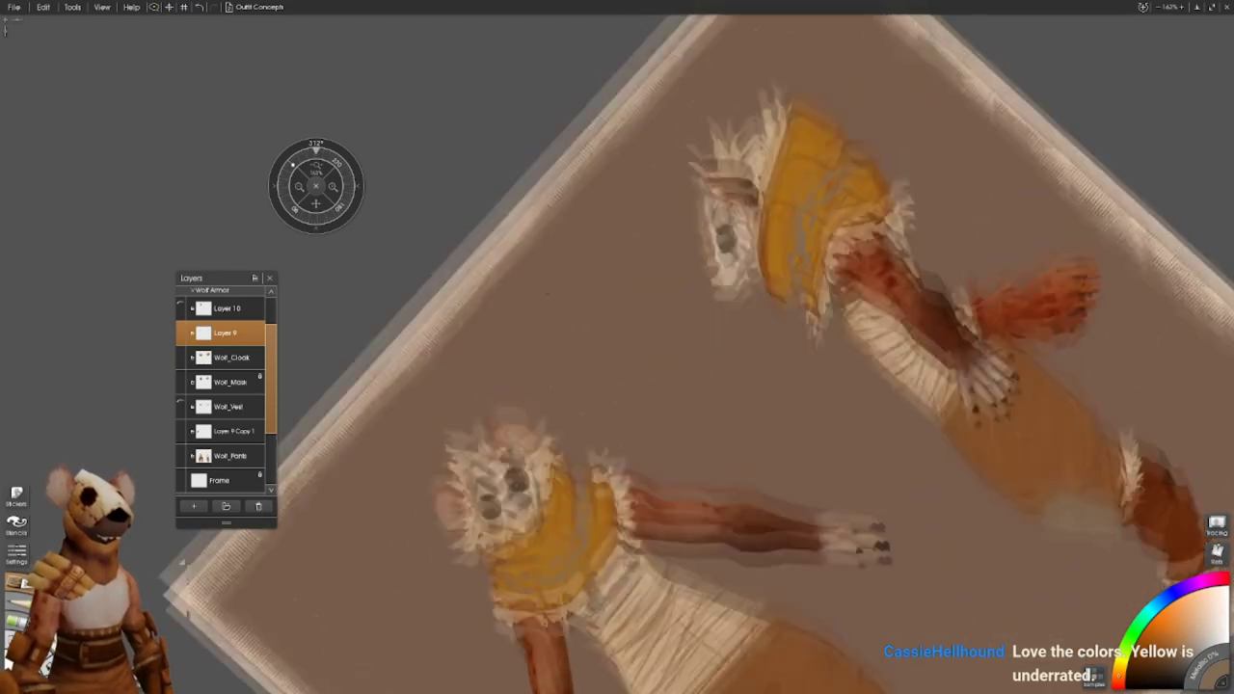
pyautogui.click(292, 174)
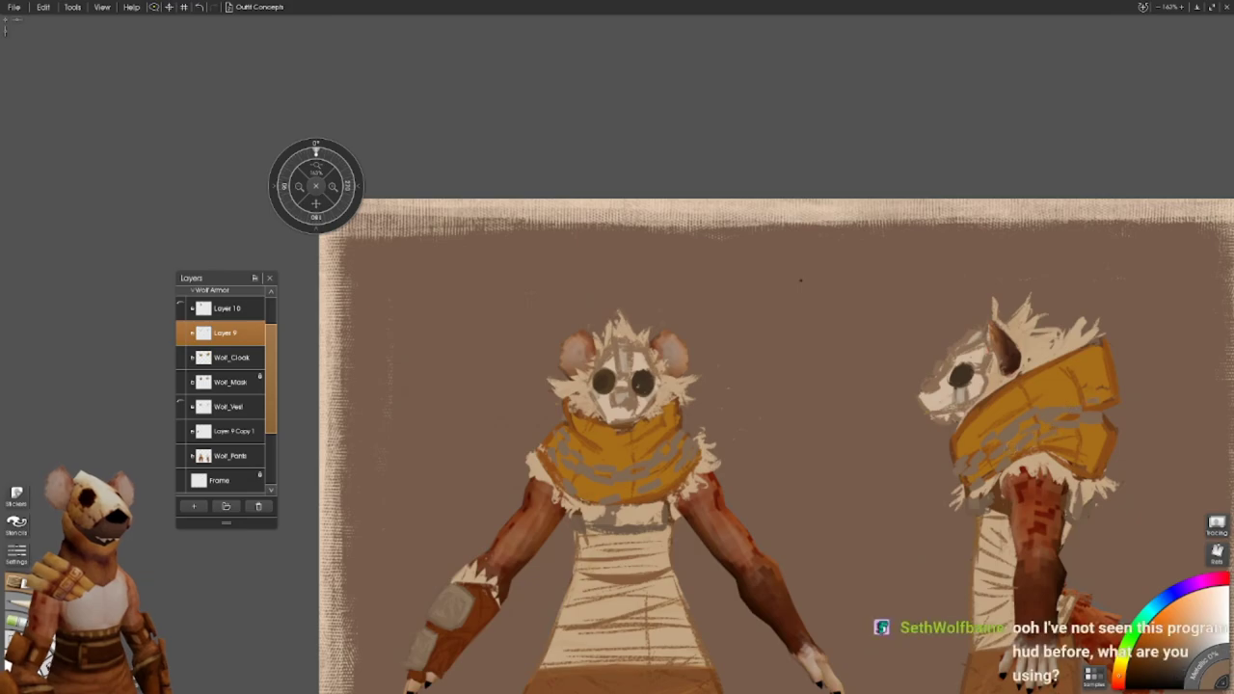
pyautogui.moveTo(476, 664); pyautogui.dragTo(354, 582)
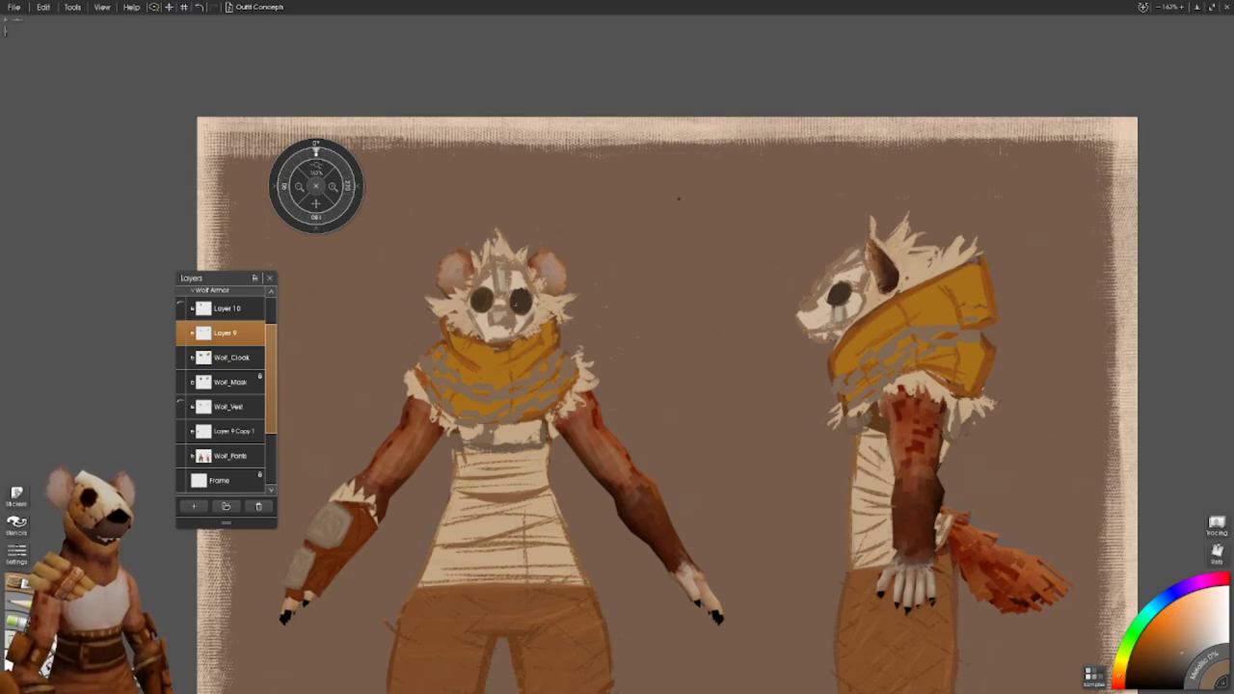
# - Adjust the colors of the cloak pattern on Layer 9, raising brightness and contrast and lowering the color saturation
pyautogui.scroll(5, 419, 350)
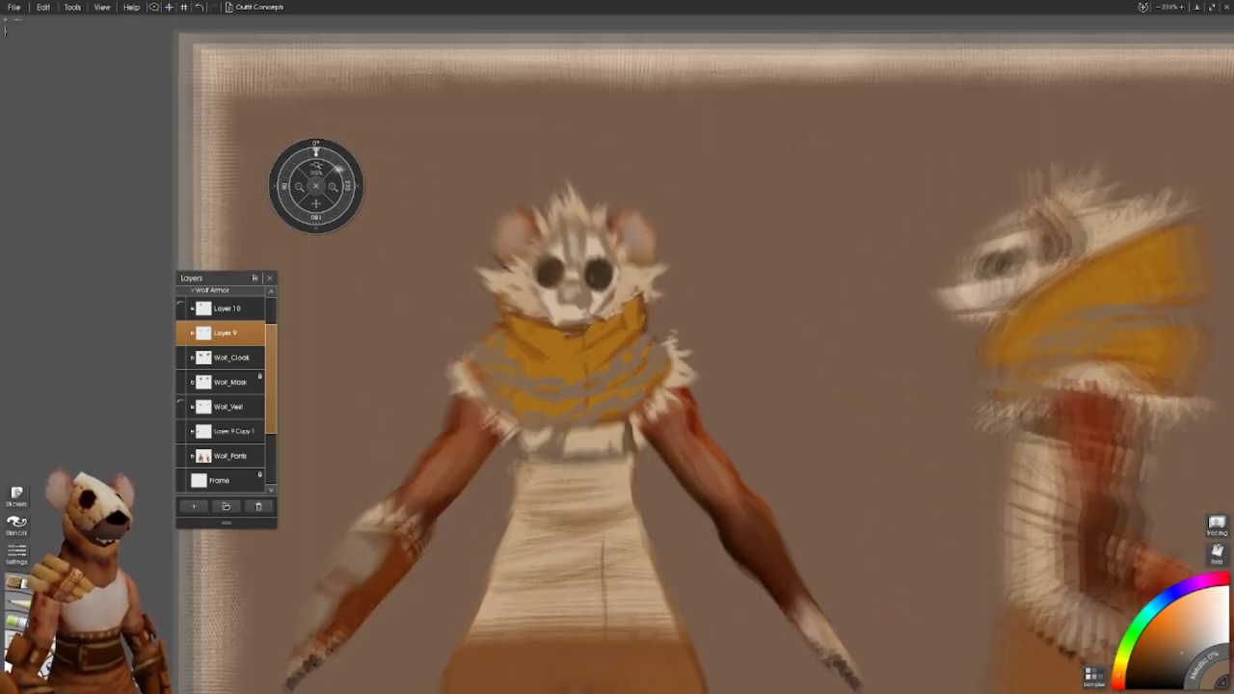
pyautogui.moveTo(331, 159); pyautogui.dragTo(285, 178)
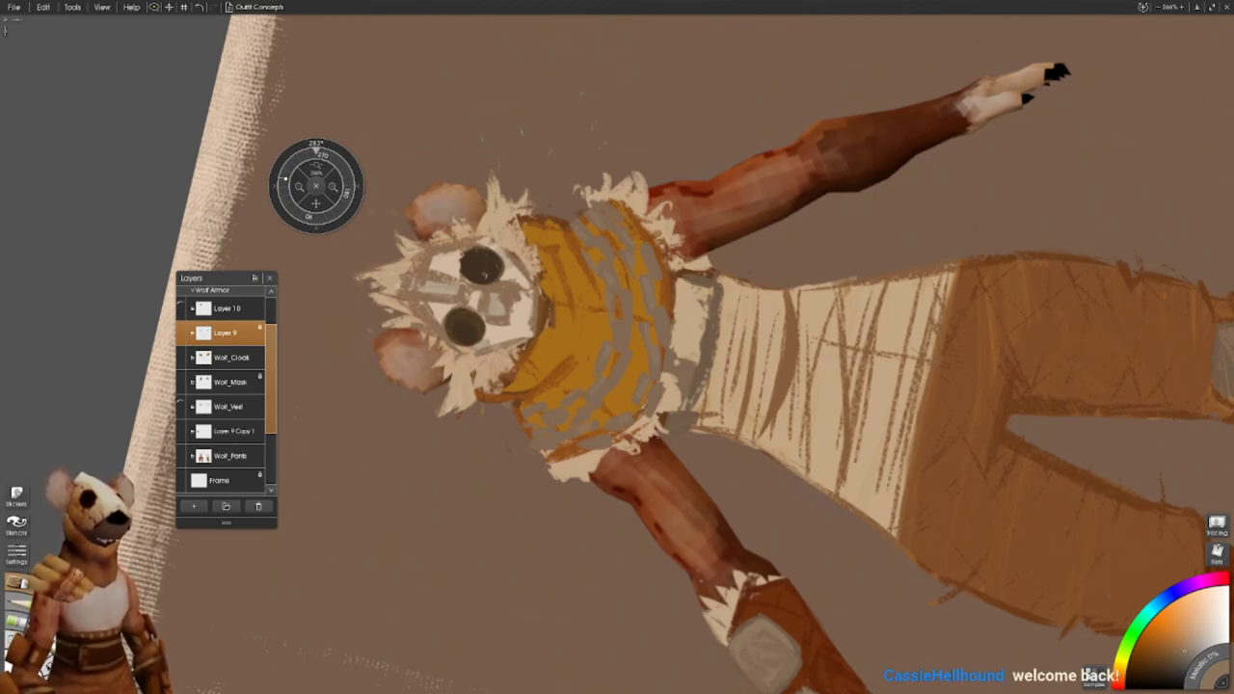
pyautogui.scroll(1, 617, 366)
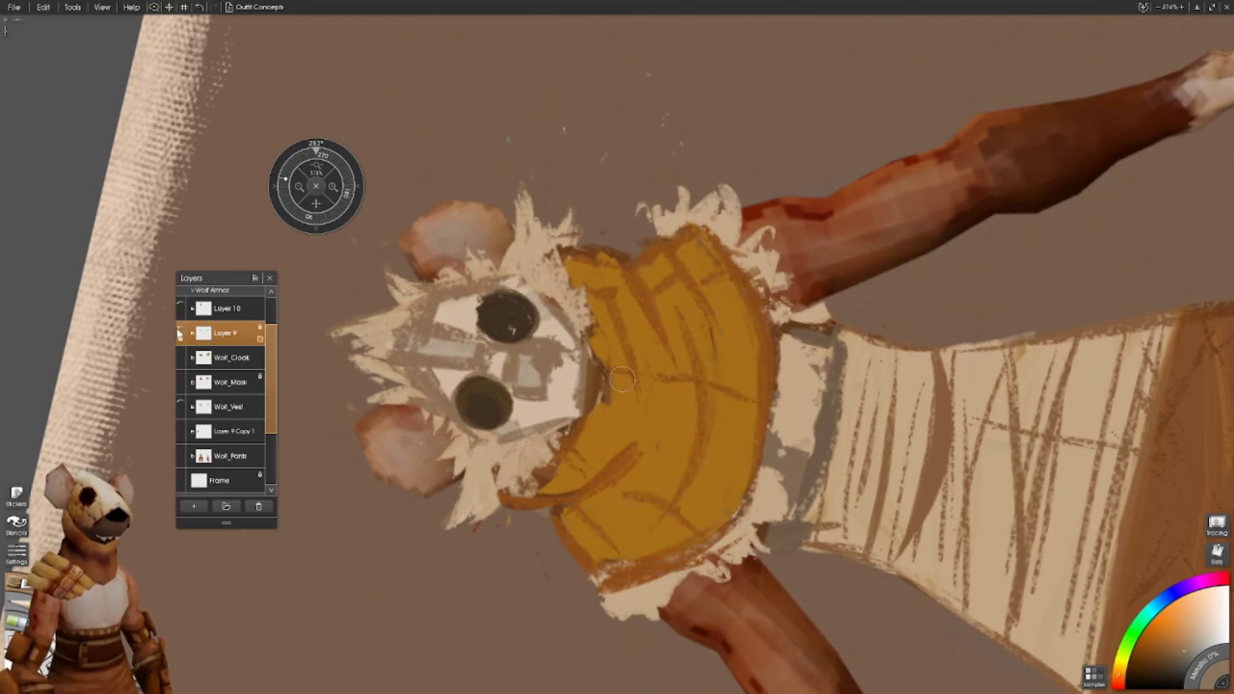
pyautogui.hotkey('ctrl', 'shift', 'u')
pyautogui.moveTo(620, 408)
pyautogui.mouseDown()
pyautogui.moveTo(663, 410)
pyautogui.moveTo(594, 438)
pyautogui.moveTo(622, 393)
pyautogui.mouseUp()
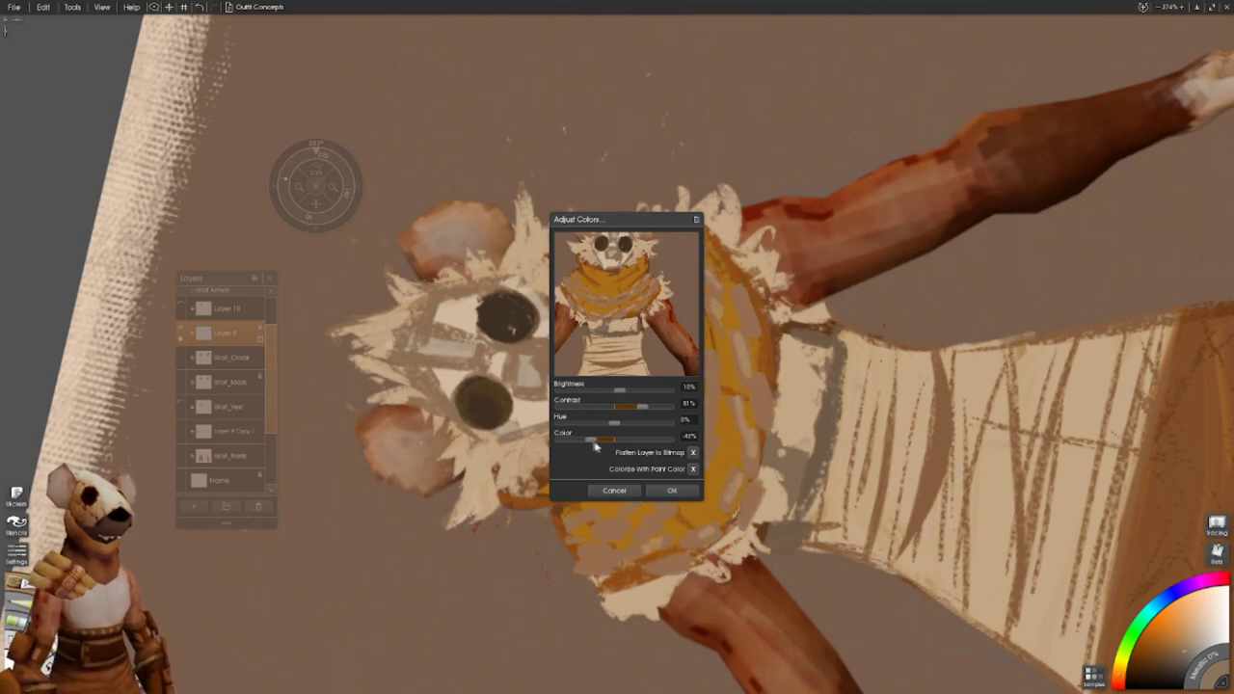
pyautogui.click(672, 490)
pyautogui.hotkey('ctrl', '0')
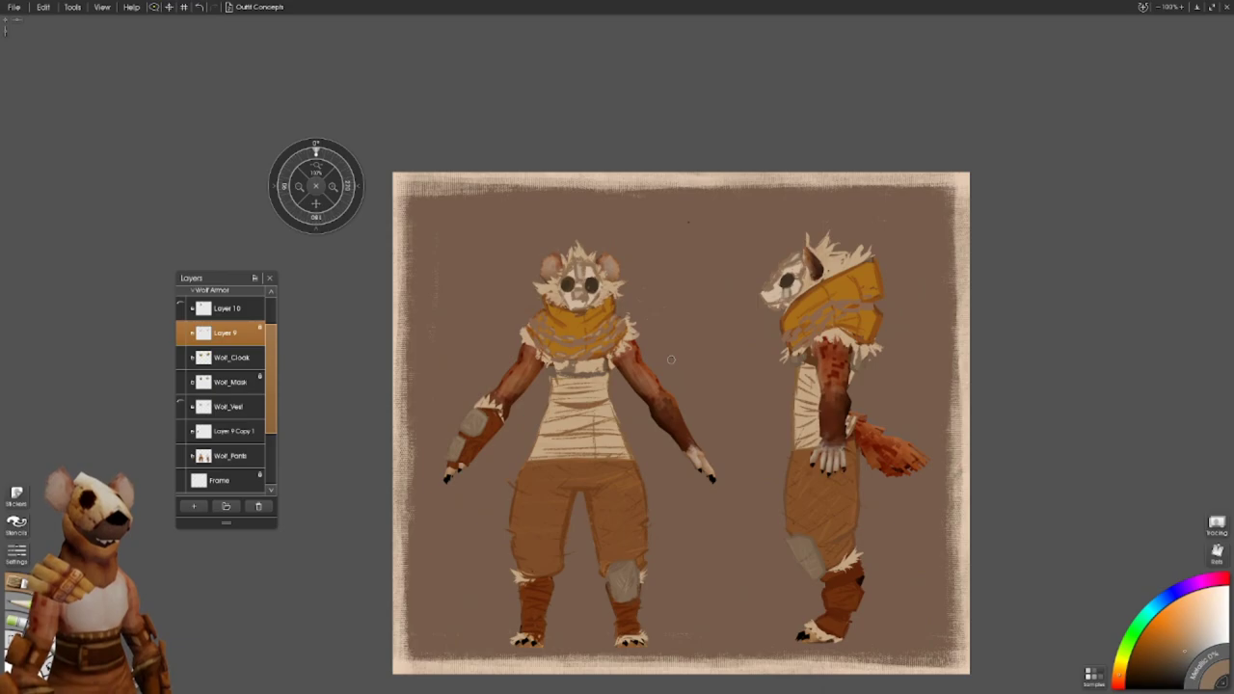
# - Merge the pattern layer into Wolf_Cloak and rename Layer 9 Copy 1 as Wolf_Glove
pyautogui.moveTo(670, 360); pyautogui.dragTo(746, 286)
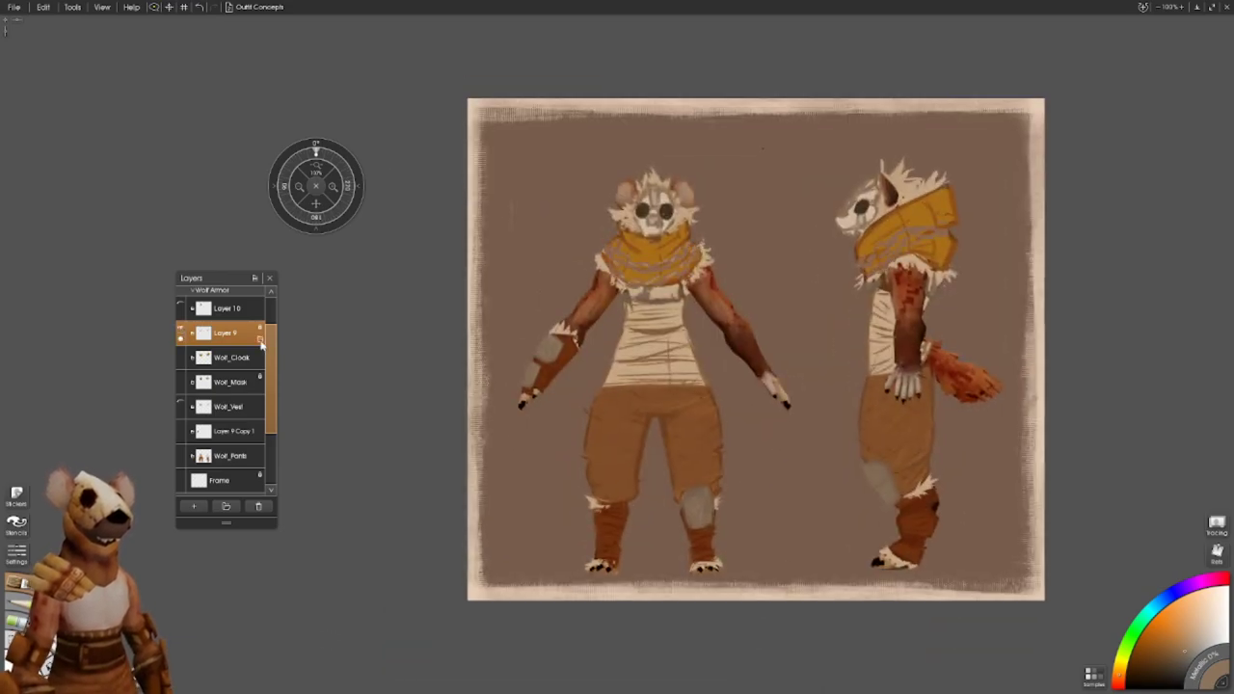
pyautogui.rightClick(191, 333)
pyautogui.click(193, 355)
pyautogui.click(229, 409)
pyautogui.doubleClick(230, 412)
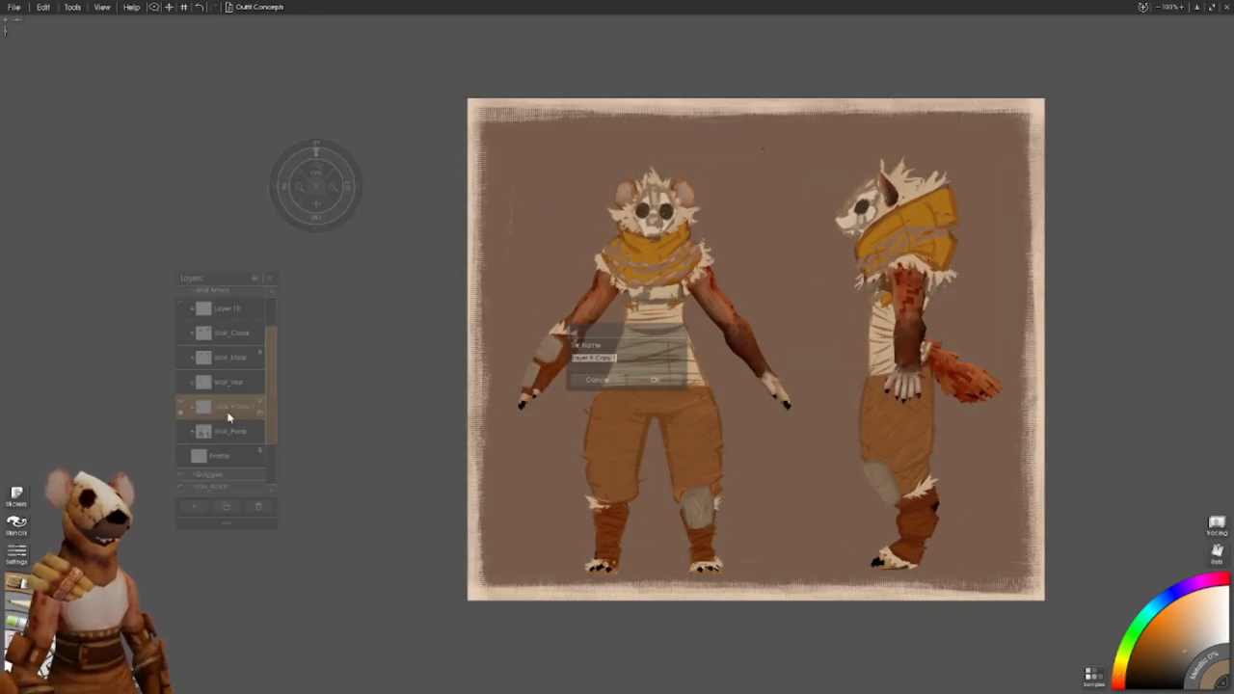
pyautogui.write('Wolf_Glove')
pyautogui.press('Return')
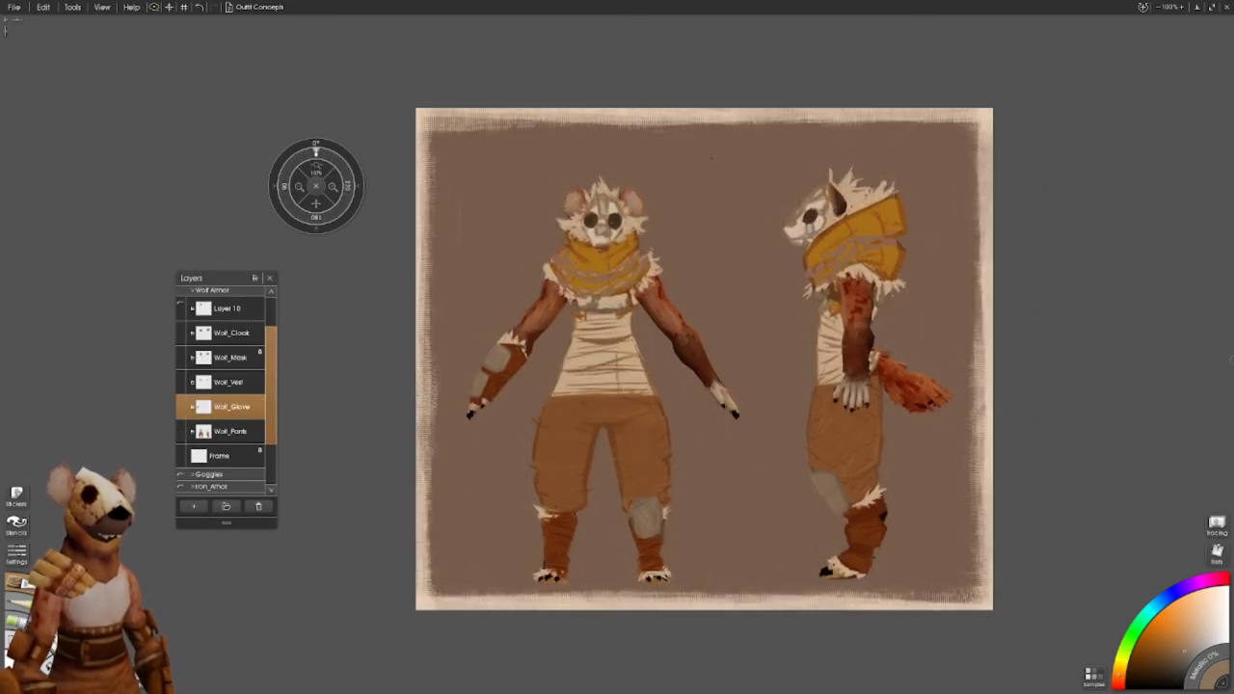
# - Hide the cloak, mask, vest and glove and paint rows of small white teeth on the leg wraps on a new layer above Wolf_Pants
pyautogui.click(180, 333)
pyautogui.click(181, 356)
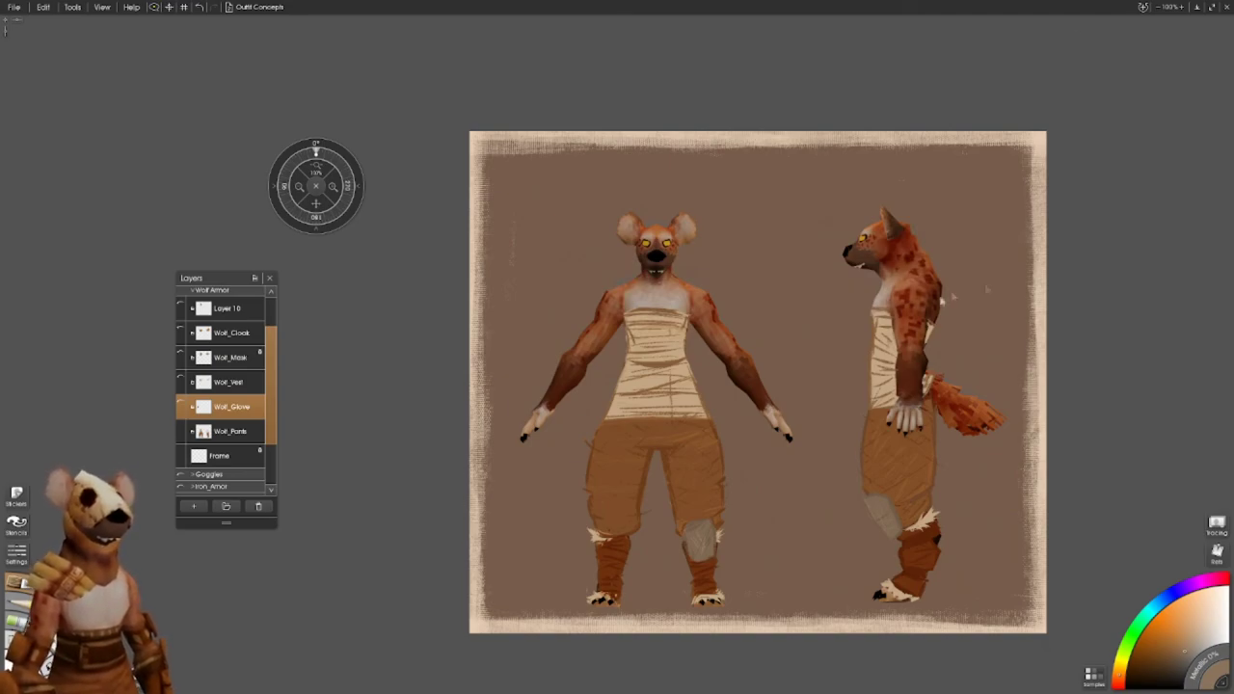
pyautogui.scroll(2, 686, 585)
pyautogui.hotkey('ctrl', 'shift', 'n')
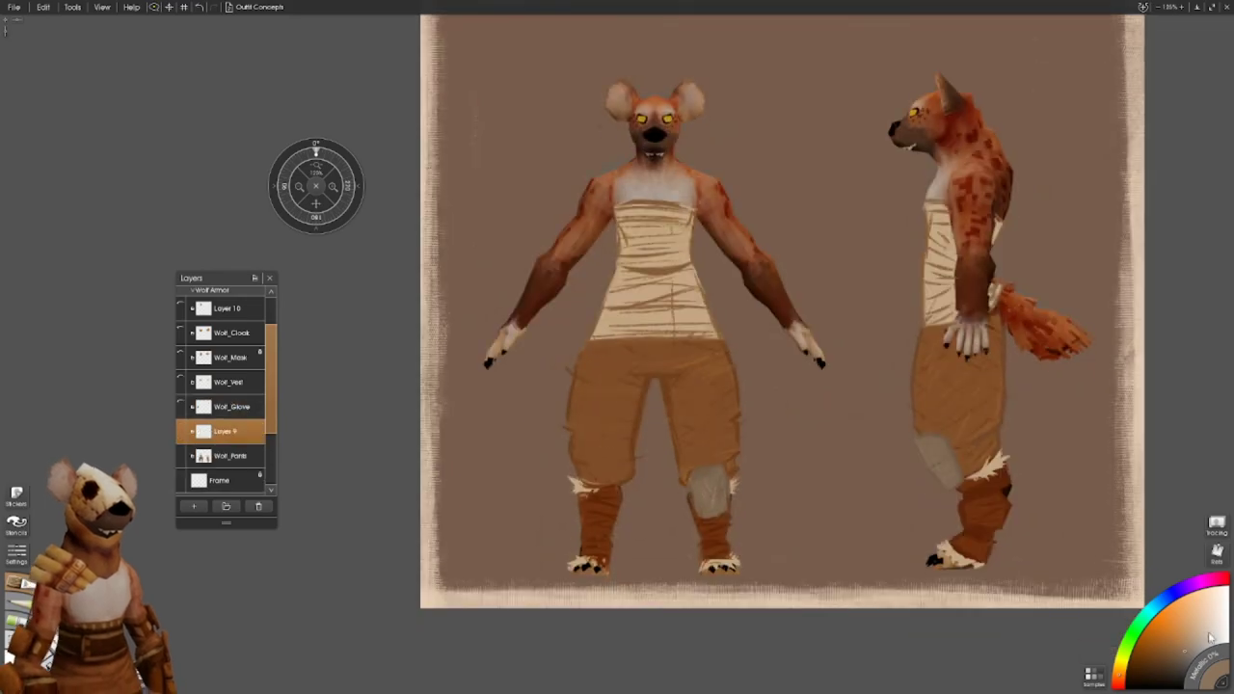
pyautogui.moveTo(991, 480); pyautogui.dragTo(990, 495)
pyautogui.moveTo(977, 480); pyautogui.dragTo(976, 497)
pyautogui.moveTo(987, 525)
pyautogui.mouseDown()
pyautogui.moveTo(985, 540)
pyautogui.moveTo(974, 533)
pyautogui.mouseUp()
pyautogui.moveTo(733, 498); pyautogui.dragTo(732, 508)
pyautogui.moveTo(725, 530); pyautogui.dragTo(724, 548)
pyautogui.moveTo(578, 527); pyautogui.dragTo(578, 543)
pyautogui.moveTo(599, 528); pyautogui.dragTo(599, 549)
pyautogui.moveTo(959, 526); pyautogui.dragTo(961, 536)
pyautogui.moveTo(998, 530); pyautogui.dragTo(1001, 555)
pyautogui.moveTo(780, 308); pyautogui.dragTo(804, 334)
# - Show the glove and paint white teeth along its forearm and hand on a new layer above Wolf_Glove
pyautogui.click(229, 405)
pyautogui.moveTo(545, 378)
pyautogui.mouseDown()
pyautogui.moveTo(556, 395)
pyautogui.moveTo(534, 372)
pyautogui.mouseUp()
pyautogui.moveTo(771, 347)
pyautogui.mouseDown()
pyautogui.moveTo(802, 403)
pyautogui.moveTo(761, 350)
pyautogui.mouseUp()
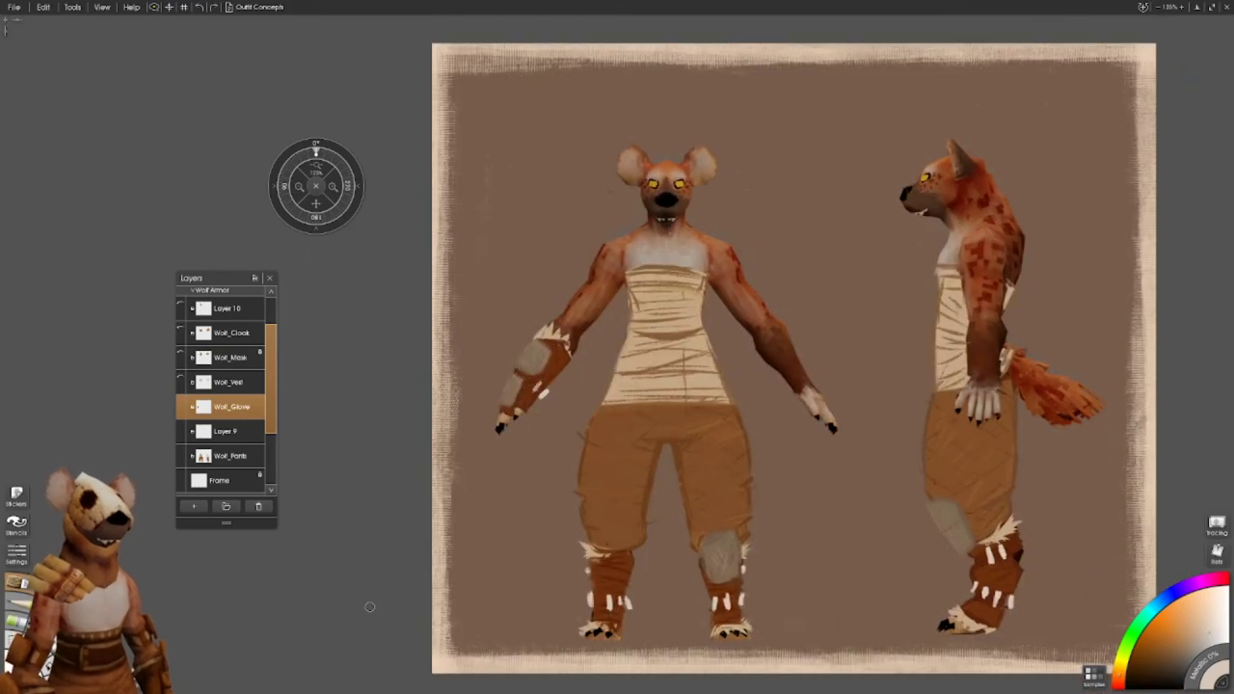
pyautogui.click(193, 506)
pyautogui.moveTo(494, 403)
pyautogui.mouseDown()
pyautogui.moveTo(521, 384)
pyautogui.moveTo(503, 399)
pyautogui.mouseUp()
pyautogui.hotkey('ctrl', 'z')
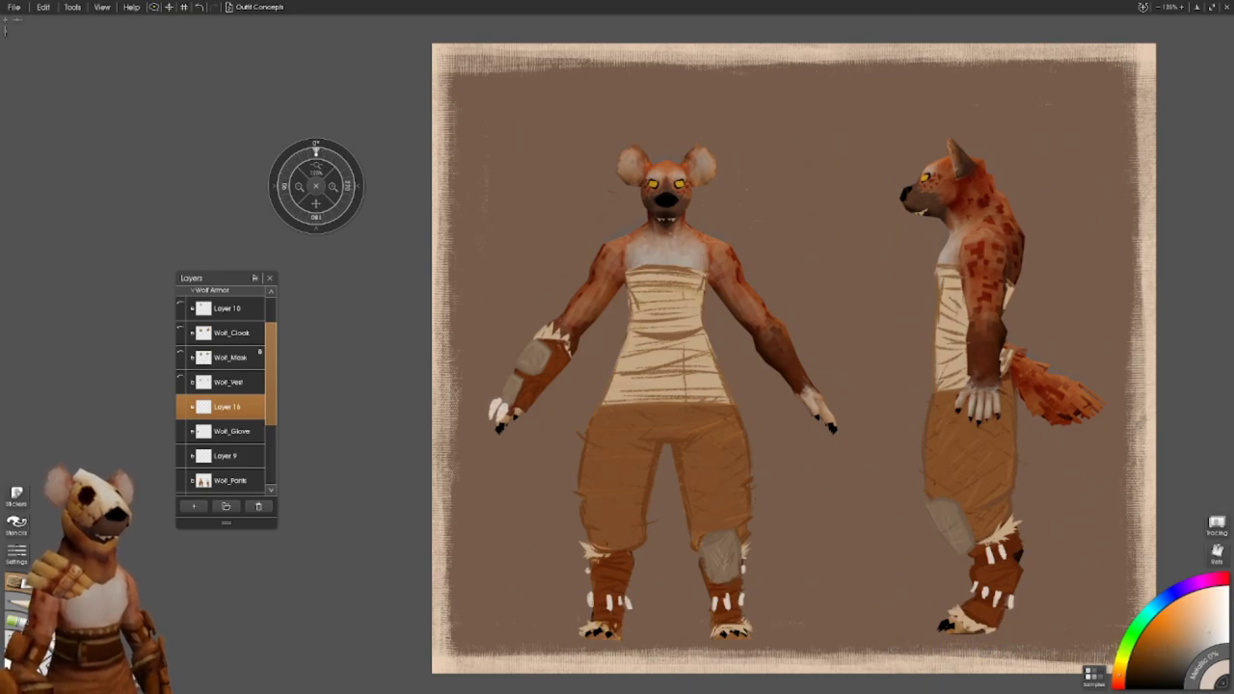
pyautogui.moveTo(429, 467); pyautogui.dragTo(438, 474)
pyautogui.moveTo(539, 463); pyautogui.dragTo(513, 434)
pyautogui.moveTo(528, 376); pyautogui.dragTo(525, 354)
pyautogui.moveTo(511, 364)
pyautogui.mouseDown()
pyautogui.moveTo(501, 351)
pyautogui.moveTo(588, 415)
pyautogui.mouseUp()
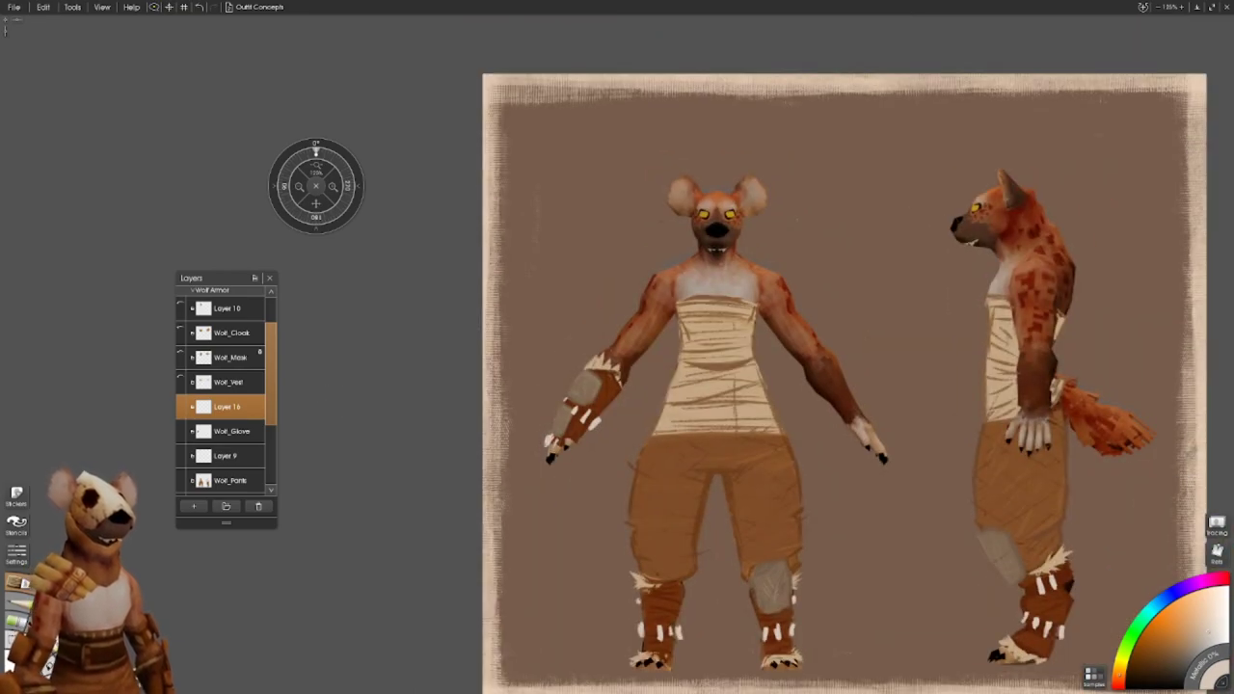
pyautogui.moveTo(557, 440); pyautogui.dragTo(502, 412)
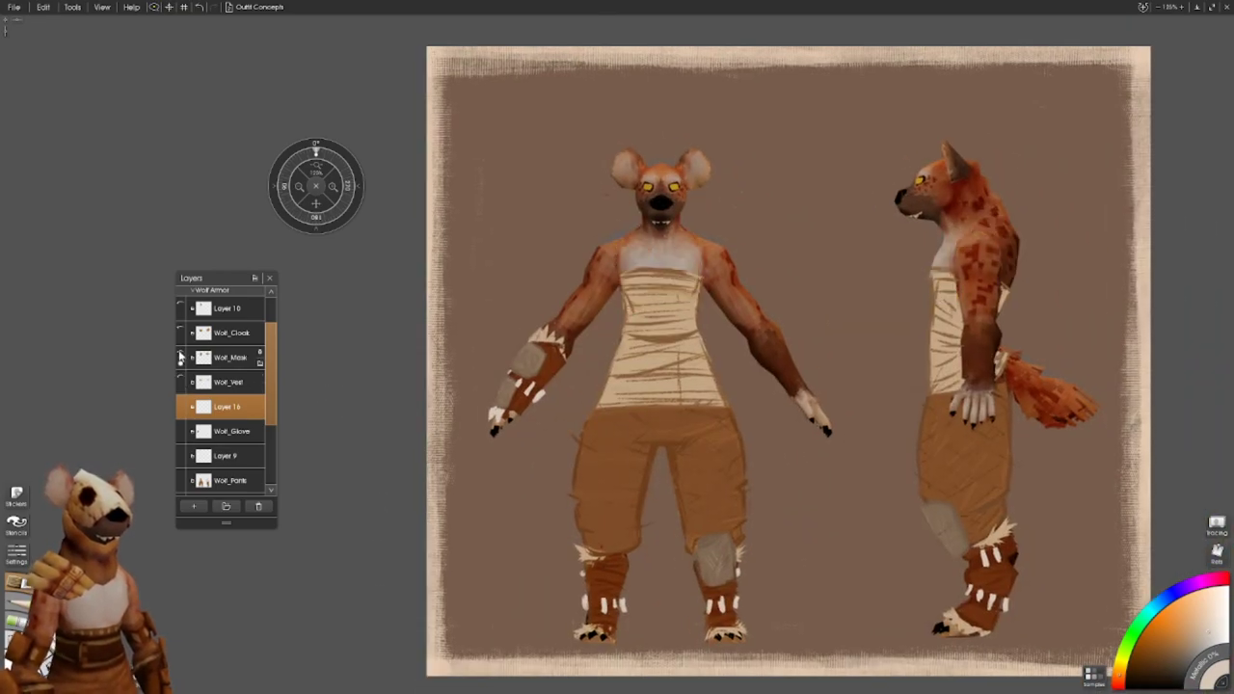
# - Show the Wolf_Mask layer and paint white teeth along the skull mask's jaw
pyautogui.click(181, 357)
pyautogui.click(228, 356)
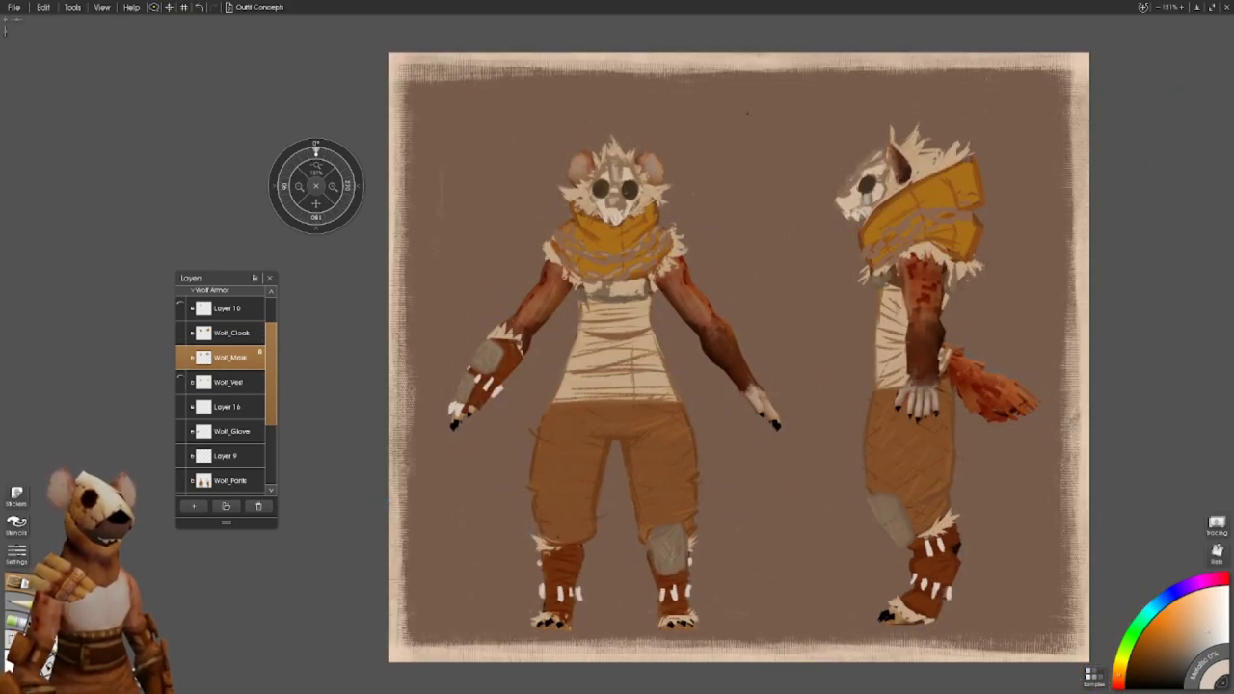
# - Review the toothed outfit with the cloak, vest and mask on and off, ending with all pieces shown
pyautogui.click(180, 332)
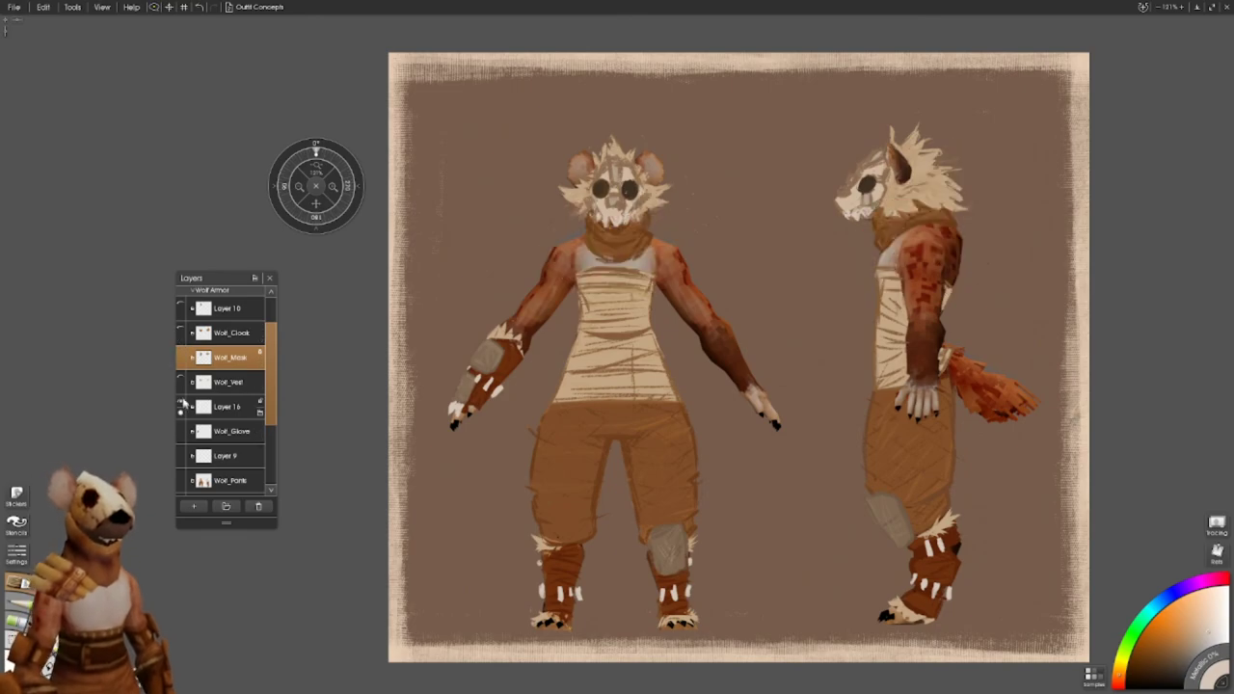
pyautogui.click(180, 332)
pyautogui.click(180, 332)
pyautogui.click(180, 332)
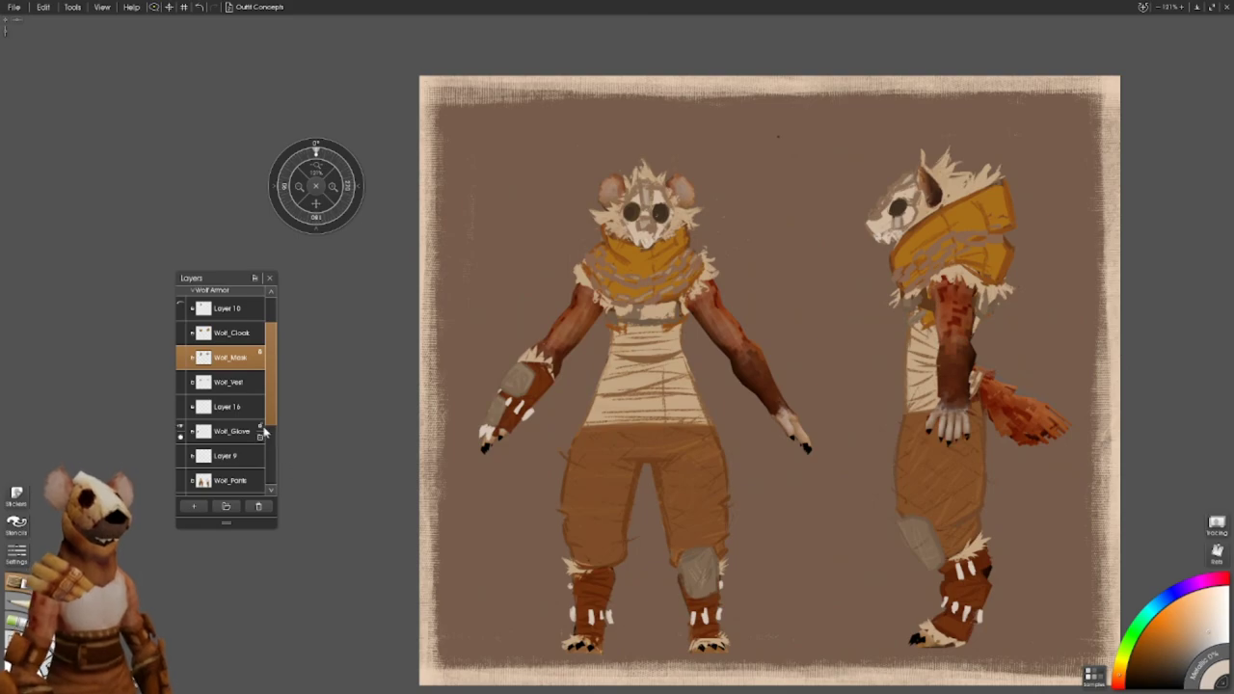
pyautogui.click(180, 332)
pyautogui.click(181, 331)
pyautogui.click(180, 356)
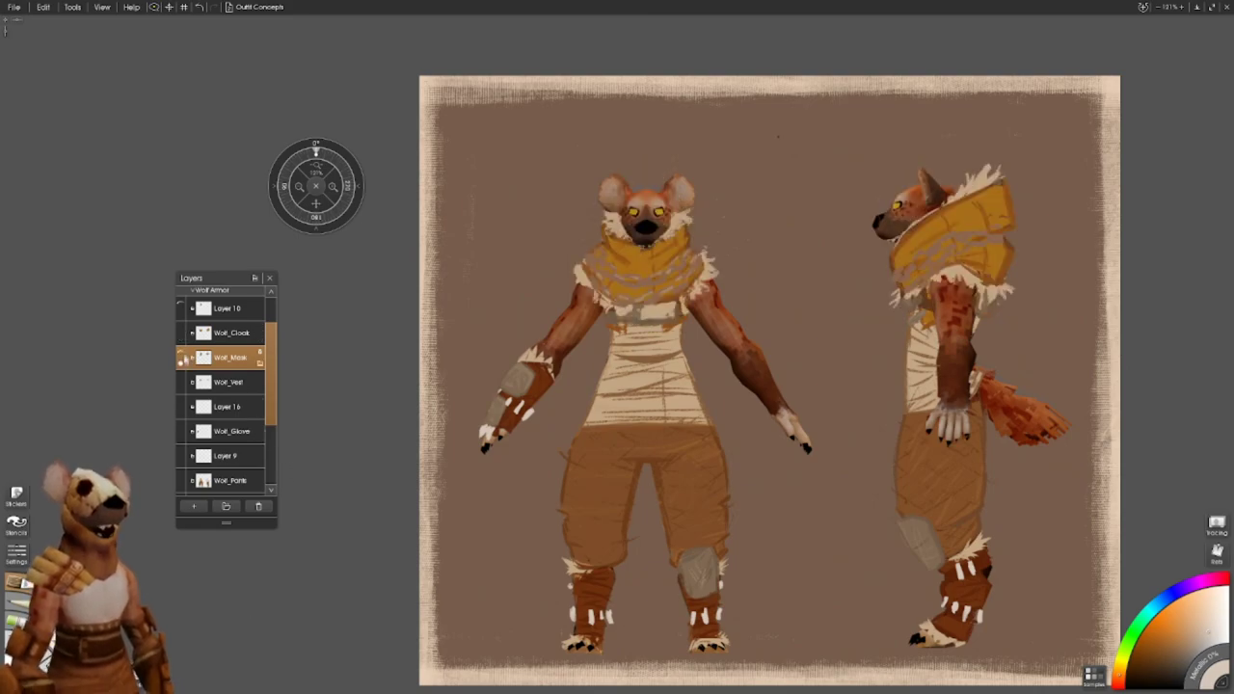
pyautogui.click(180, 357)
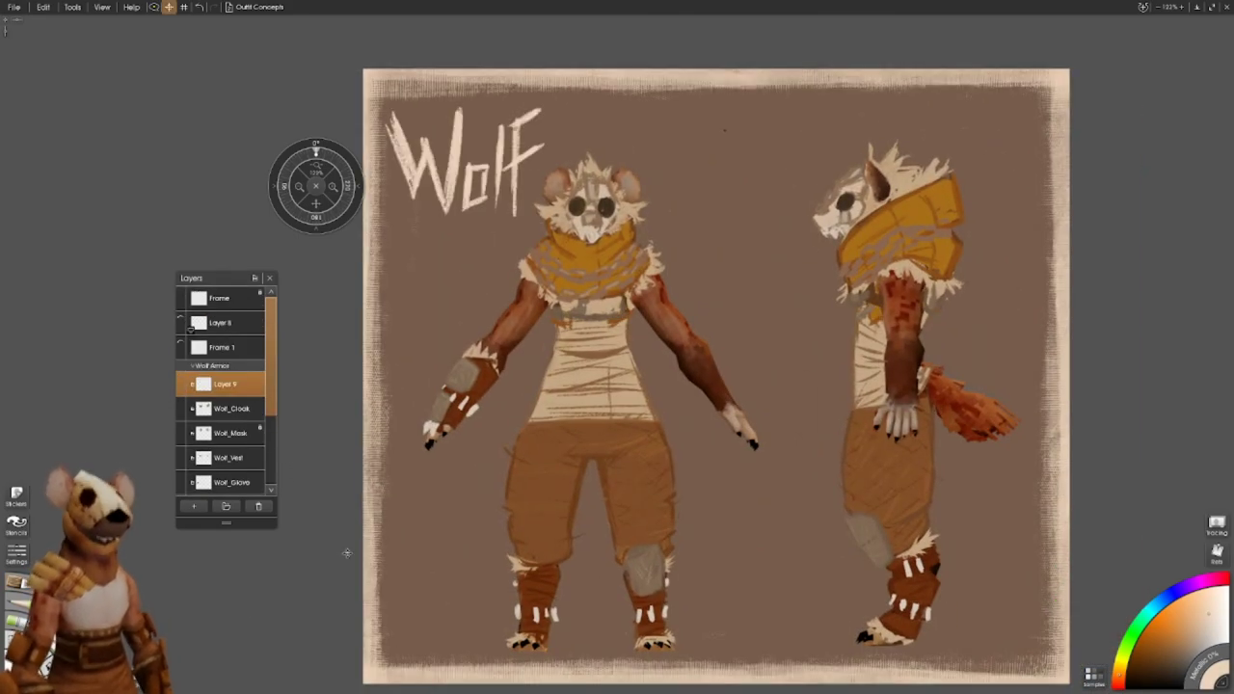